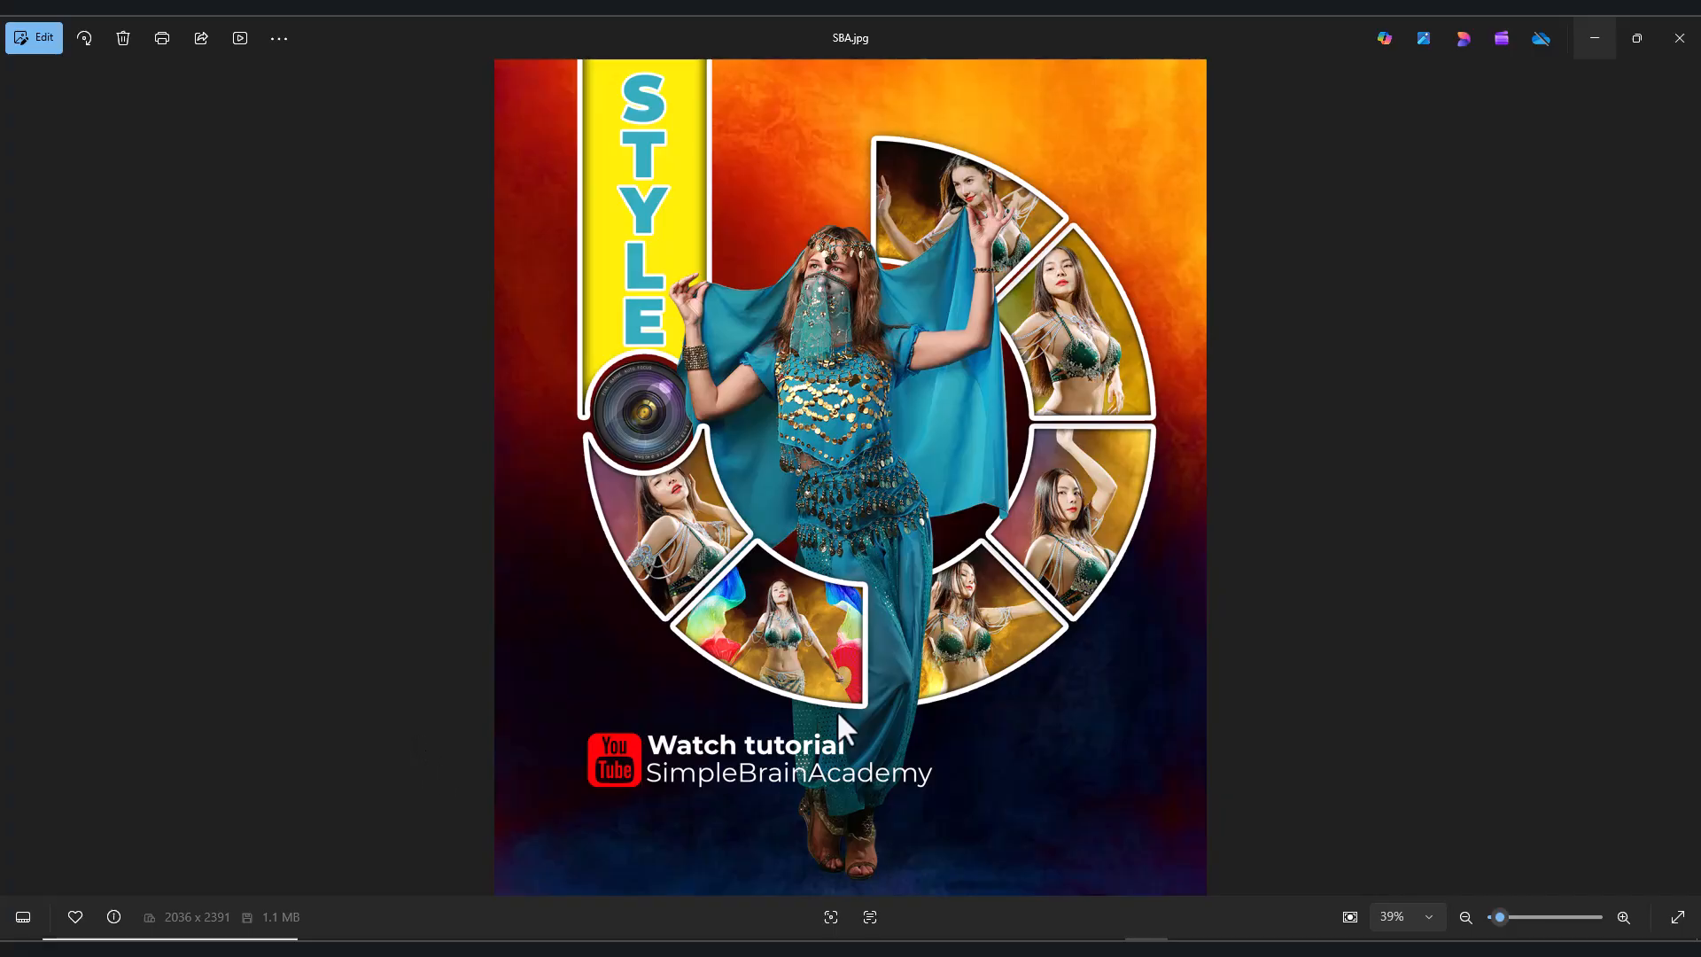
- Begin a new portrait document named DESIGN at 2036 x 2391 pixels and 300 pixels/inch
click(1595, 38)
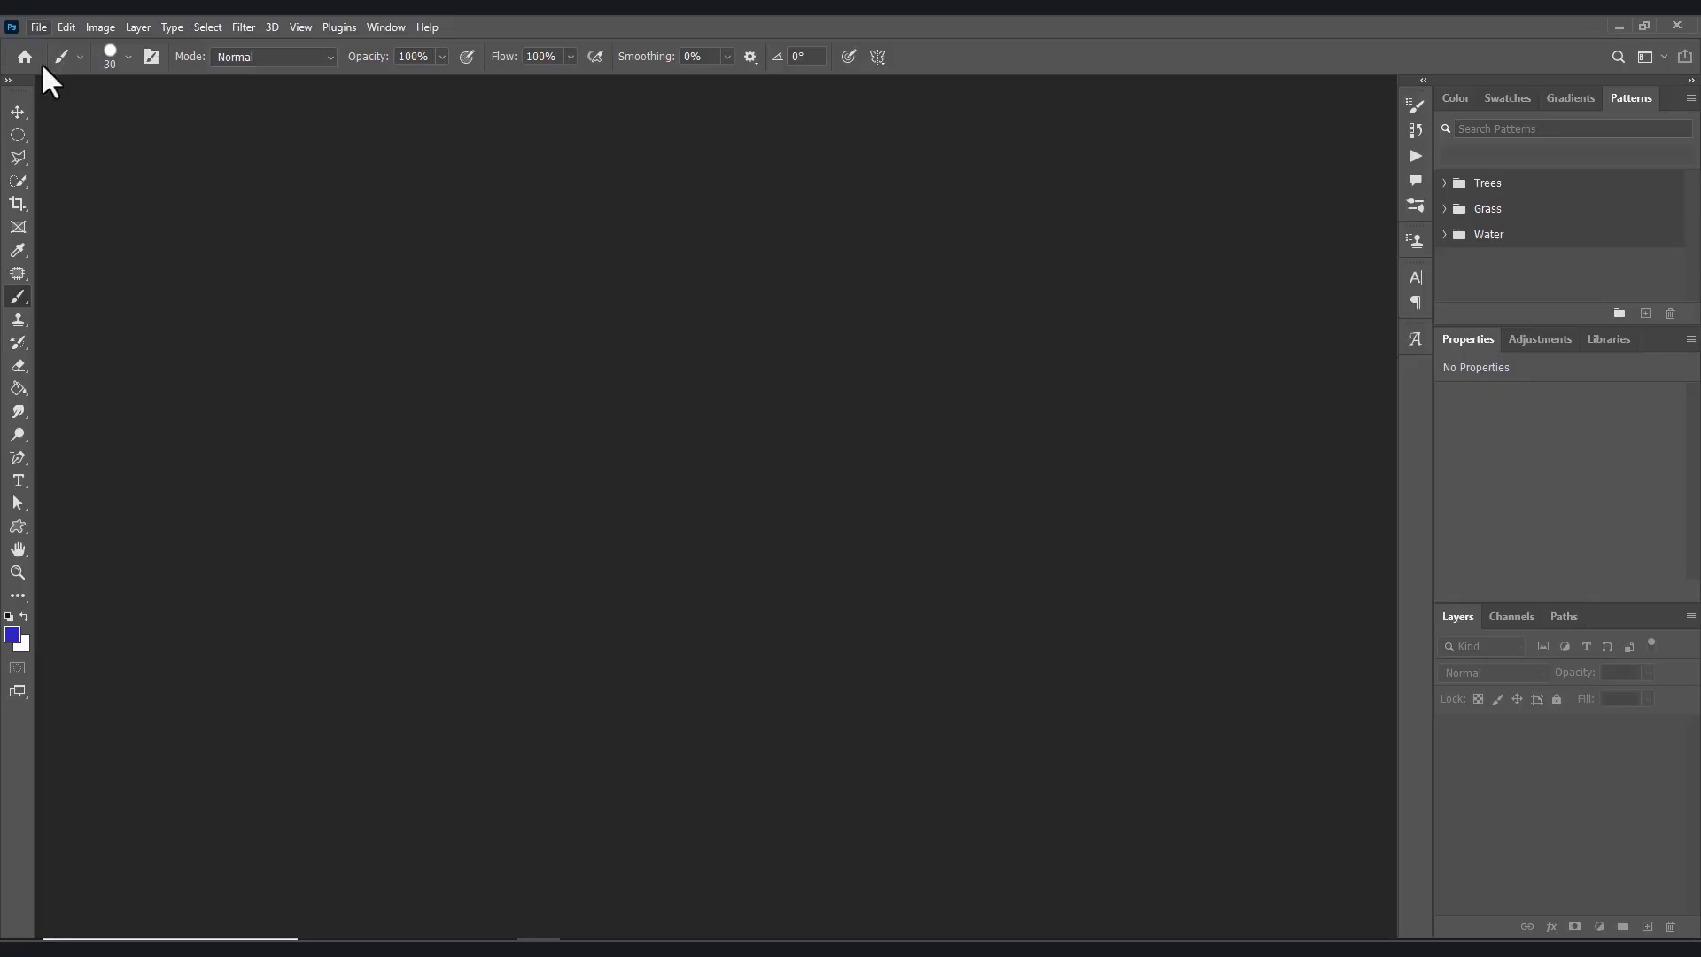
click(41, 26)
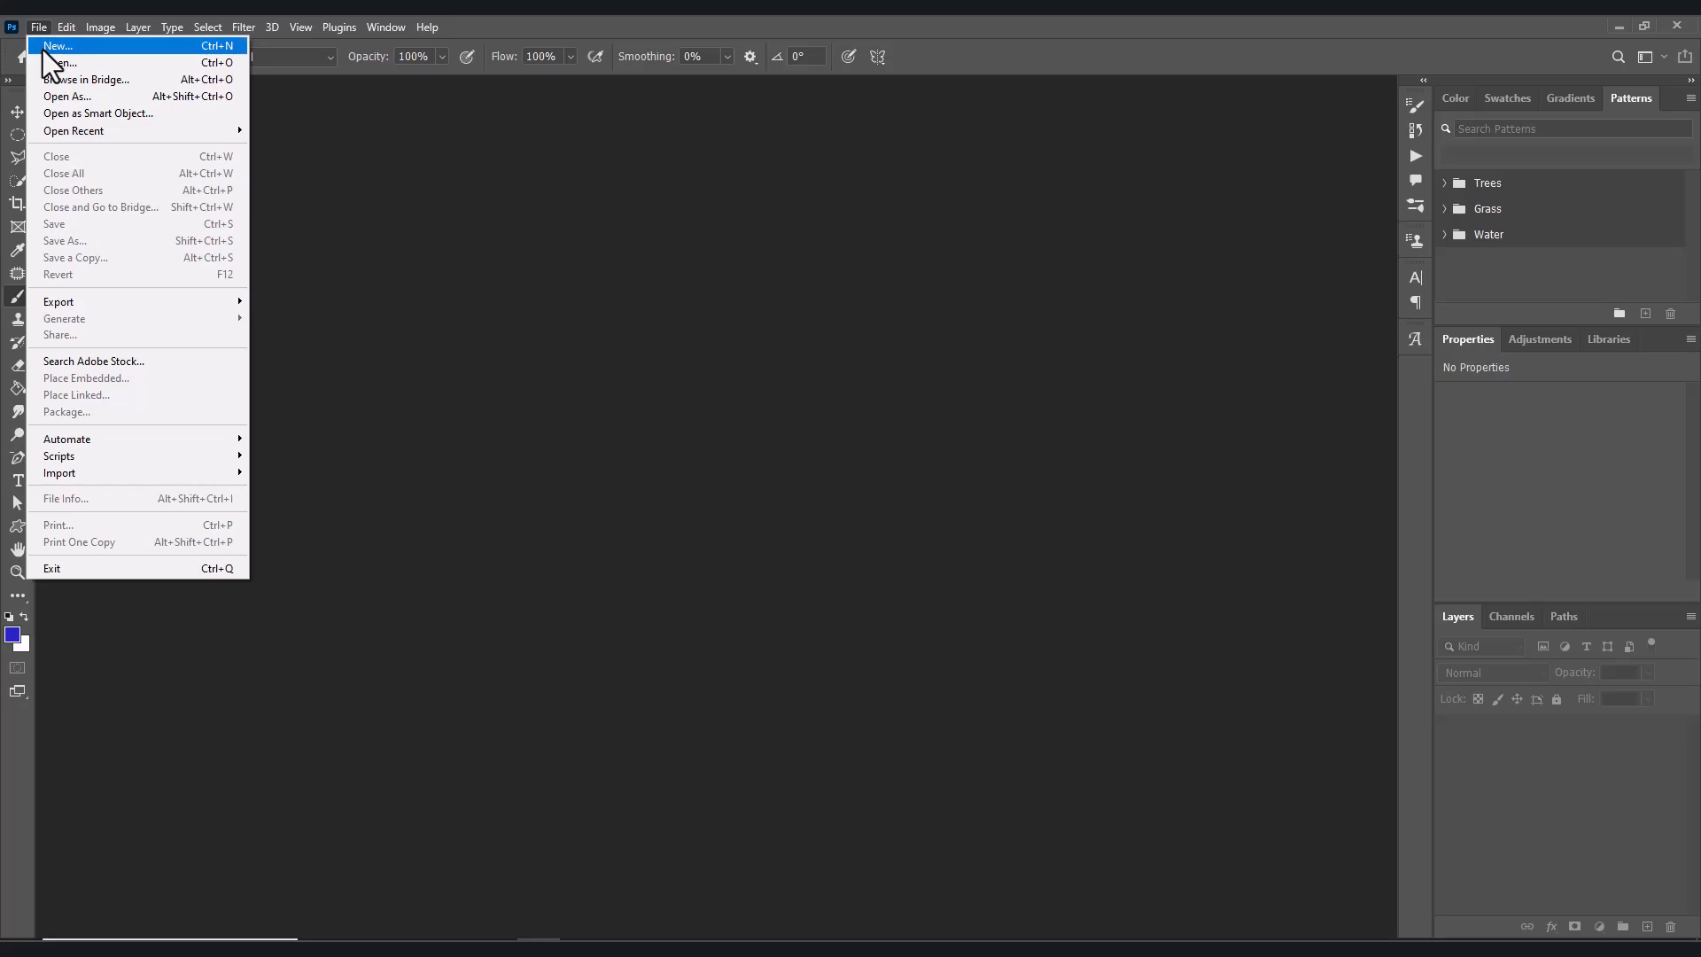
click(43, 49)
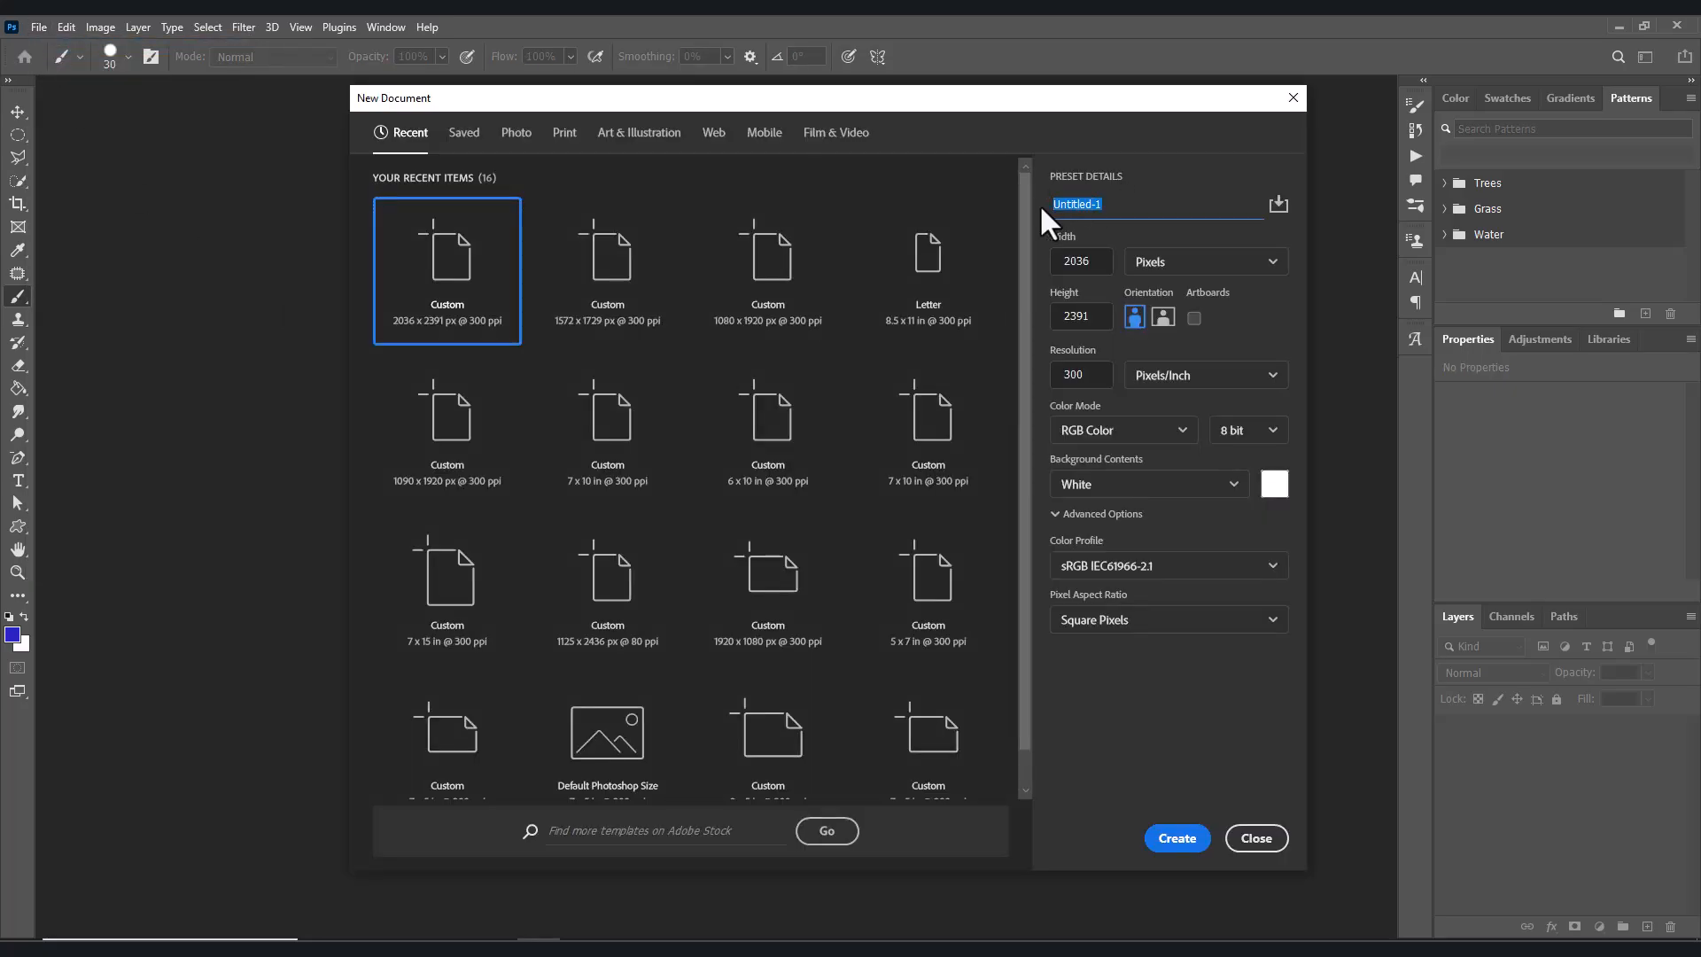
text(DESIGN)
drag(1095, 271, 1062, 264)
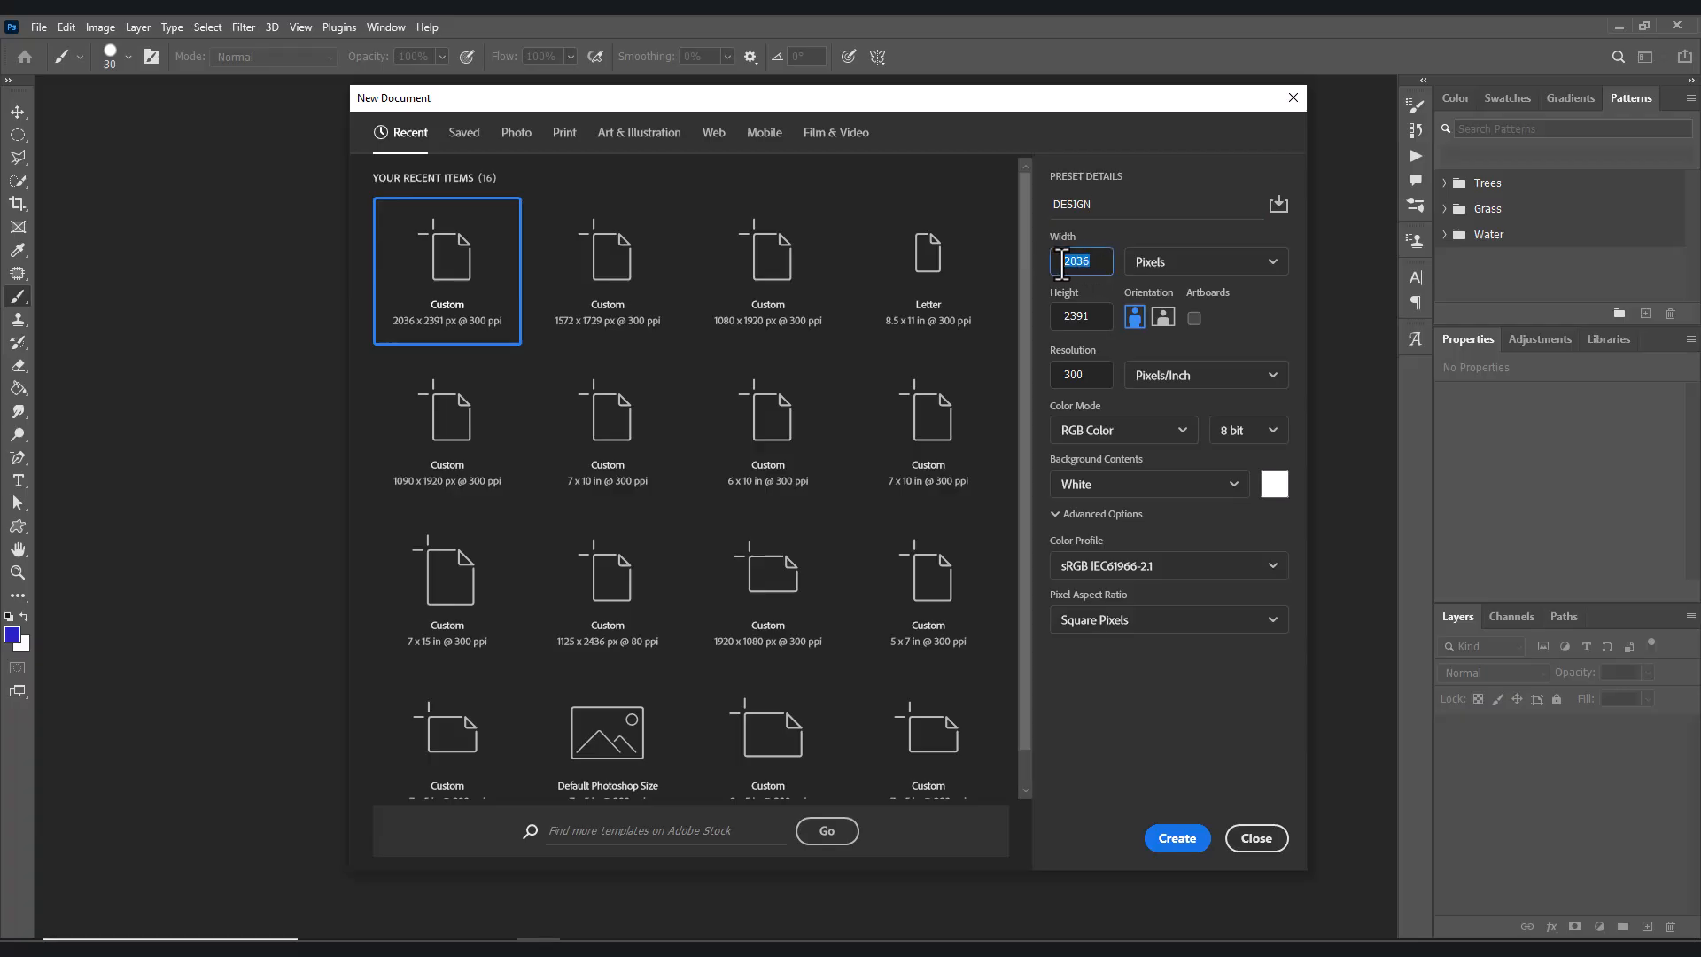
click(1093, 322)
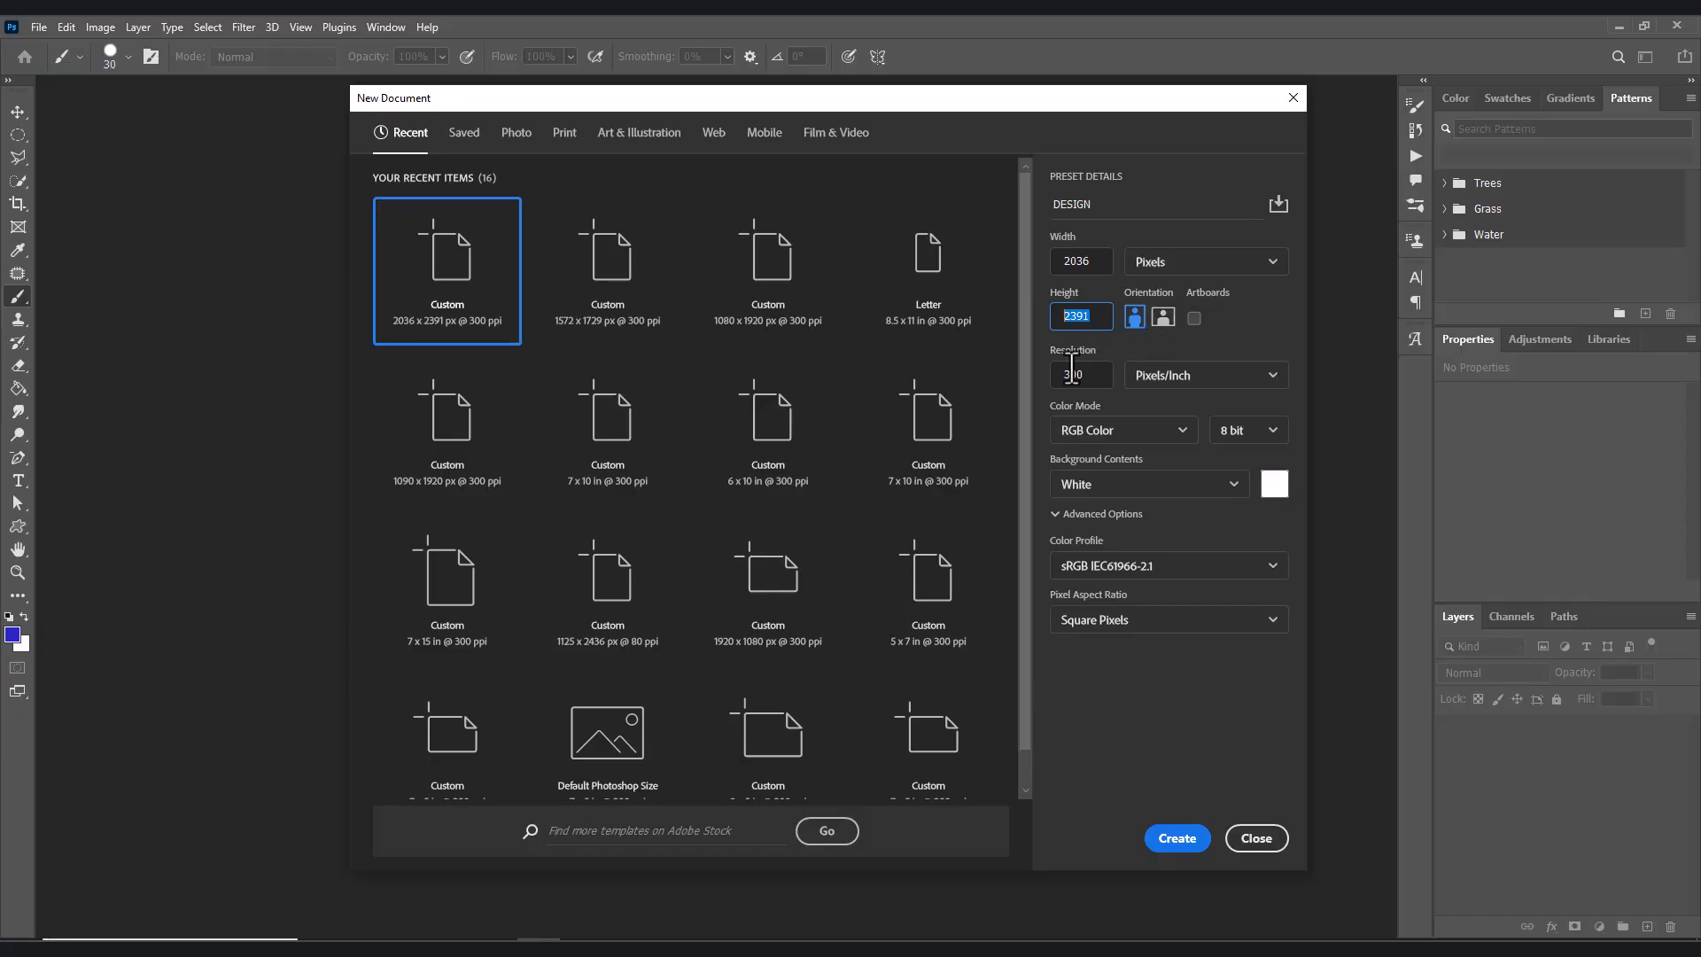
click(1134, 317)
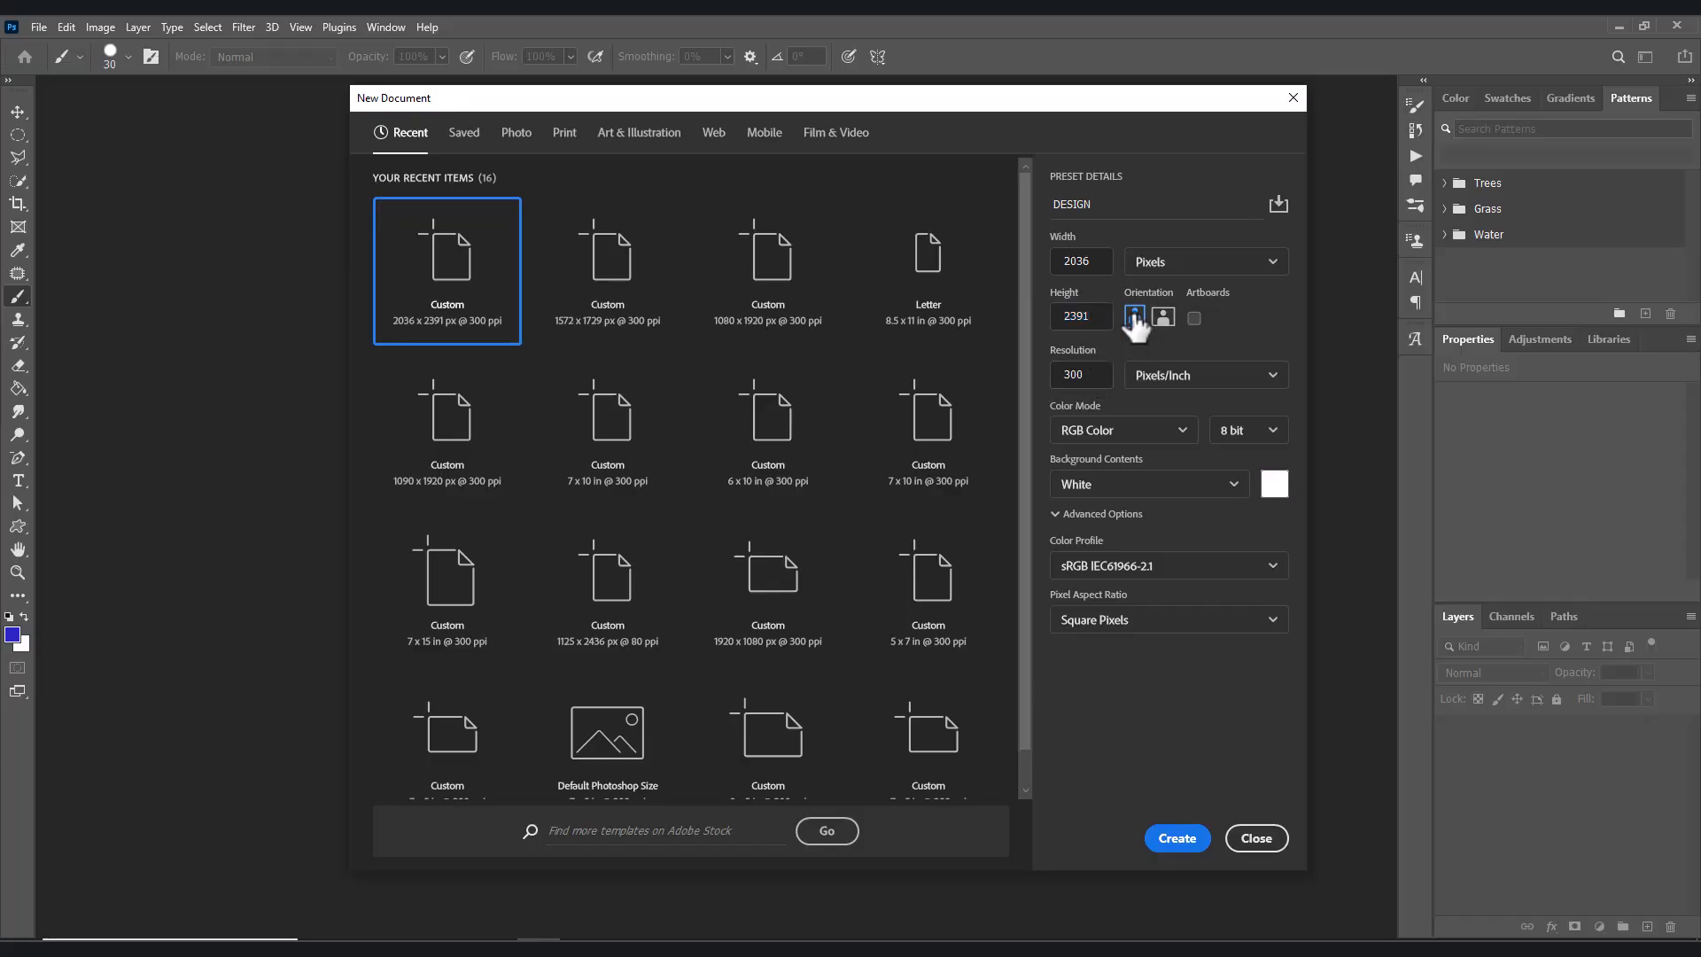
click(1088, 376)
- Set the new document's background contents to Transparent and create it
click(1232, 486)
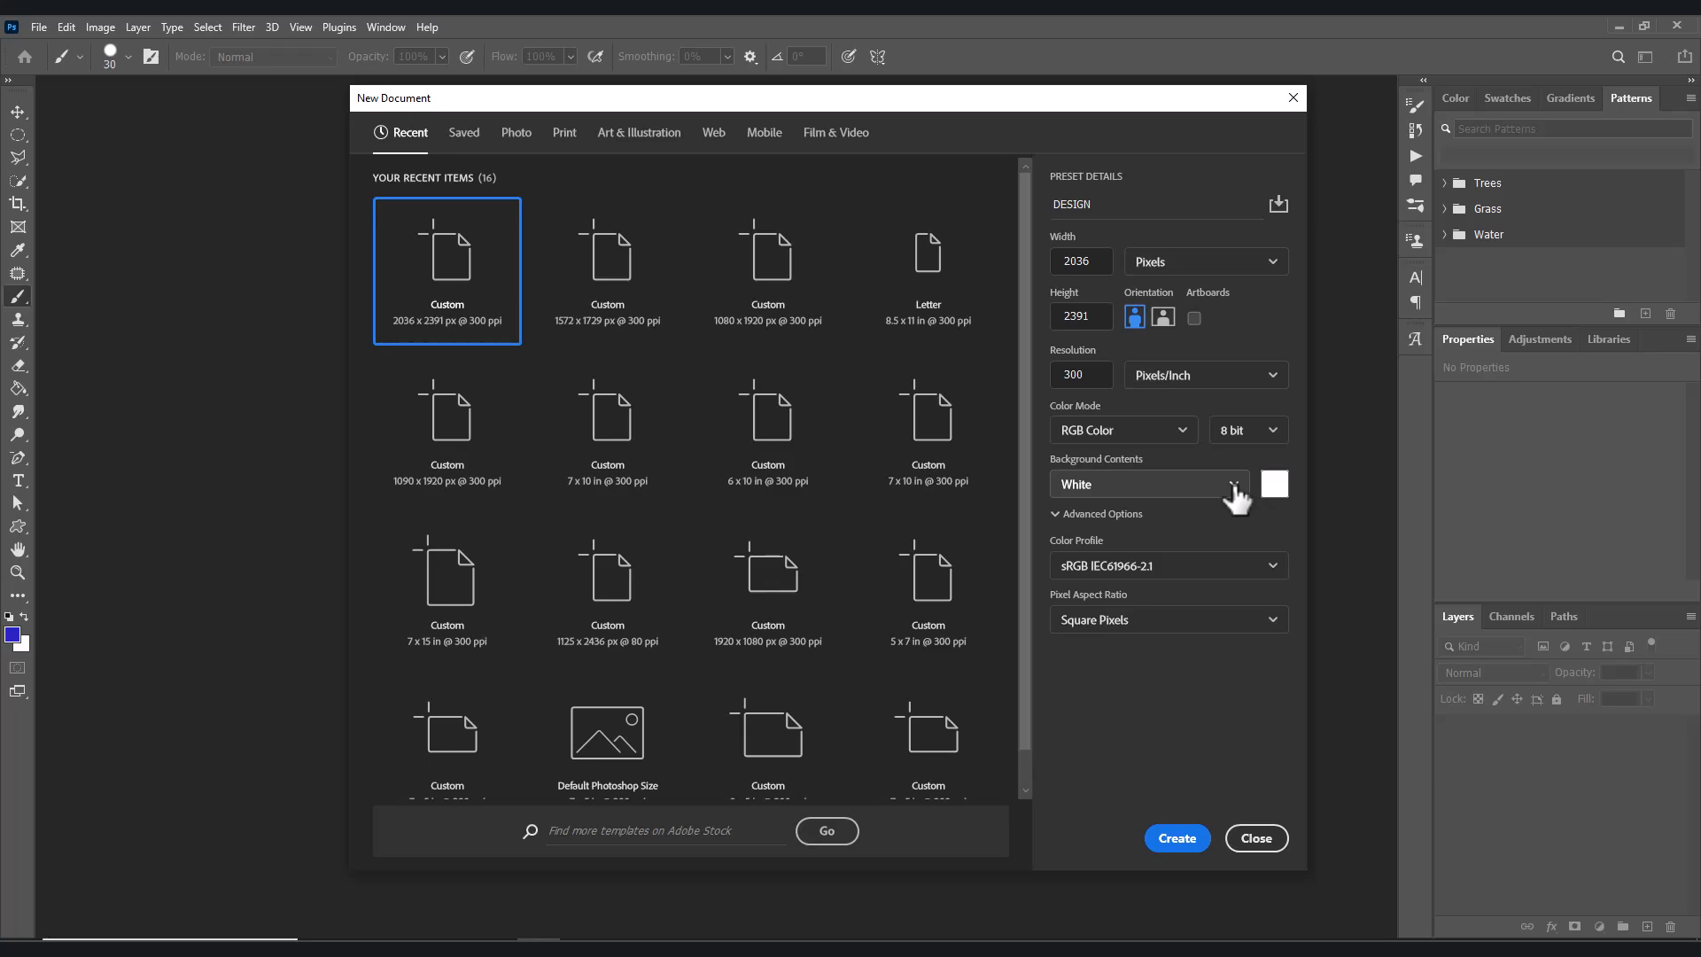
click(1233, 485)
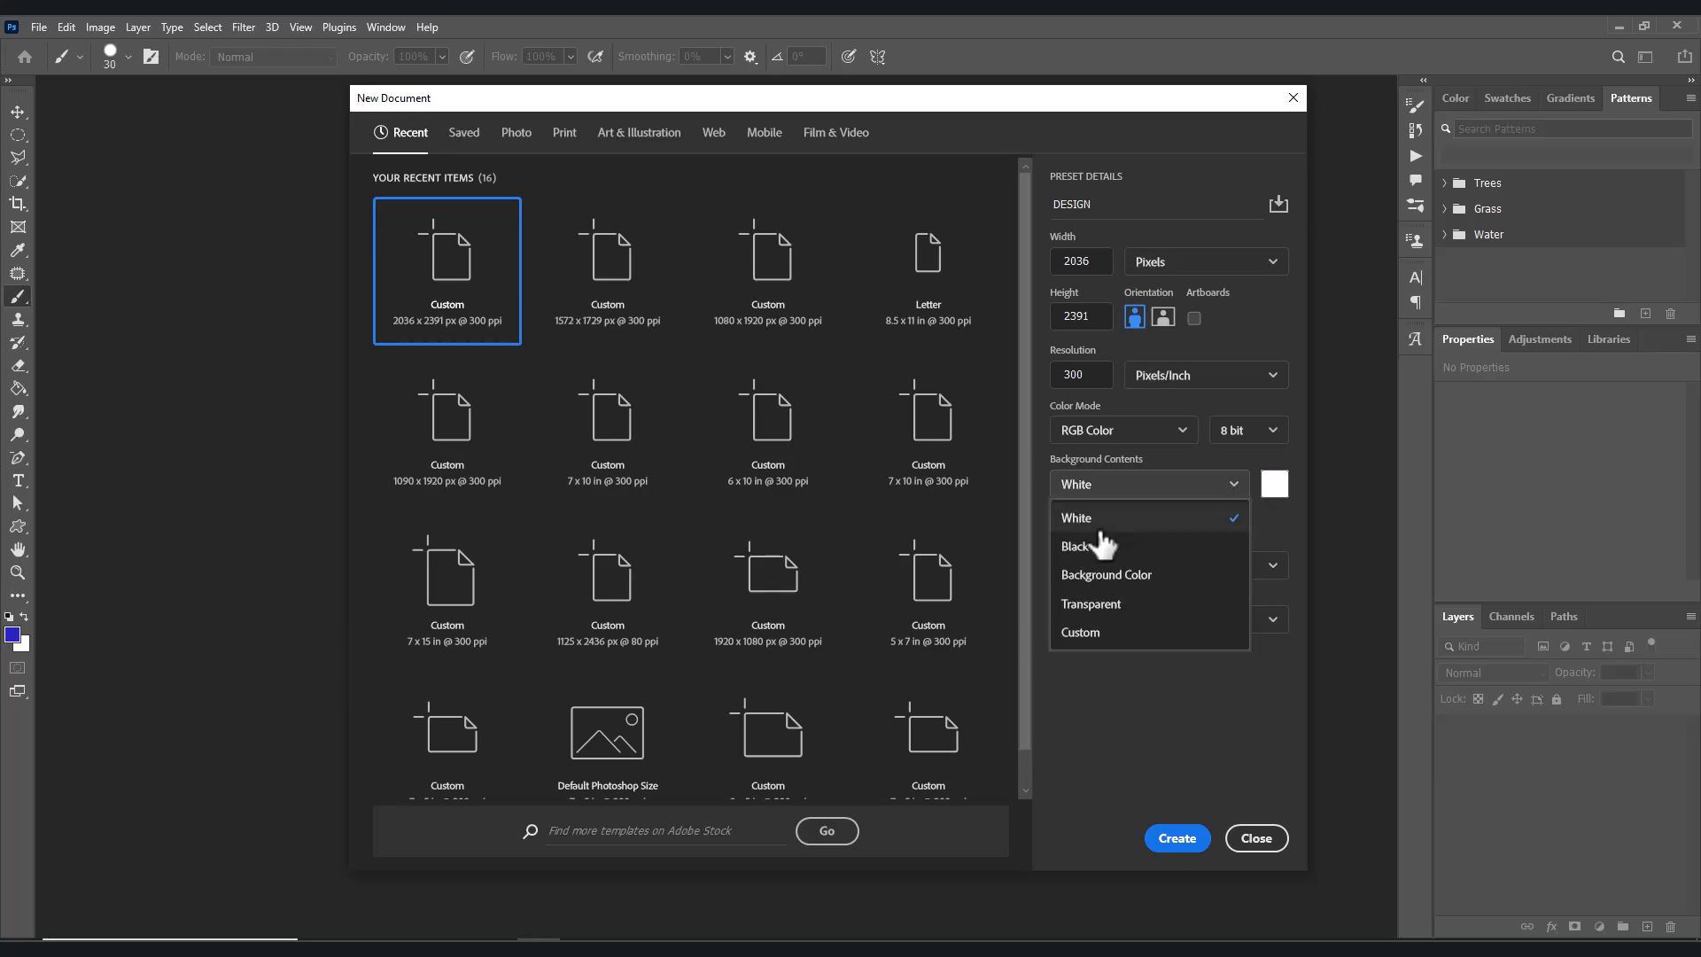
click(1112, 602)
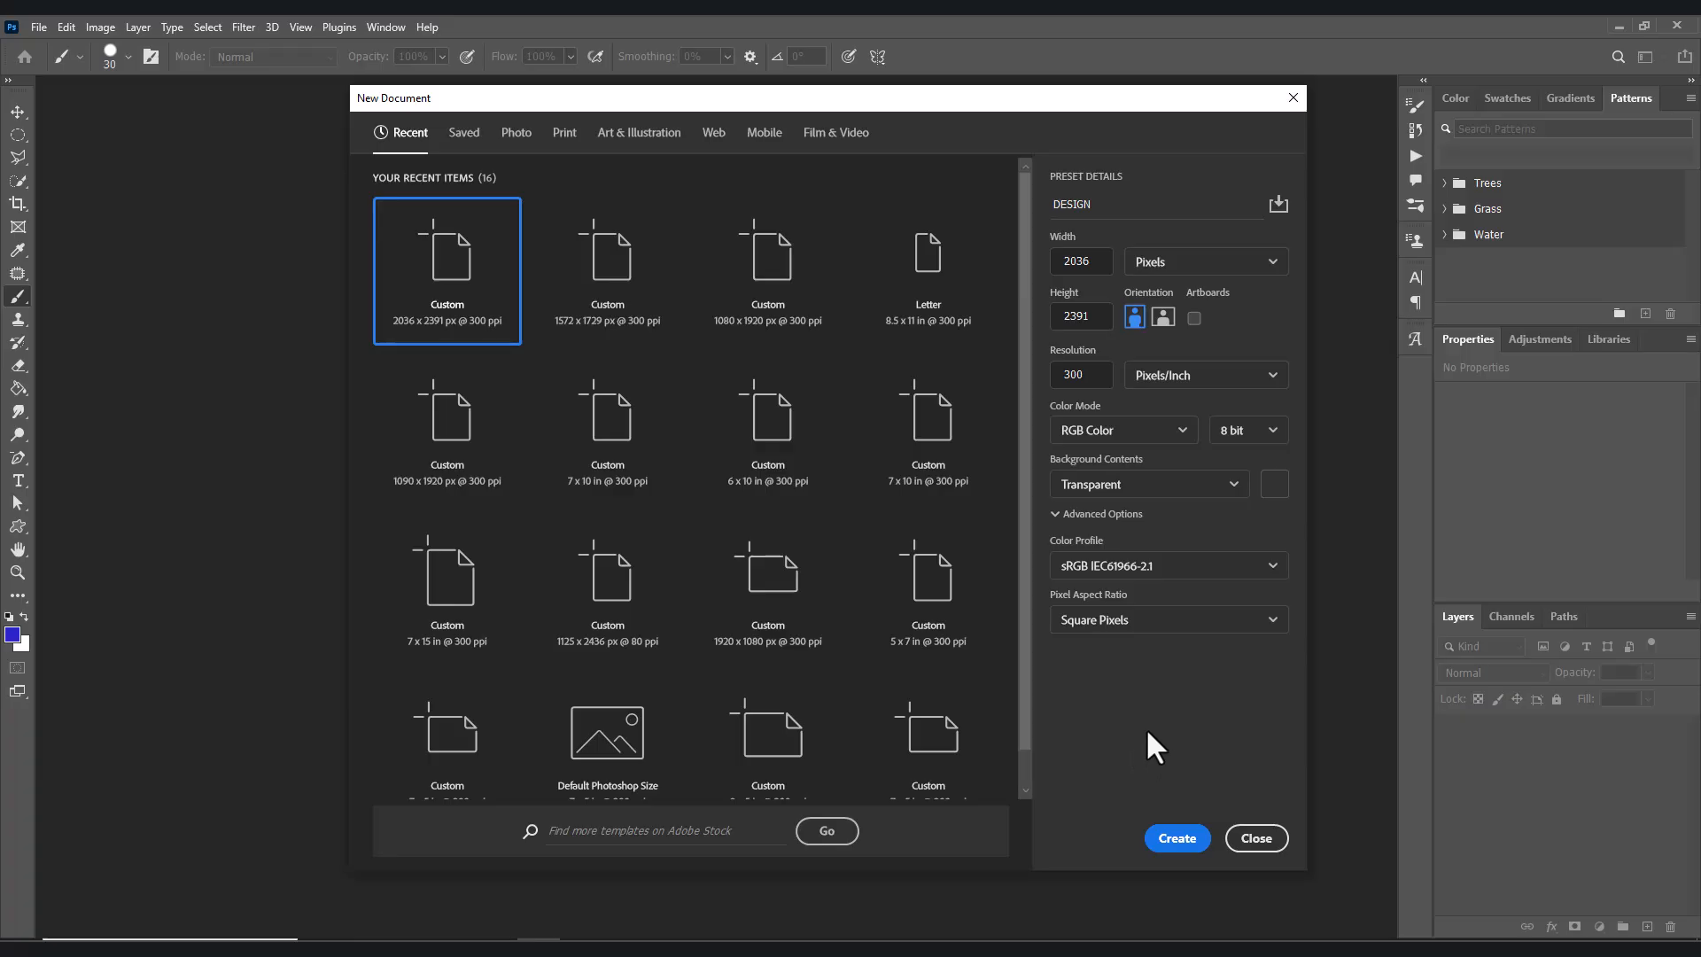
click(1180, 847)
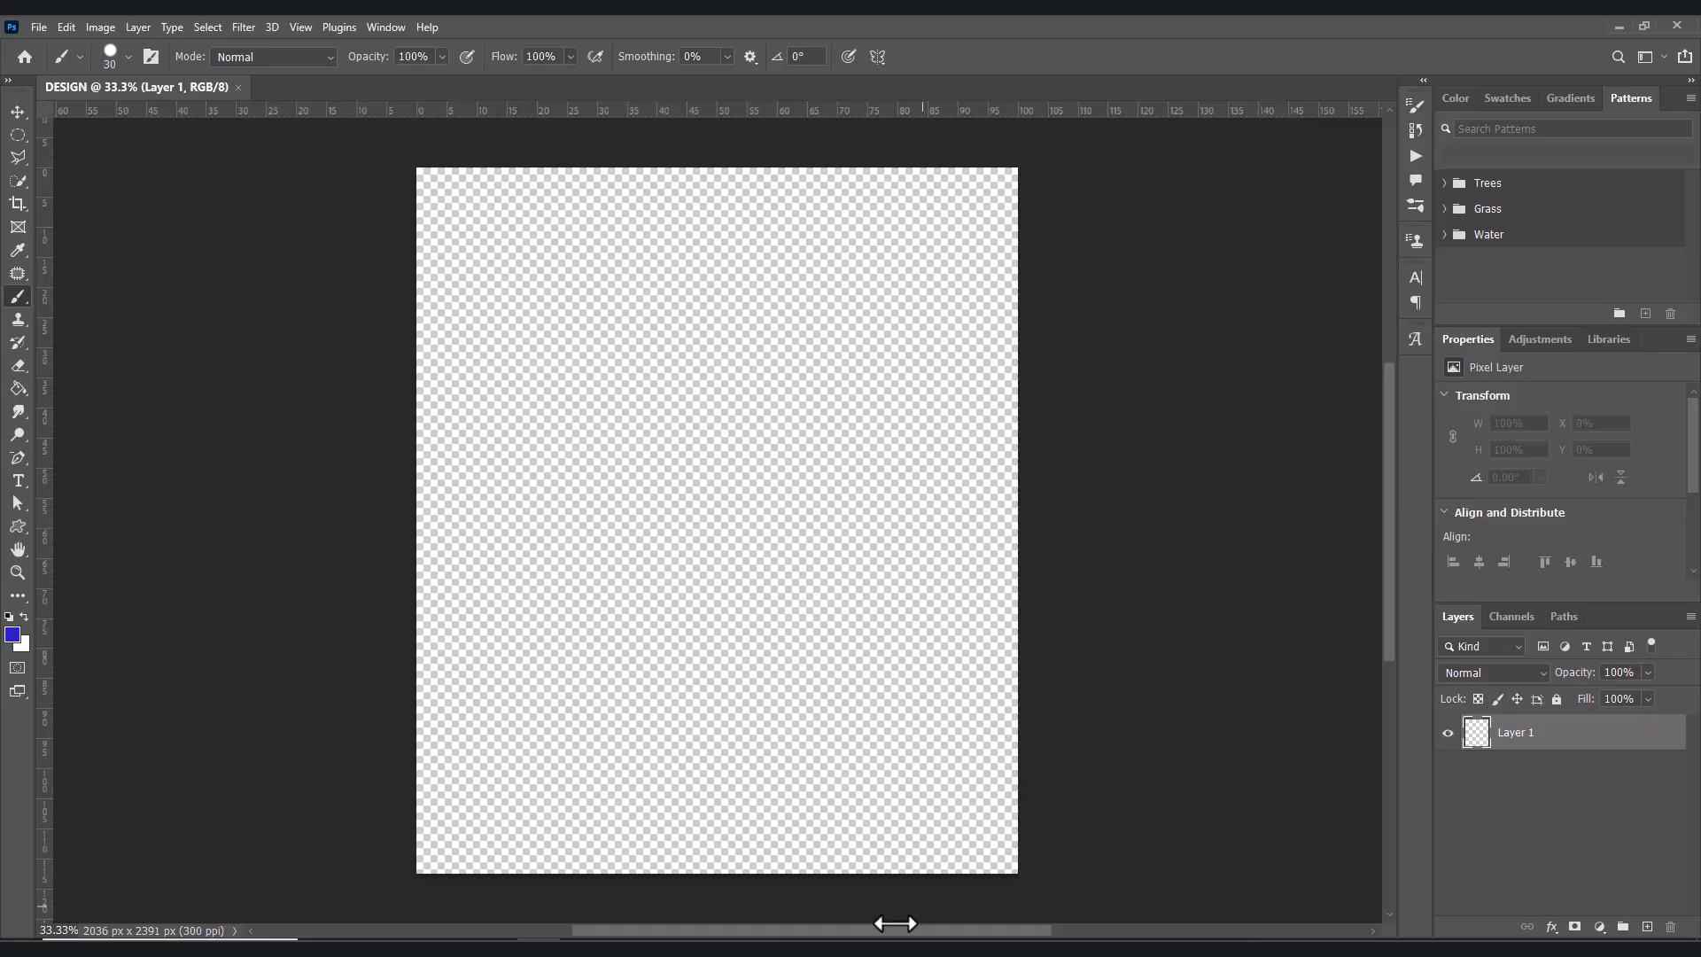
- Place Model (13).jpg from the FILES folder onto the DESIGN canvas
click(841, 941)
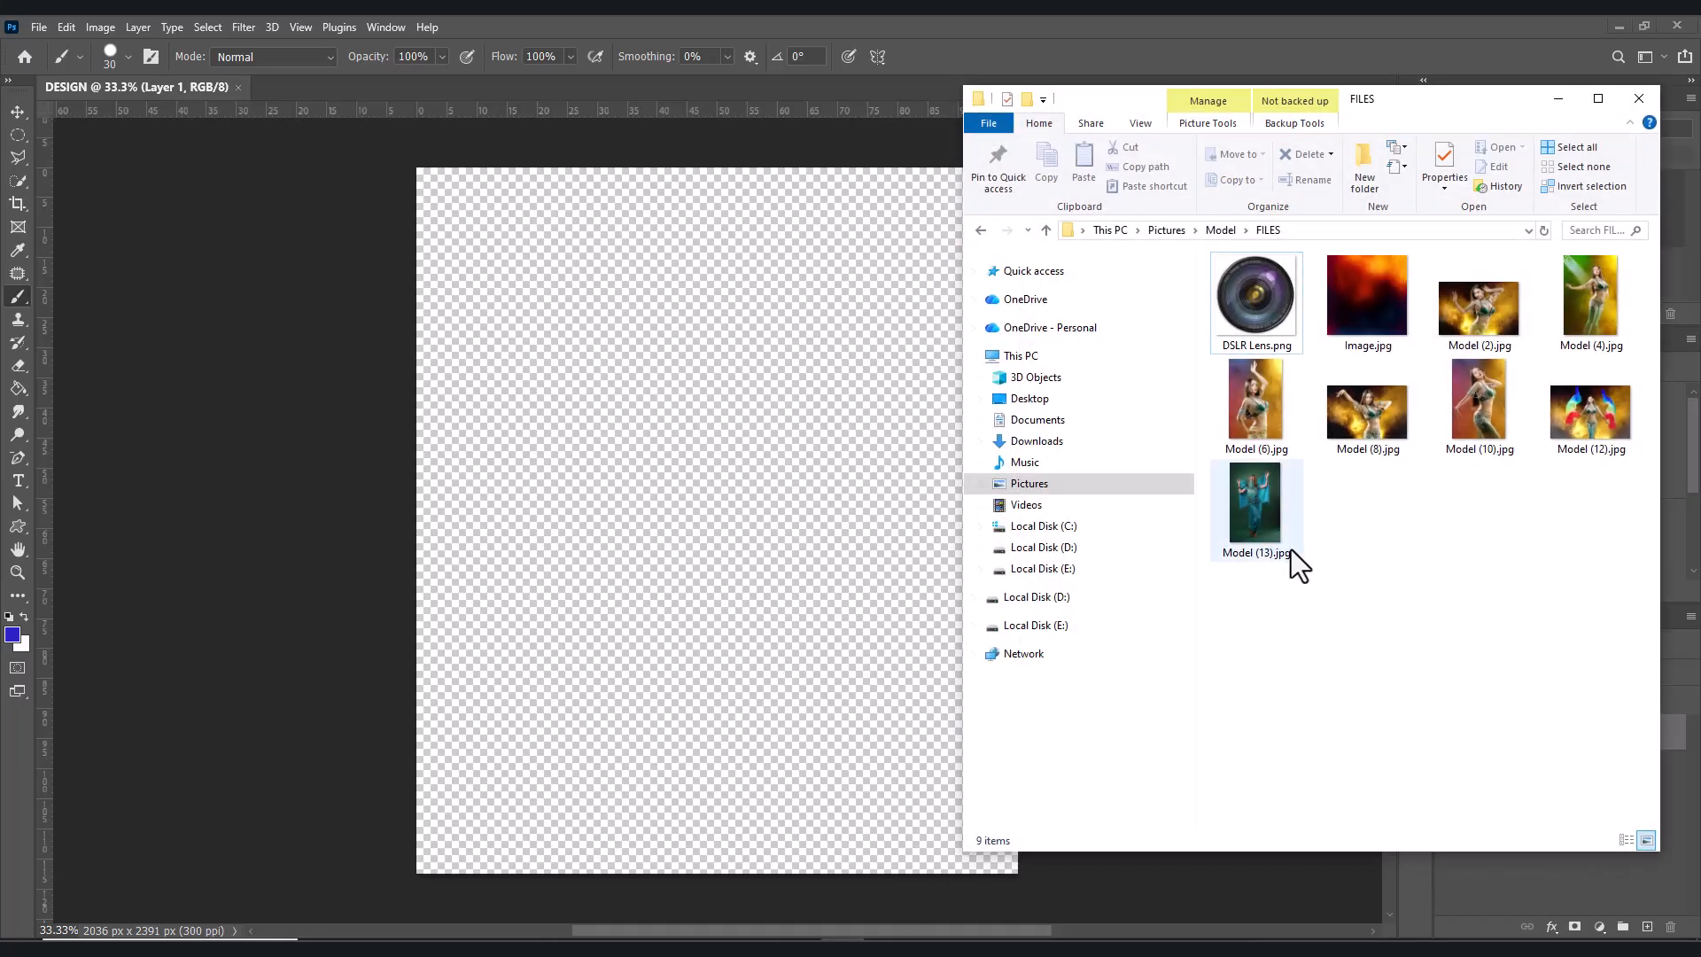
double_click(1266, 529)
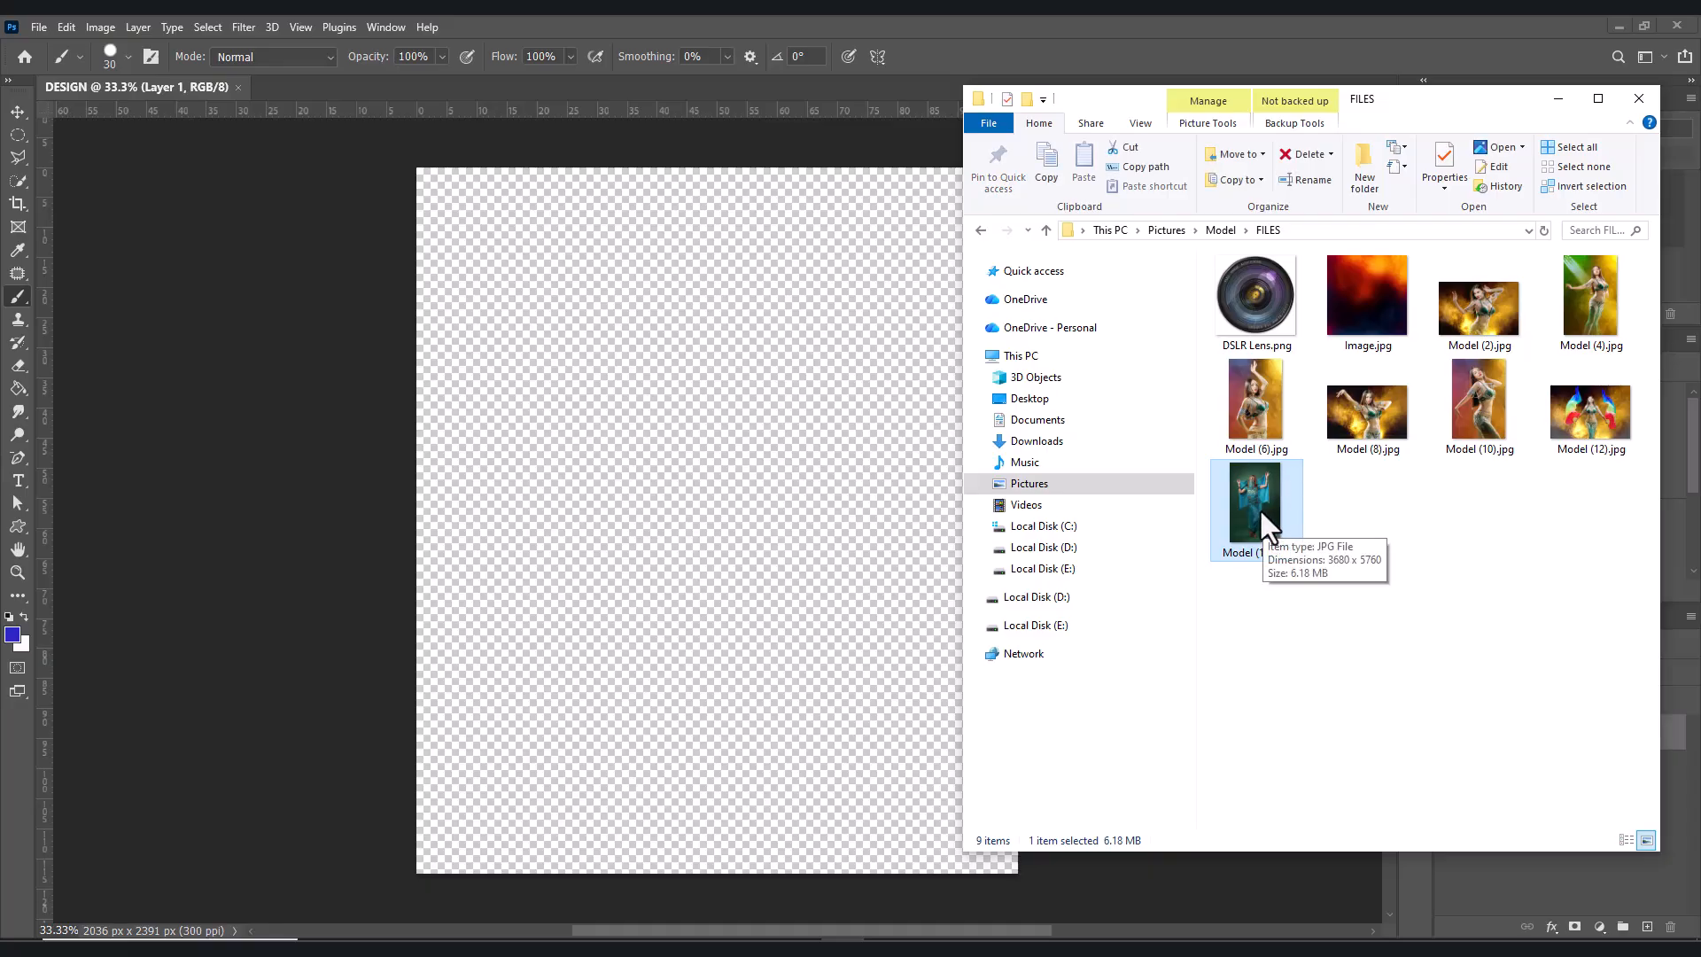
drag(1261, 512, 762, 518)
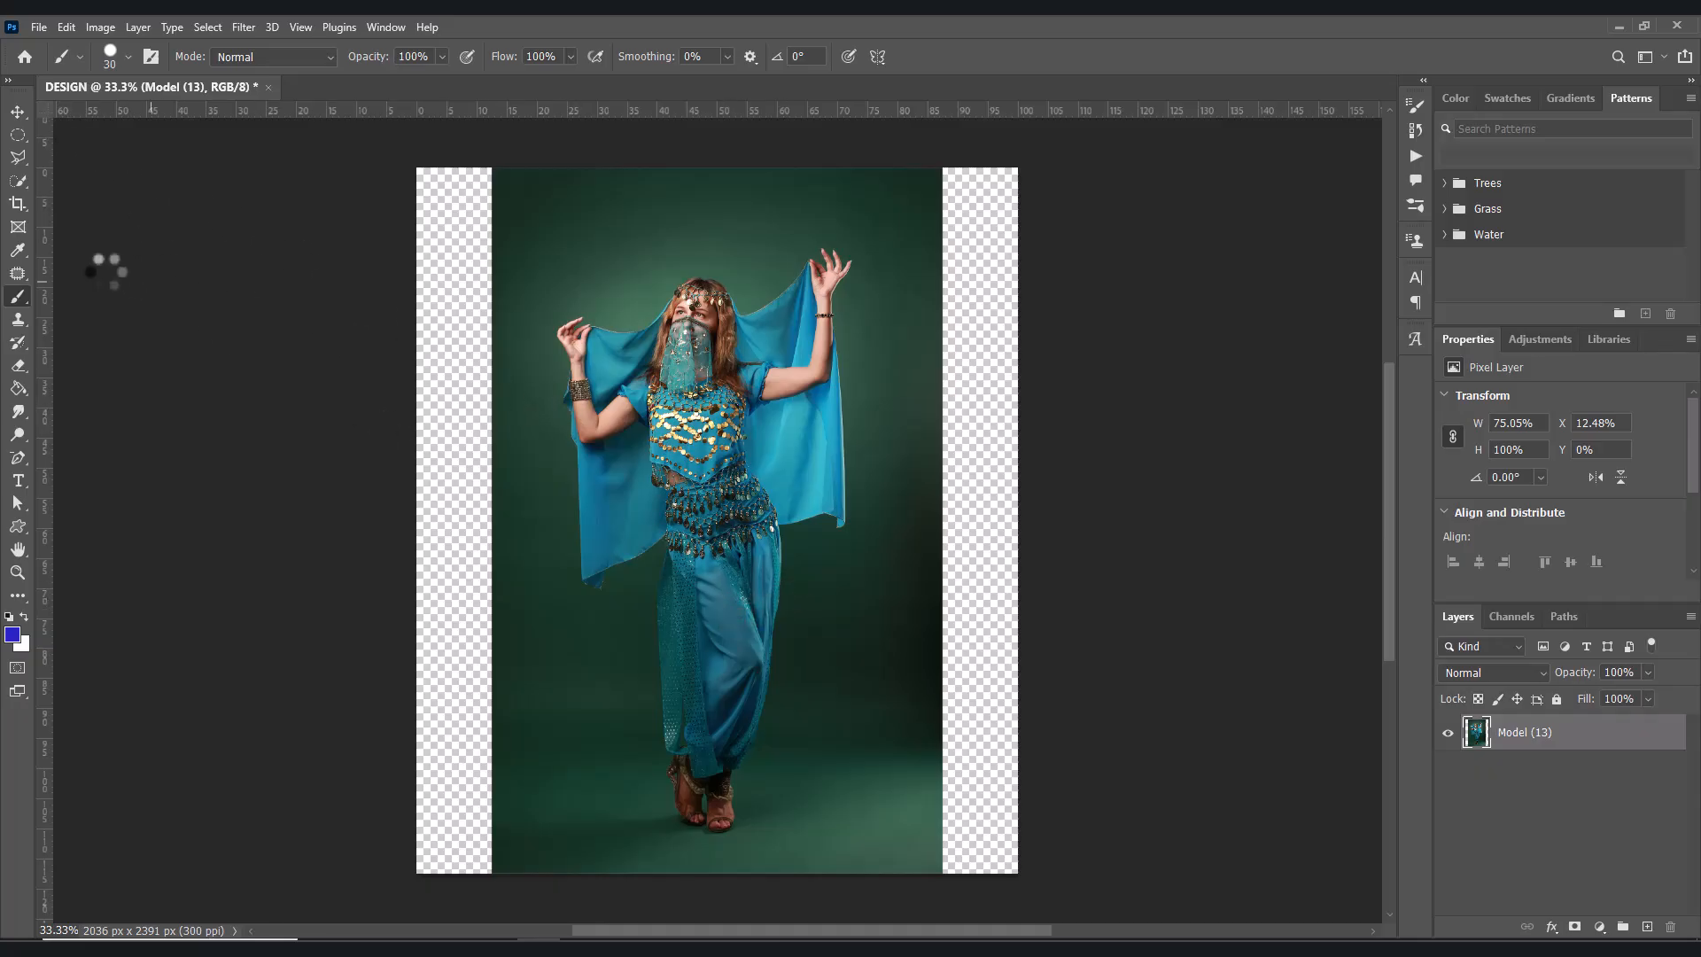
- Choose the Quick Selection Tool and select the dancer automatically with Select Subject
click(19, 177)
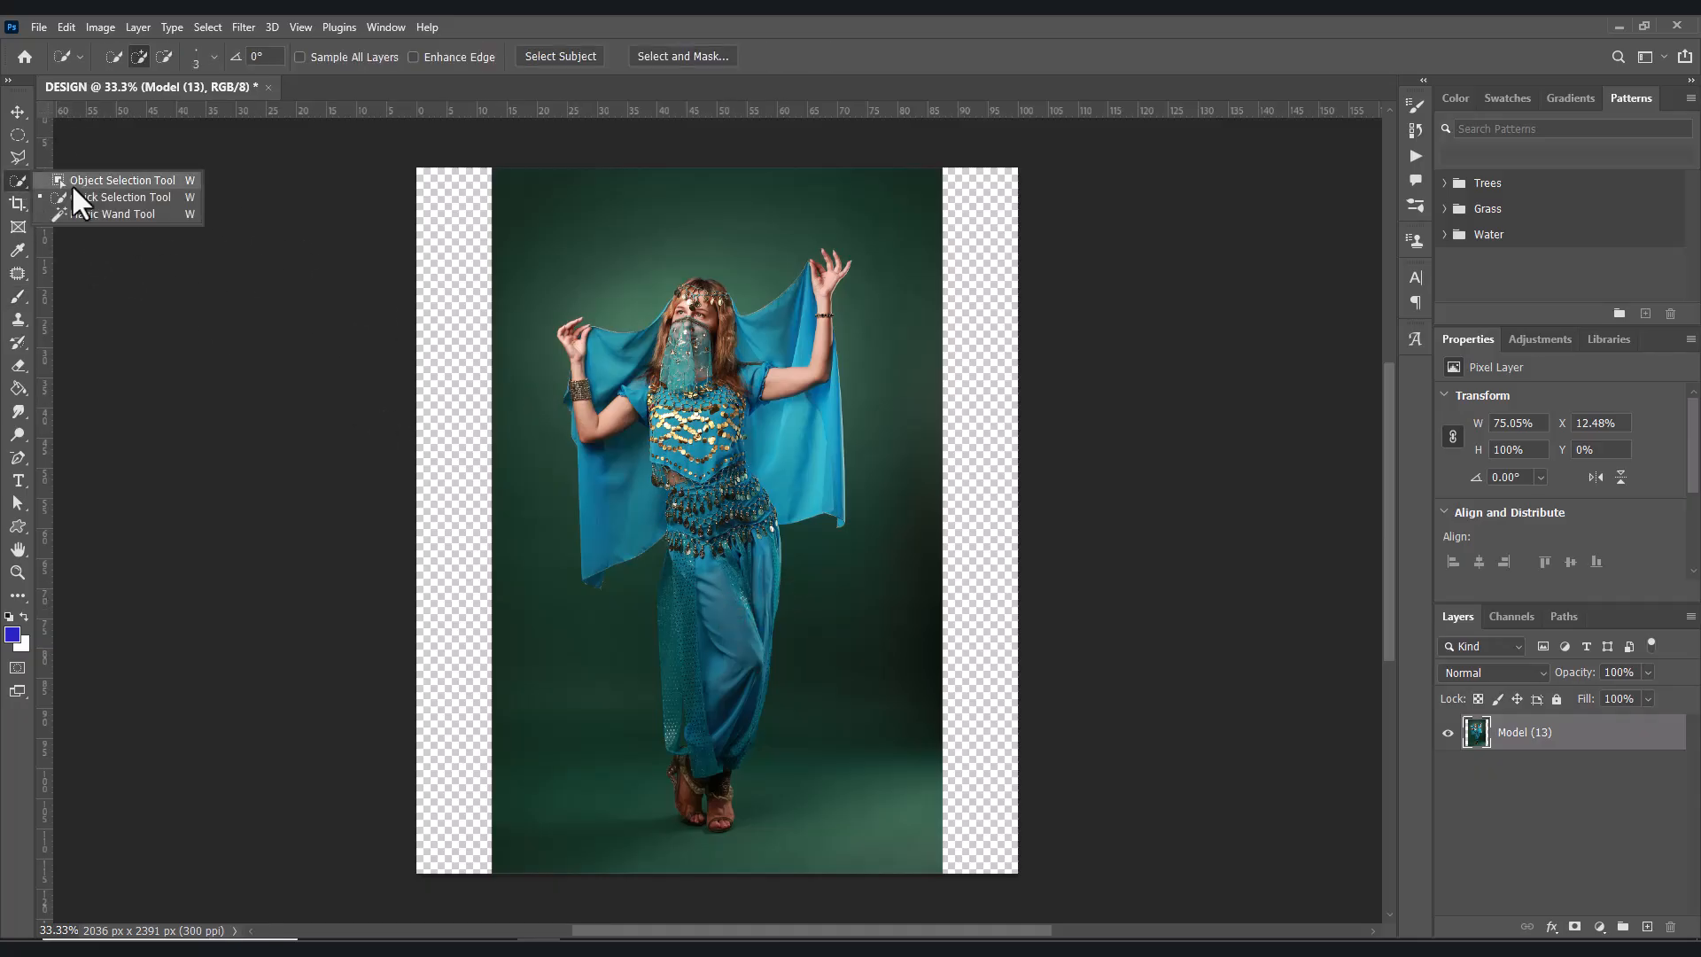
click(83, 197)
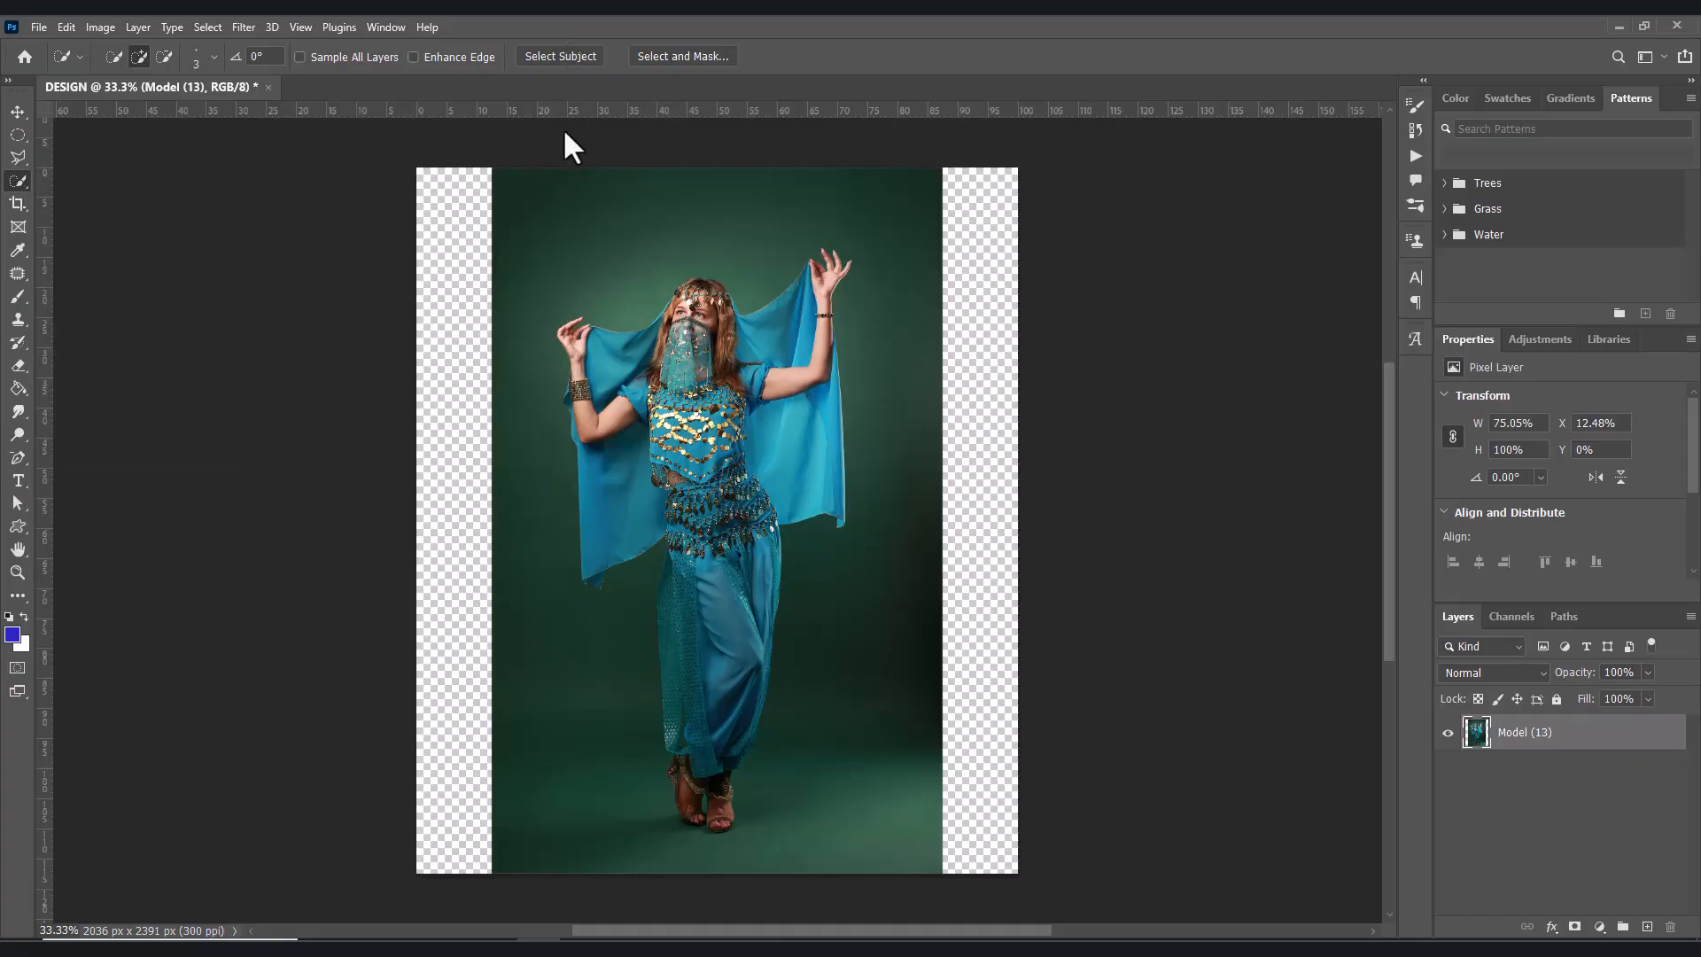
click(562, 55)
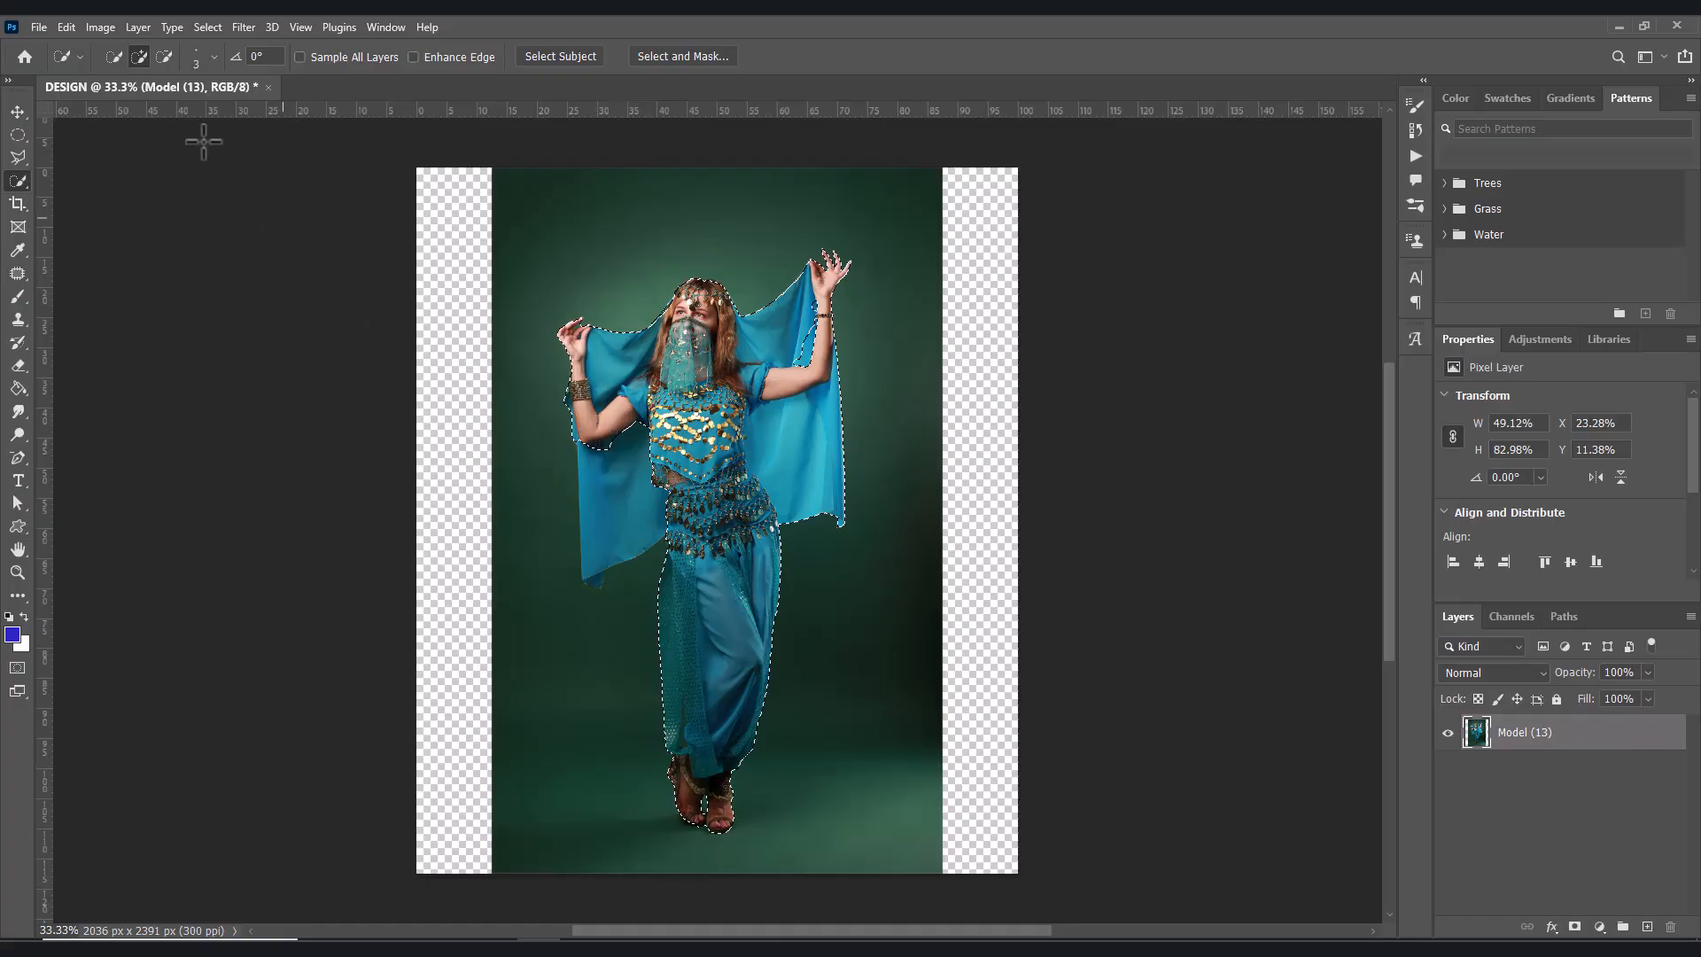
- Enlarge the Quick Selection brush and add the missing cape area below the dancer's bent arm to the selection
click(212, 56)
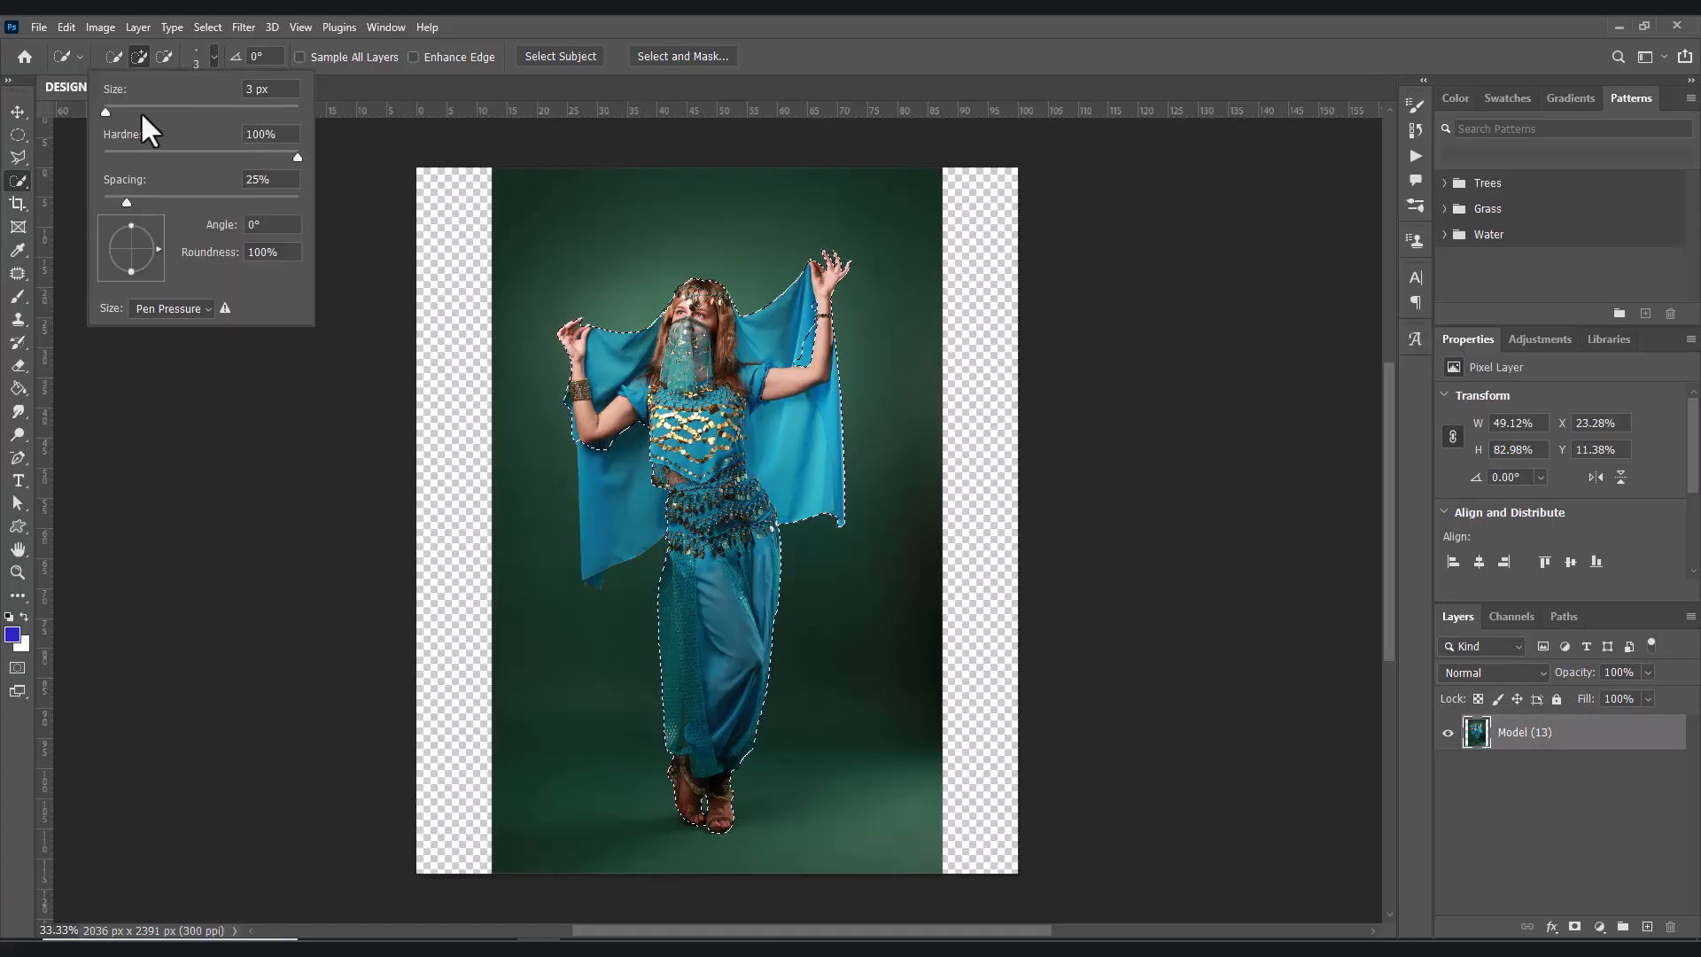
drag(108, 112, 122, 112)
click(213, 57)
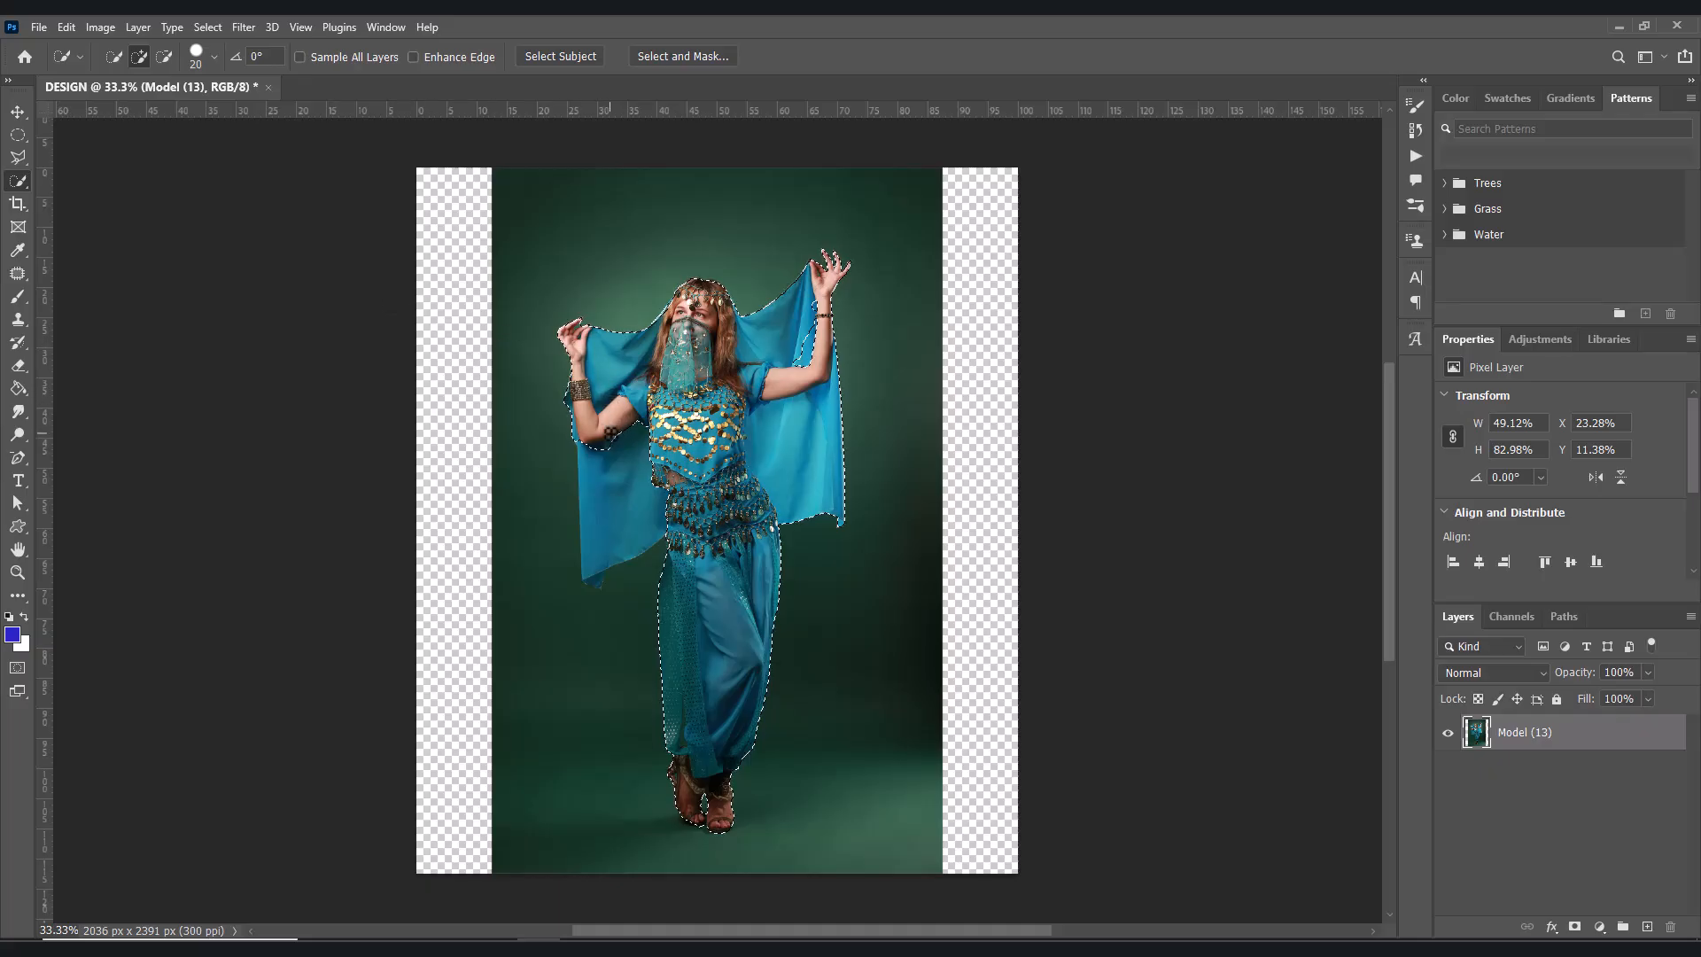
alt+right_click(615, 428)
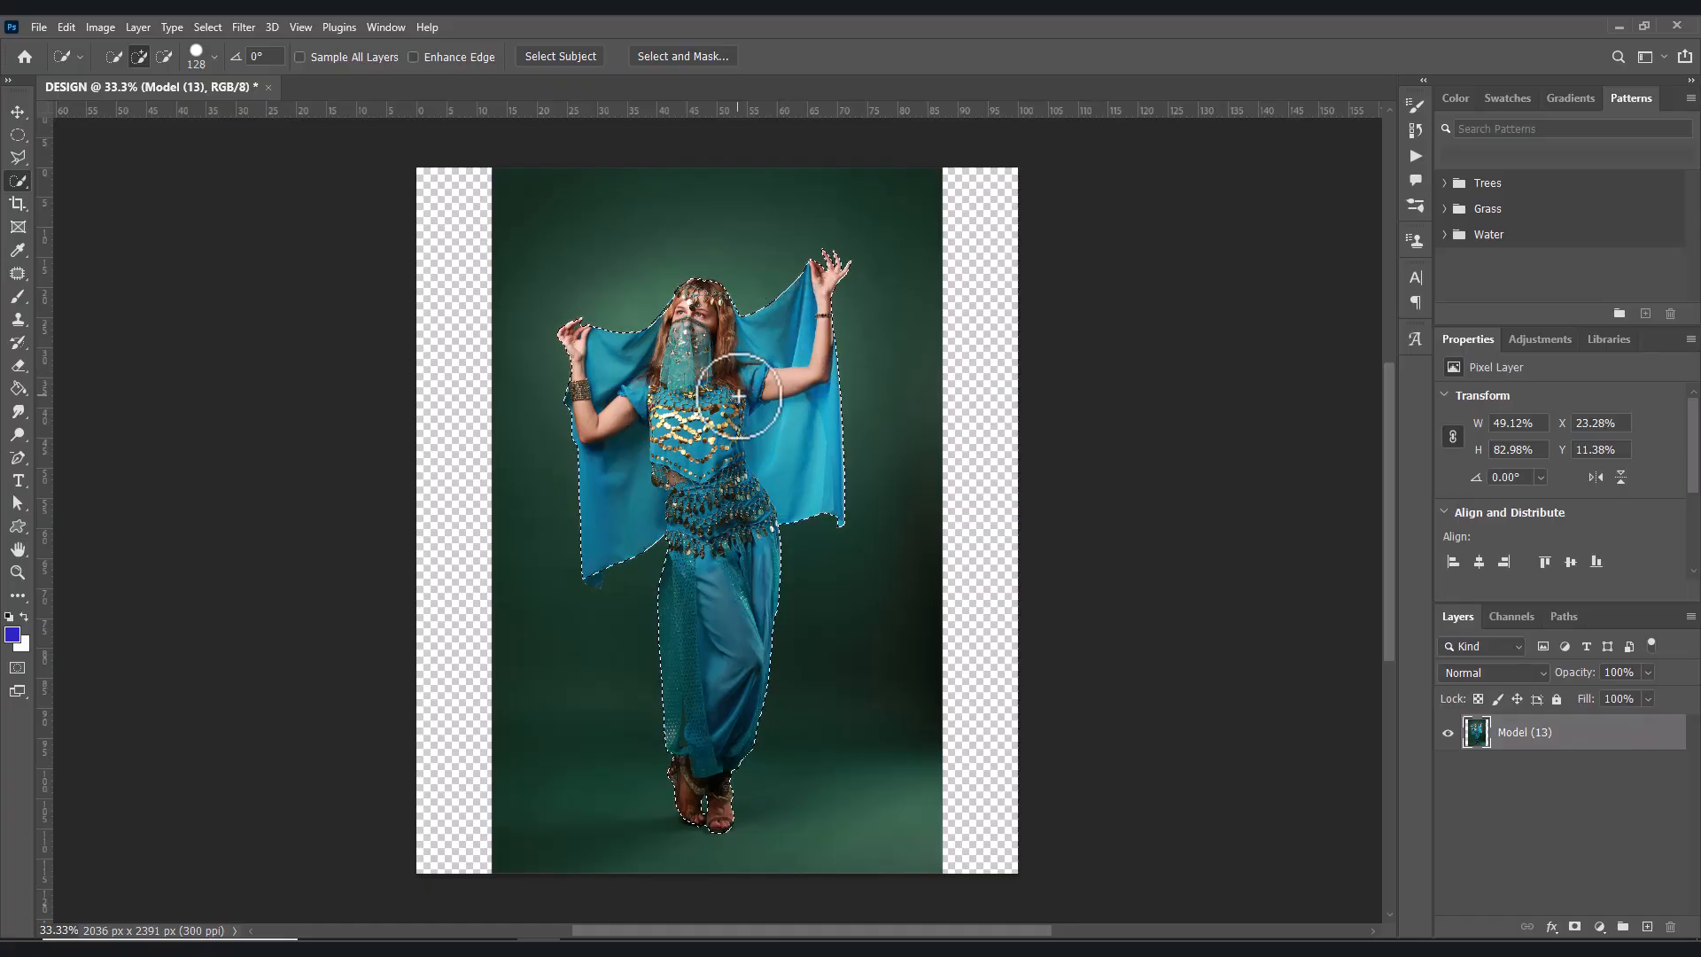
- Reduce the selection brush to 40 px and add the cape's lower-left corner tip to the selection
scroll(738, 396, up, 2)
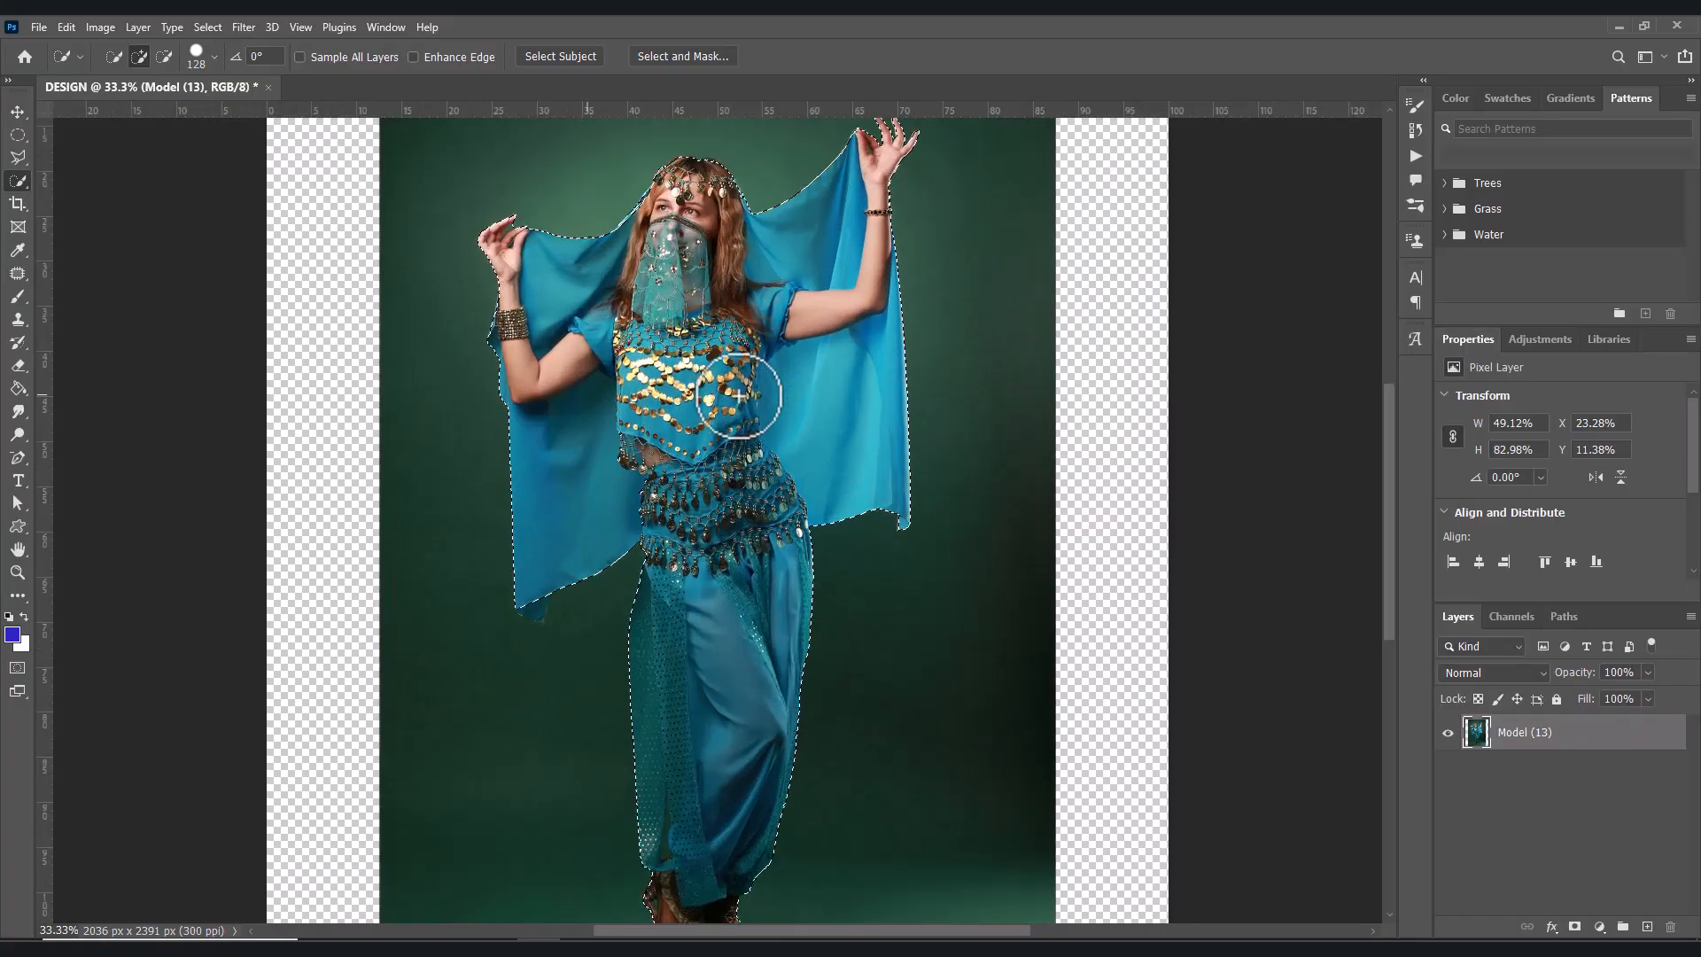
scroll(737, 396, up, 2)
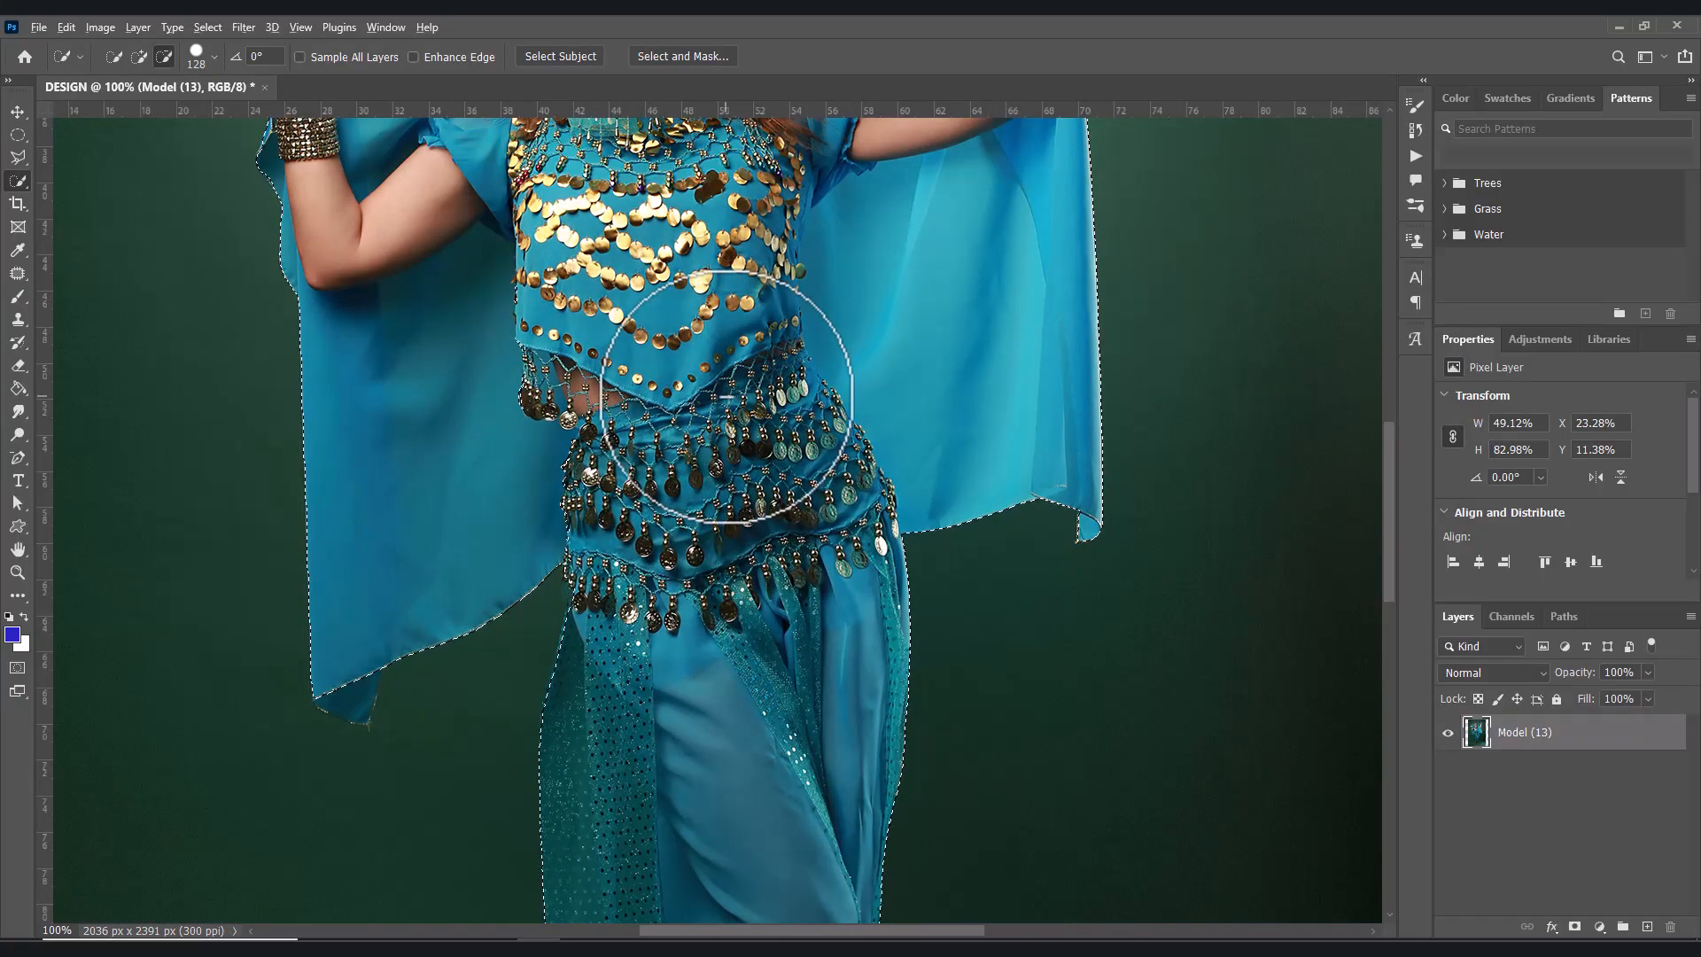
drag(724, 396, 683, 395)
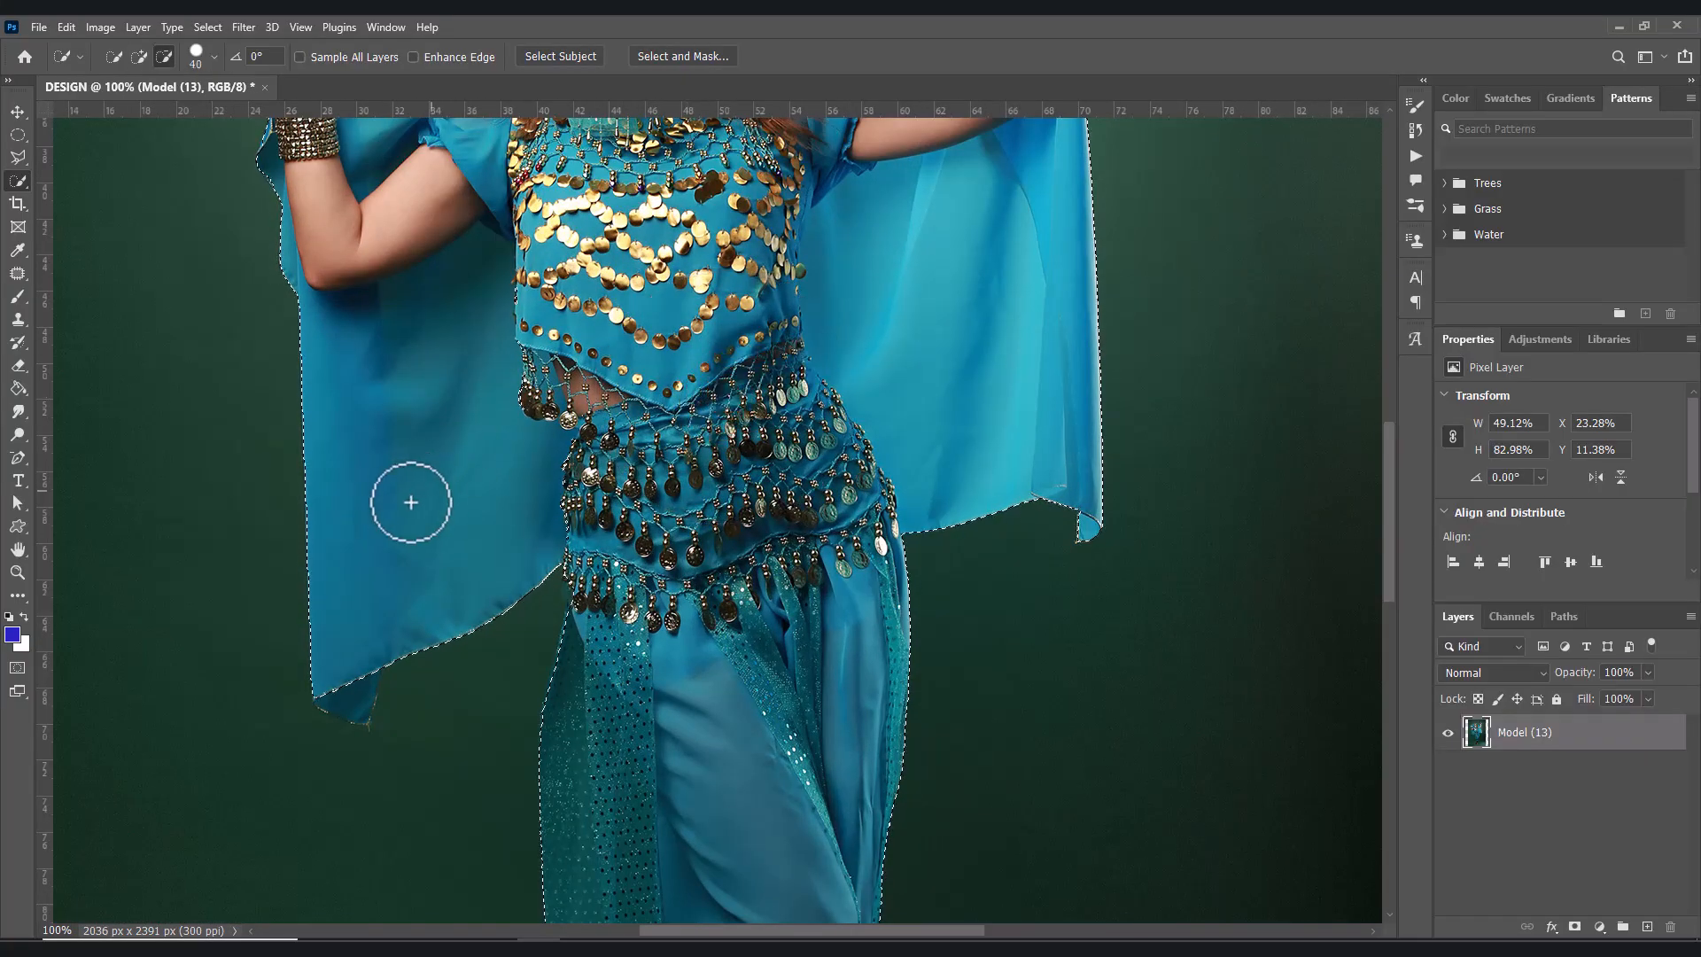
drag(334, 676, 349, 702)
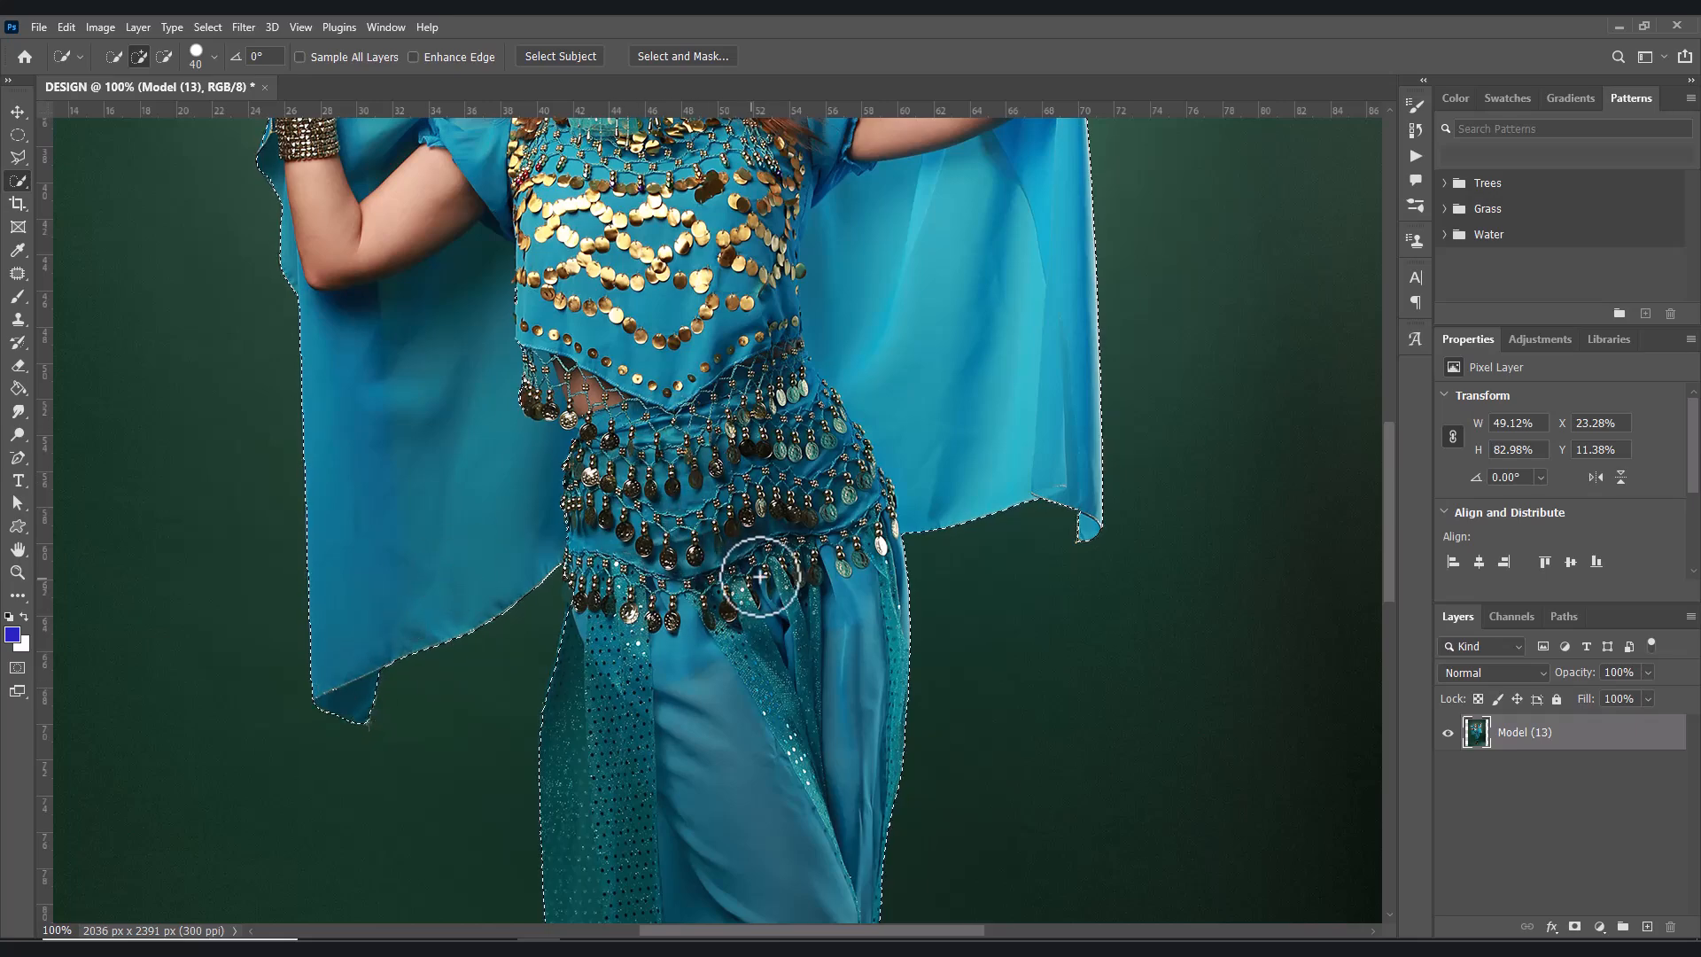
- Refine the selection around the fingertips of the hand on the picture's left side using a small 8 px brush
scroll(714, 569, up, 5)
scroll(714, 569, up, 4)
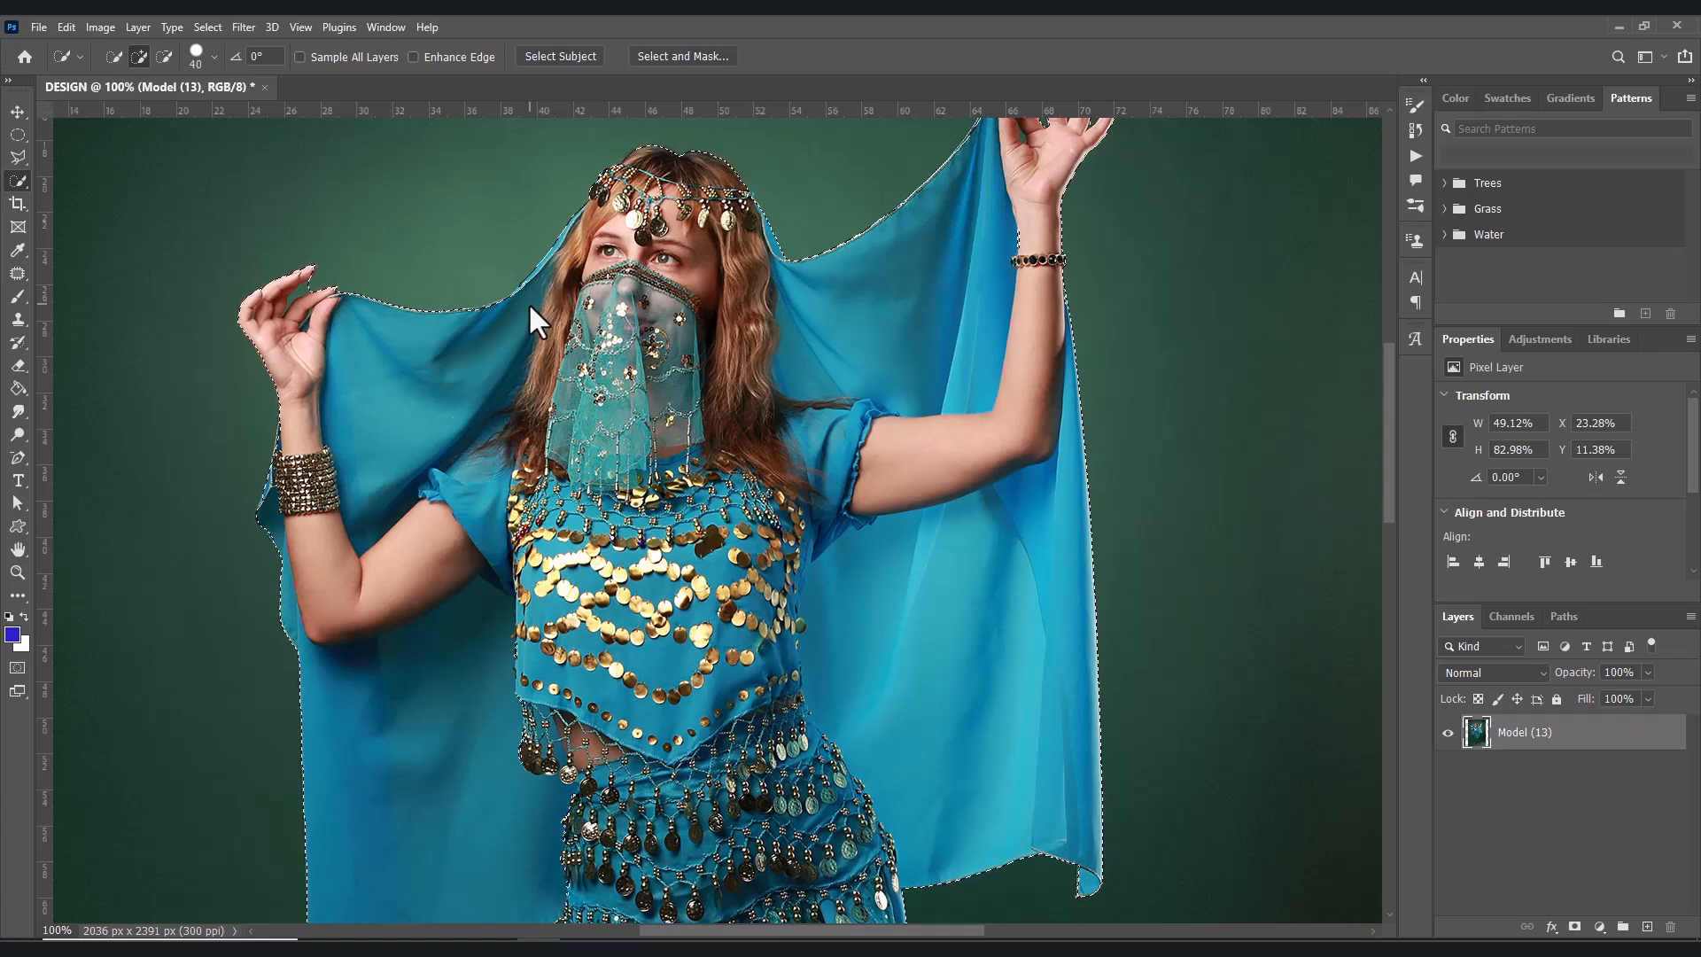
scroll(955, 453, up, 2)
scroll(955, 454, up, 2)
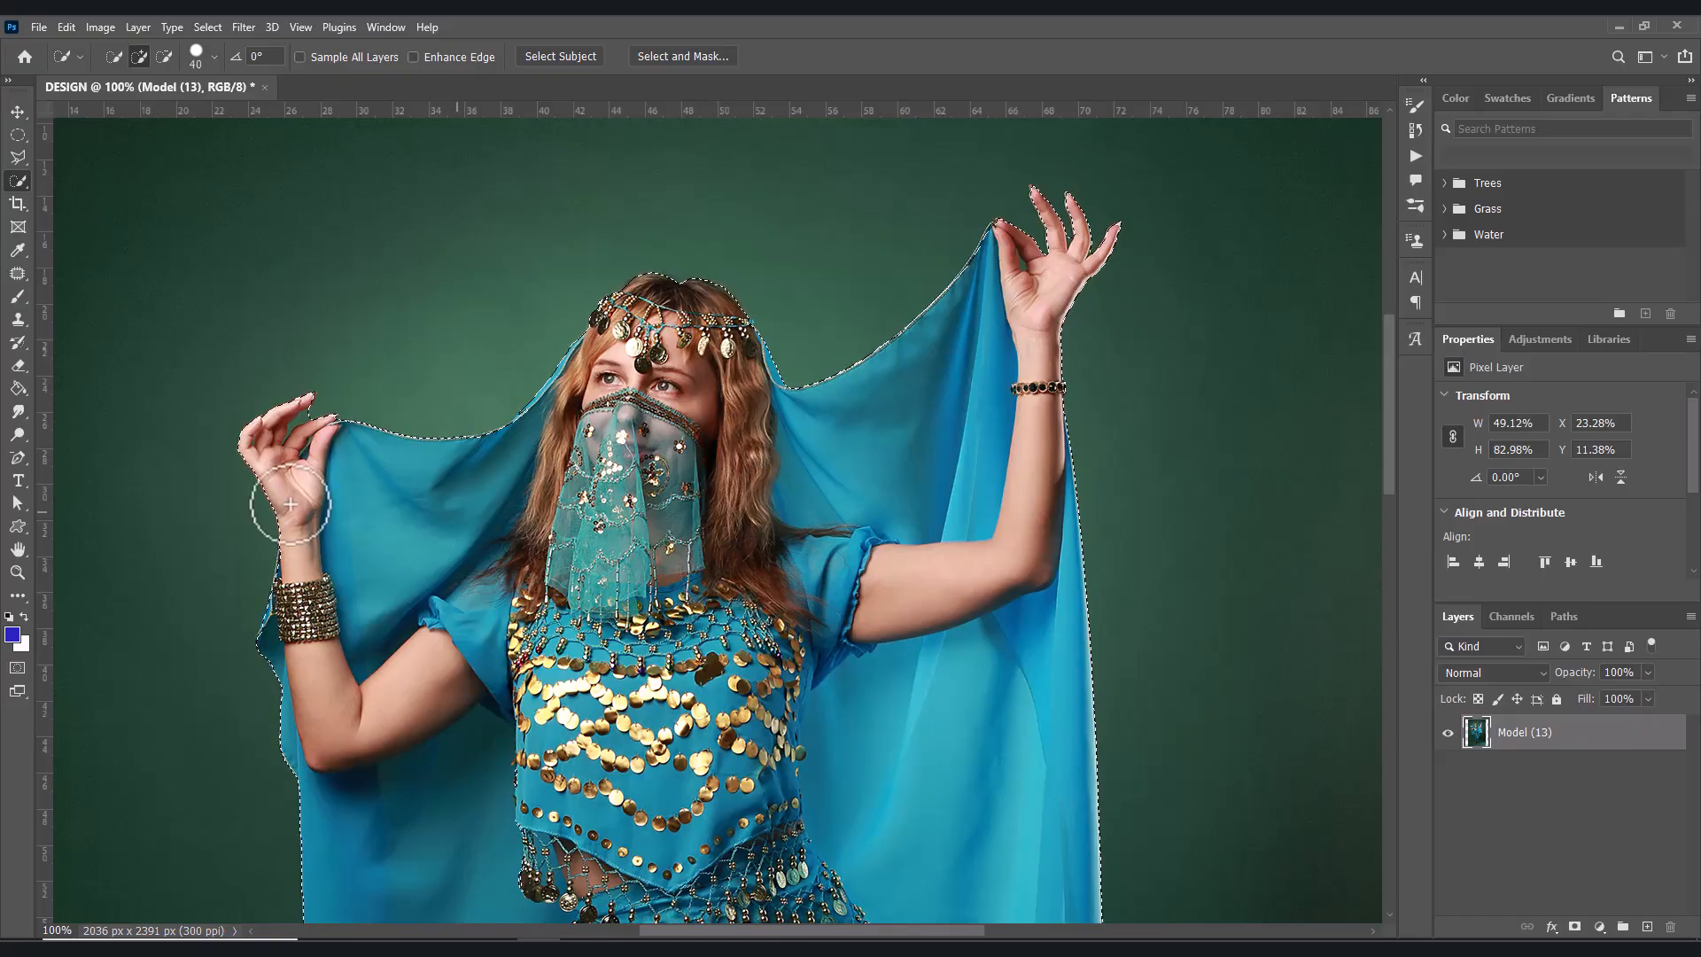
key(ctrl+plus)
scroll(304, 463, left, 2)
scroll(380, 580, left, 5)
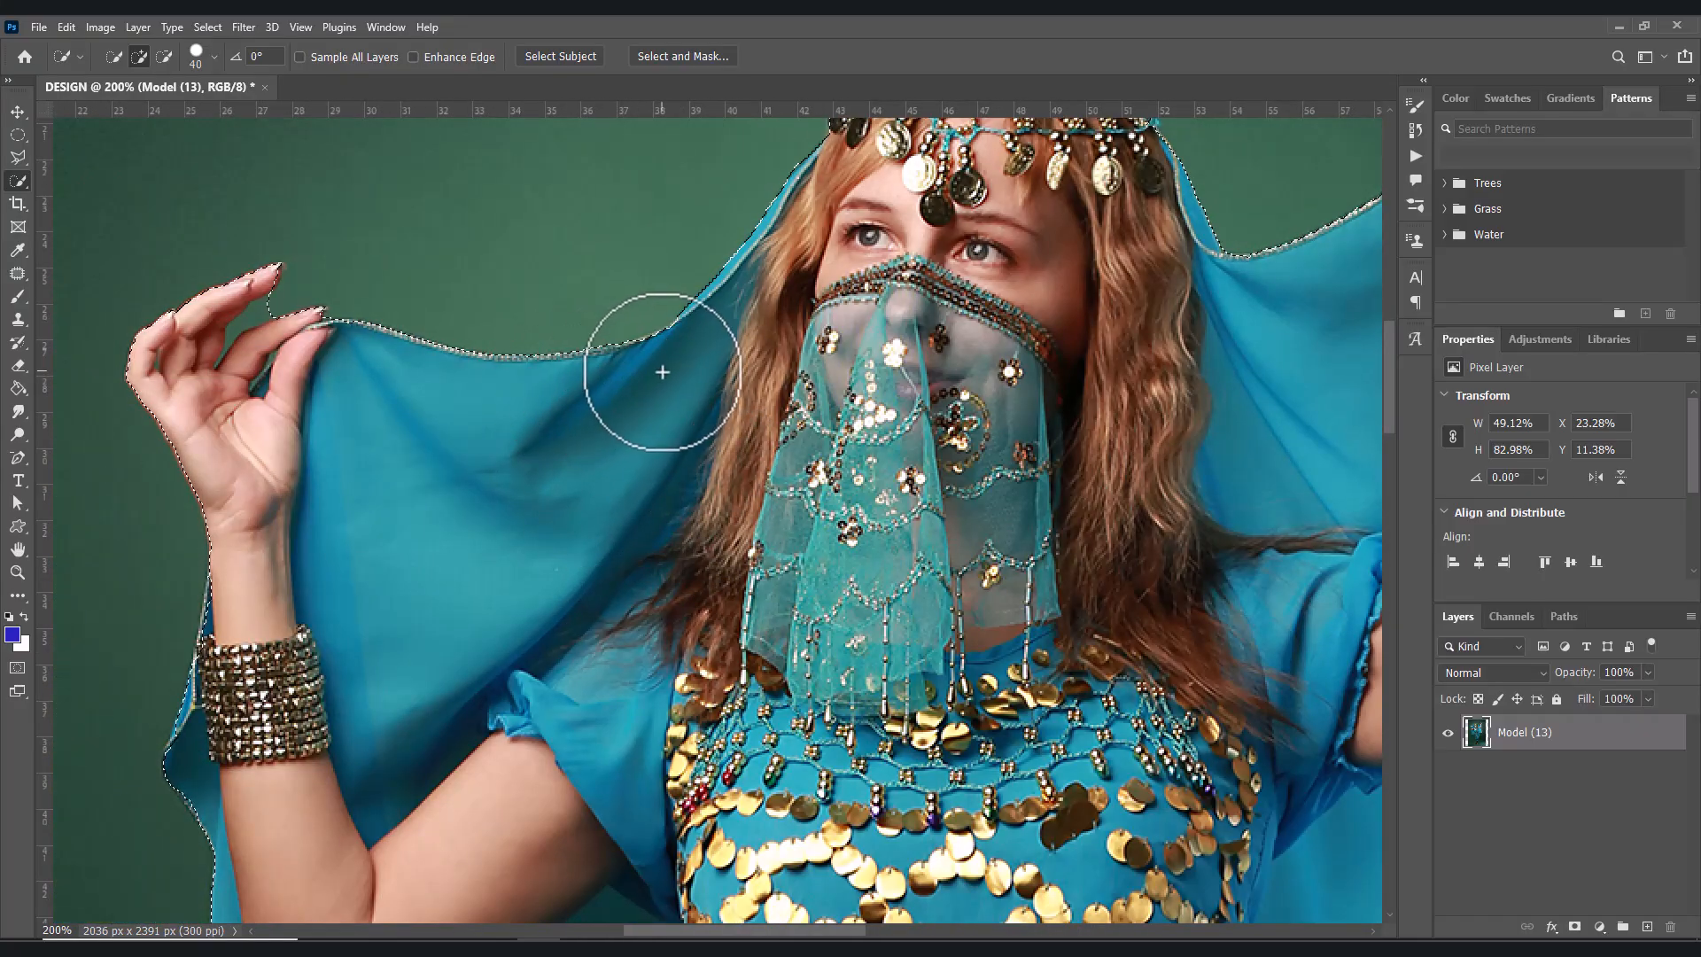
alt+right_click(381, 266)
drag(241, 330, 269, 301)
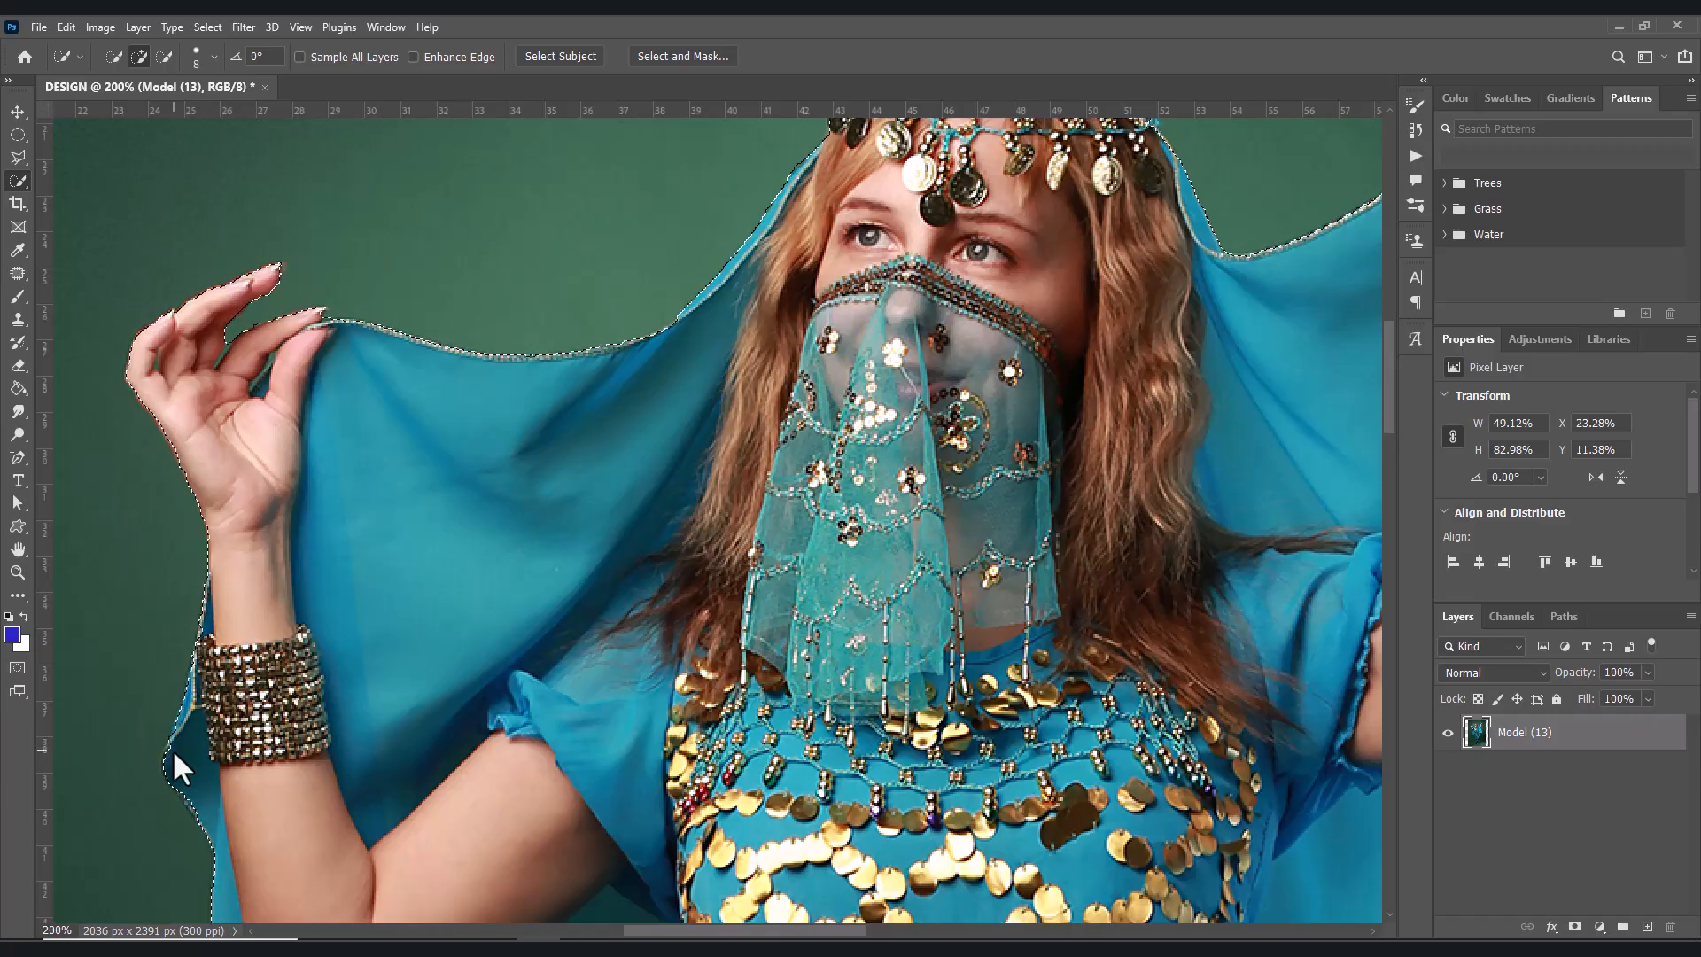
key(ctrl+0)
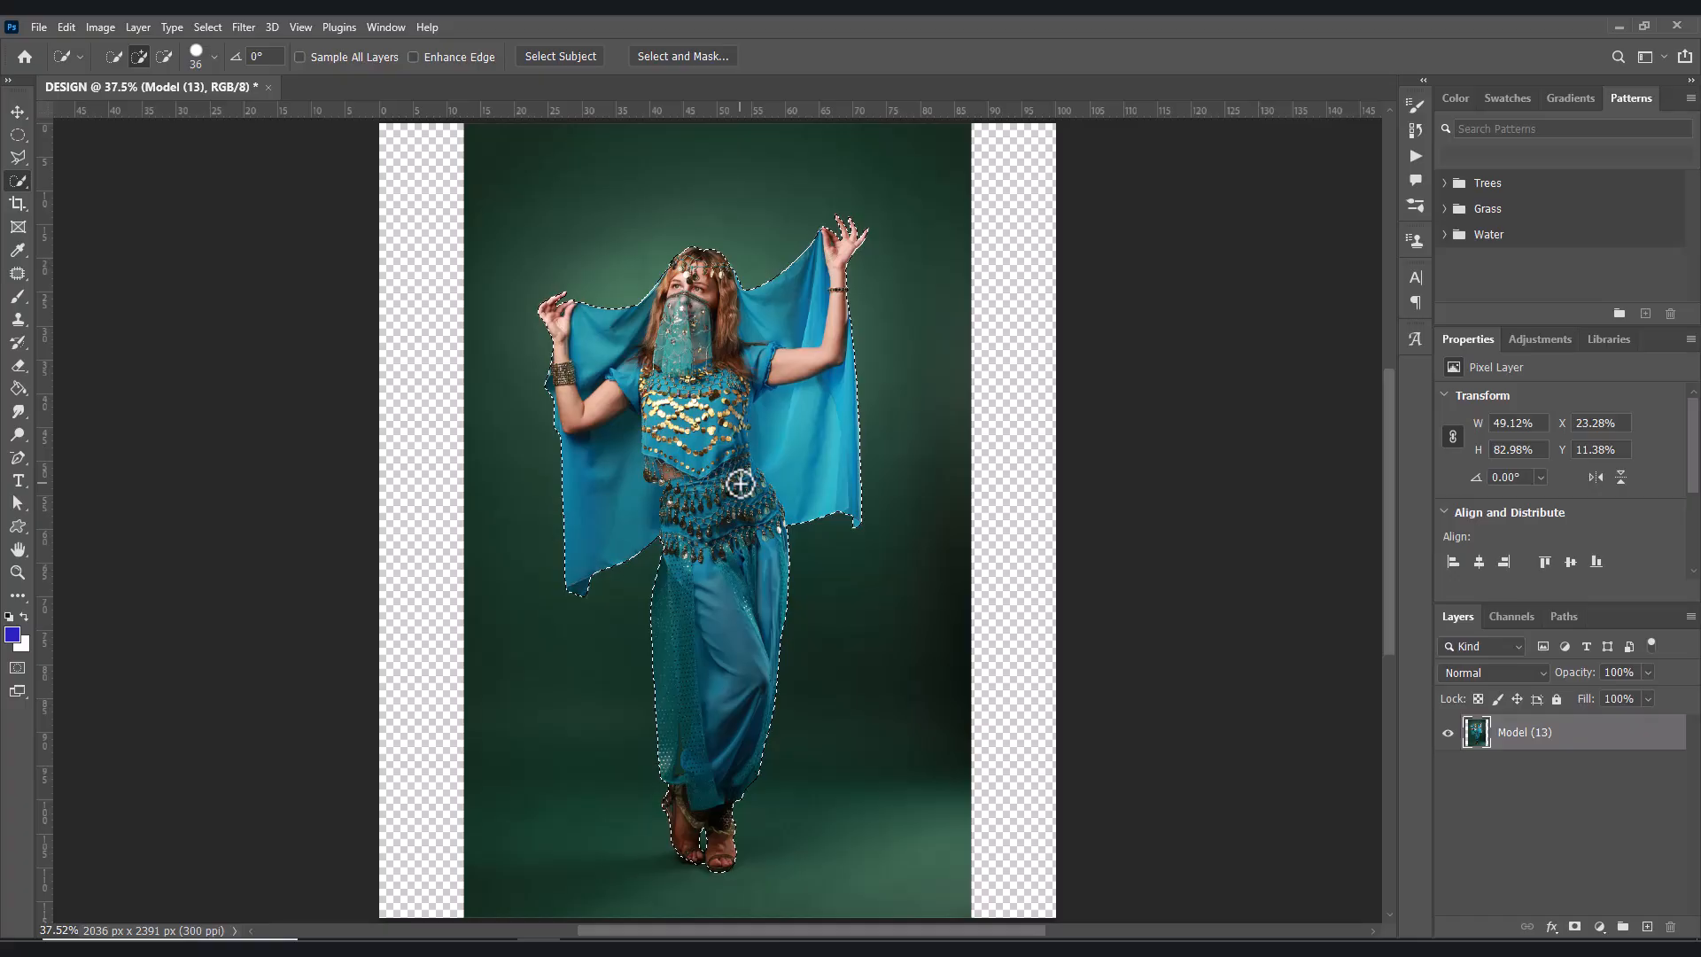
- Refine the selection in Select and Mask with Smooth at 21 and output the cut-out to a New Layer
click(682, 55)
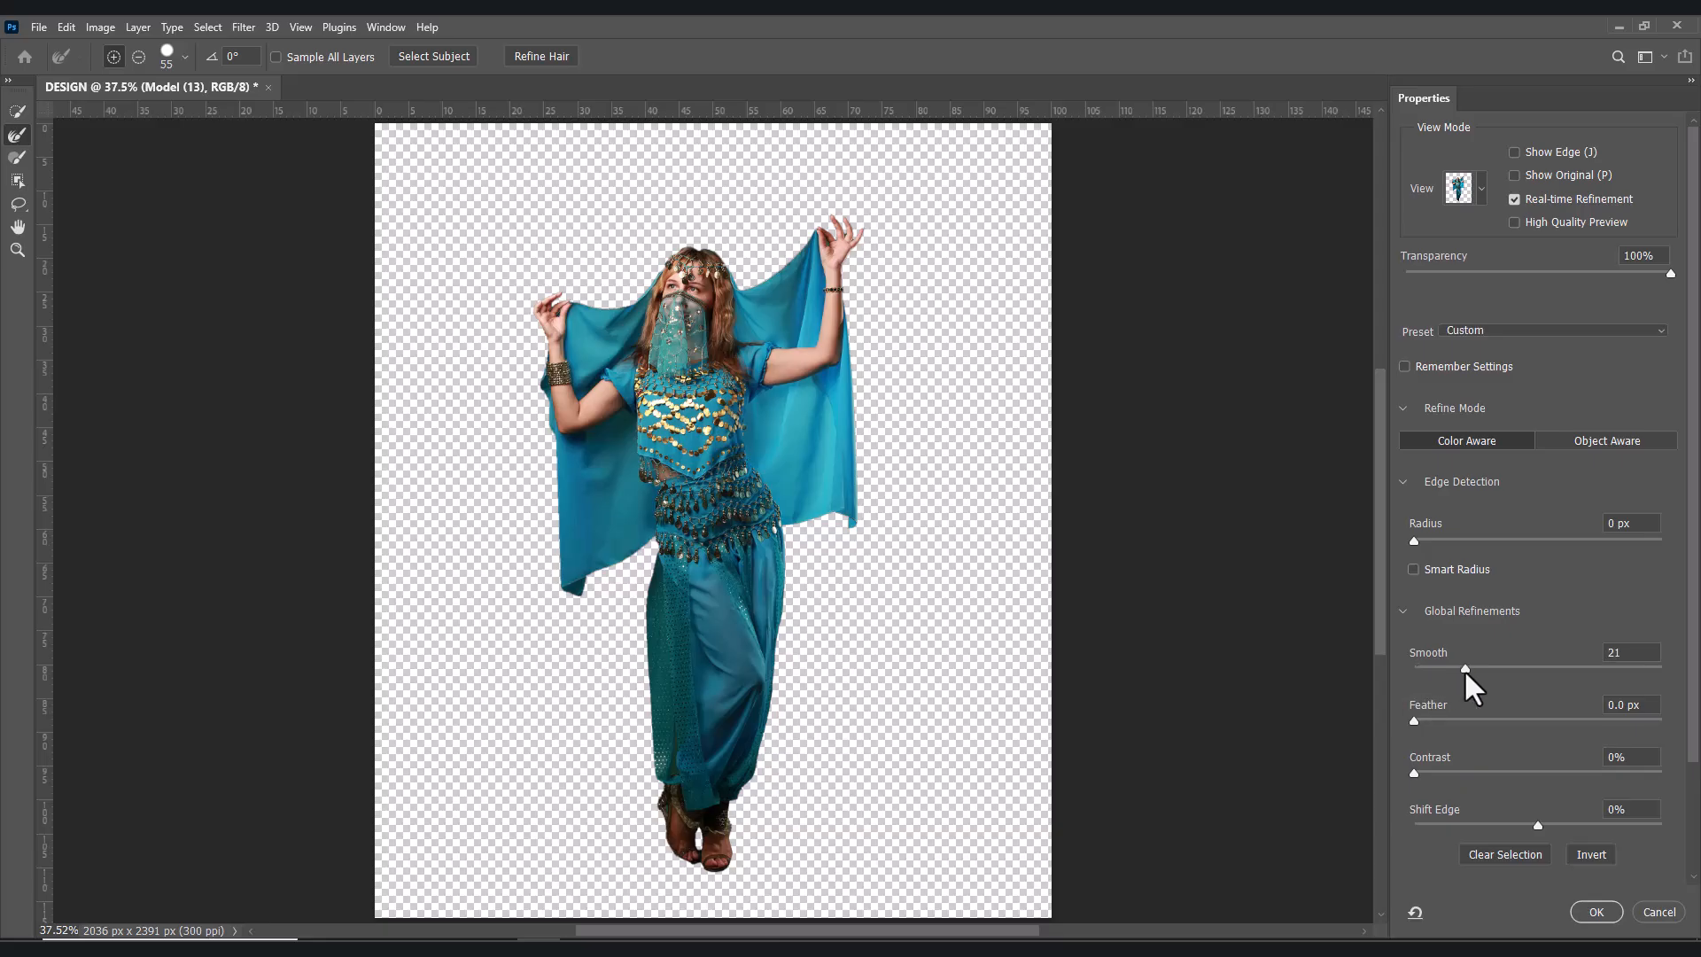
click(1464, 668)
scroll(1480, 609, down, 3)
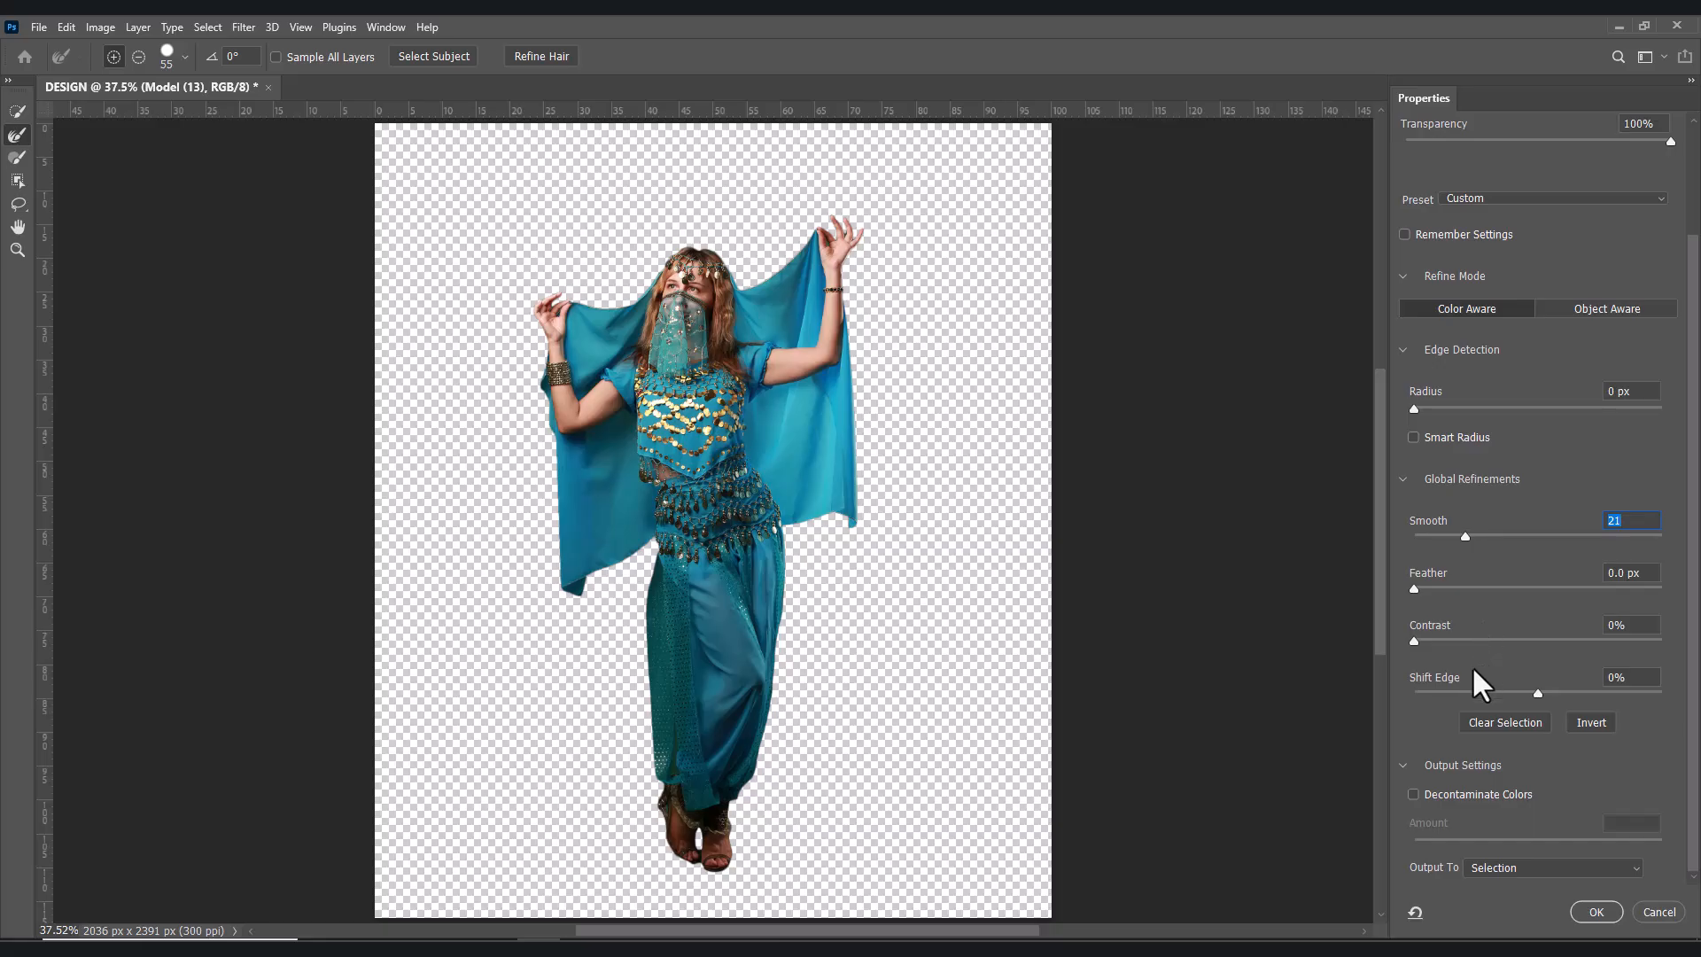
click(1625, 866)
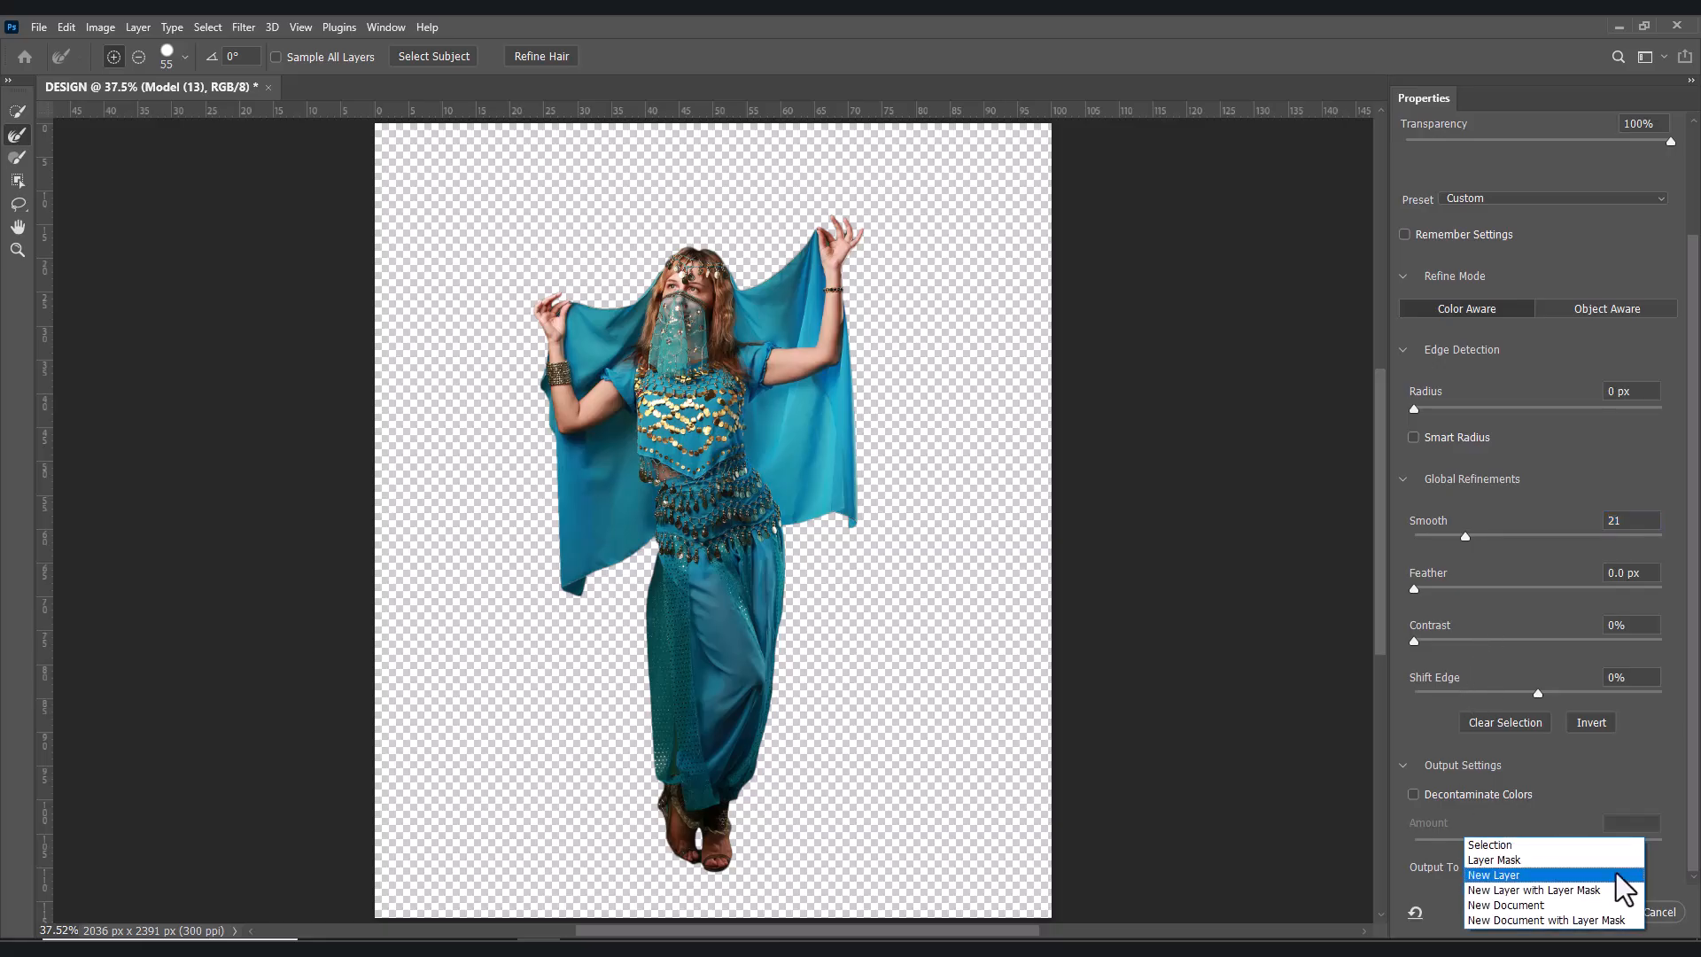
click(1511, 877)
click(1597, 912)
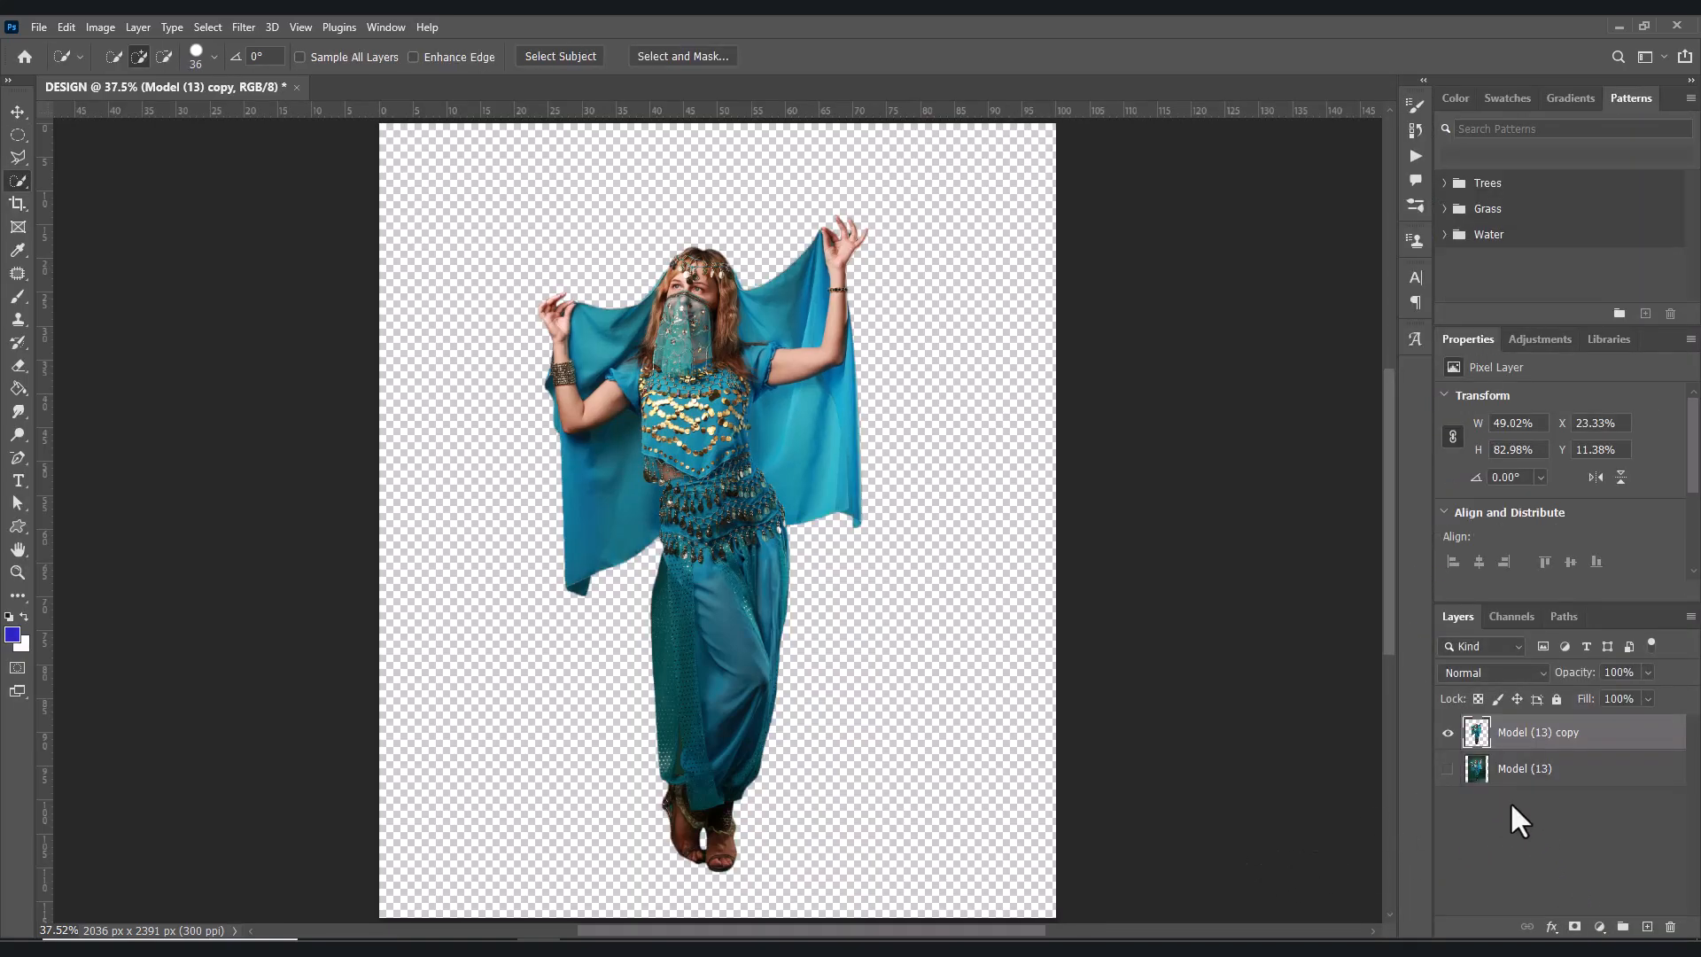
- Delete the original Model (13) layer, select the Model (13) copy layer and activate the Move Tool
click(1531, 769)
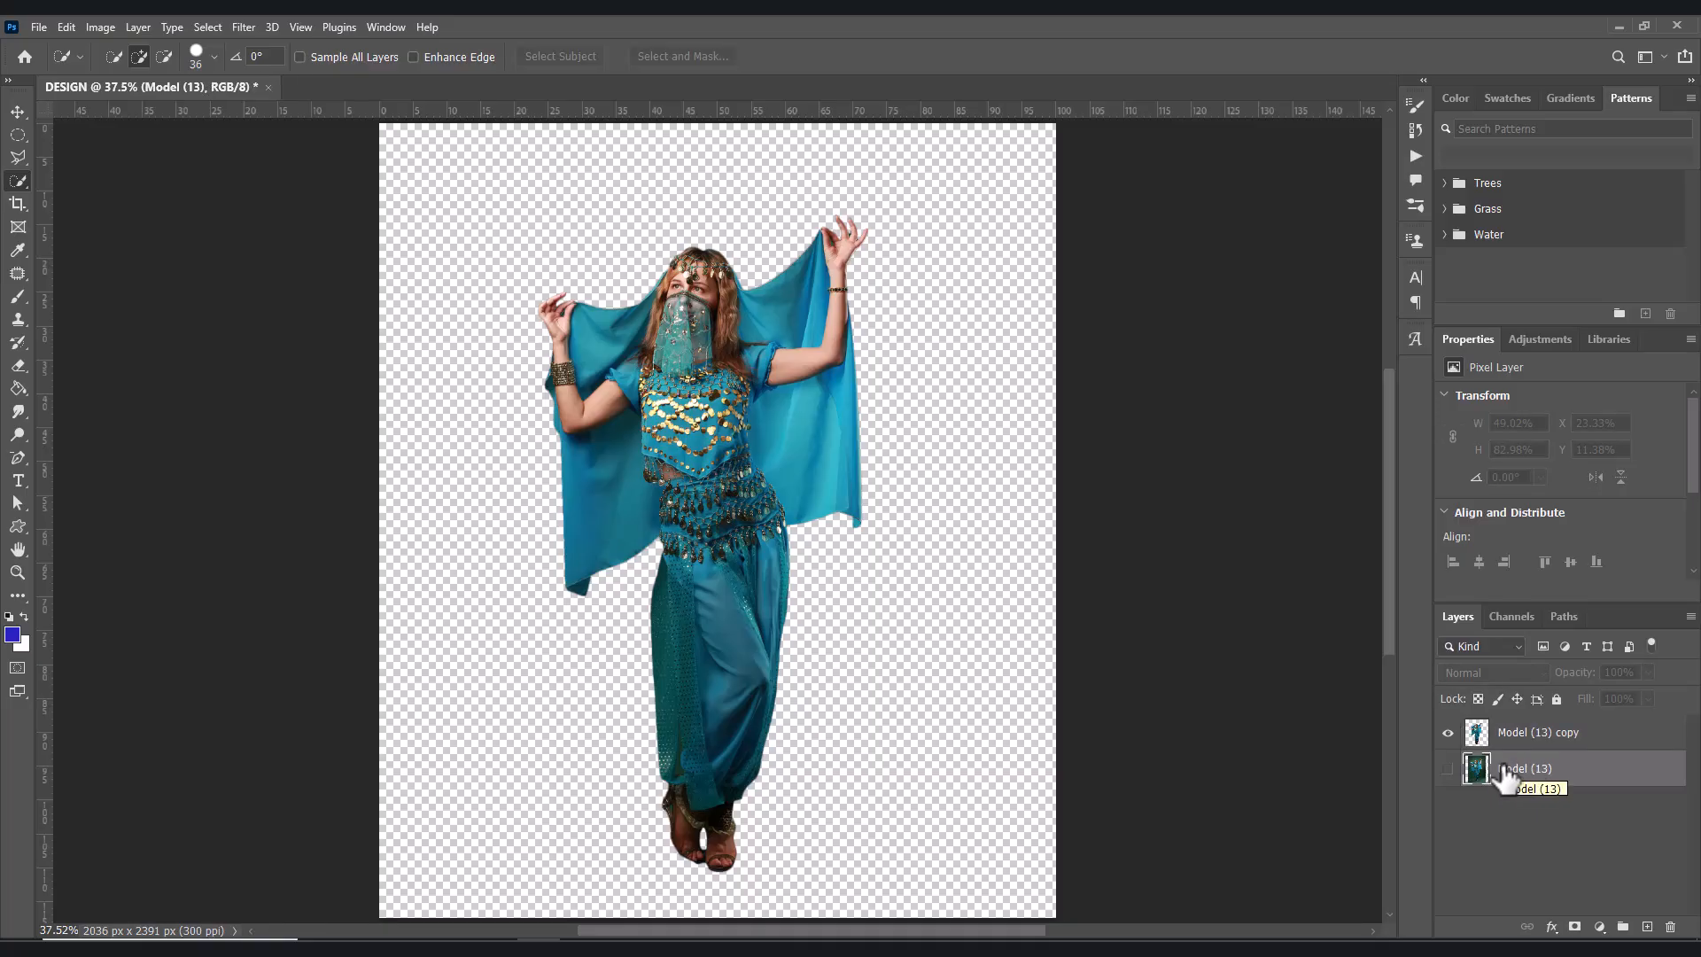
drag(1513, 780, 1670, 926)
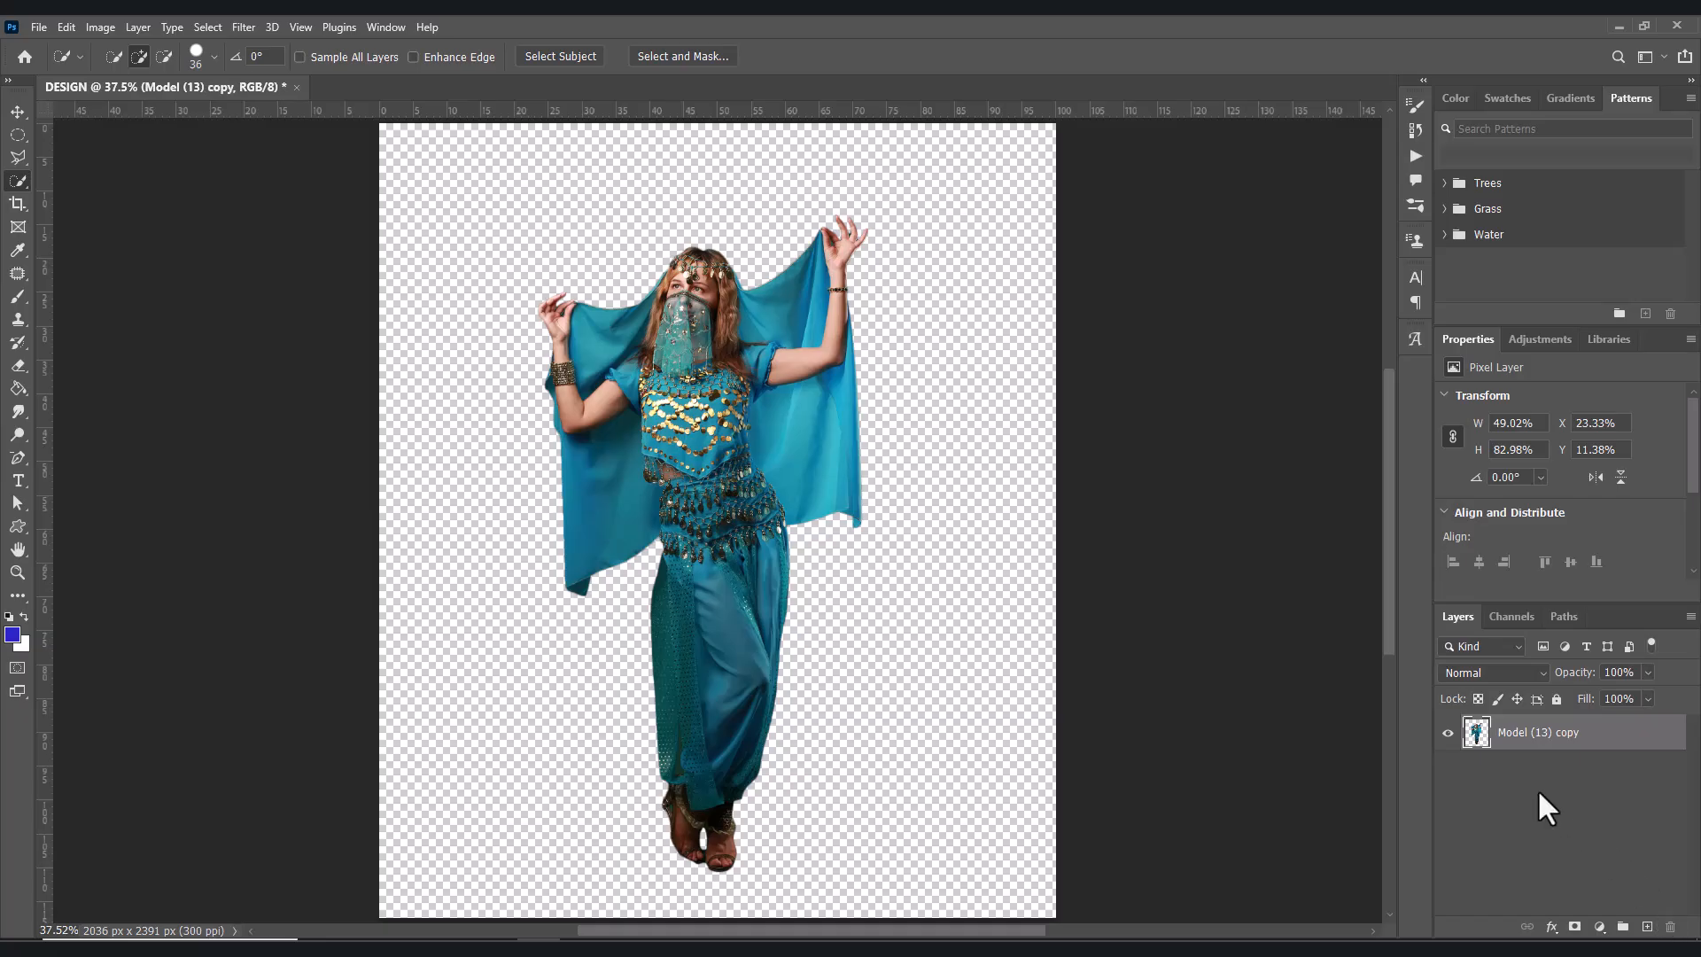
drag(1492, 756, 1671, 928)
click(1486, 770)
click(1470, 736)
key(v)
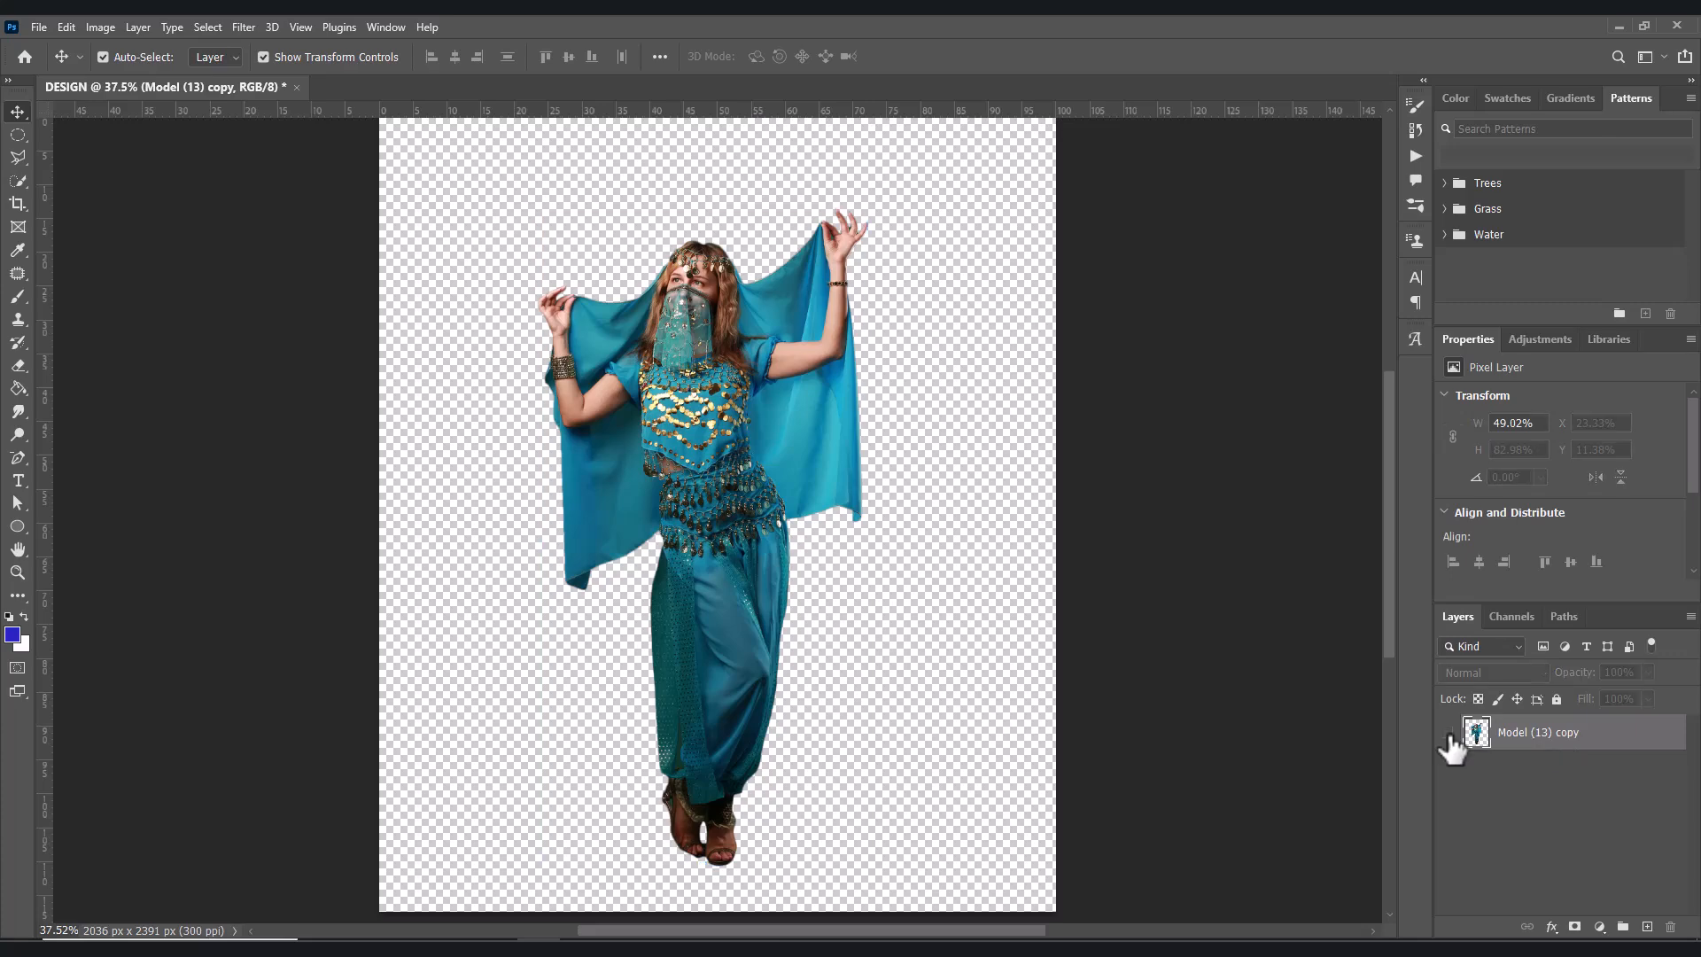
- Hide the Model (13) copy layer
click(1448, 733)
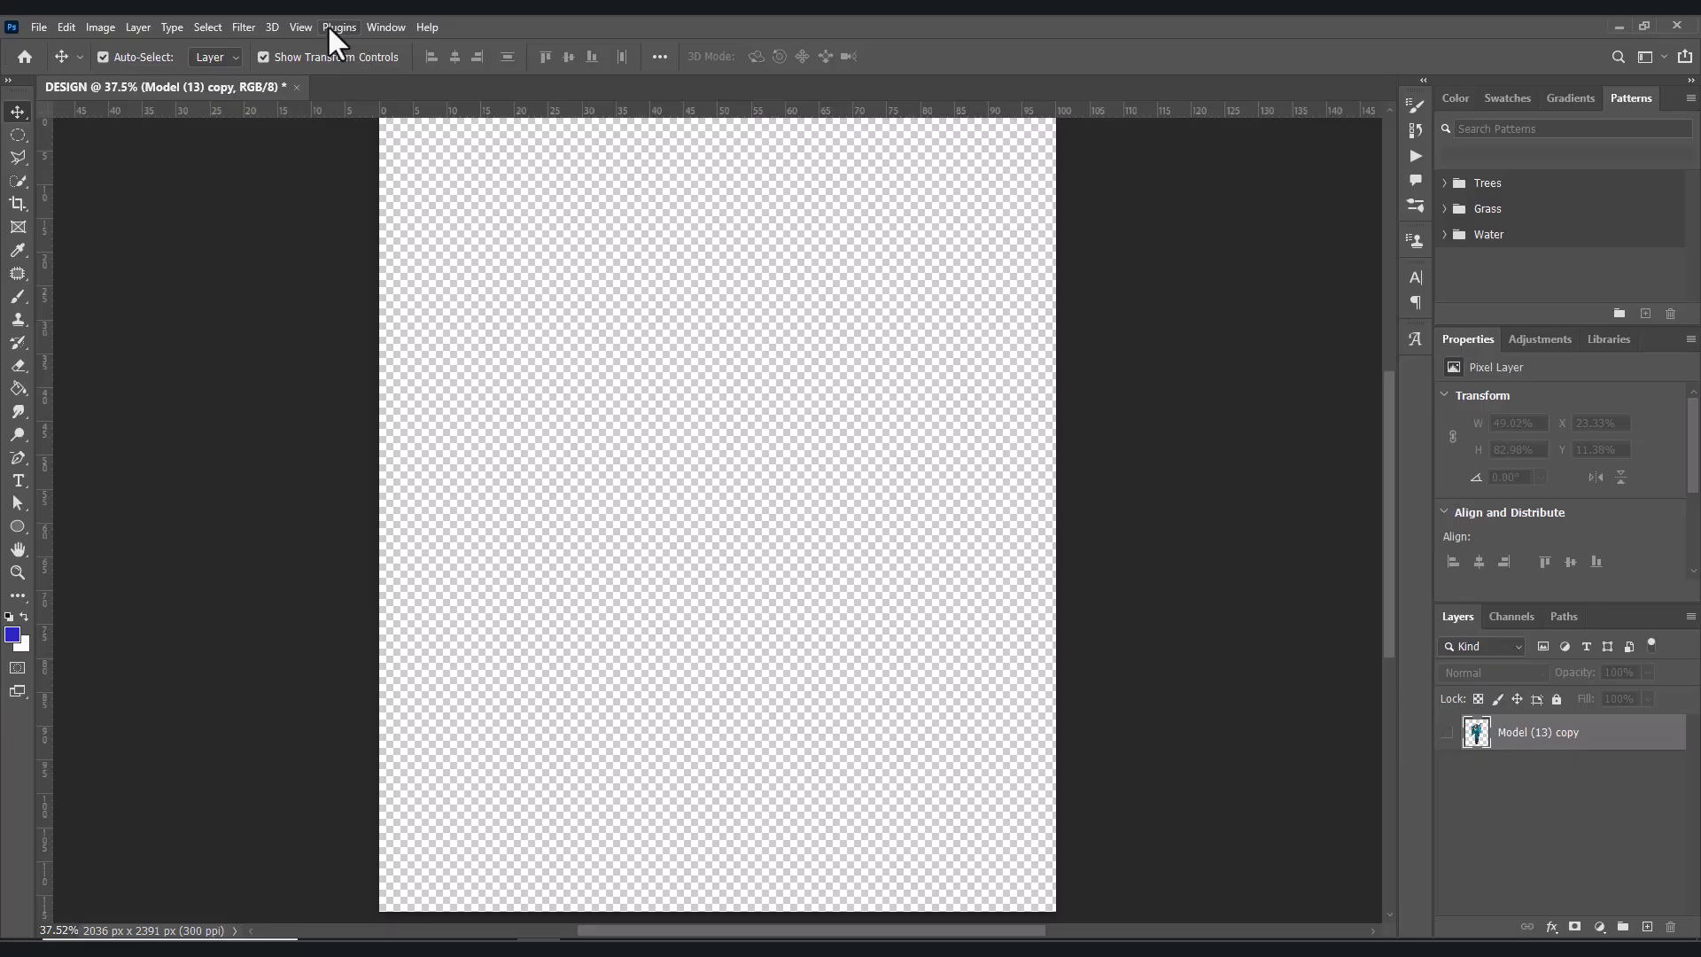
click(302, 27)
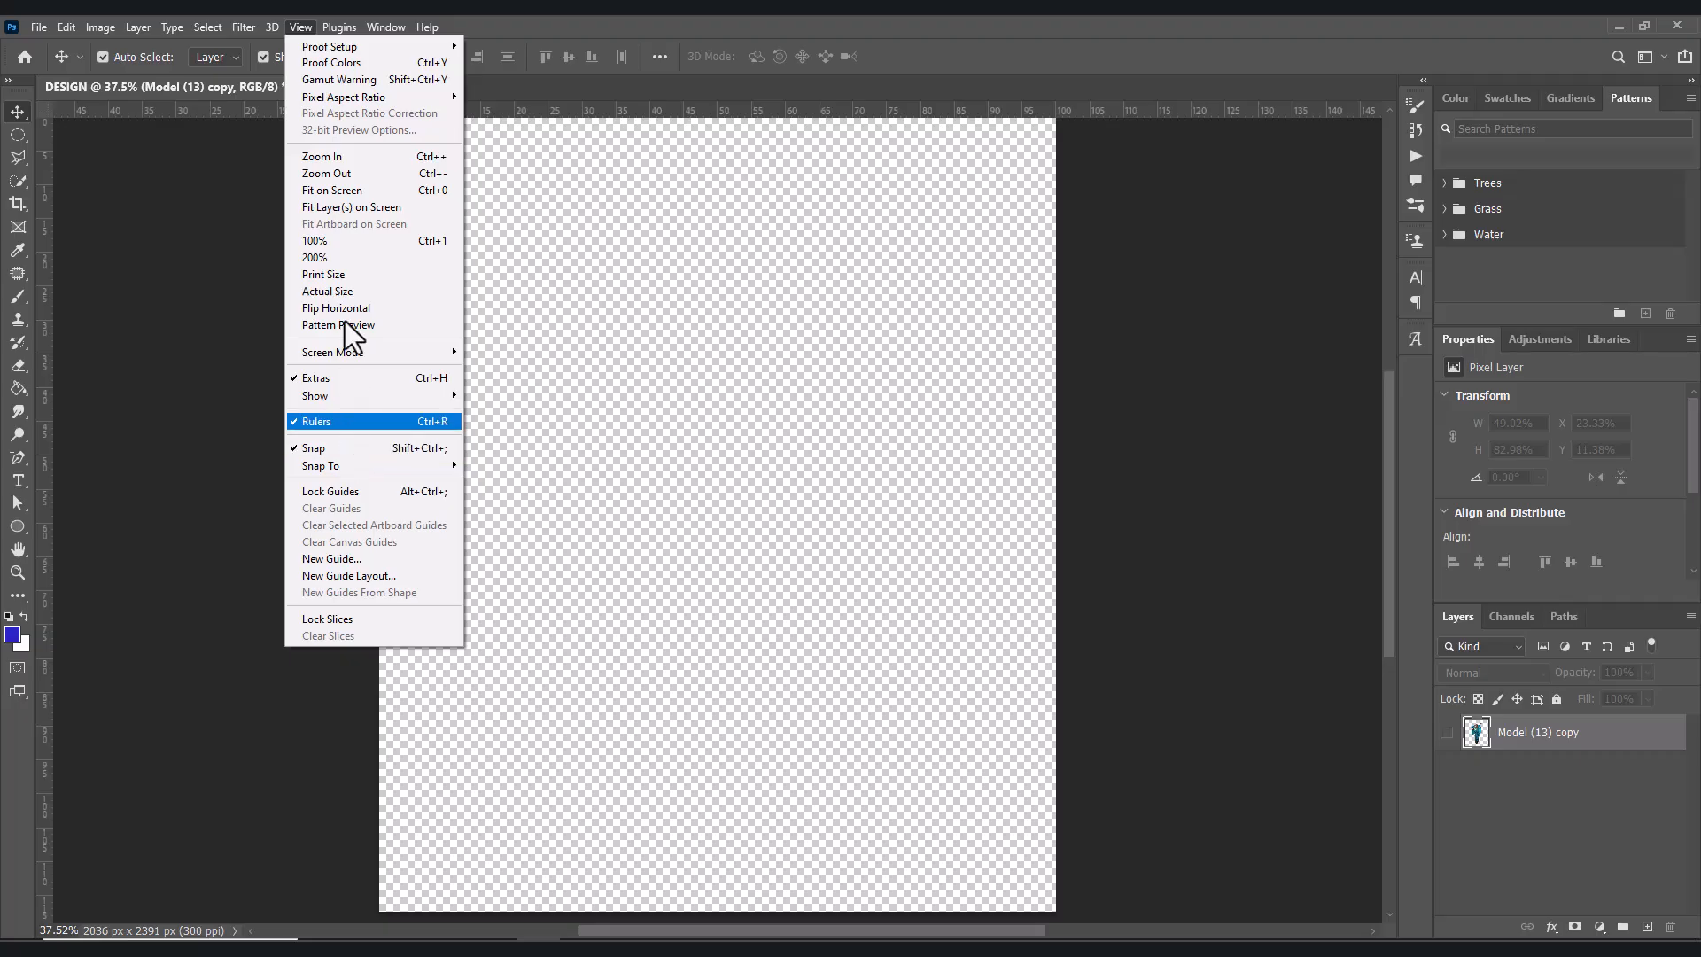
key(Escape)
click(427, 26)
key(Escape)
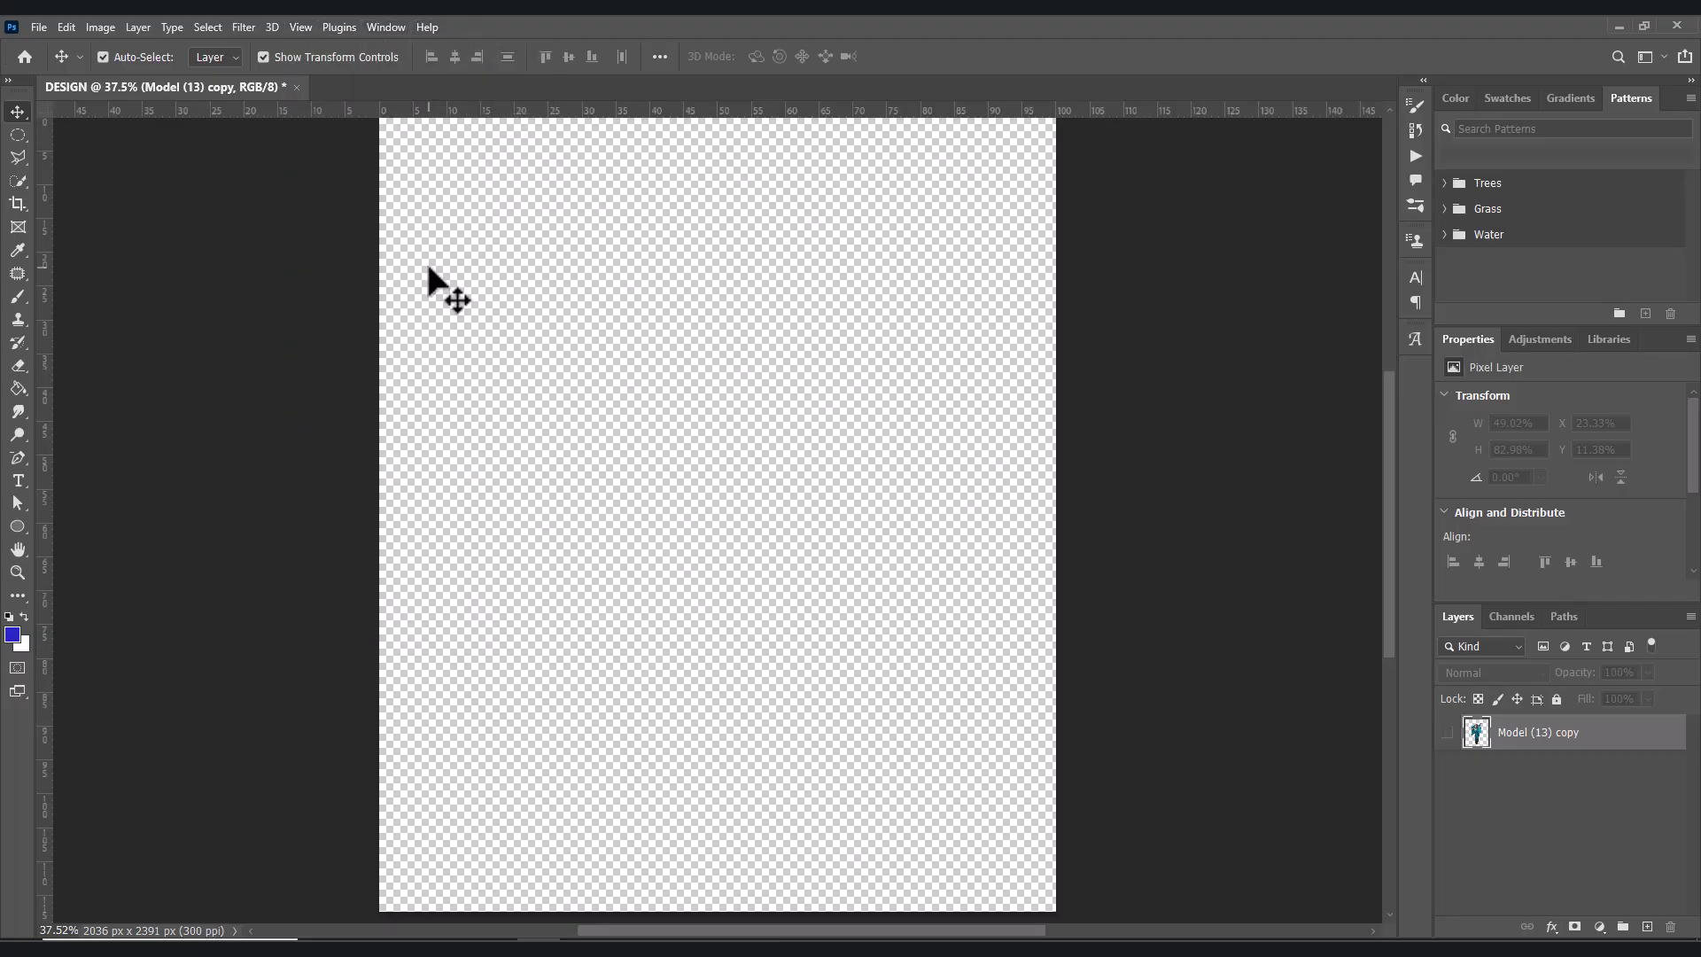
key(ctrl+r)
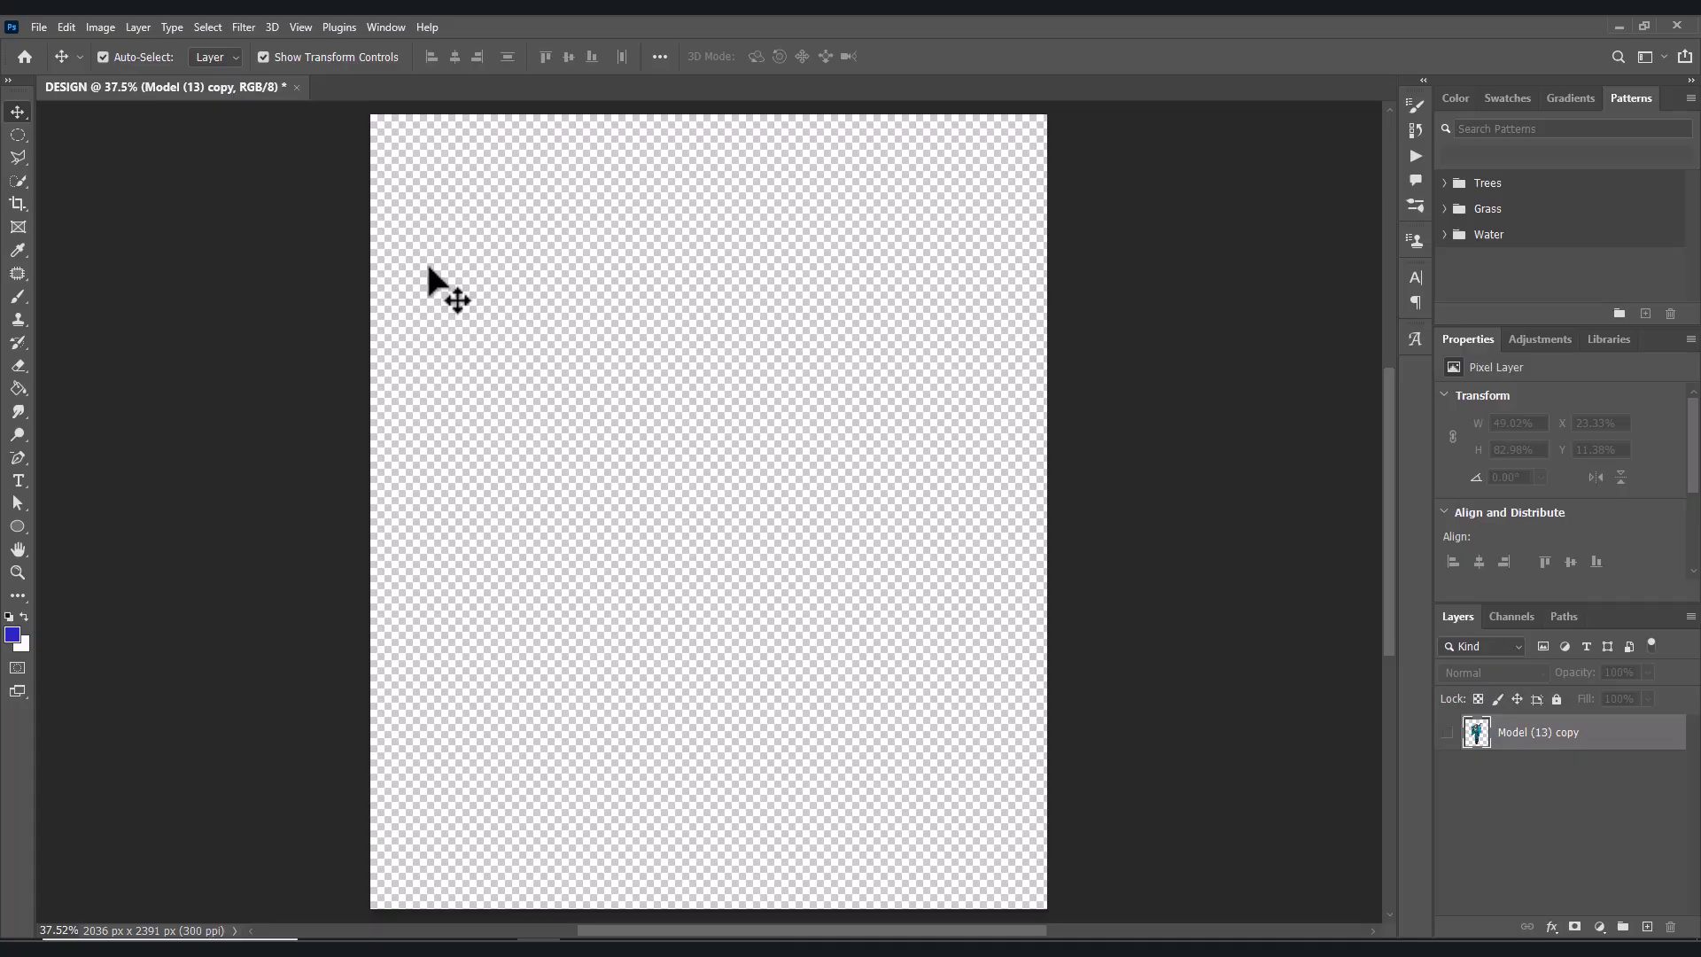
key(ctrl+r)
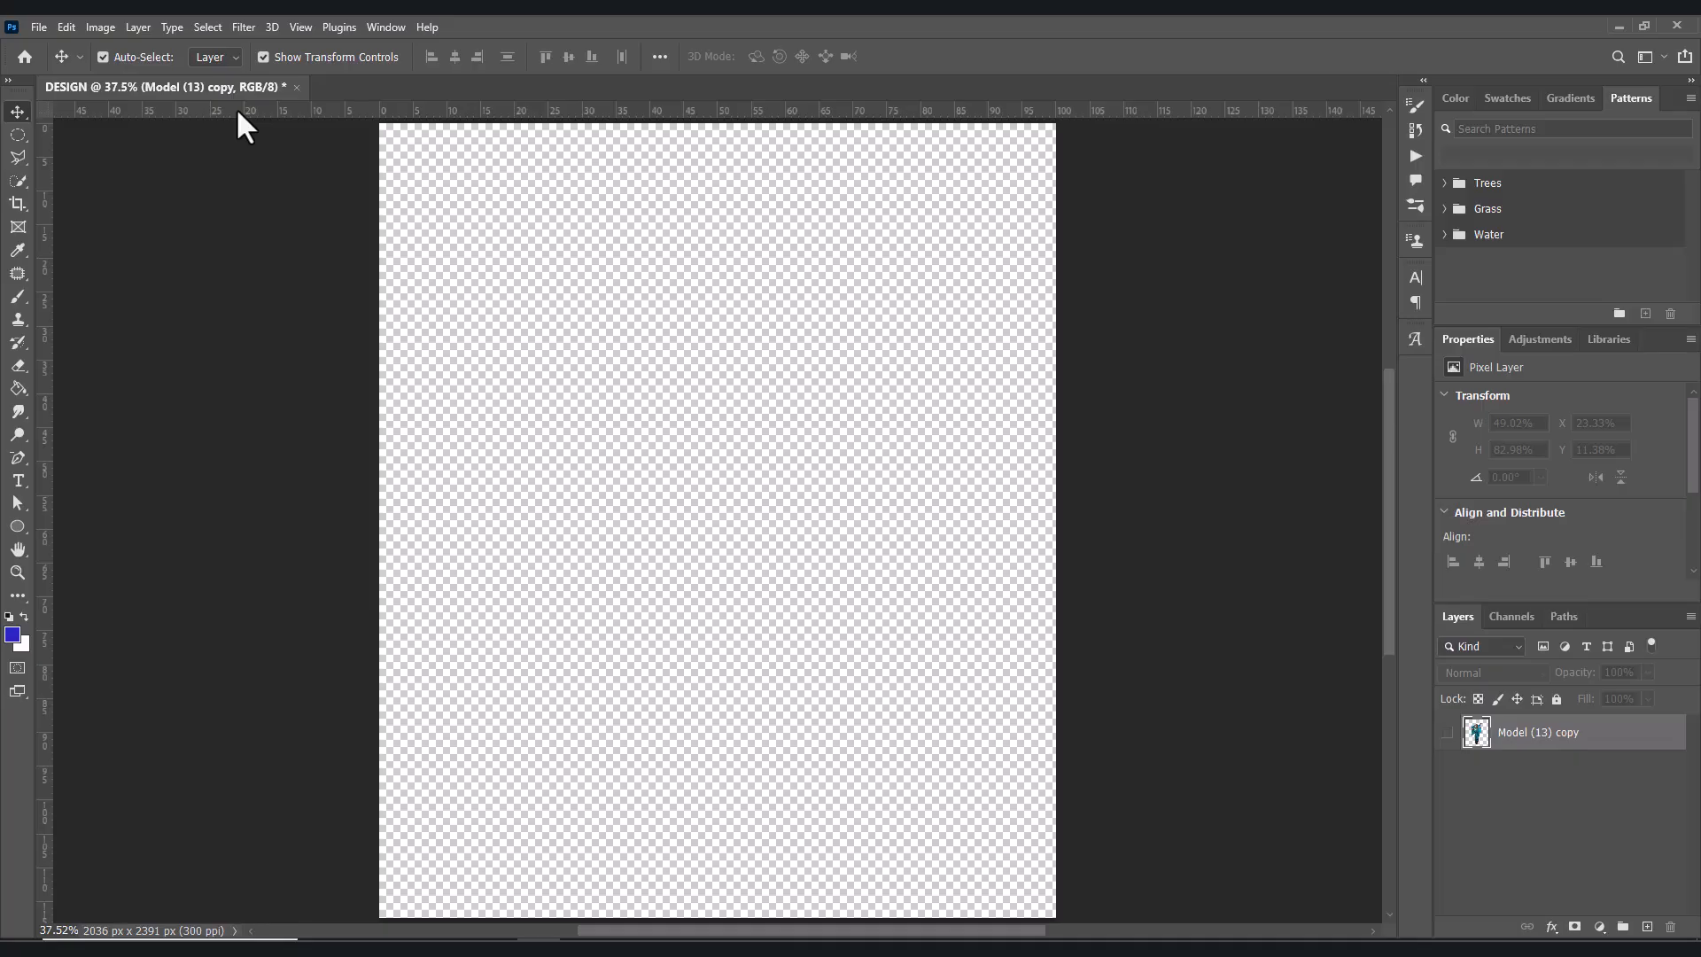
- Place a horizontal and a vertical ruler guide crossing at the centre of the canvas
drag(235, 106, 236, 521)
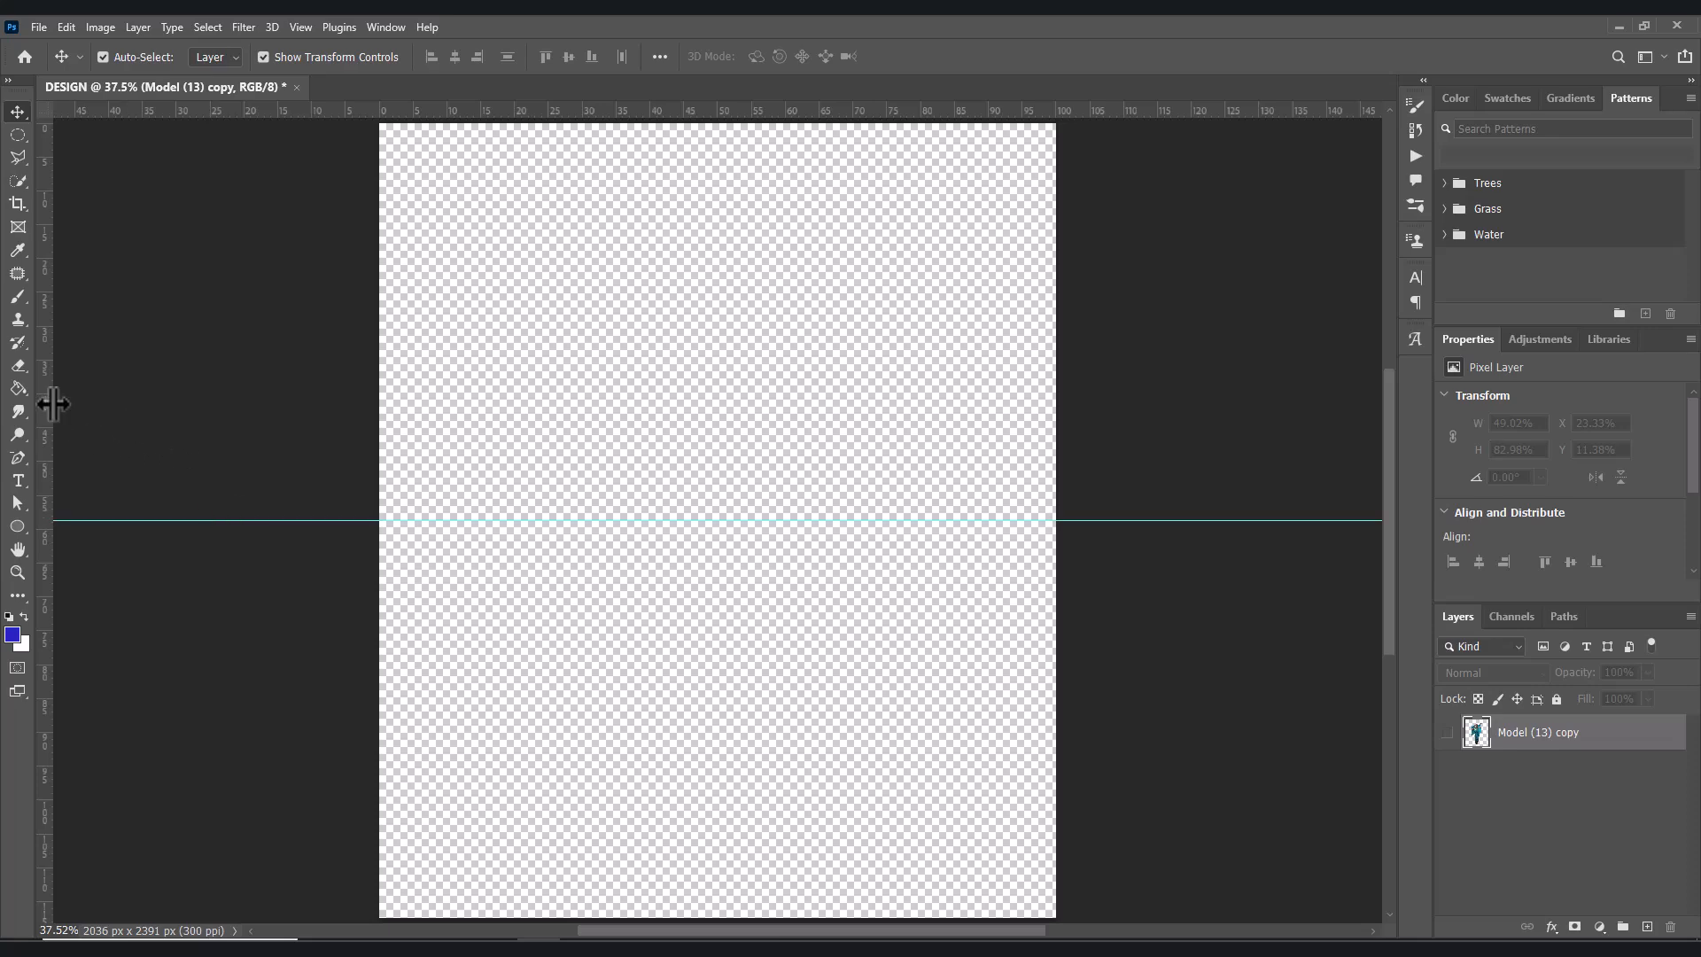
drag(43, 400, 727, 499)
- Draw a 1636 x 1636 px circle with no fill and a 400 px violet stroke, centred on the guides' intersection
click(14, 524)
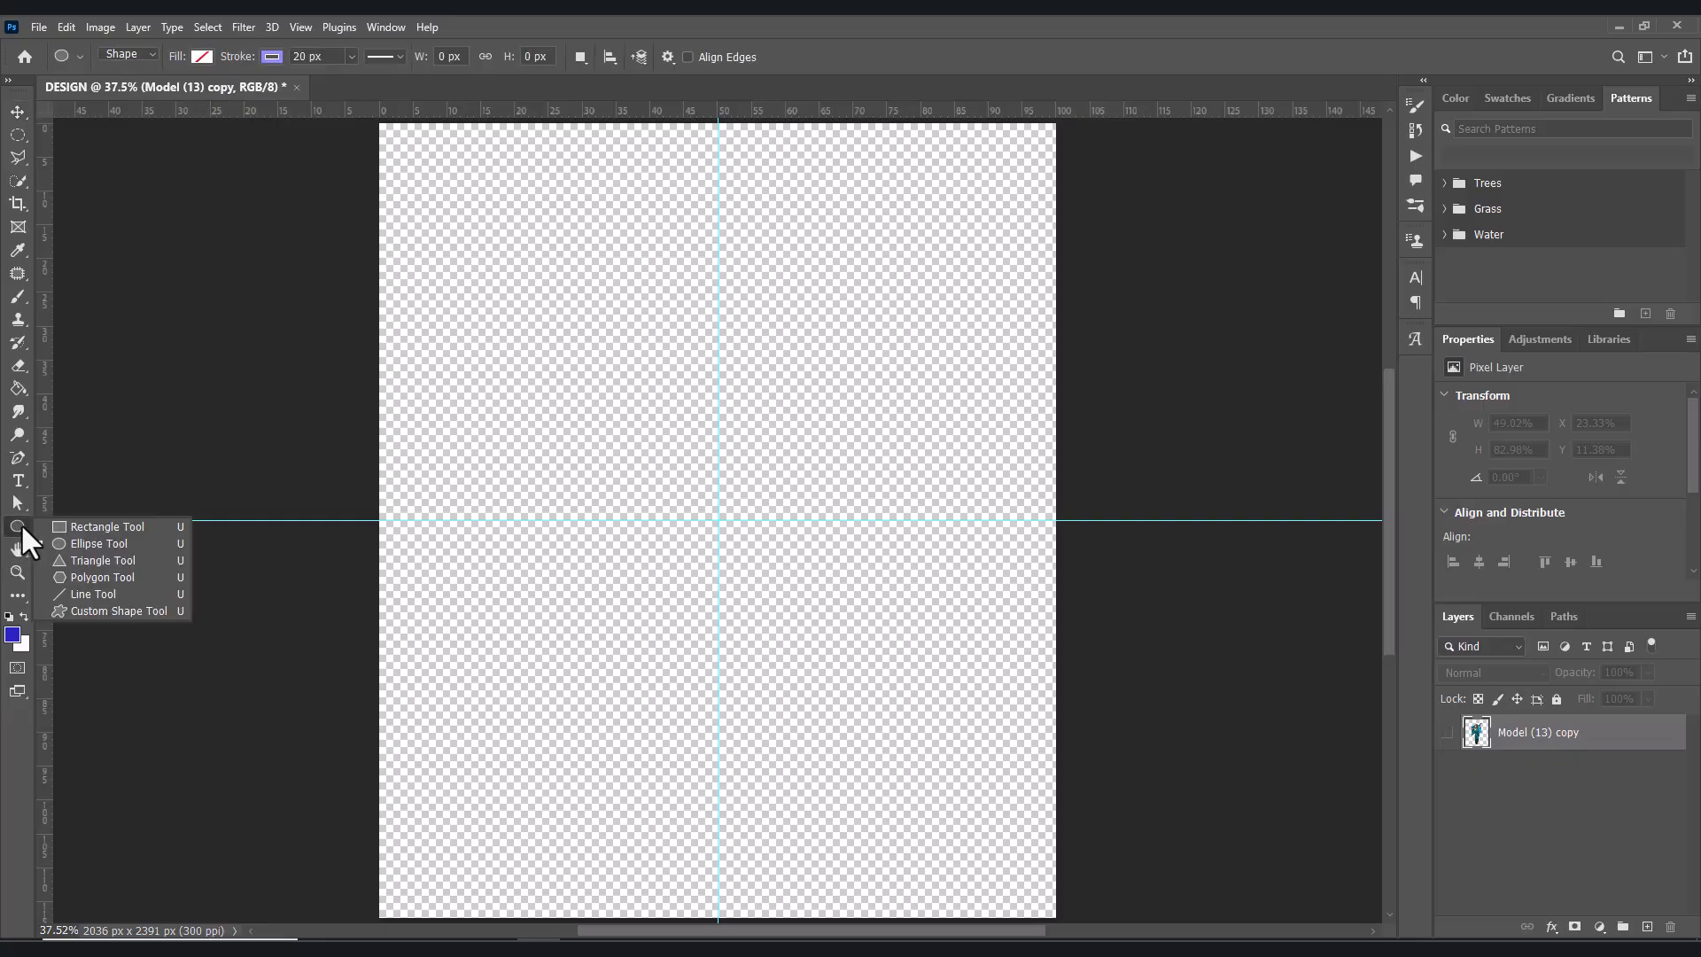
click(19, 523)
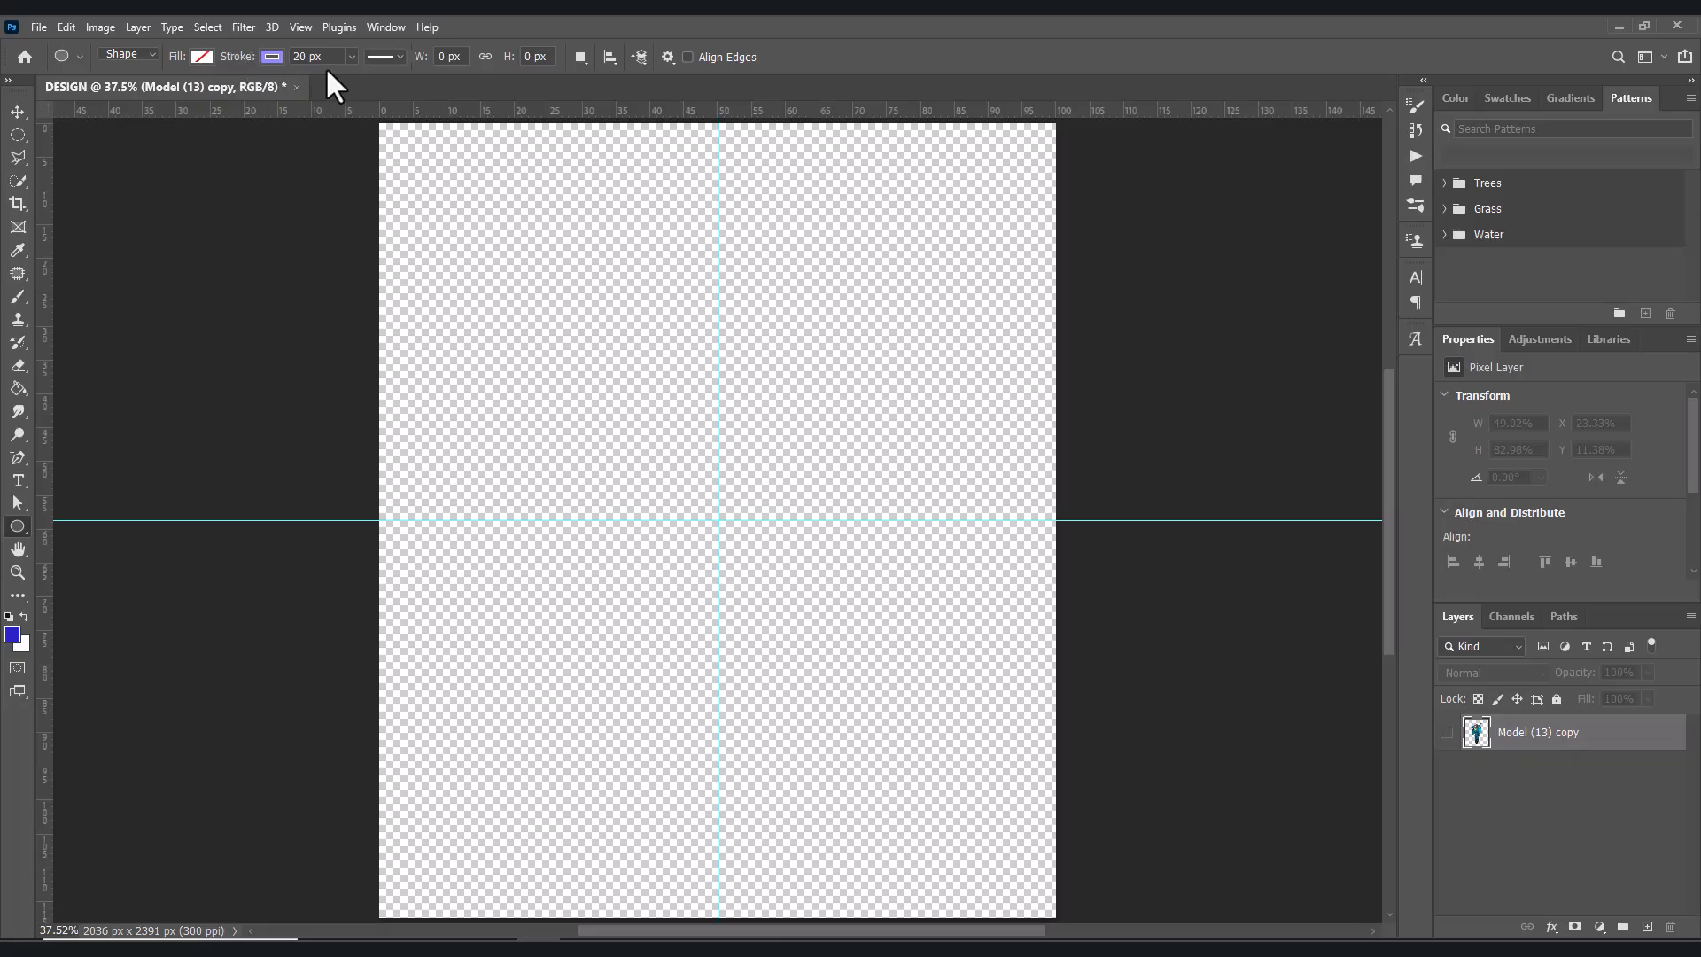
drag(324, 57, 267, 61)
click(718, 522)
mouse_move(717, 523)
mouse_down()
mouse_move(869, 764)
mouse_move(1025, 893)
mouse_move(991, 864)
mouse_up()
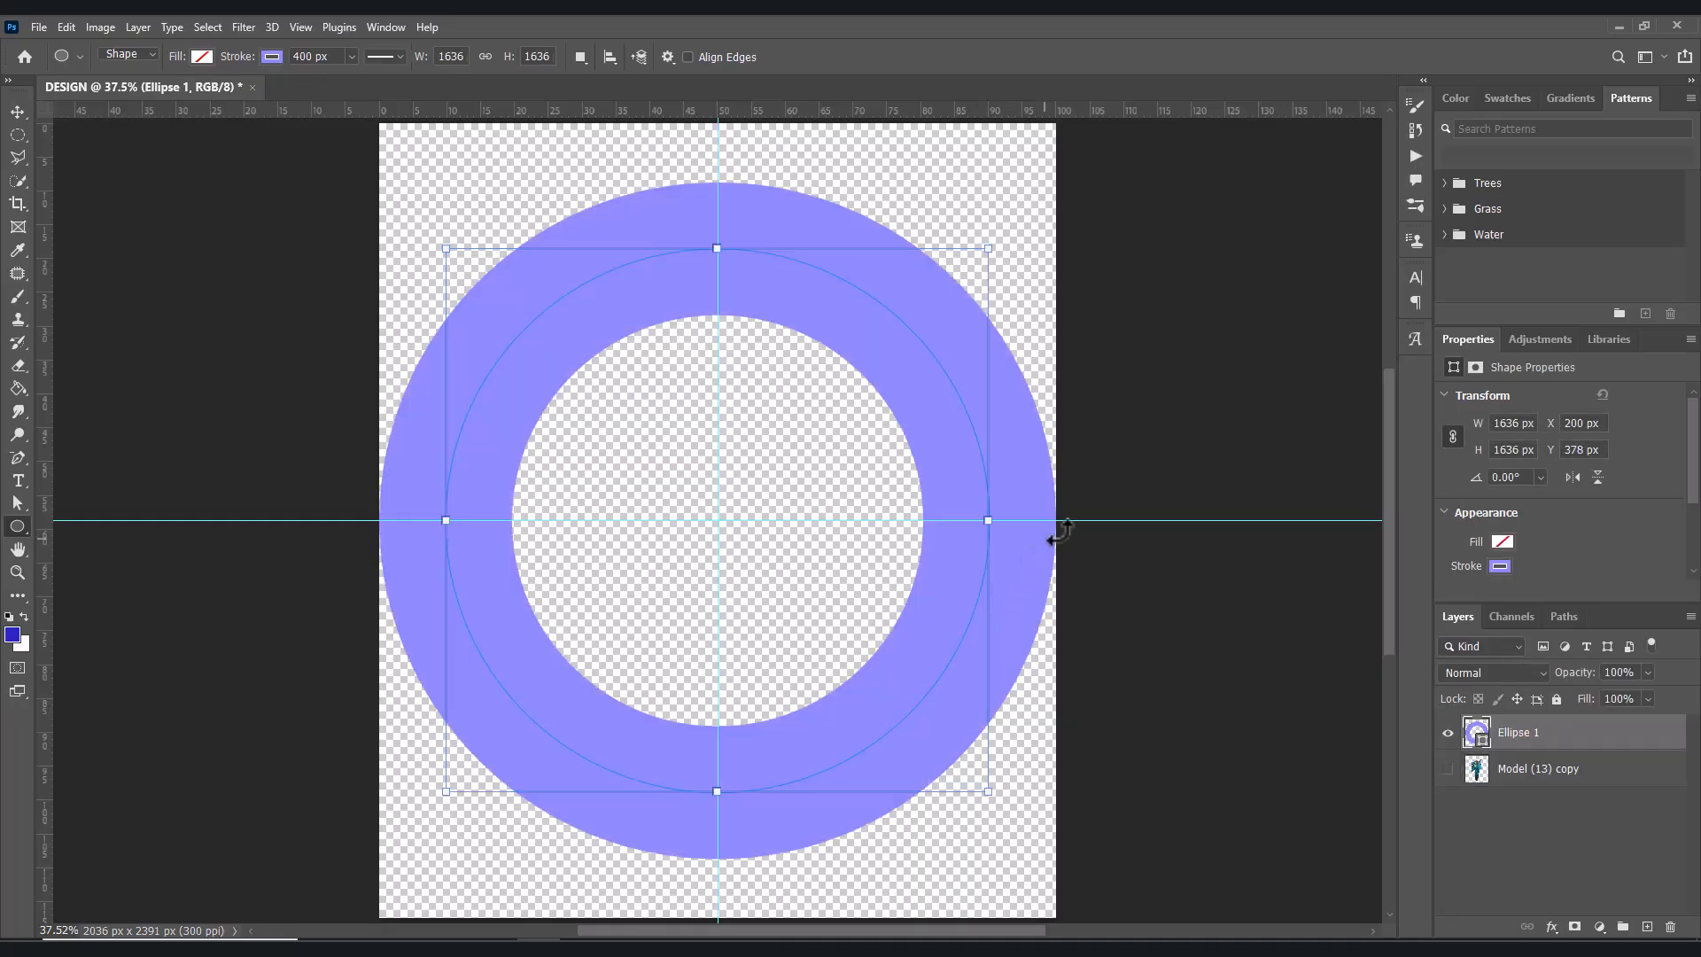
- Scale the ring down around its centre to about 91.6% width and 93.7% height
click(21, 108)
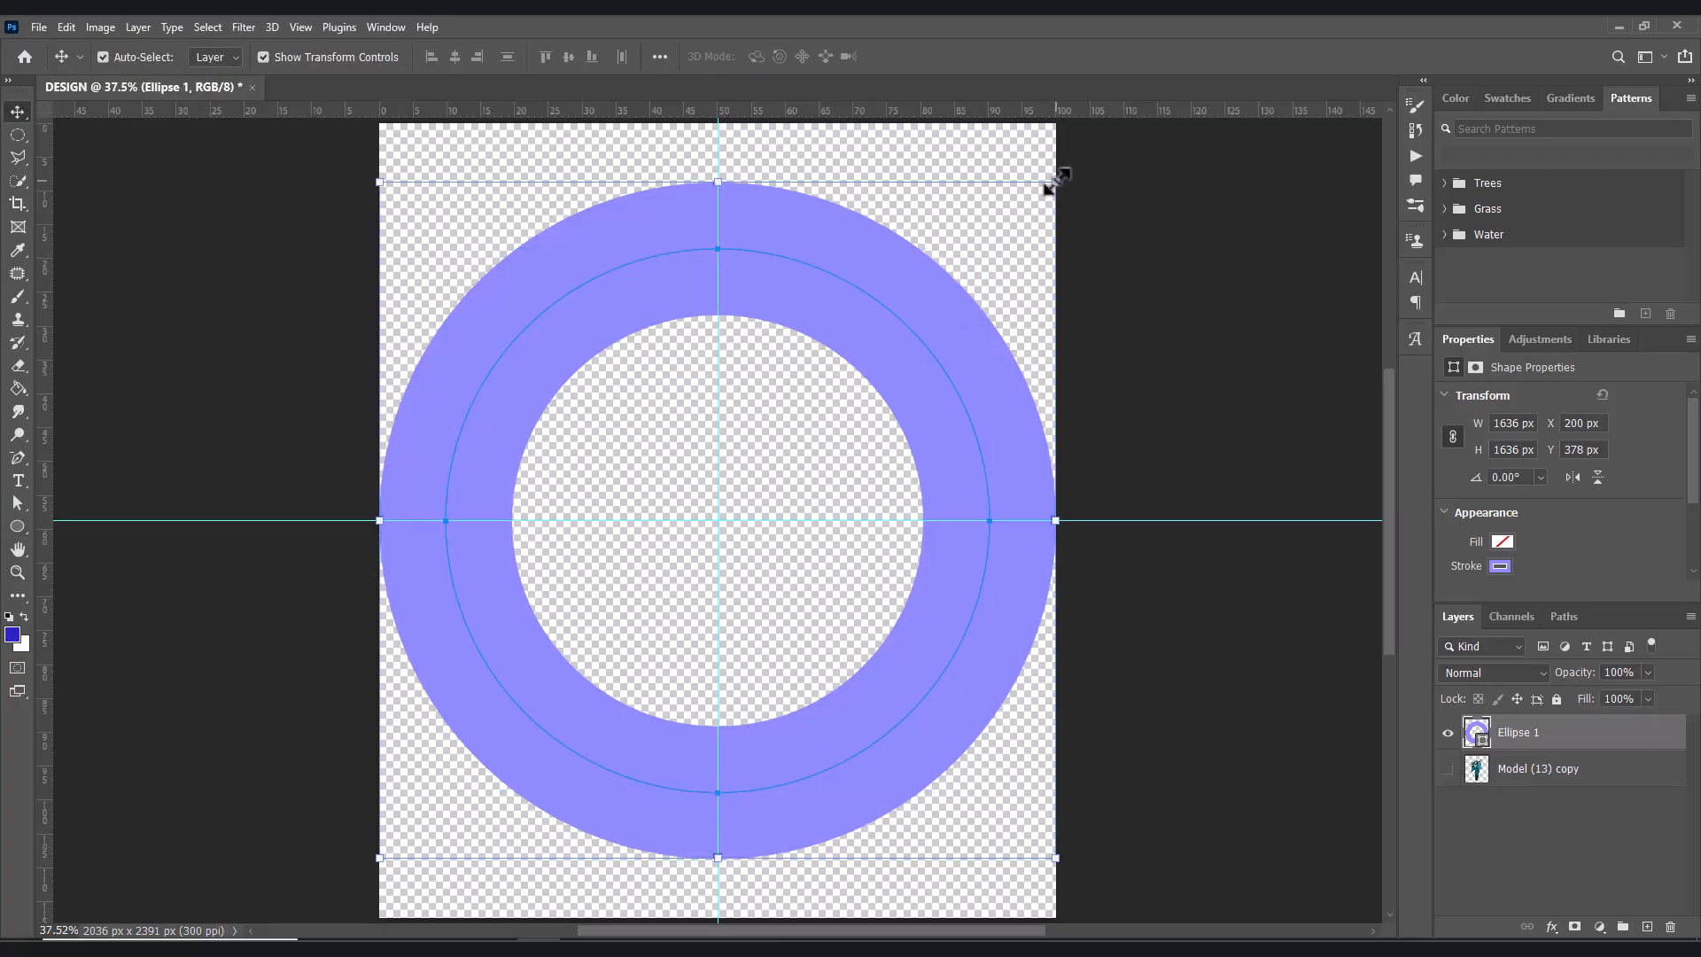
drag(1054, 180, 1027, 202)
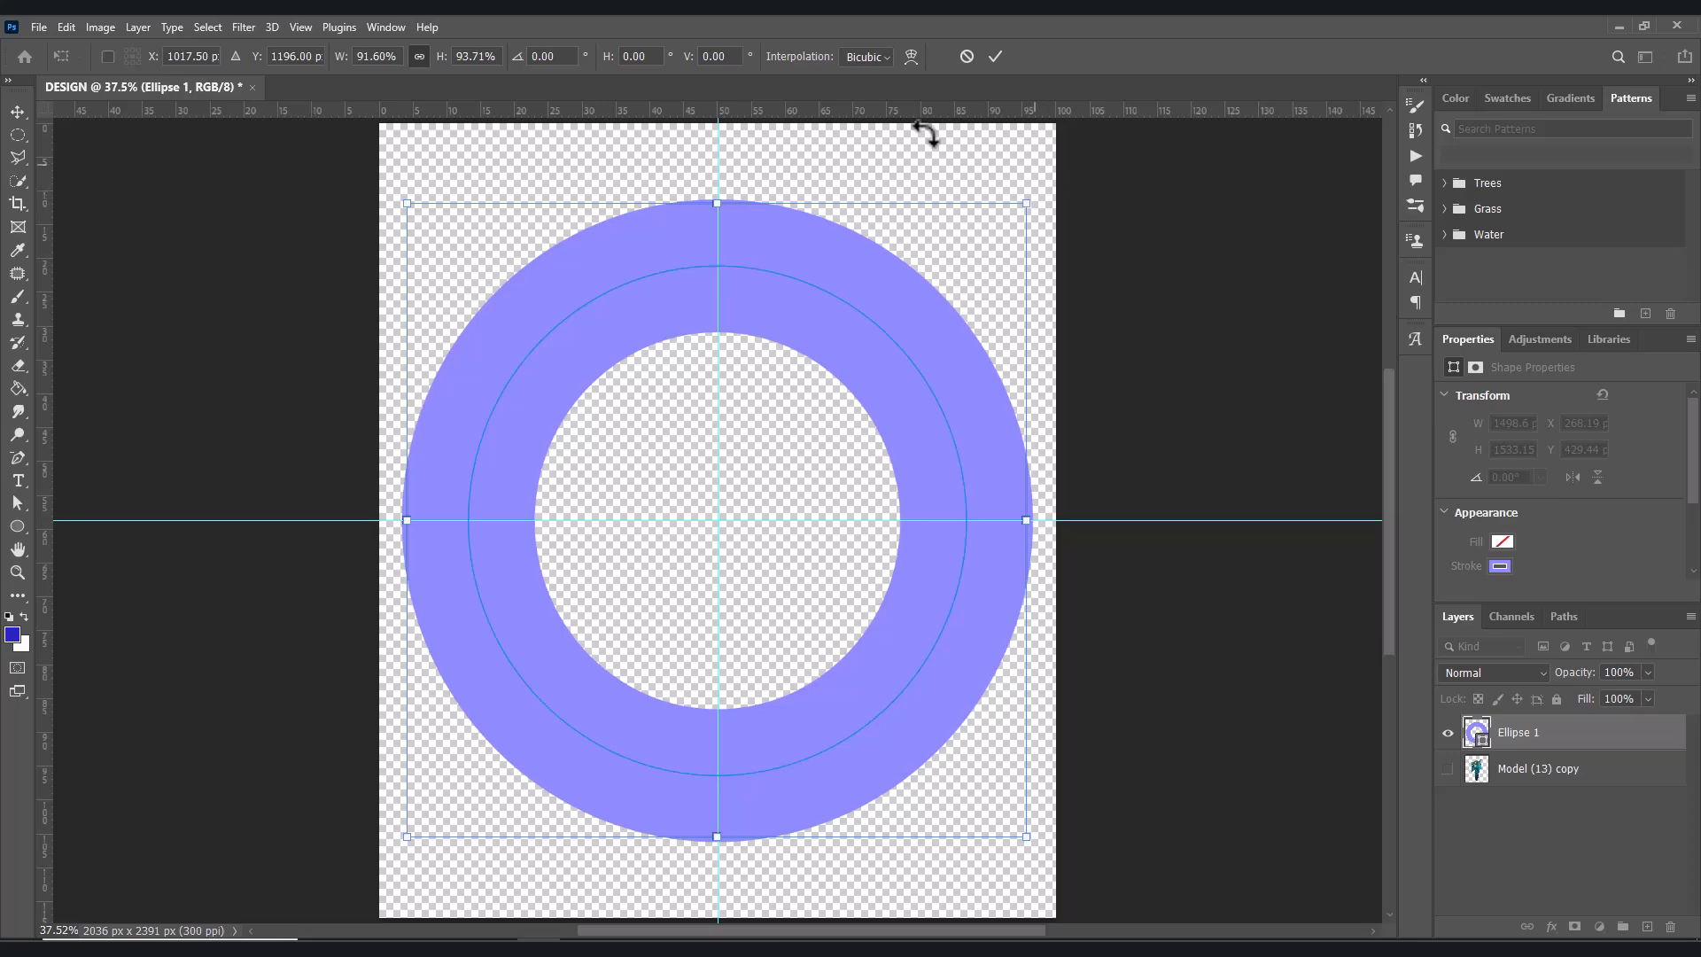
click(995, 55)
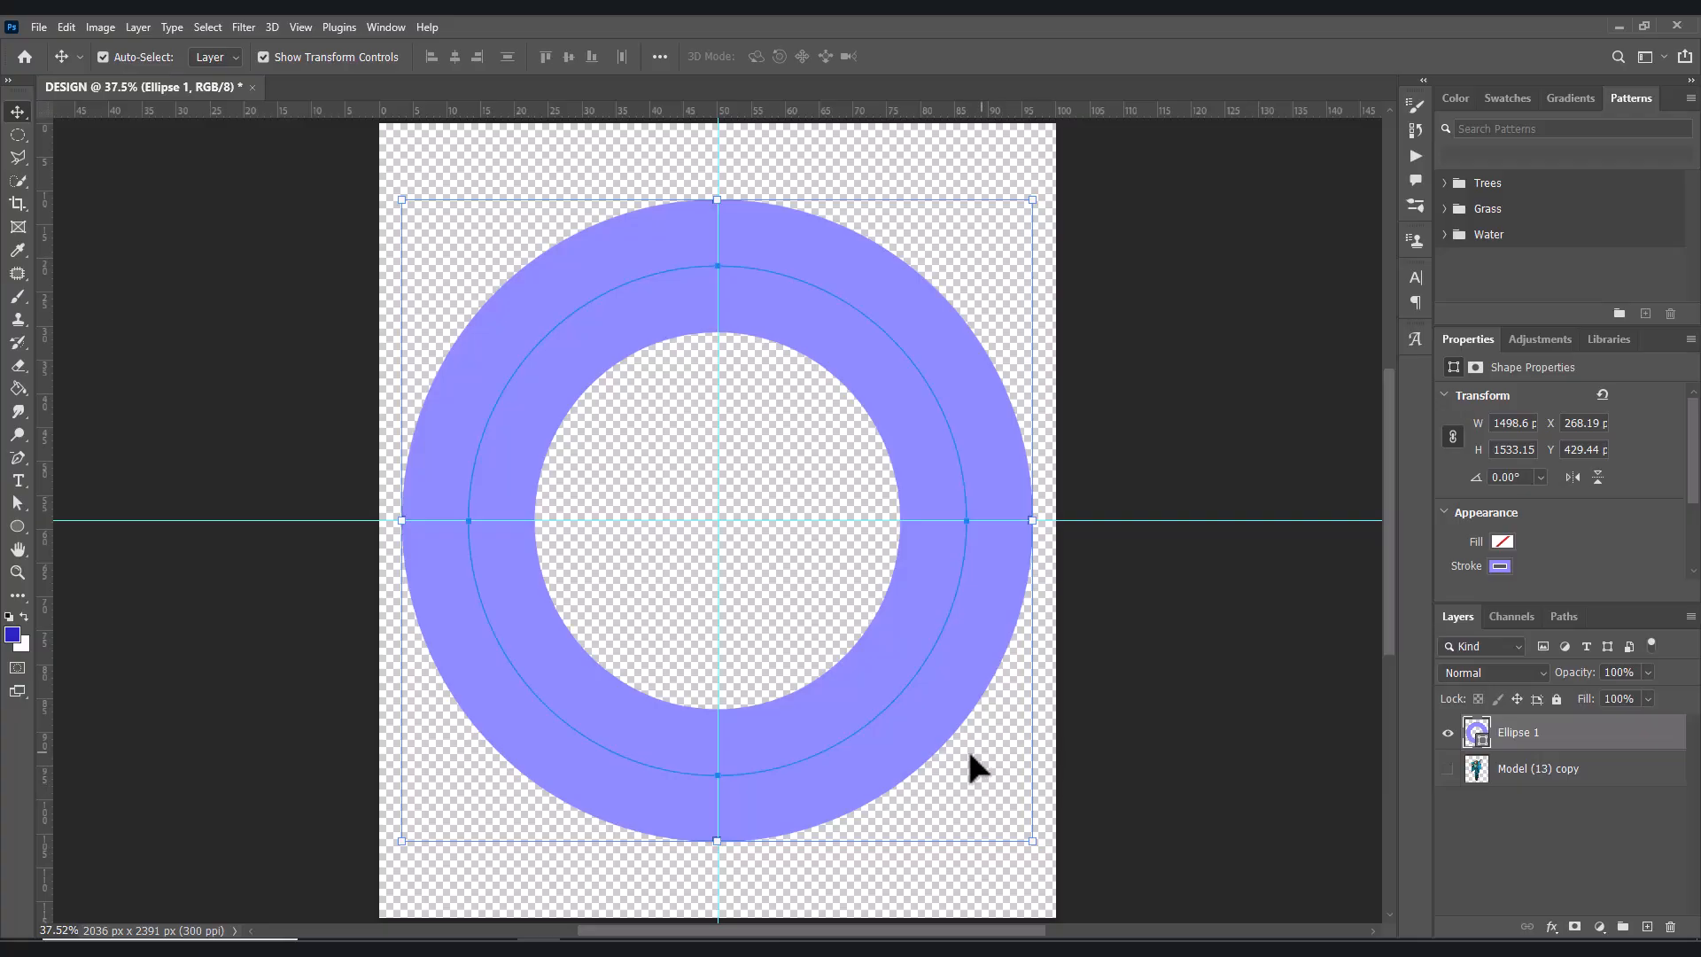
- Remove the horizontal and vertical guides from the canvas and deselect the ring layer
drag(1089, 520, 1081, 93)
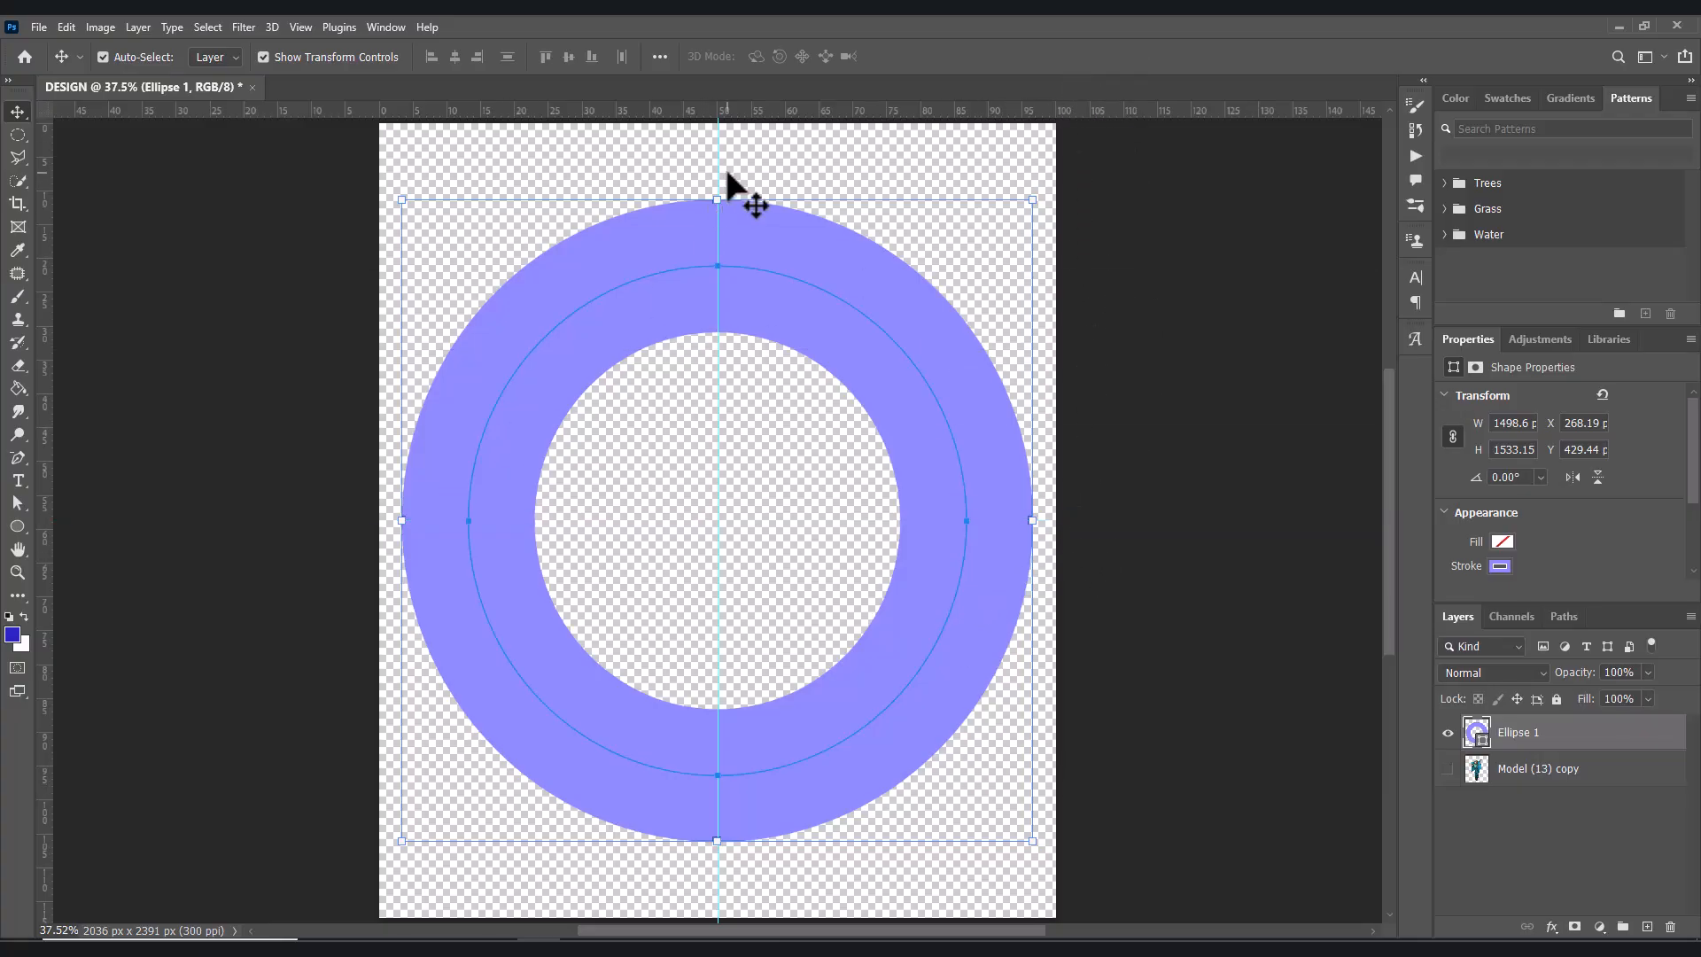
drag(718, 171, 40, 255)
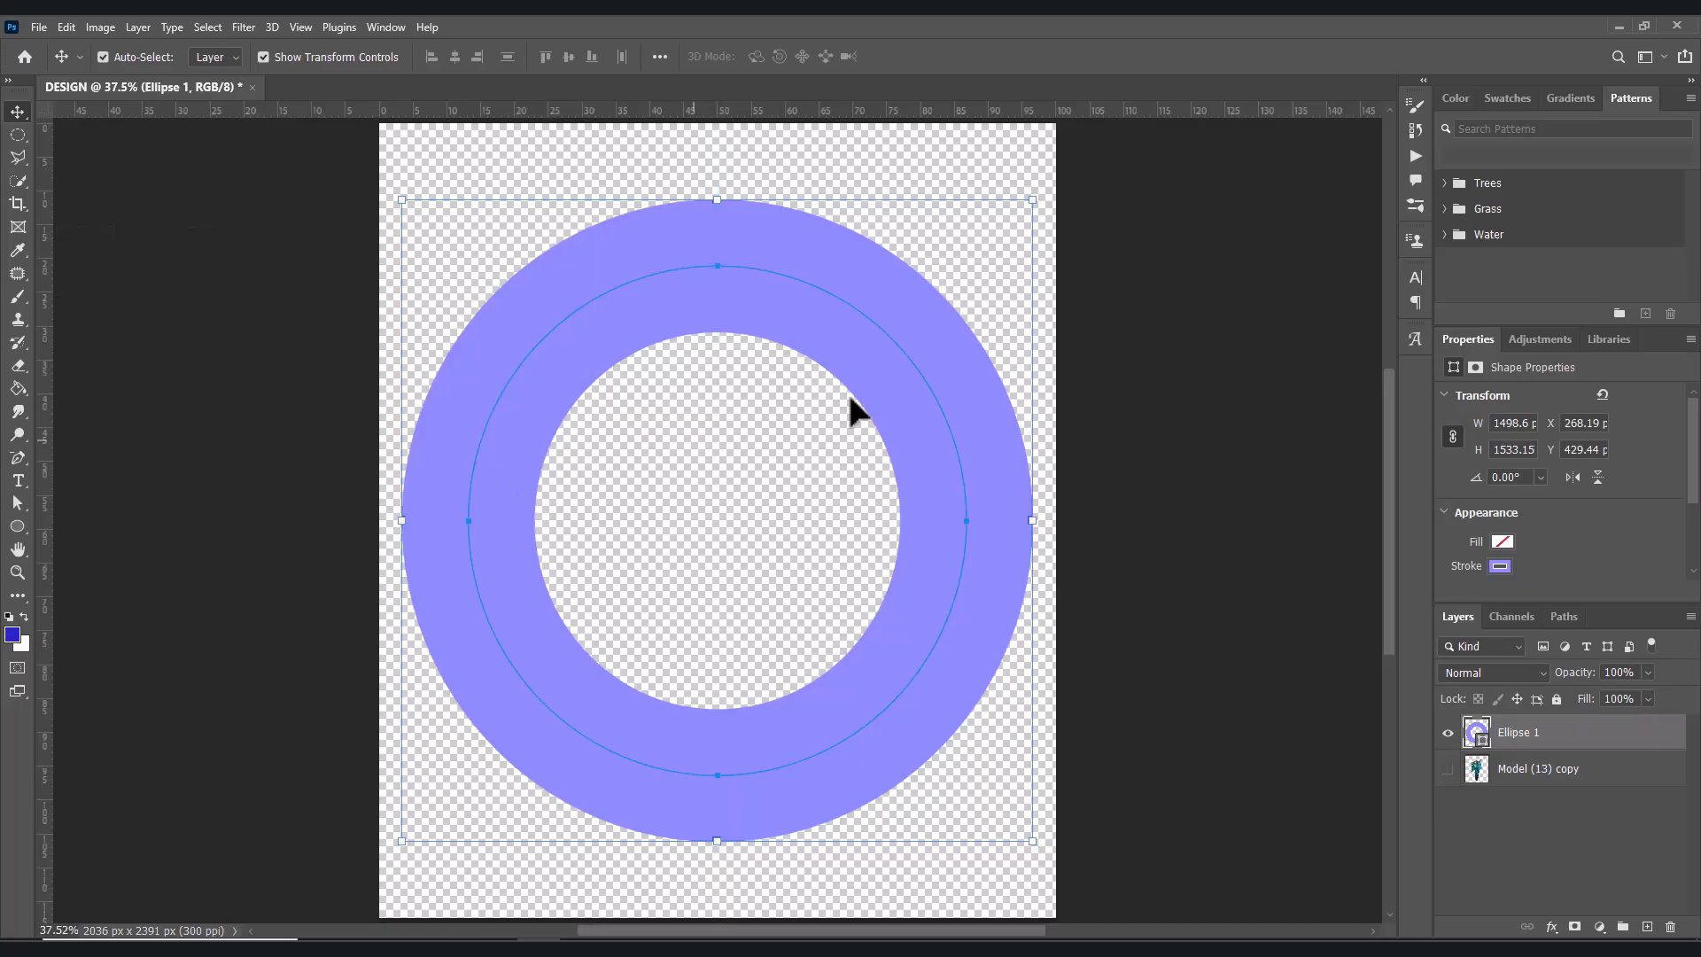
click(988, 169)
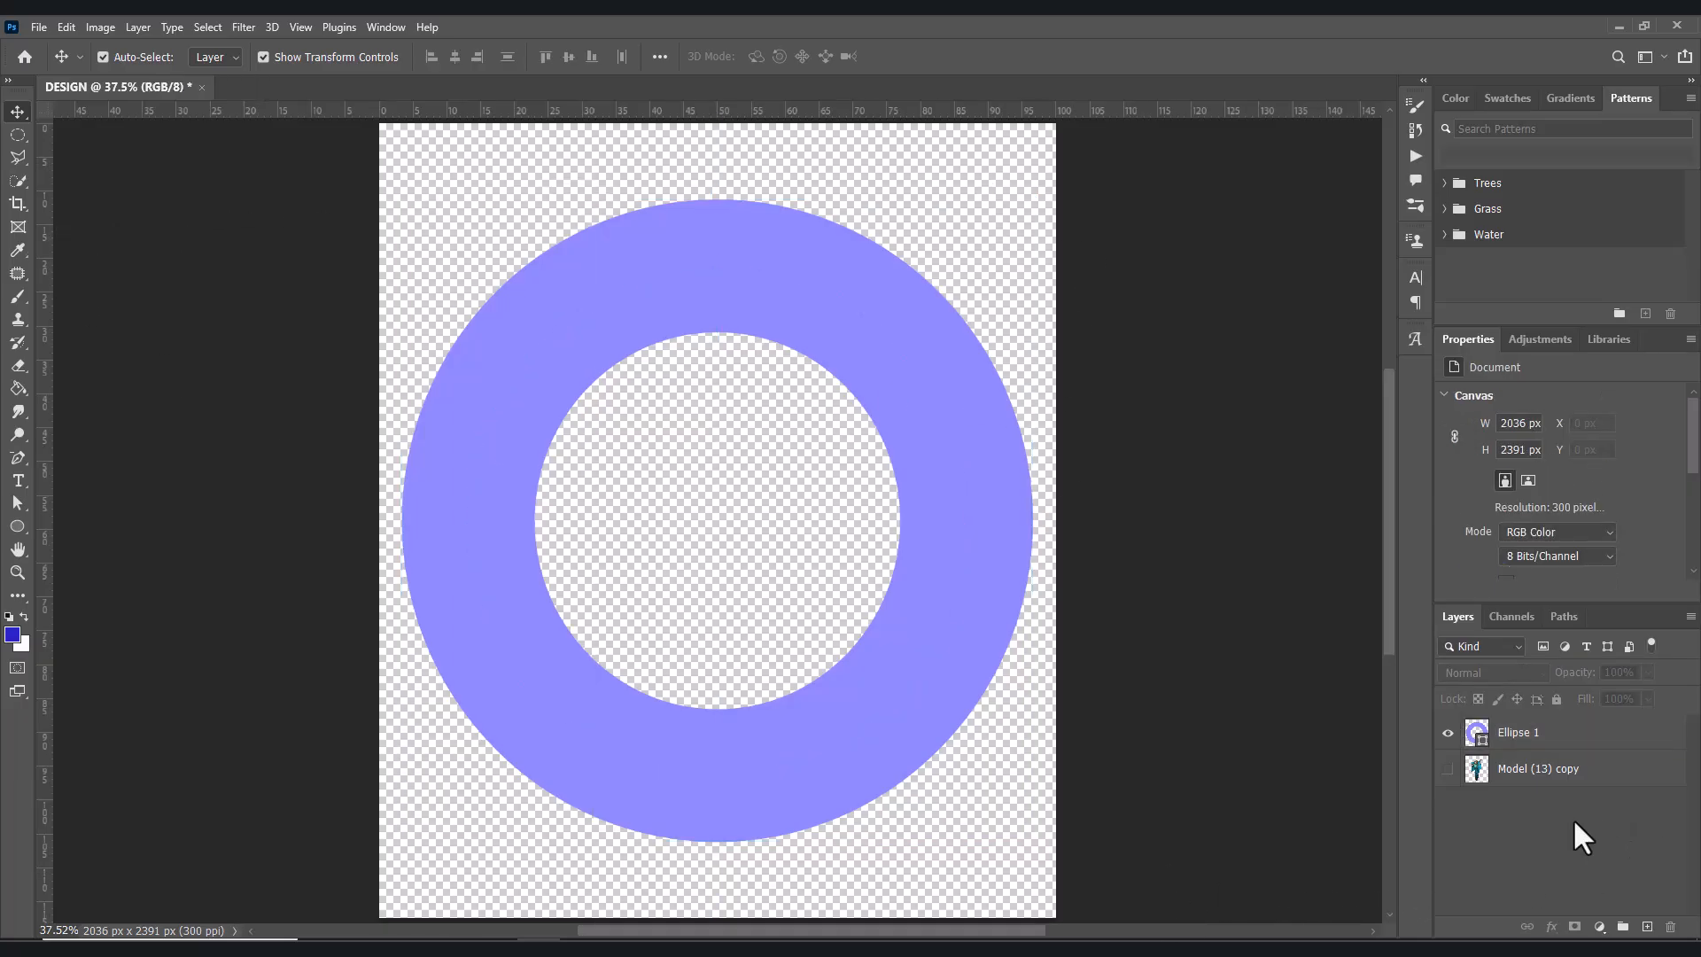
- Rasterize the Ellipse 1 layer and add a new empty layer above it
right_click(1506, 731)
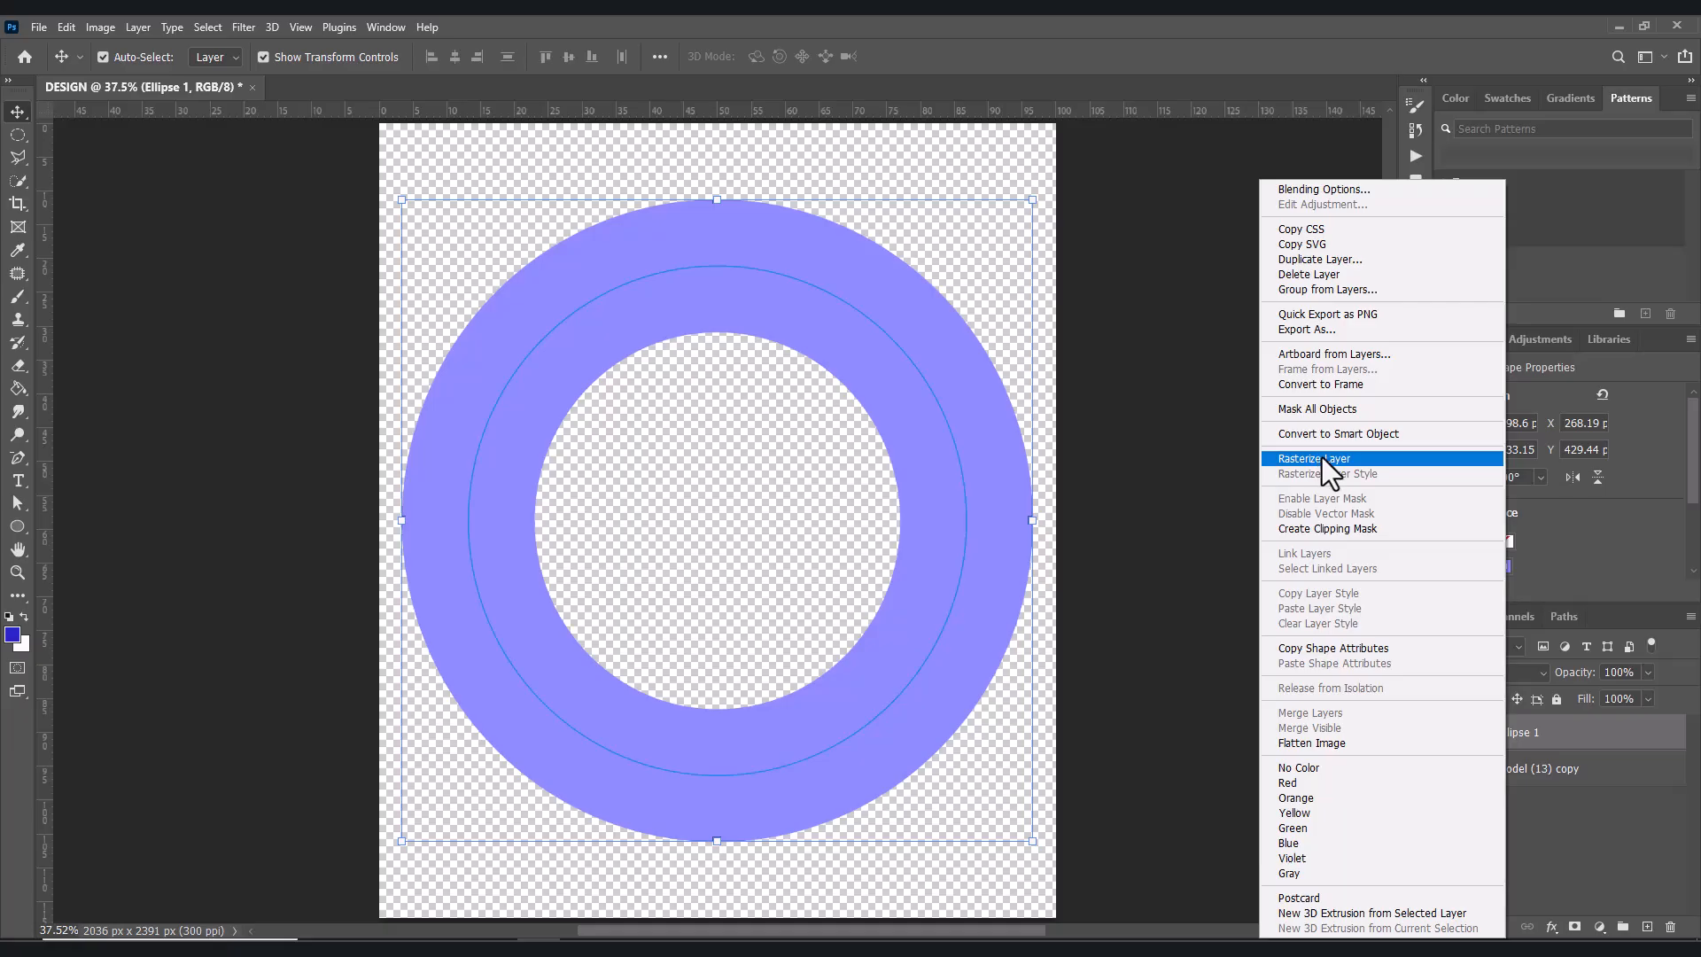
click(1323, 457)
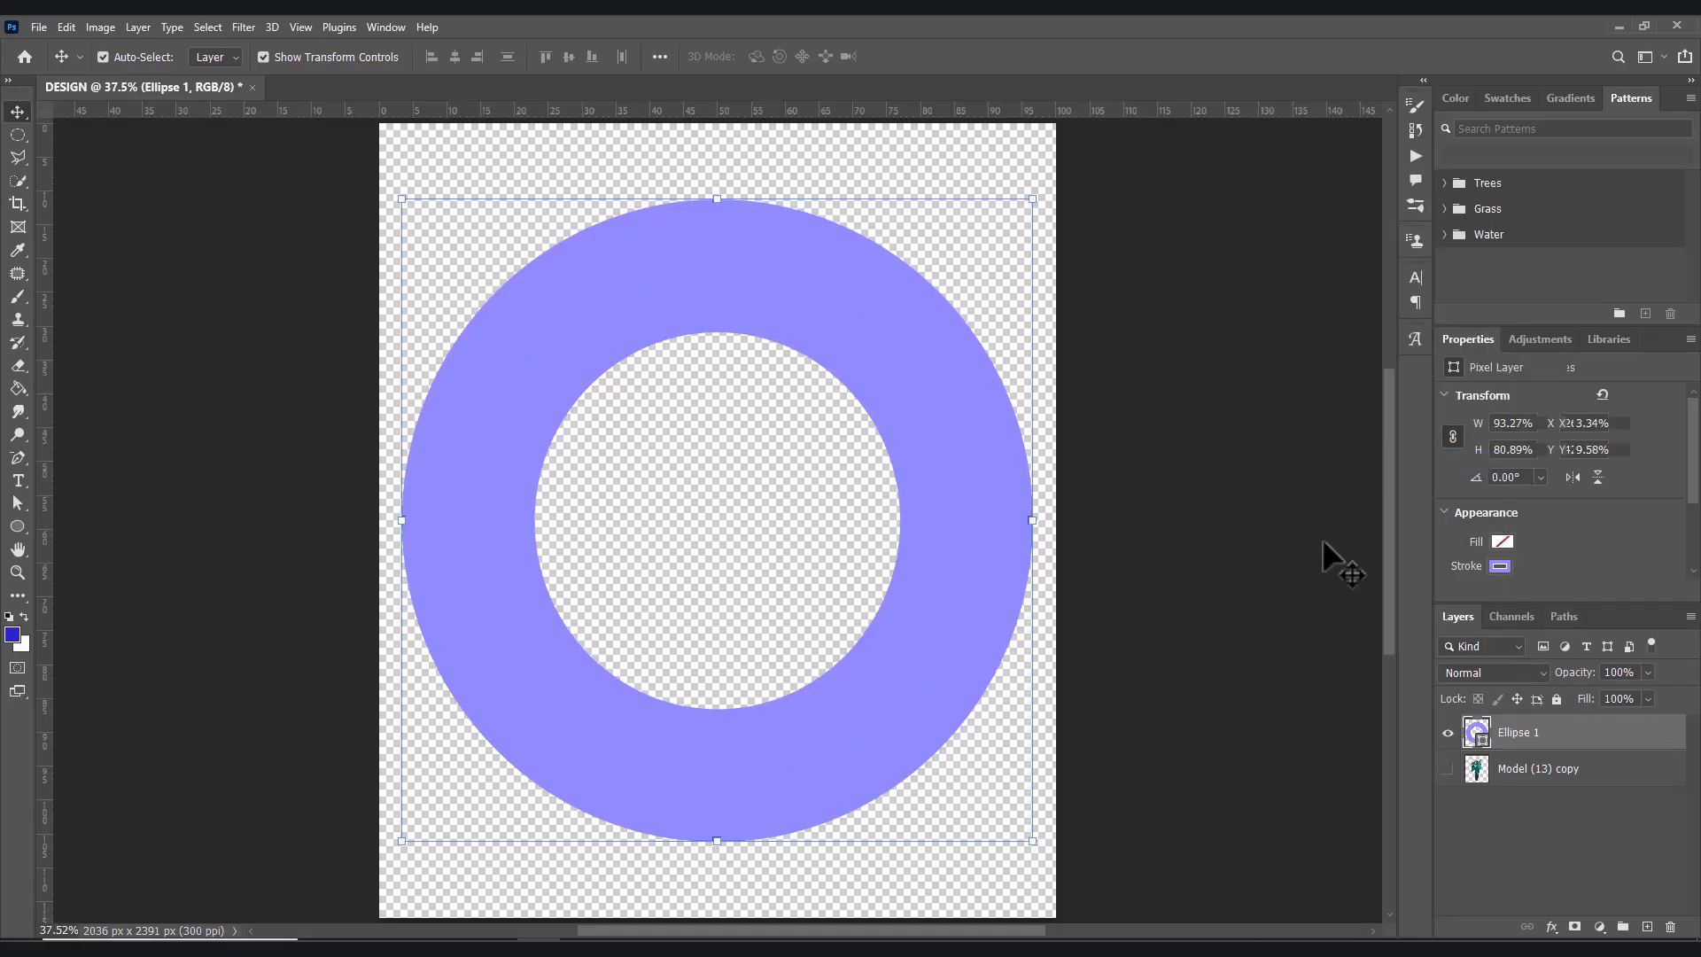
click(1646, 927)
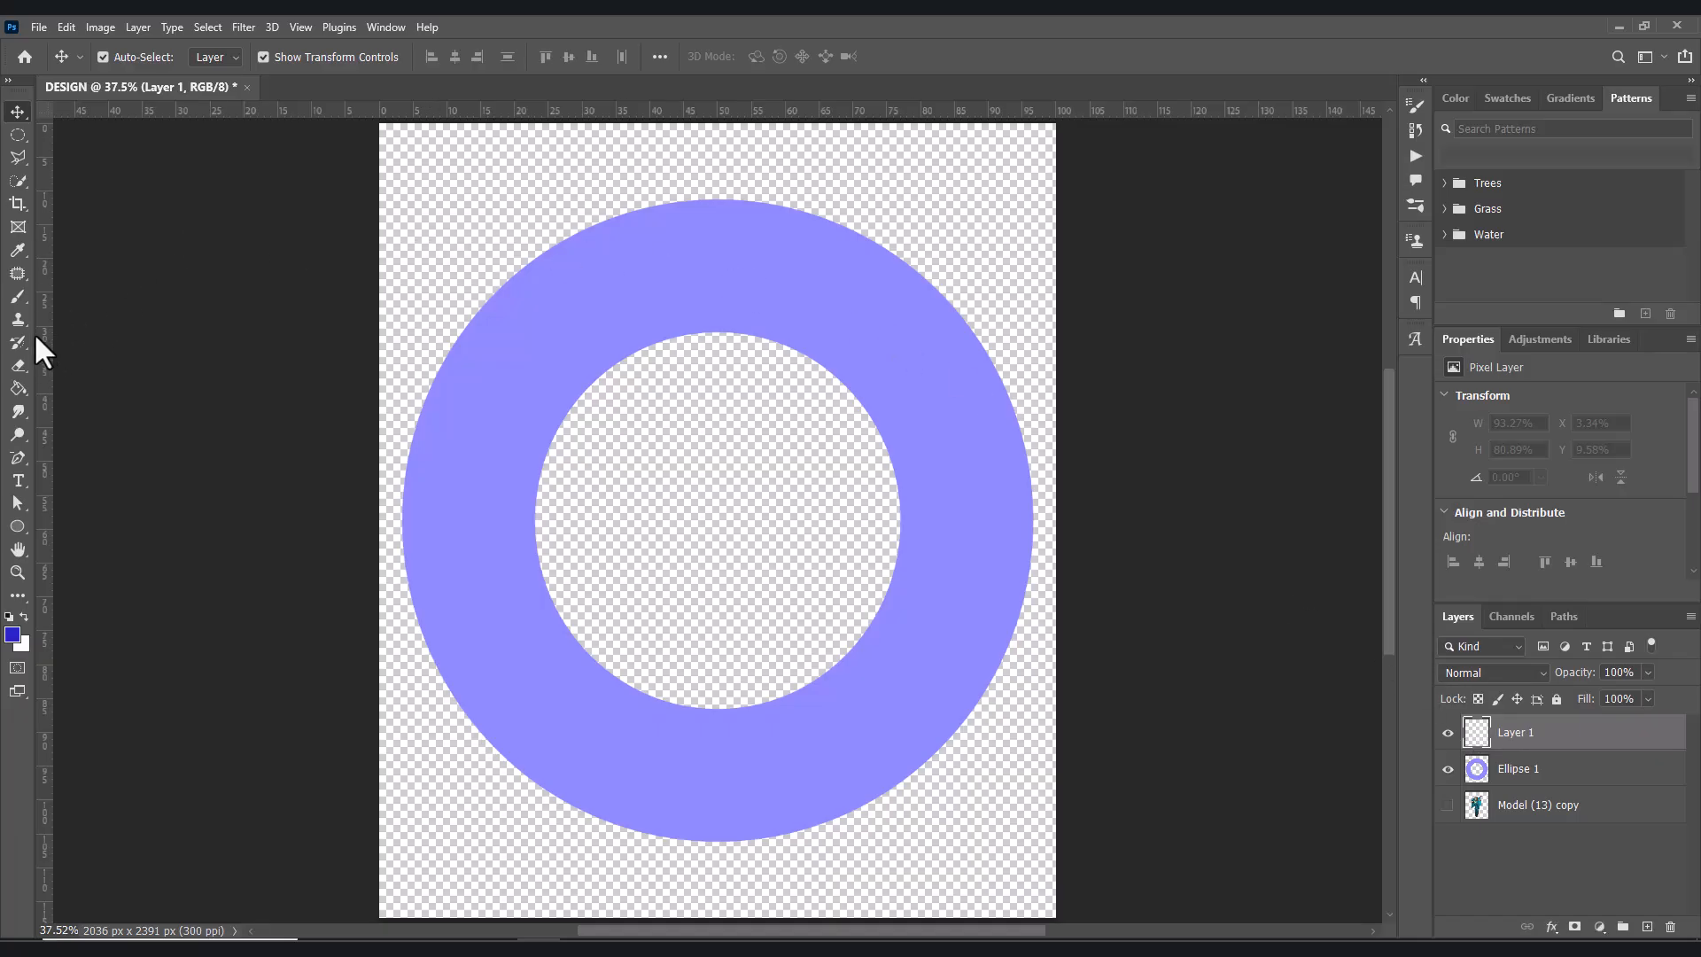
- Set up Mandala symmetry with 8 segments for the Brush tool and scale its axes to 129.5% to span the ring
click(16, 294)
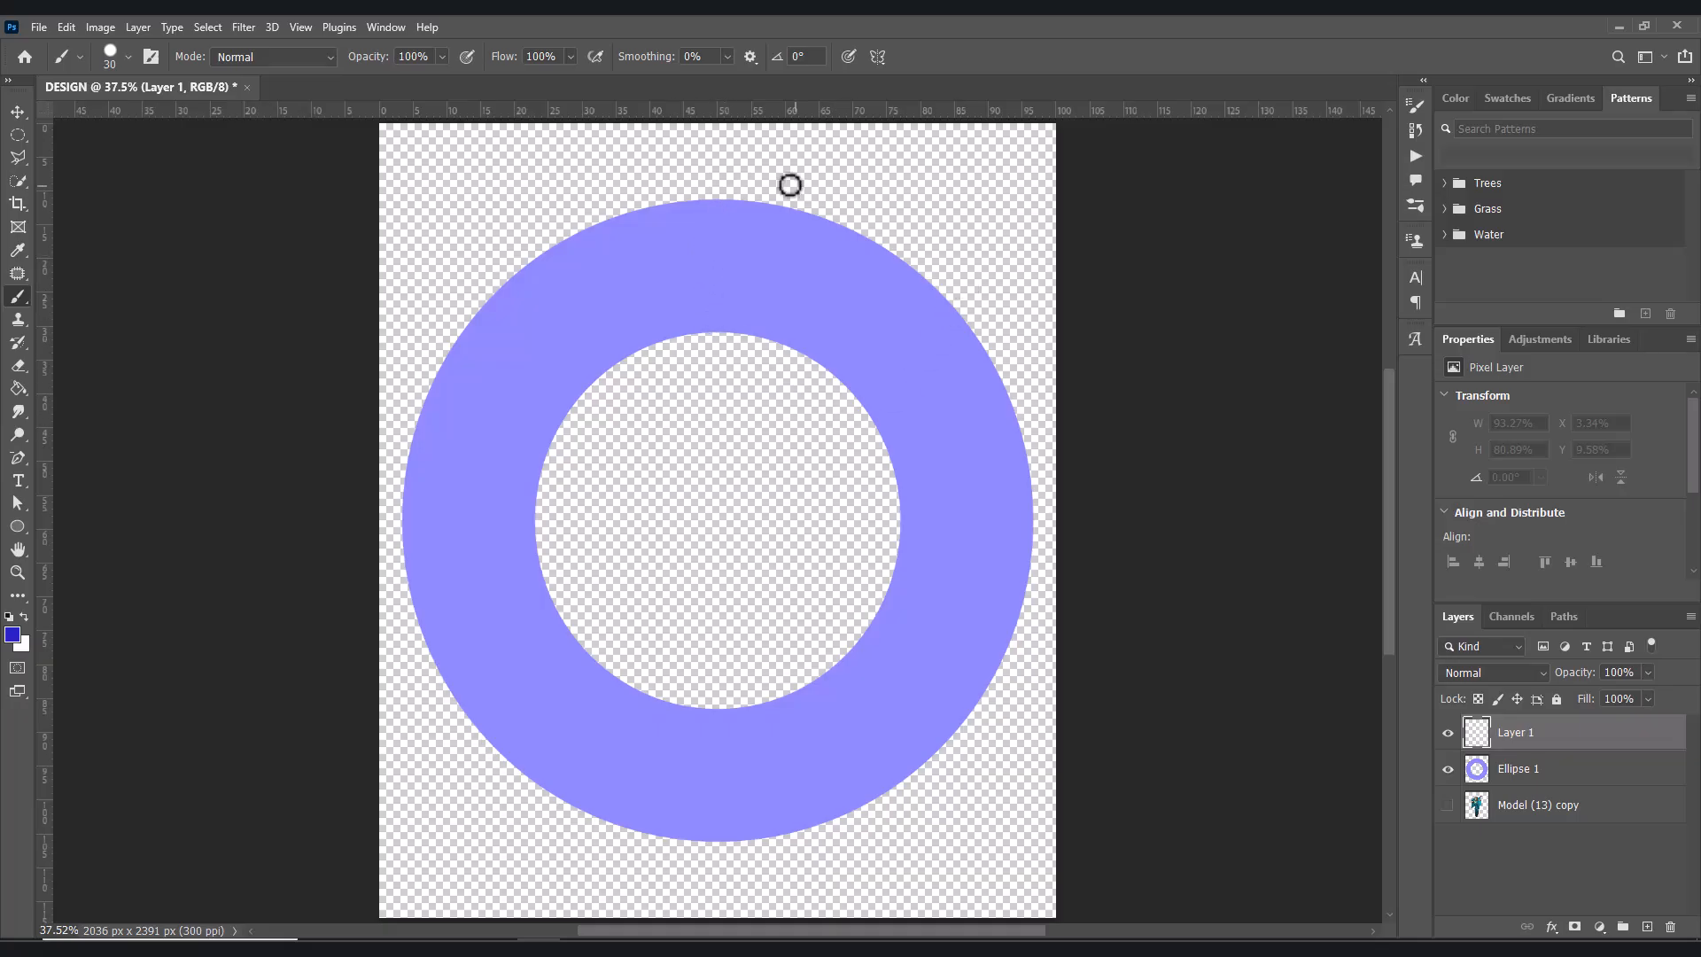
click(128, 54)
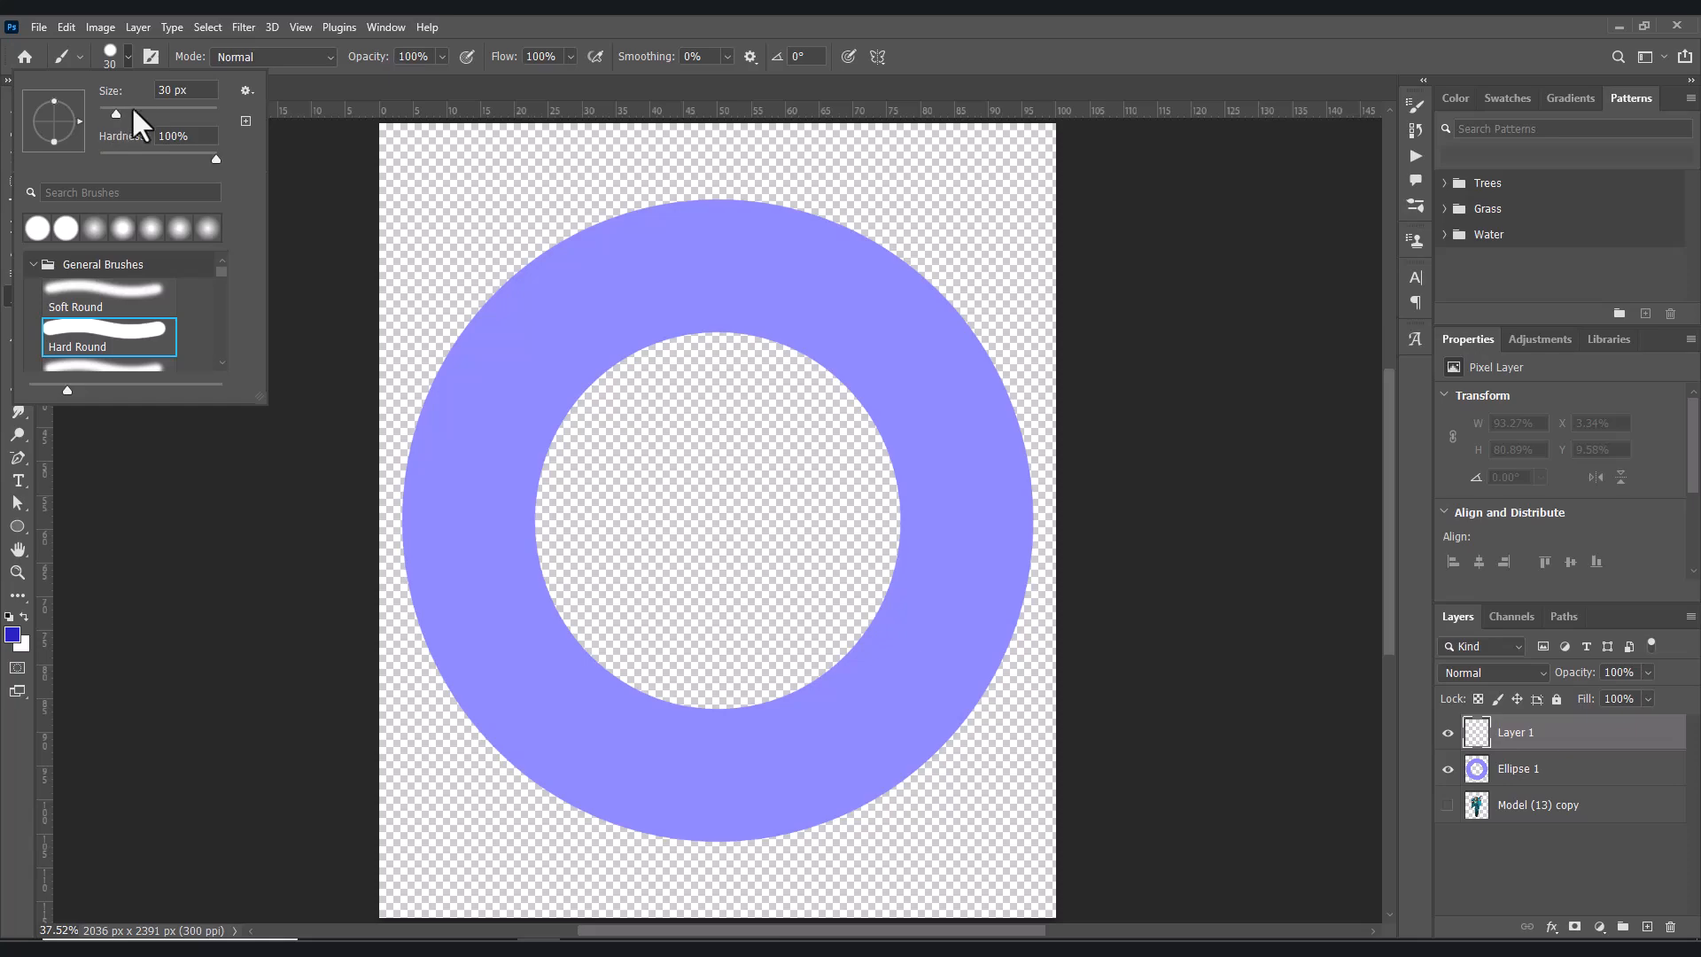
click(128, 55)
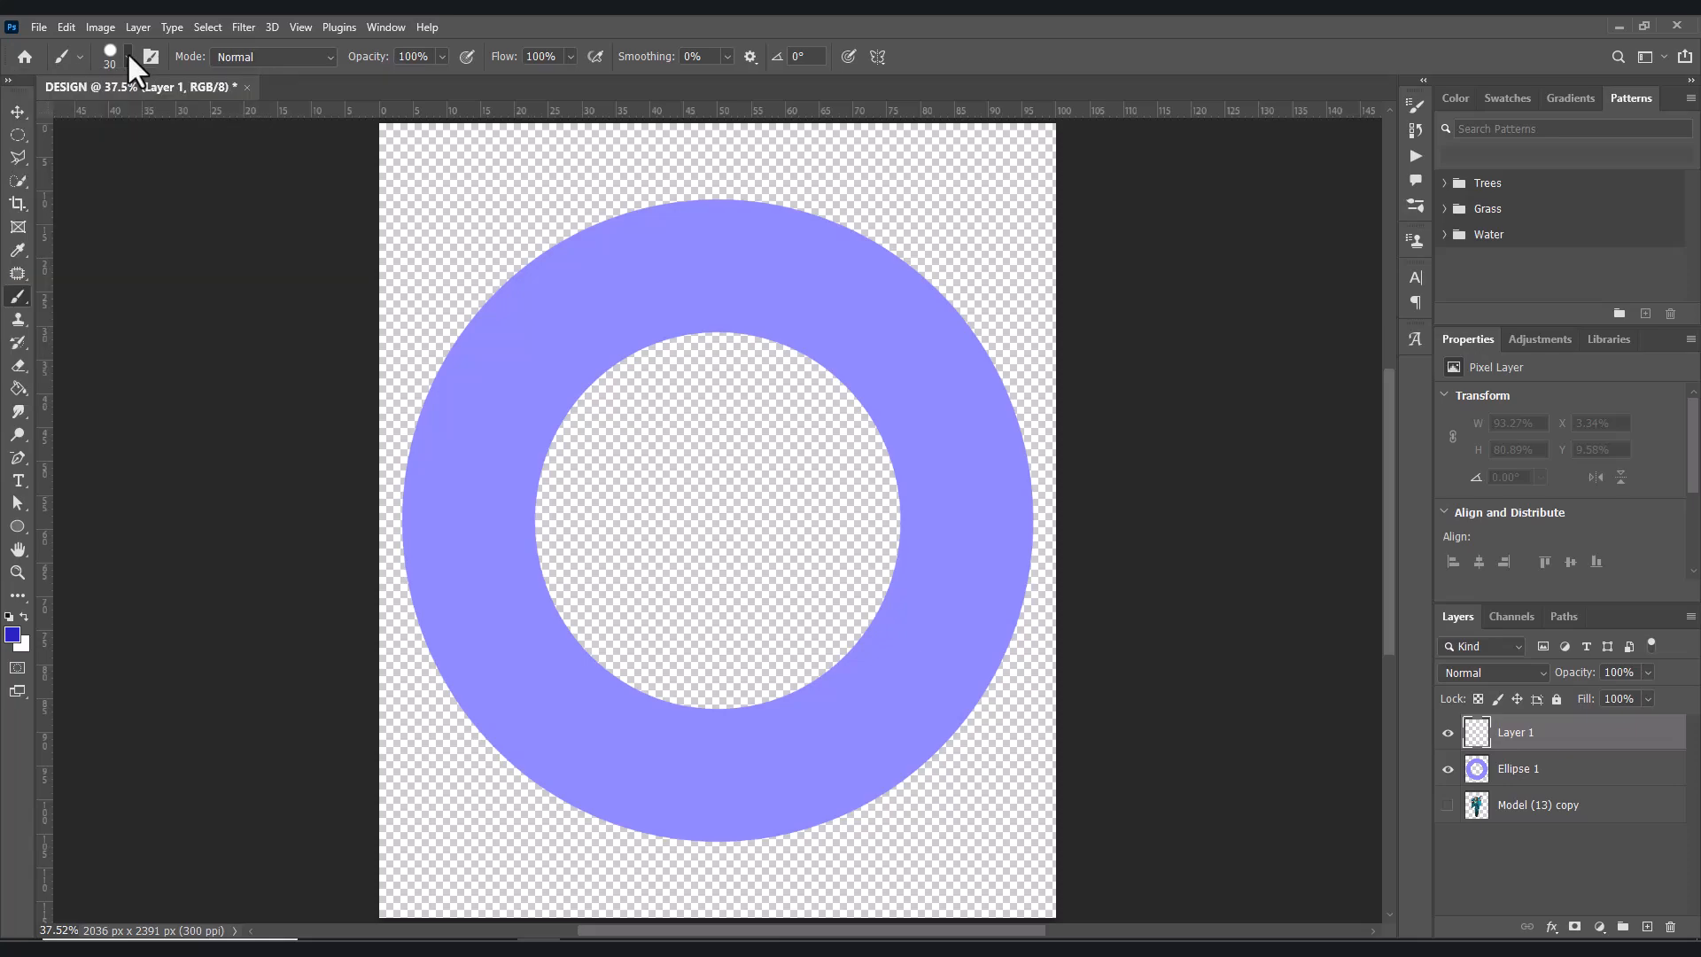
click(877, 57)
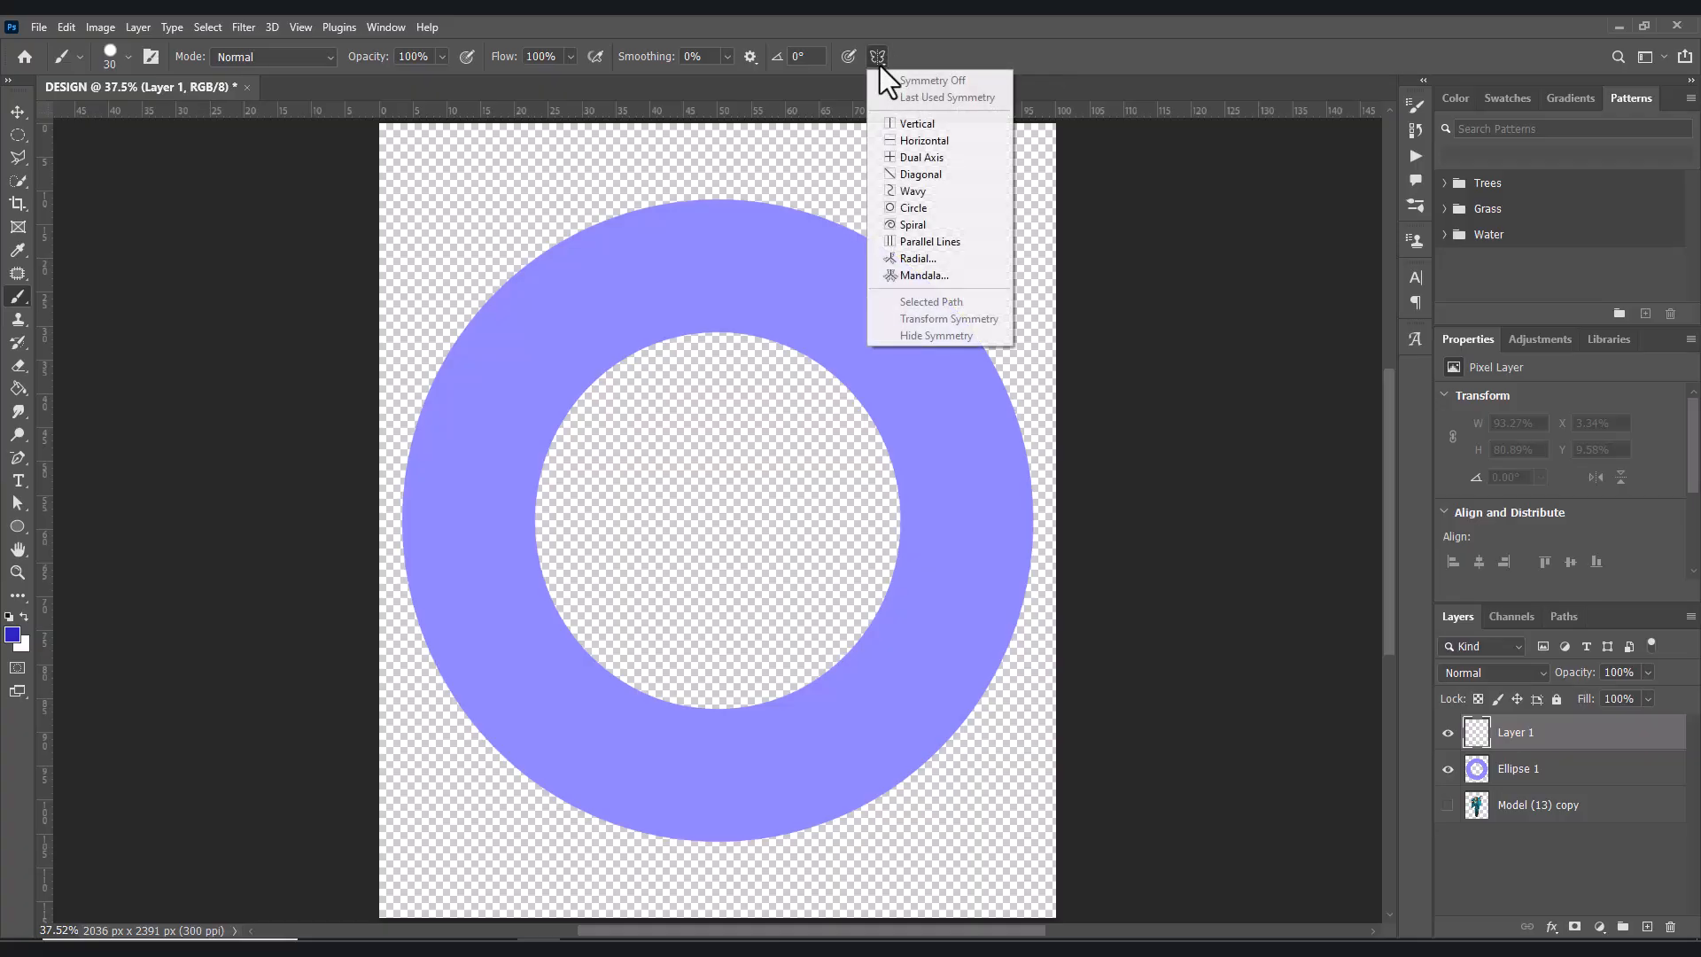
click(925, 275)
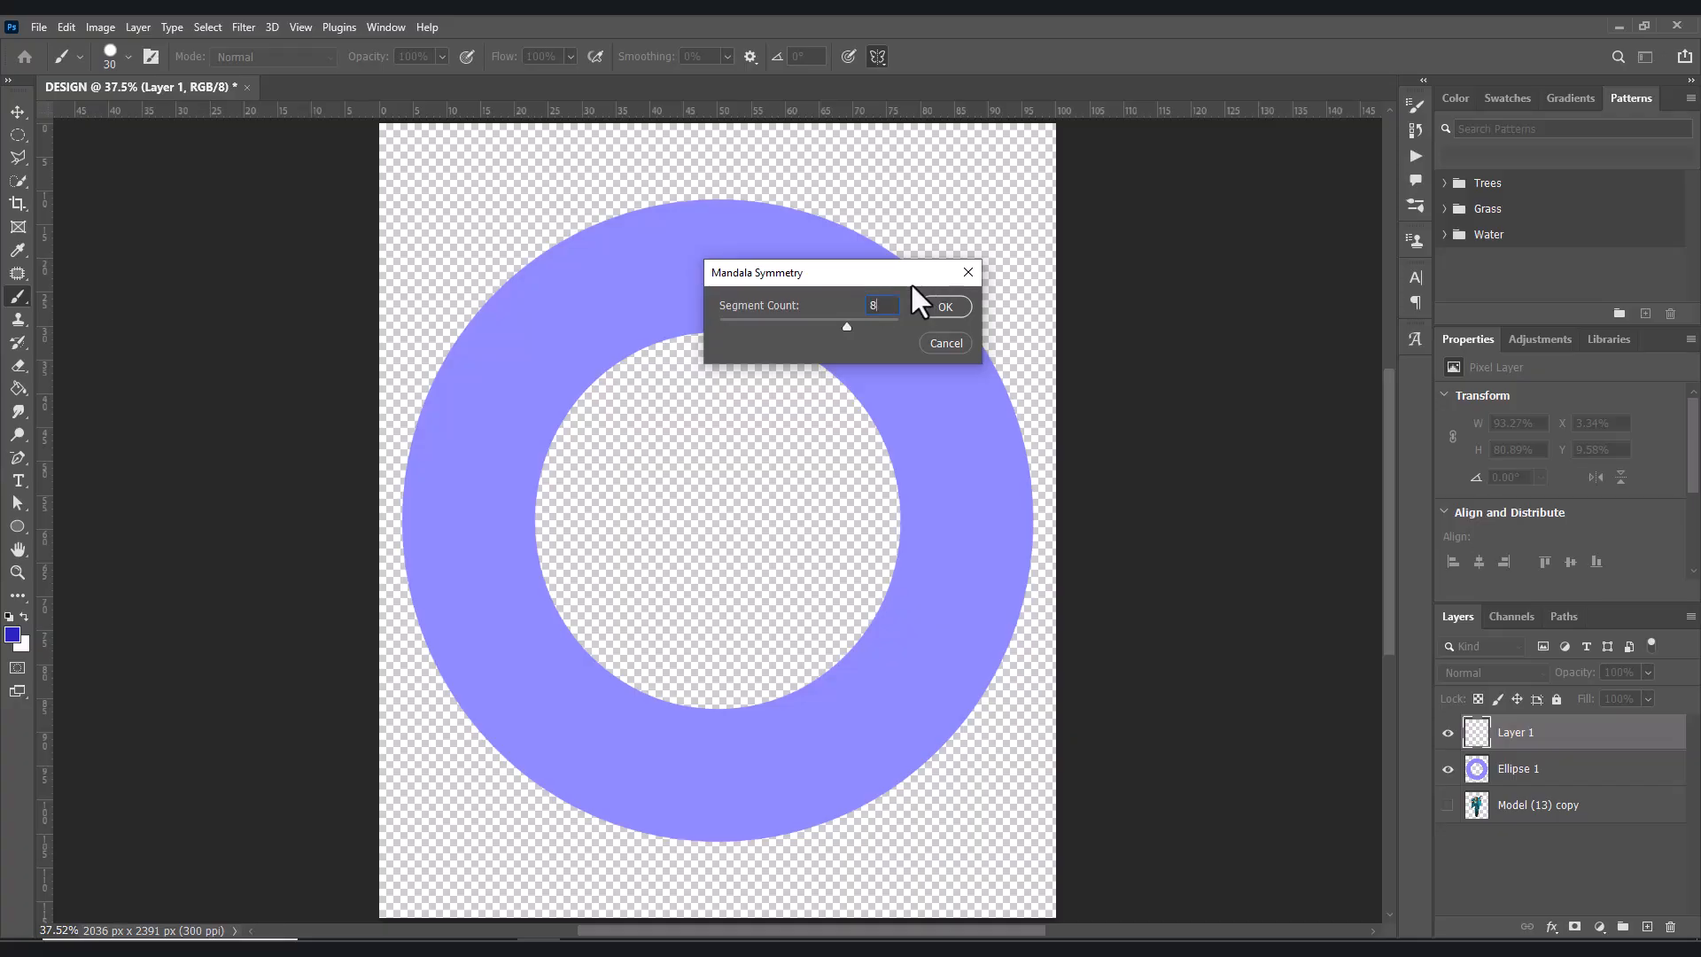
click(938, 305)
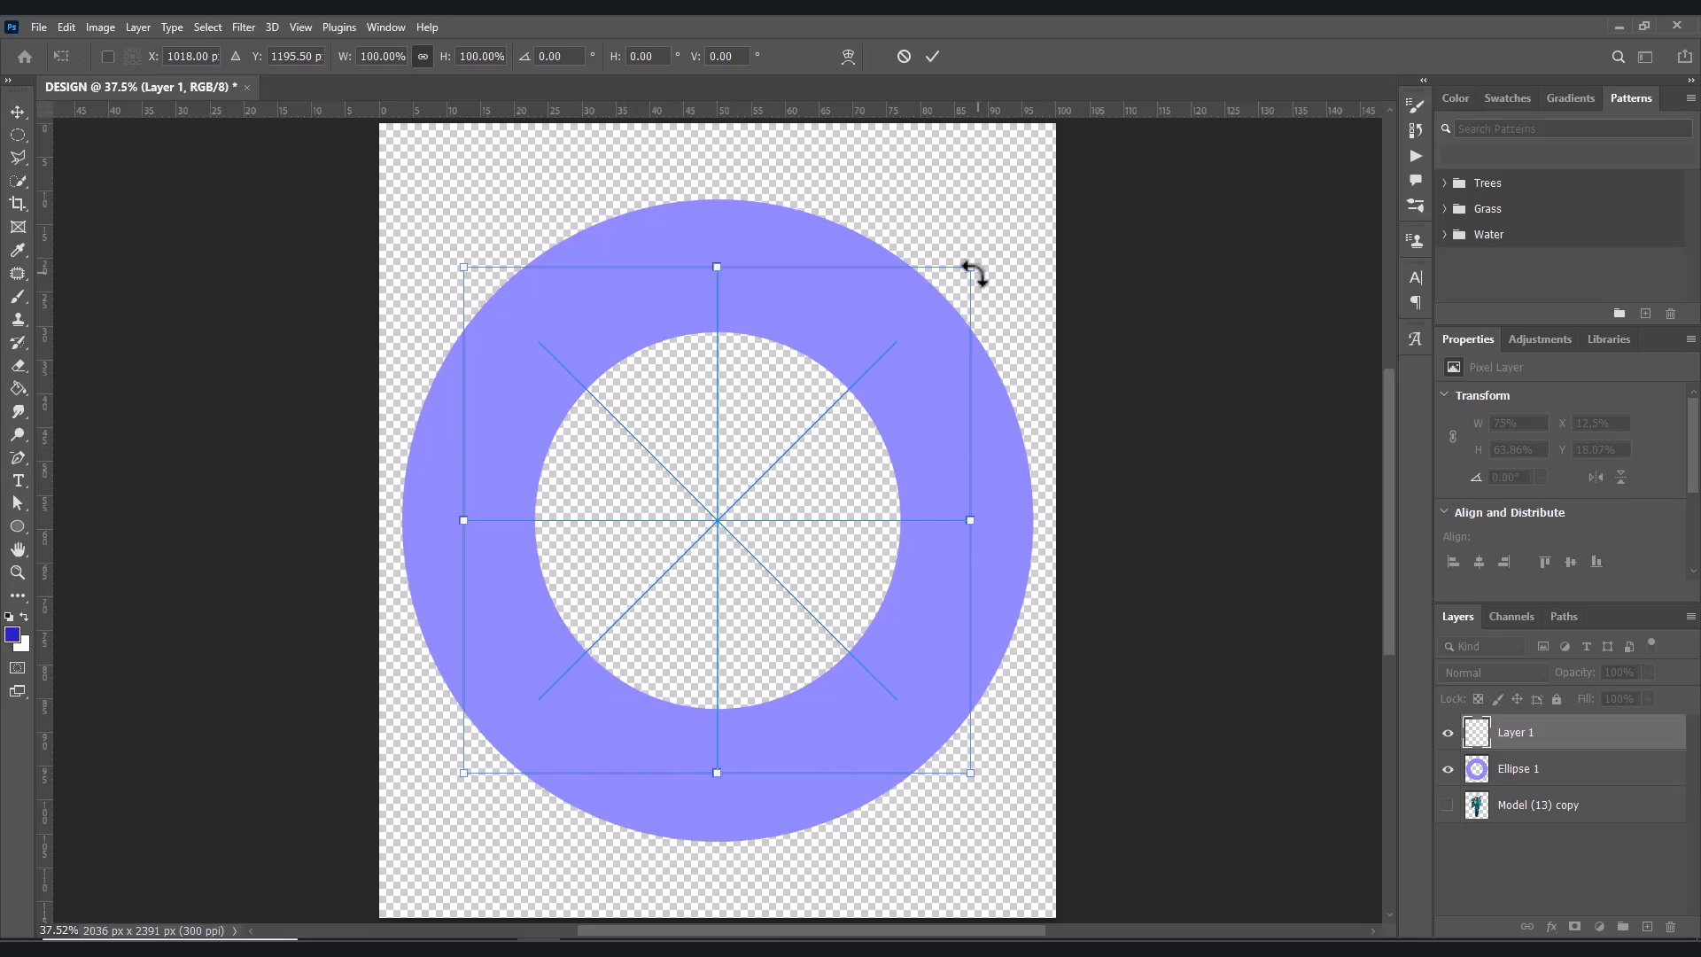
drag(972, 271, 1053, 204)
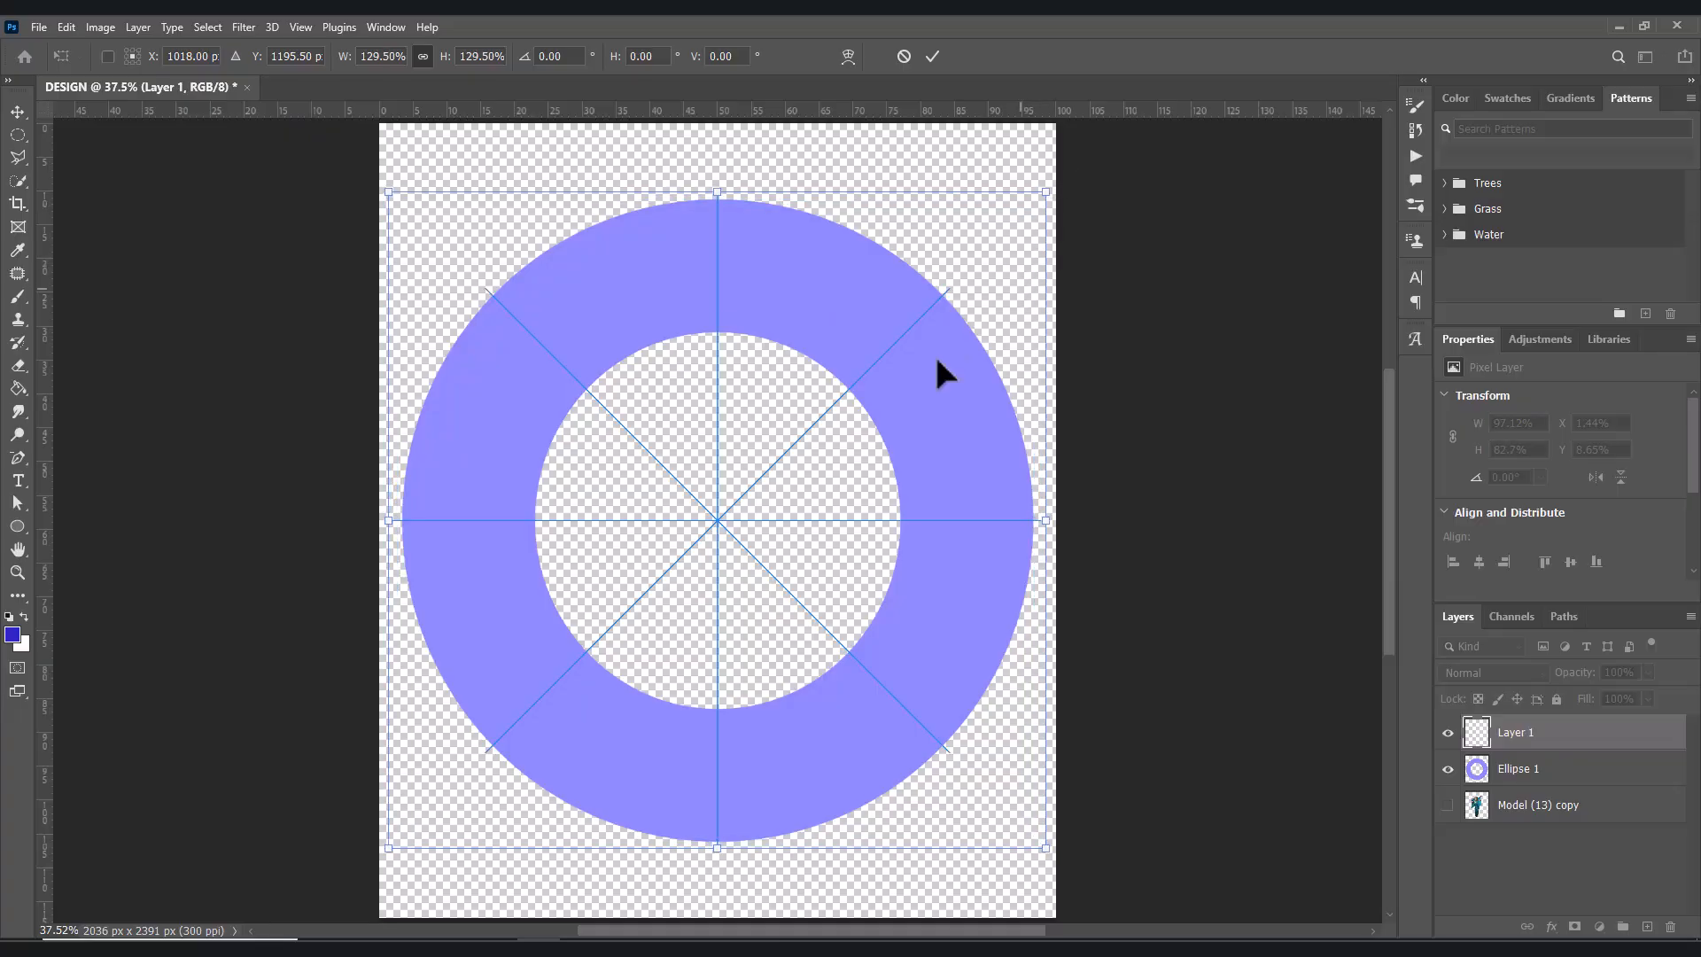
click(933, 54)
- Paint eight straight blue spokes on Layer 1 with the 30 px brush, from the vertical axis's upper end to the ring's centre
key(b)
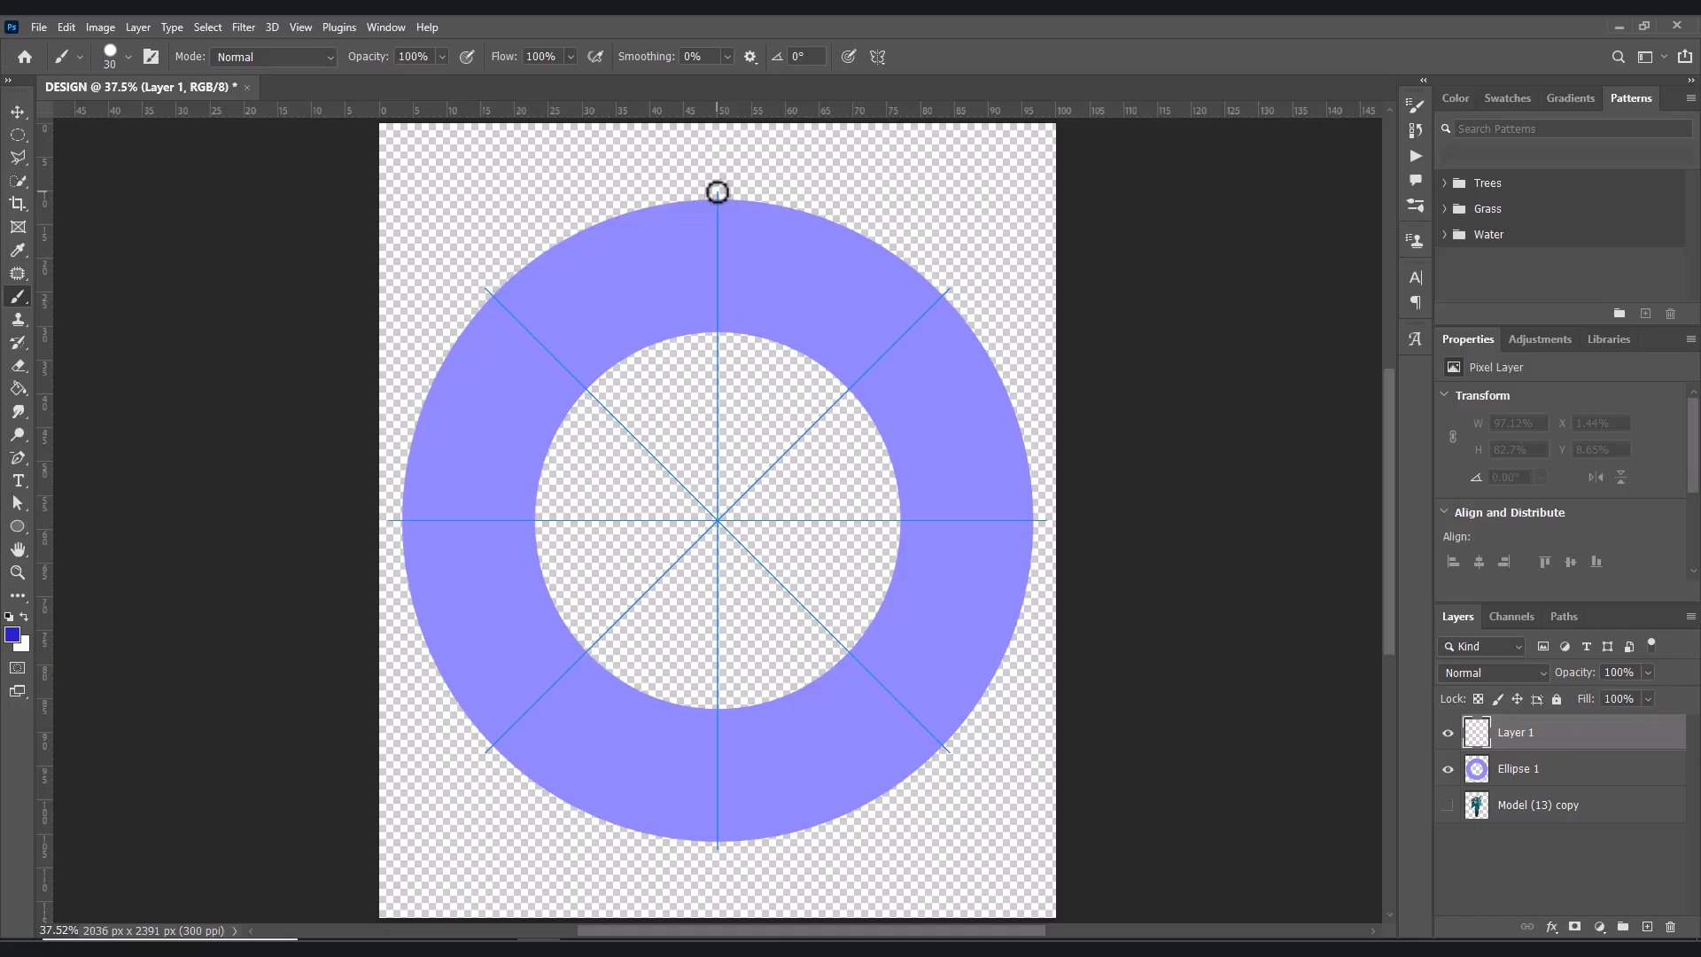
click(718, 191)
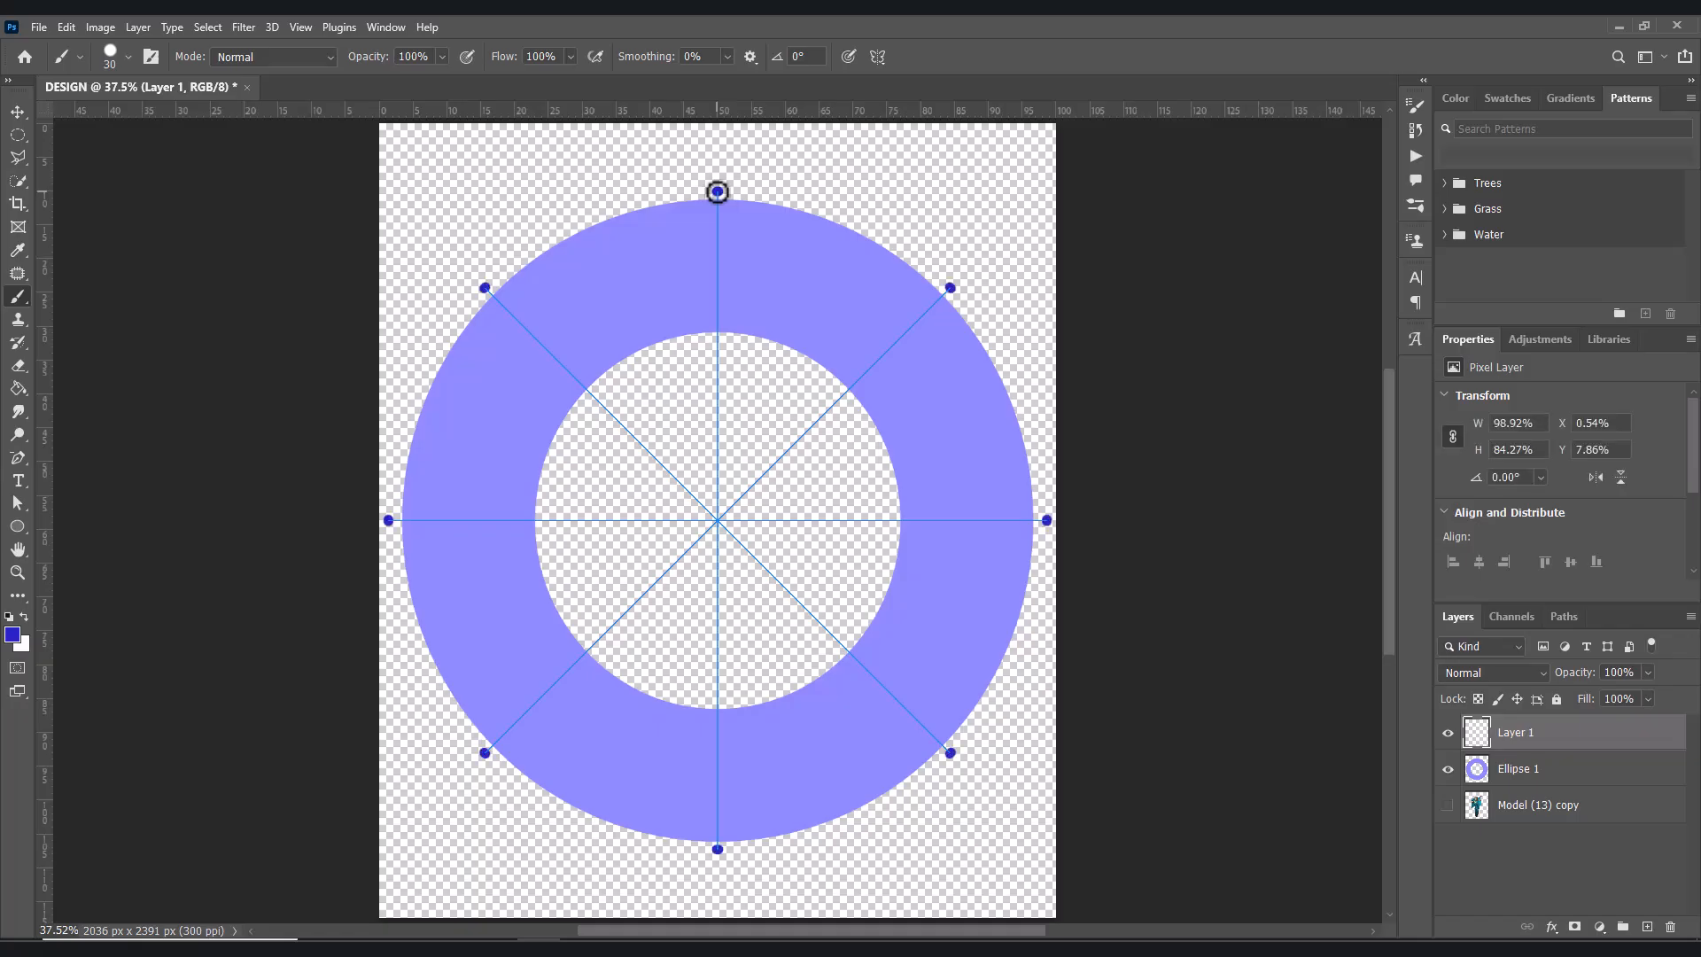
shift+click(718, 521)
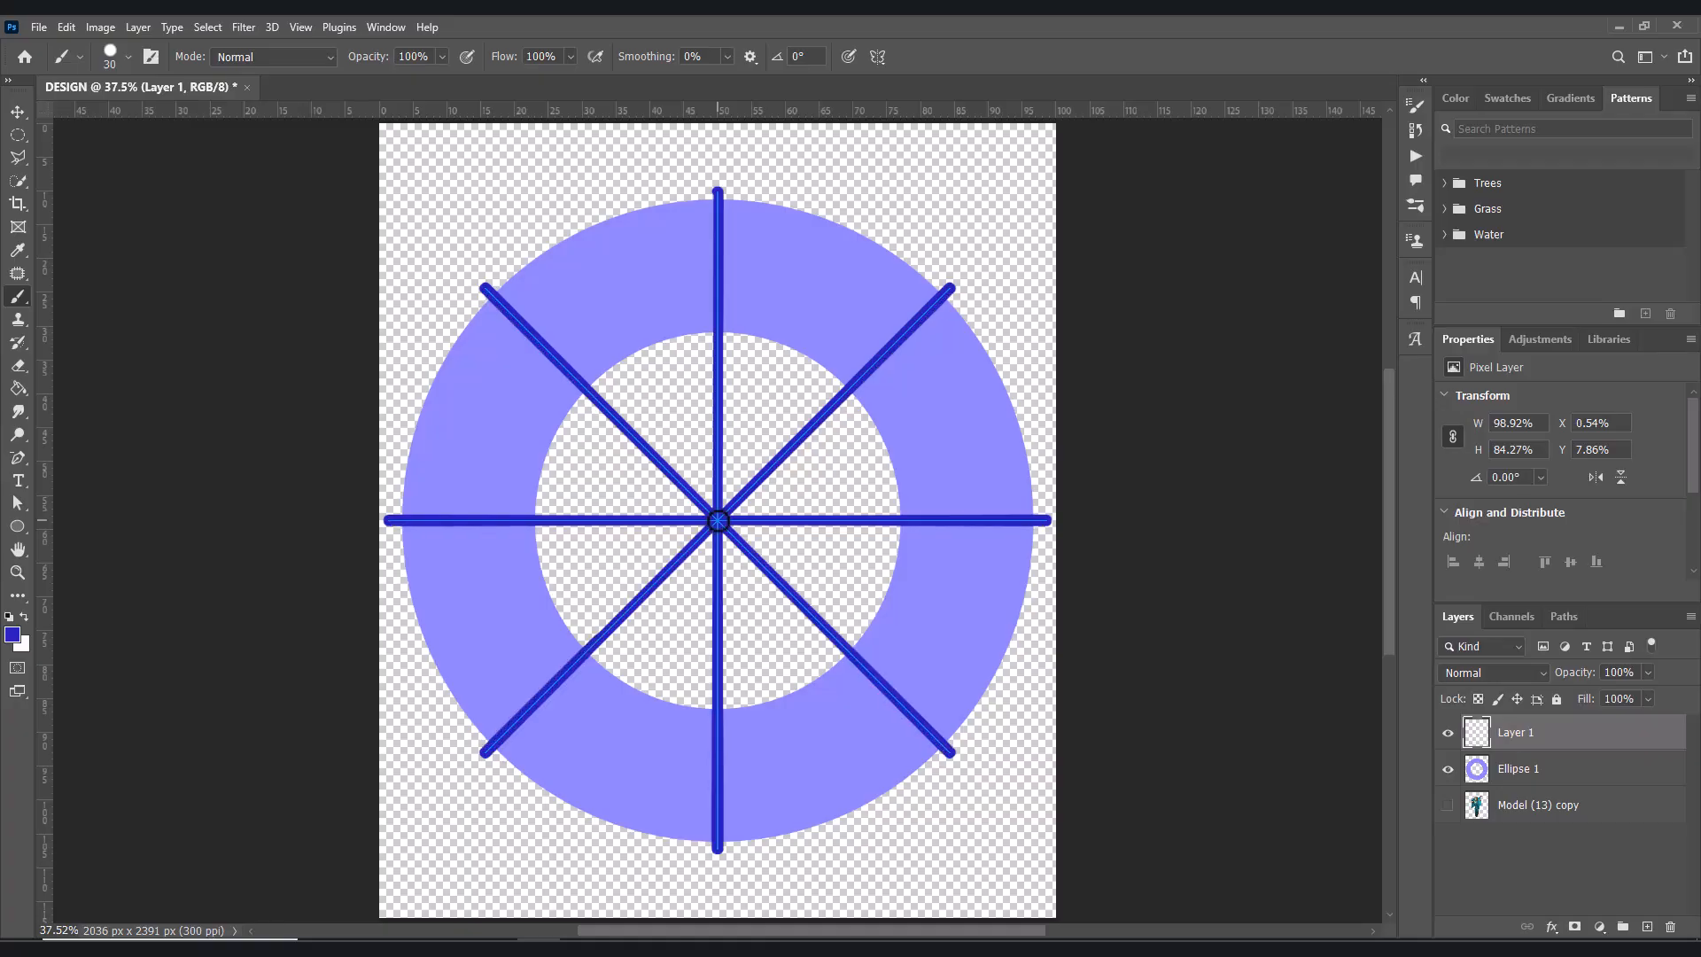
- Cut the Ellipse 1 ring into eight segments using Layer 1's spoke pixels as the selection, discarding Layer 1
right_click(1477, 732)
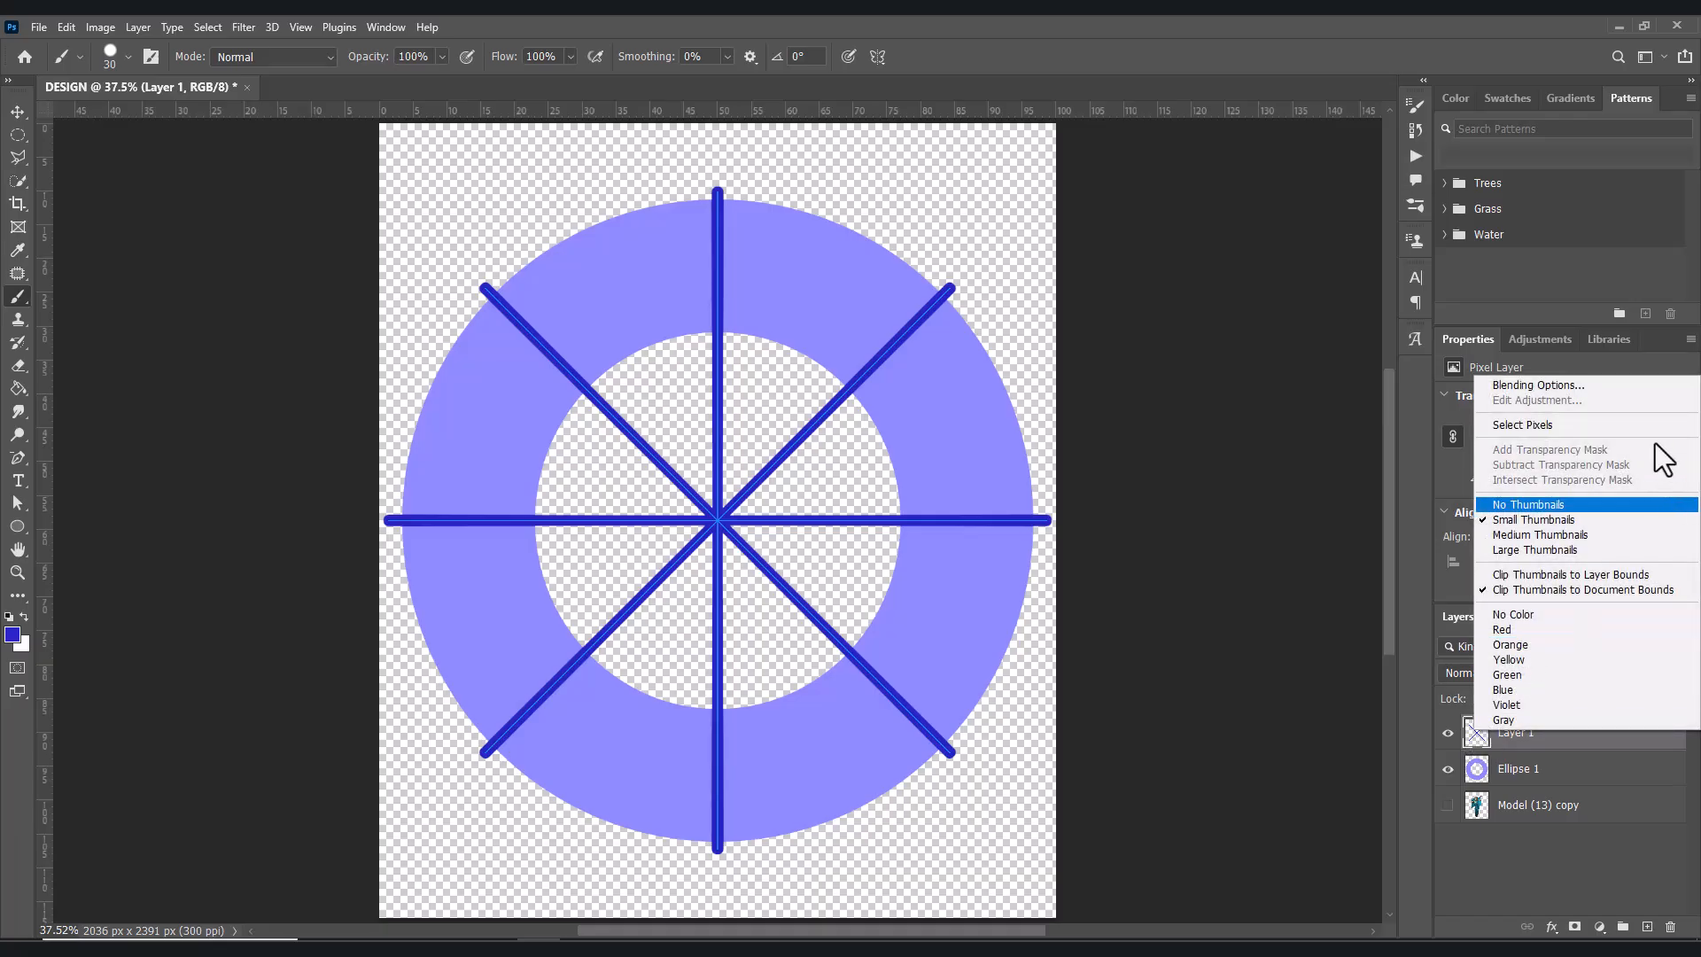
click(1509, 425)
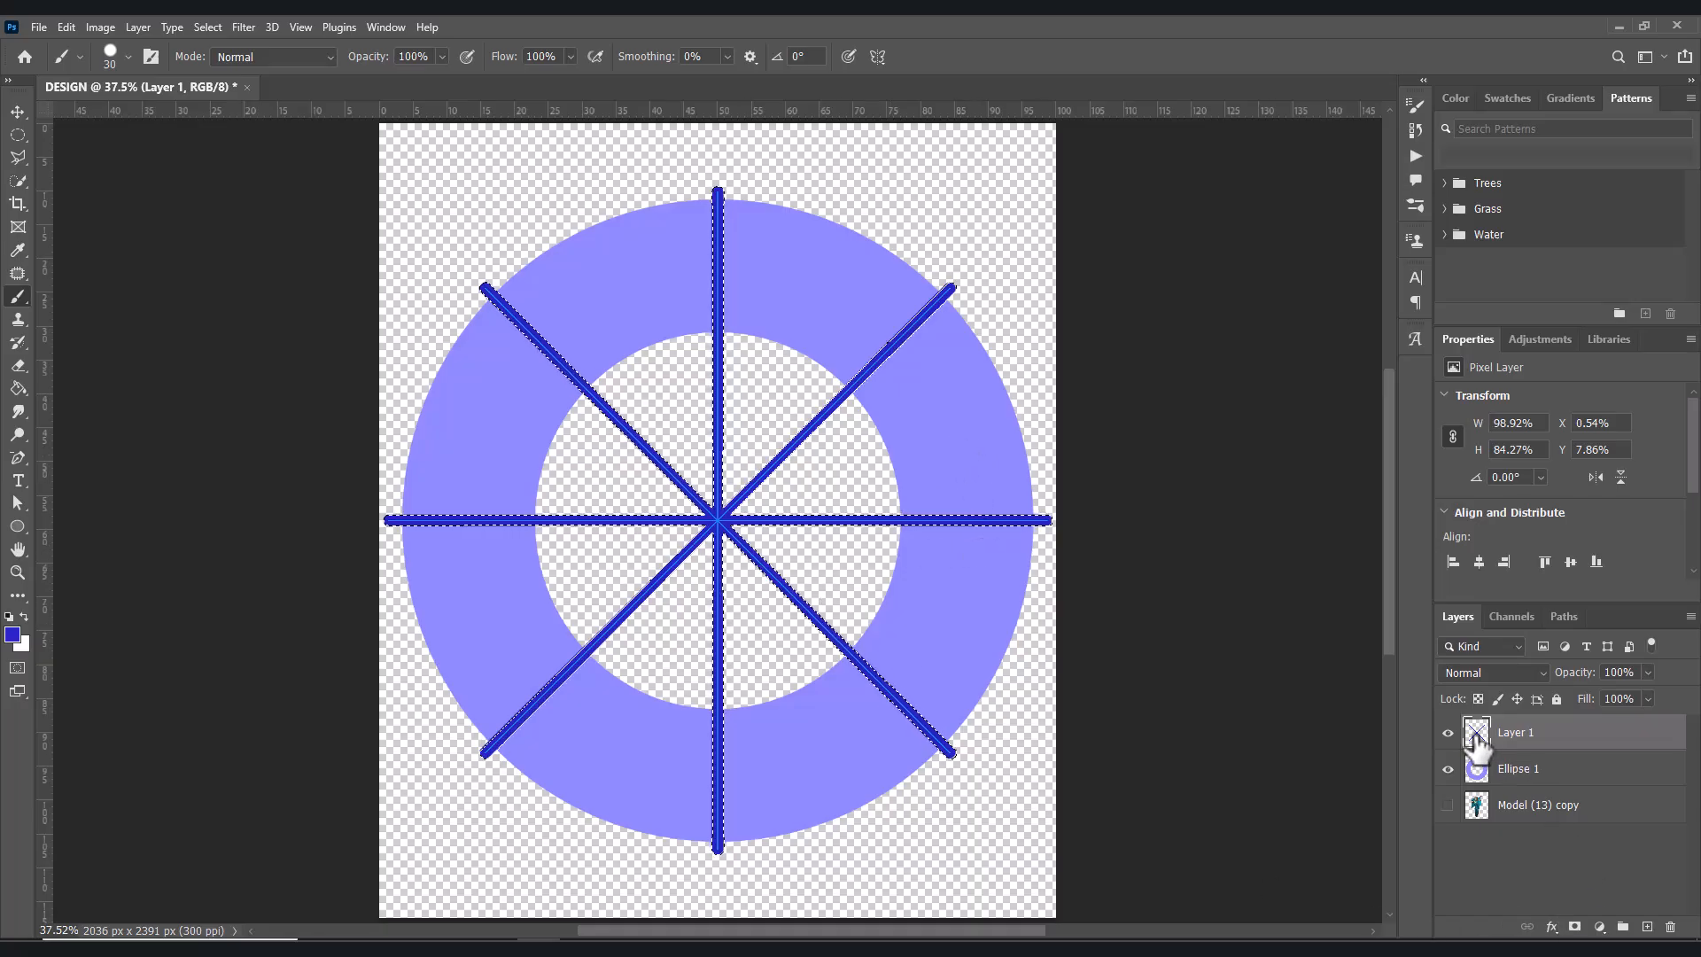
drag(1477, 732, 1670, 926)
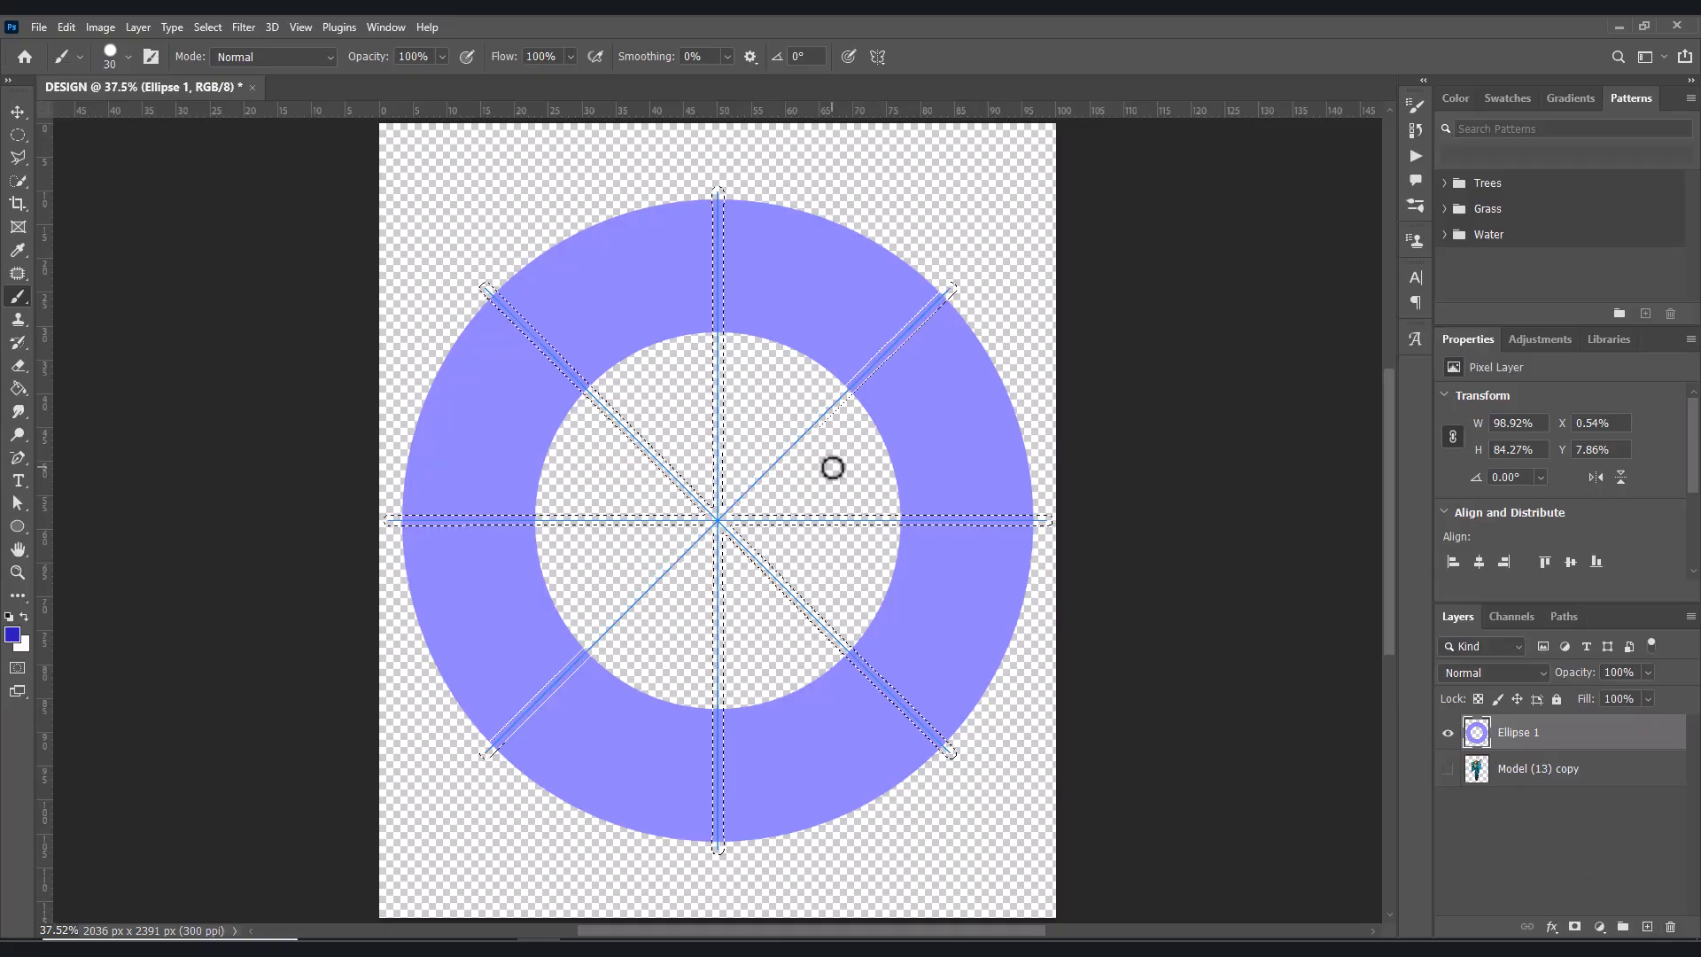
key(Delete)
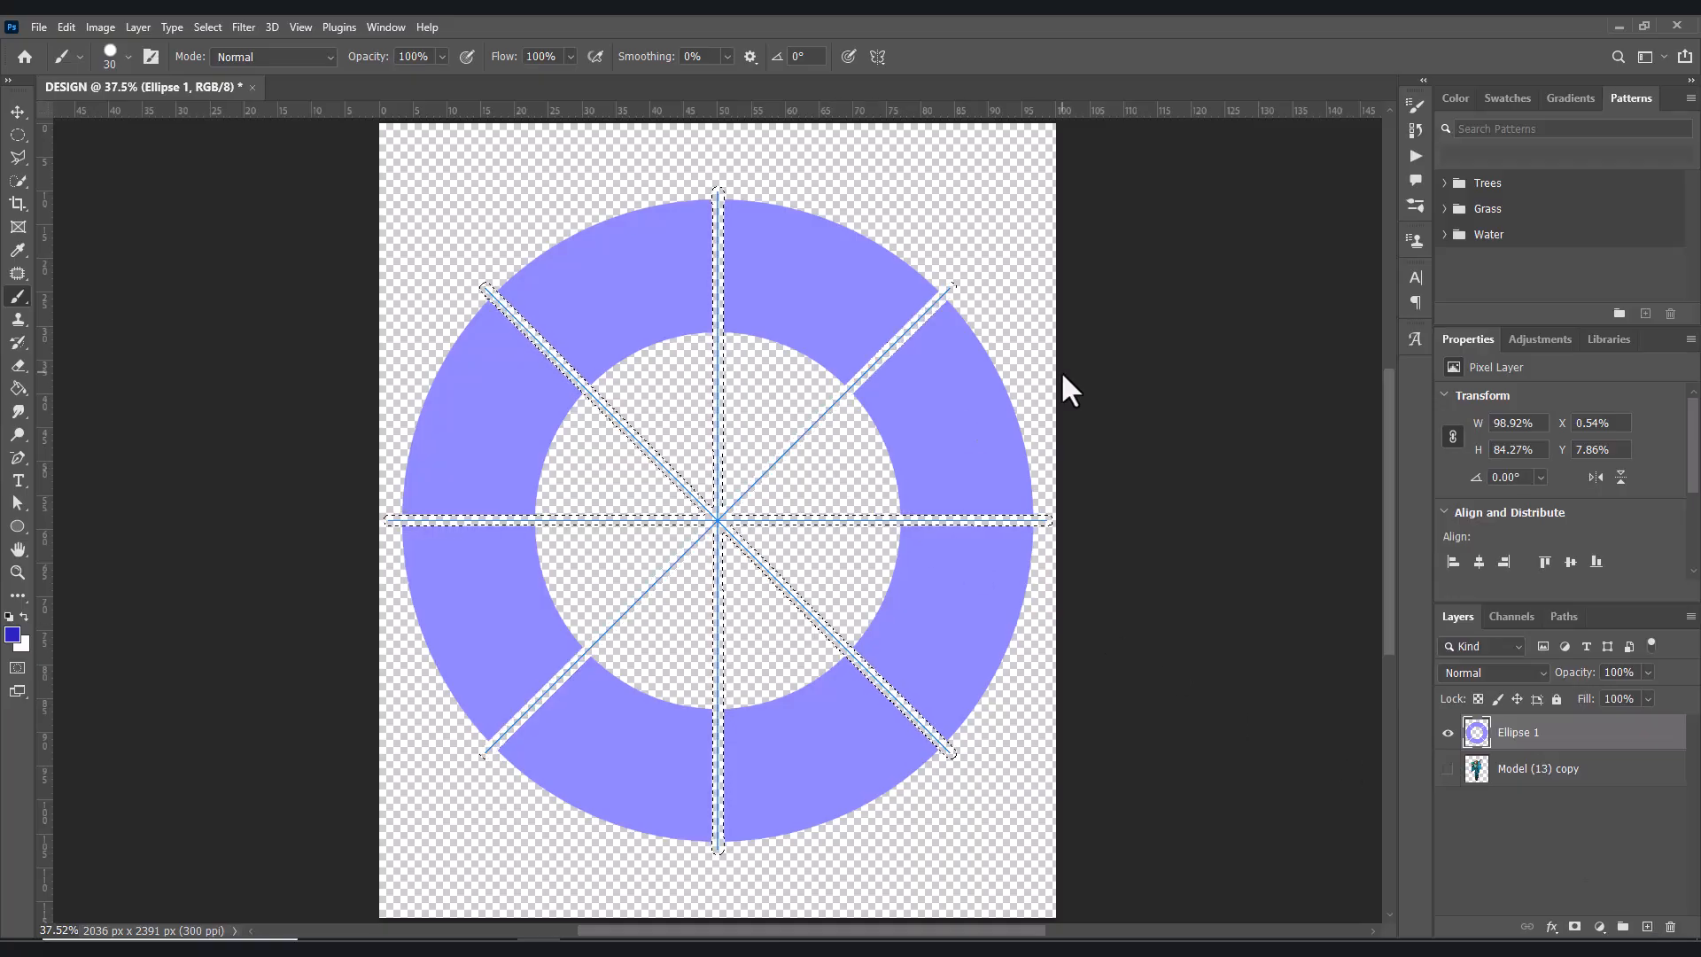
- Turn off paint symmetry and deselect the spoke-shaped selection around the ring
click(878, 57)
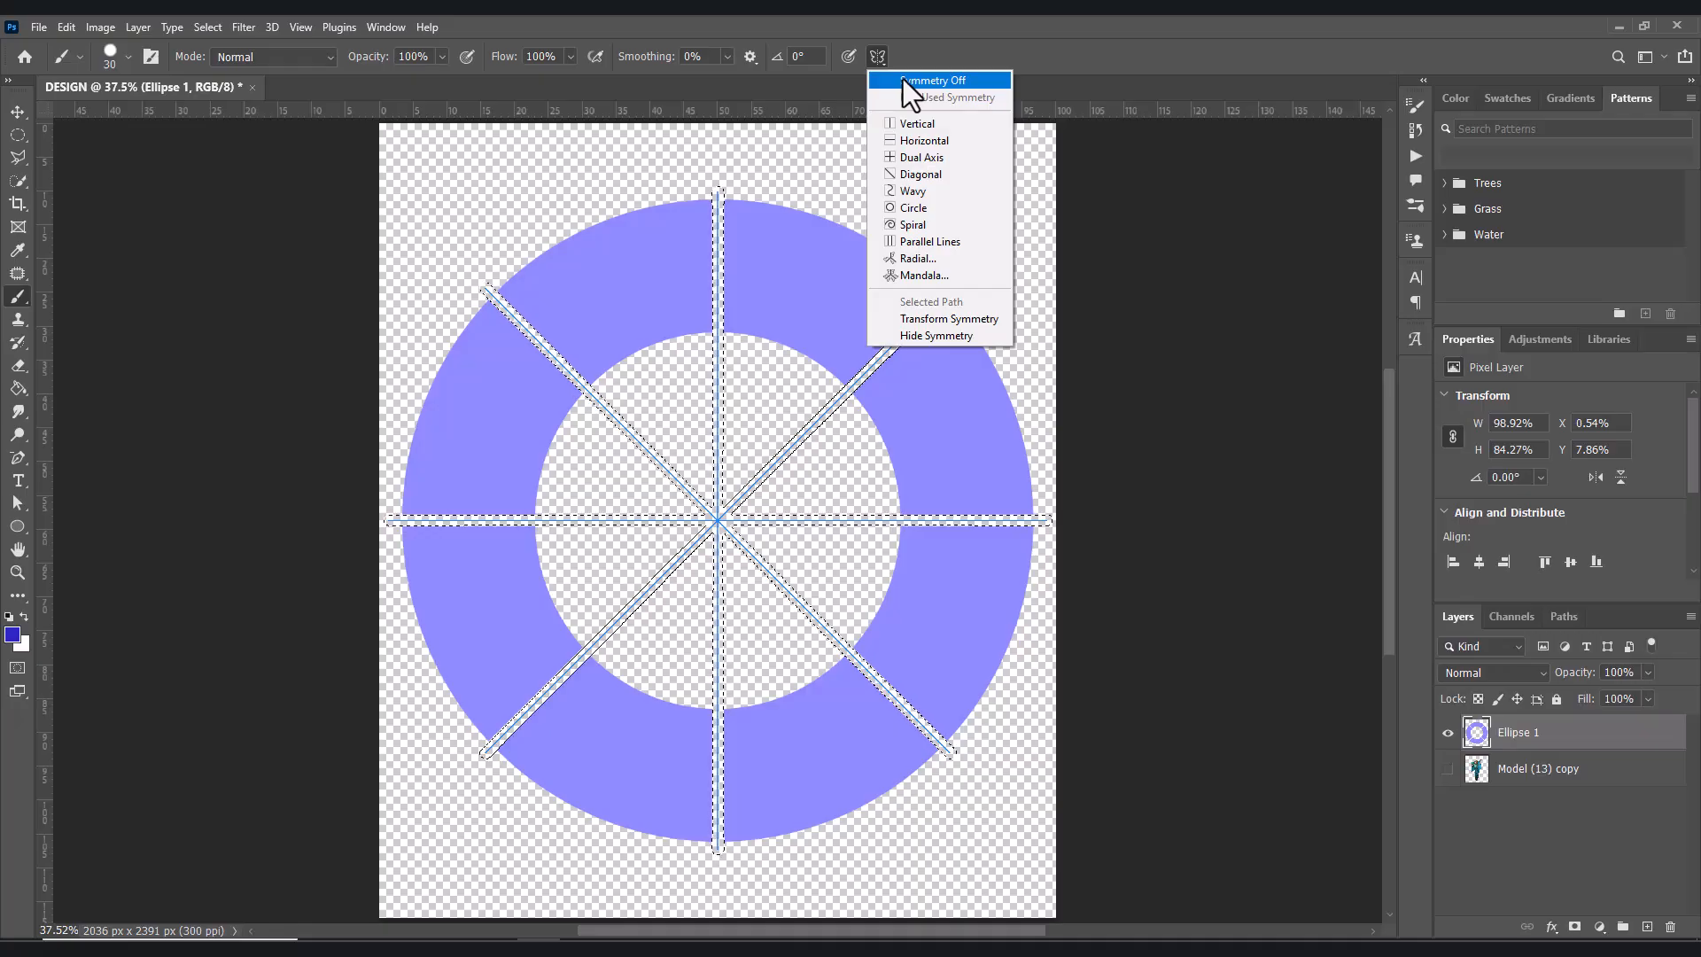
click(902, 78)
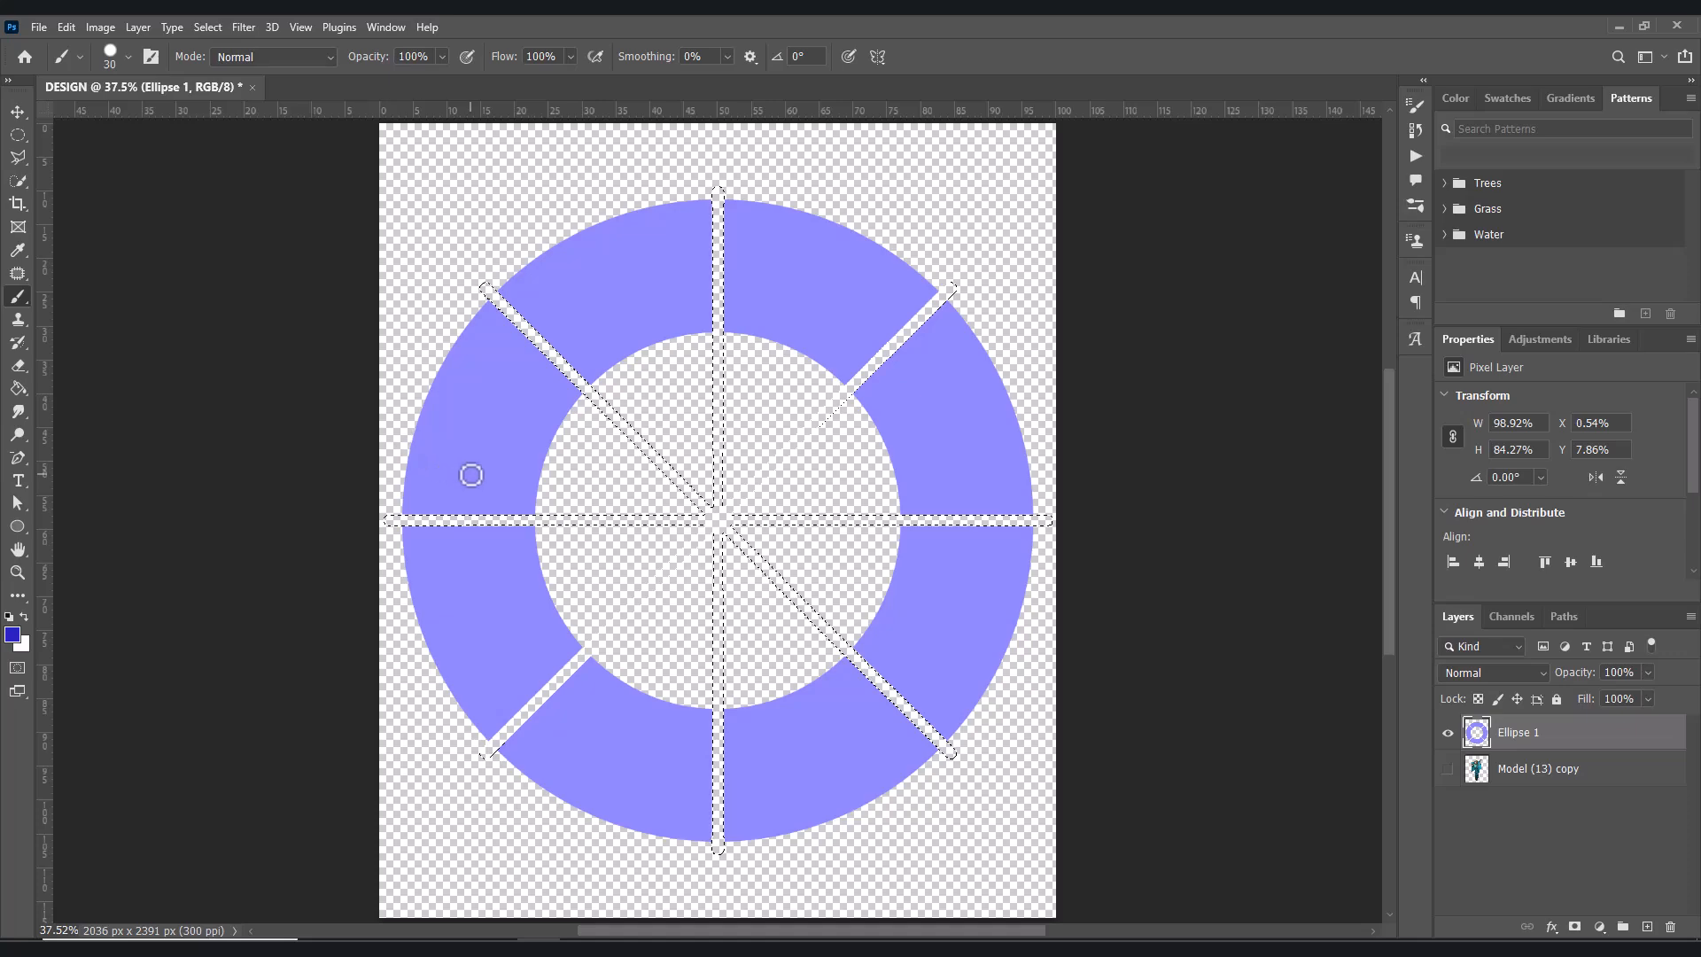
click(206, 25)
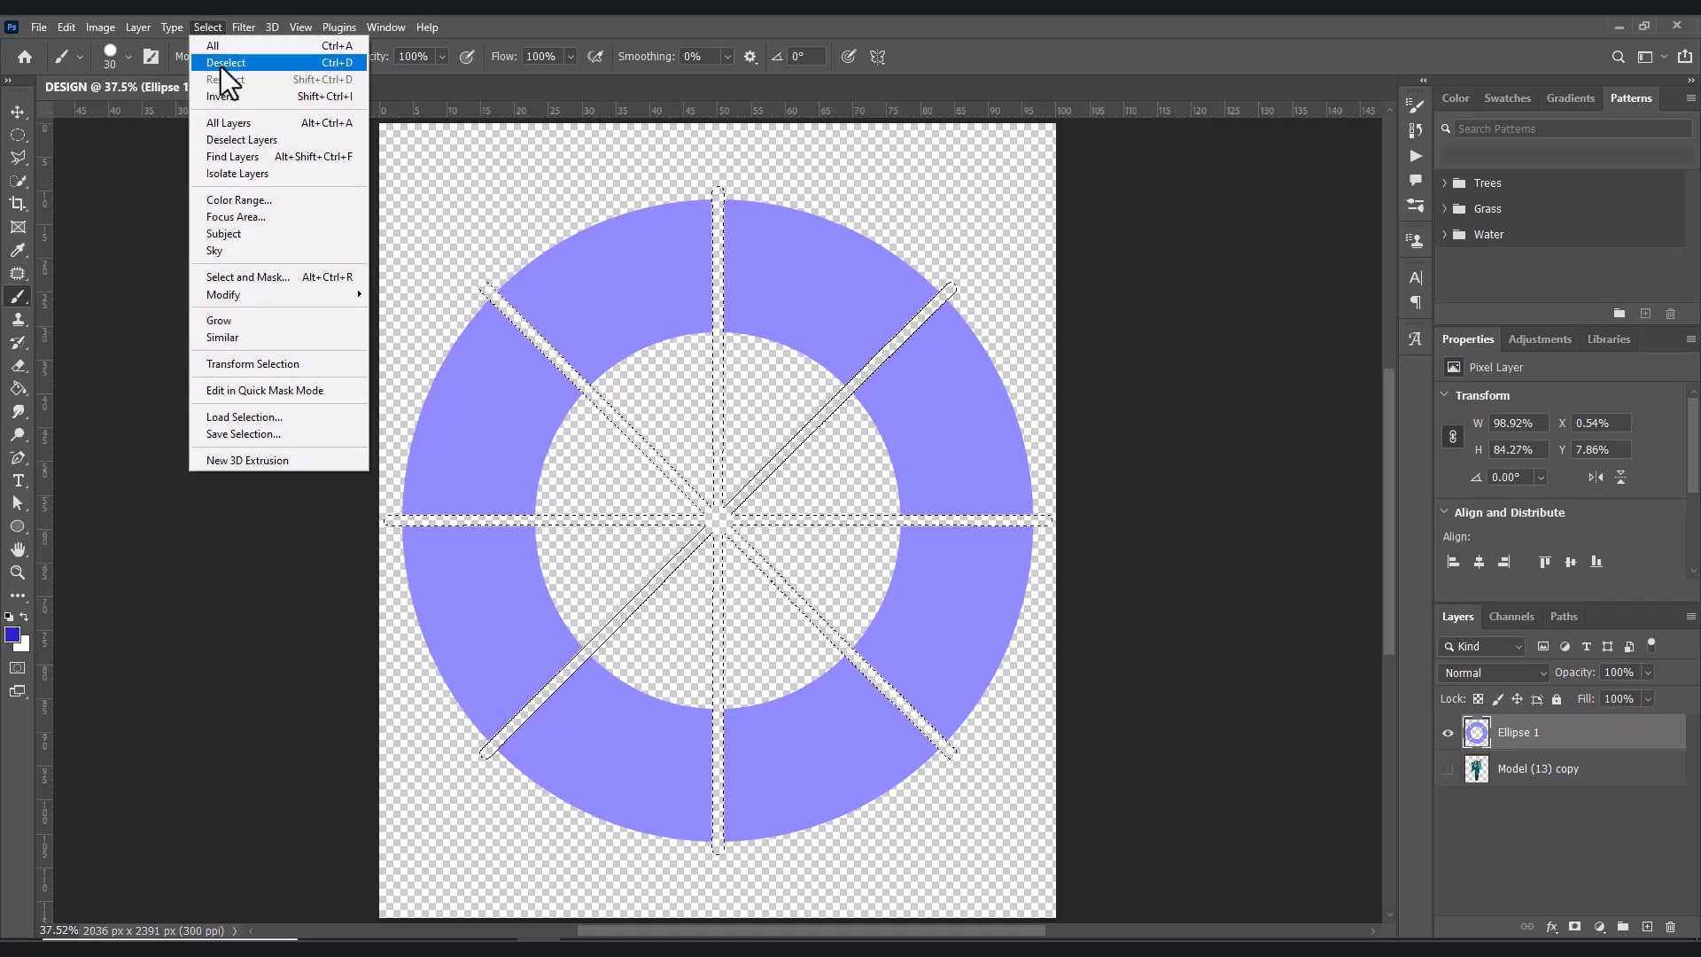
click(337, 62)
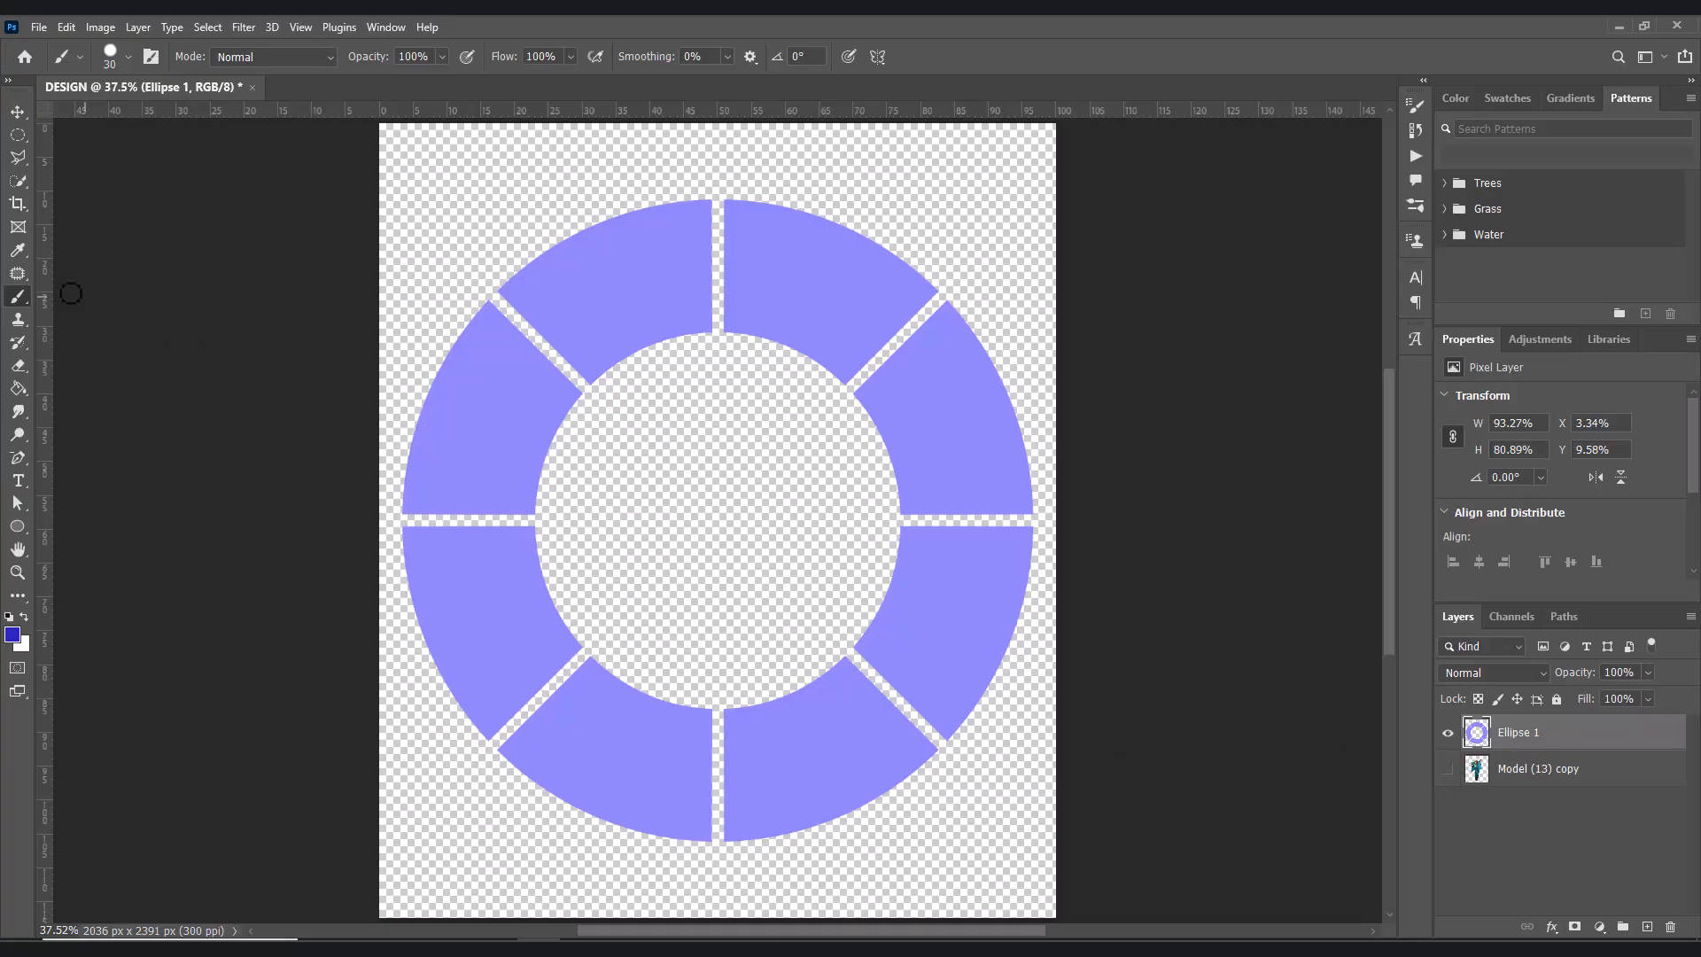
- Outline the first ring segment clockwise from the top gap with the Polygonal Lasso and cut it to its own layer
click(18, 158)
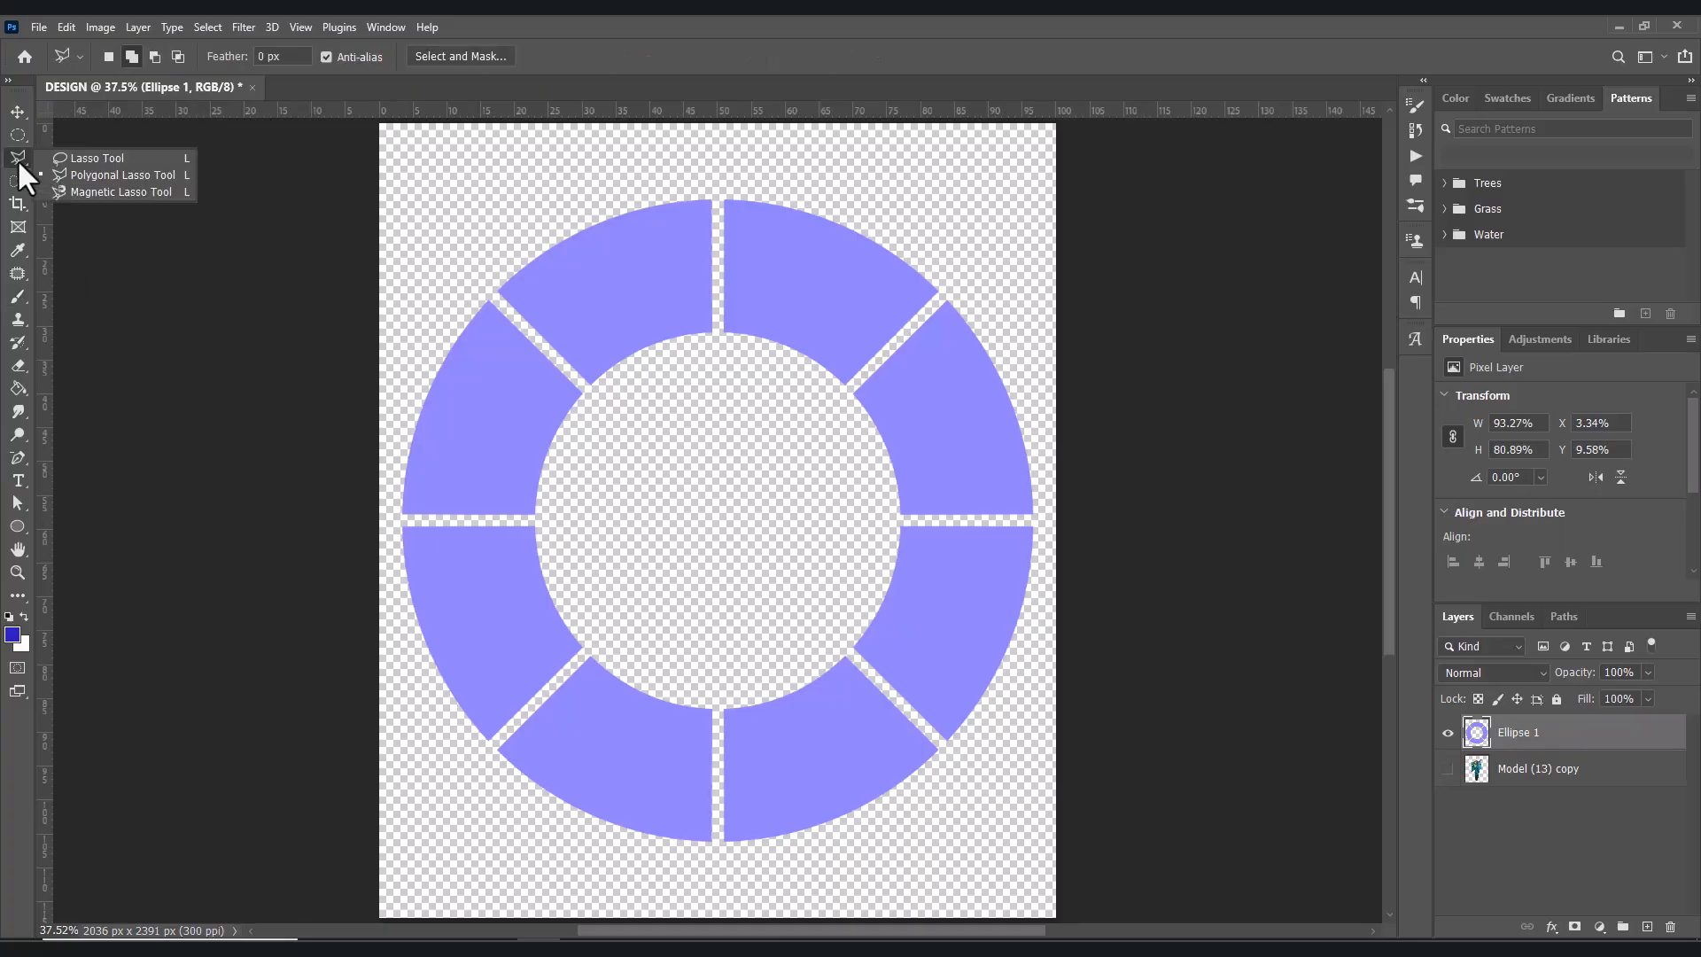
click(83, 174)
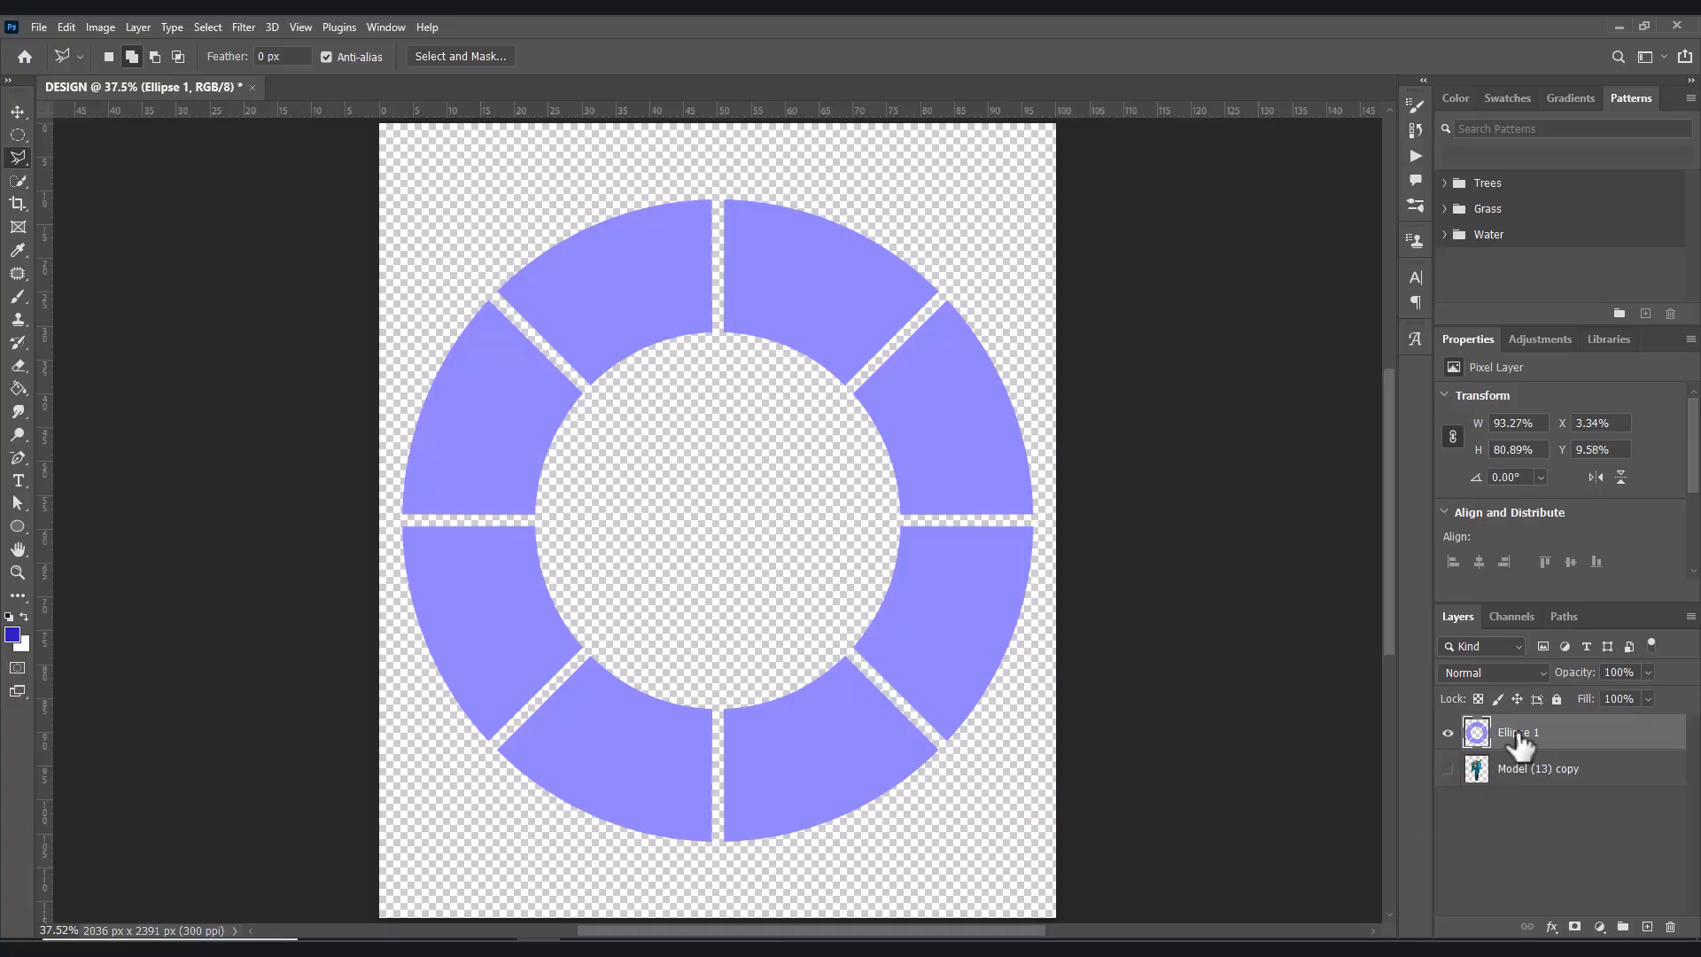
click(717, 171)
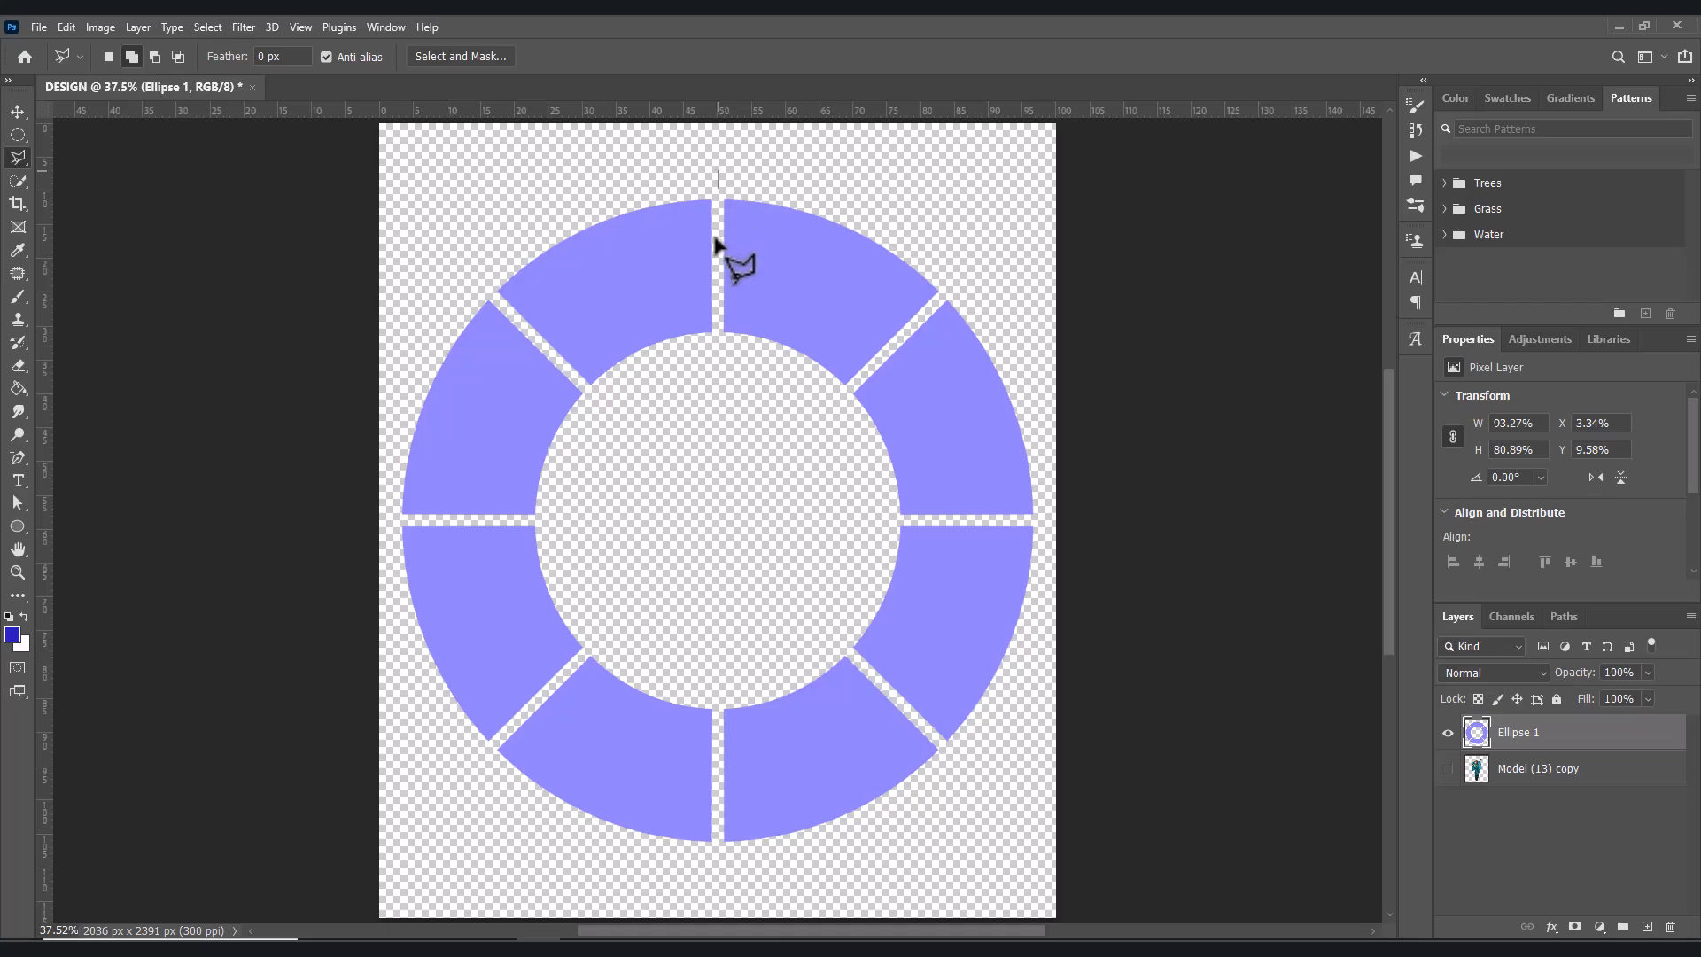
click(718, 375)
click(831, 419)
click(842, 394)
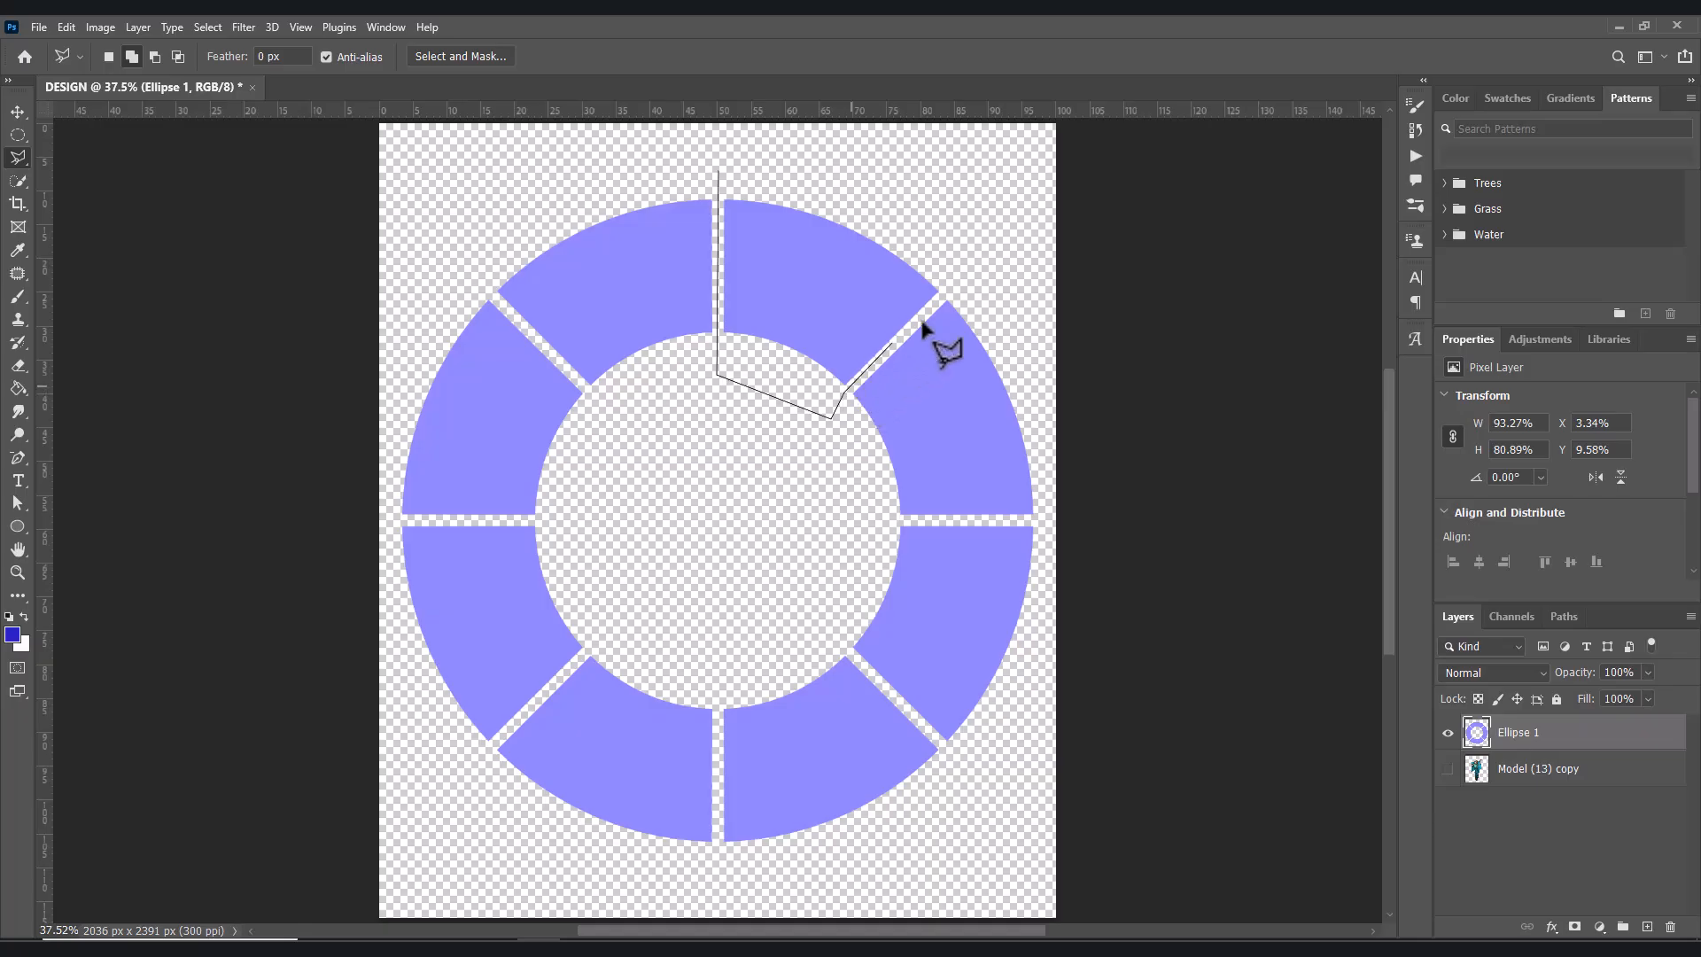
click(968, 270)
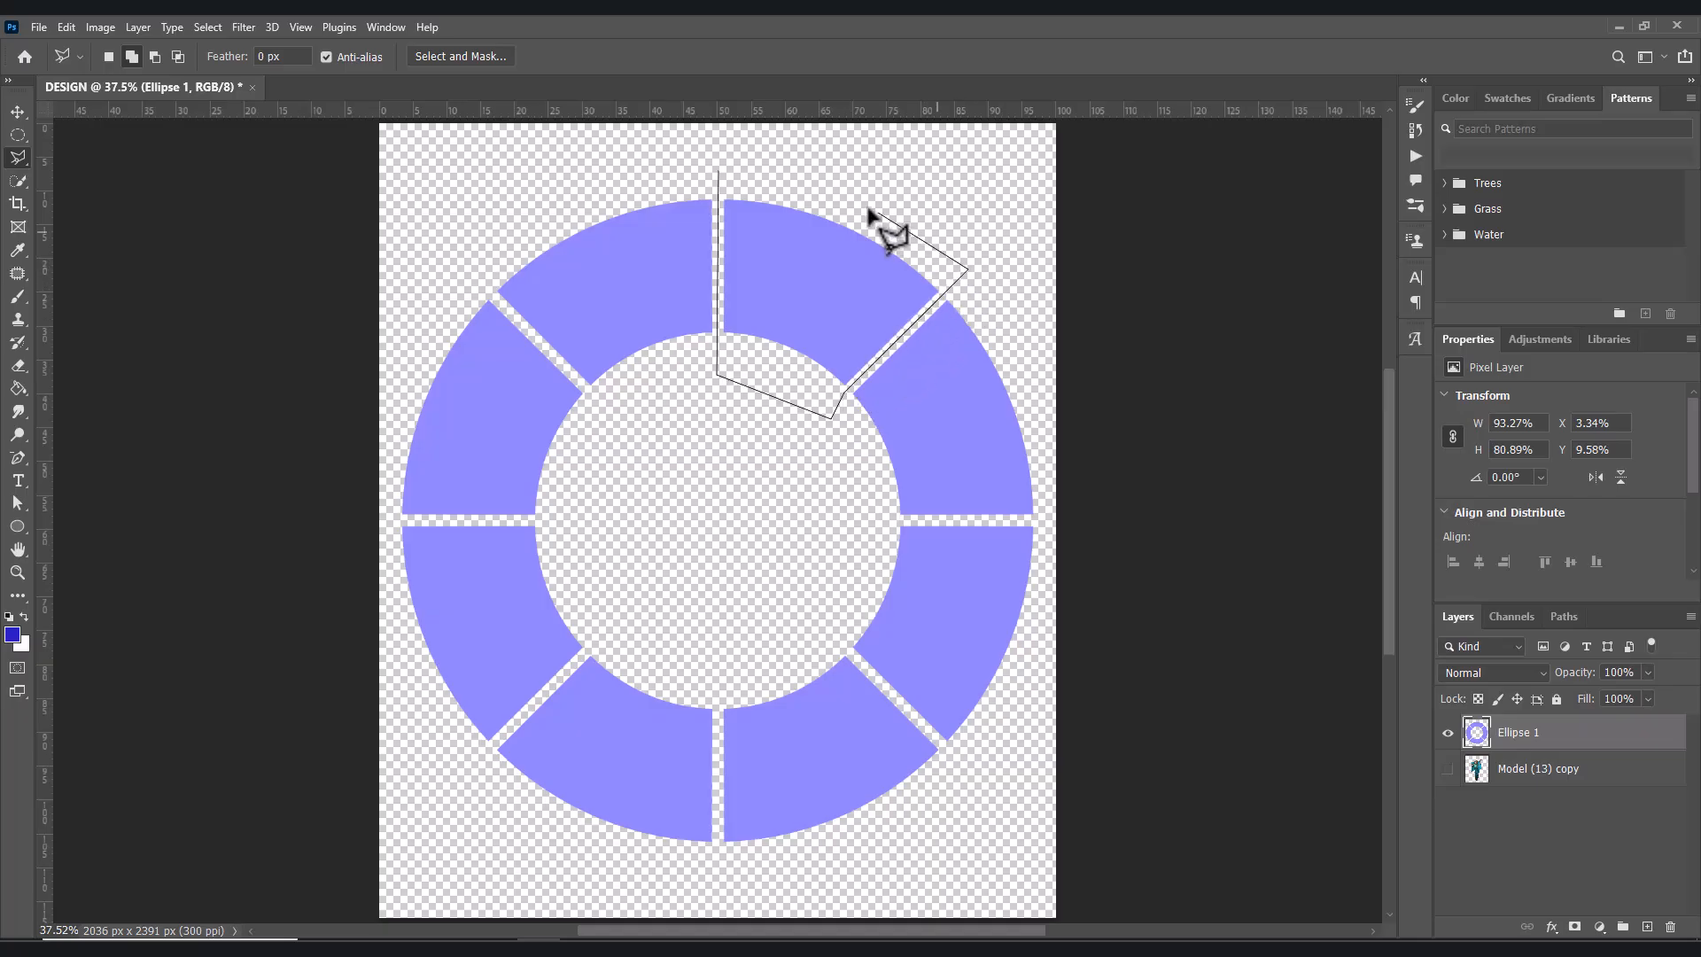
click(827, 183)
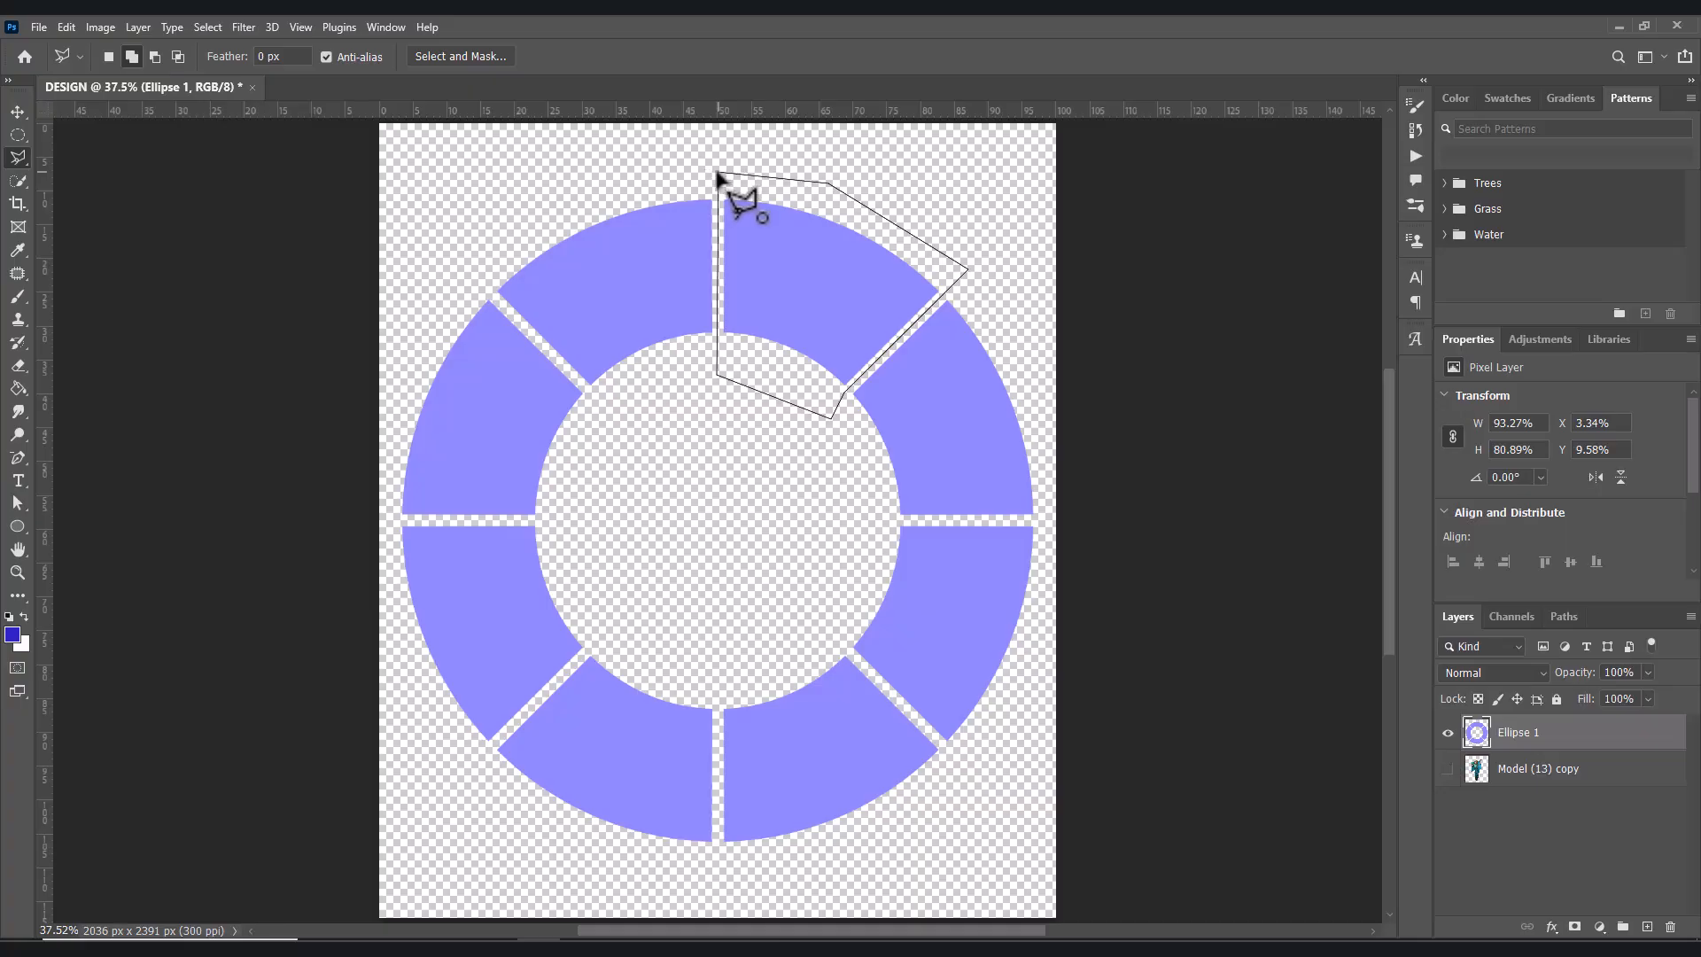
click(719, 175)
right_click(795, 284)
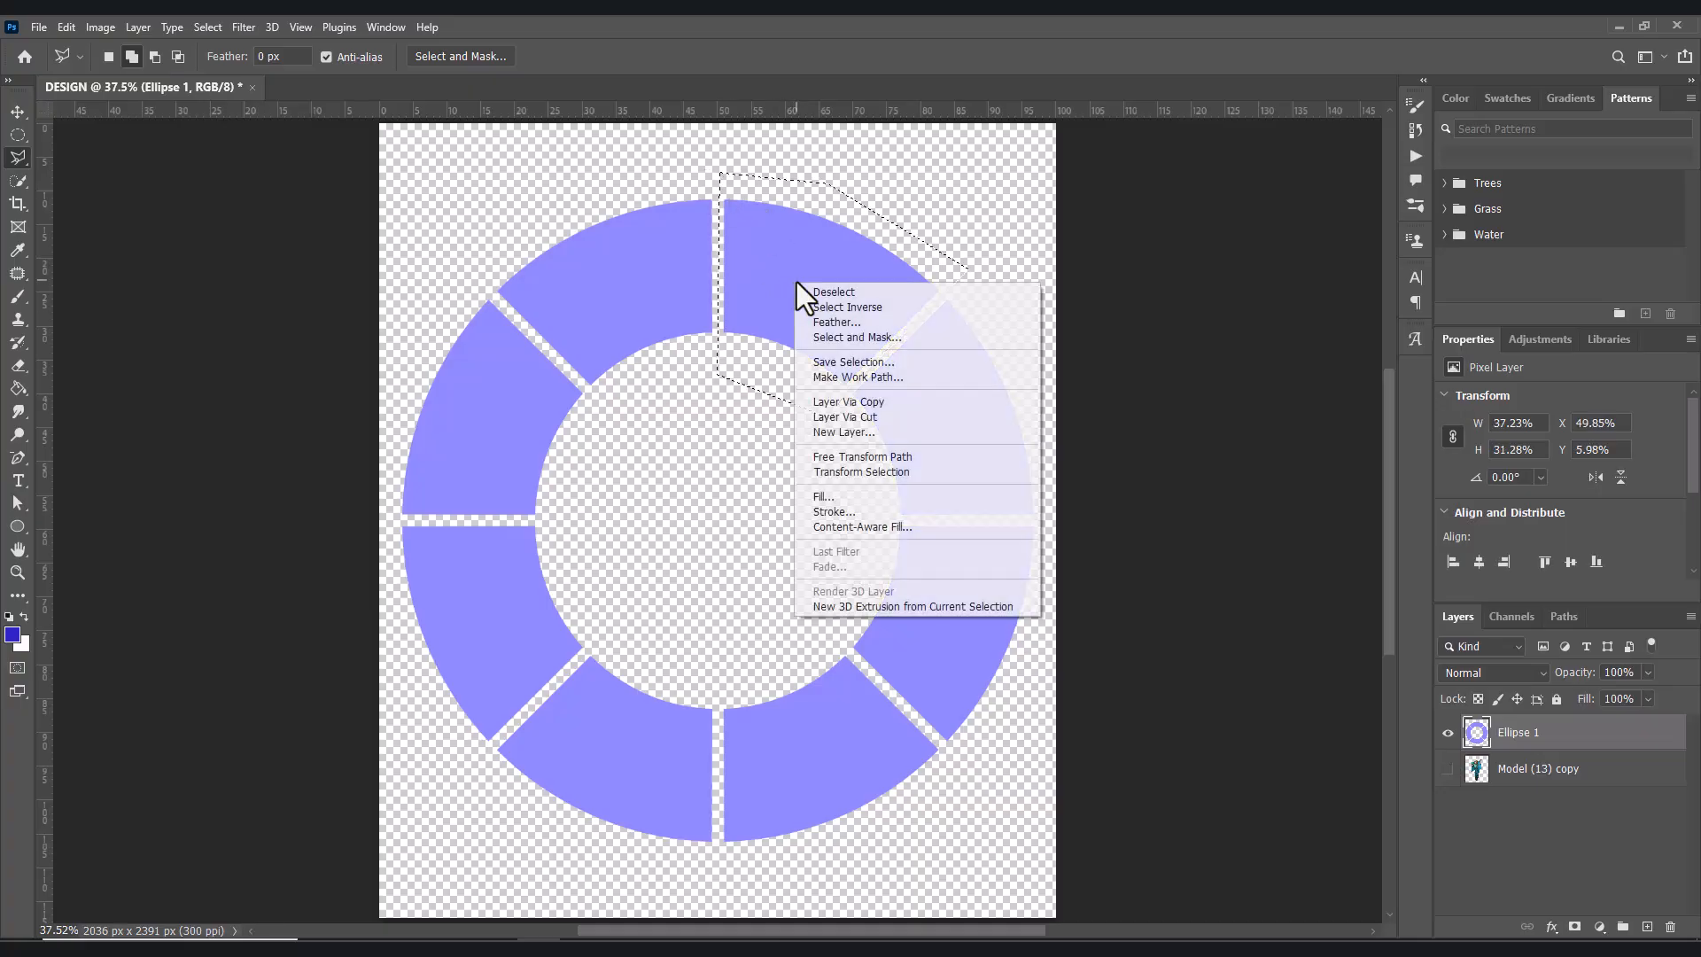
click(859, 418)
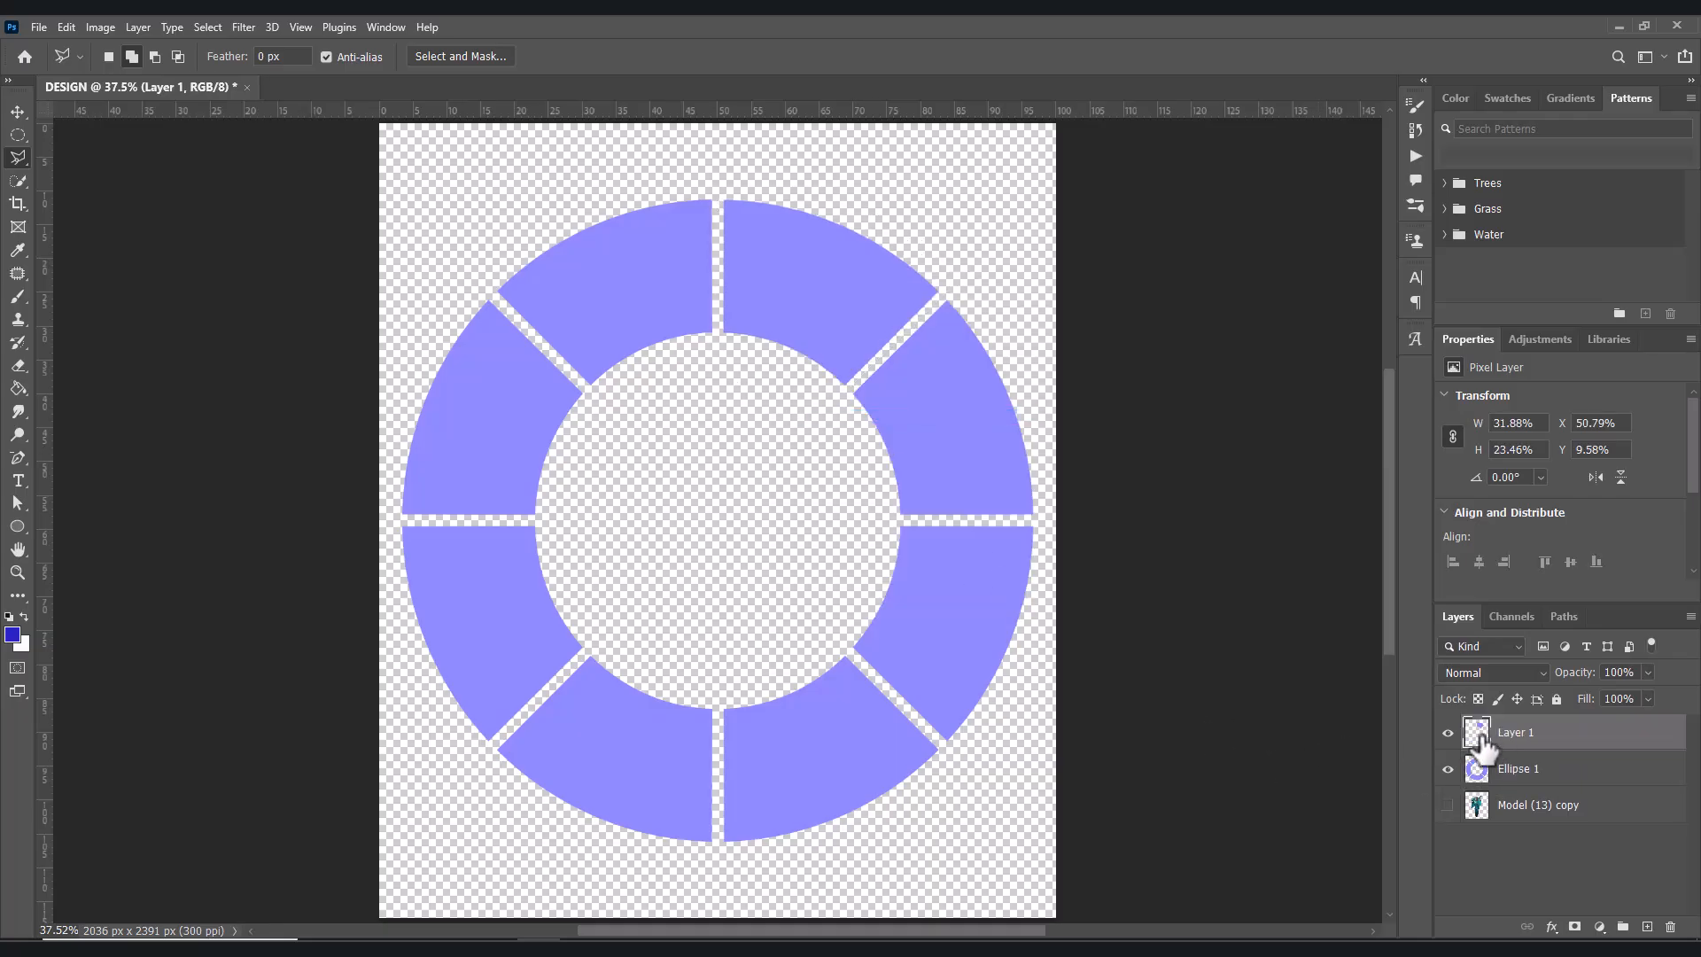
- Toggle the visibility of Layer 1 and Ellipse 1 to check the separated segment
click(1450, 733)
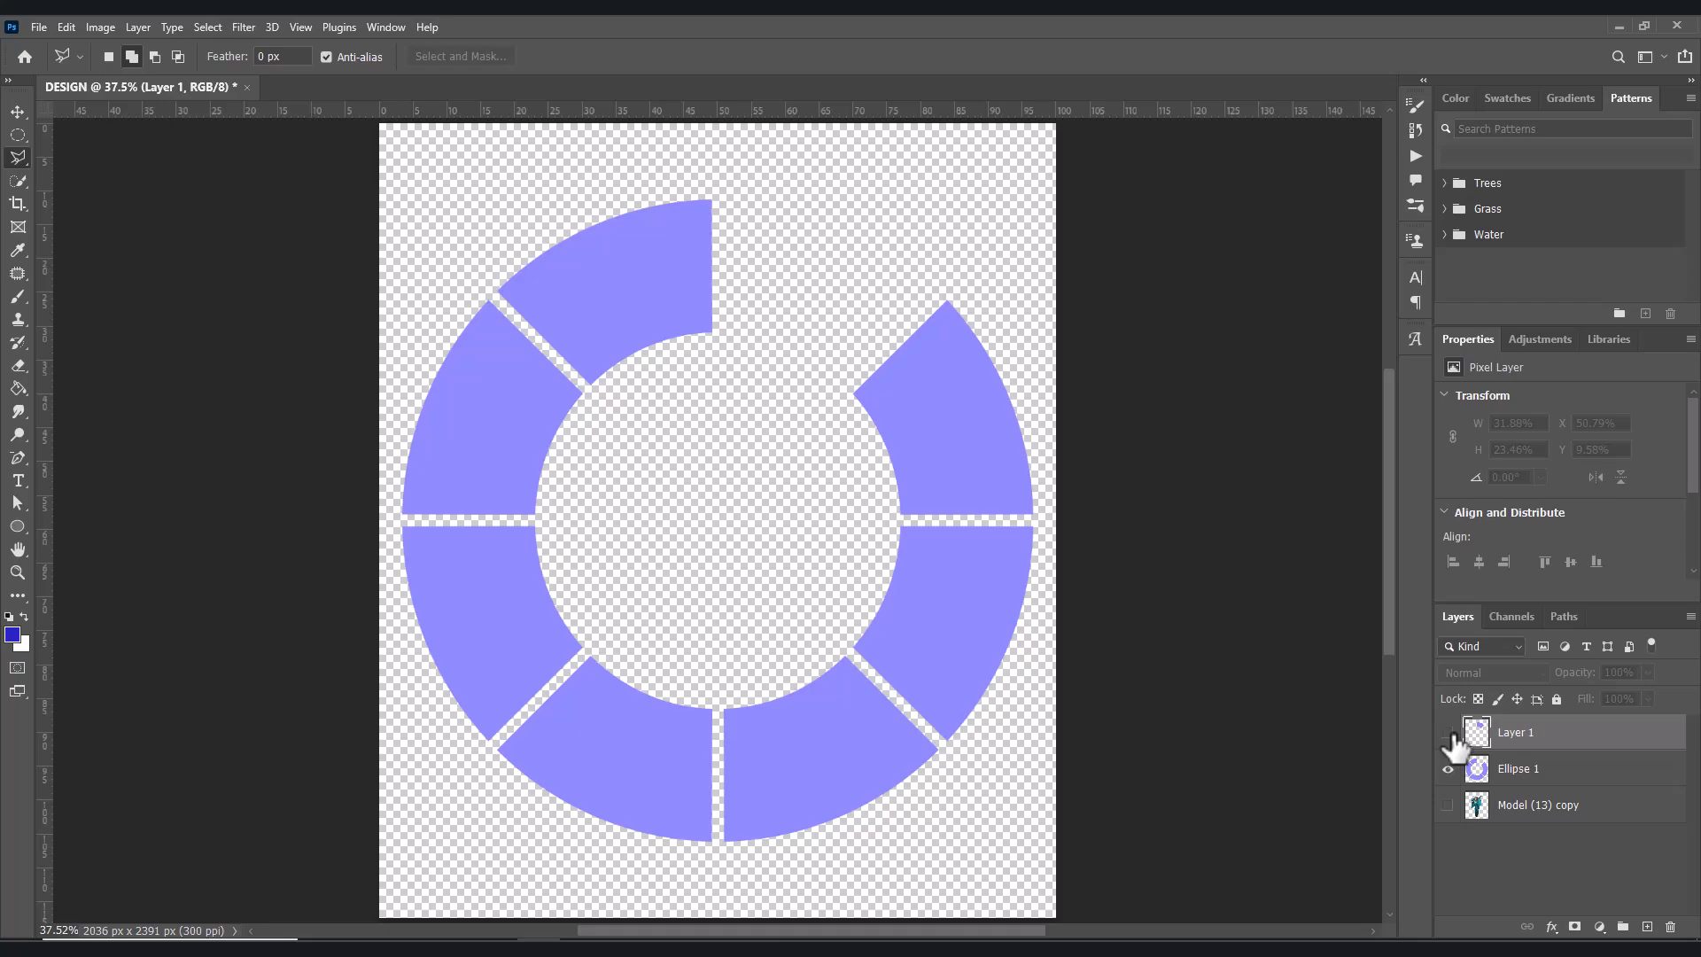
click(1448, 734)
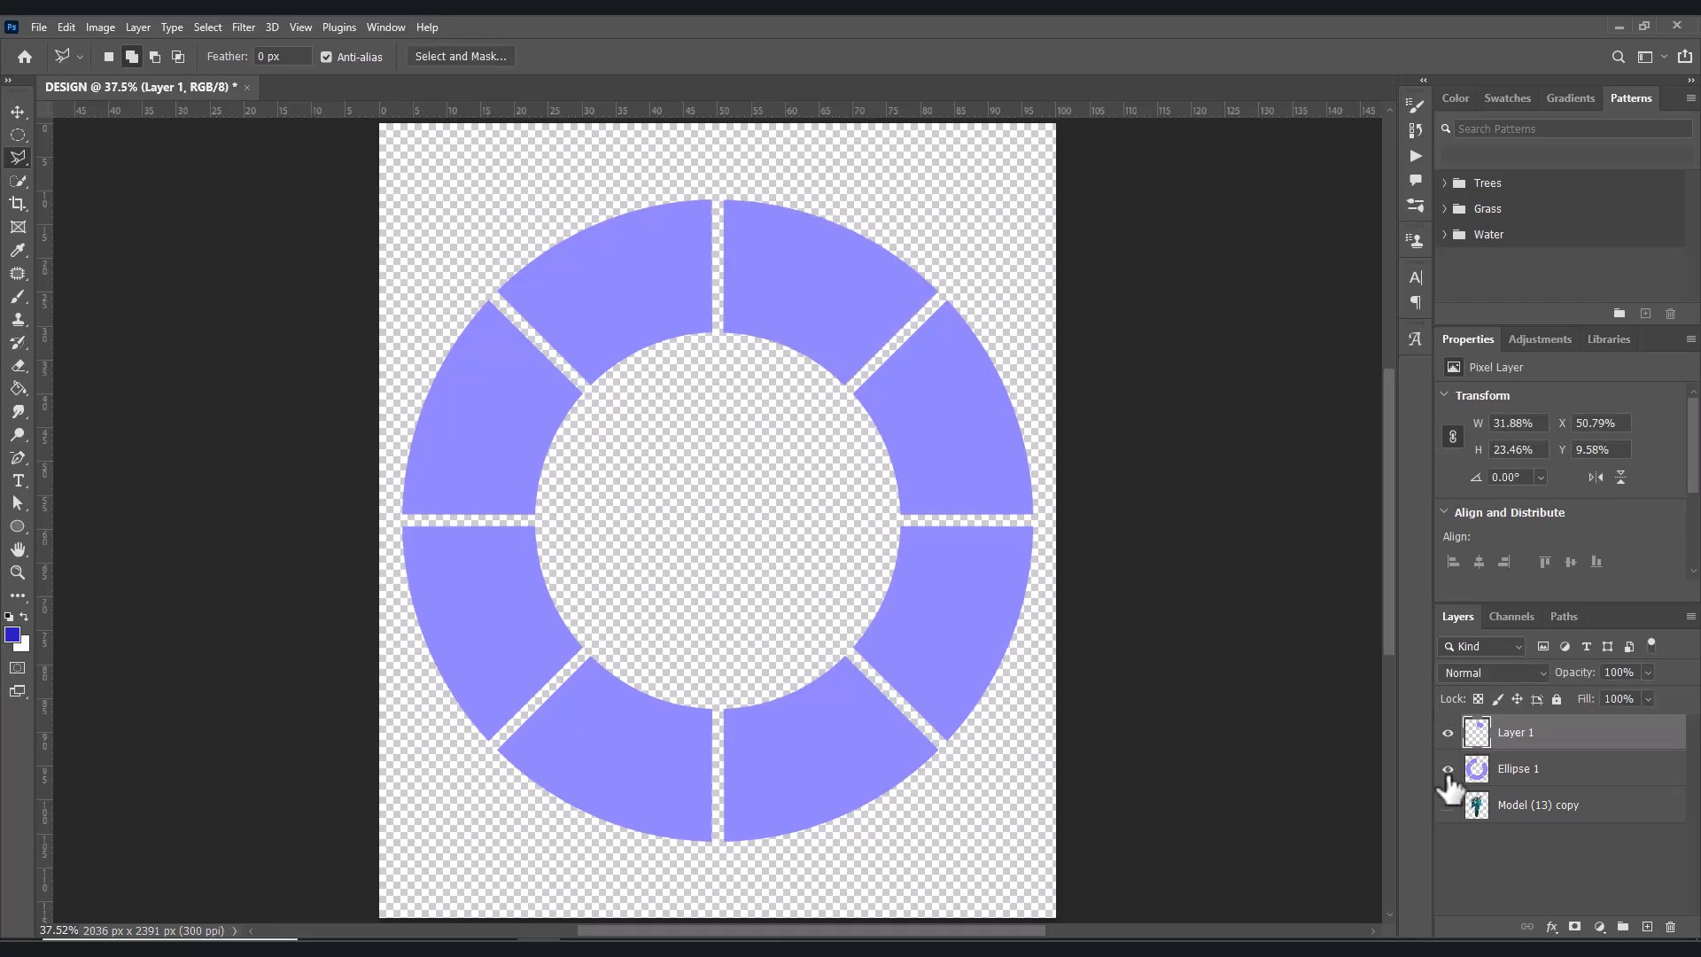
click(1448, 769)
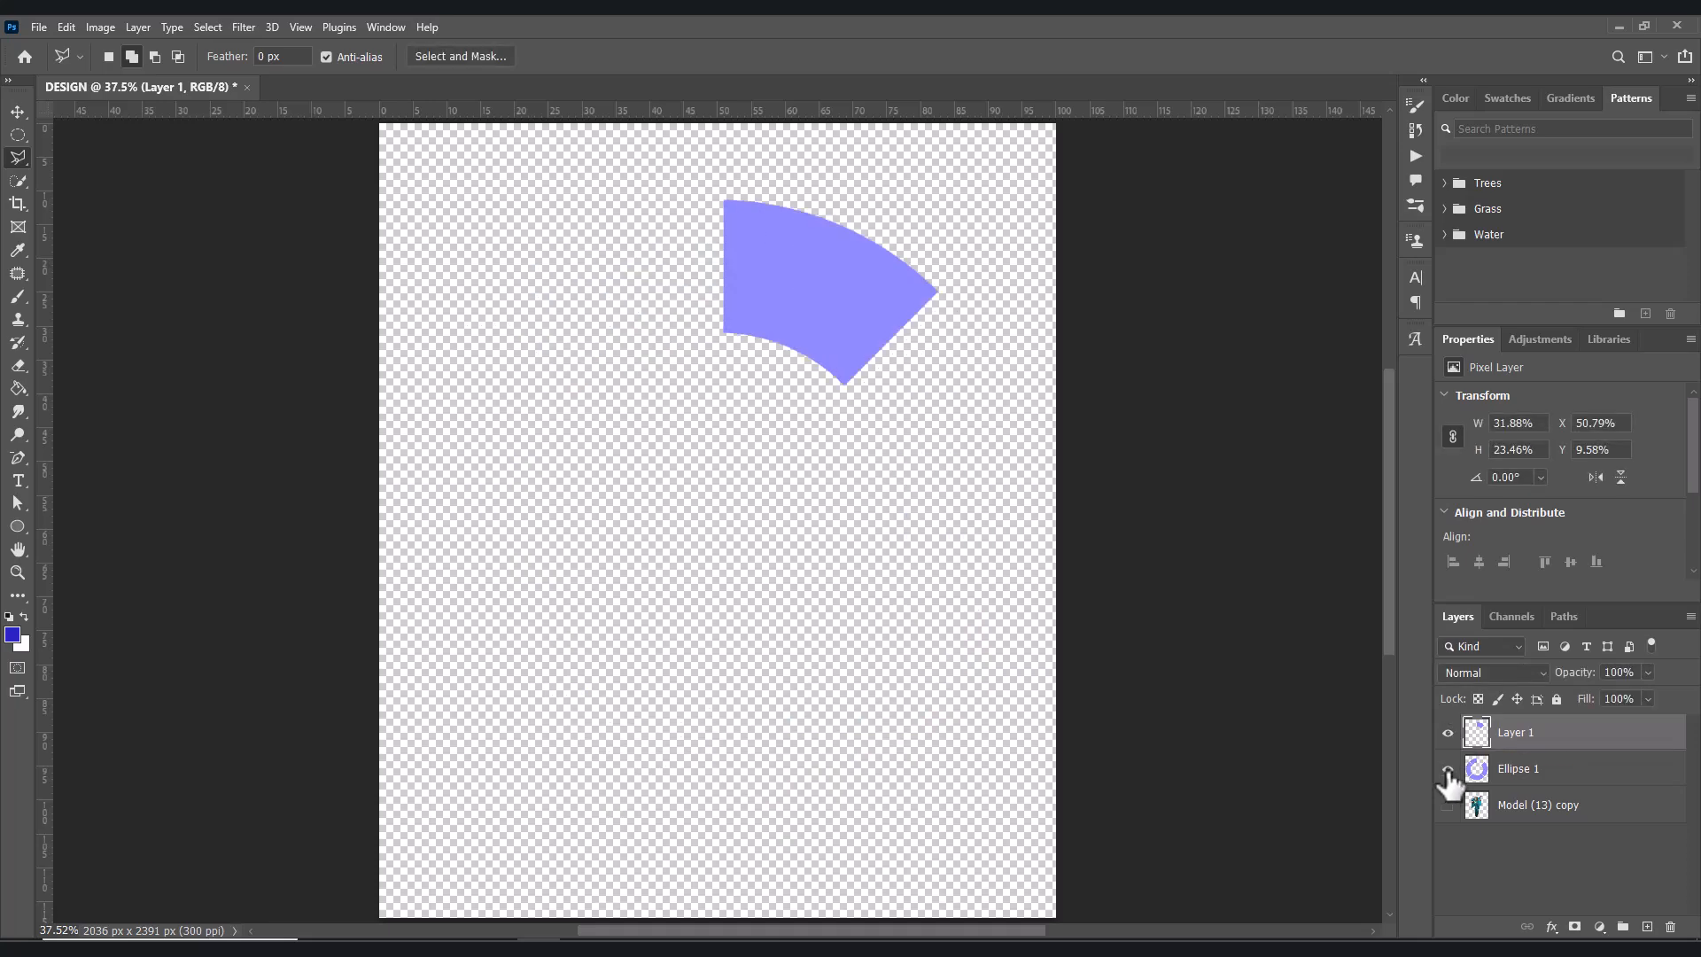
click(1448, 769)
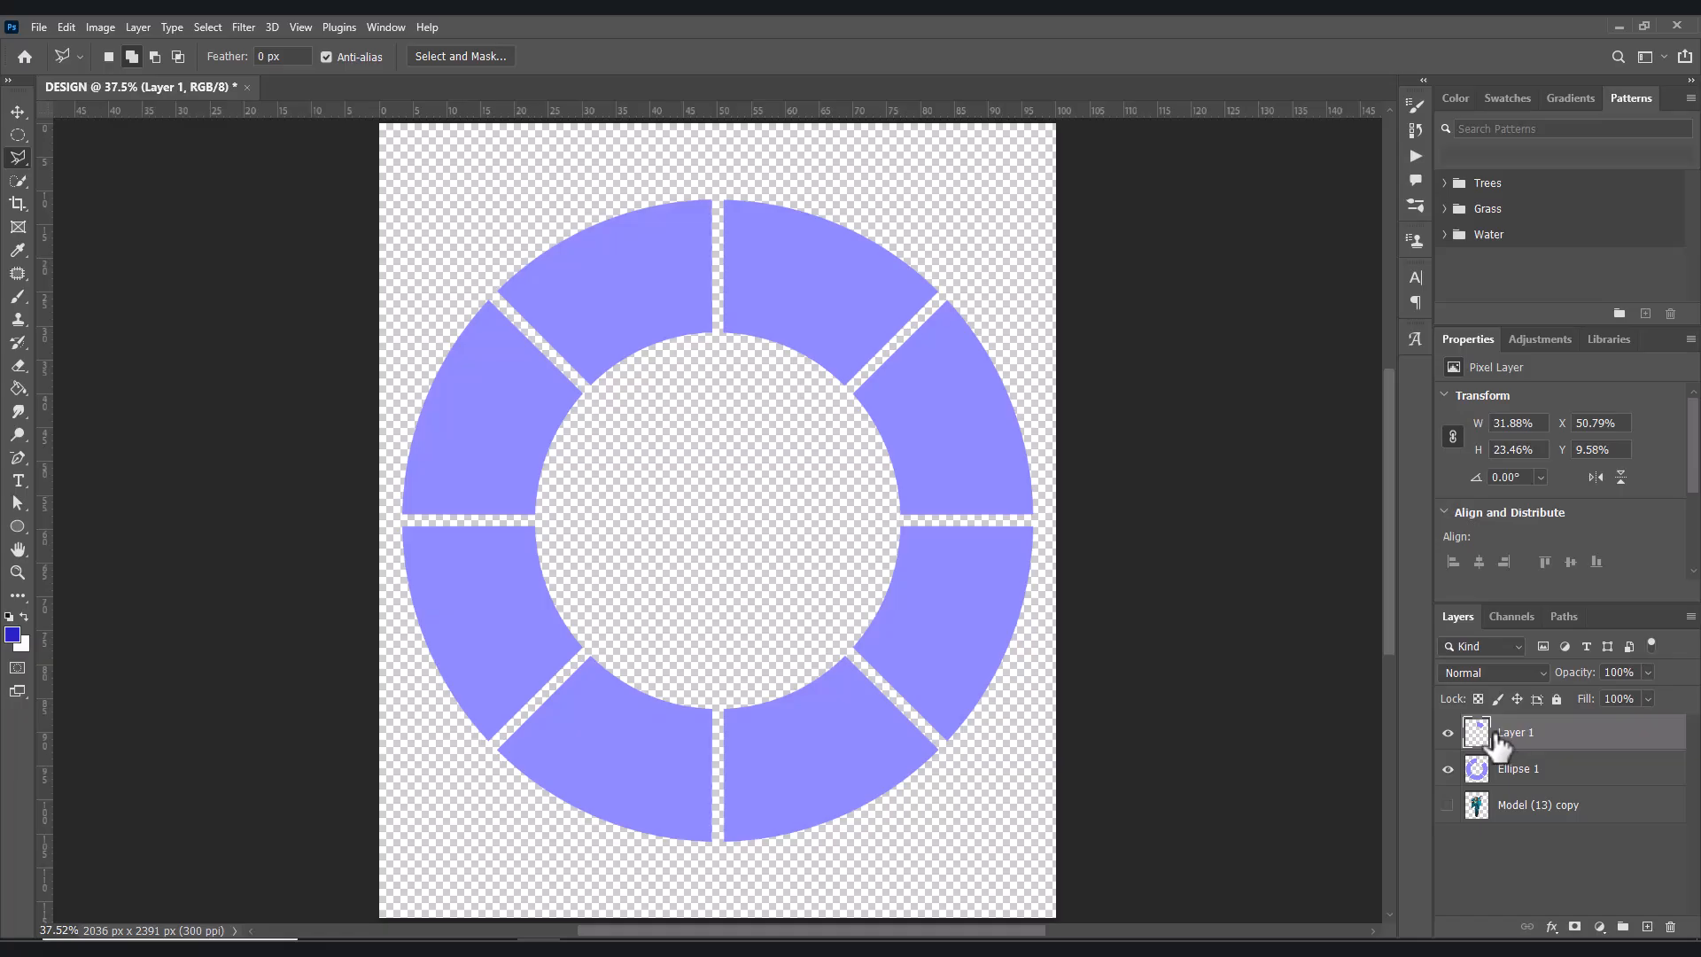
- Outline the second segment clockwise from the top on Ellipse 1 and cut it to its own layer
click(1508, 773)
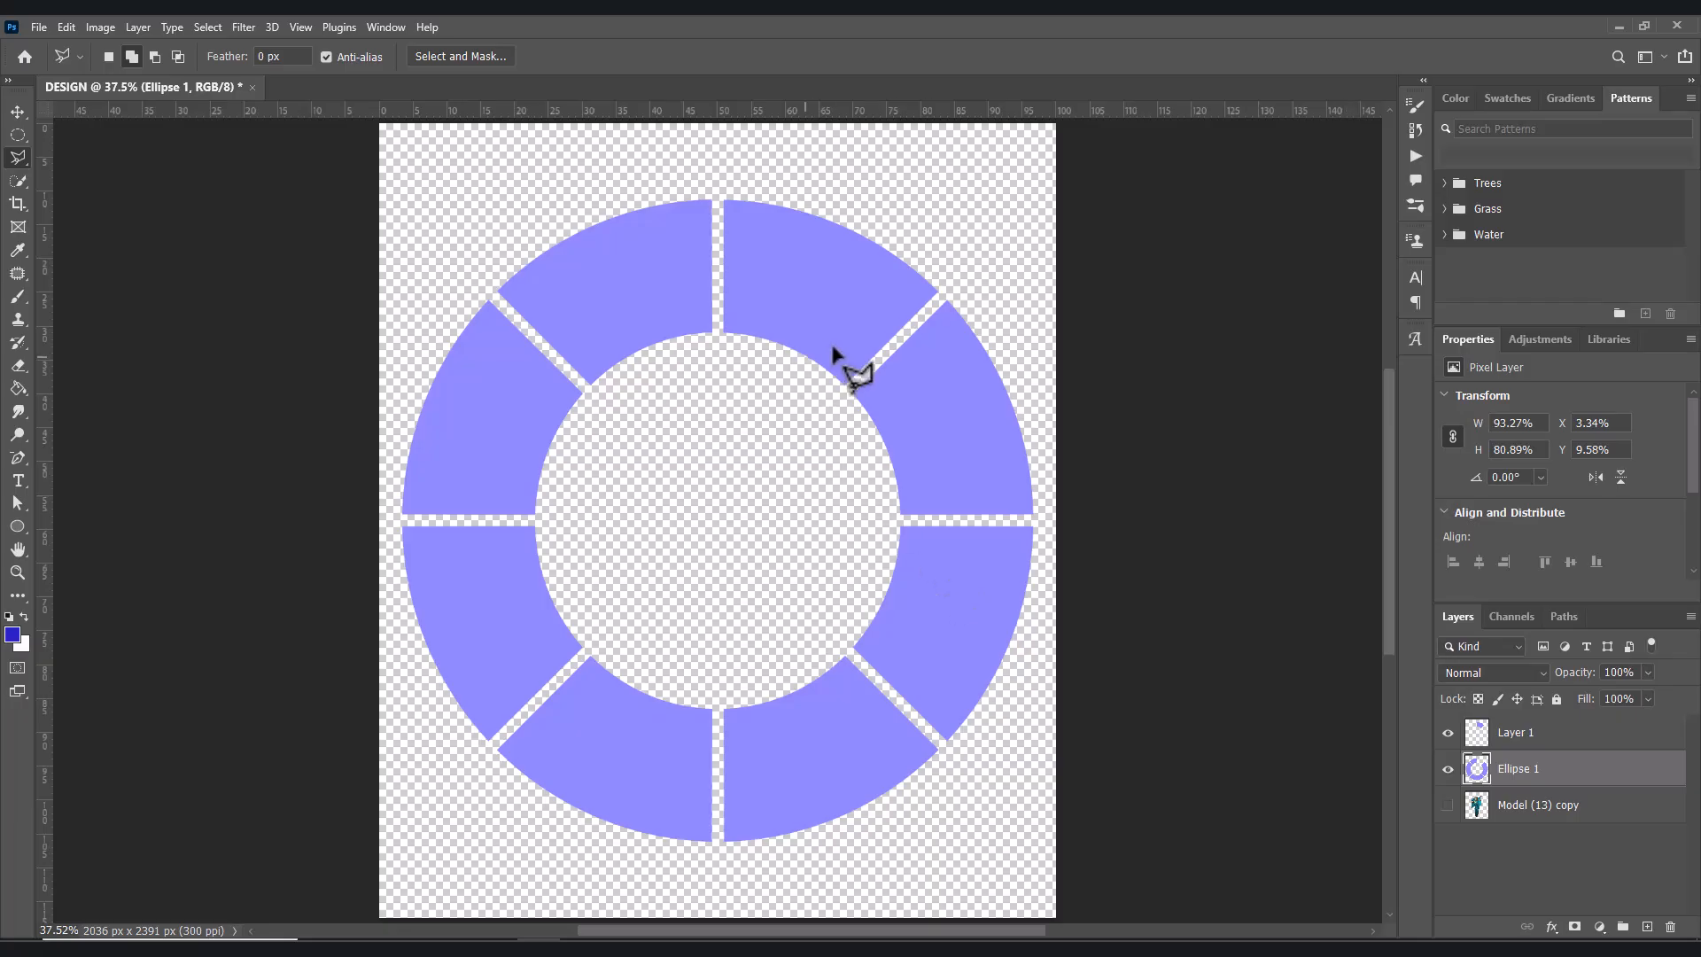
click(965, 277)
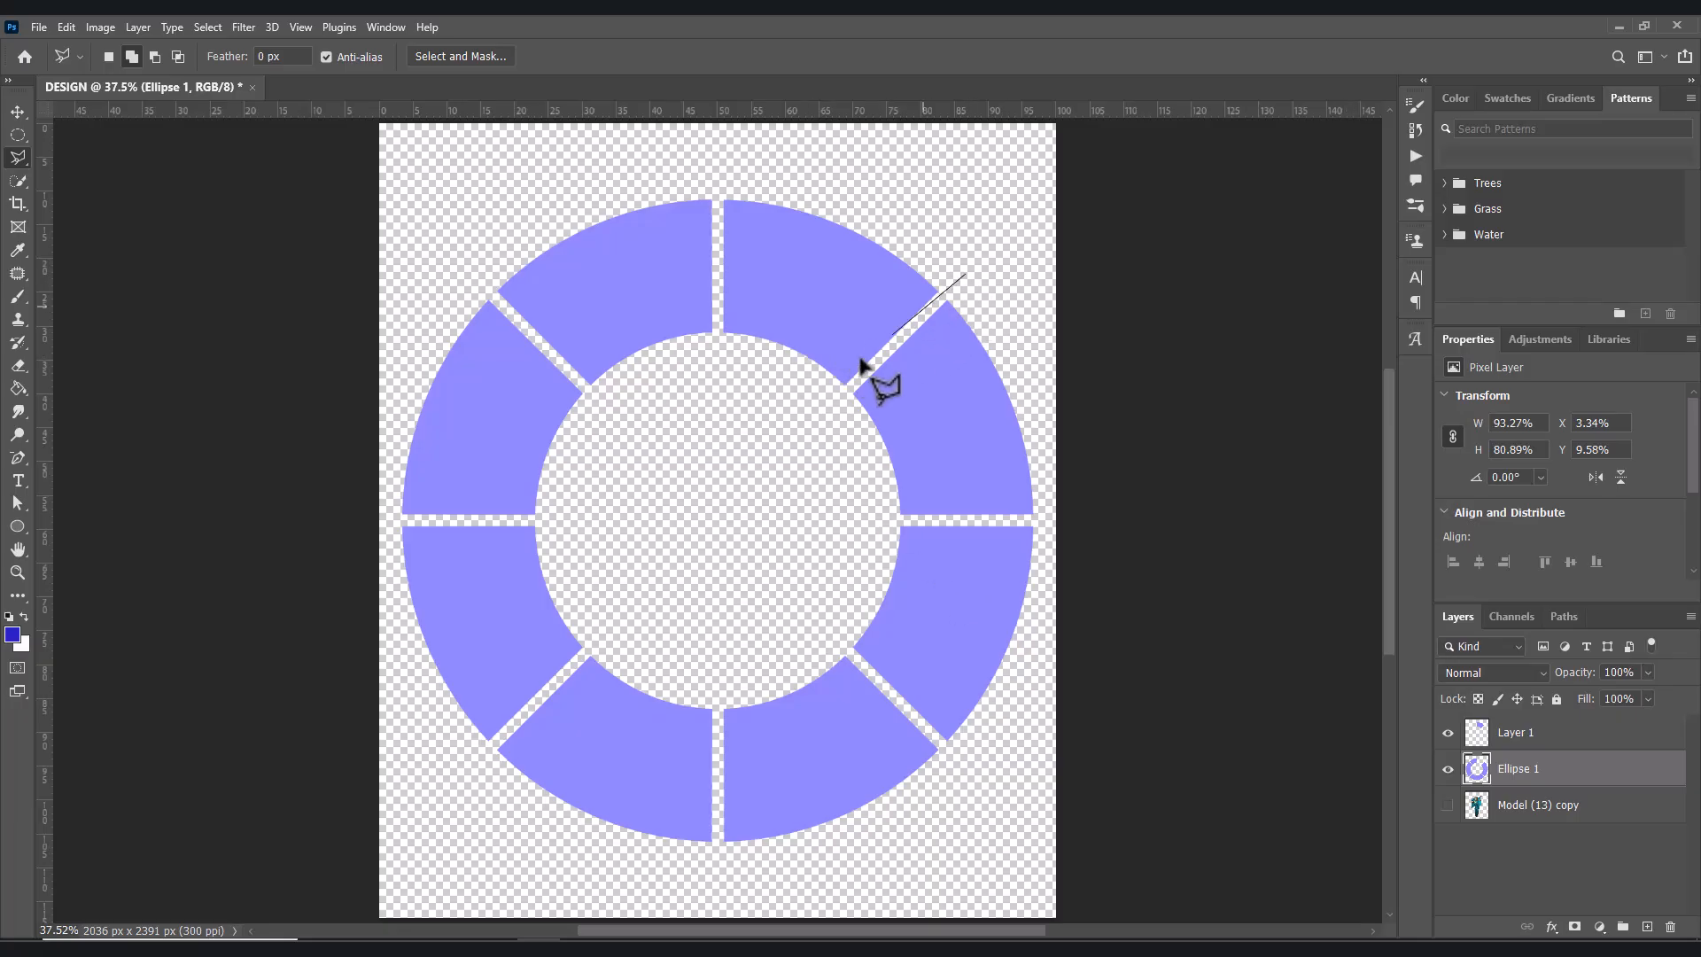
click(824, 413)
click(877, 520)
click(1043, 520)
click(1027, 373)
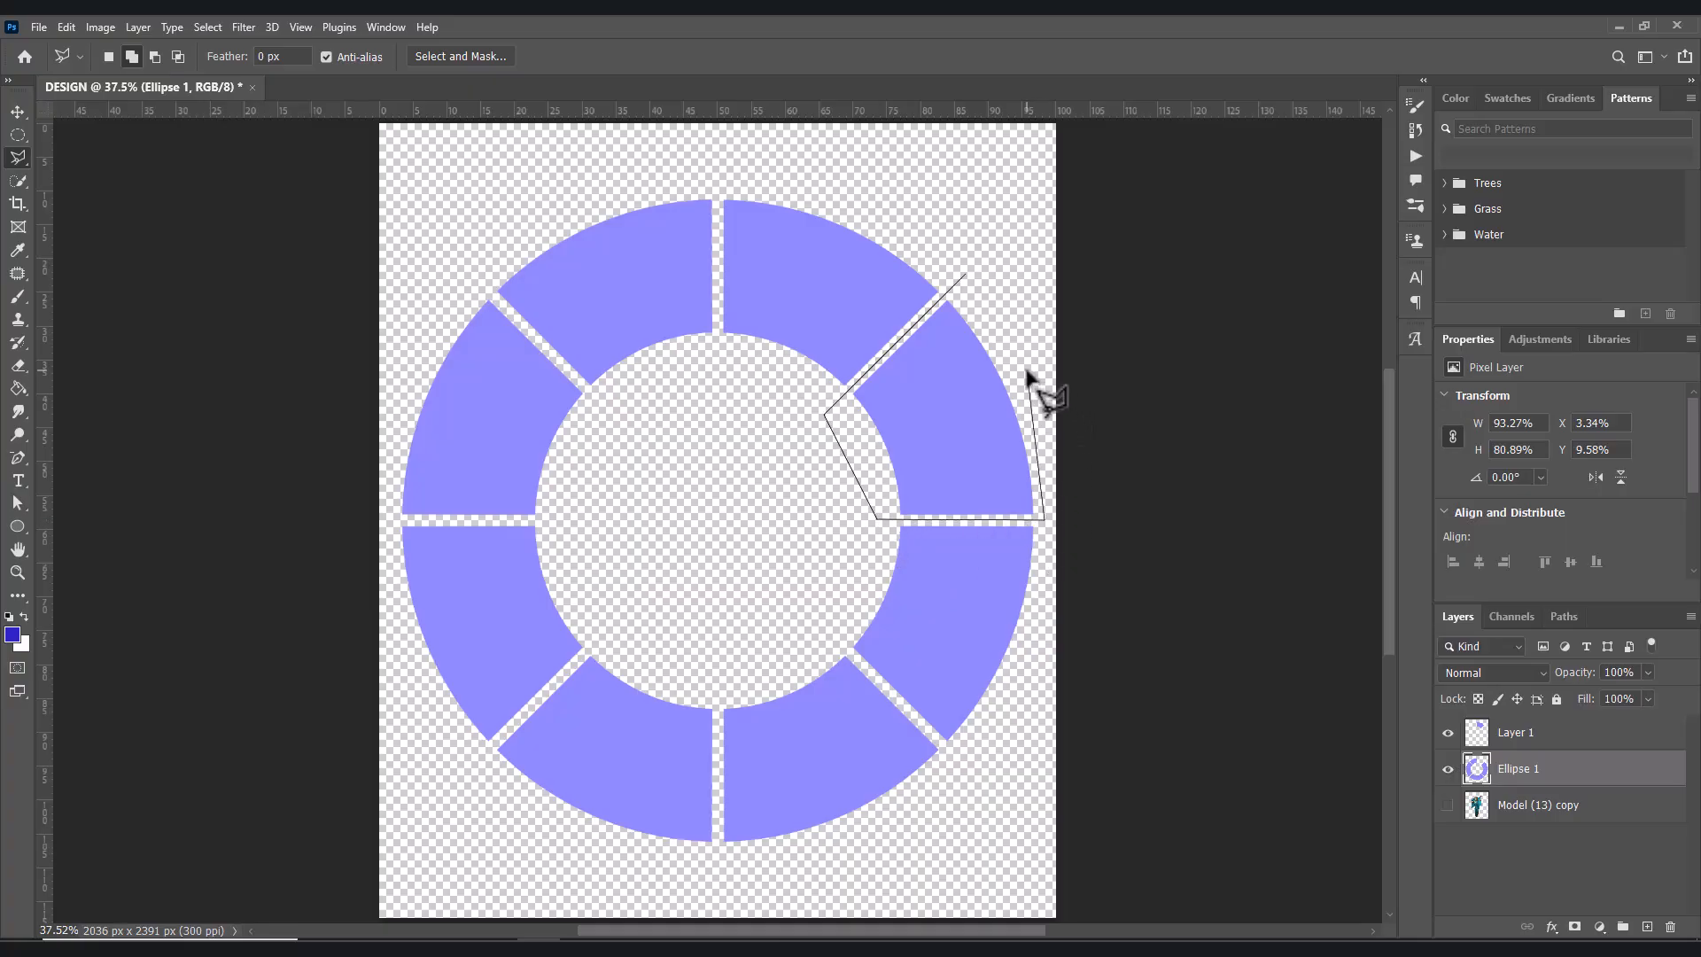
click(967, 278)
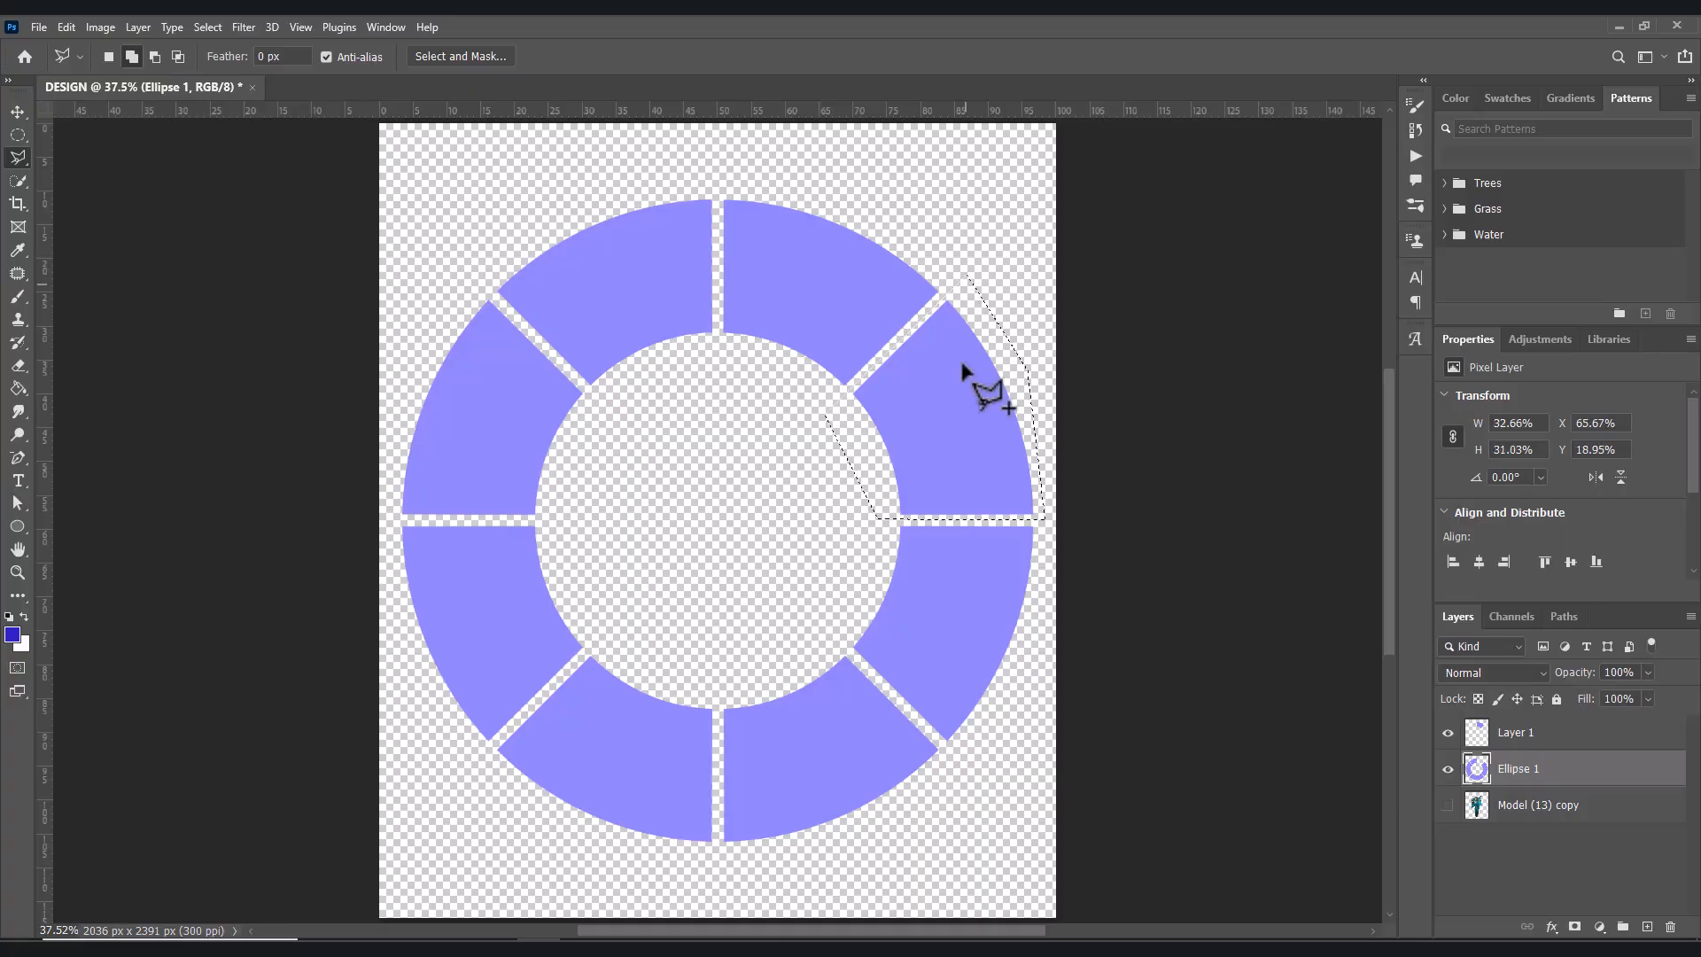
right_click(924, 438)
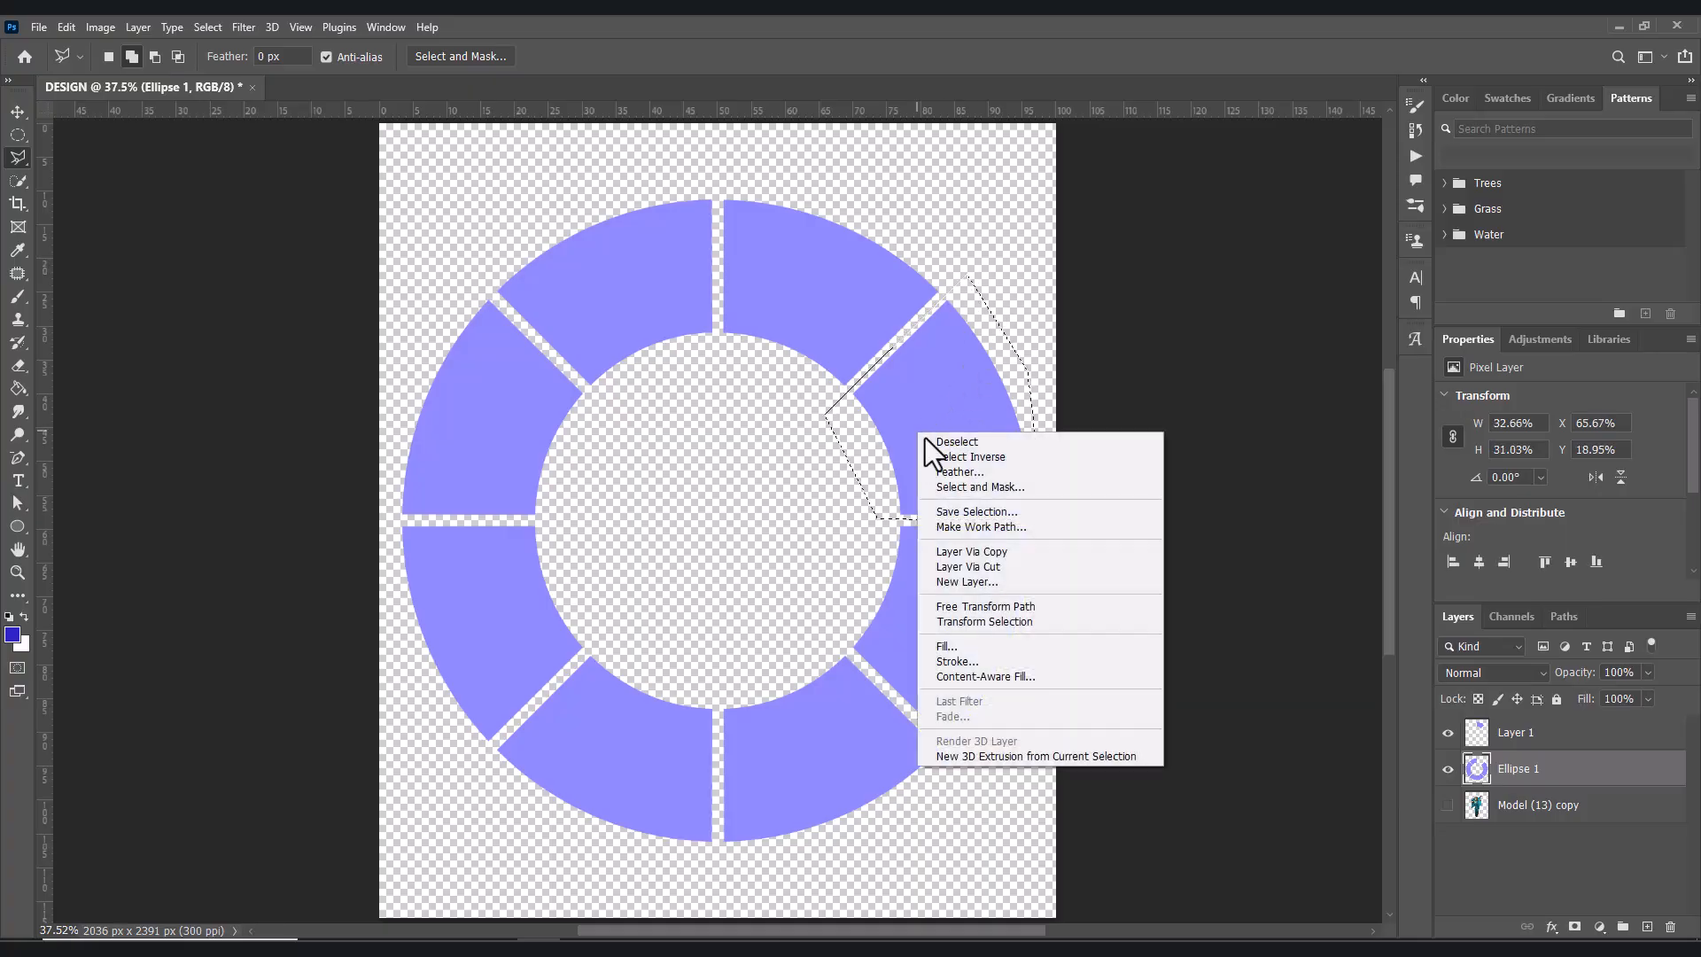
click(964, 566)
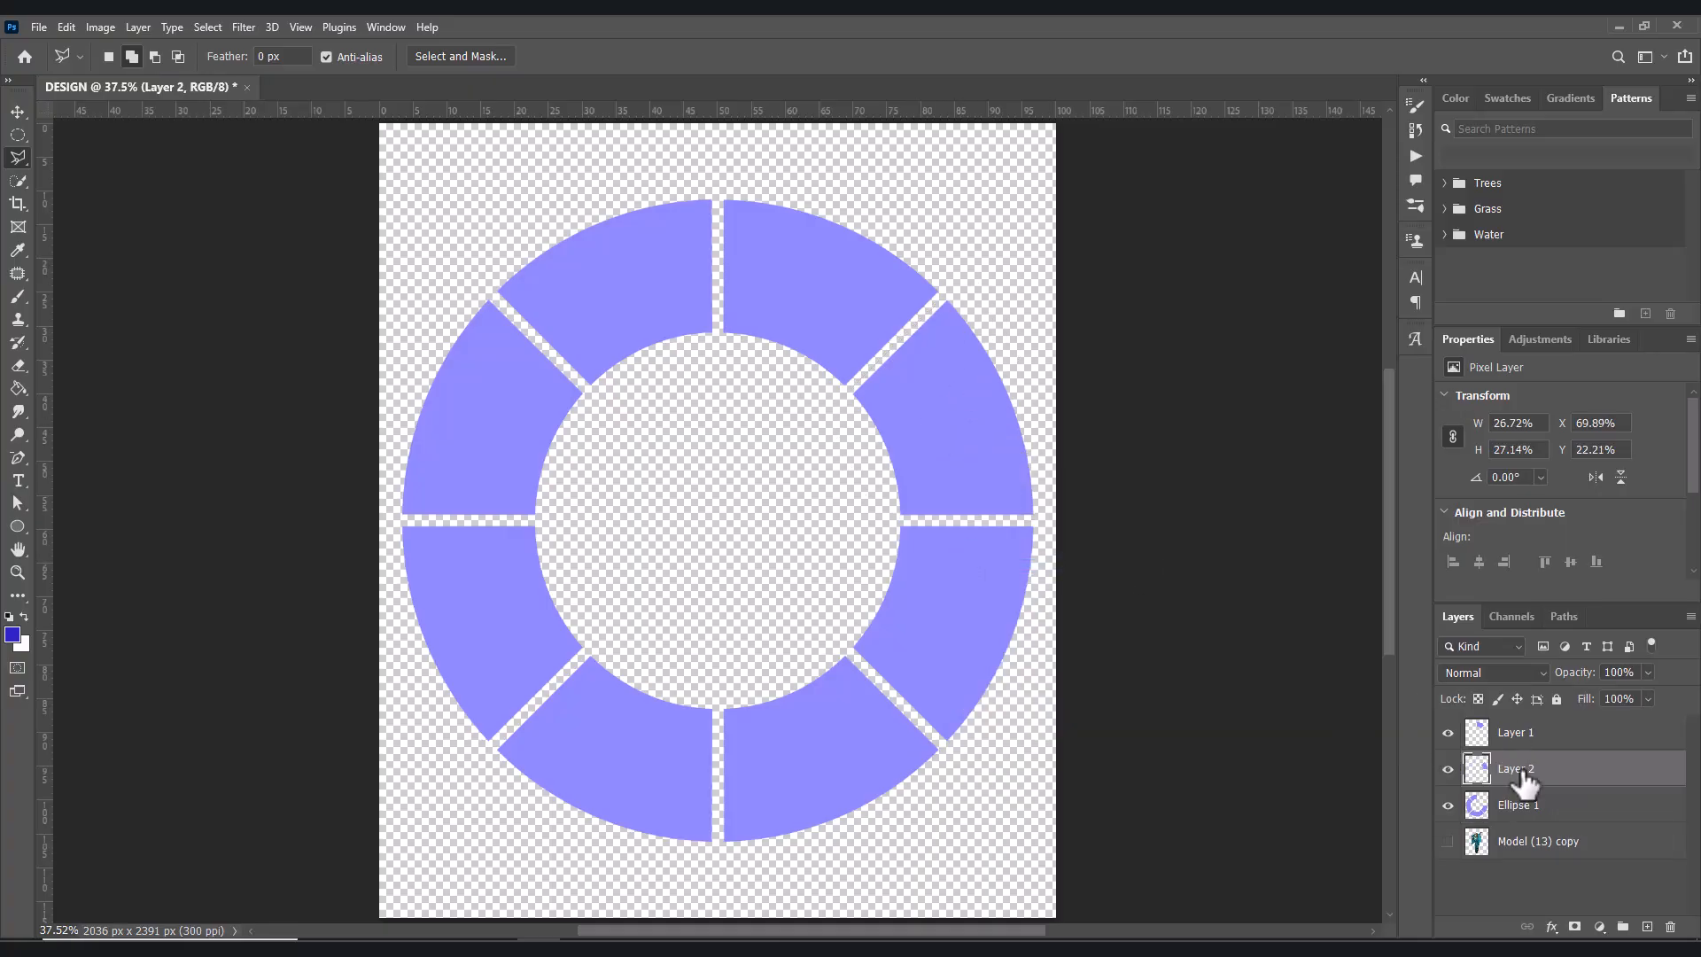
- Toggle the visibility of Layer 1, Layer 2 and Ellipse 1 to check both separated segments
click(1447, 733)
click(1447, 733)
click(1448, 769)
click(1448, 769)
click(1448, 805)
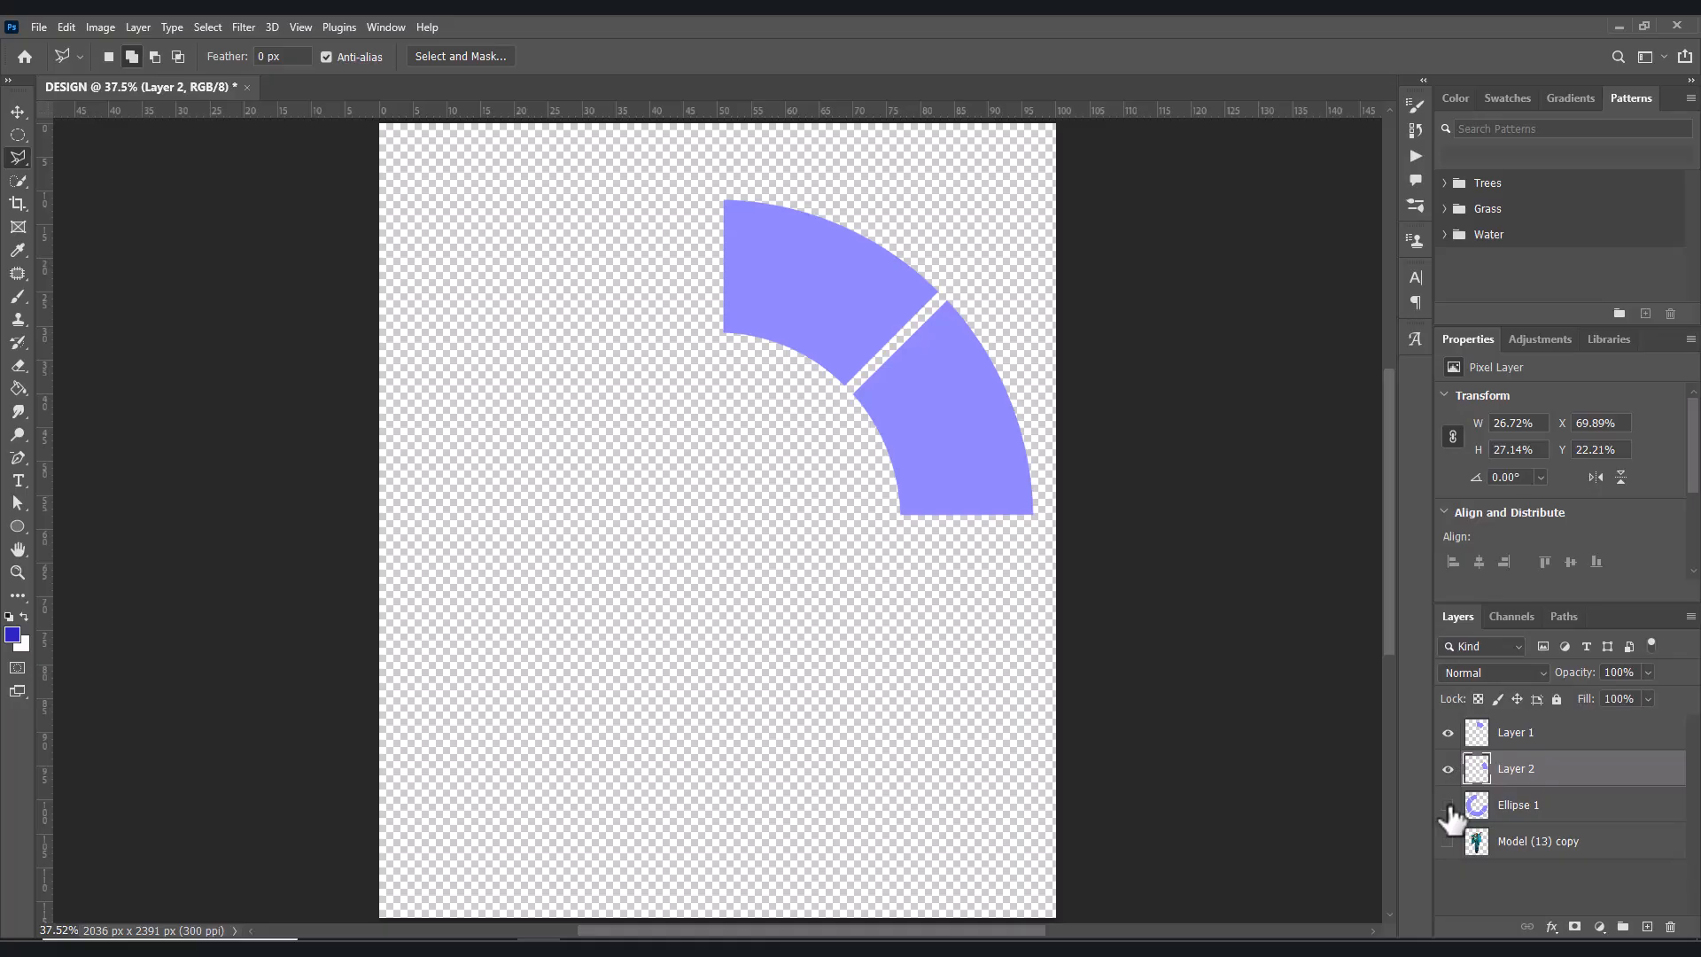
click(1447, 805)
- Outline the third segment clockwise on Ellipse 1, just below the right horizontal gap, and cut it to its own layer
click(1509, 806)
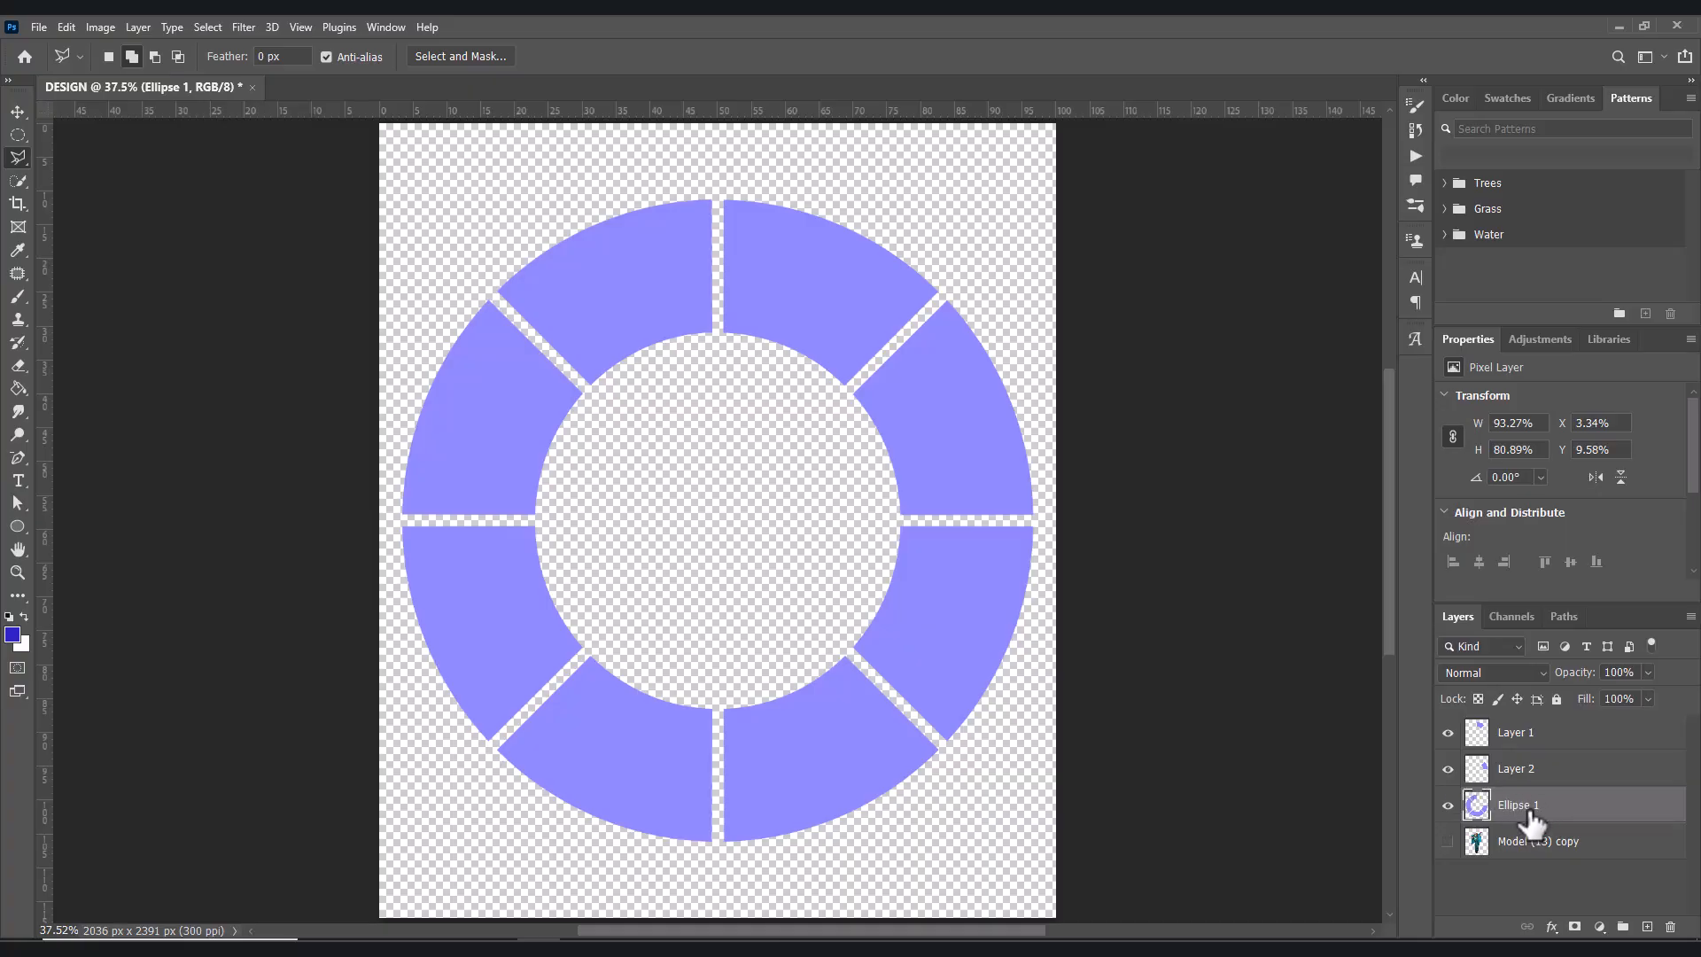
click(1038, 521)
click(859, 521)
click(831, 629)
click(992, 806)
click(1039, 521)
right_click(934, 612)
click(979, 721)
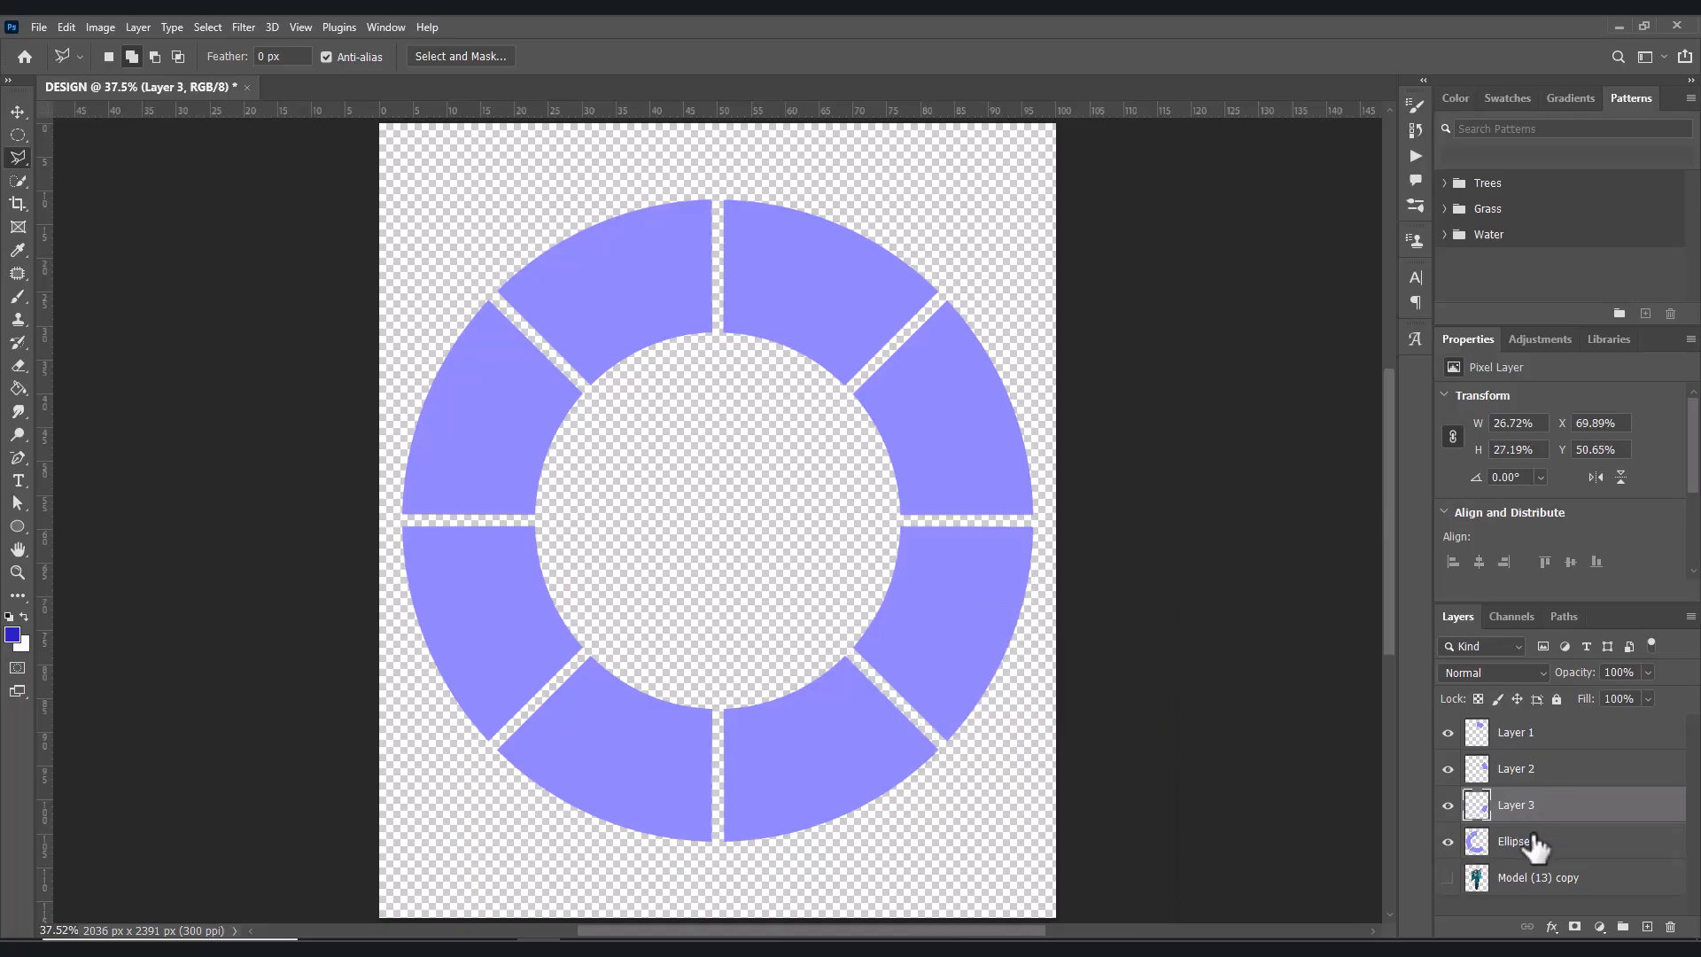
- Outline the fourth segment clockwise on Ellipse 1, right of the bottom vertical gap, and cut it to its own layer
click(957, 757)
click(836, 640)
click(716, 695)
click(709, 864)
click(957, 758)
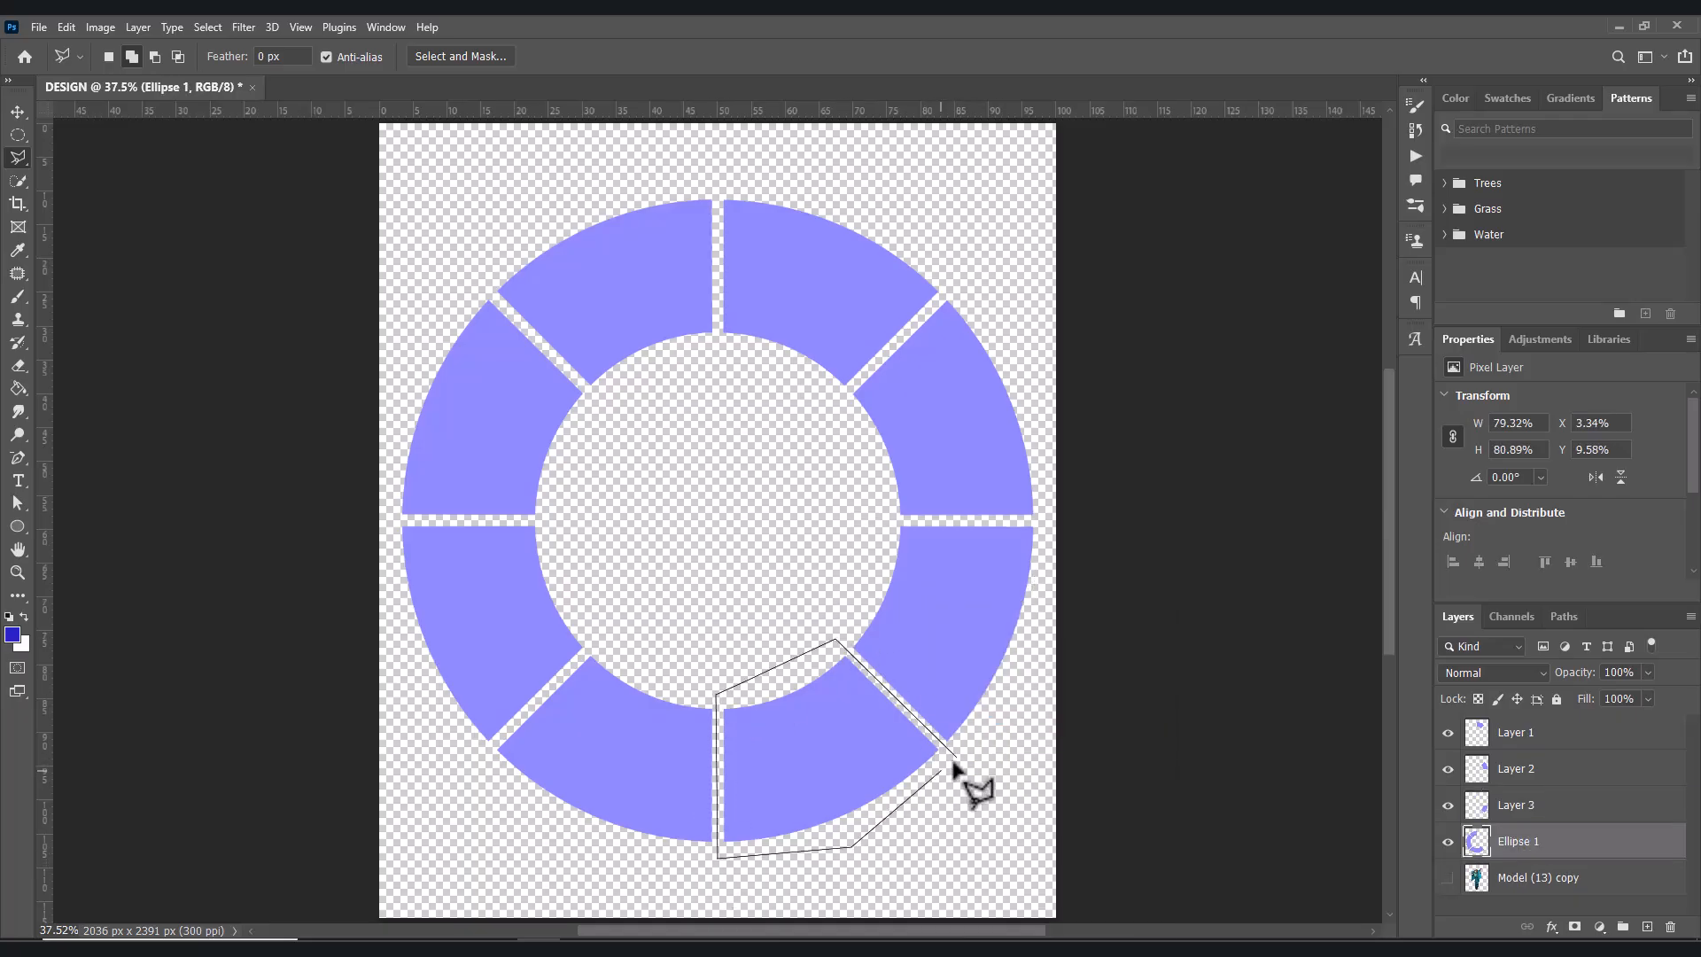
right_click(841, 400)
click(916, 563)
- Outline the fifth segment clockwise on Ellipse 1, left of the bottom vertical gap, and cut it to its own layer
click(722, 680)
click(594, 638)
click(476, 760)
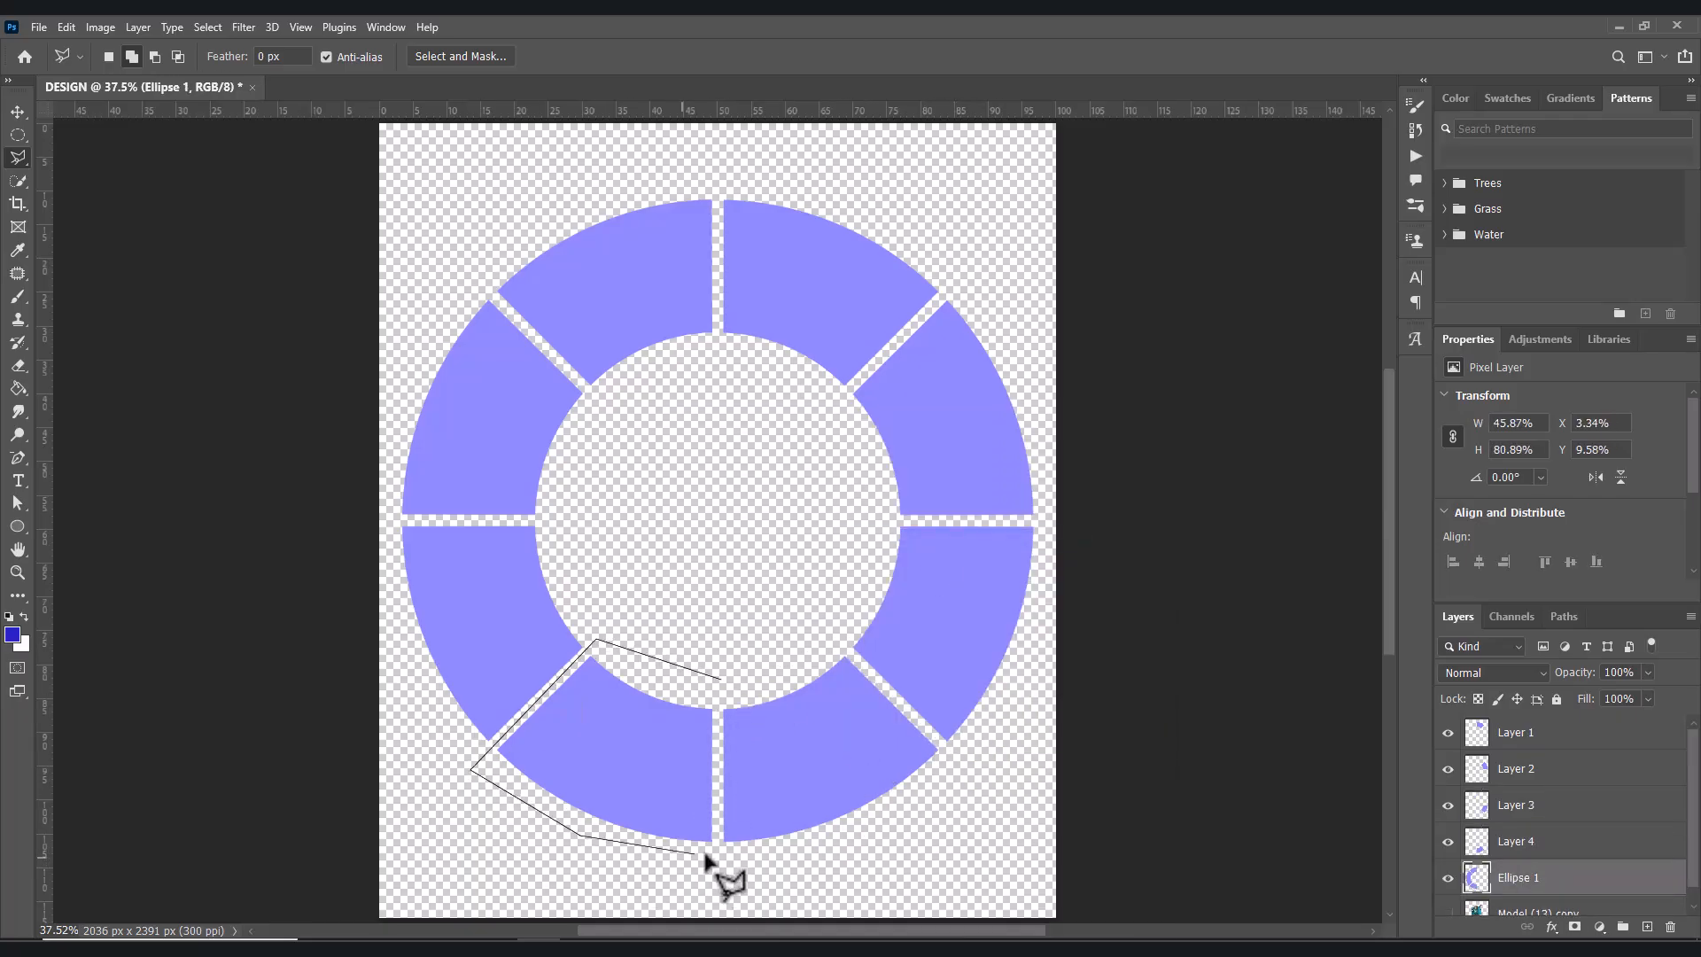
click(714, 856)
click(722, 682)
right_click(720, 700)
click(699, 566)
- Outline the sixth segment clockwise on Ellipse 1, just below the left horizontal gap, and cut it to its own layer
scroll(1530, 886, down, 1)
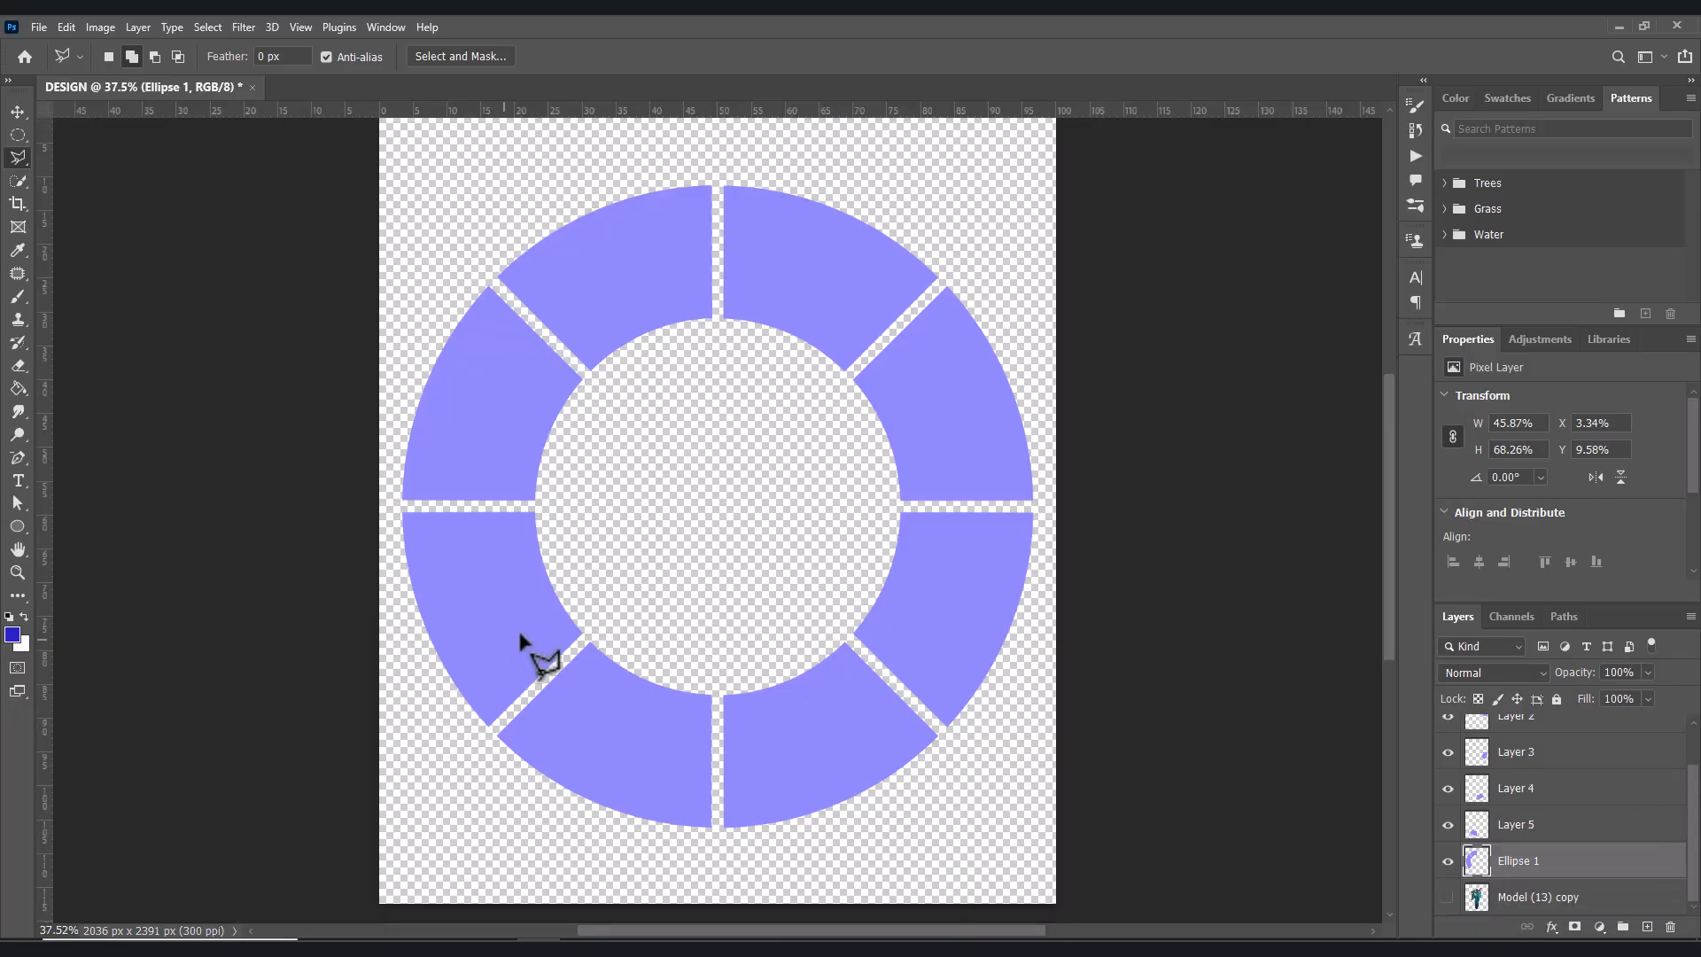
click(598, 632)
click(549, 506)
click(395, 507)
click(405, 645)
click(471, 733)
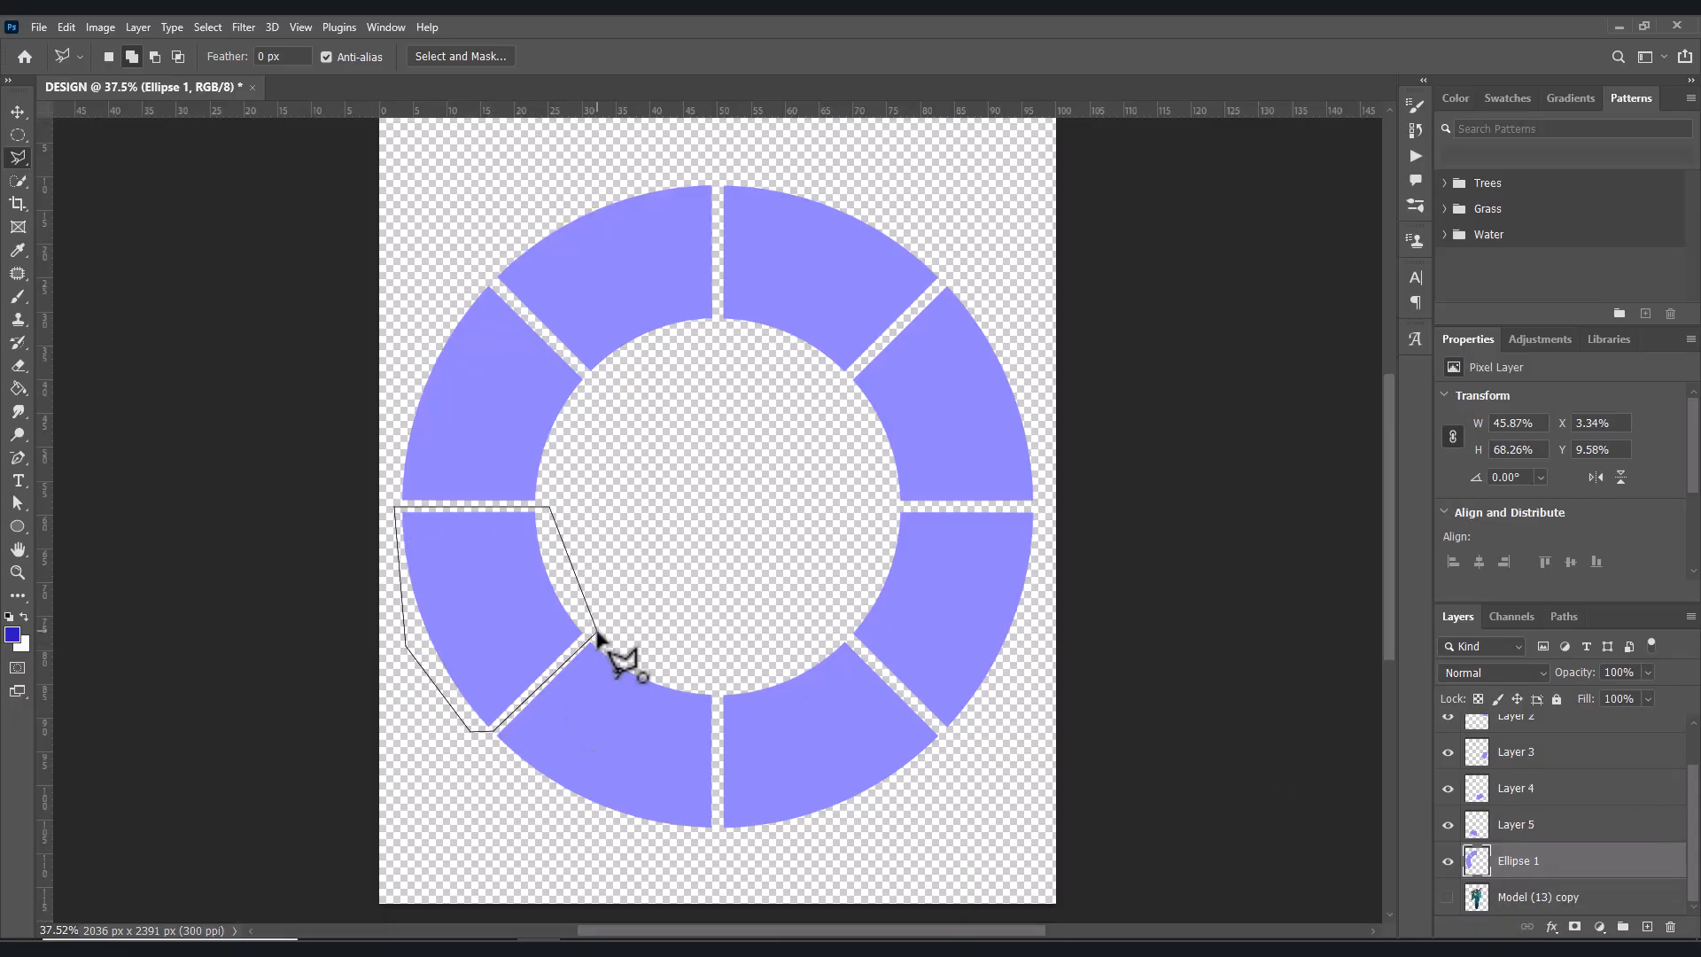
click(599, 633)
right_click(498, 596)
click(557, 710)
- Outline the seventh segment clockwise on Ellipse 1, just above the left horizontal gap, and cut it to its own layer
click(1532, 897)
click(549, 504)
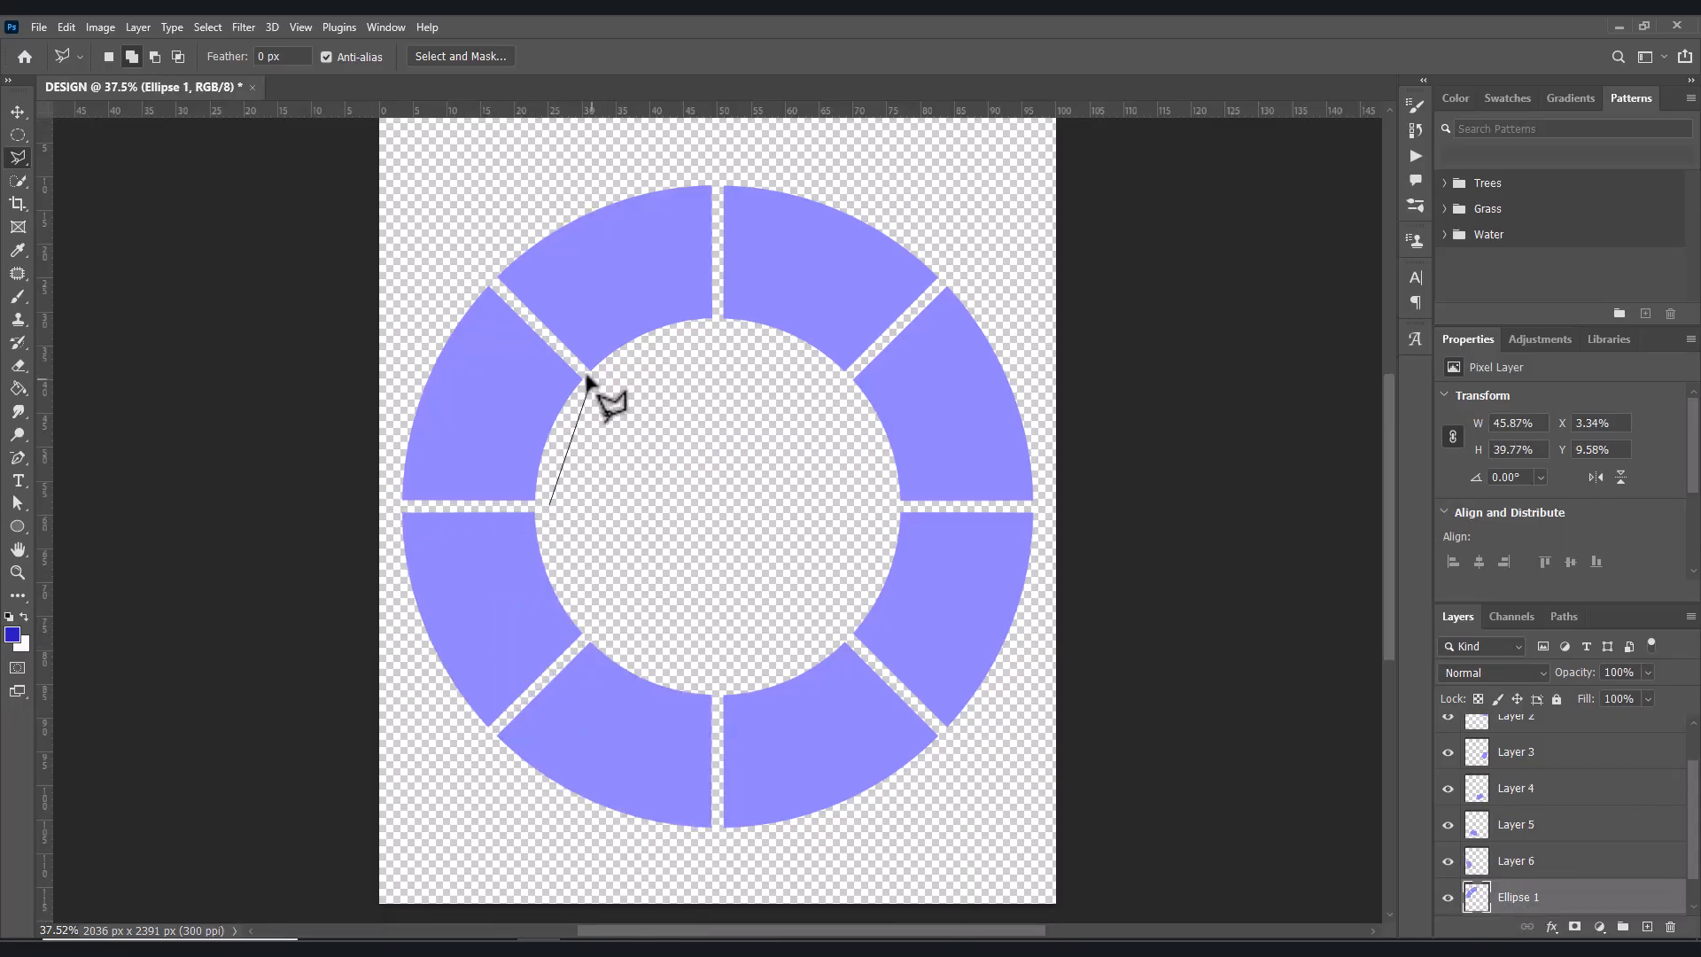
click(591, 381)
click(481, 271)
click(430, 316)
click(397, 350)
click(394, 502)
click(549, 504)
right_click(499, 429)
click(545, 562)
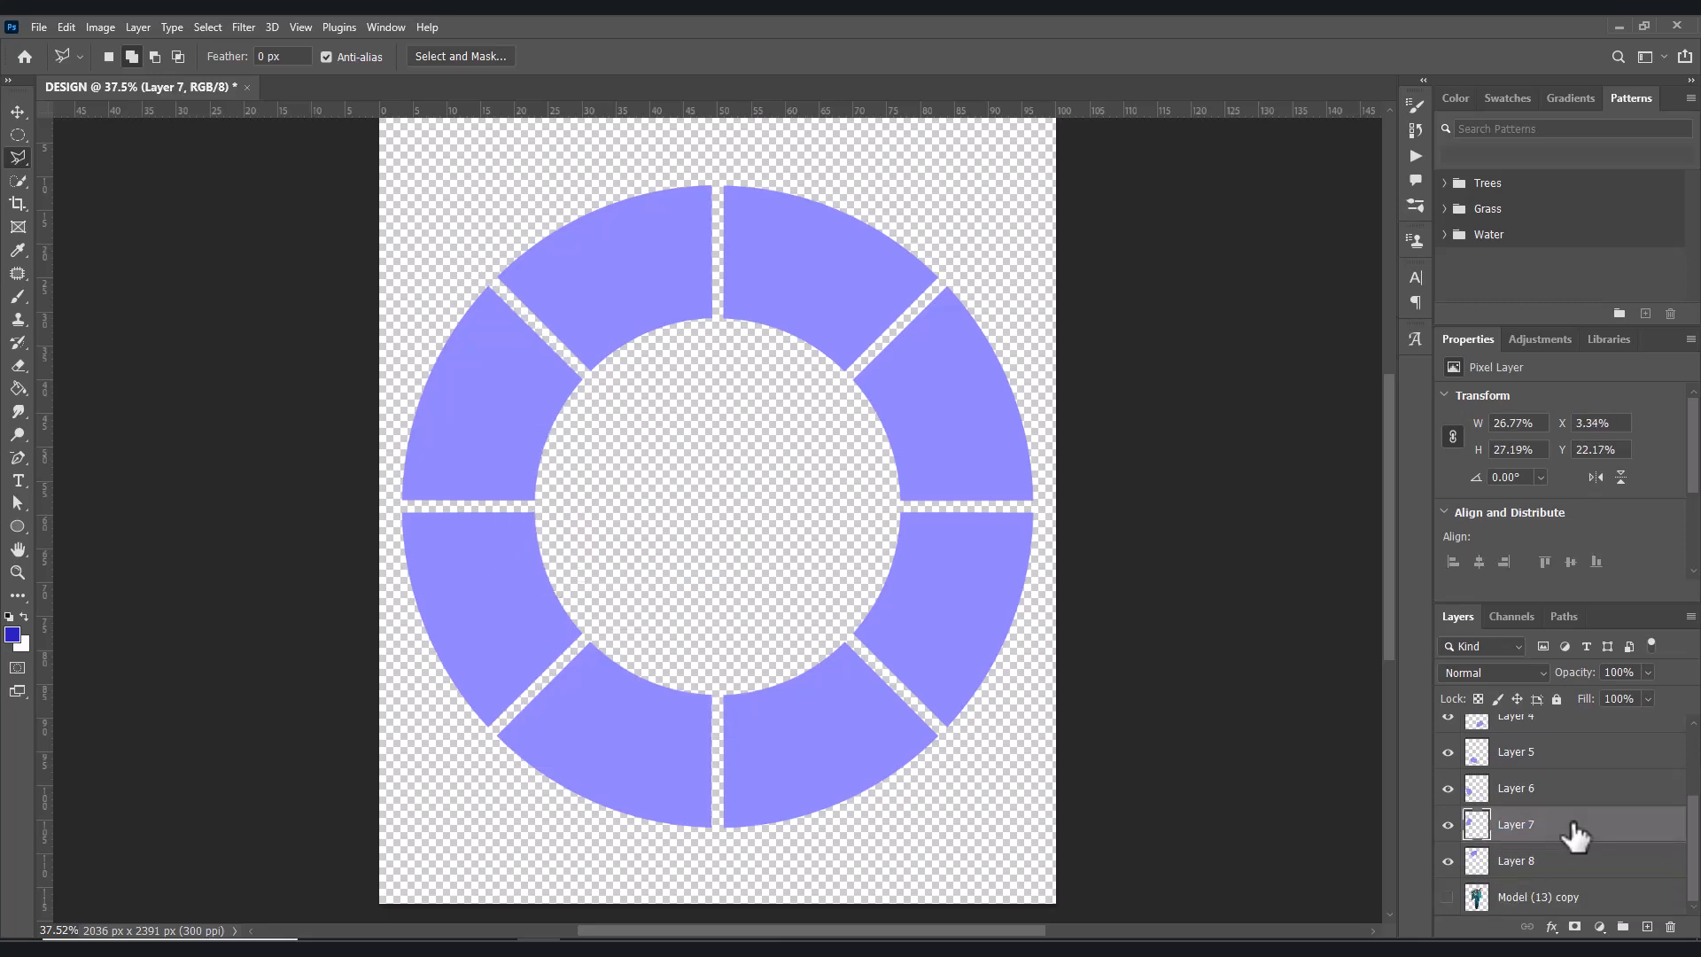
- Toggle the visibility of the segment layers from Layer 1 to Layer 3 to check that each holds one segment
scroll(1578, 824, up, 2)
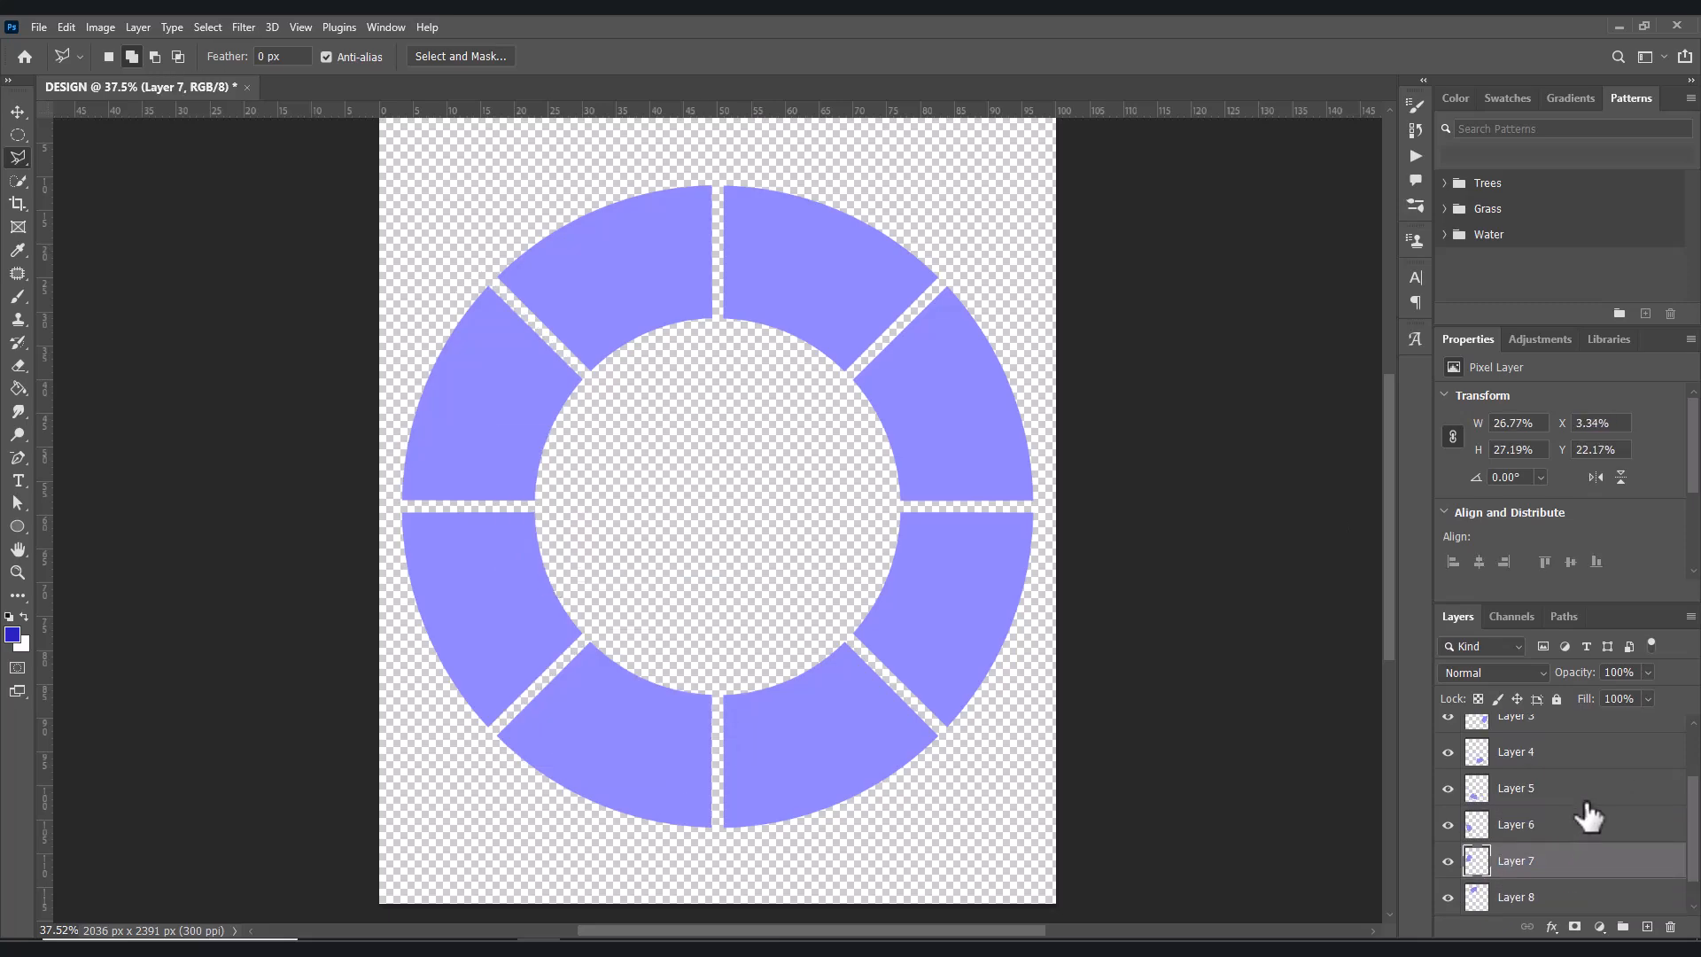
scroll(1578, 811, up, 2)
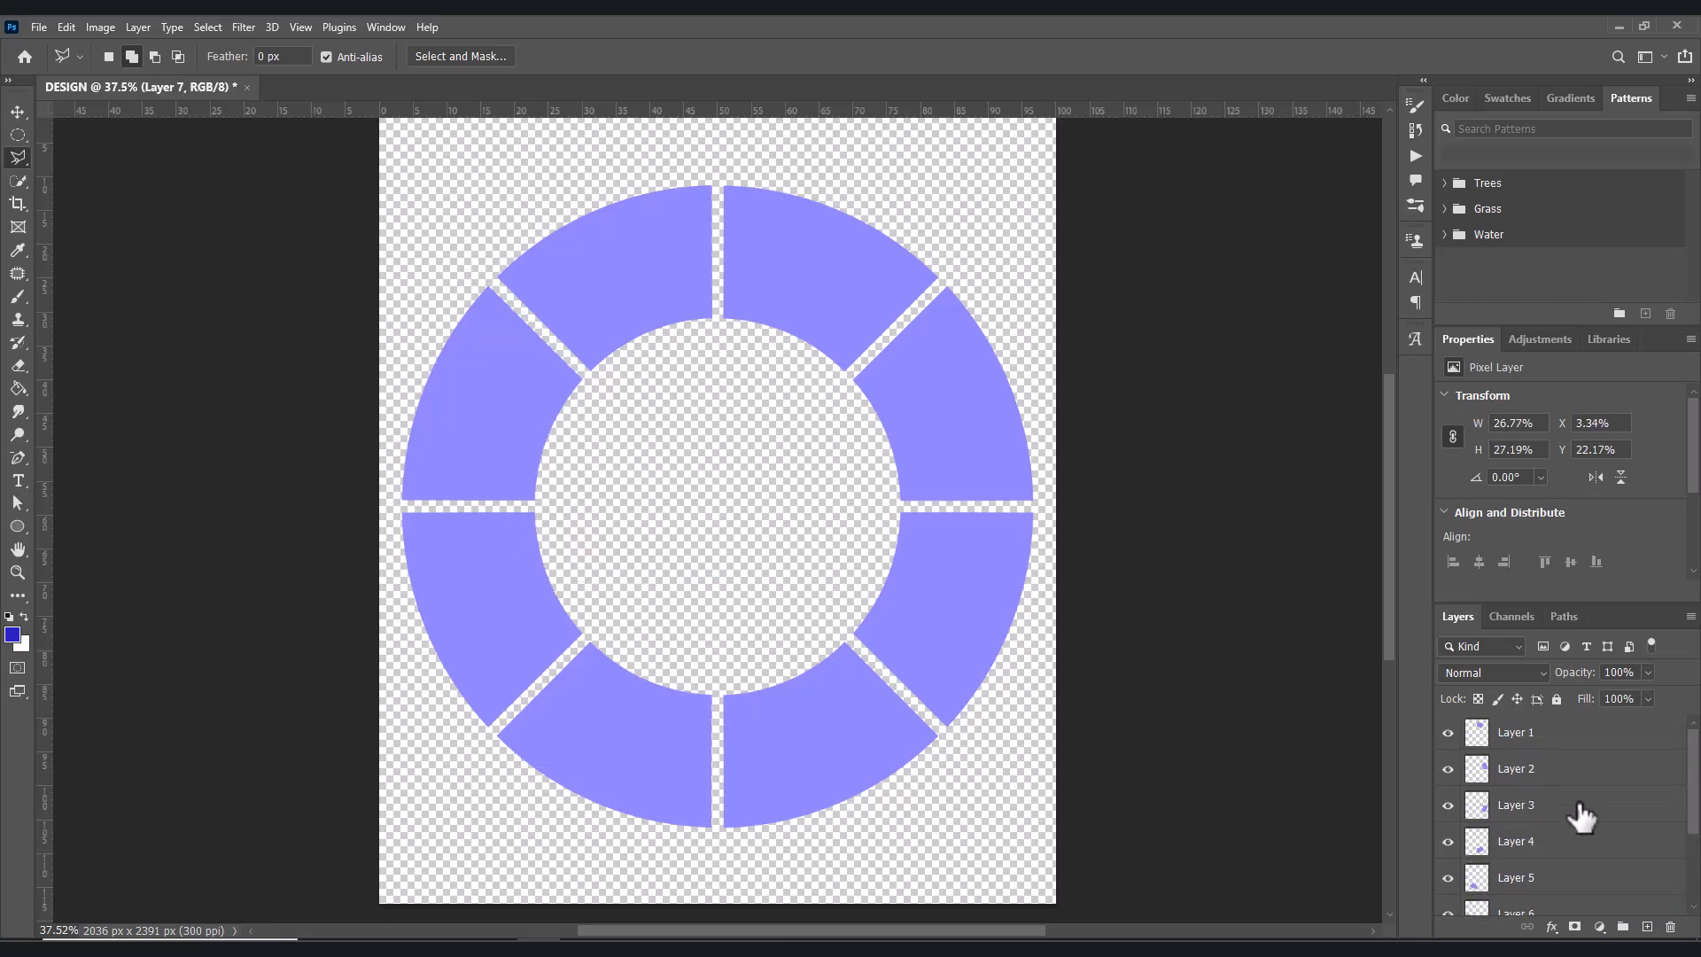
click(1448, 734)
click(1448, 734)
click(1448, 806)
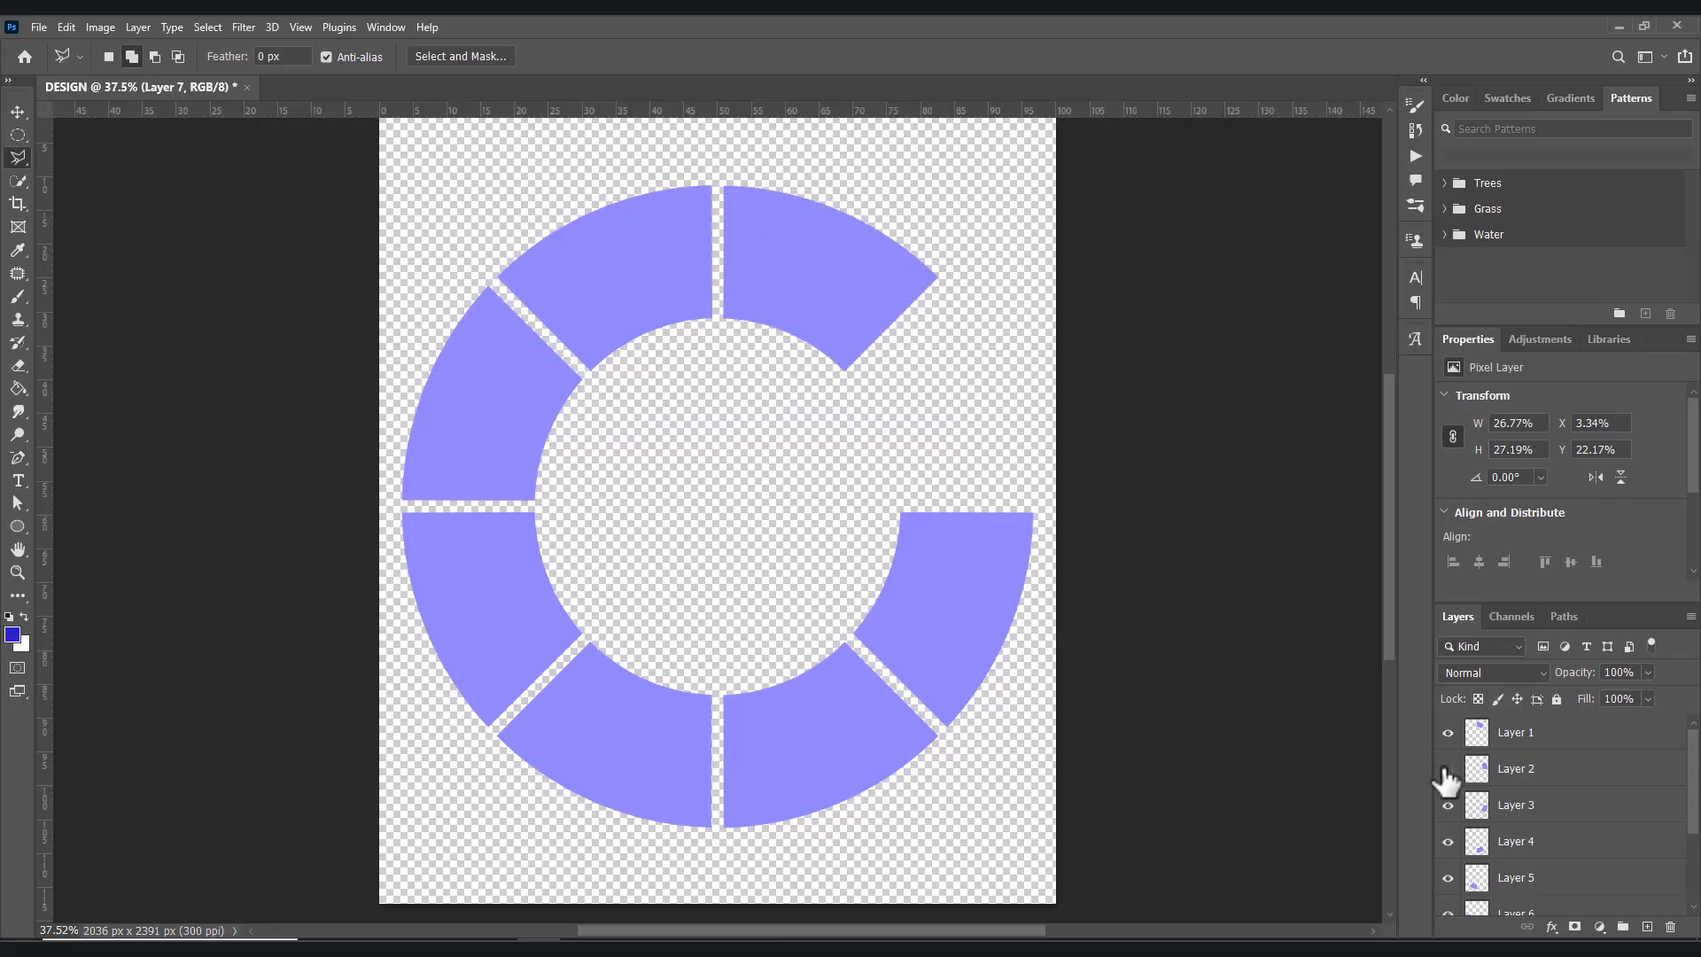
click(1448, 806)
click(1447, 806)
click(1447, 805)
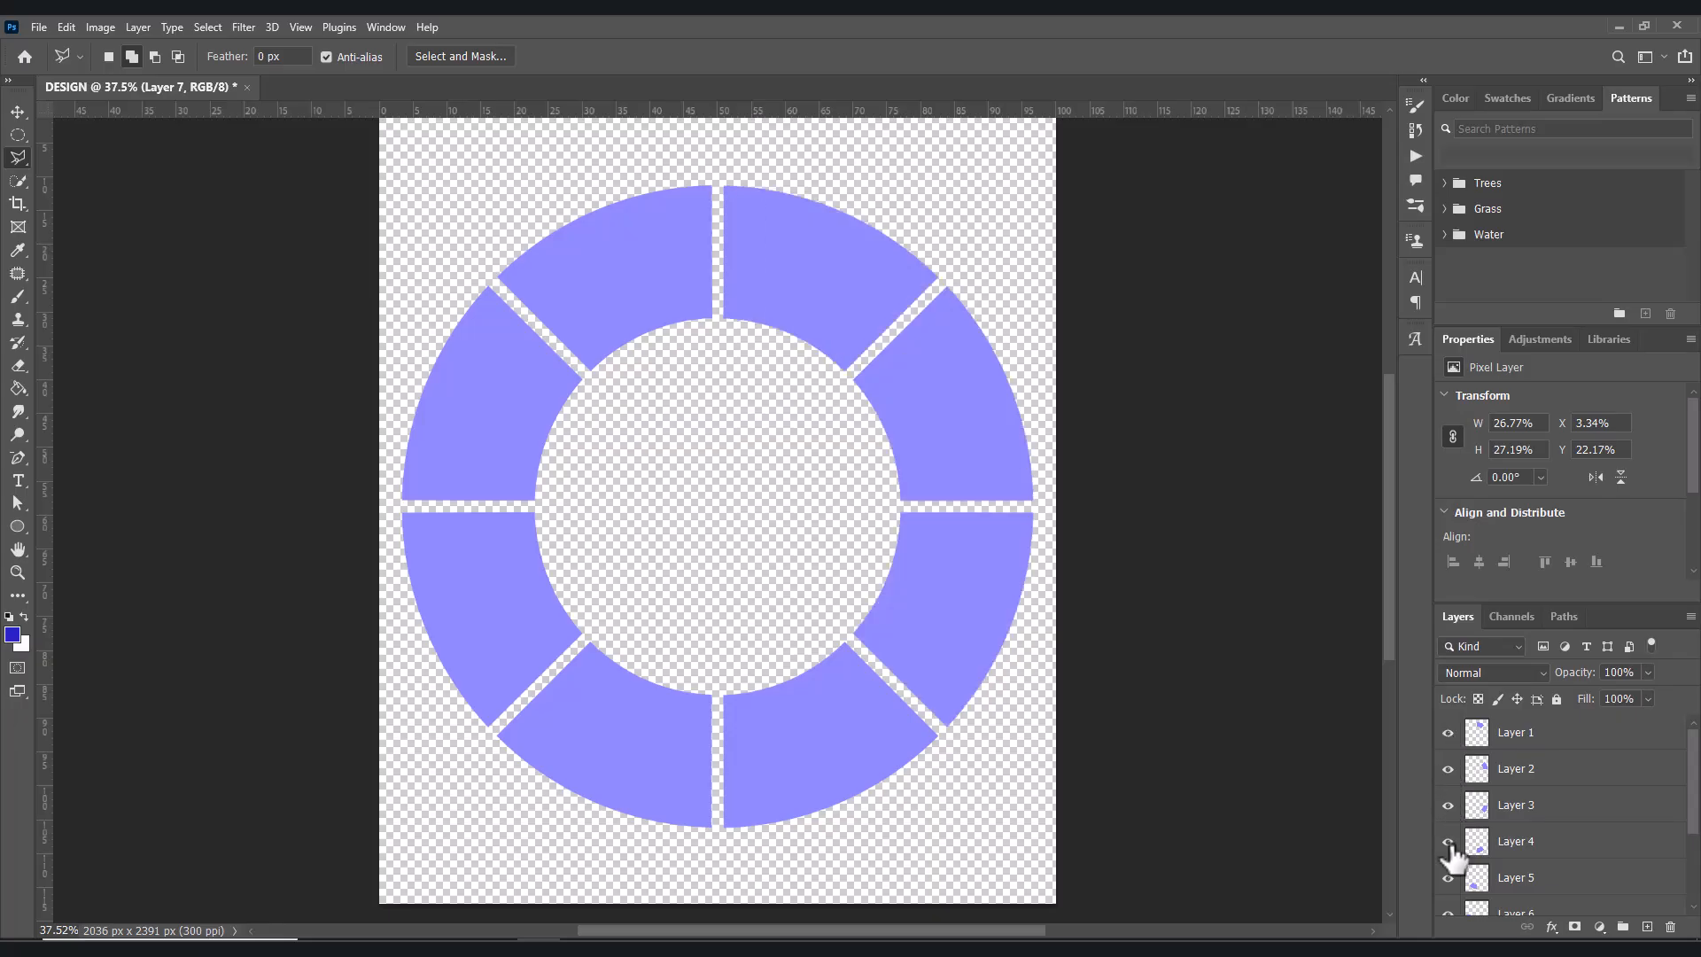
- Toggle the visibility of Layer 4, Layer 7 and Layer 8 to check that each holds one ring segment
click(1448, 842)
click(1448, 842)
scroll(1453, 849, down, 2)
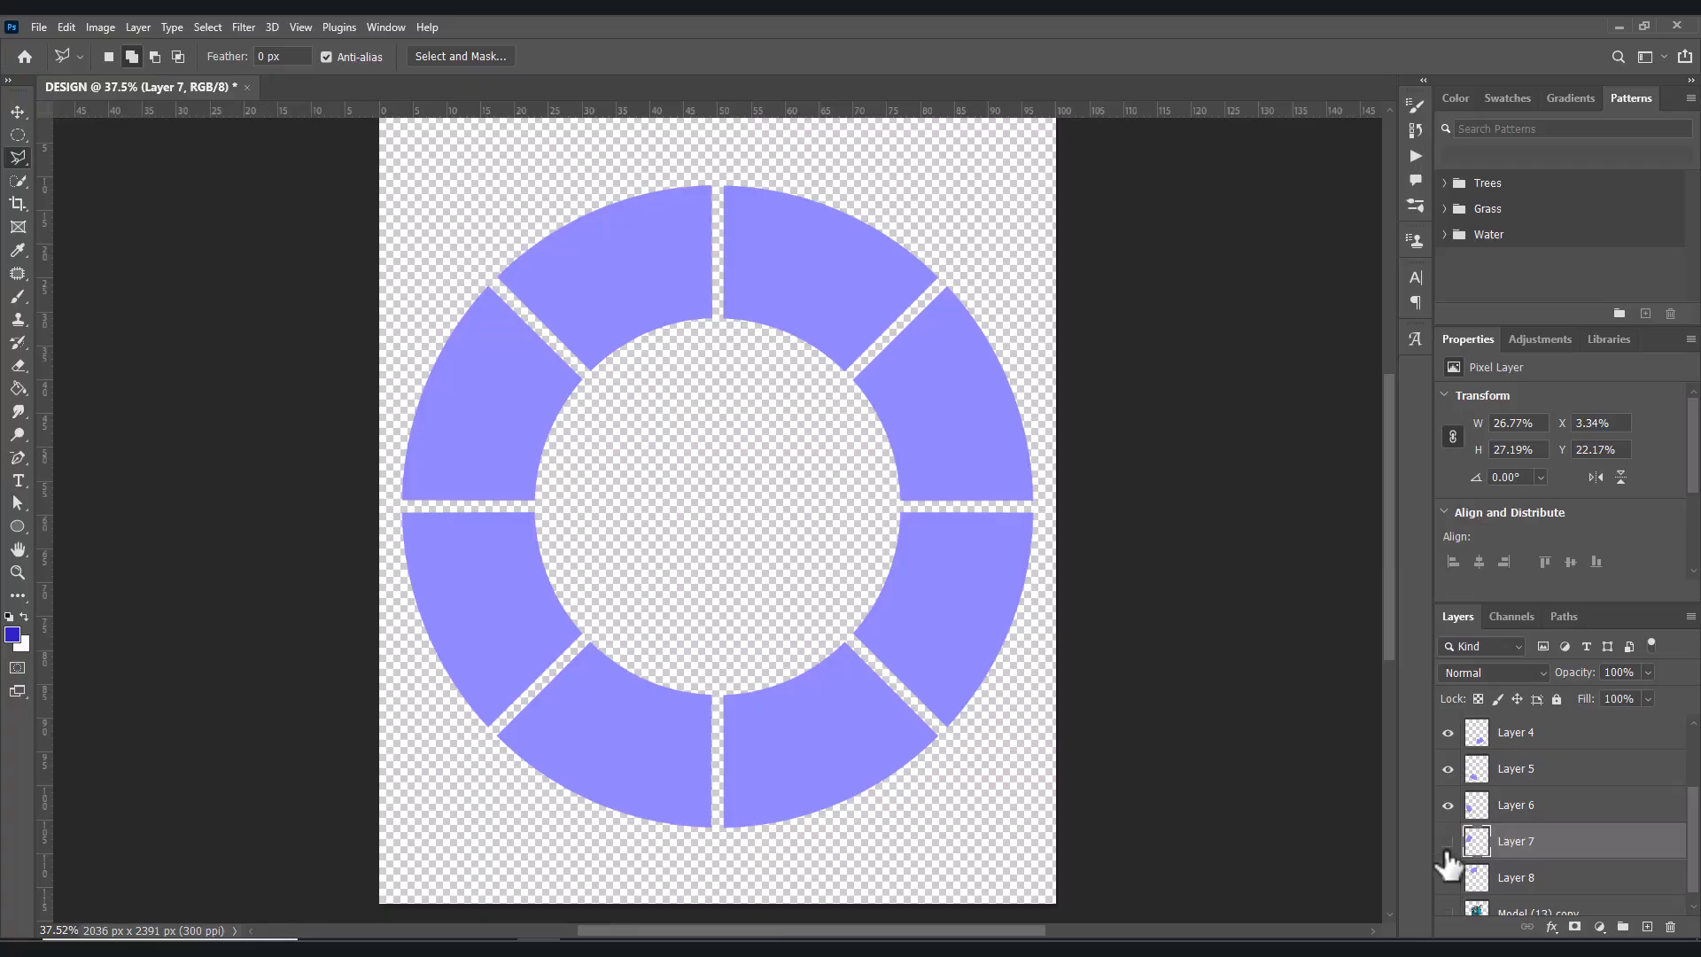
click(1448, 841)
click(1448, 841)
click(1448, 877)
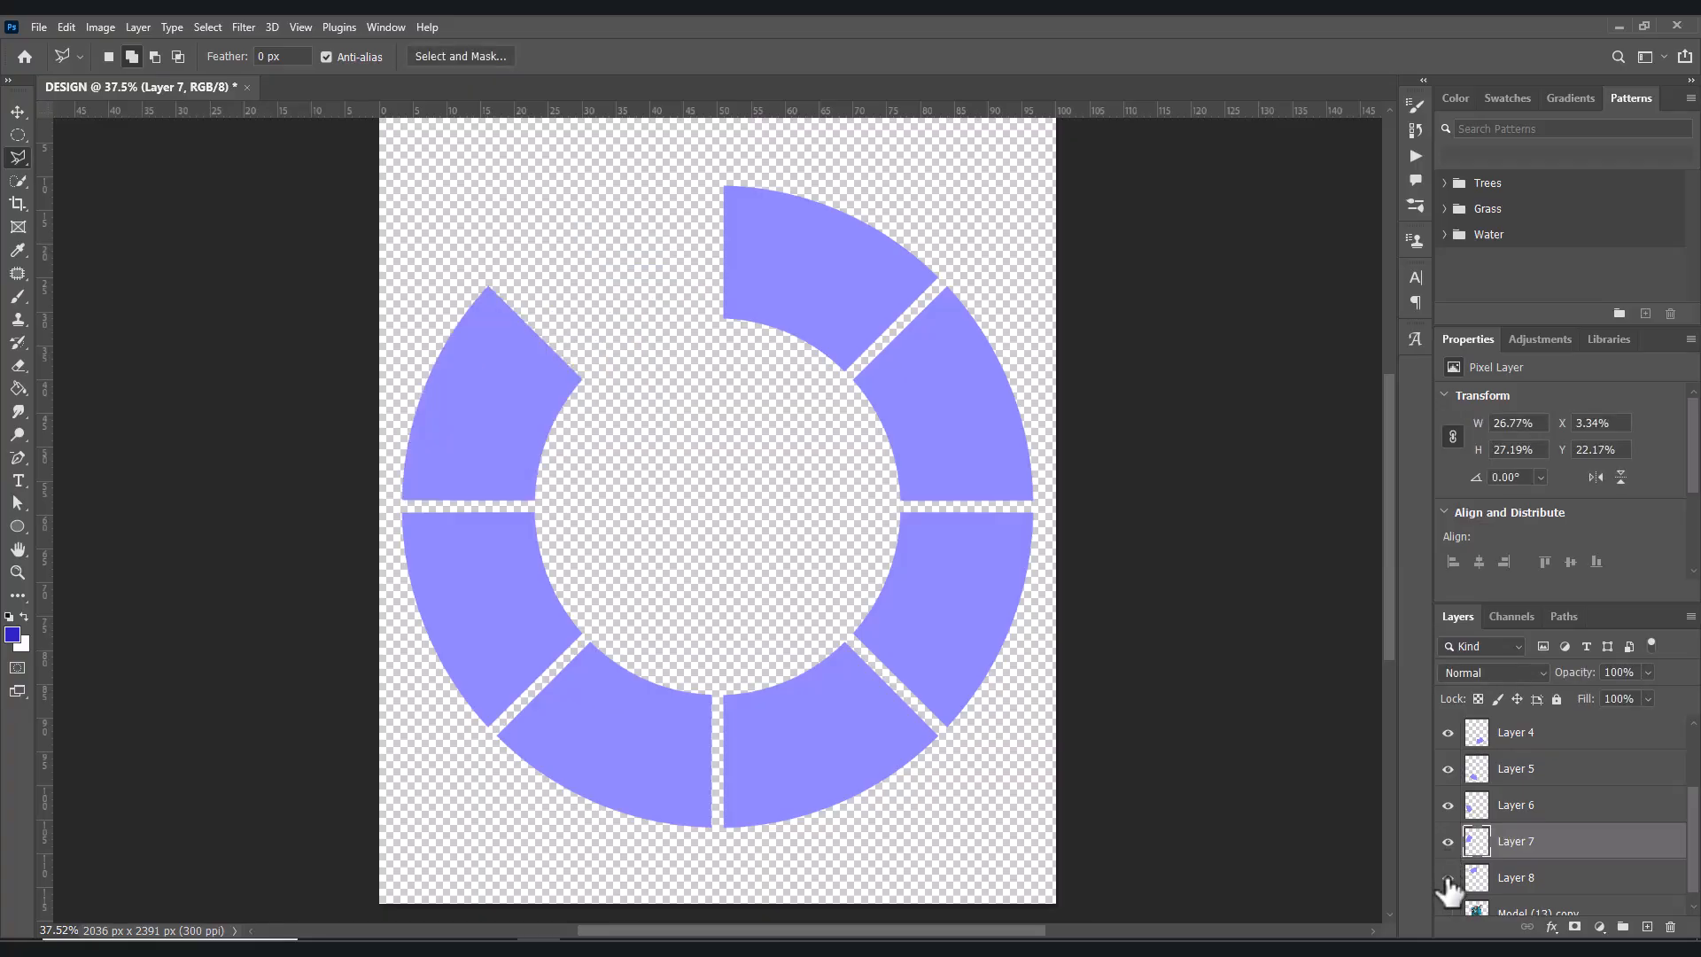
click(1448, 877)
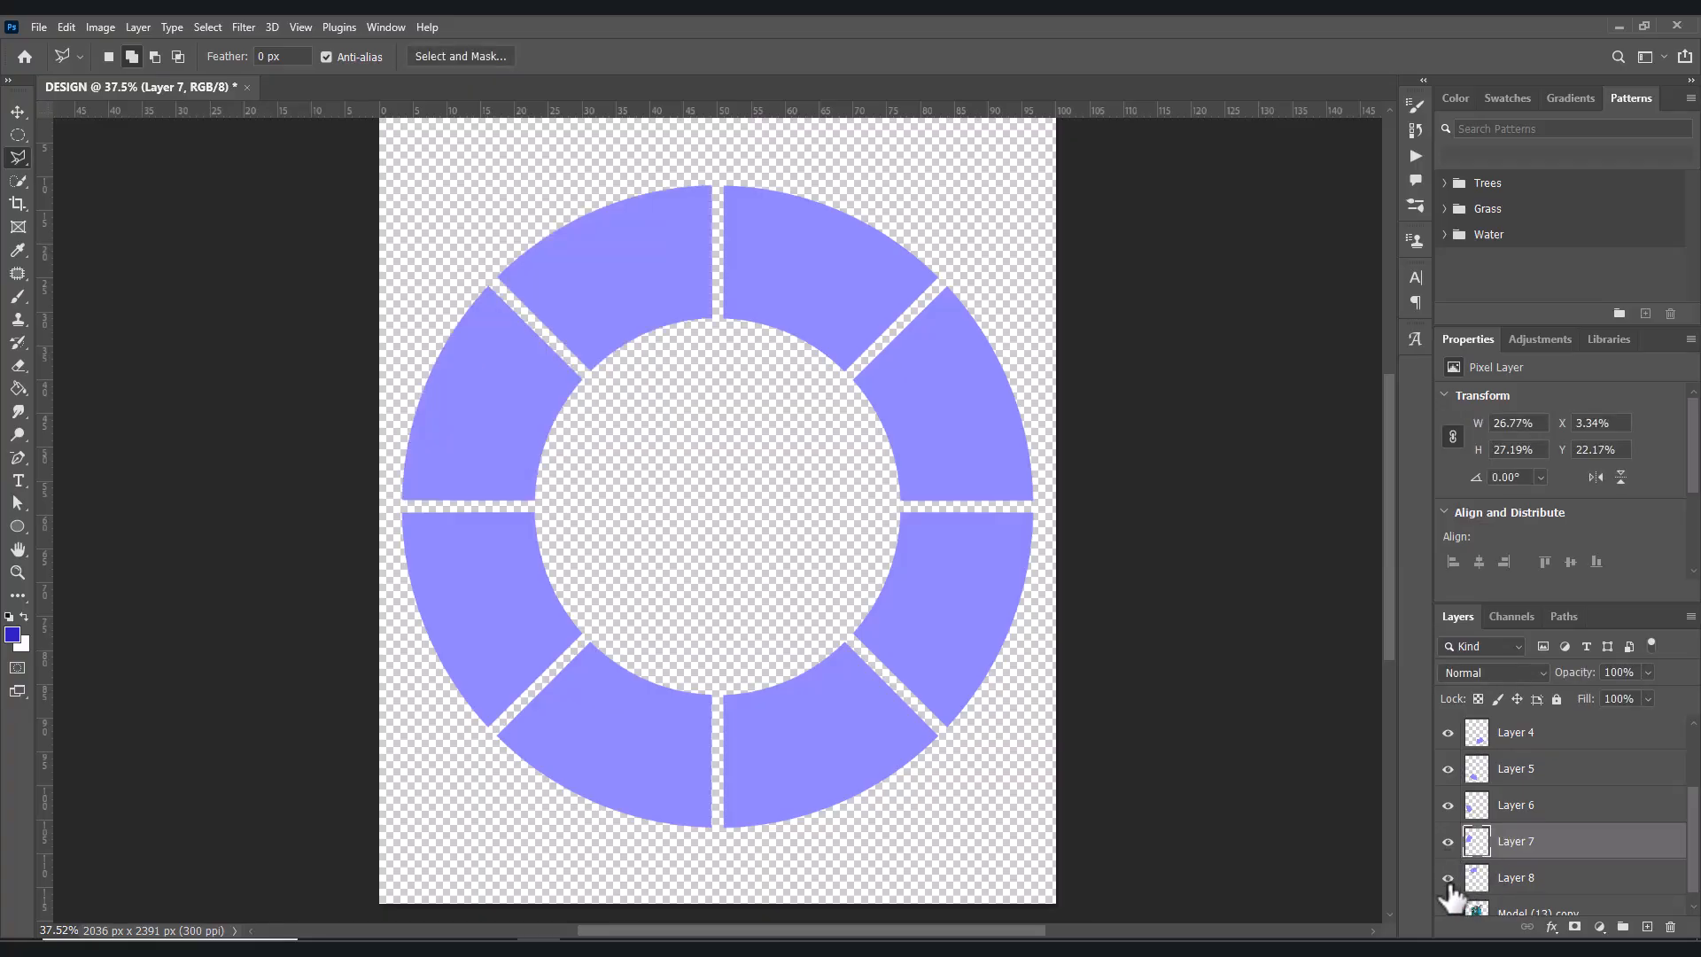
click(1448, 877)
click(1447, 877)
click(1545, 881)
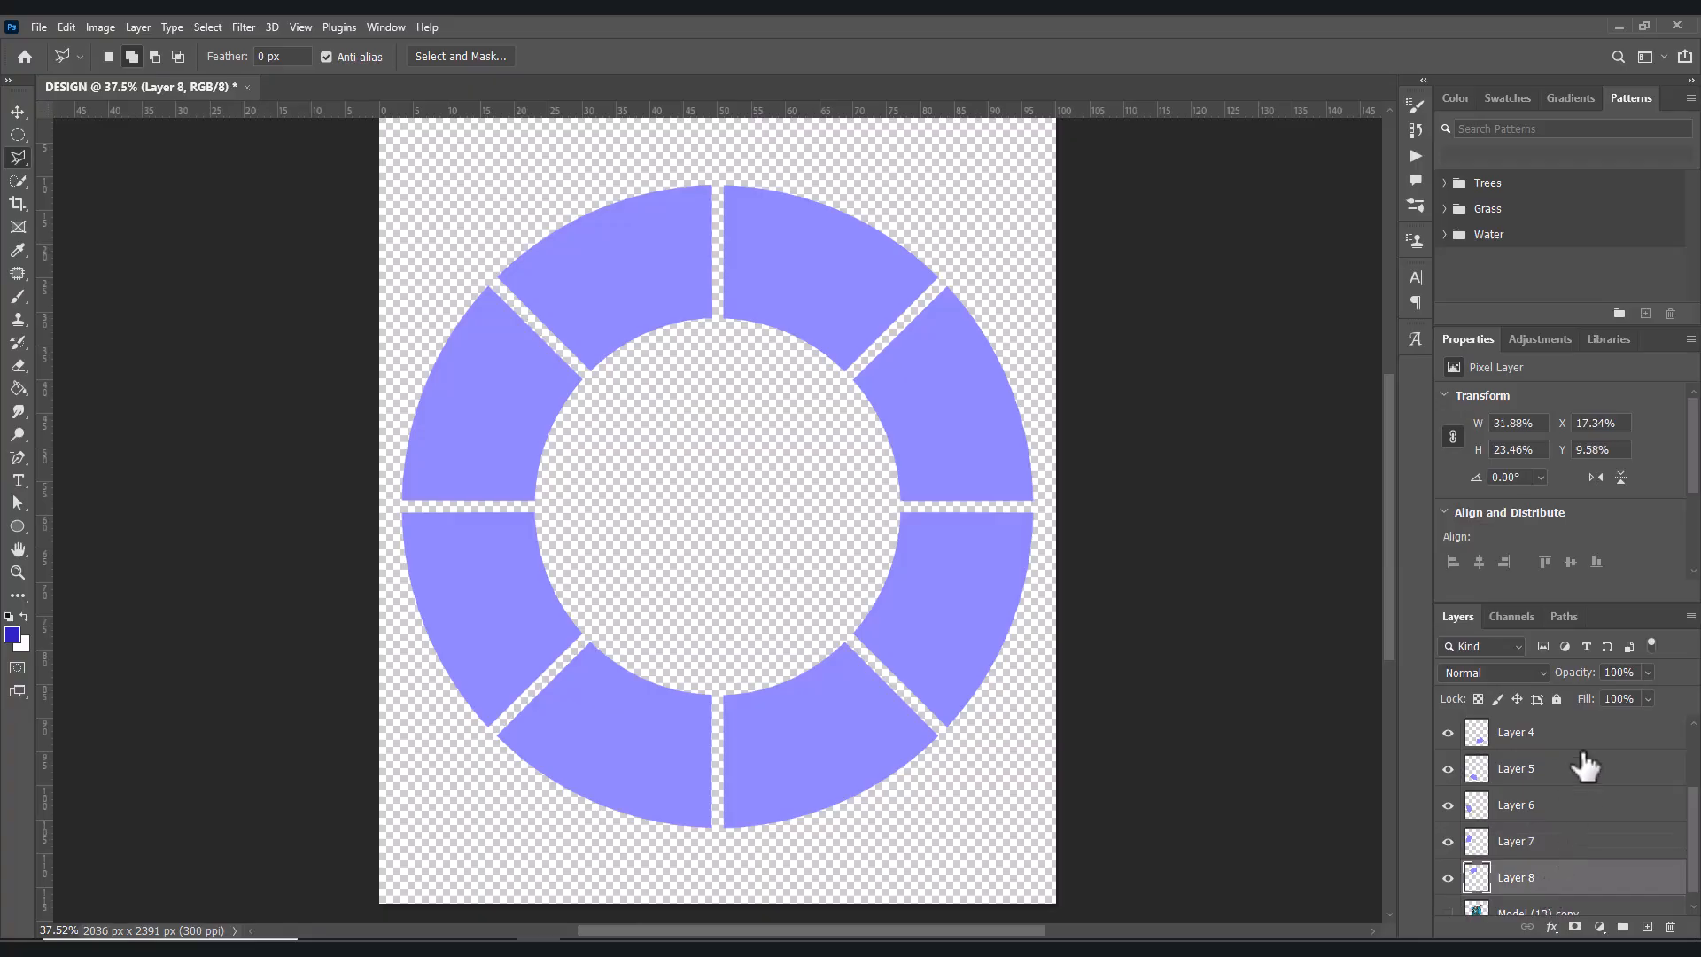
scroll(1586, 764, up, 2)
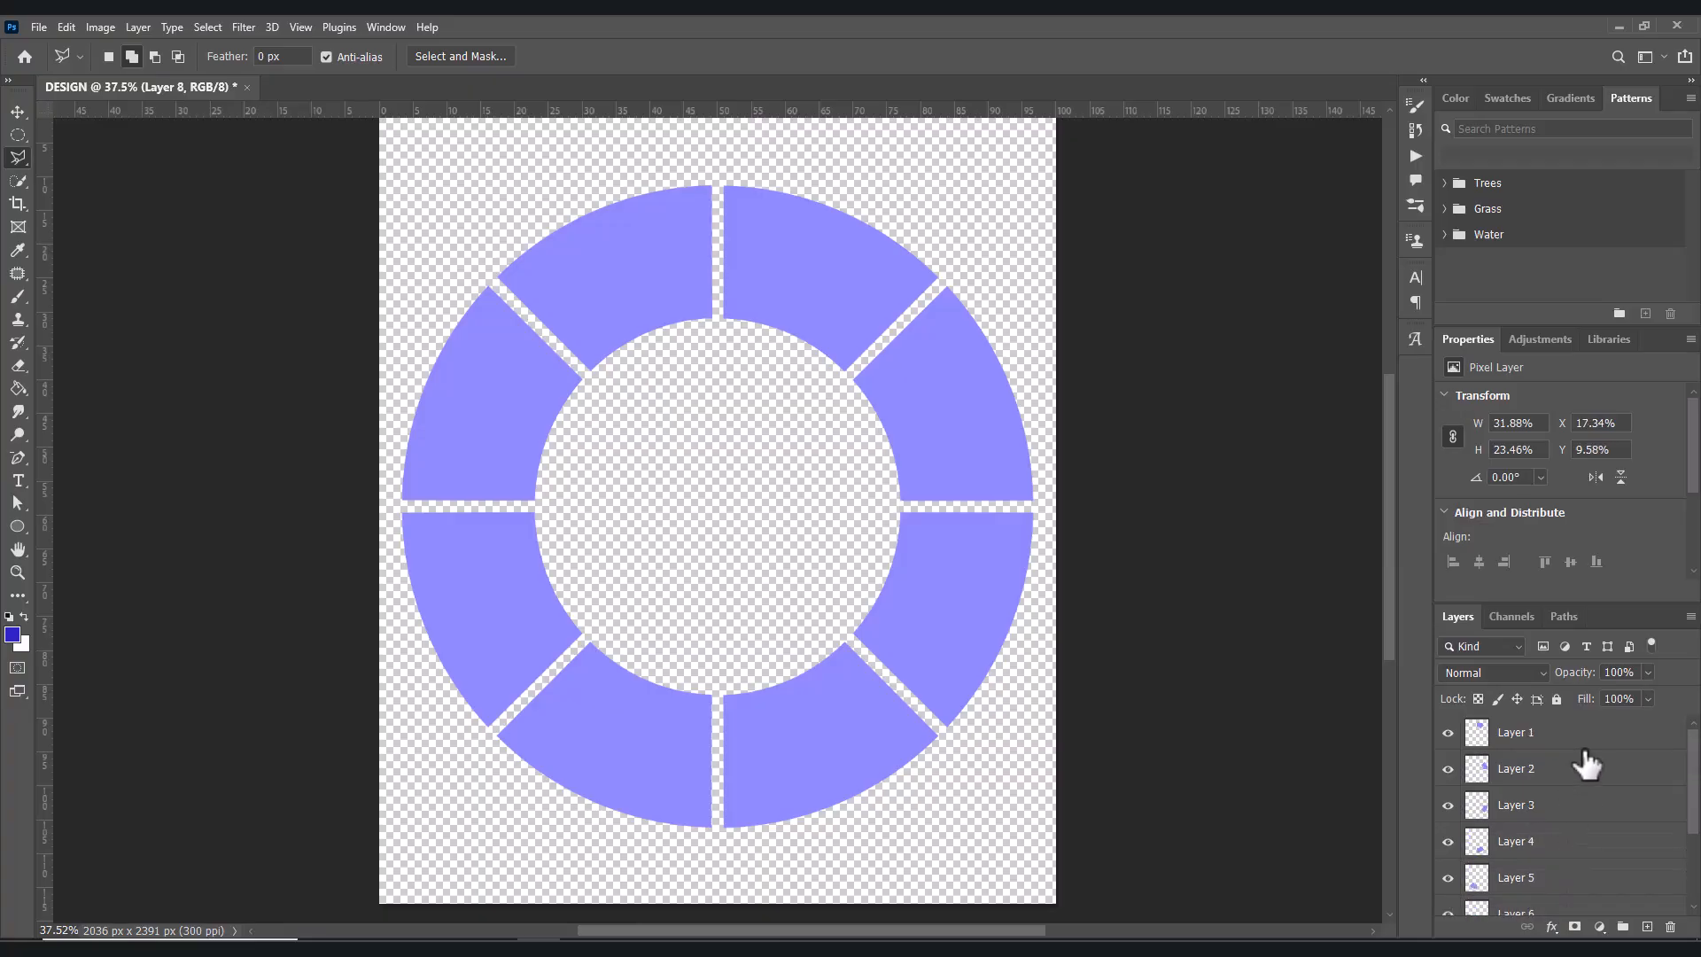
- Add a white outside stroke of 15 px to the Layer 1 segment through its layer style
click(1513, 744)
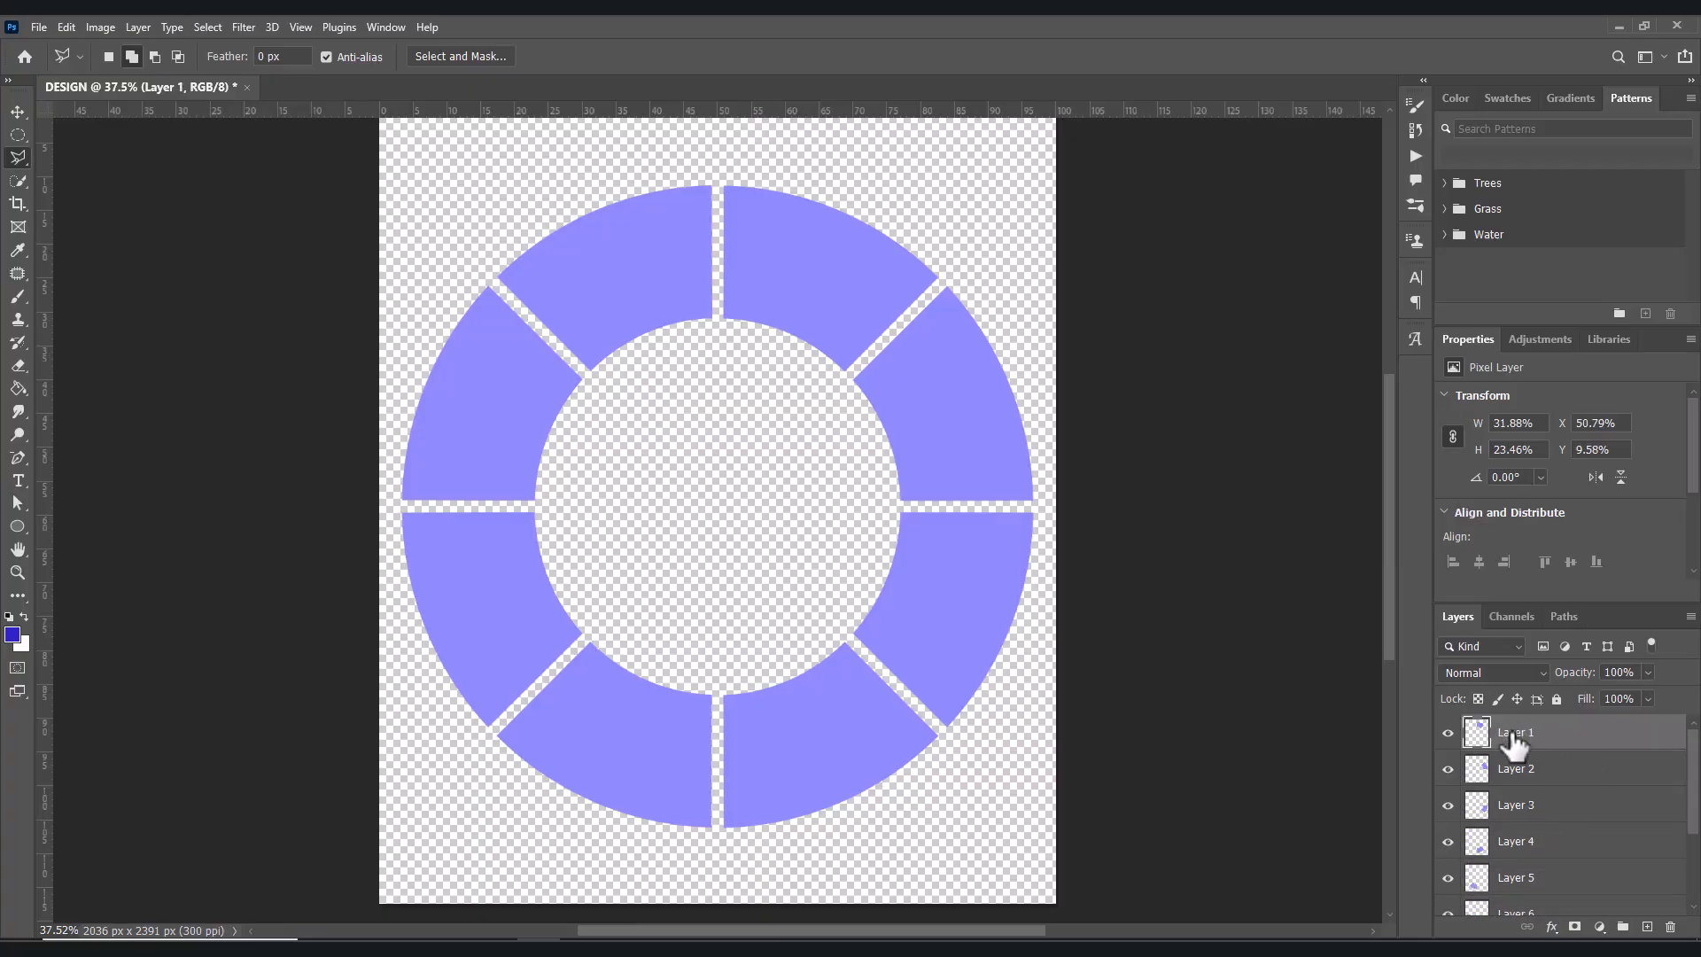
right_click(1514, 745)
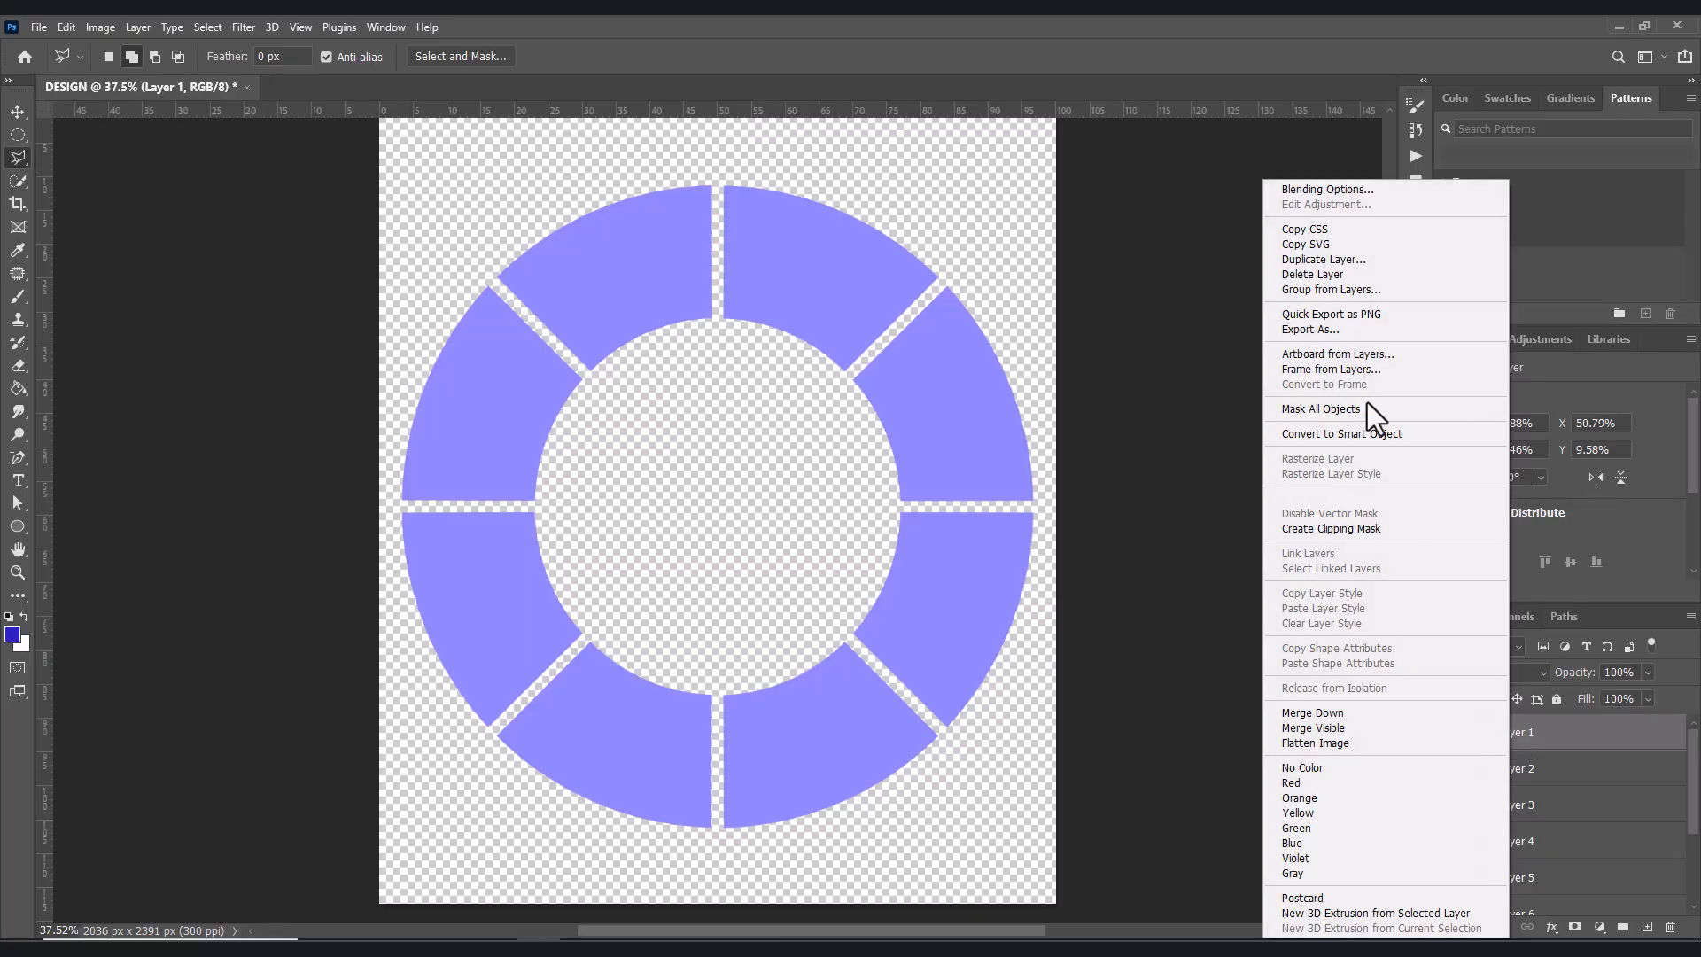
click(1331, 188)
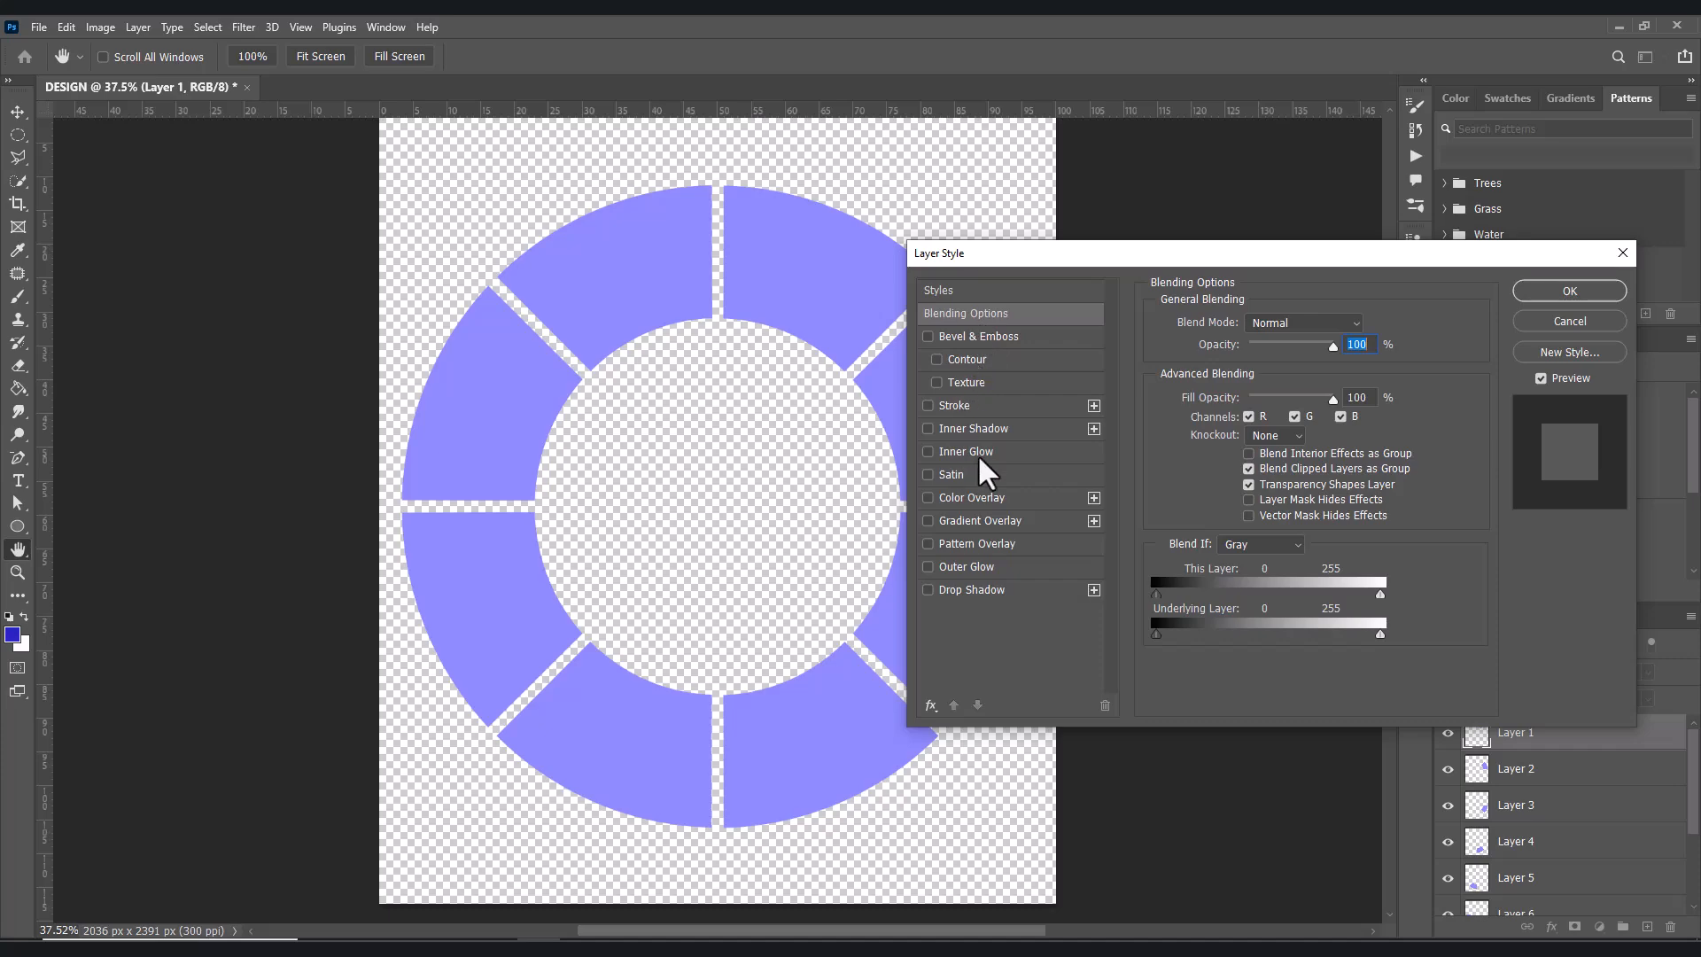
drag(991, 265, 1042, 250)
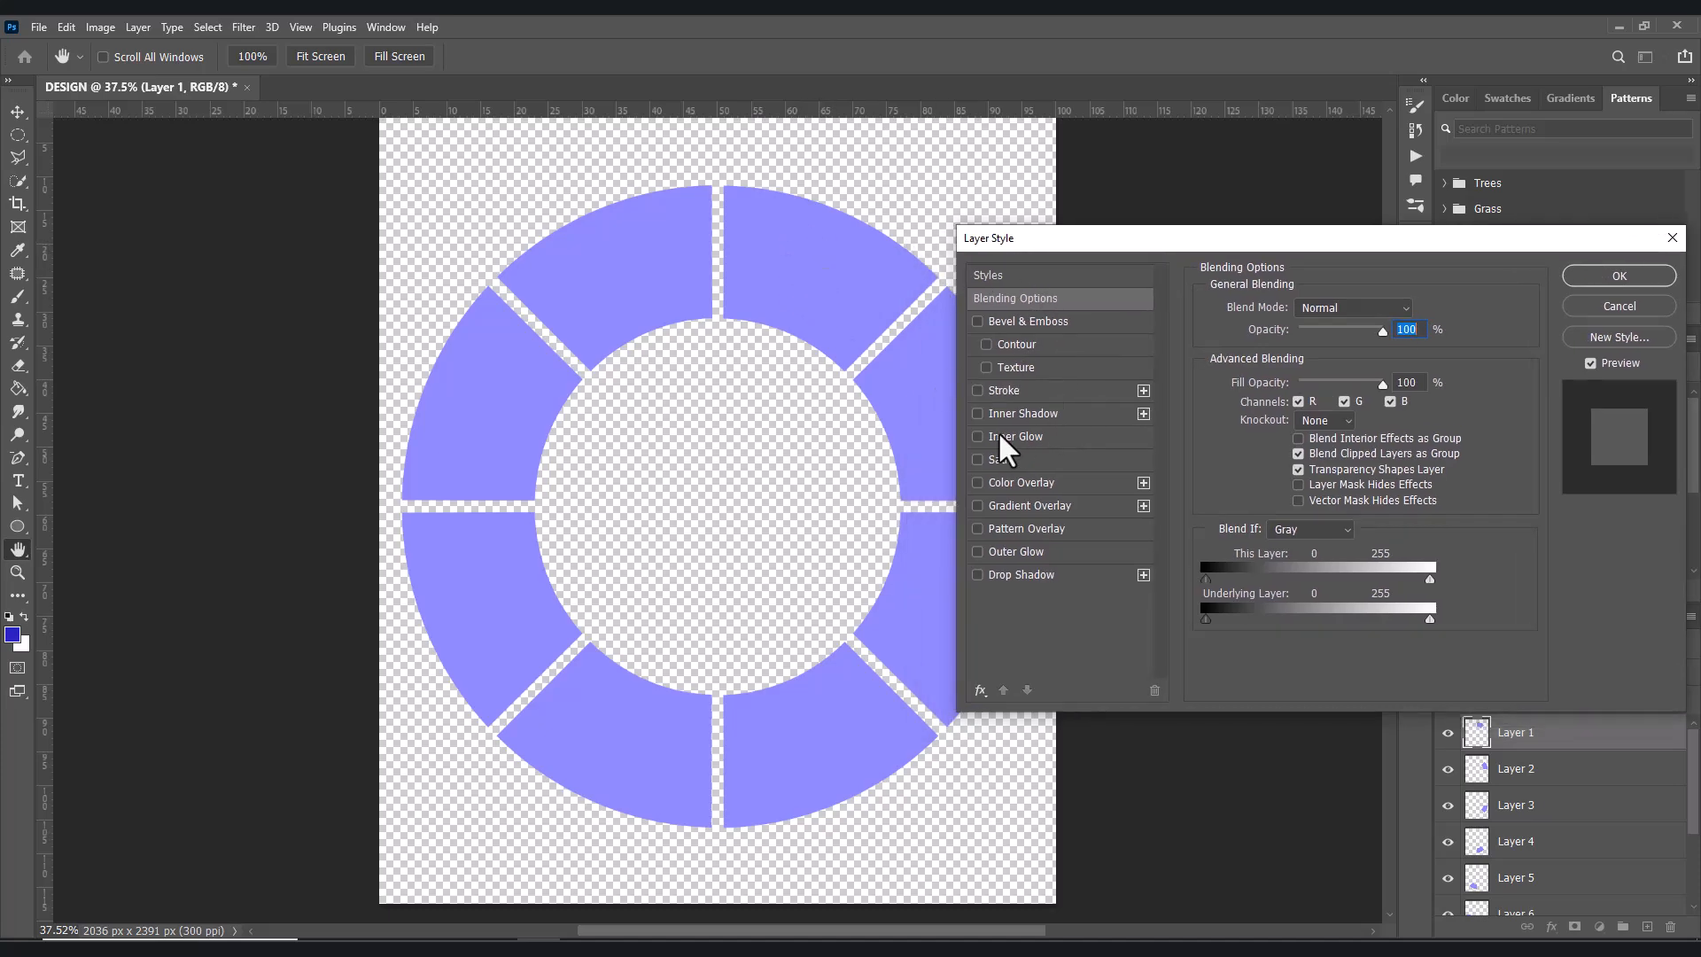
click(978, 391)
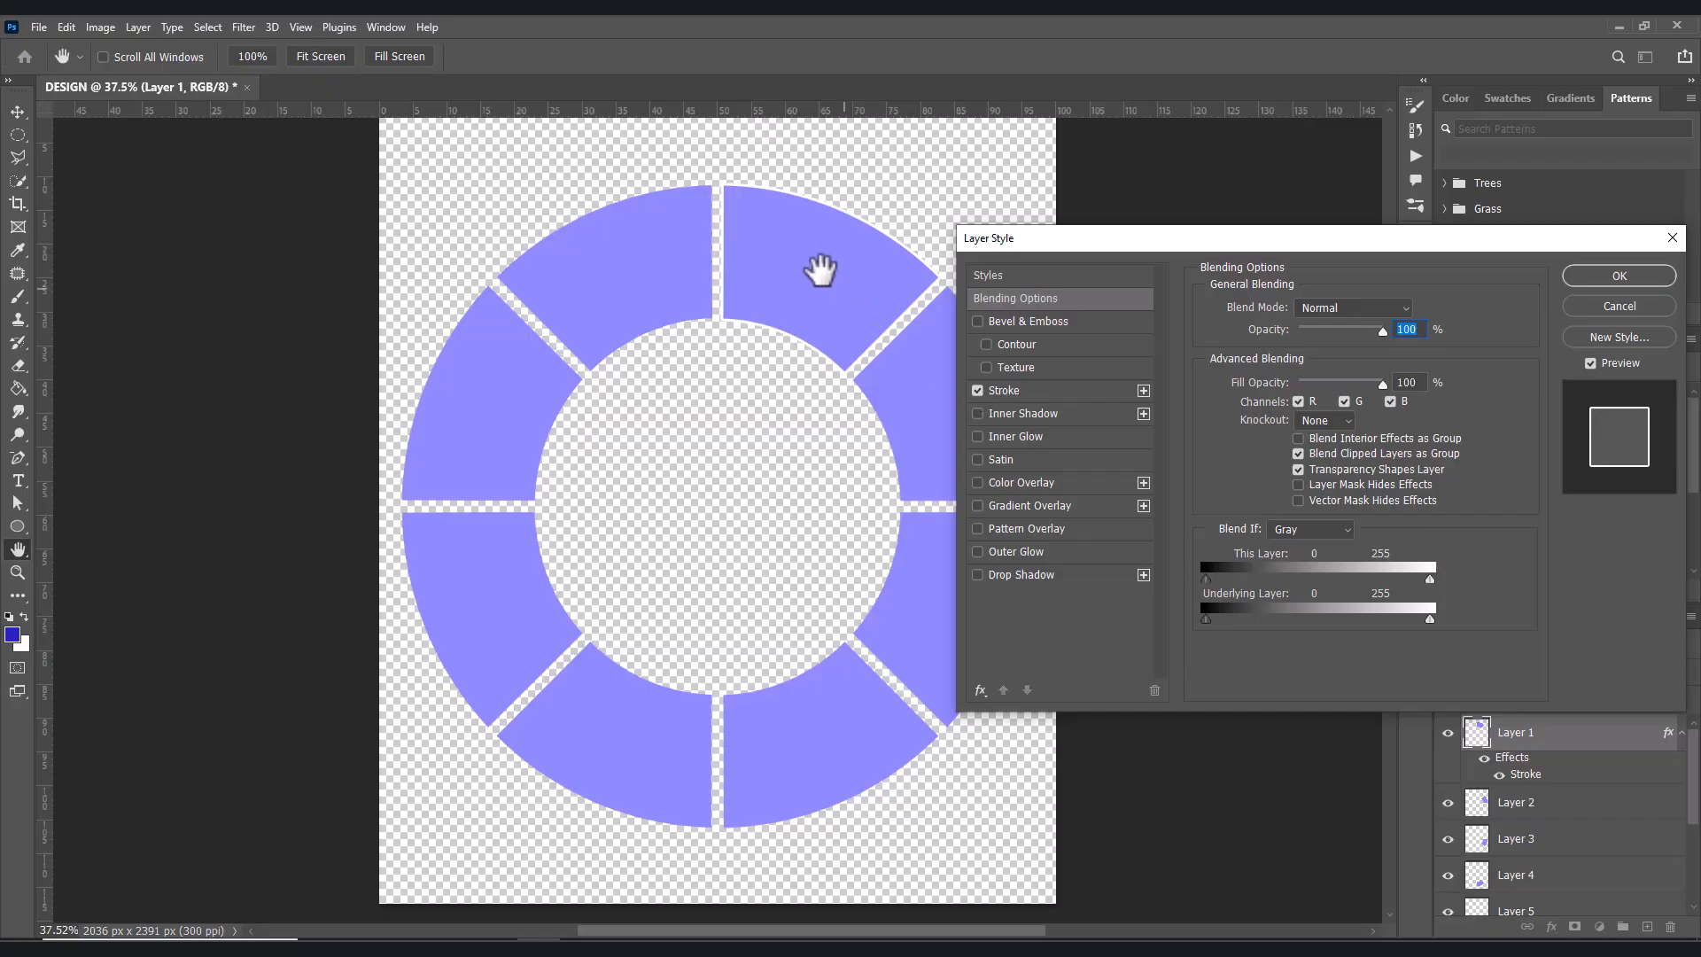
click(1029, 391)
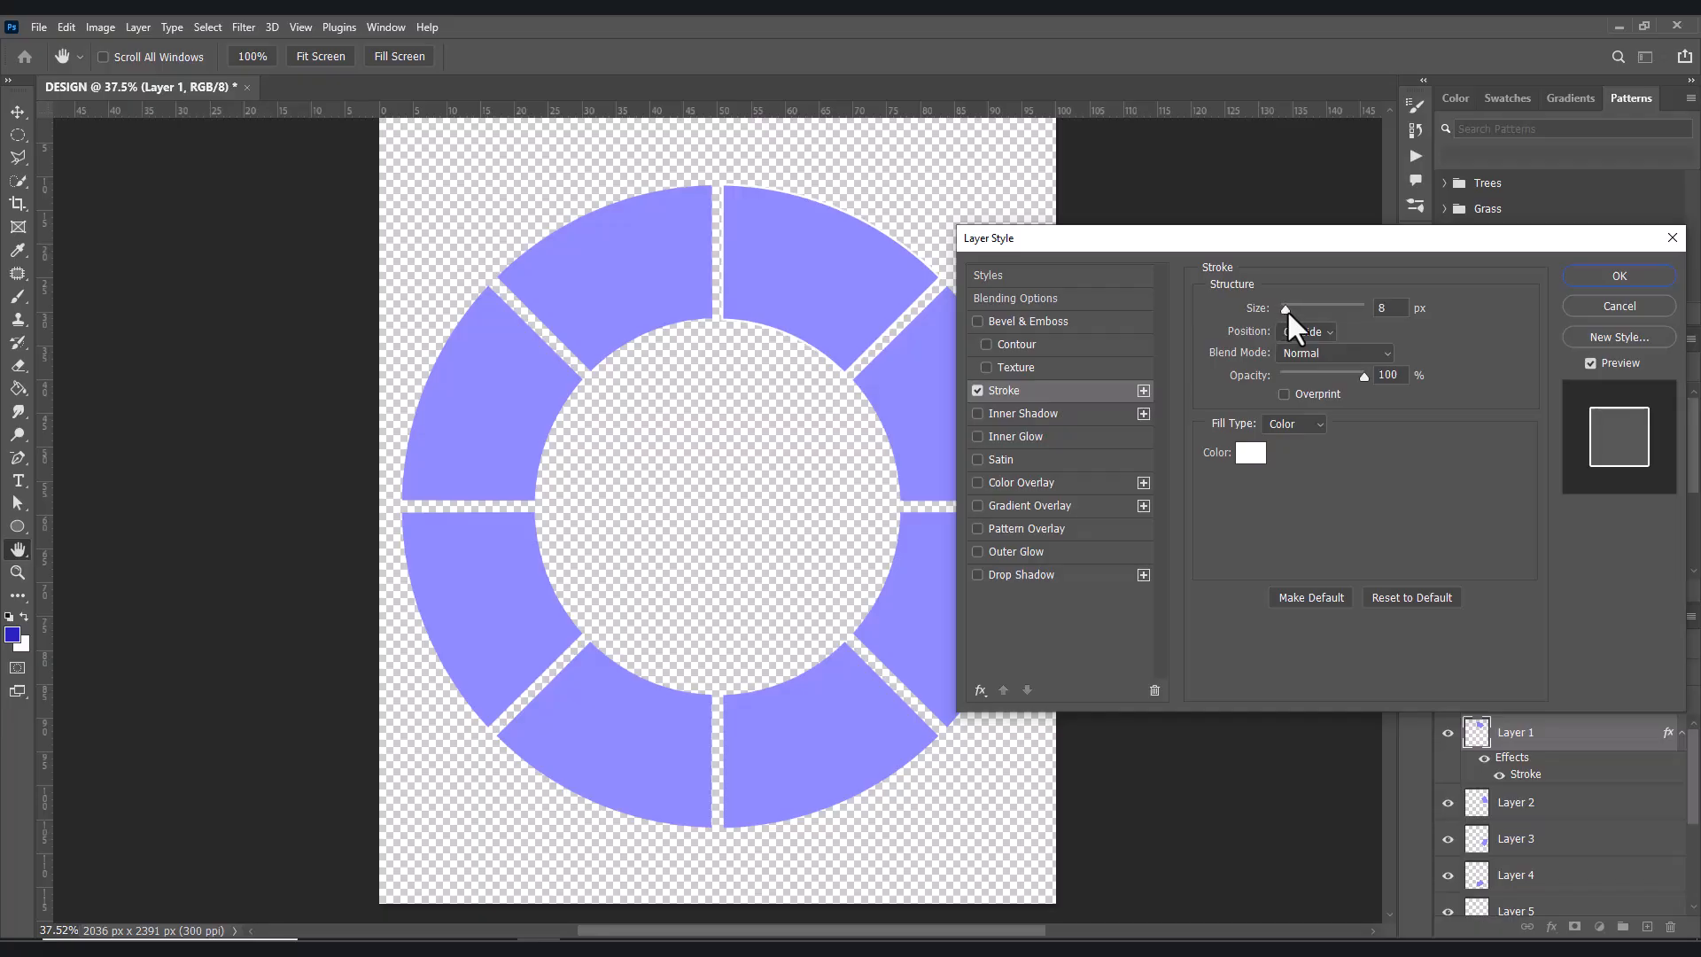
drag(1286, 309, 1290, 311)
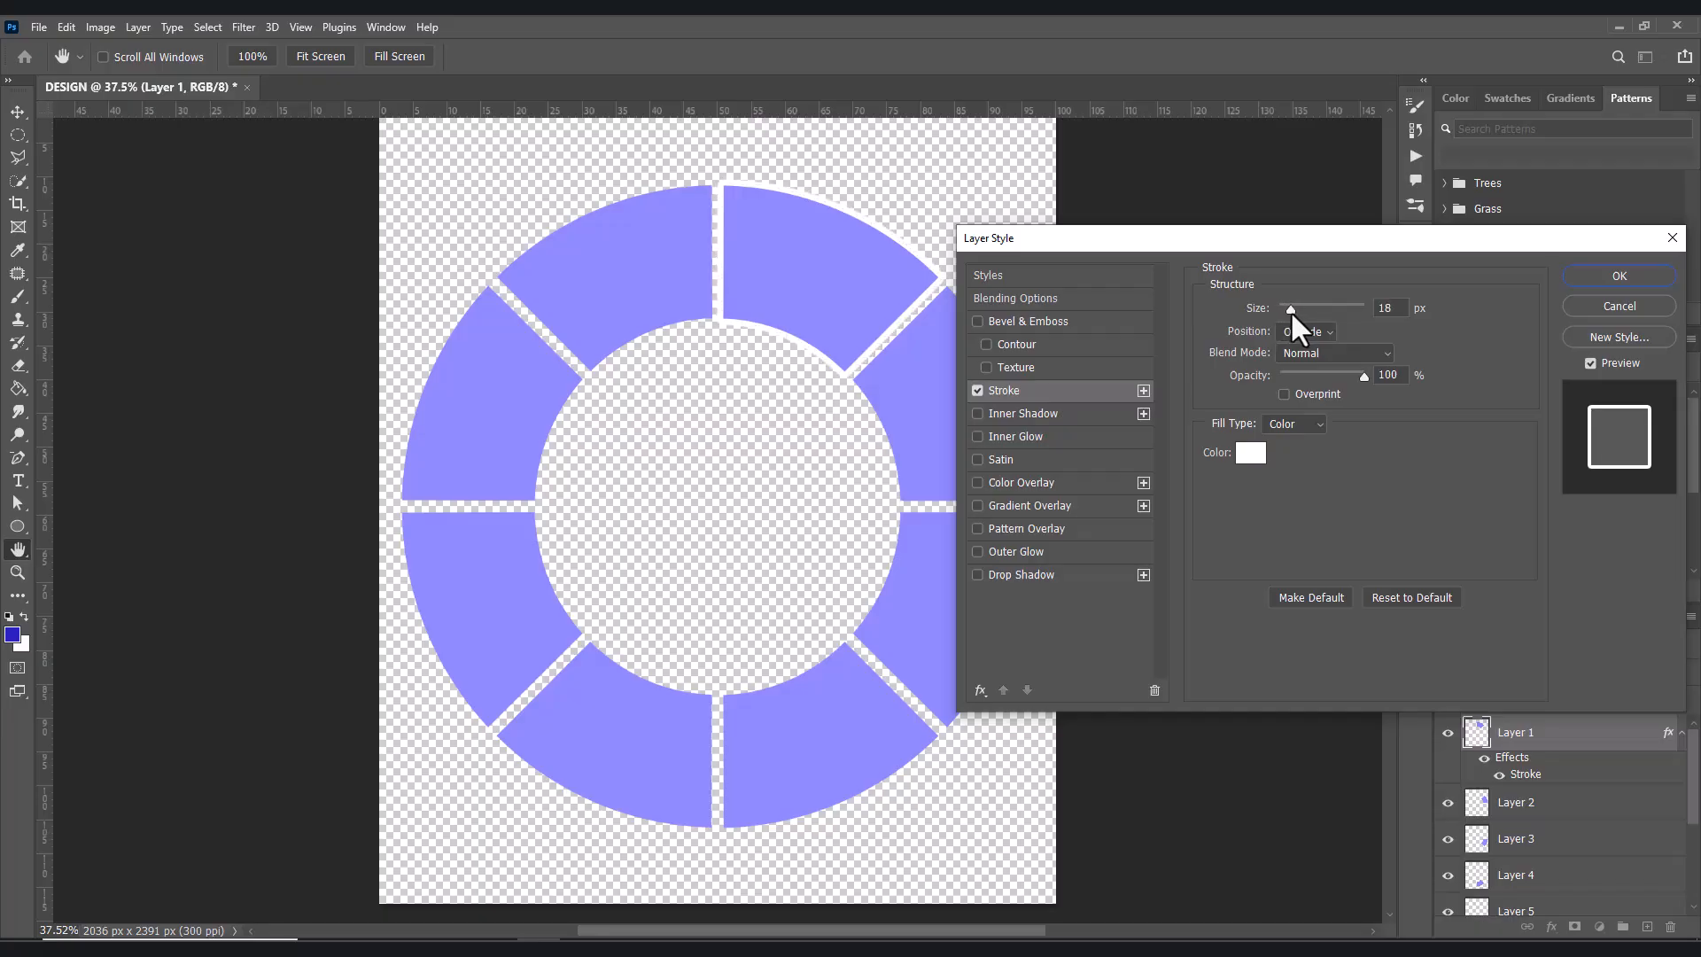
click(1290, 311)
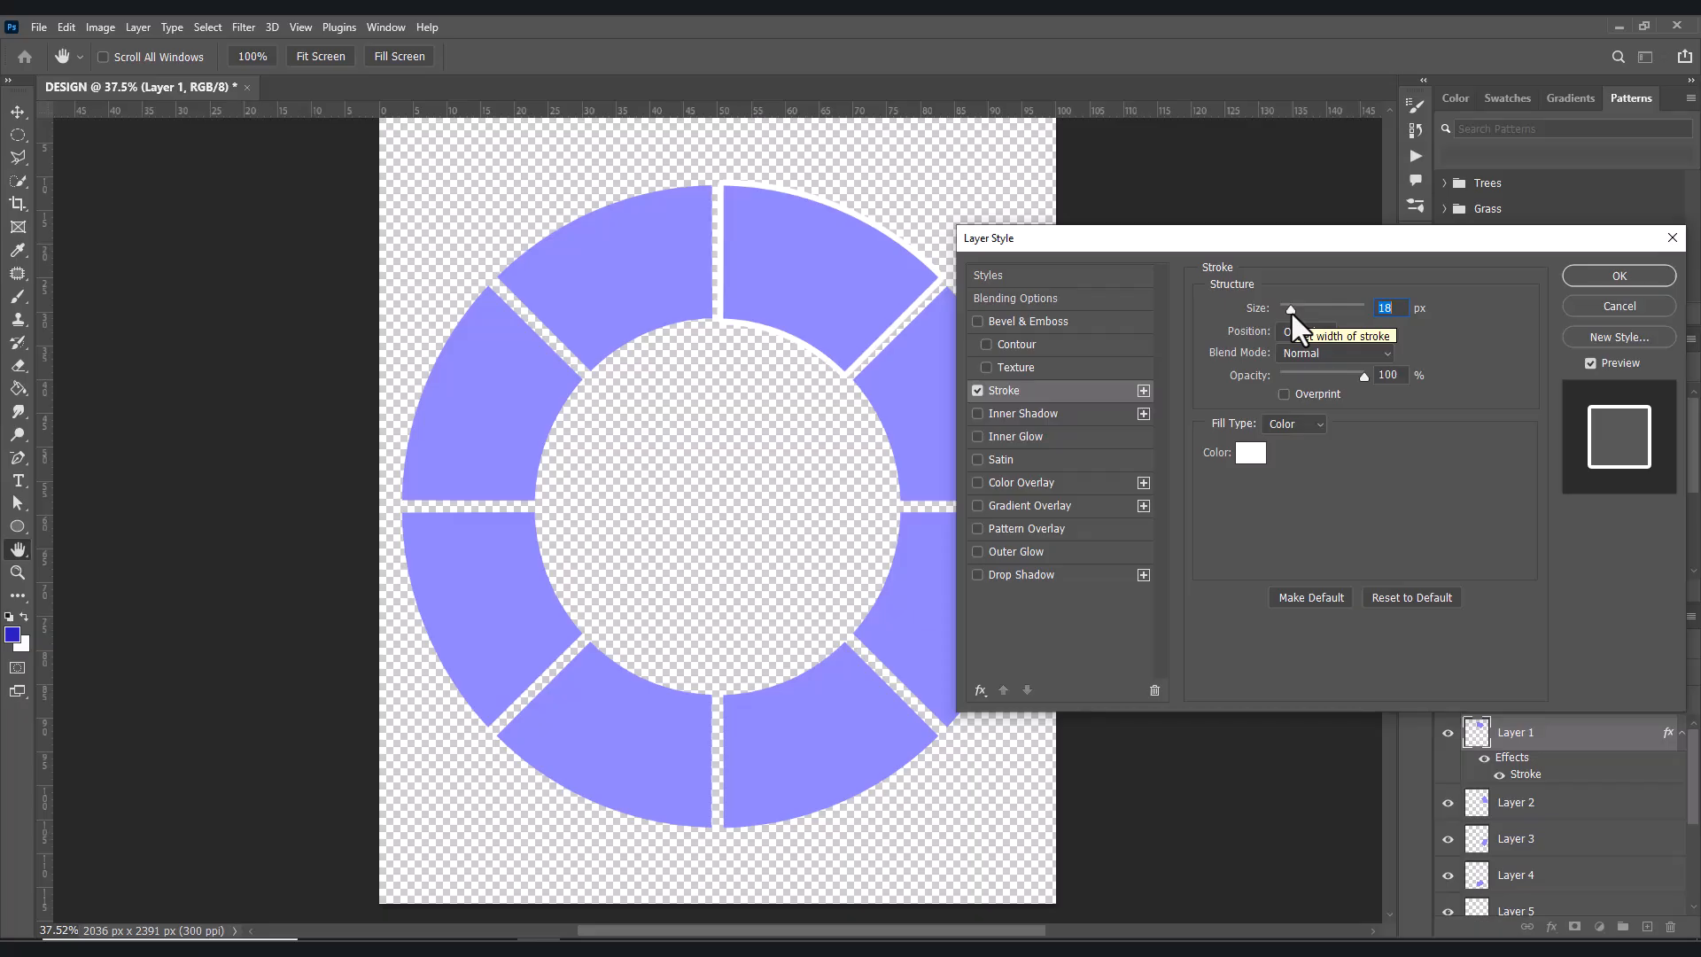
click(1395, 310)
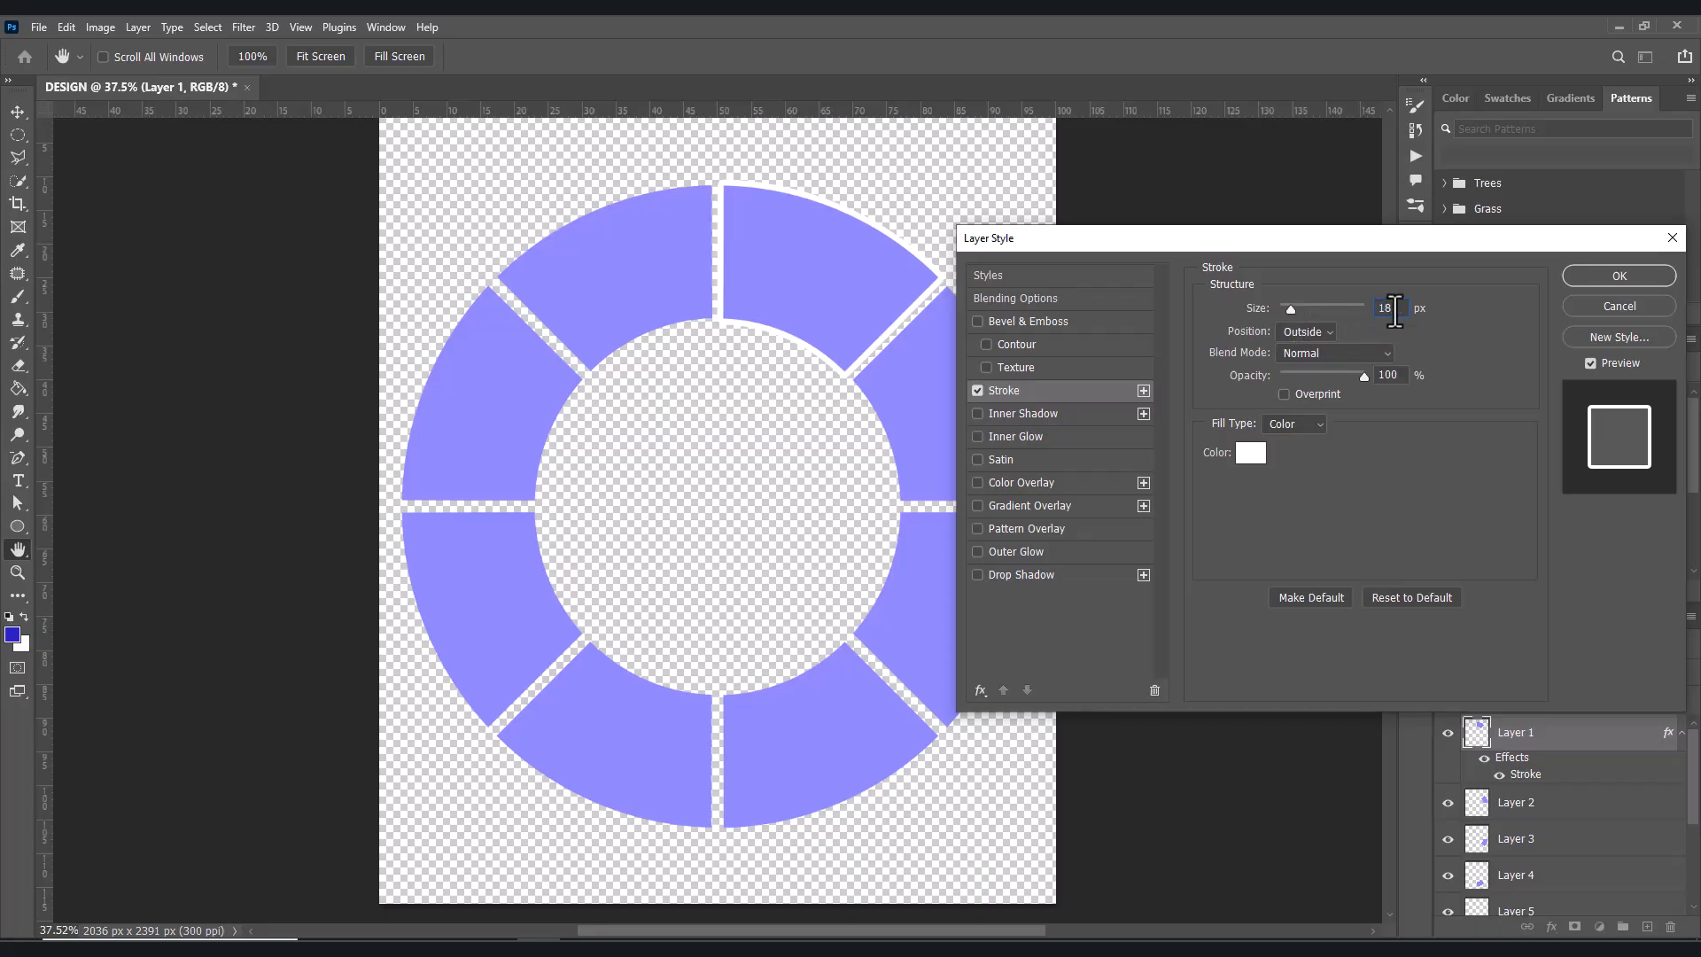
key(BackSpace)
text(5)
- Add a black Multiply inner shadow to Layer 1 with 80% opacity, 0 px distance, 0% choke and 27 px size
click(979, 413)
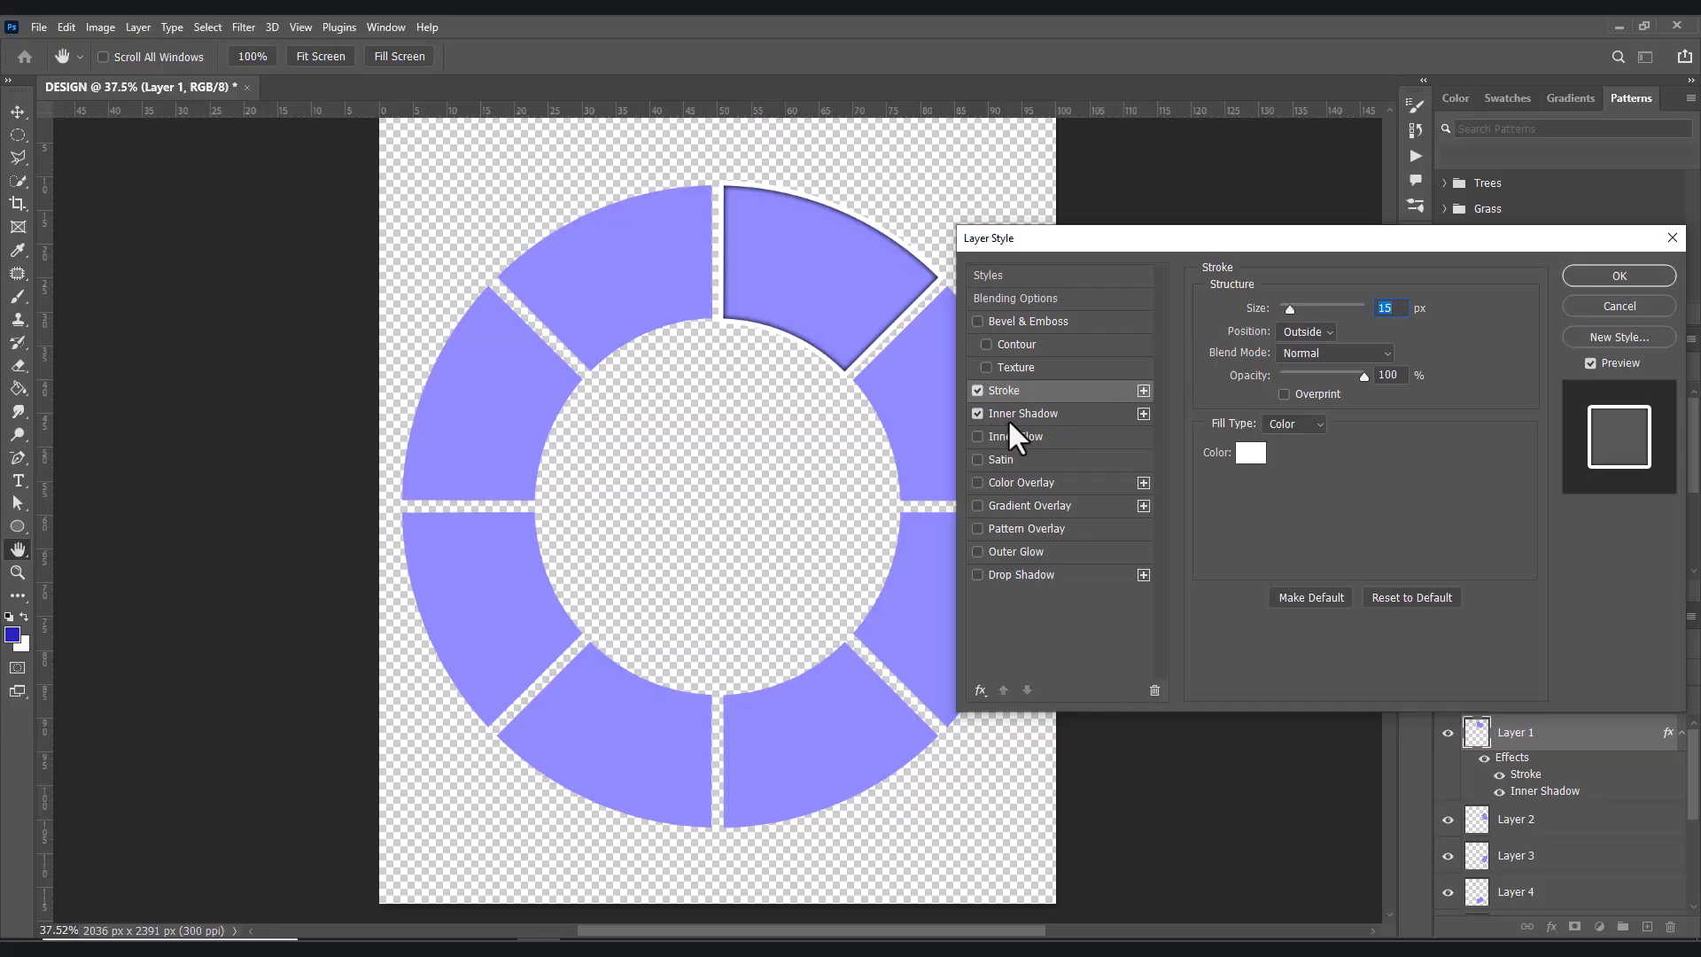
click(1016, 415)
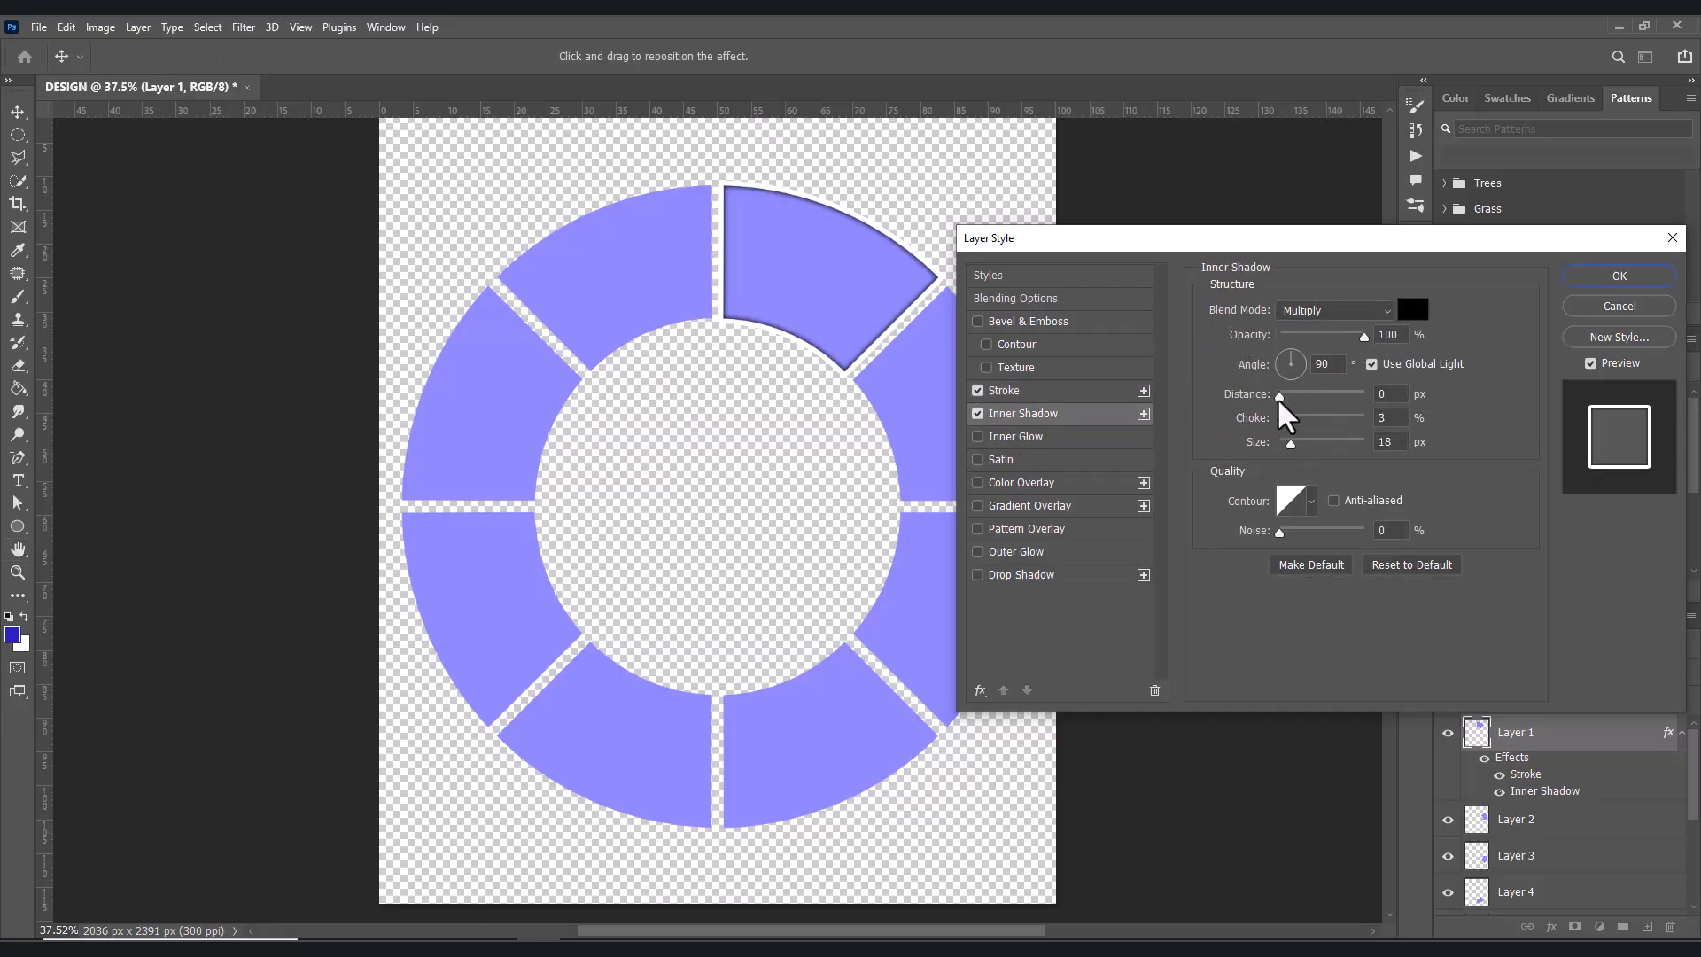
mouse_move(1282, 423)
mouse_down()
mouse_move(1299, 443)
mouse_move(1288, 420)
mouse_move(1289, 434)
mouse_up()
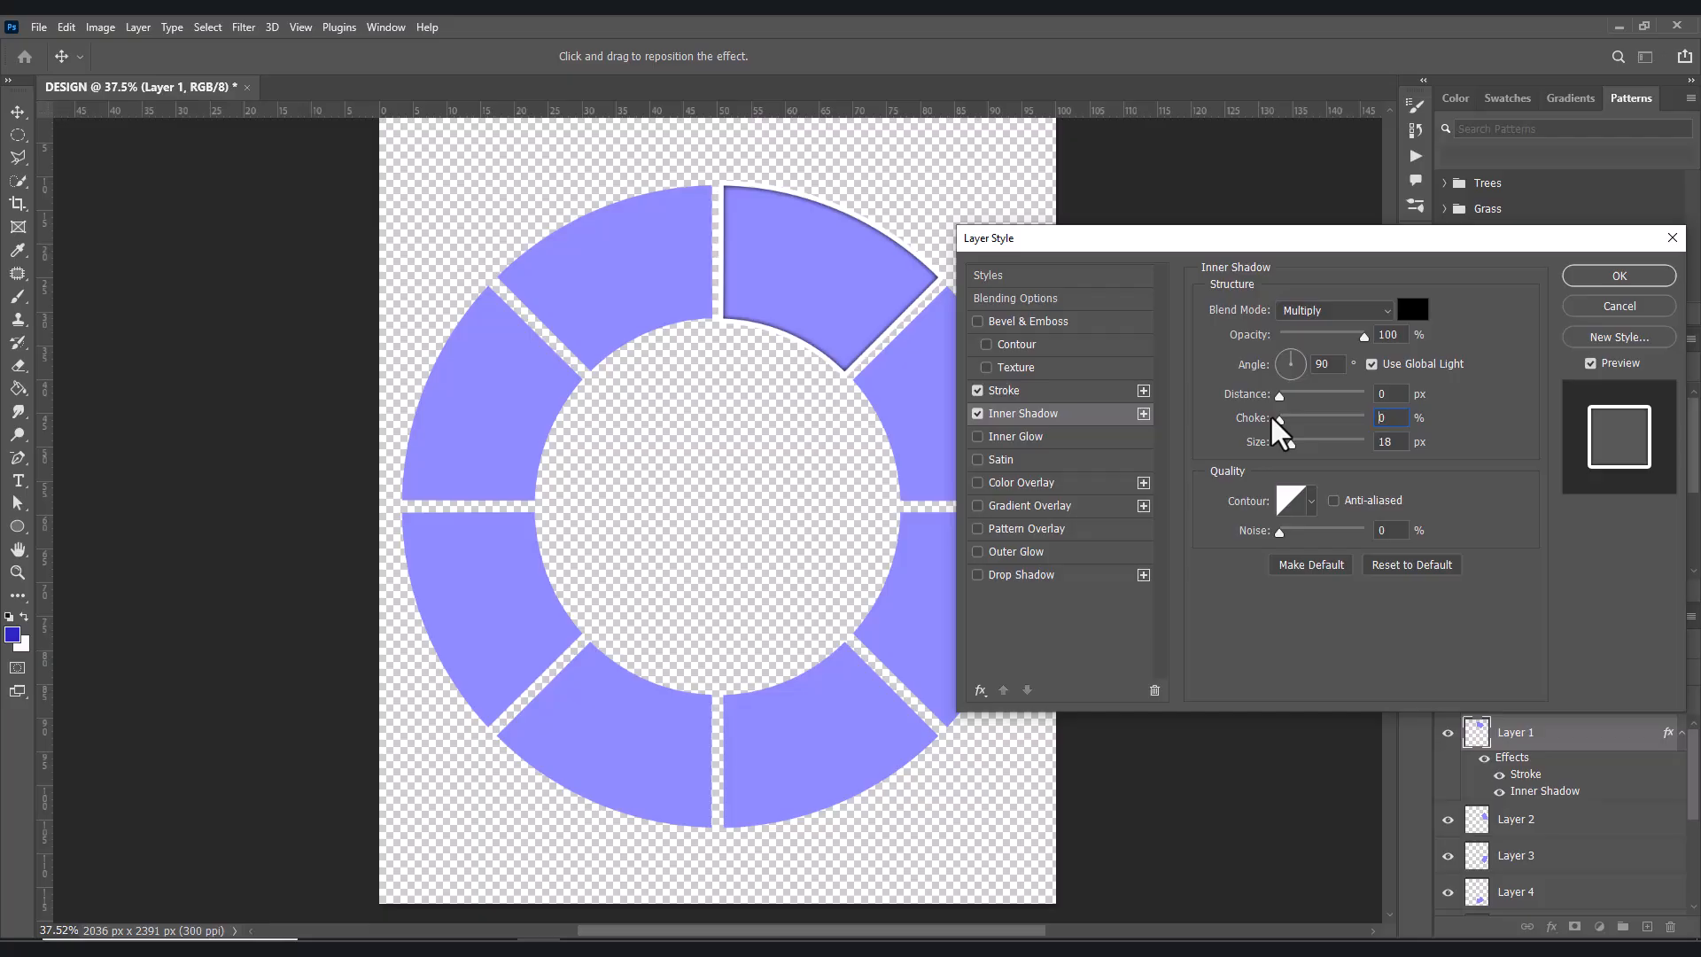
drag(1289, 443, 1296, 458)
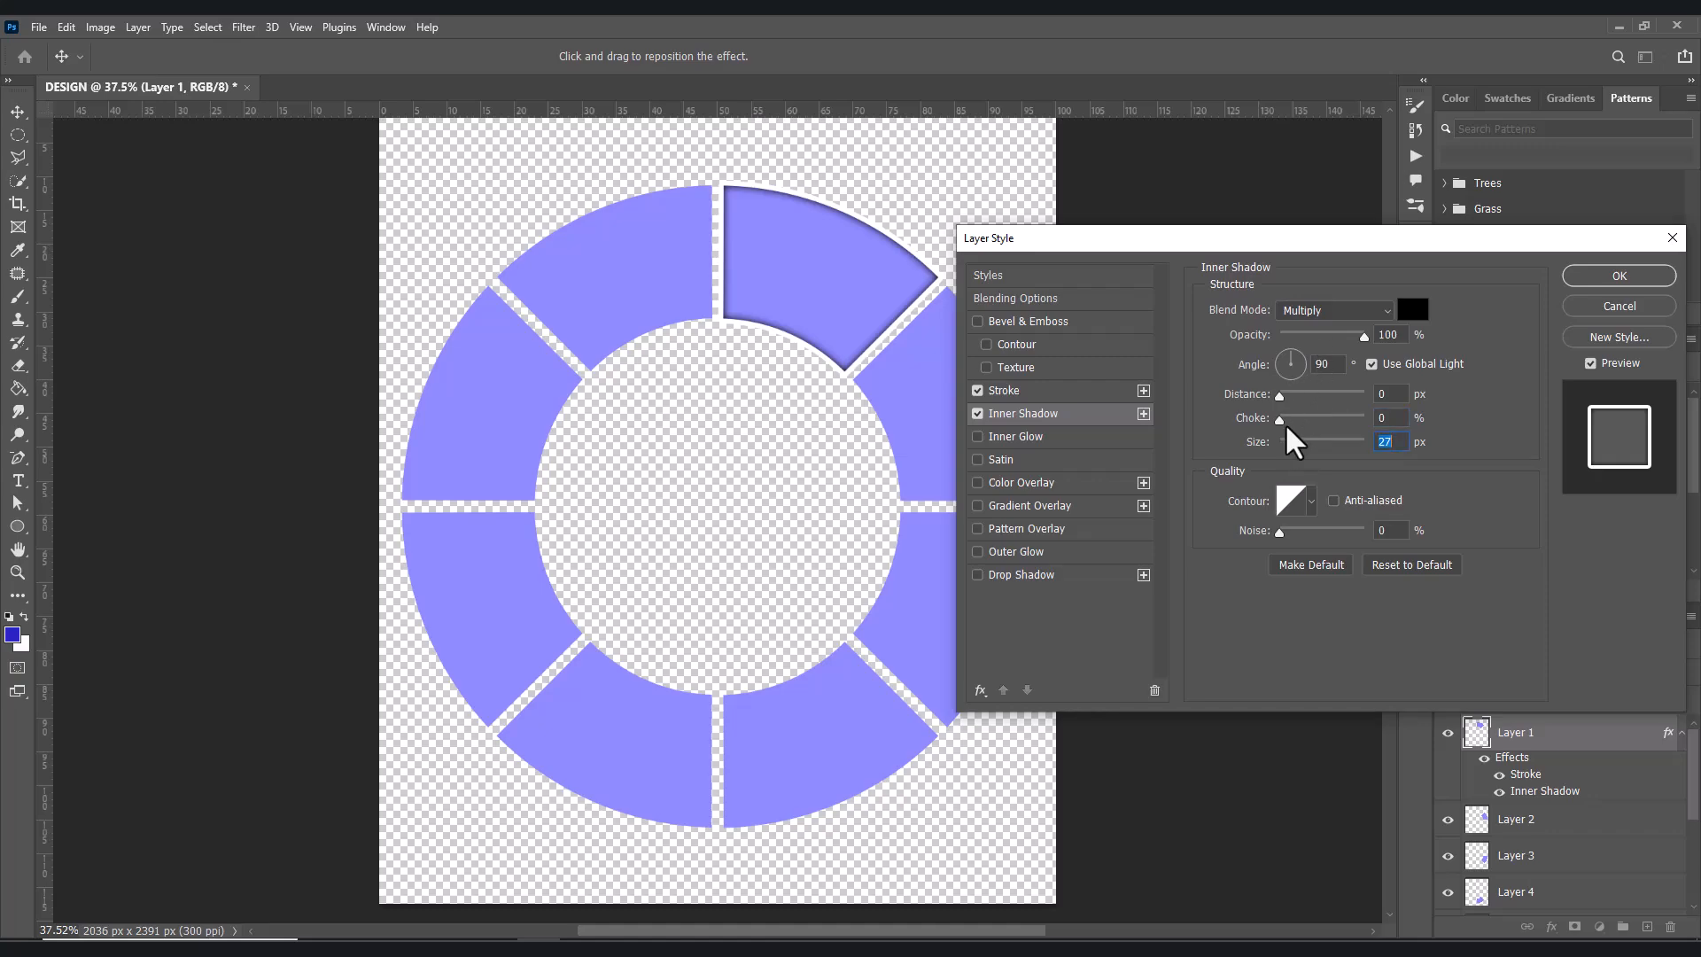
drag(1364, 336, 1354, 341)
double_click(1387, 335)
text(80)
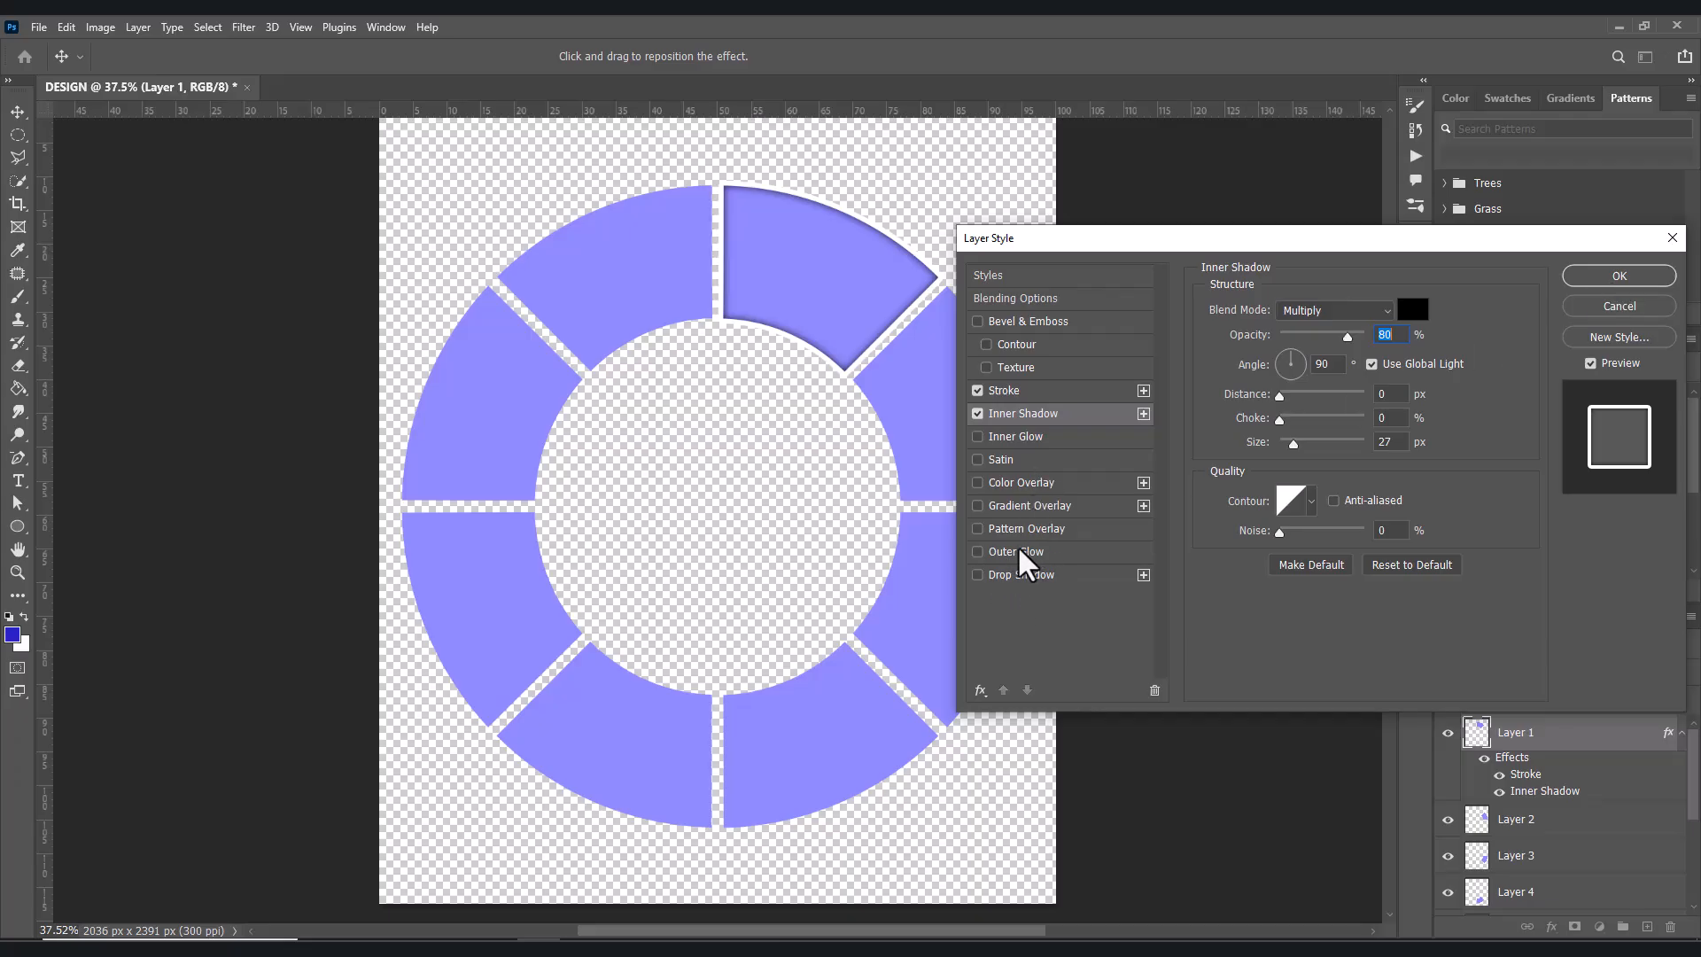
- Add a black Multiply drop shadow with 0 px distance to Layer 1, adjust its spread and size, and apply the layer style
click(1019, 575)
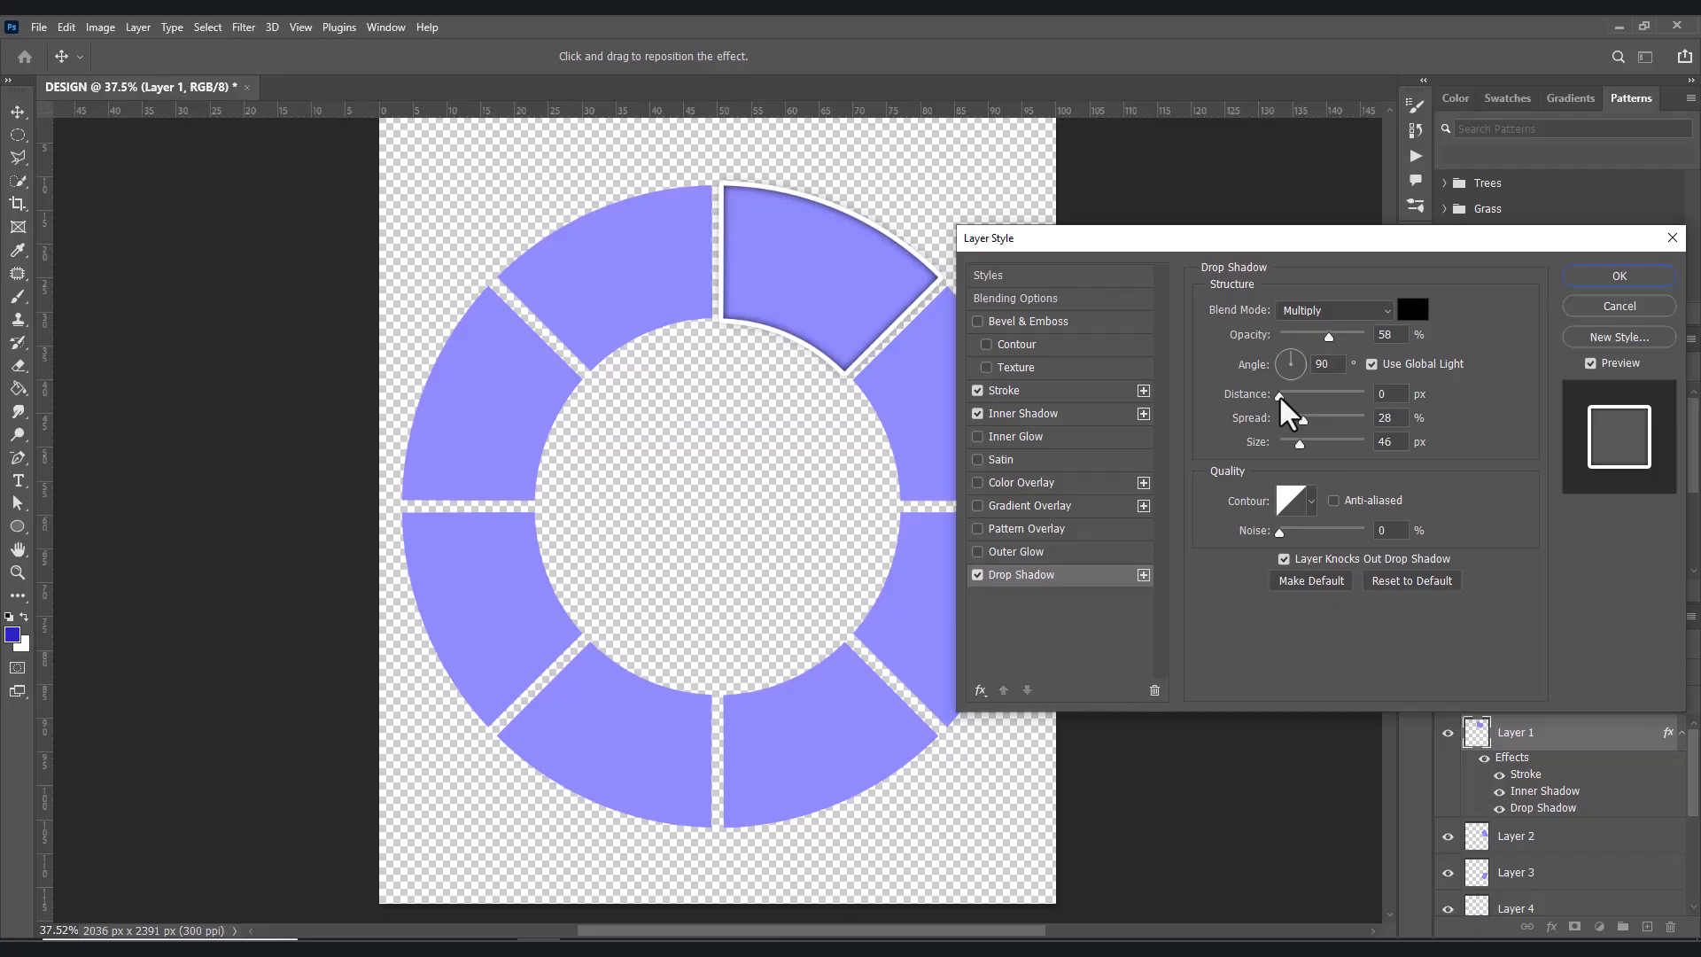
mouse_move(1301, 424)
mouse_down()
mouse_move(1328, 430)
mouse_move(1290, 448)
mouse_up()
drag(1299, 448, 1300, 424)
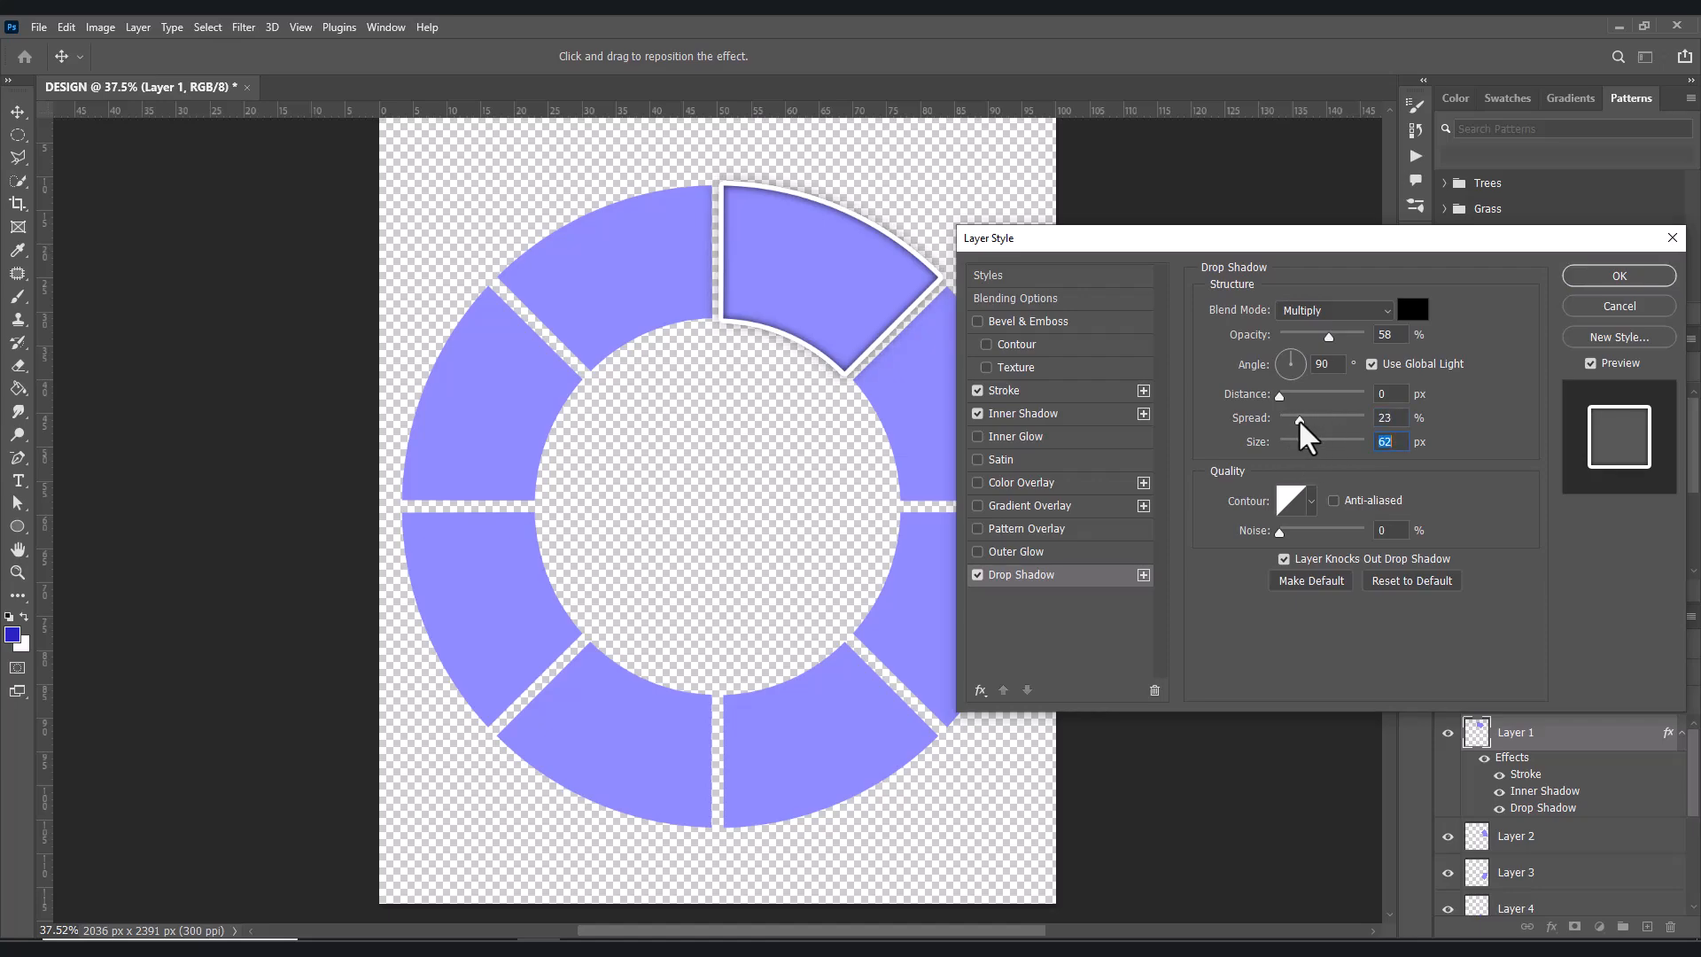
click(1306, 420)
drag(1301, 448, 1310, 448)
click(1303, 442)
mouse_move(1300, 421)
mouse_down()
mouse_move(1279, 420)
mouse_move(1359, 442)
mouse_move(1307, 443)
mouse_up()
click(1607, 276)
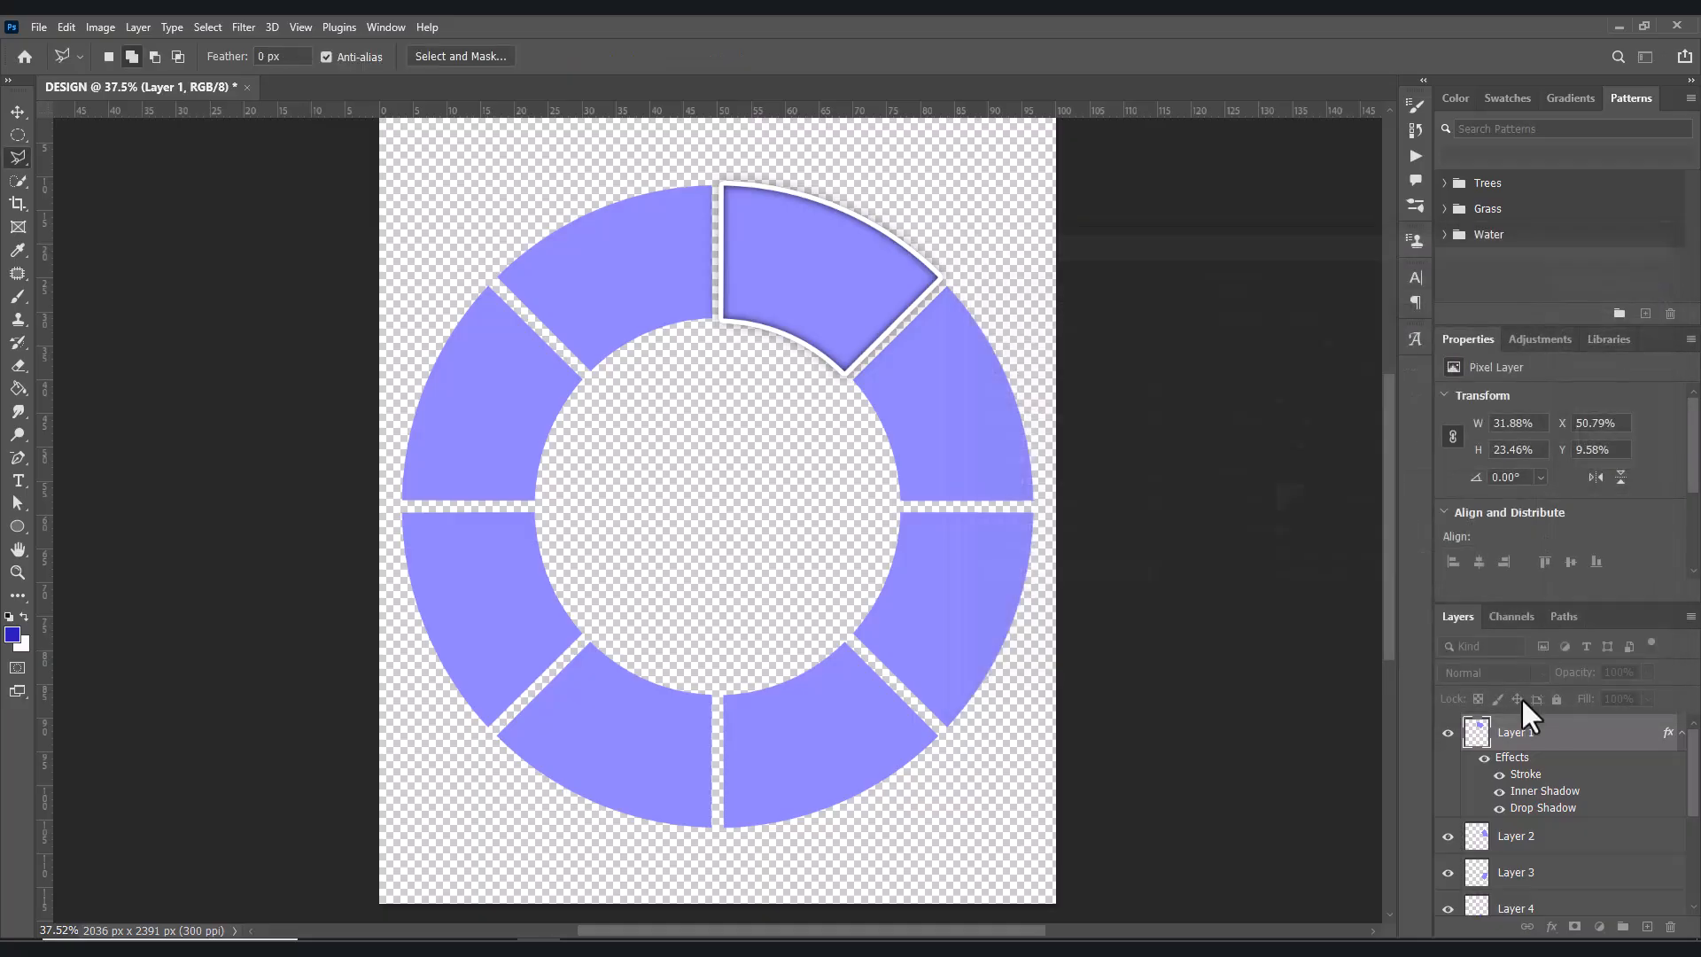
- Copy Layer 1's layer style onto Layer 2 through Layer 8 and collapse the effect lists of all layers
right_click(1516, 744)
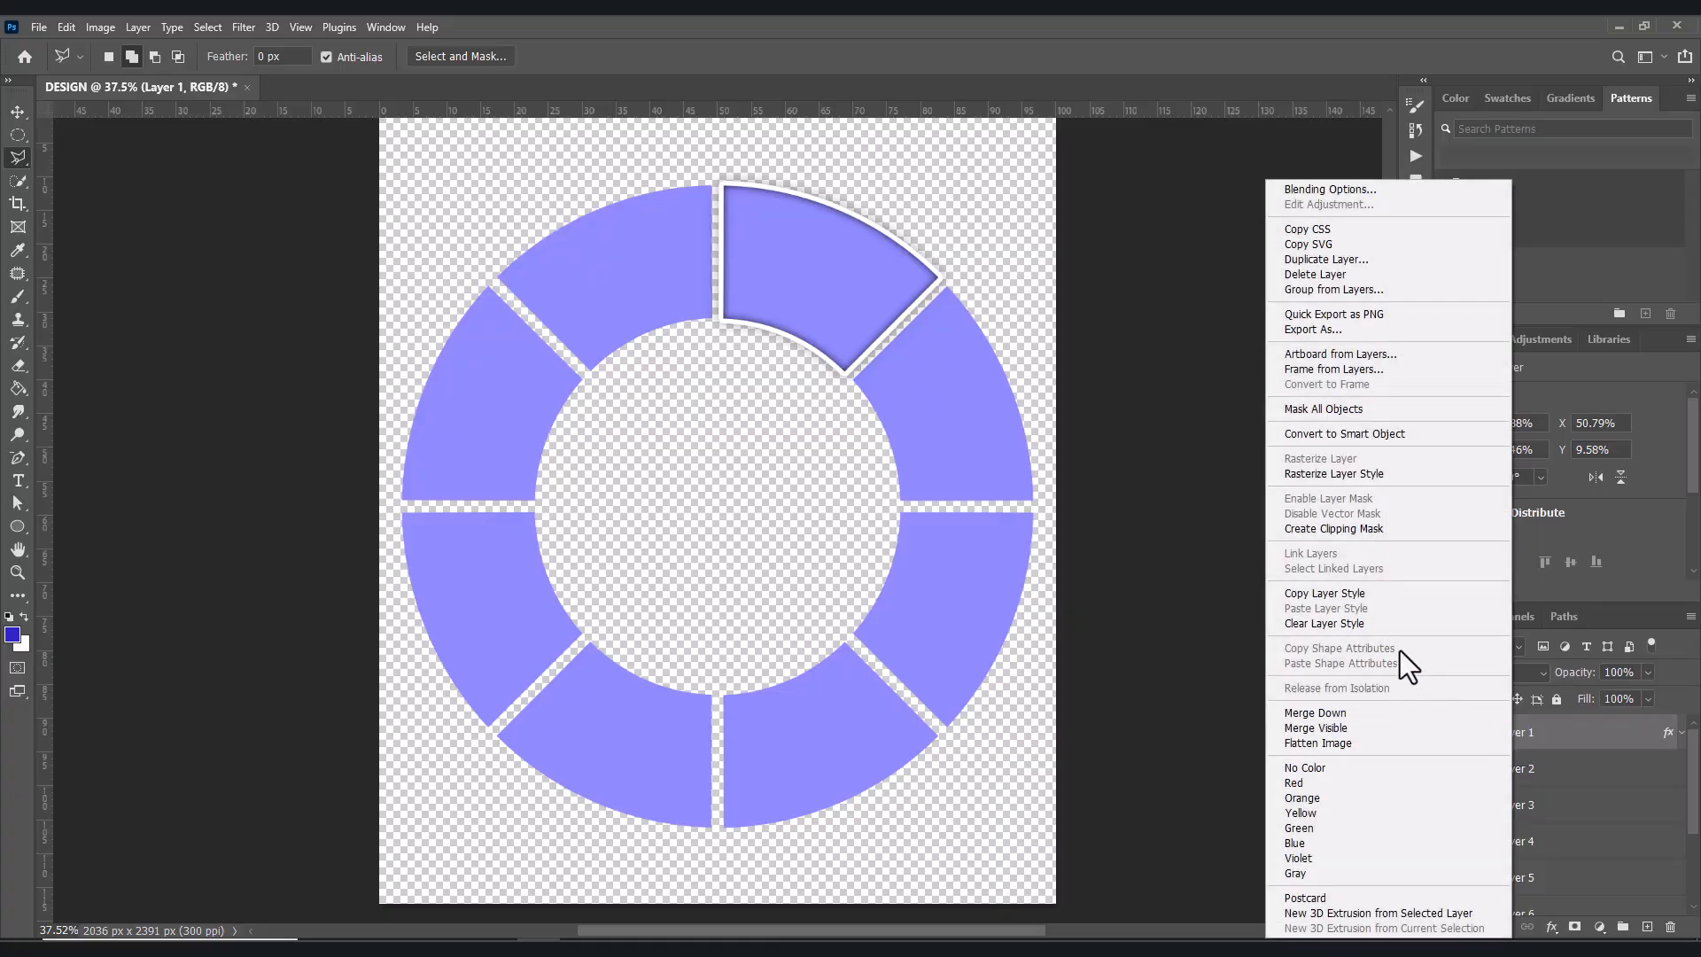
click(1312, 592)
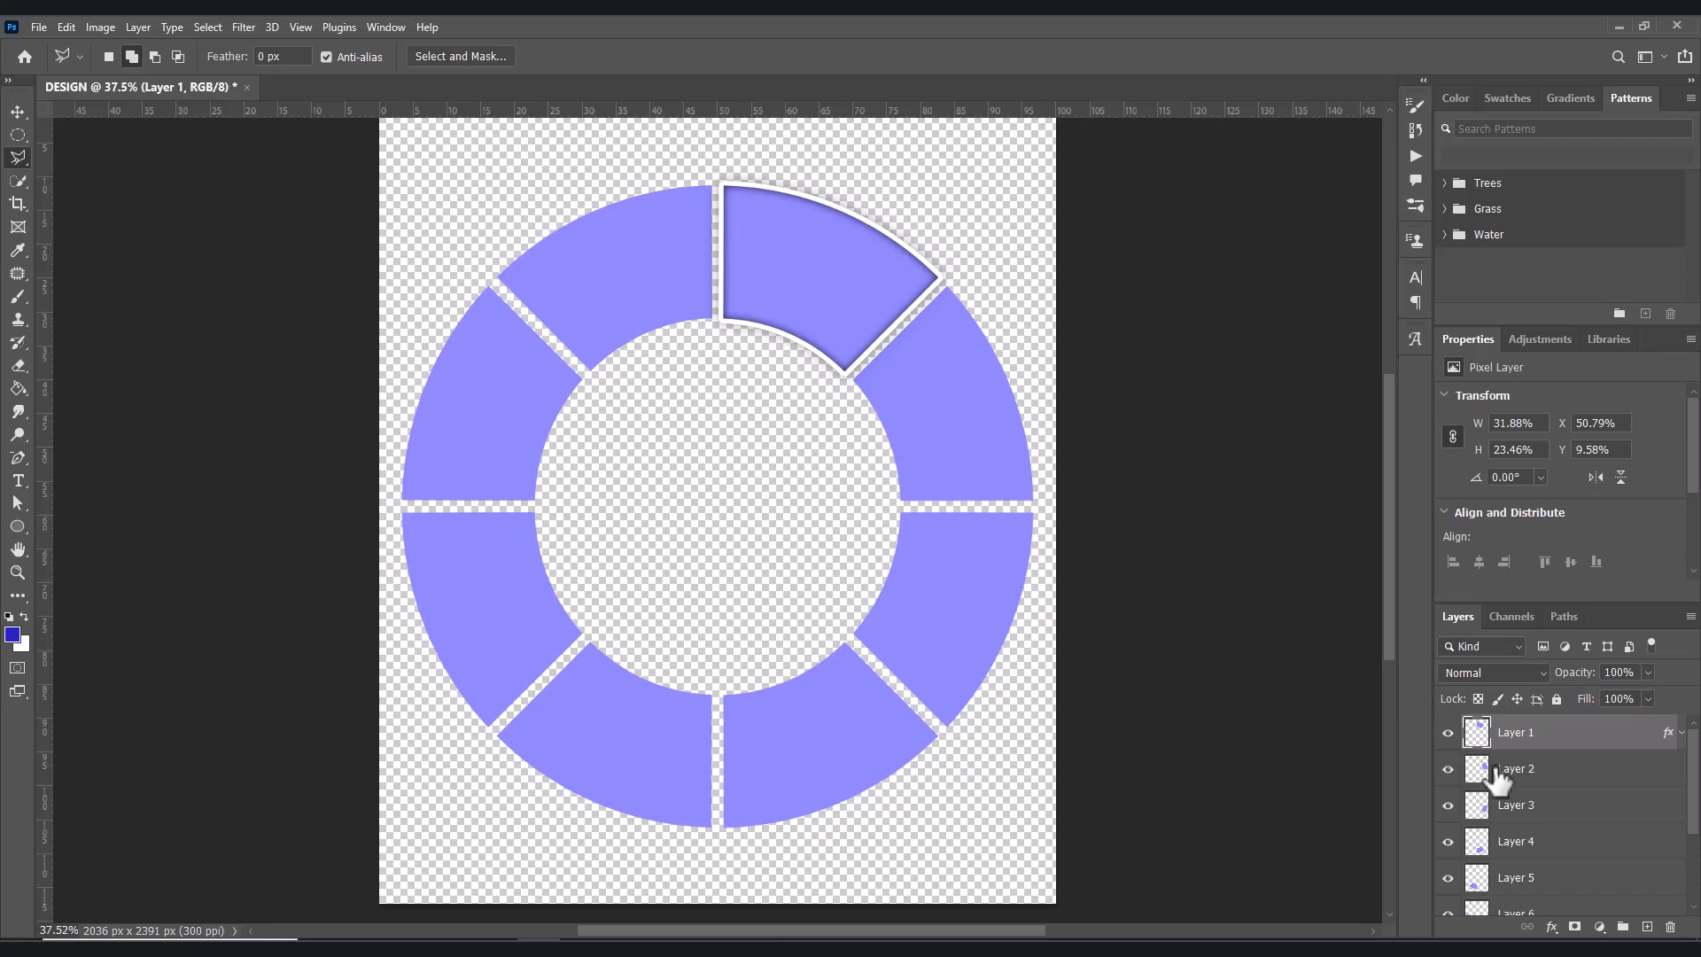
click(1506, 778)
scroll(1538, 797, down, 3)
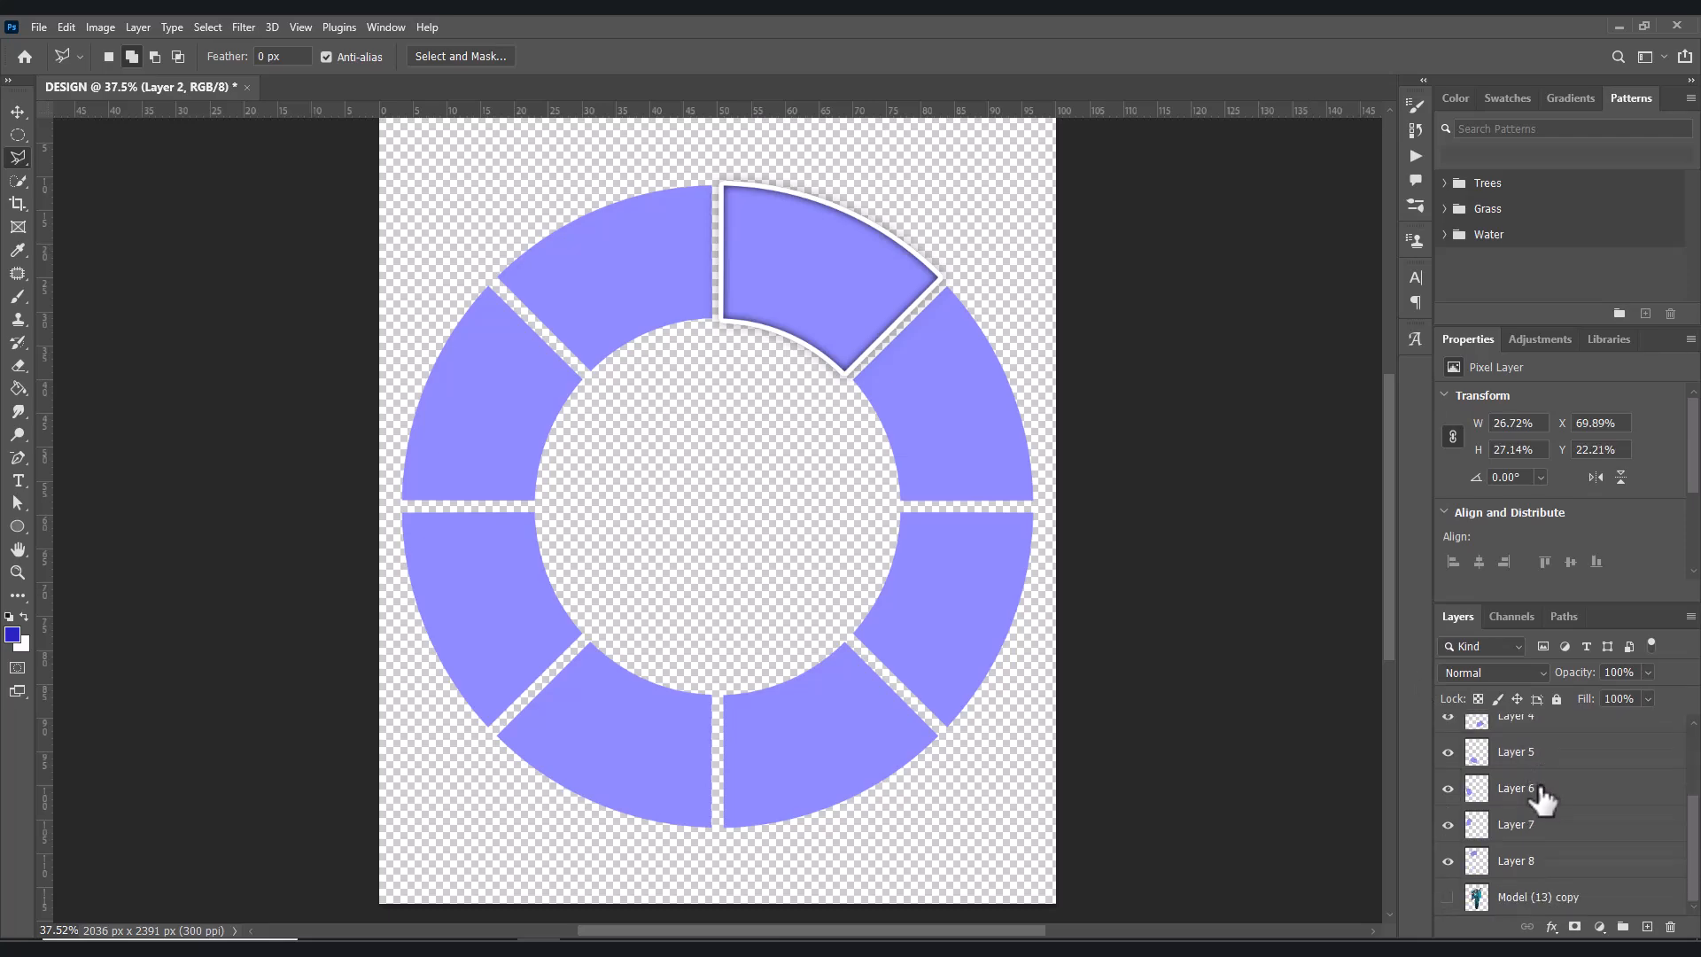
shift+click(1526, 861)
right_click(1526, 861)
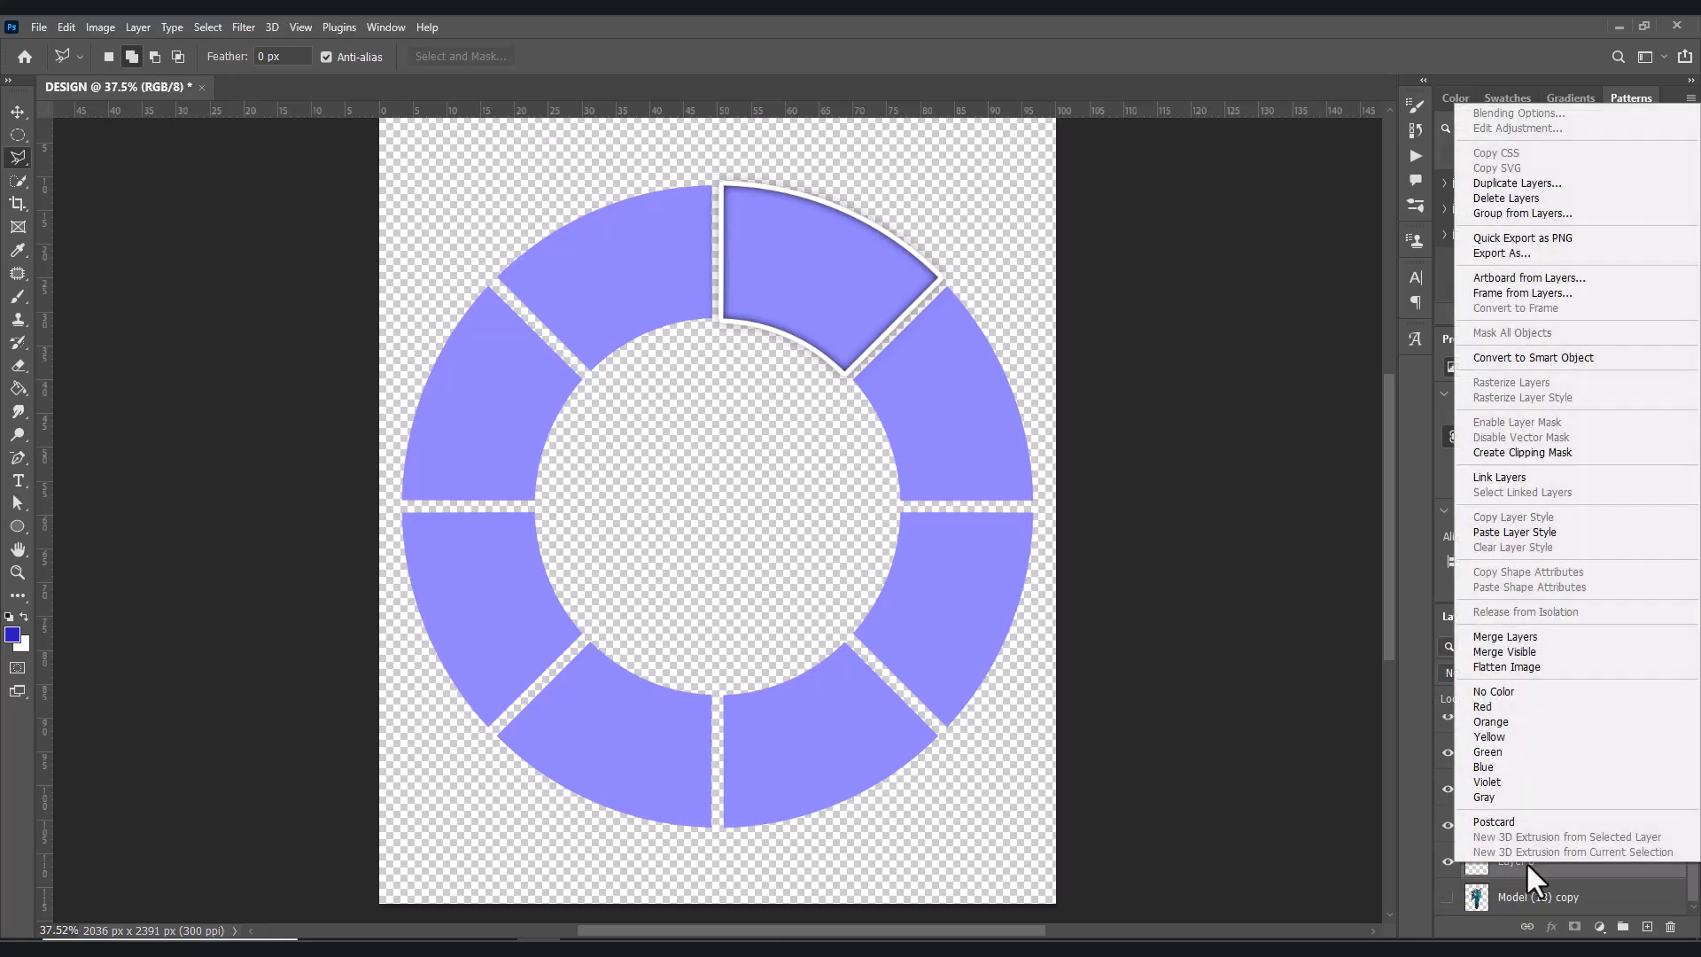
click(1522, 530)
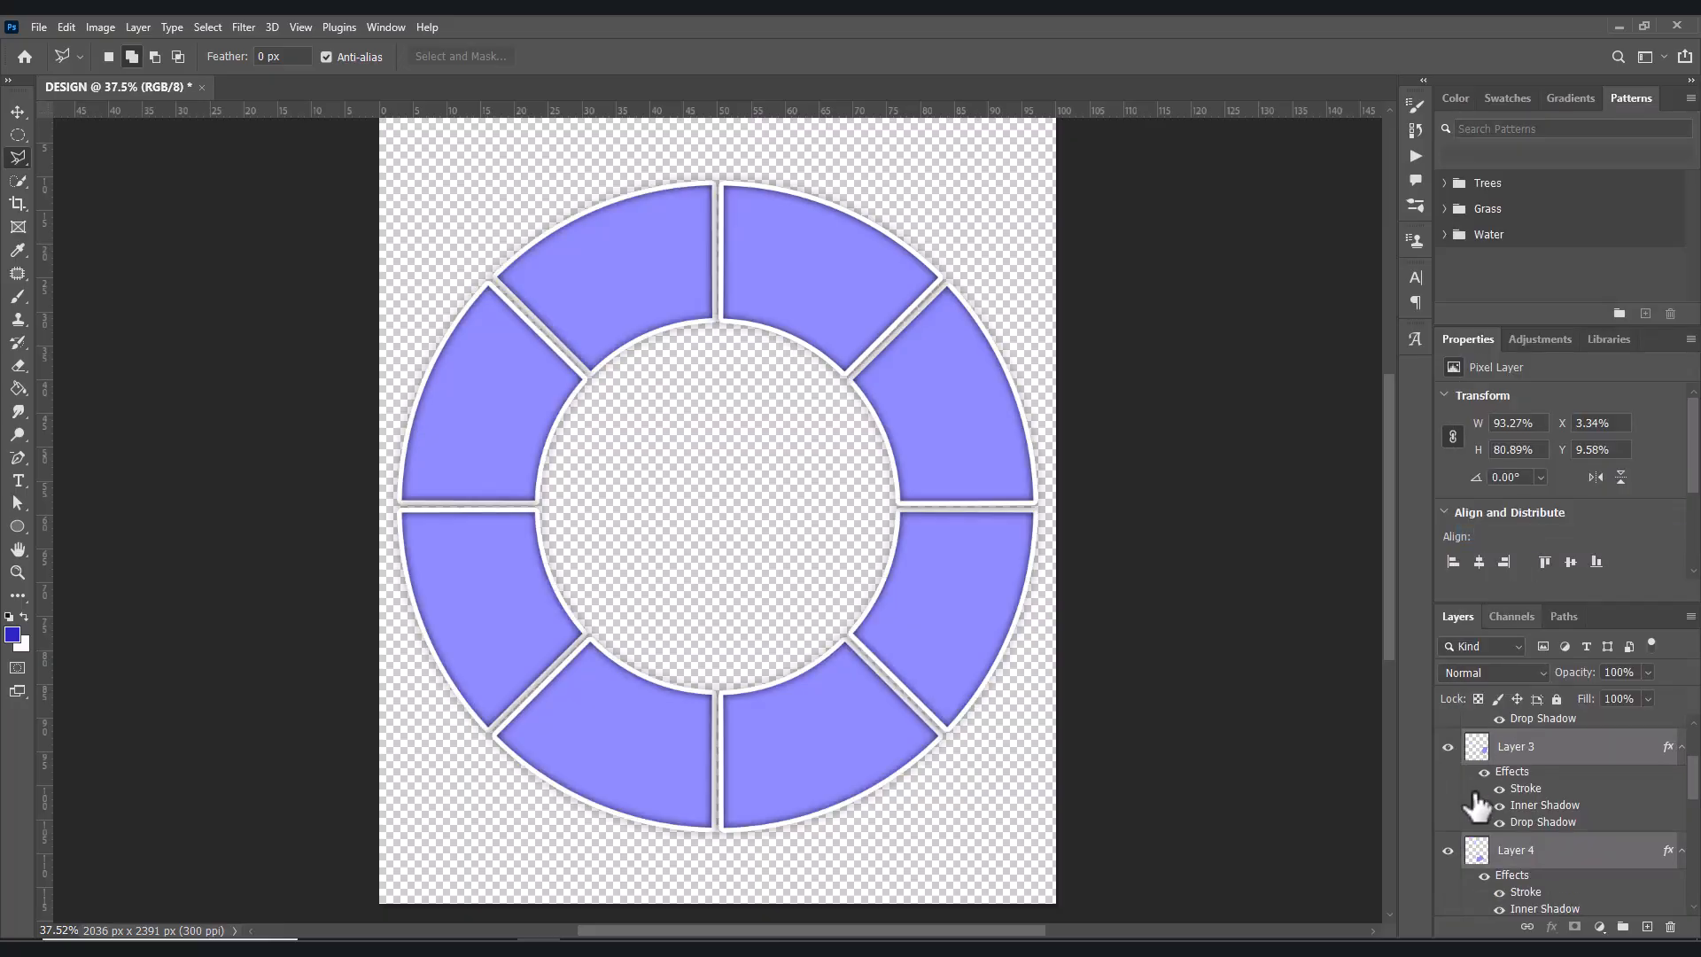
alt+click(1681, 748)
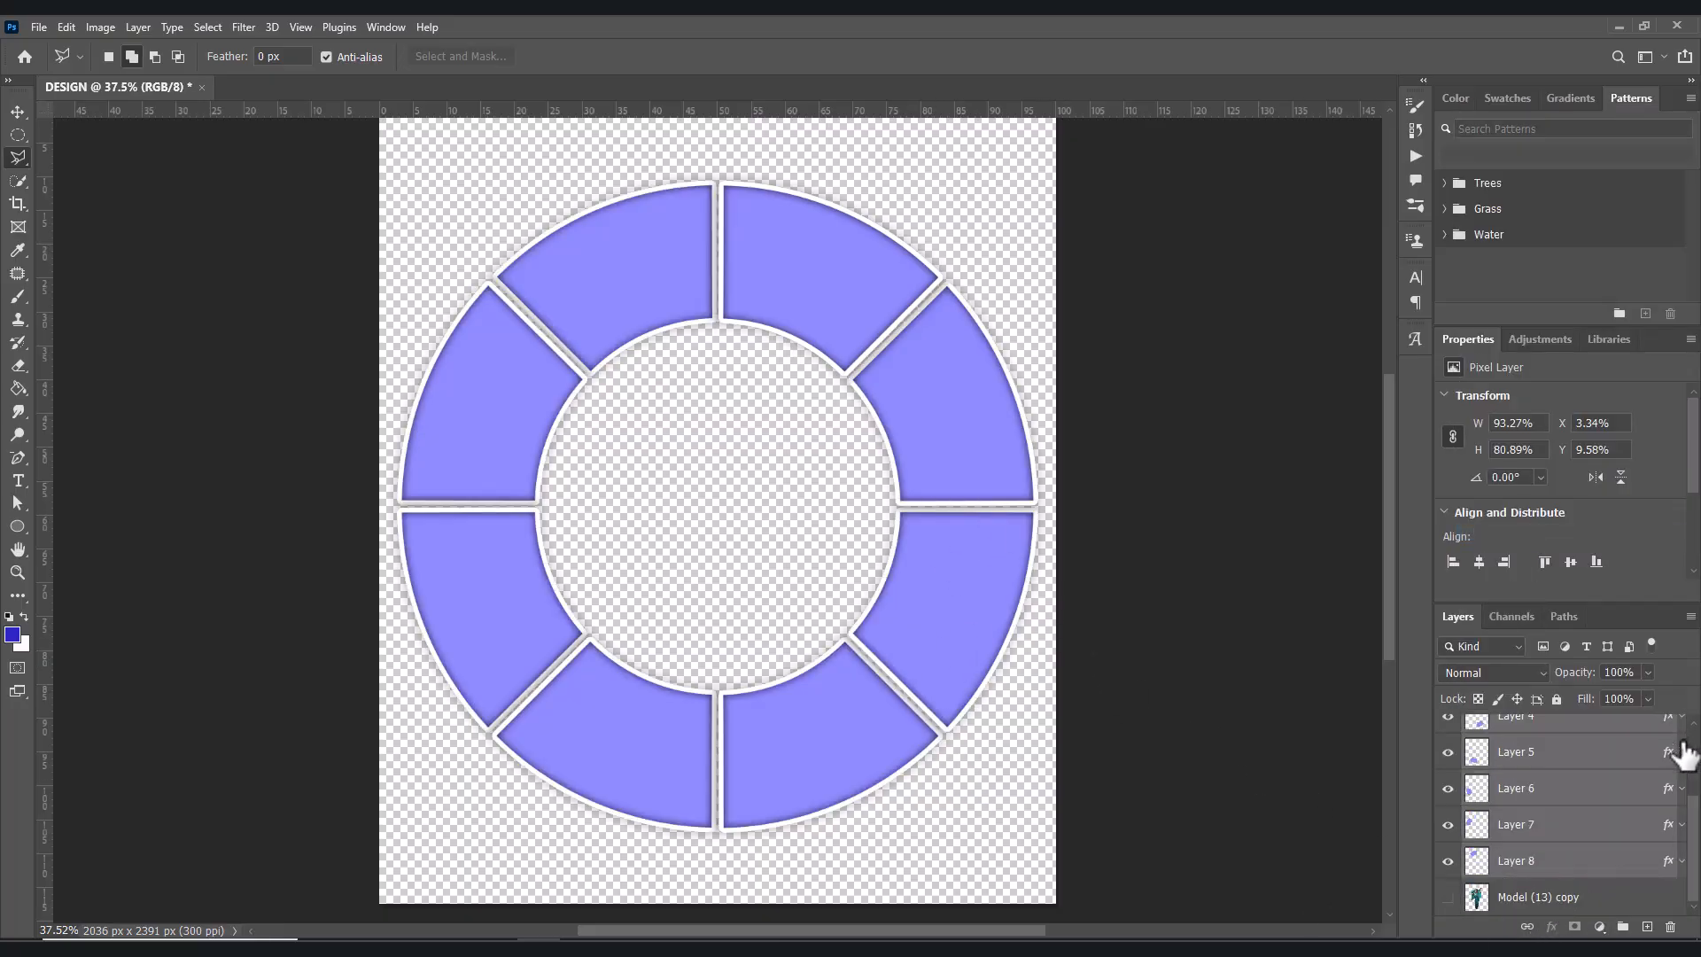
- Show the Model (13) copy dancer layer and move it up the stack between Layer 5 and Layer 6
click(1546, 897)
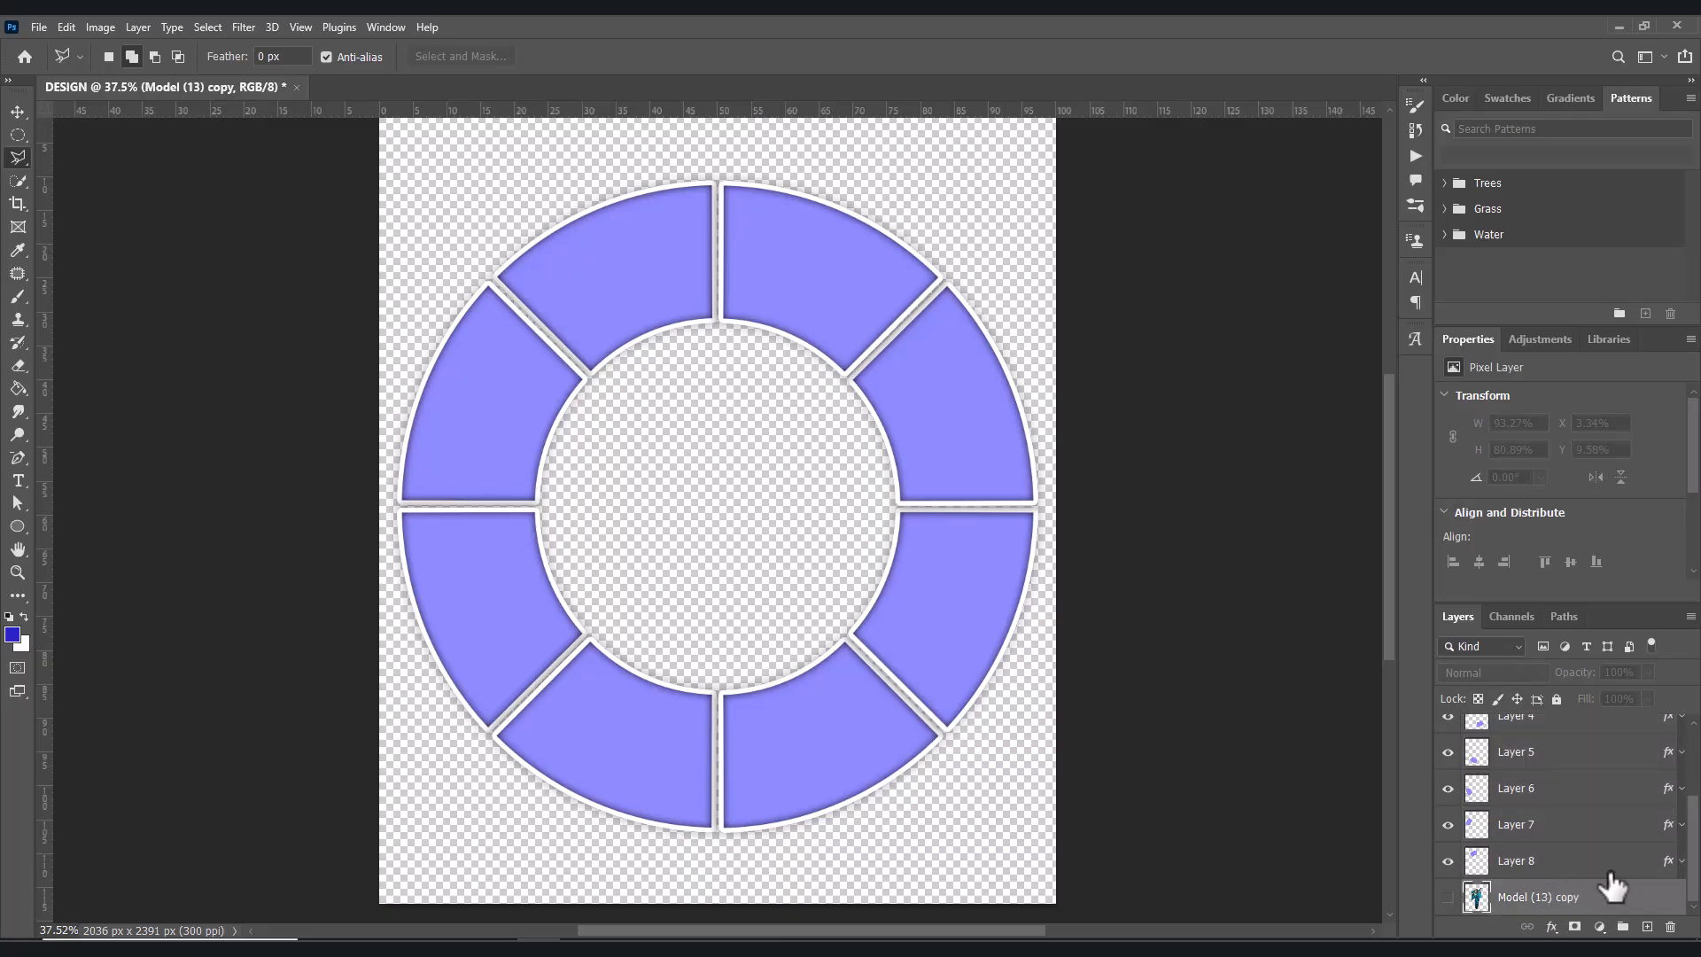
click(1448, 896)
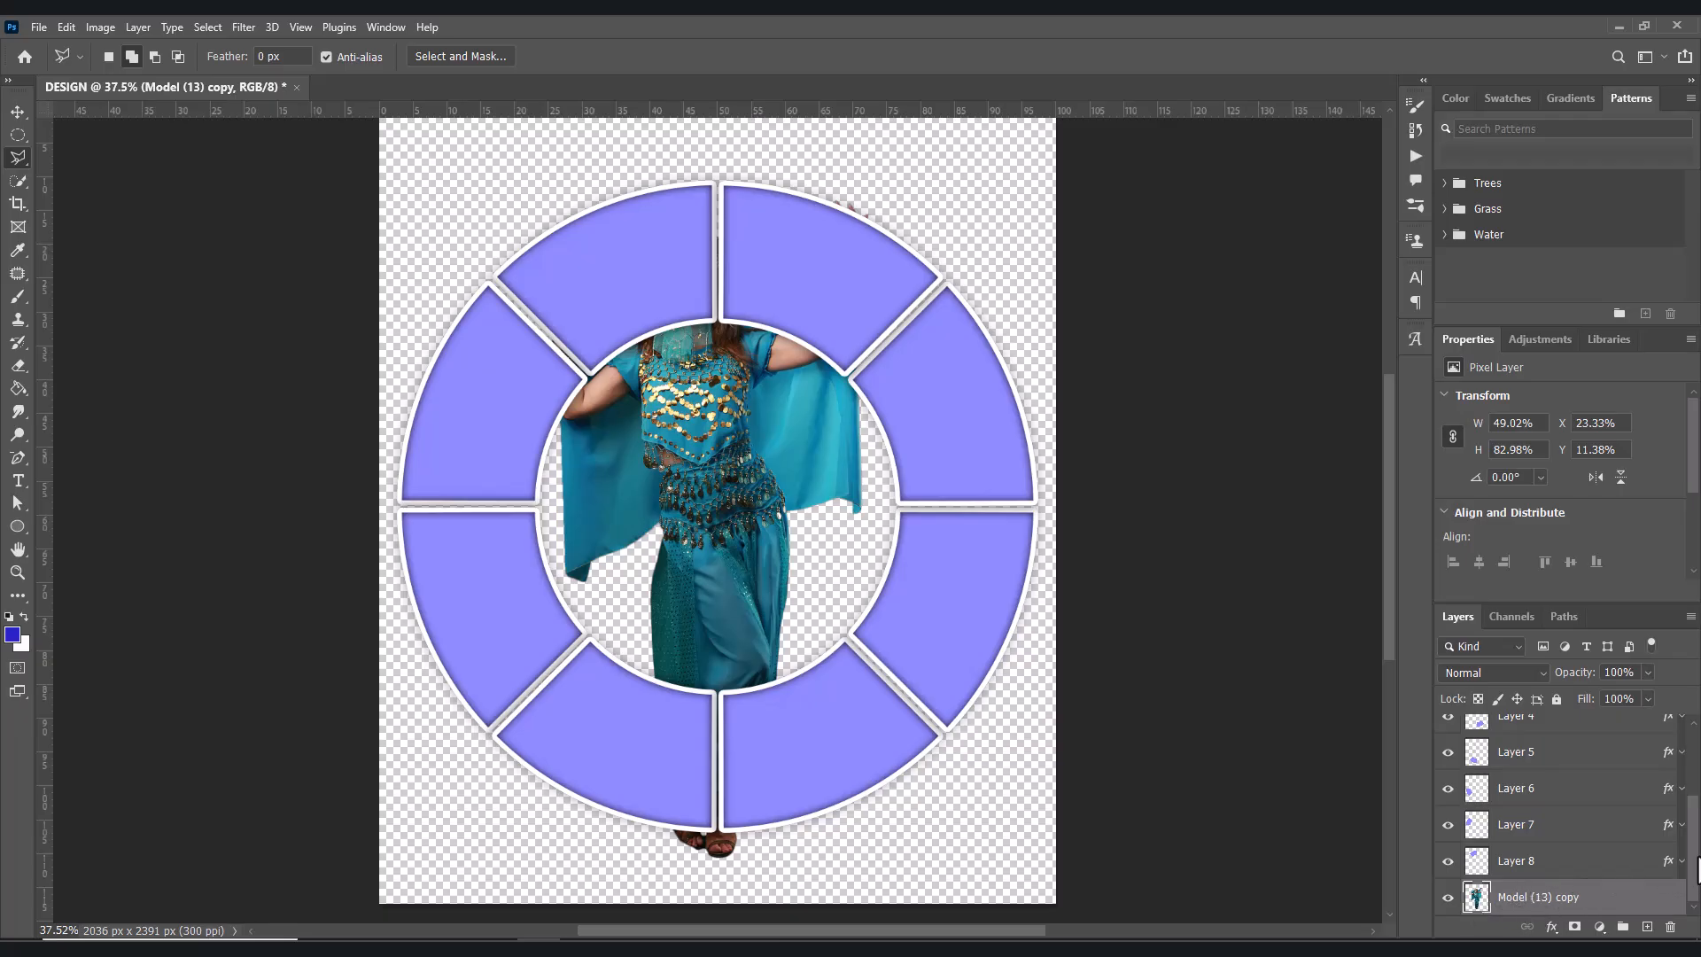
mouse_move(1696, 861)
mouse_down()
mouse_move(1690, 775)
mouse_move(1690, 868)
mouse_up()
scroll(1524, 896, up, 3)
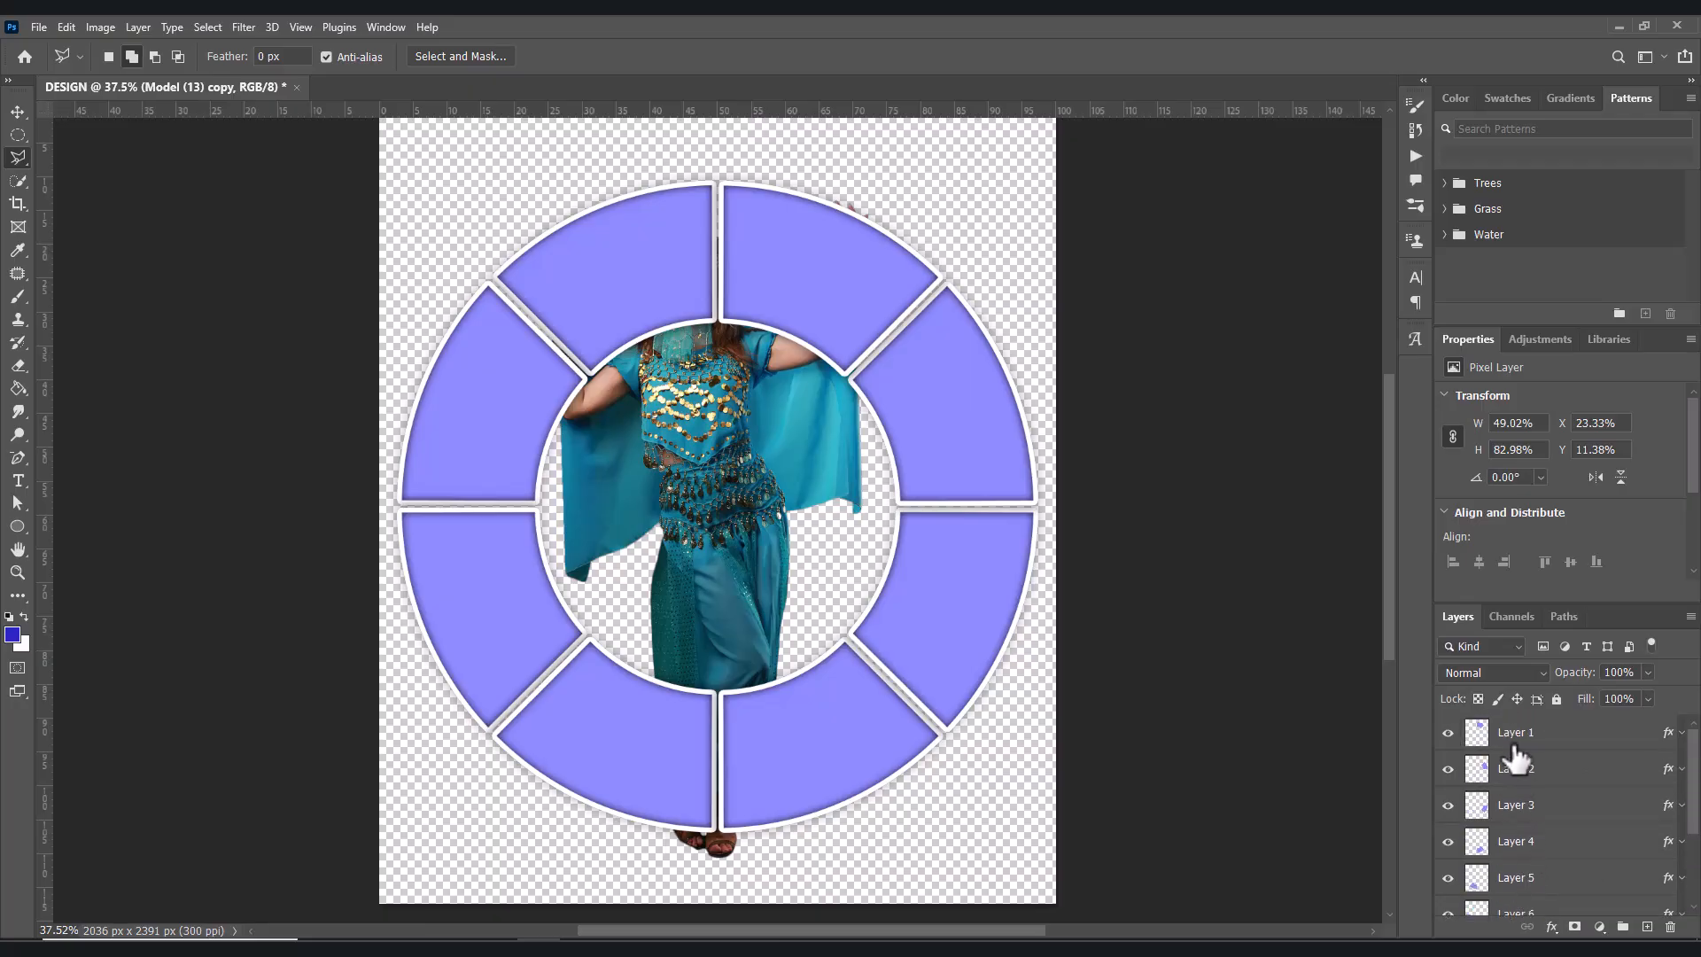
scroll(1520, 873, down, 3)
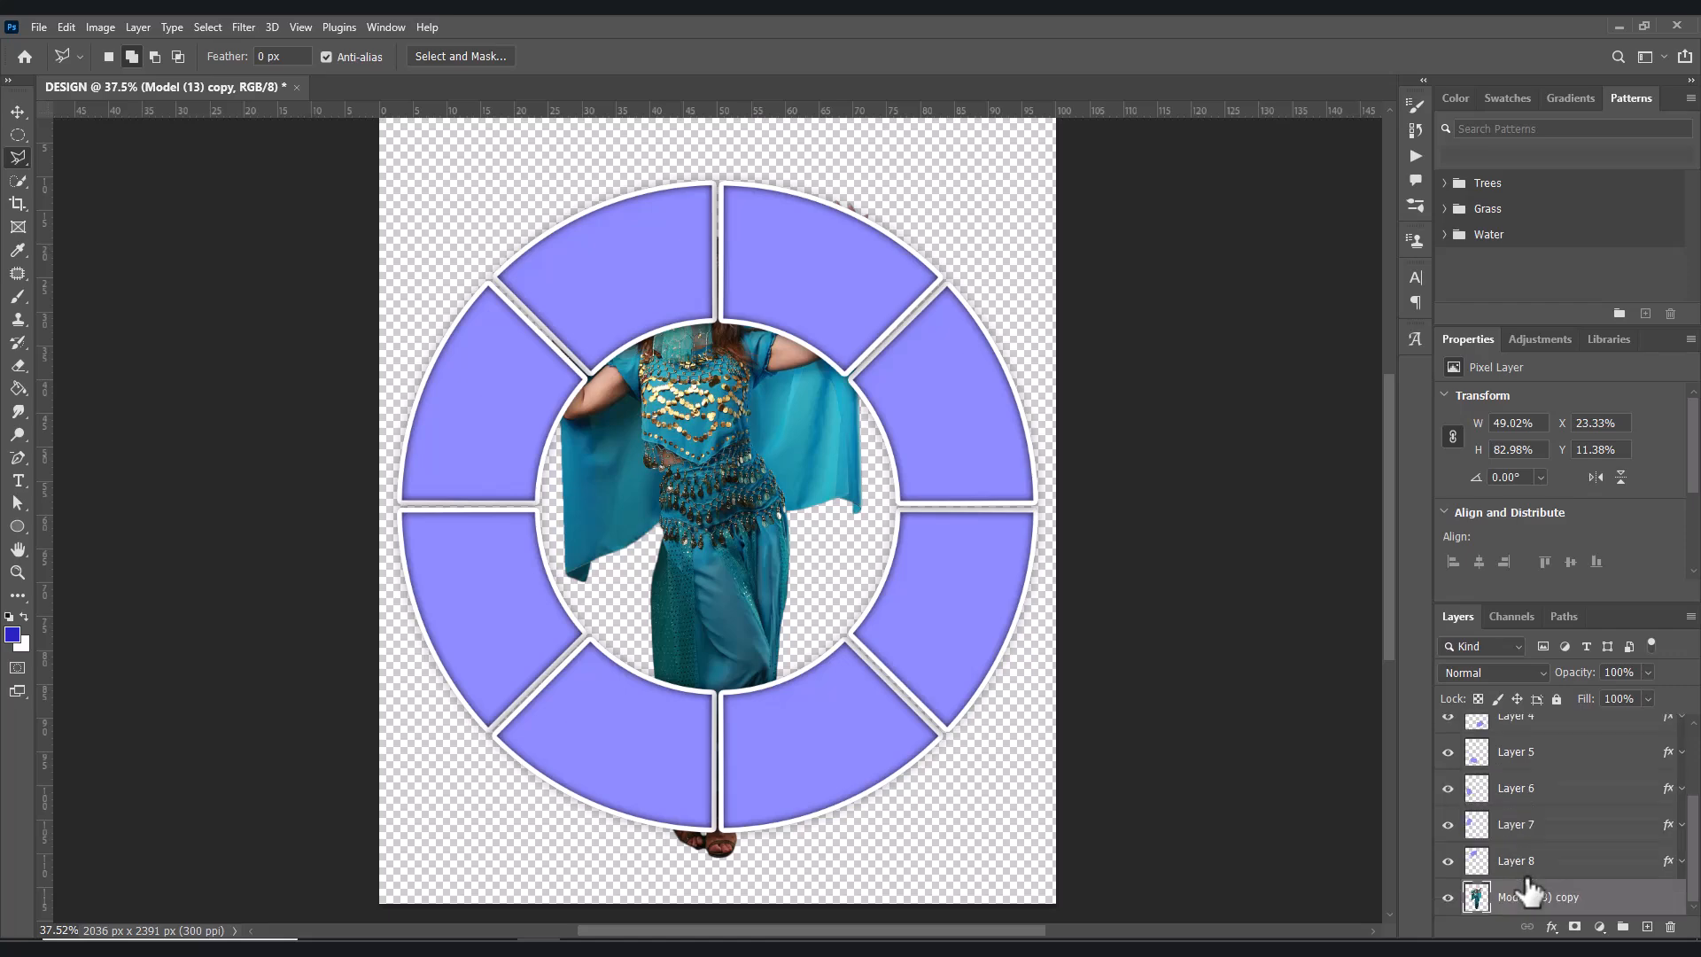
drag(1530, 899, 1533, 785)
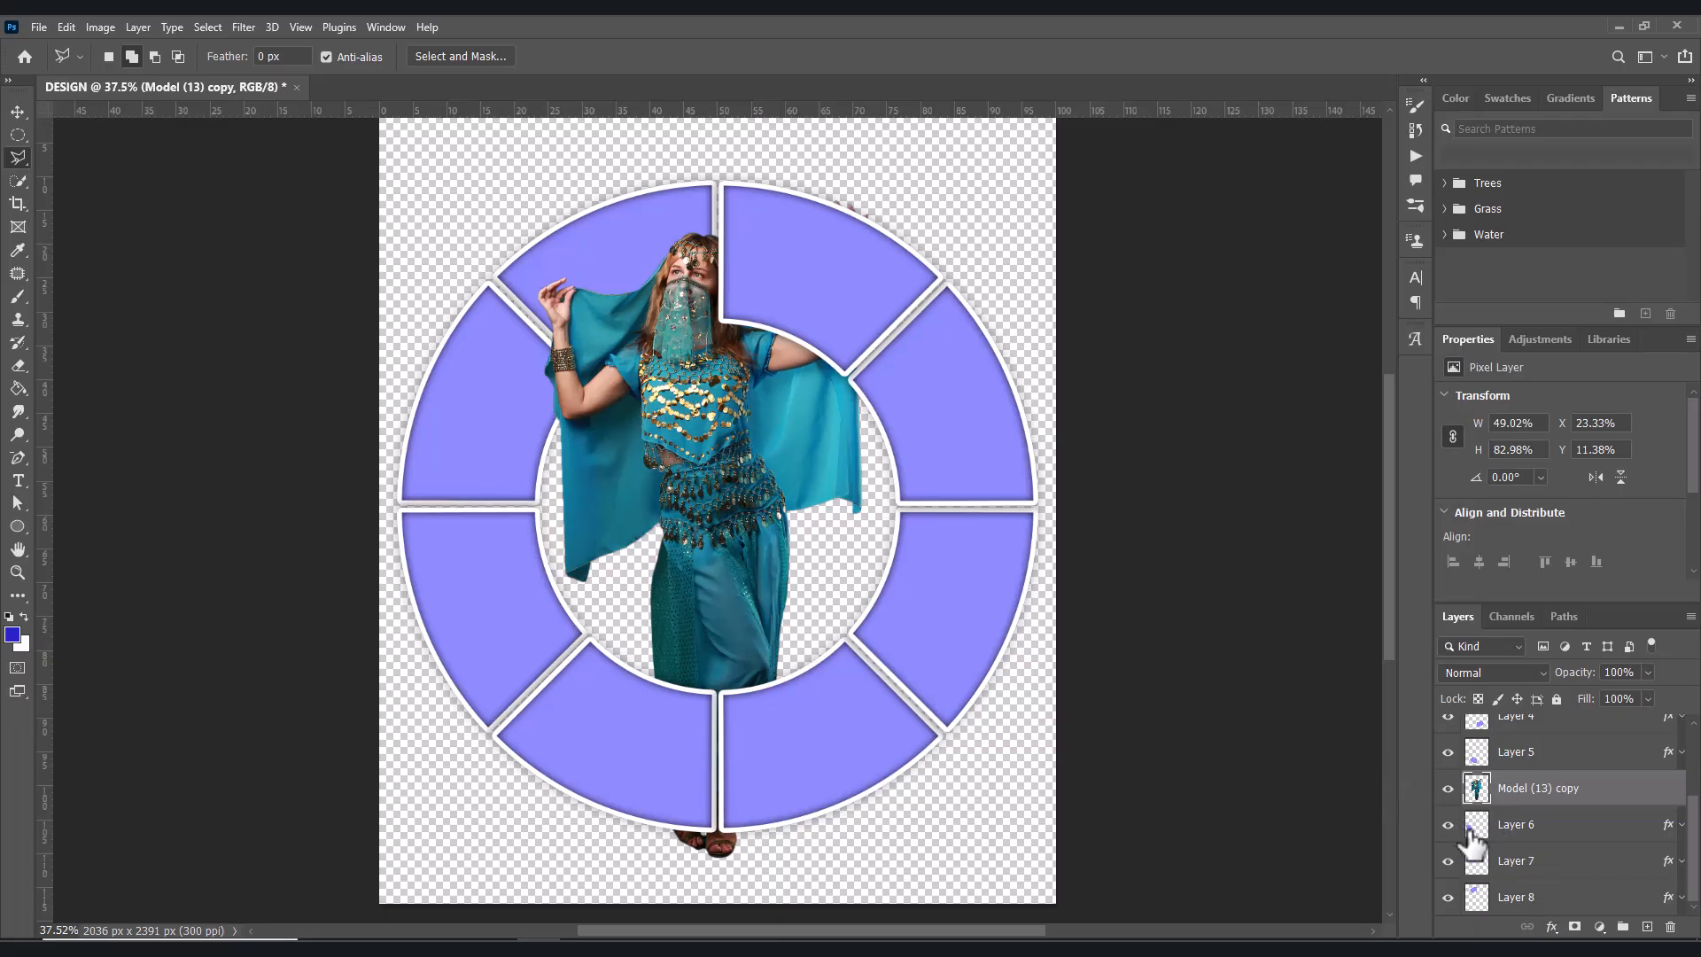
- Identify the two upper-left ring segments, Layer 7 and Layer 8, by toggling their visibility and delete both layers
click(1511, 871)
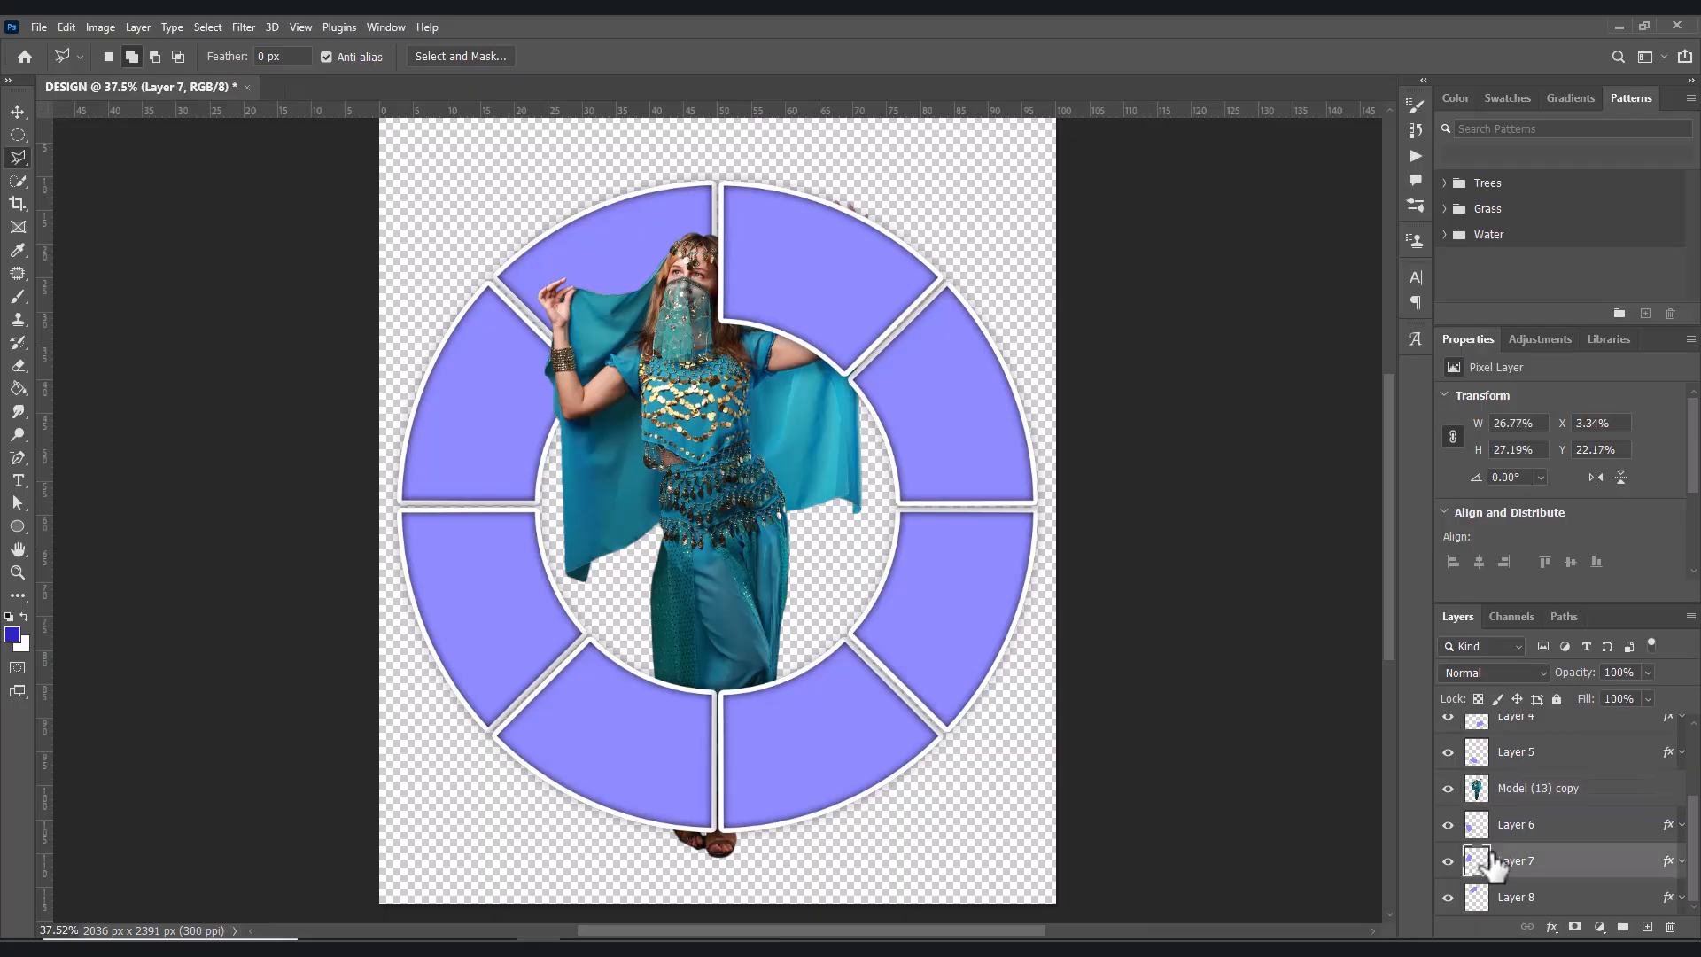
click(1447, 861)
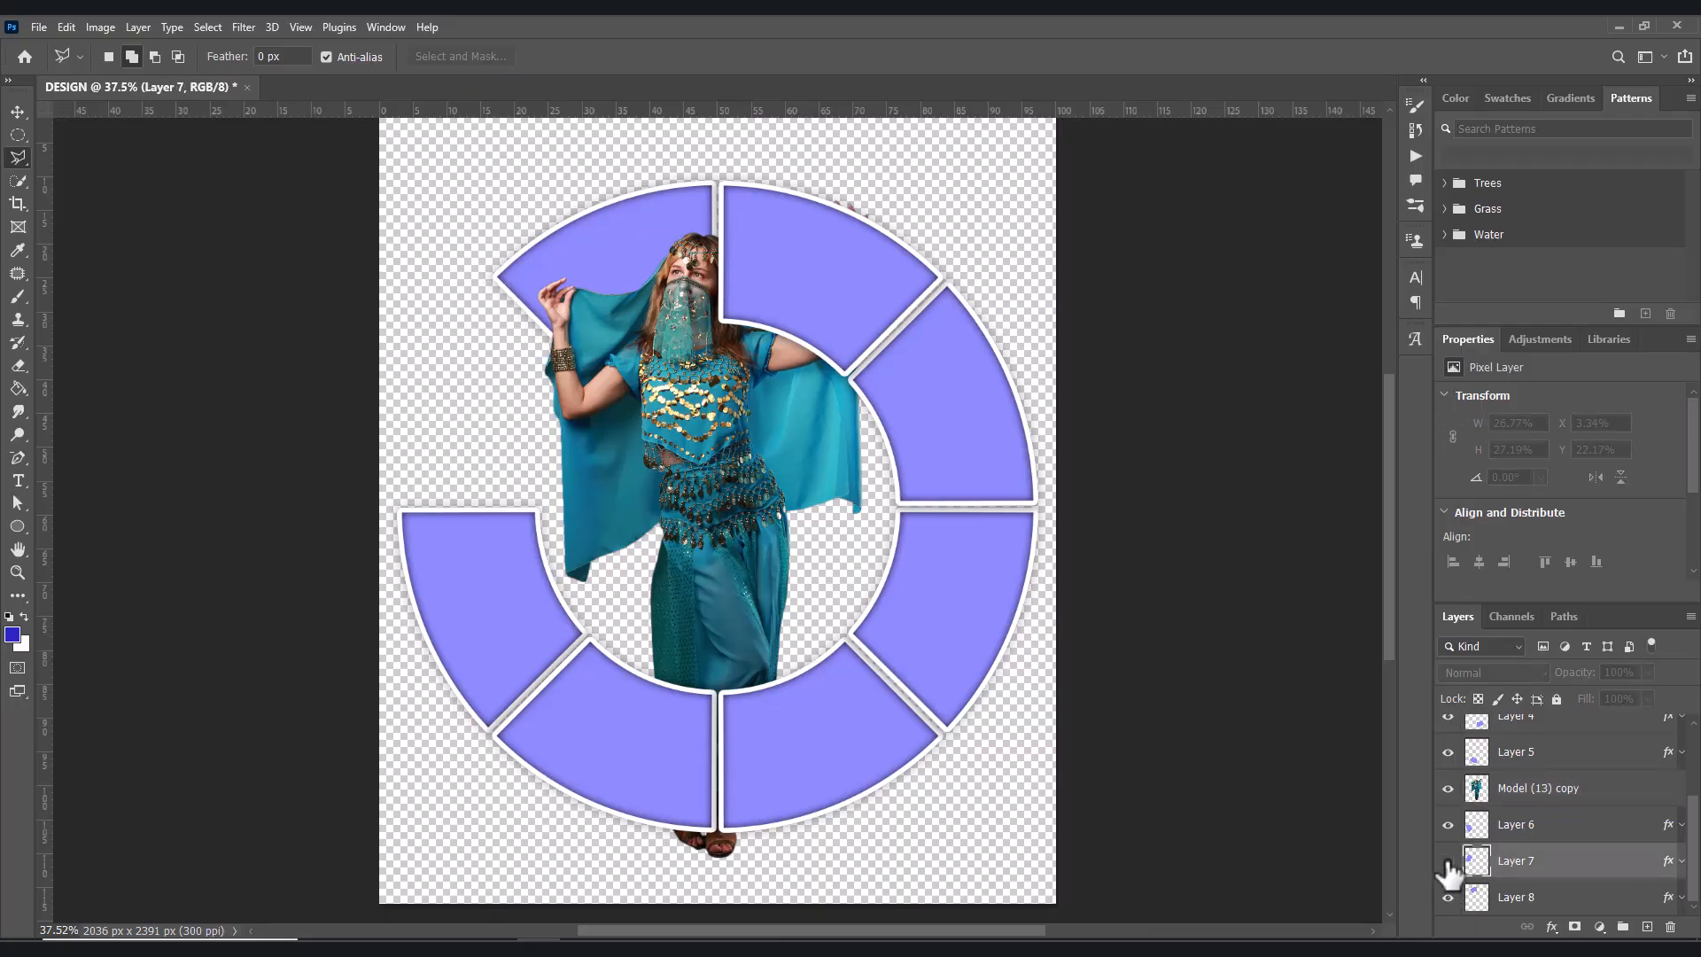
click(1448, 862)
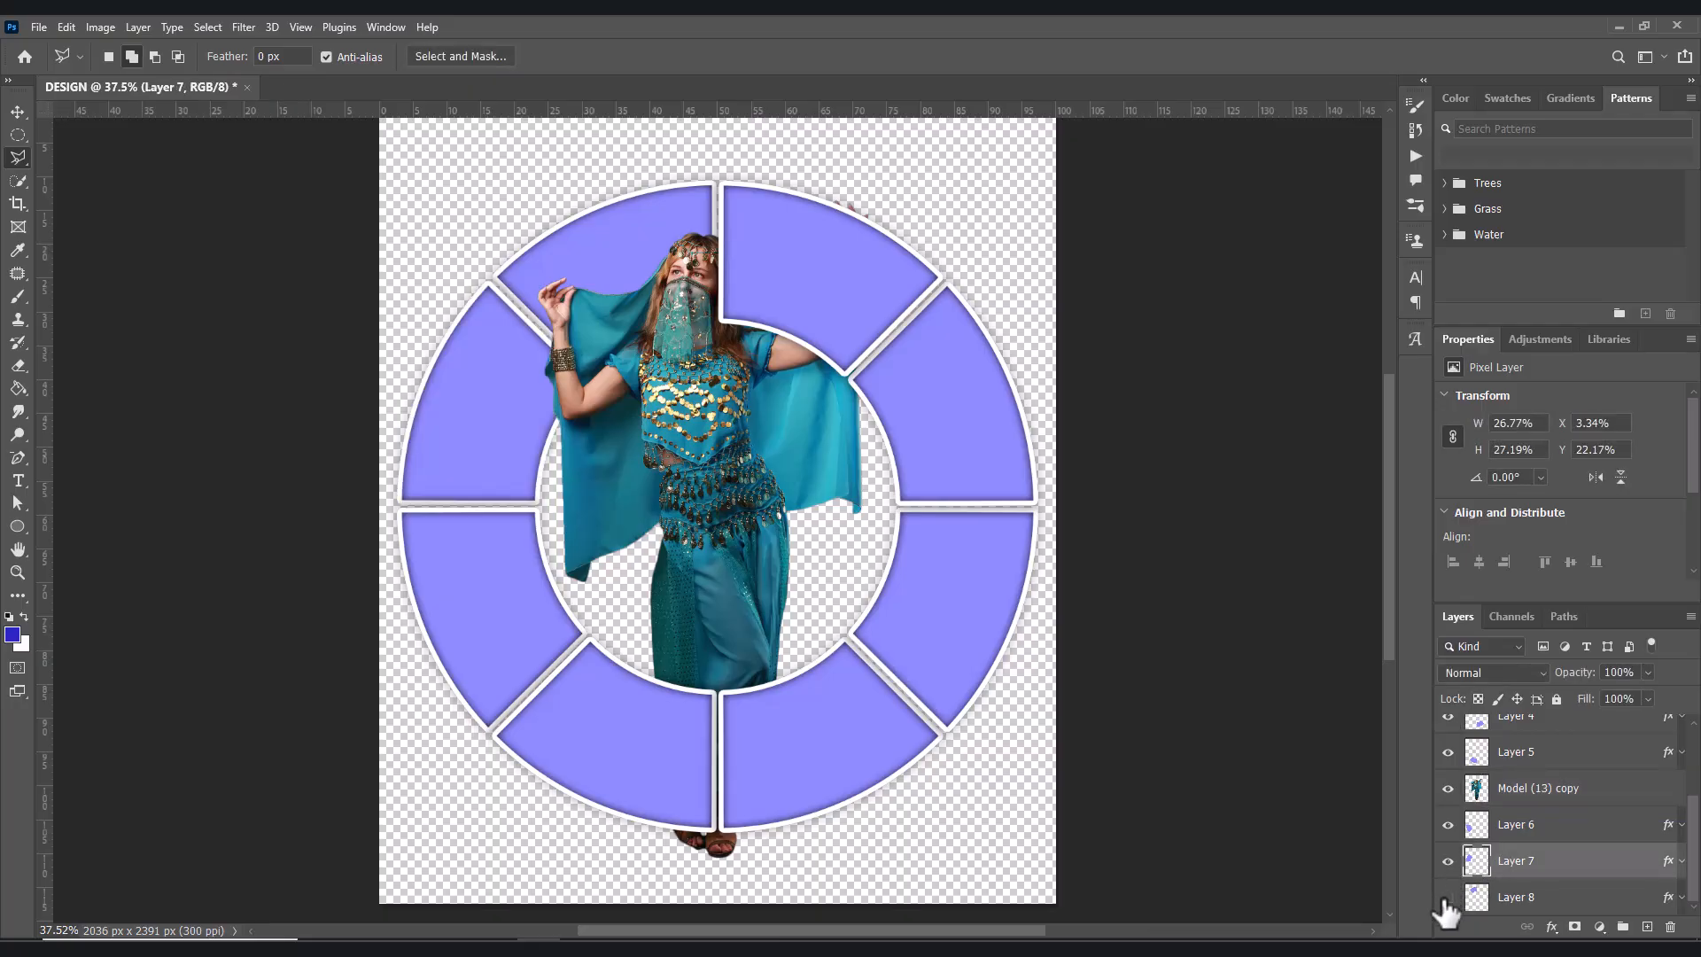
click(1446, 897)
click(1446, 897)
shift+click(1535, 900)
drag(1542, 903, 1671, 927)
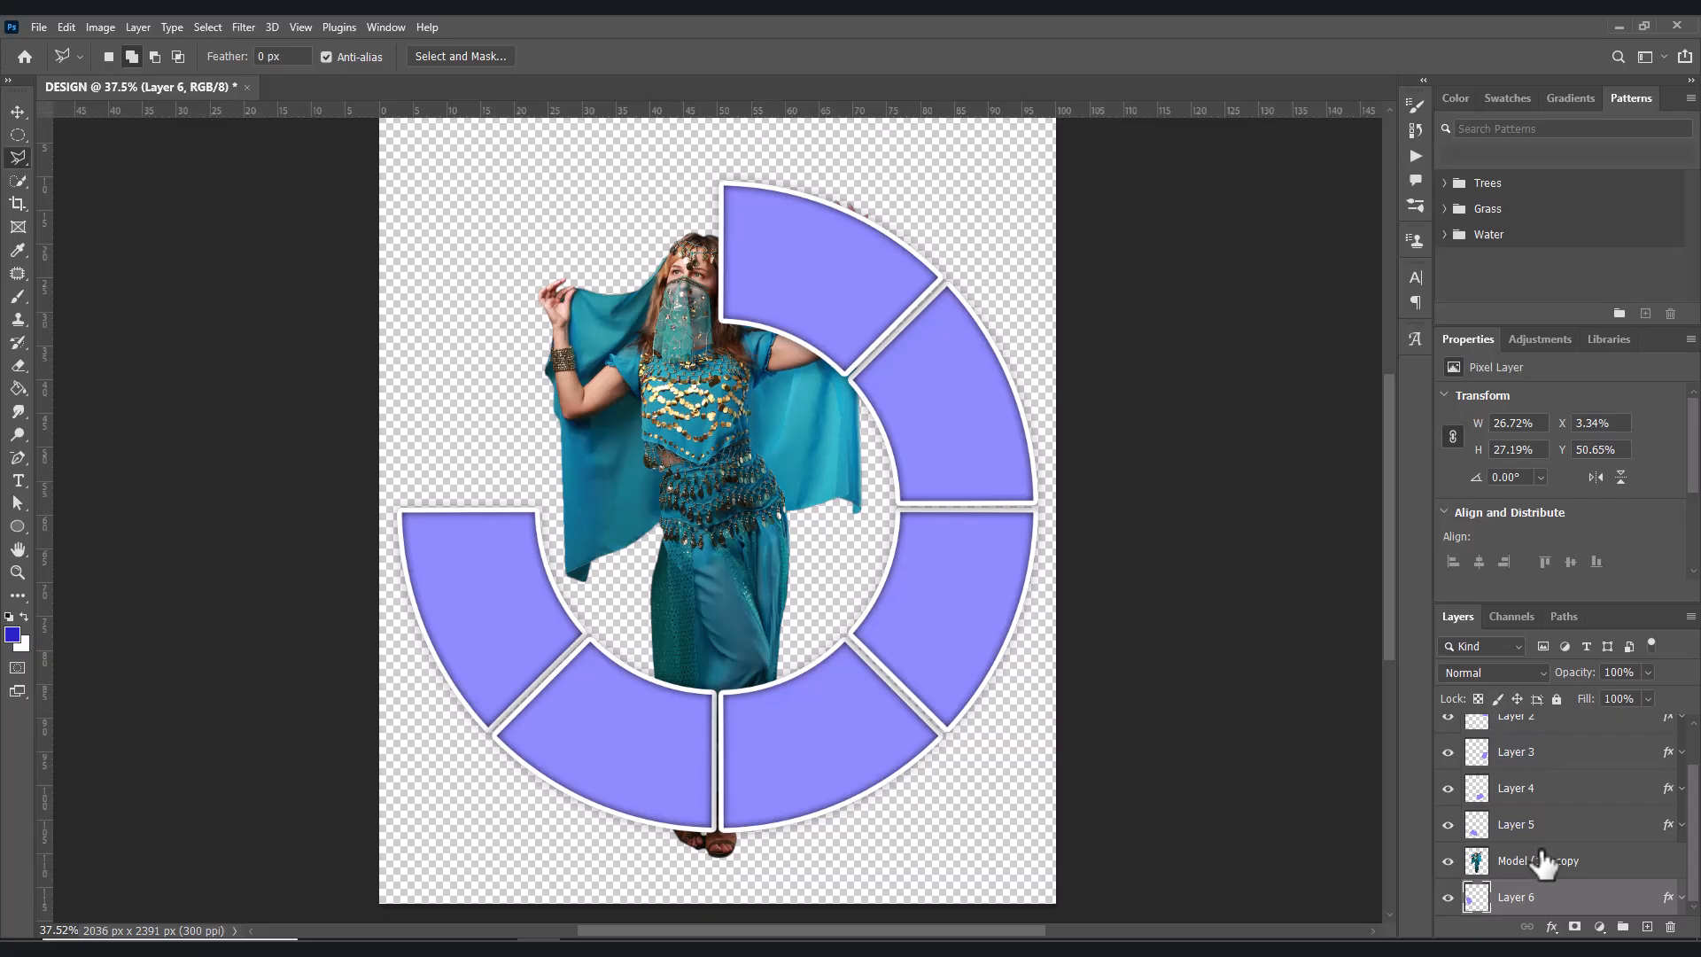
- Move the Model (13) copy dancer layer above Layer 5 in the stack and deselect all layers
click(1544, 873)
drag(1542, 866, 1524, 831)
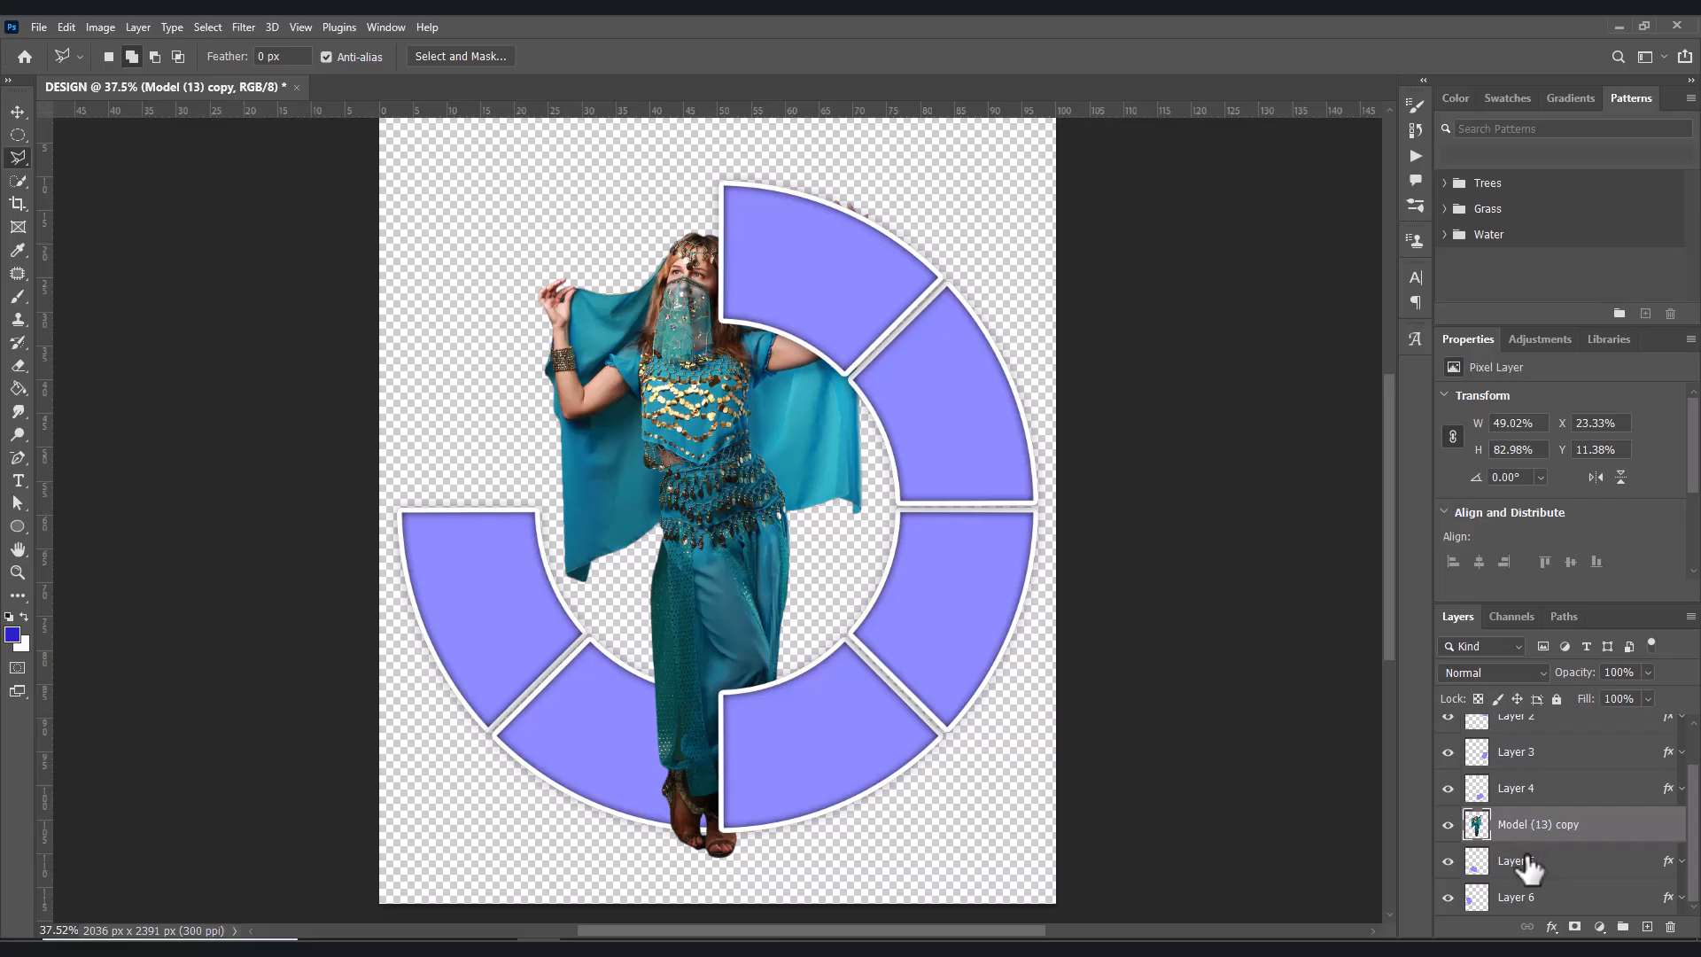
click(1528, 870)
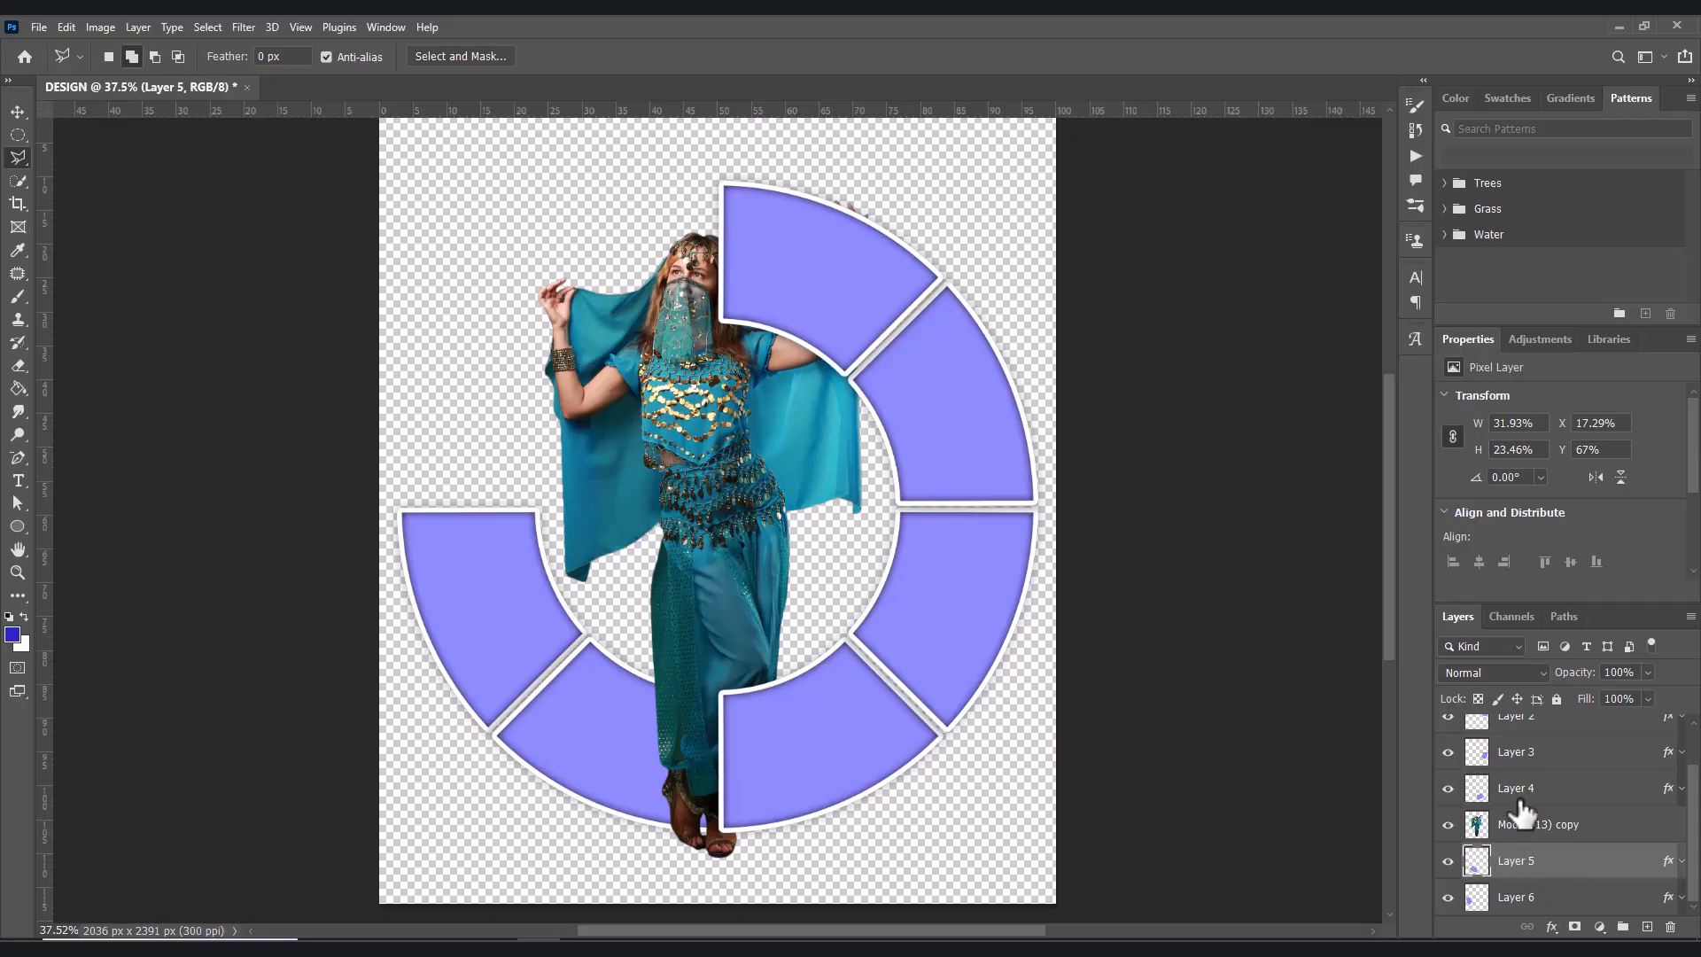
scroll(1520, 808, up, 1)
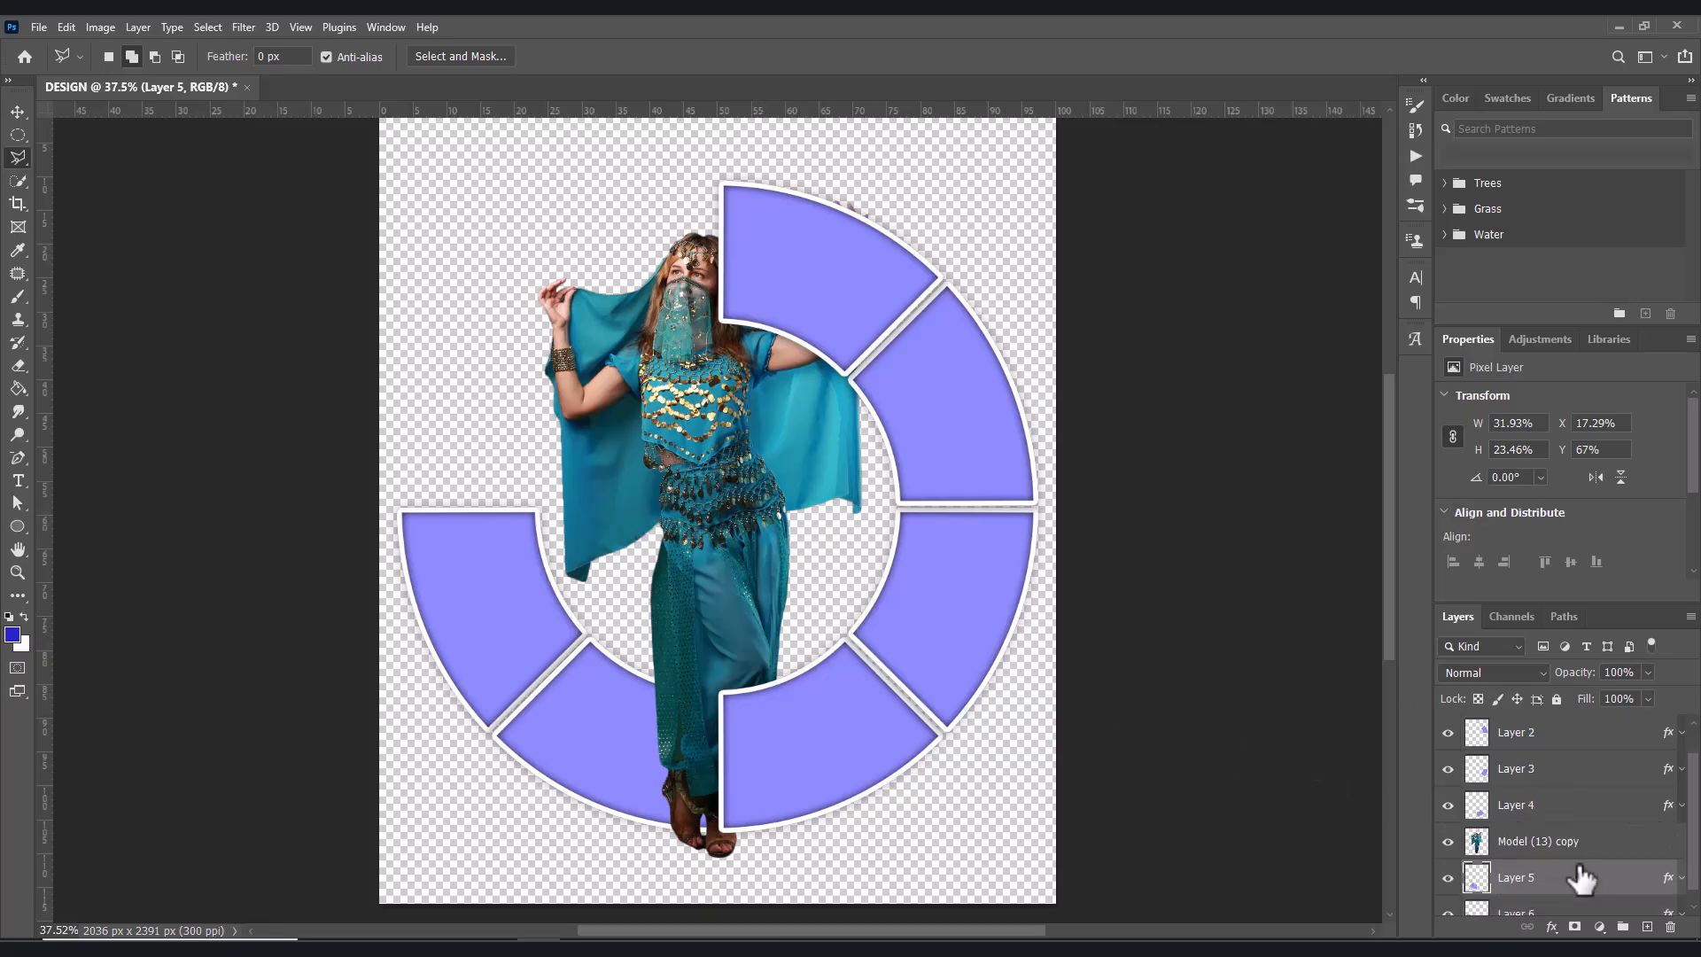
scroll(1582, 877, down, 1)
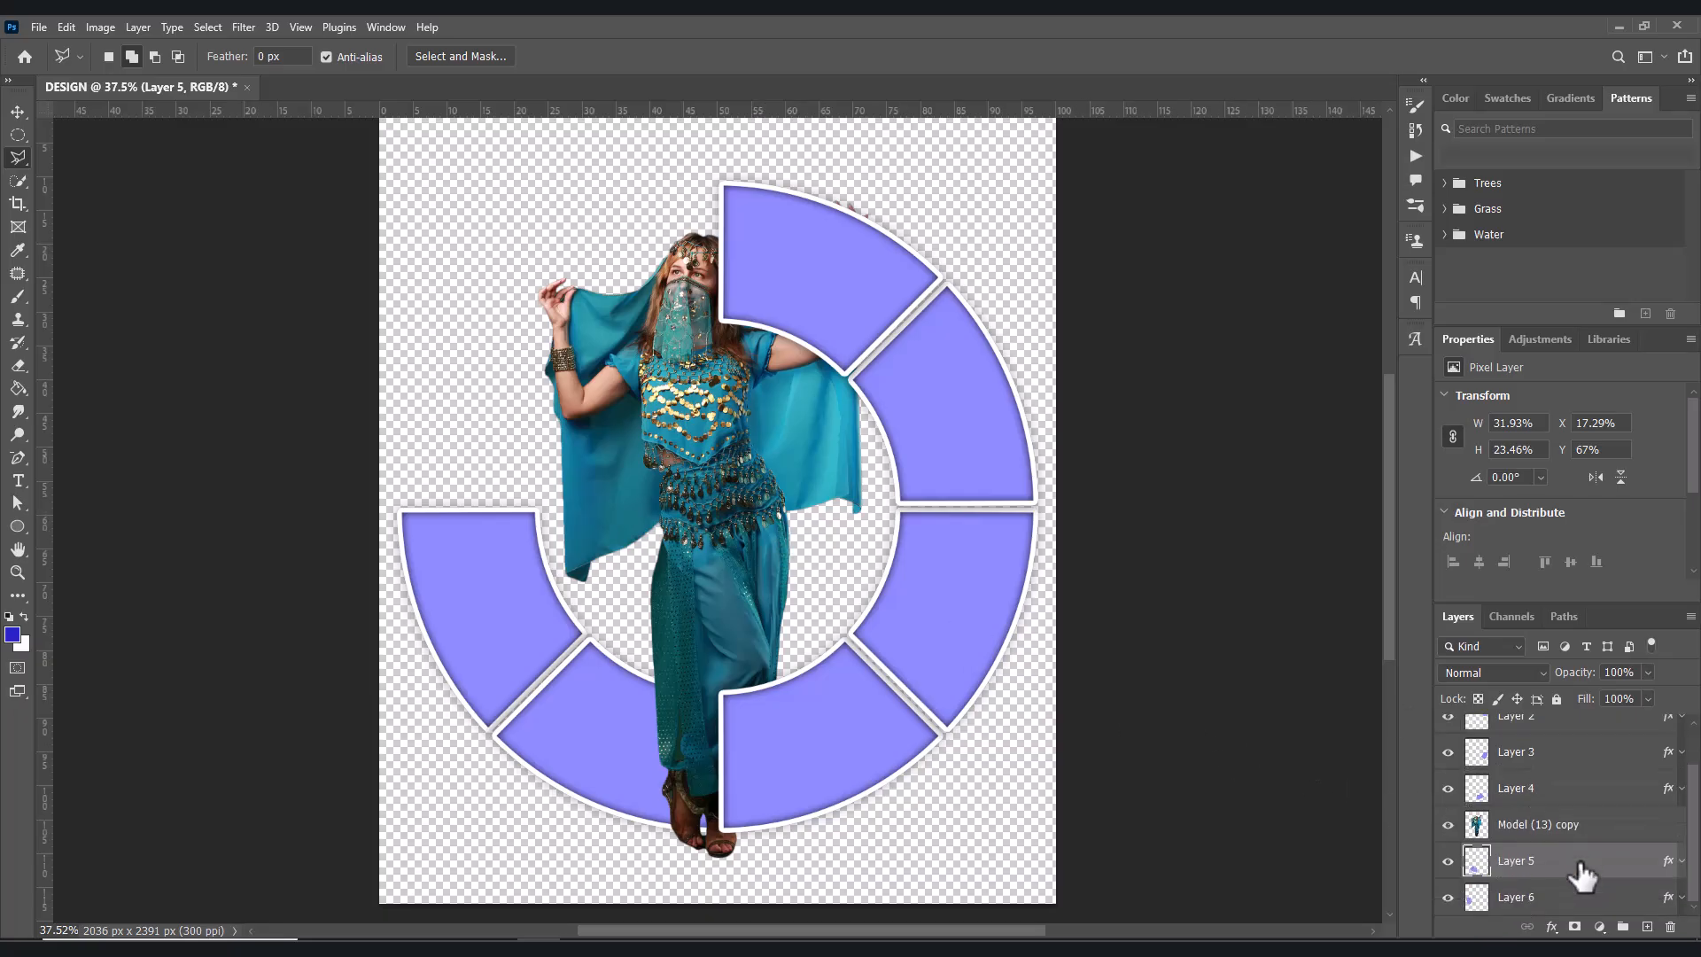
click(17, 112)
click(332, 304)
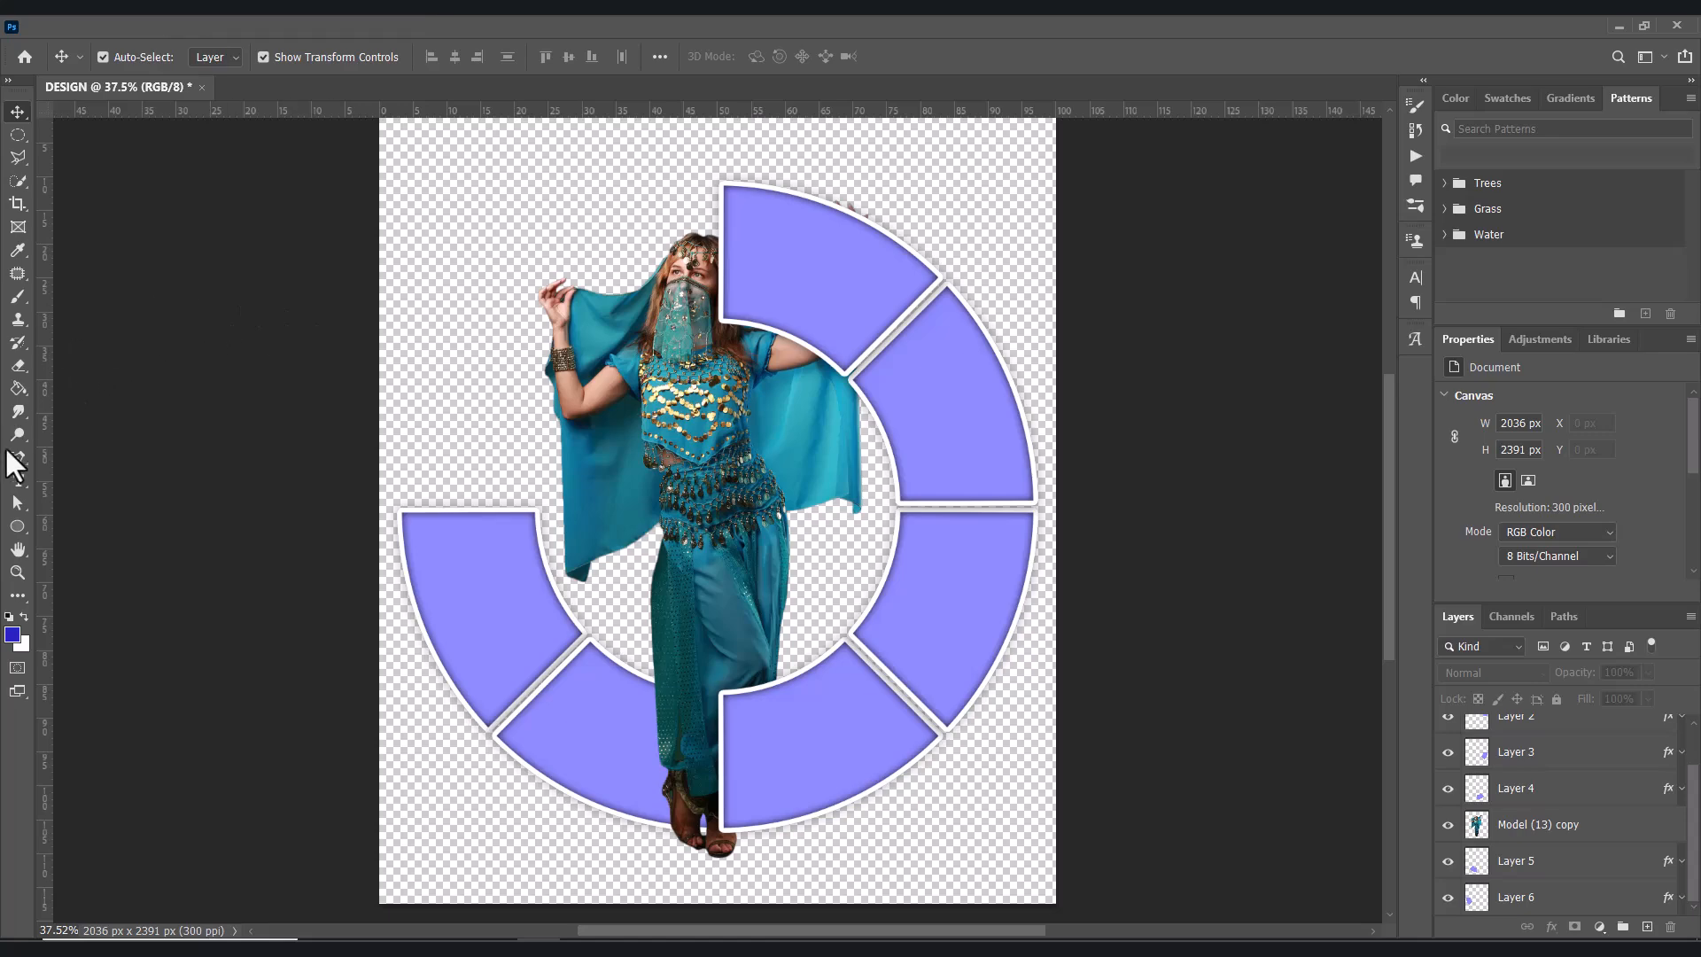
- Draw a cyan-filled rectangle without stroke, about 427 x 1248 px, rising from the left segment's upper edge past the canvas top
drag(18, 525, 87, 525)
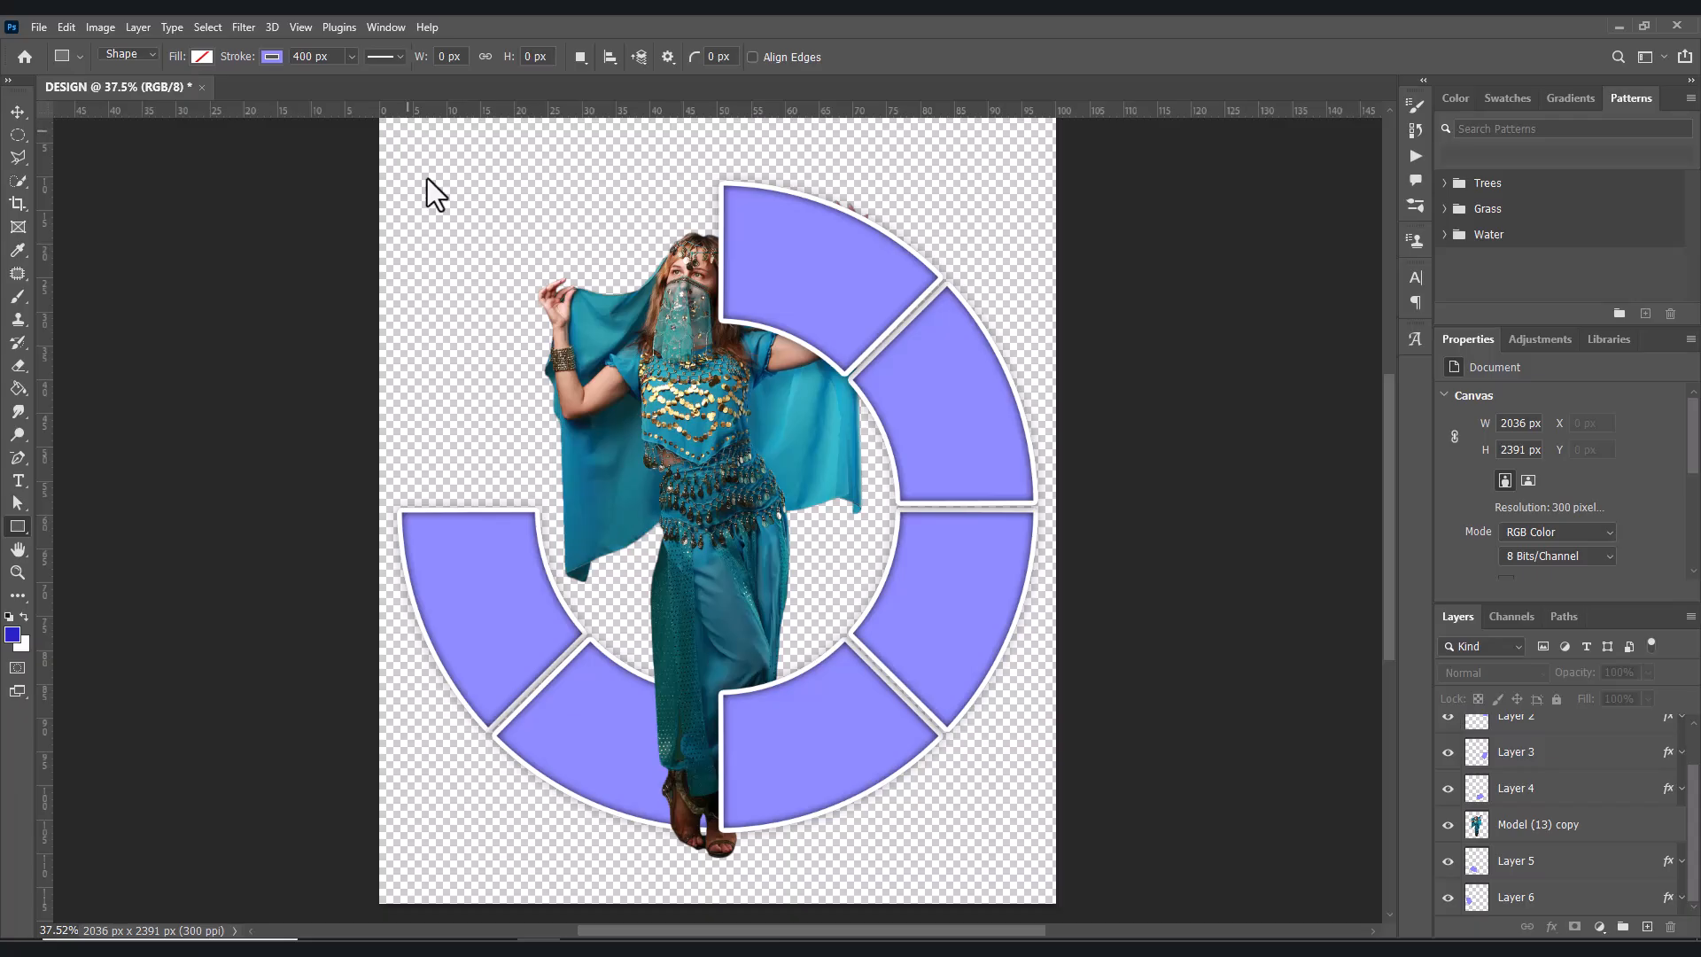
scroll(496, 241, down, 1)
scroll(491, 232, up, 2)
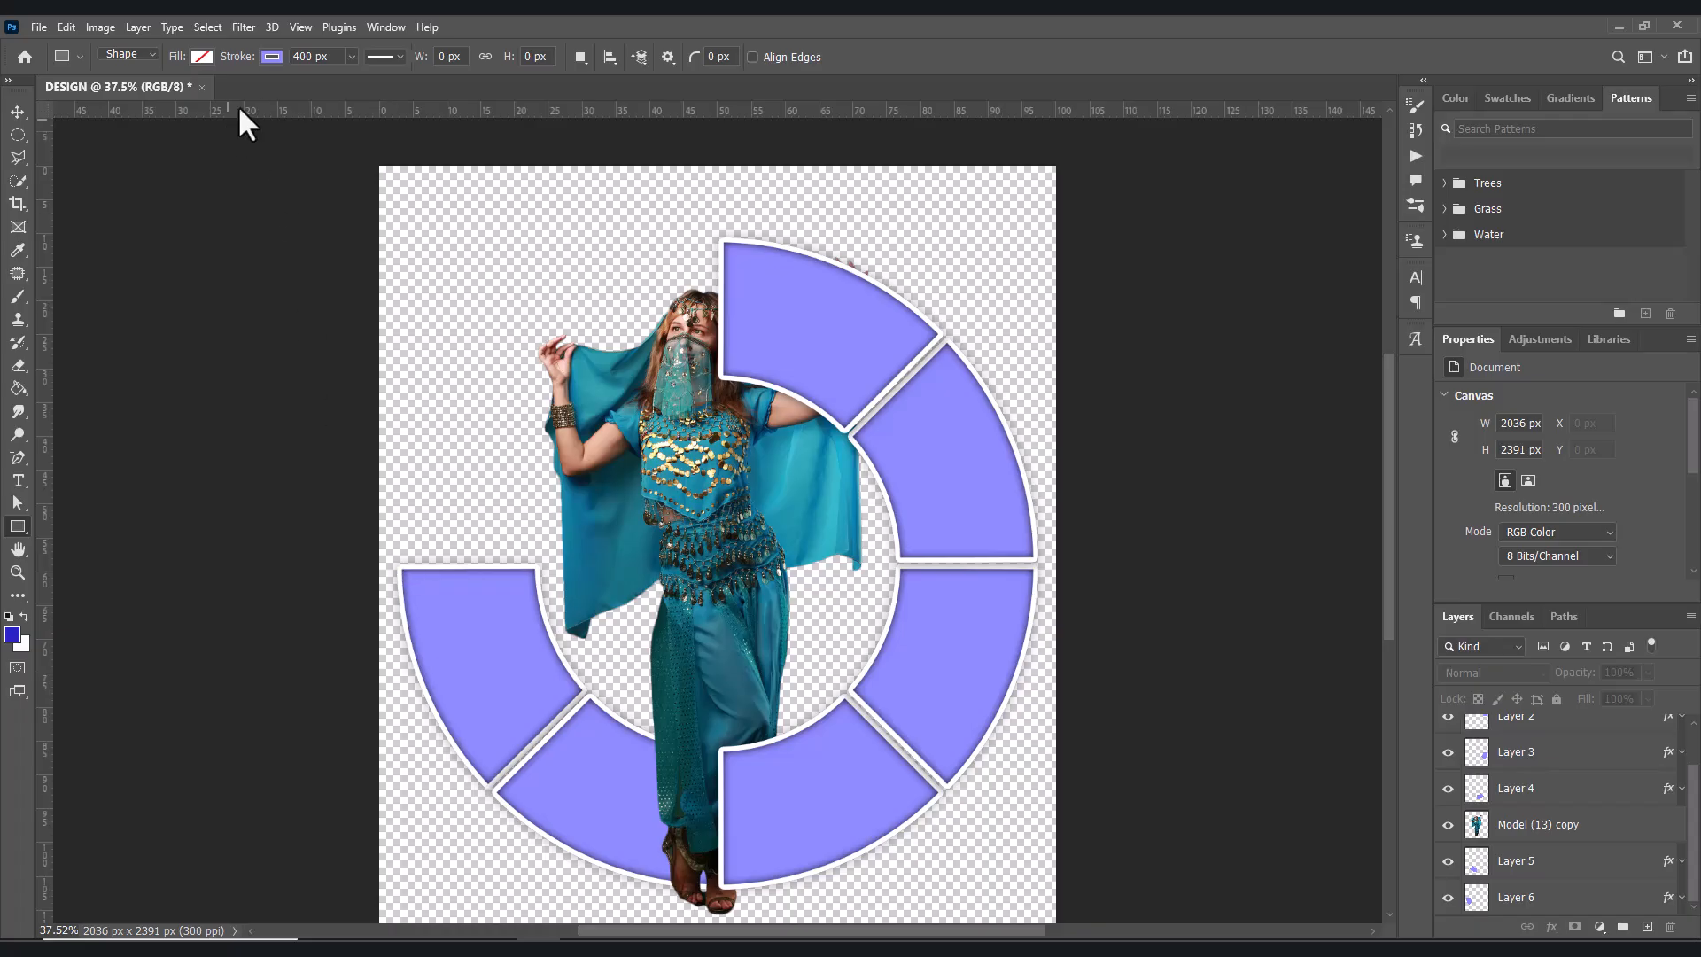
click(201, 57)
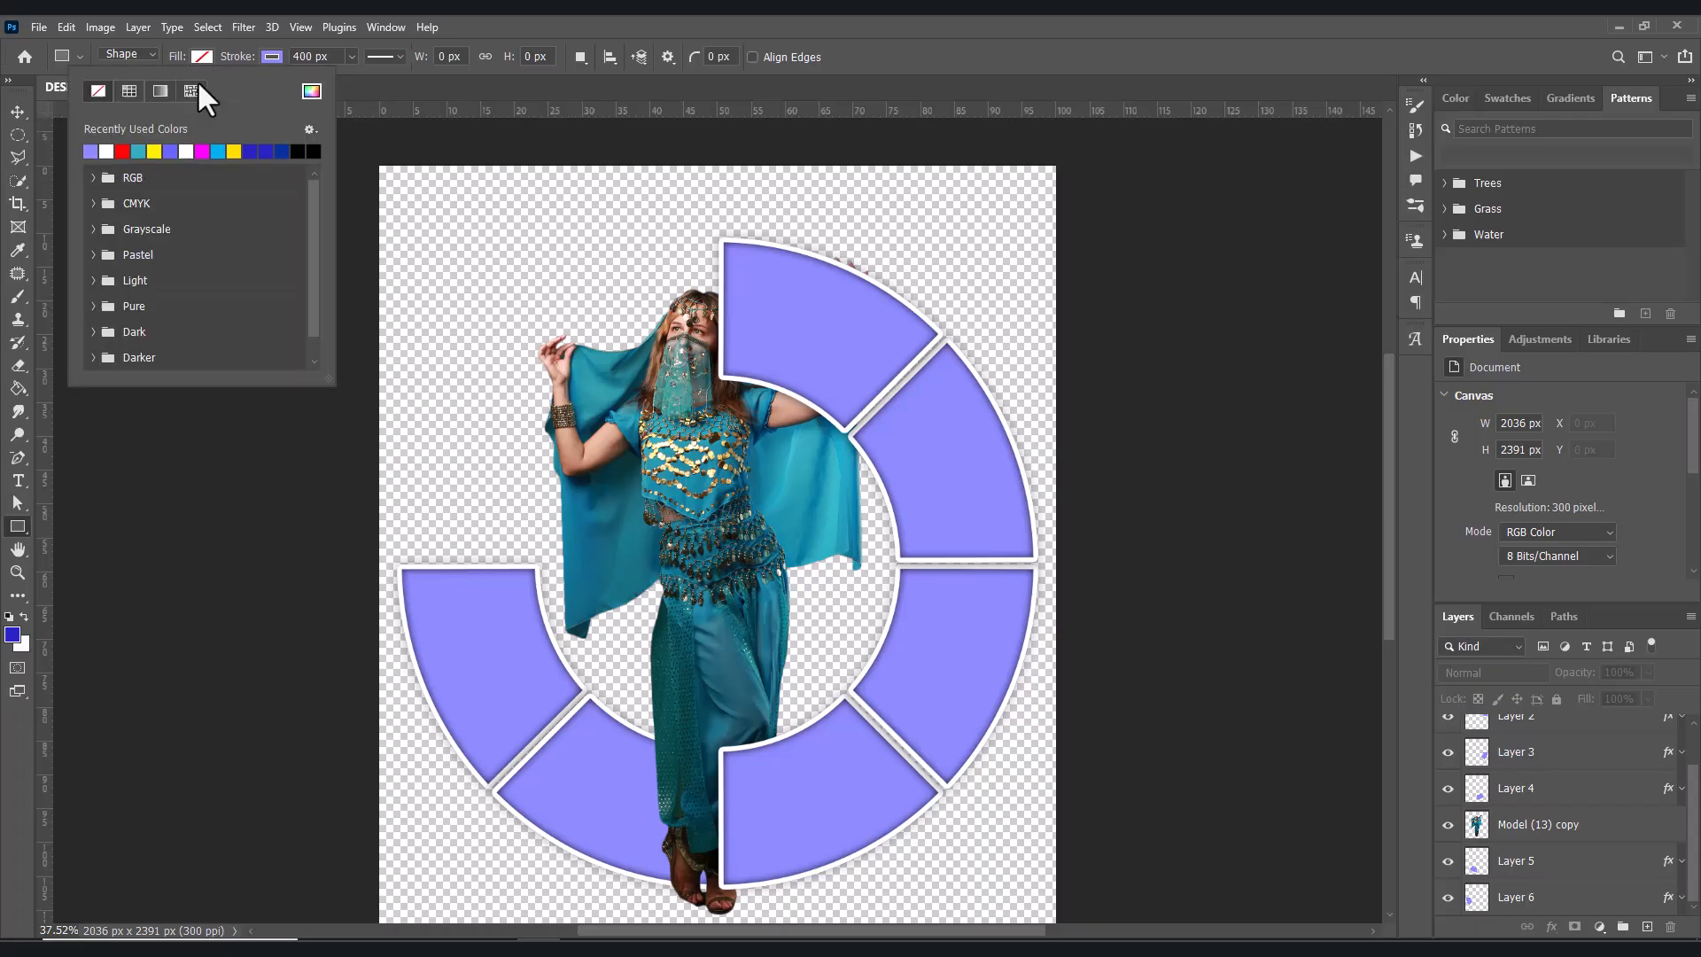
click(219, 151)
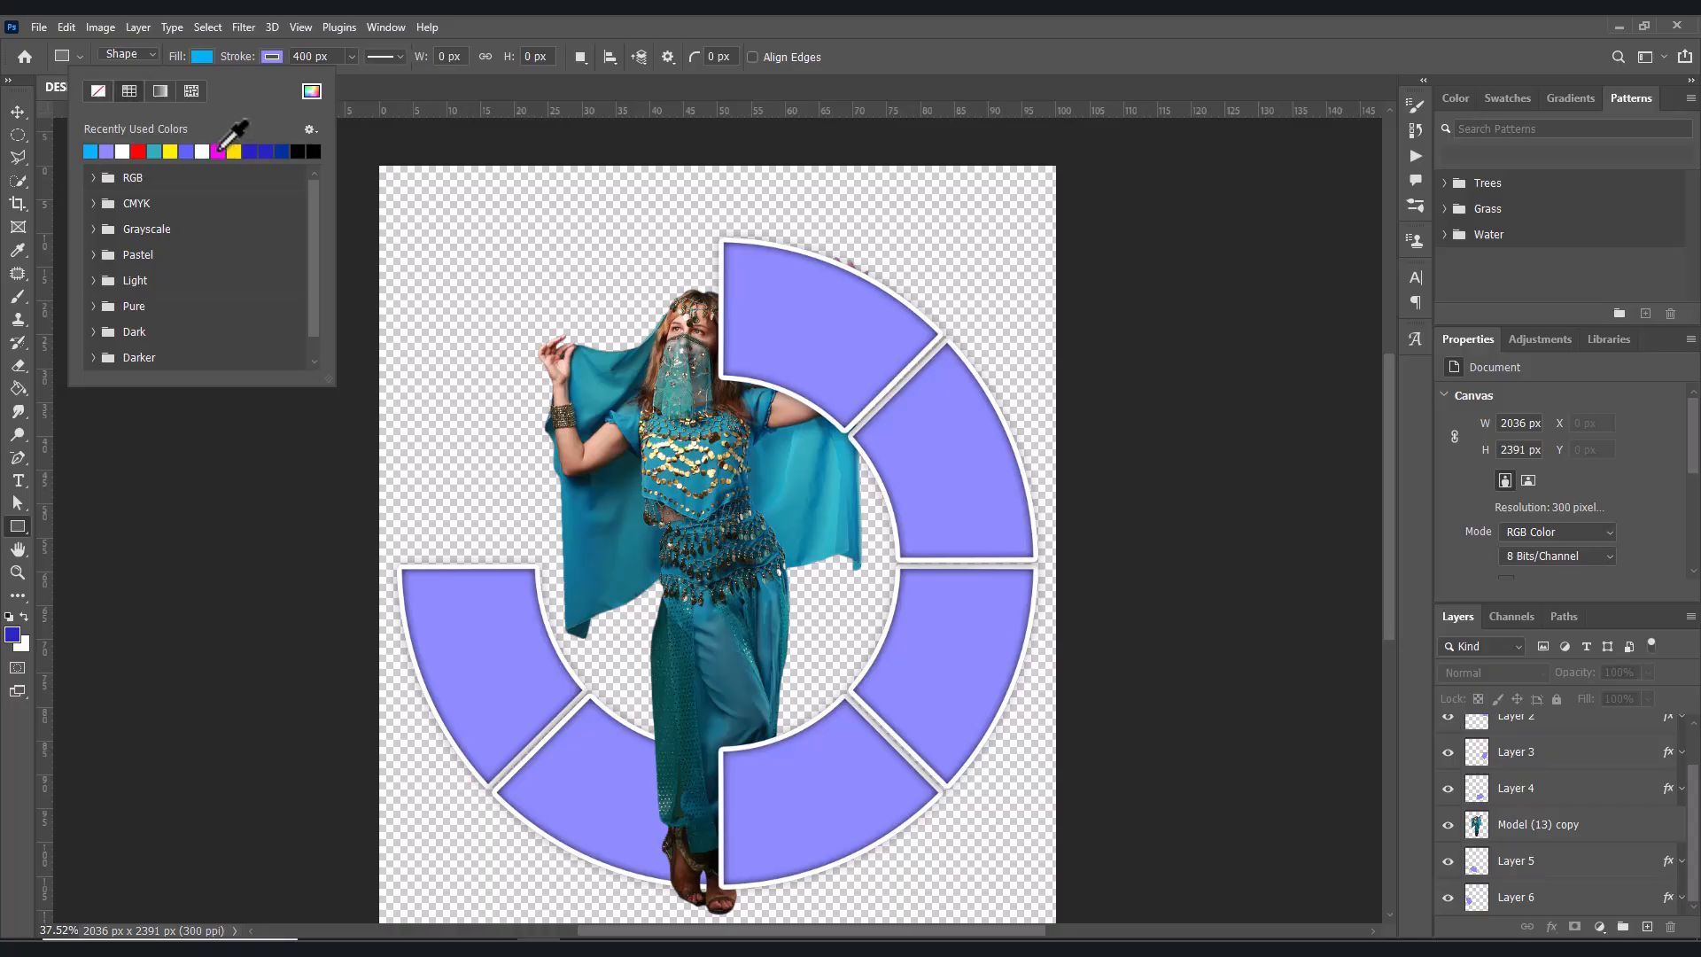
click(262, 55)
click(166, 92)
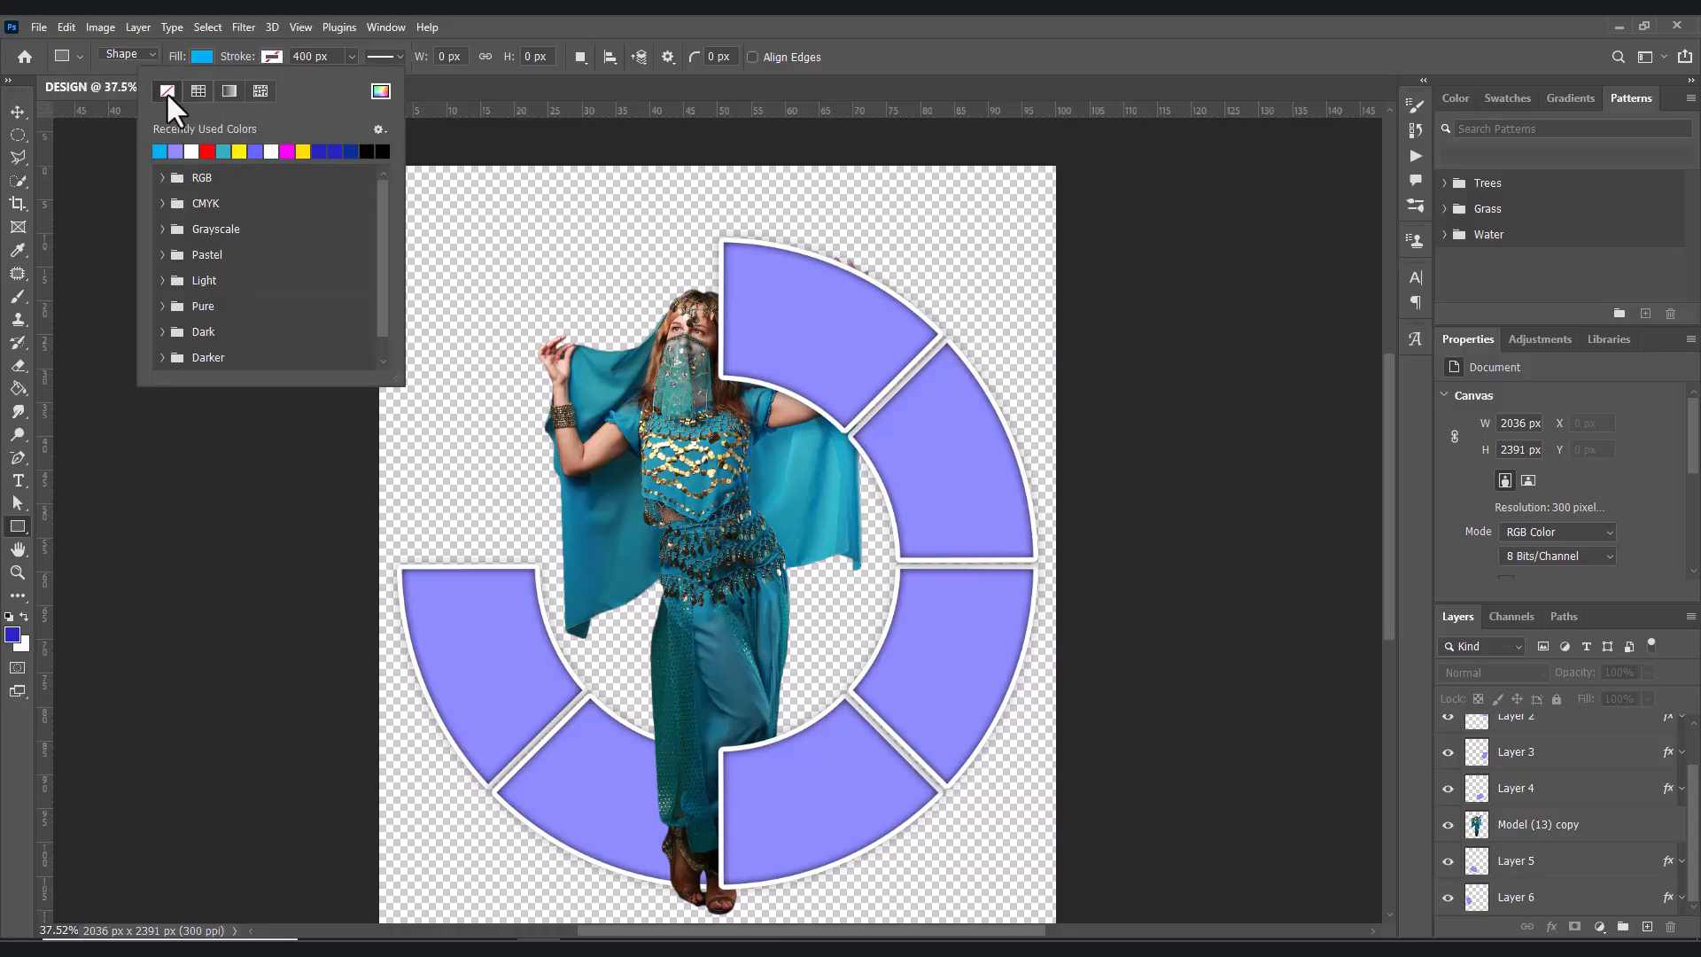
click(401, 55)
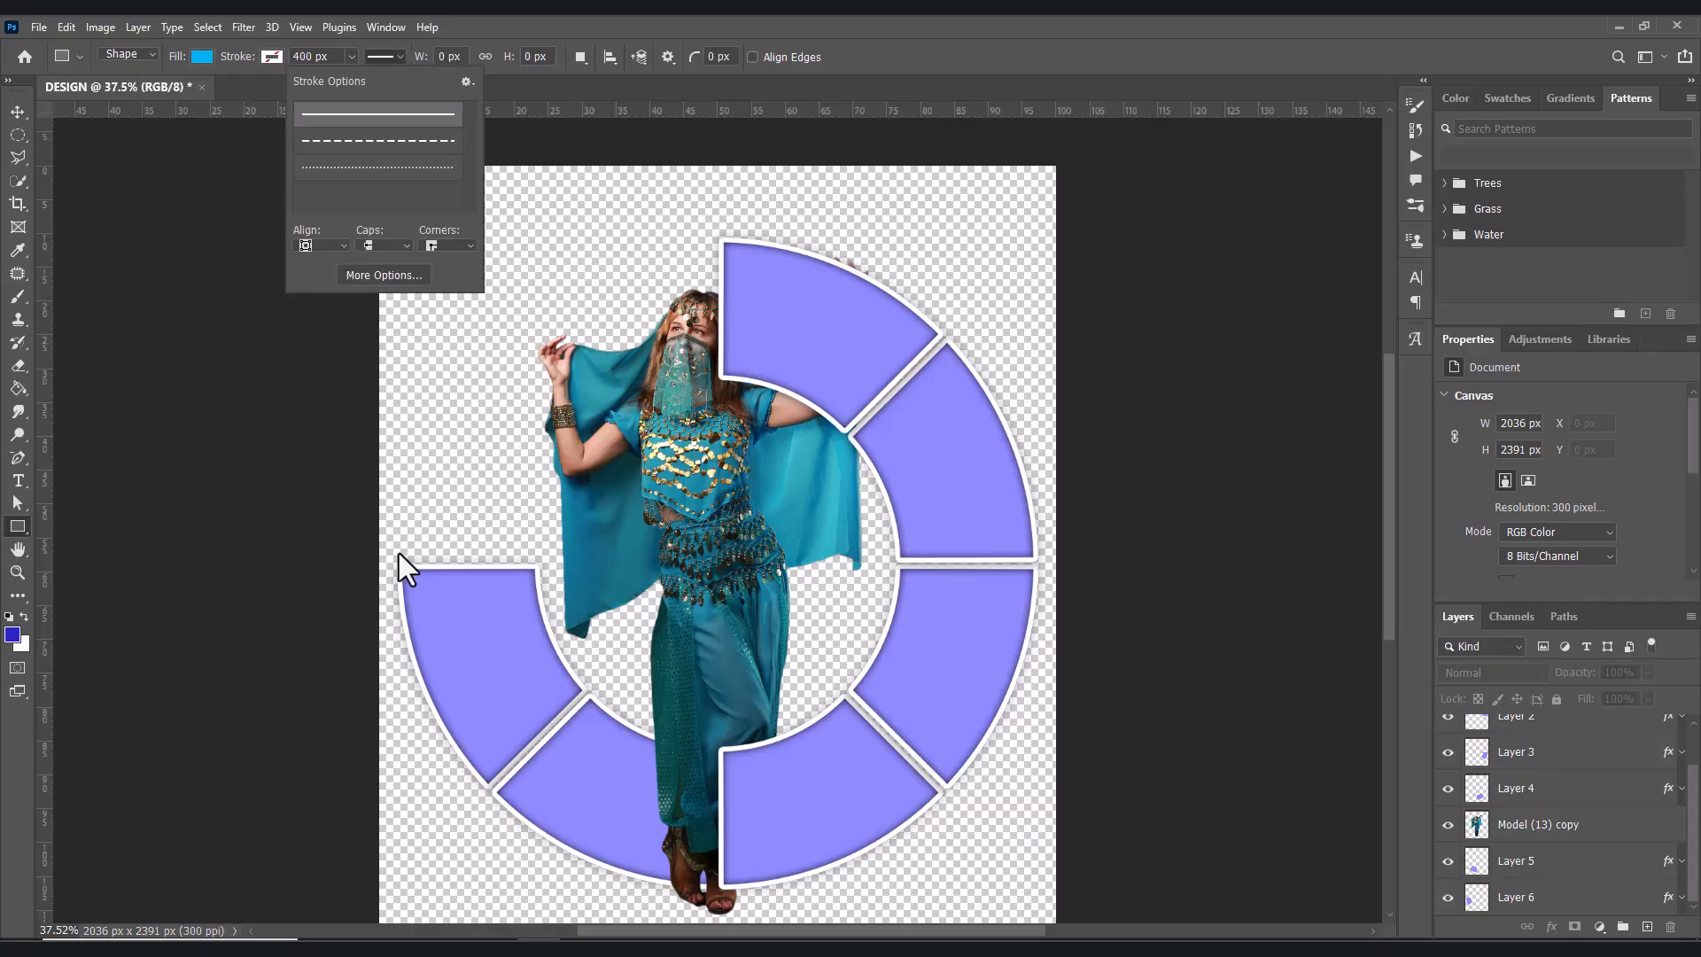
mouse_move(398, 554)
mouse_down()
mouse_move(539, 556)
mouse_move(529, 471)
mouse_move(556, 298)
mouse_move(541, 146)
mouse_up()
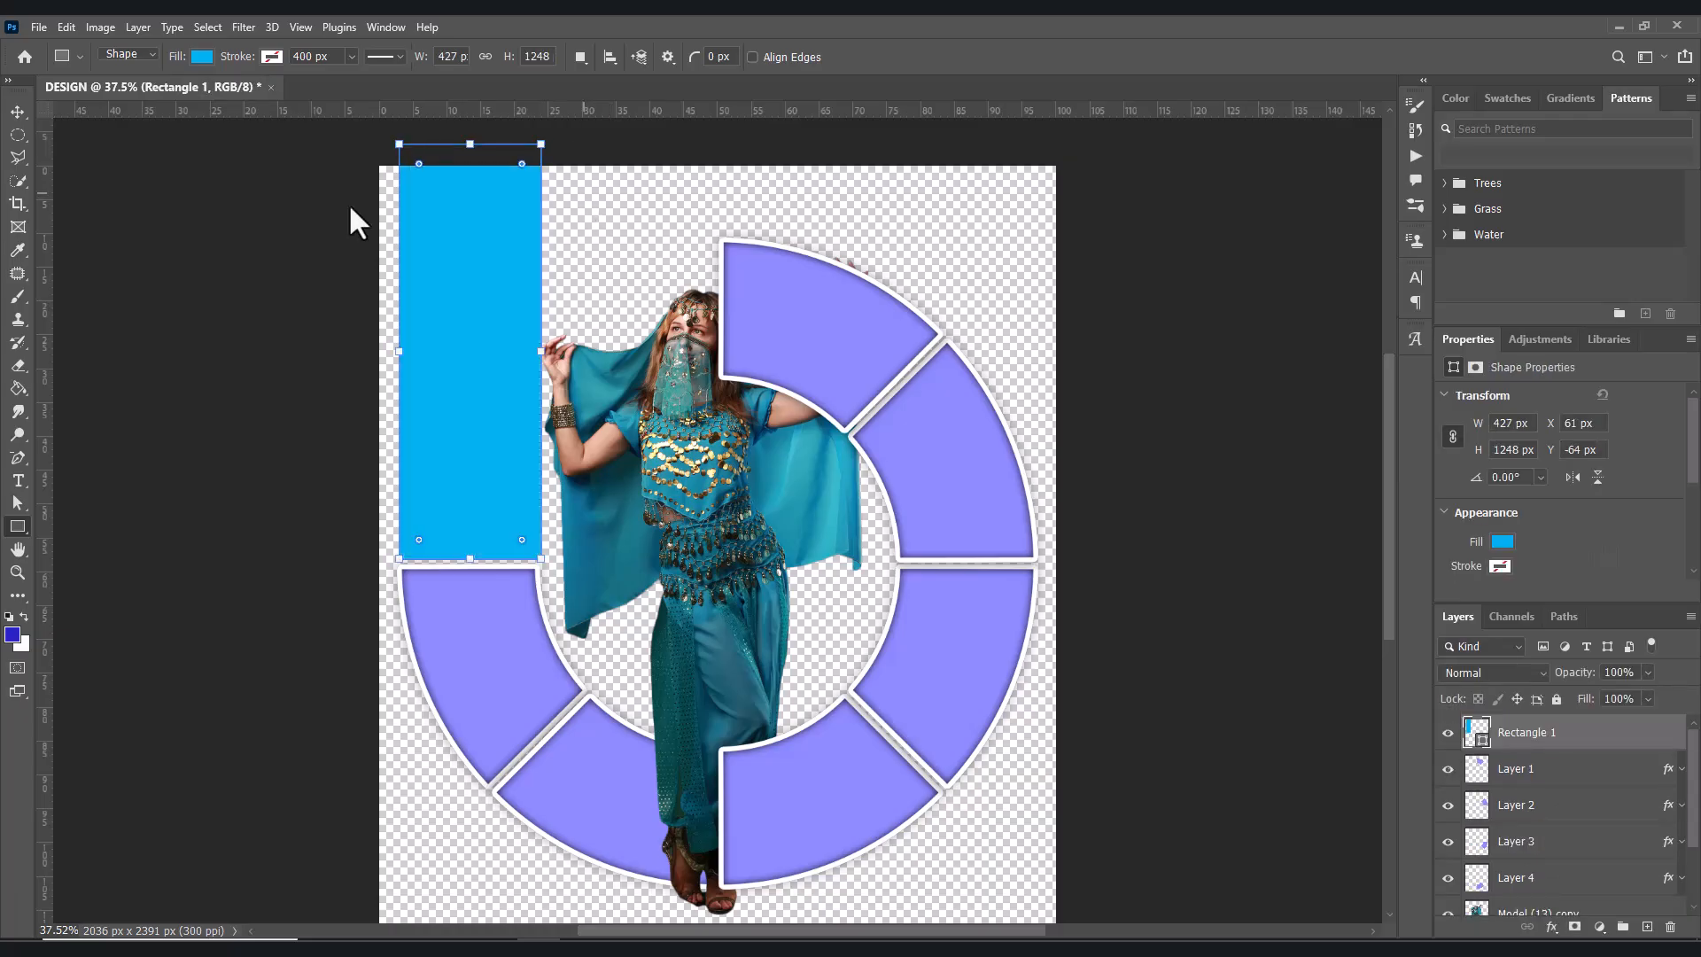
- Rasterize the Rectangle 1 shape layer
click(12, 107)
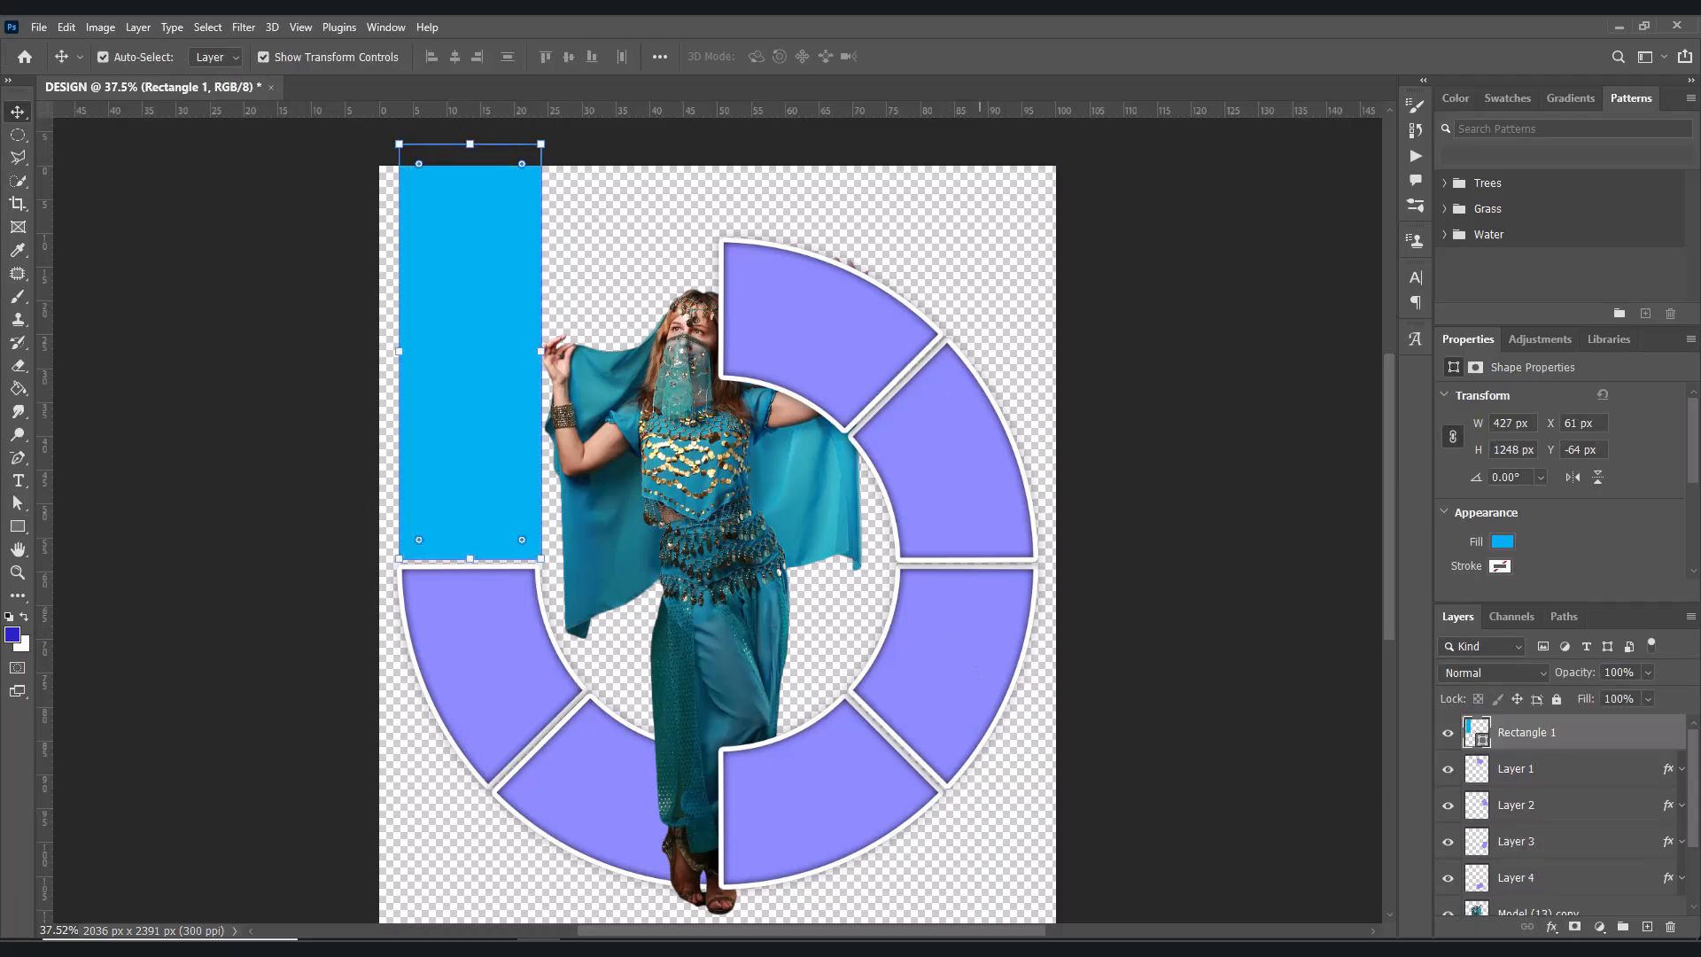
right_click(1520, 743)
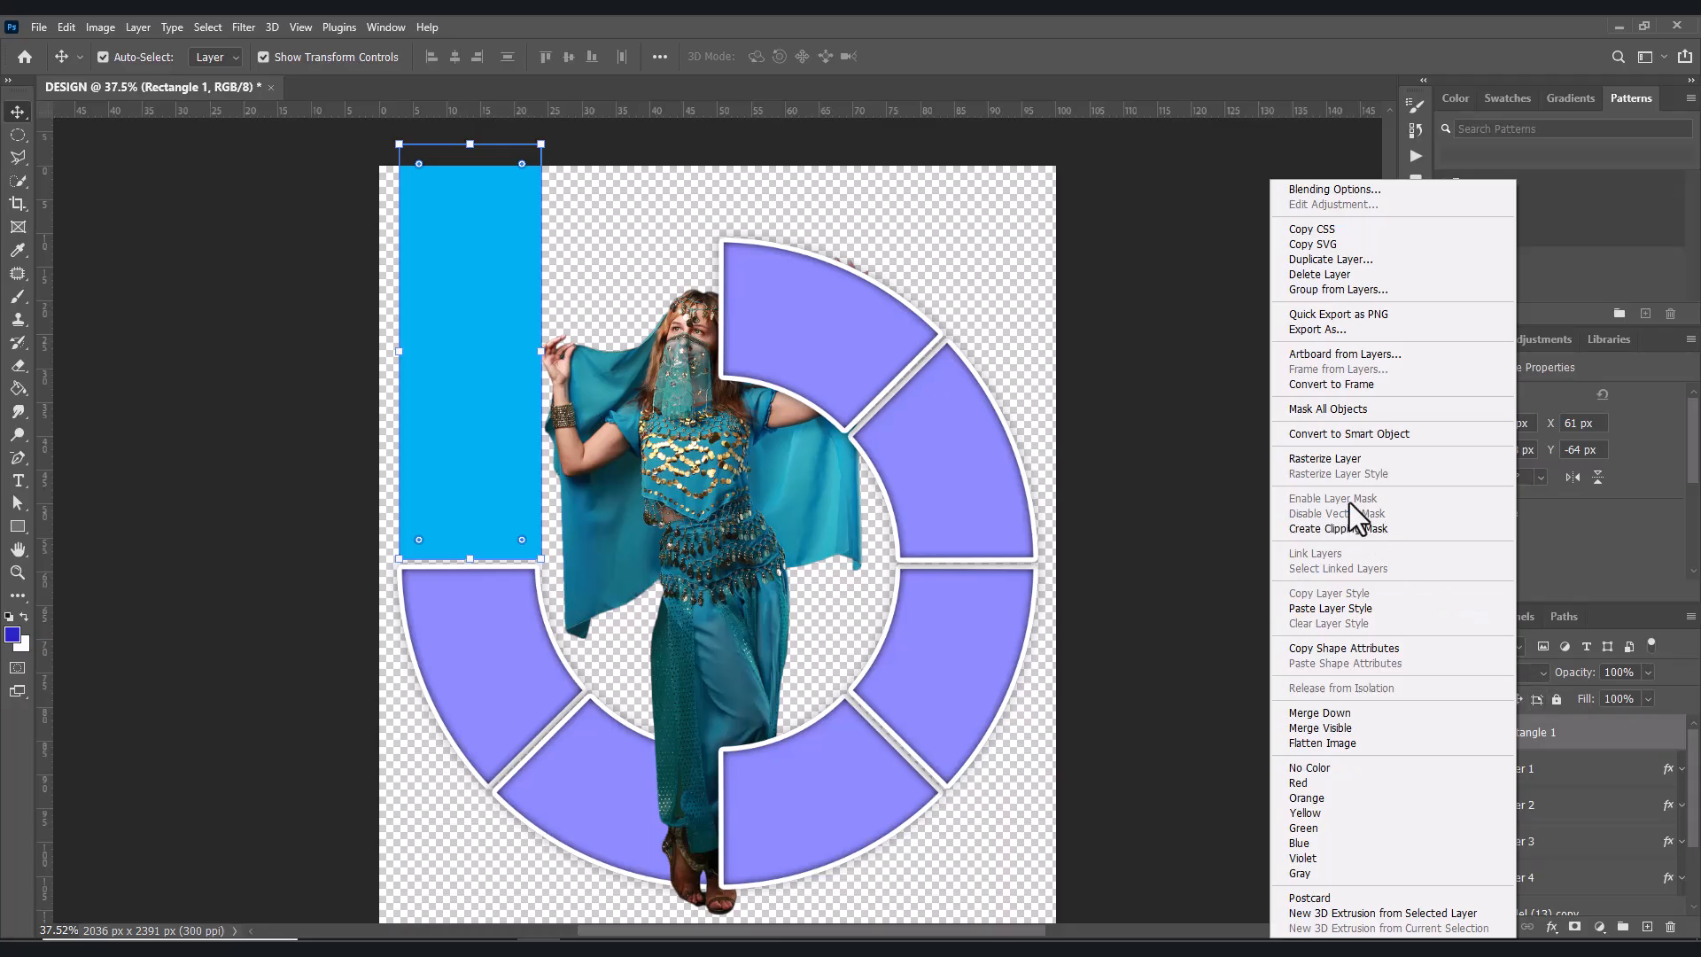
click(1328, 458)
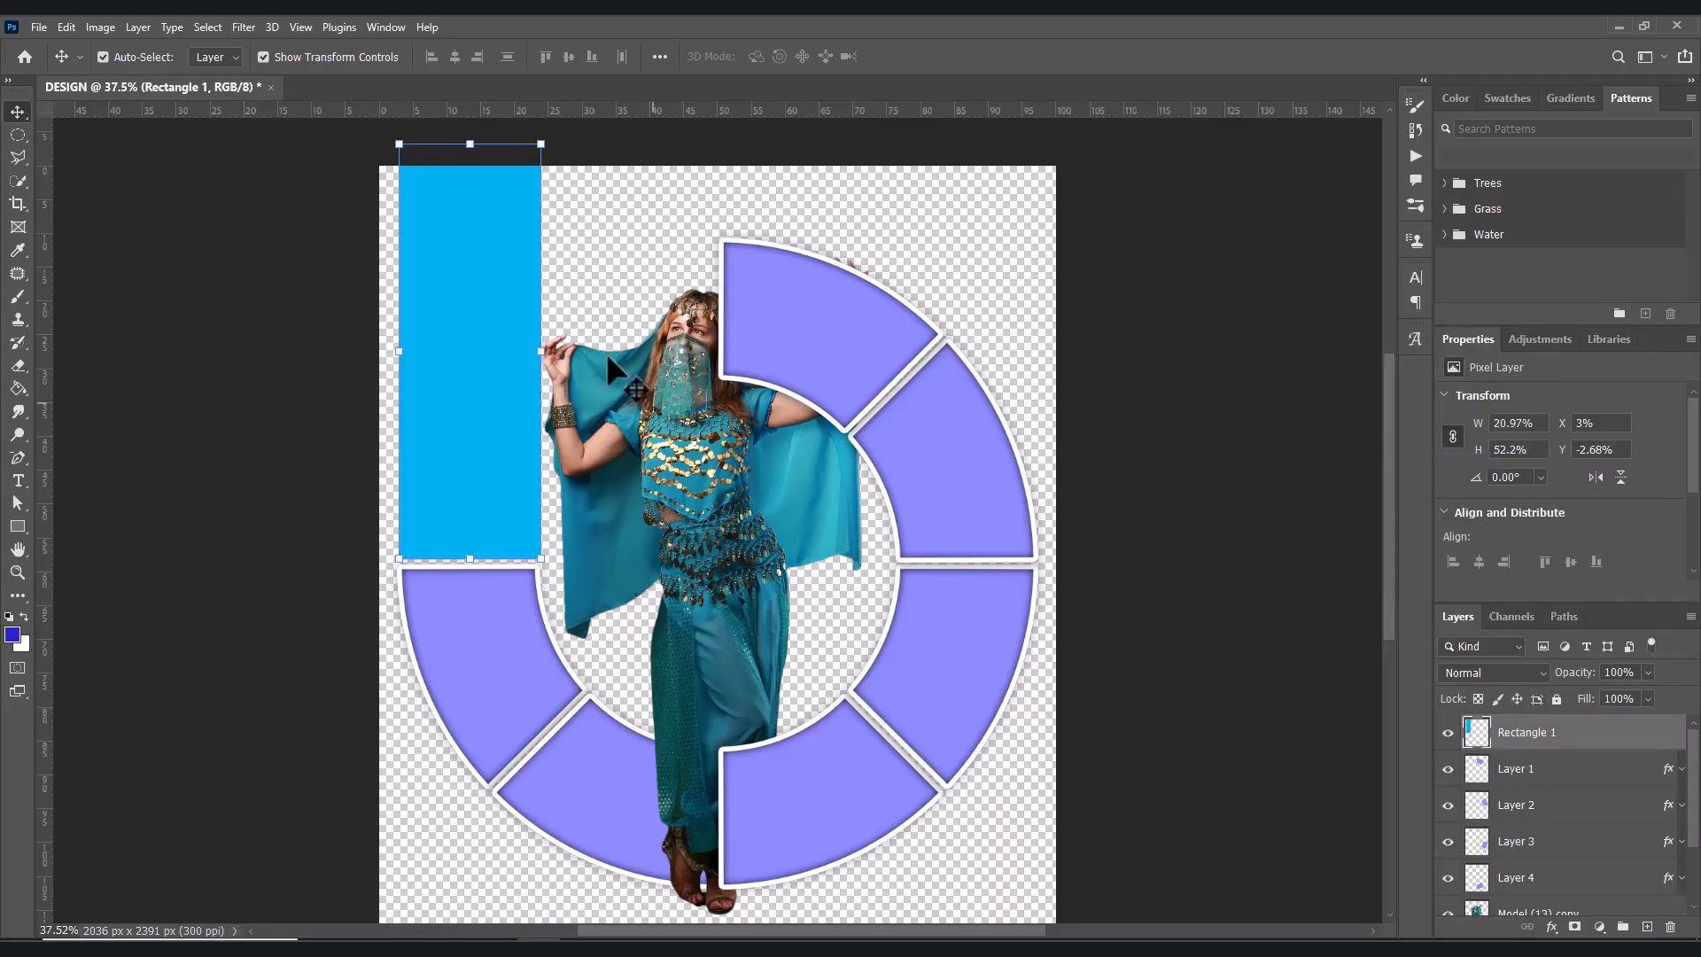
- Cut a circular area, about 20.9% x 17.8% of the canvas, from the cyan rectangle's lower end onto a new layer and delete that layer
click(20, 131)
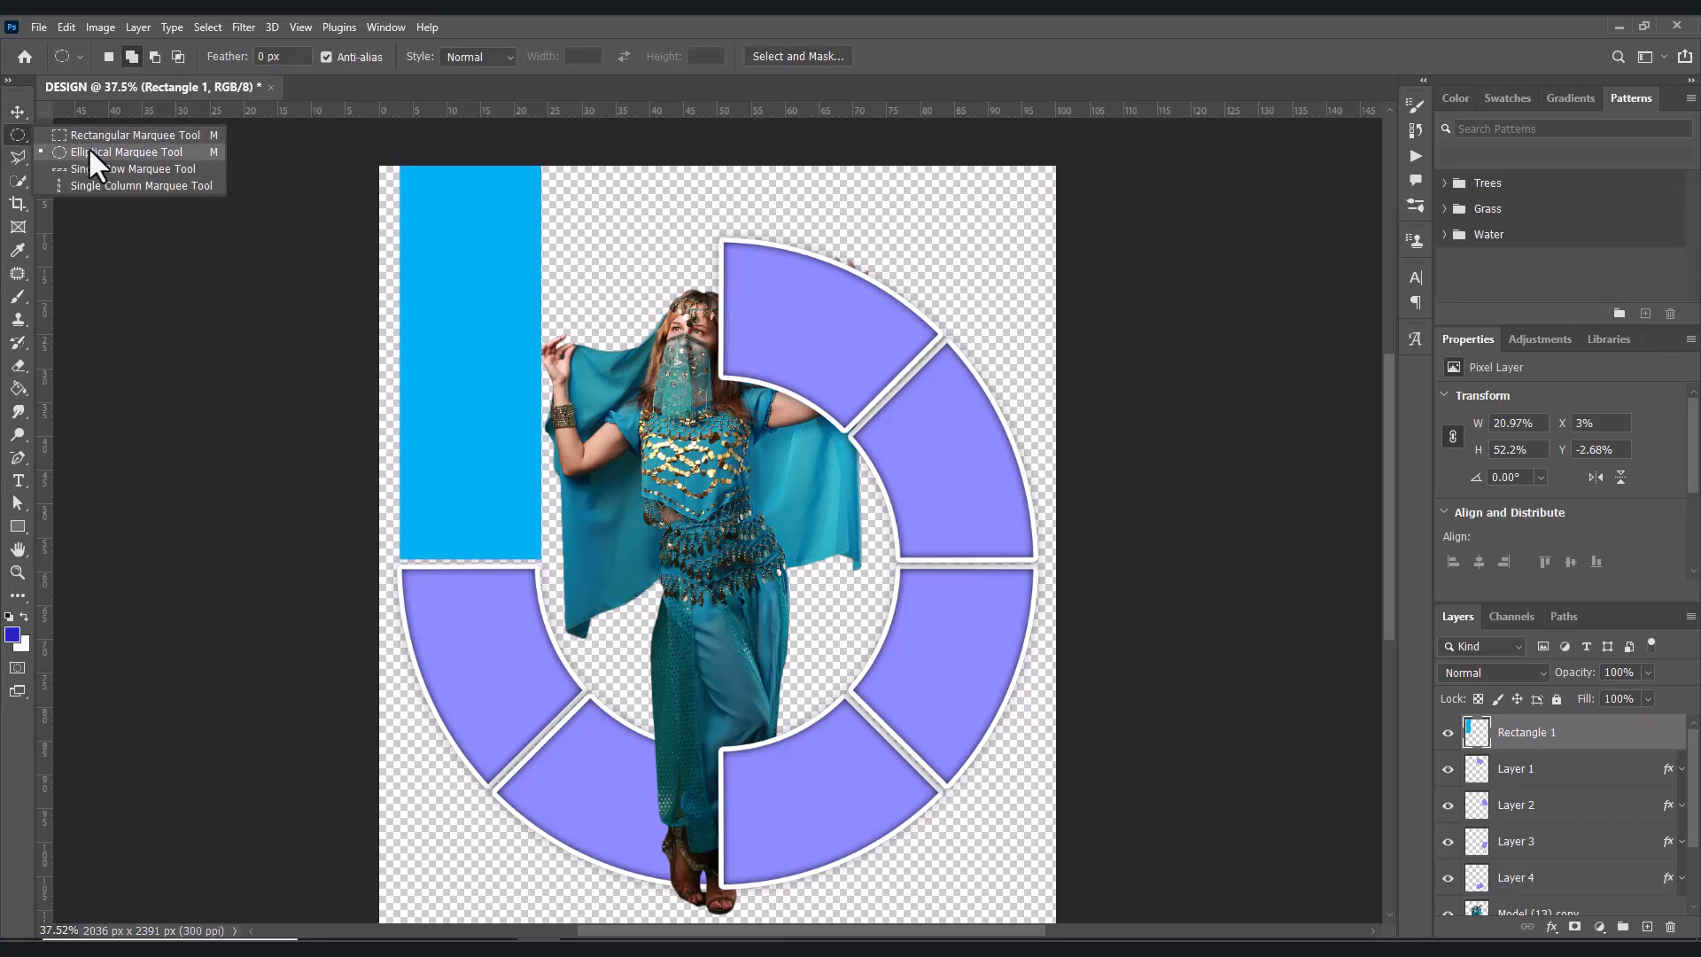
click(88, 151)
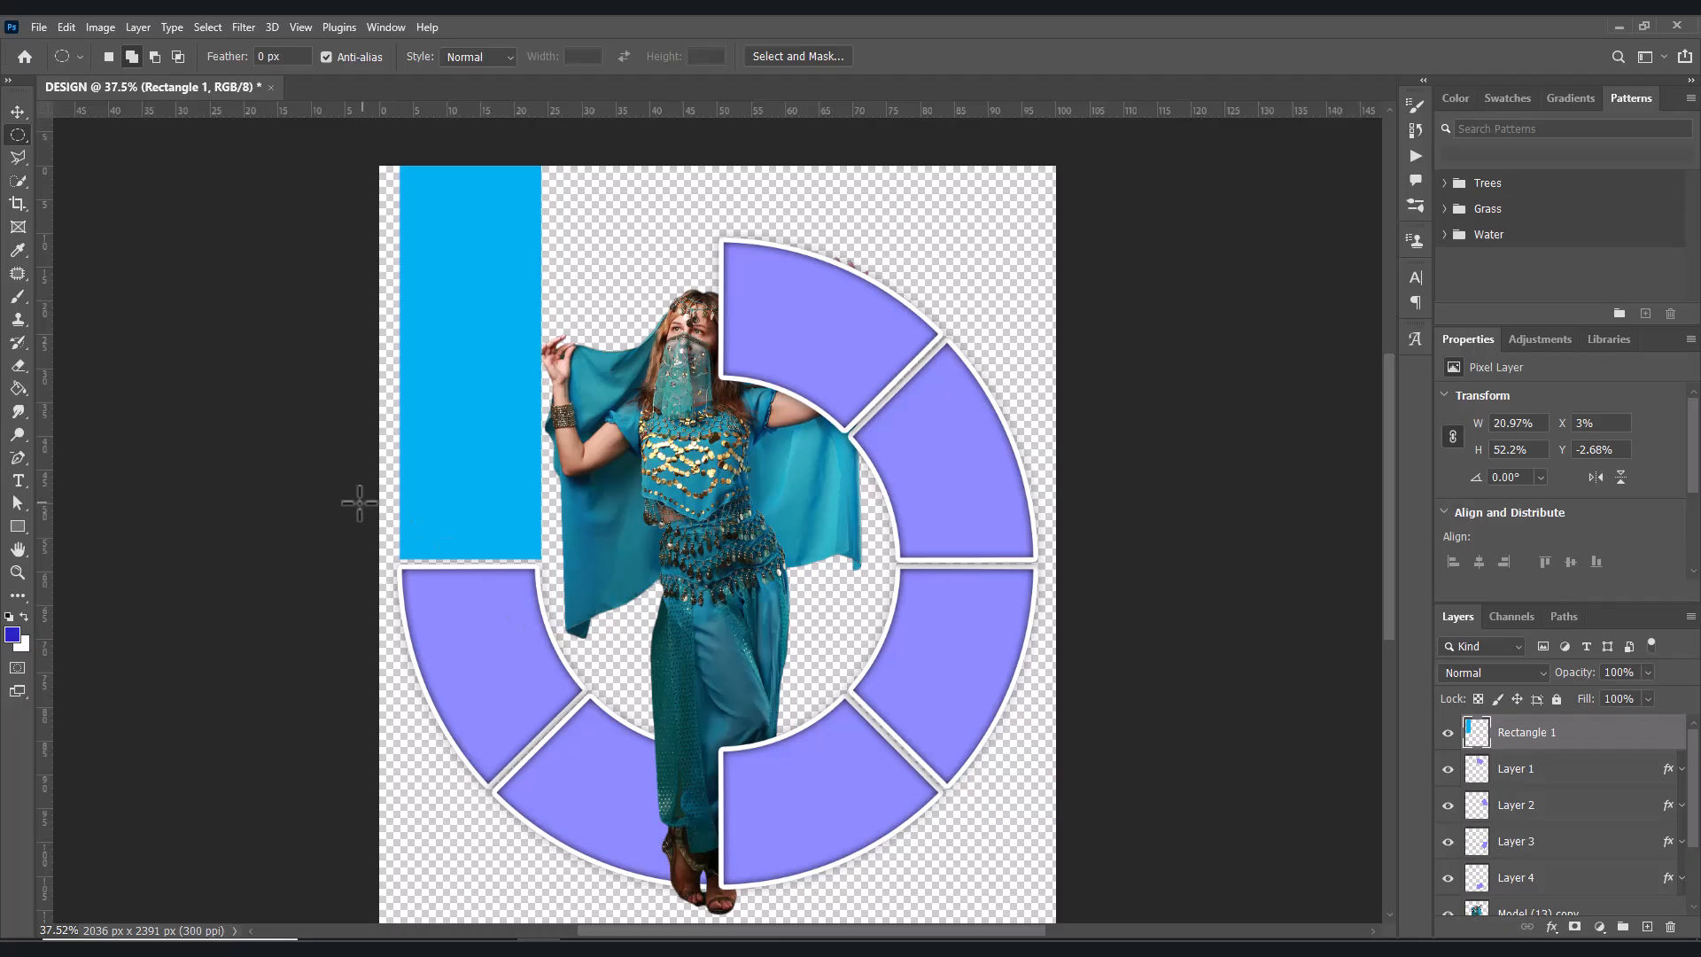
drag(409, 492, 538, 631)
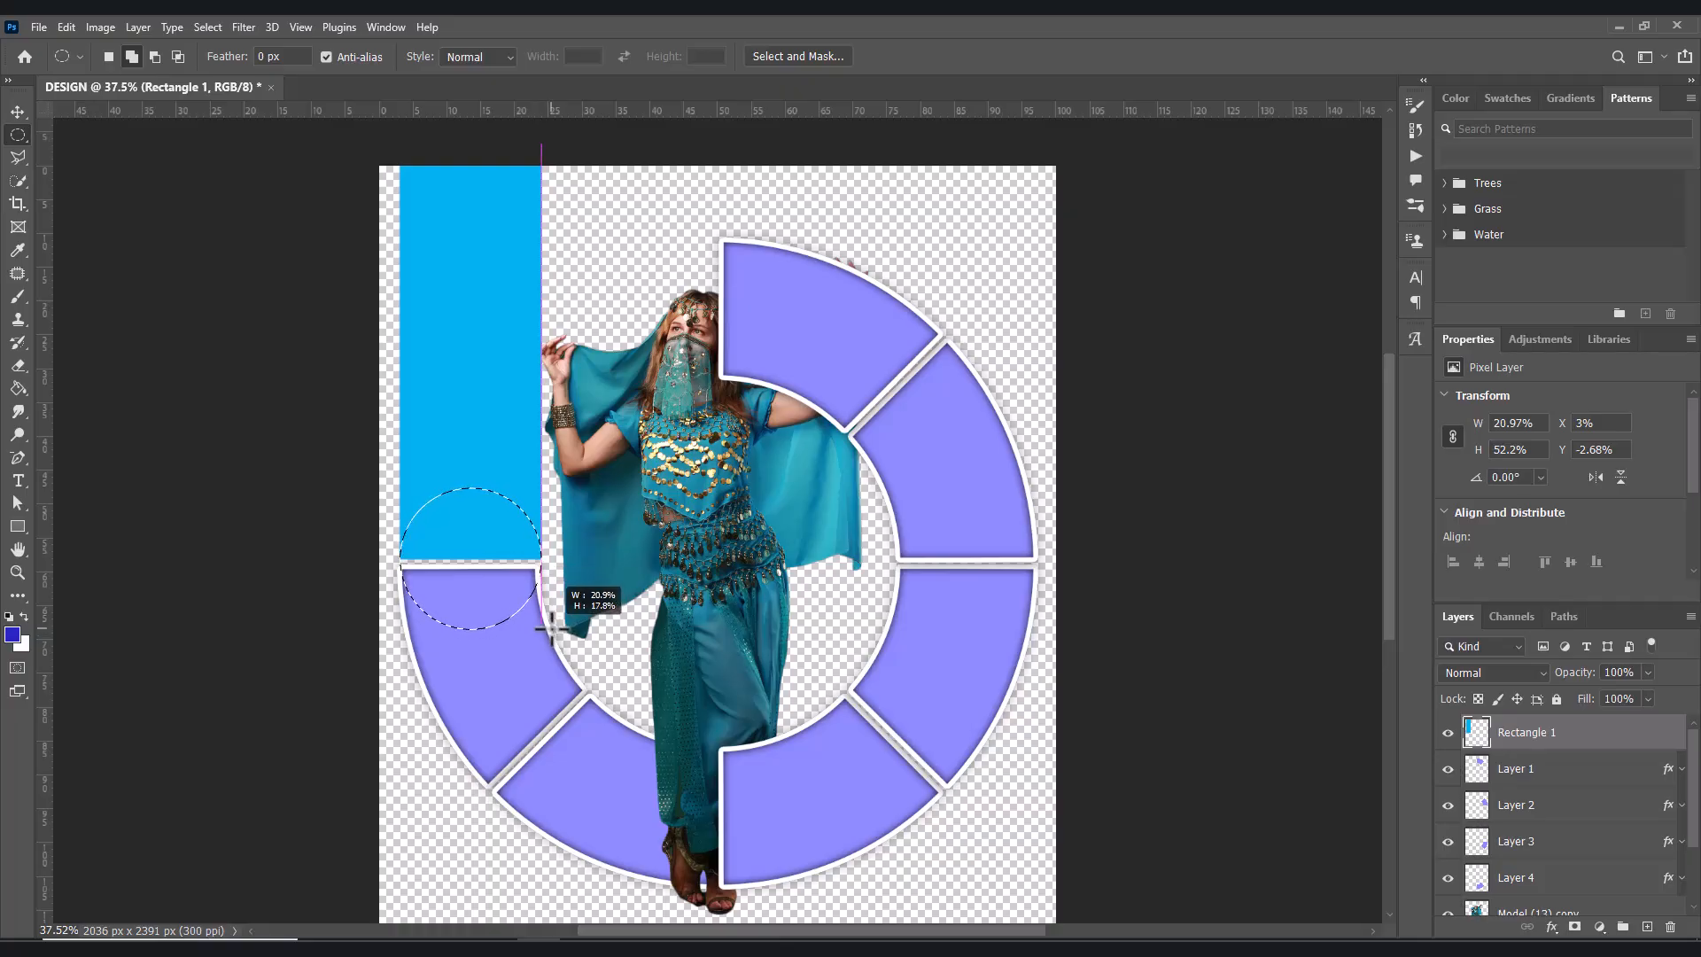
mouse_move(550, 627)
mouse_down()
mouse_move(575, 631)
mouse_move(556, 627)
mouse_up()
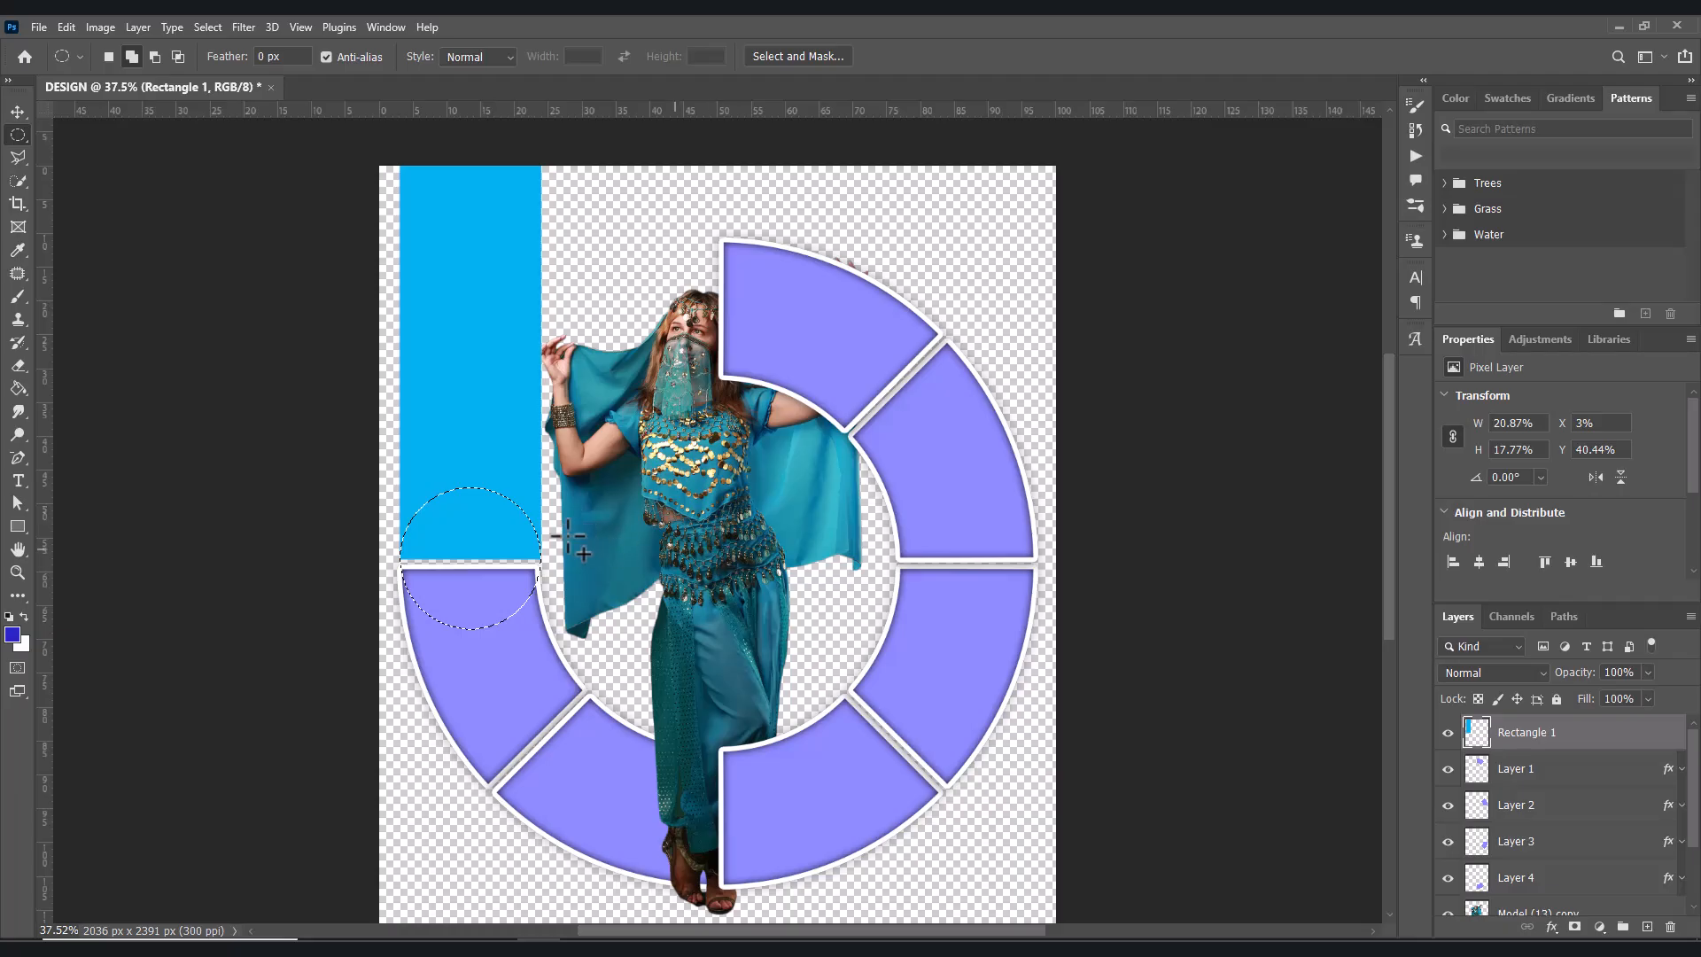
right_click(465, 526)
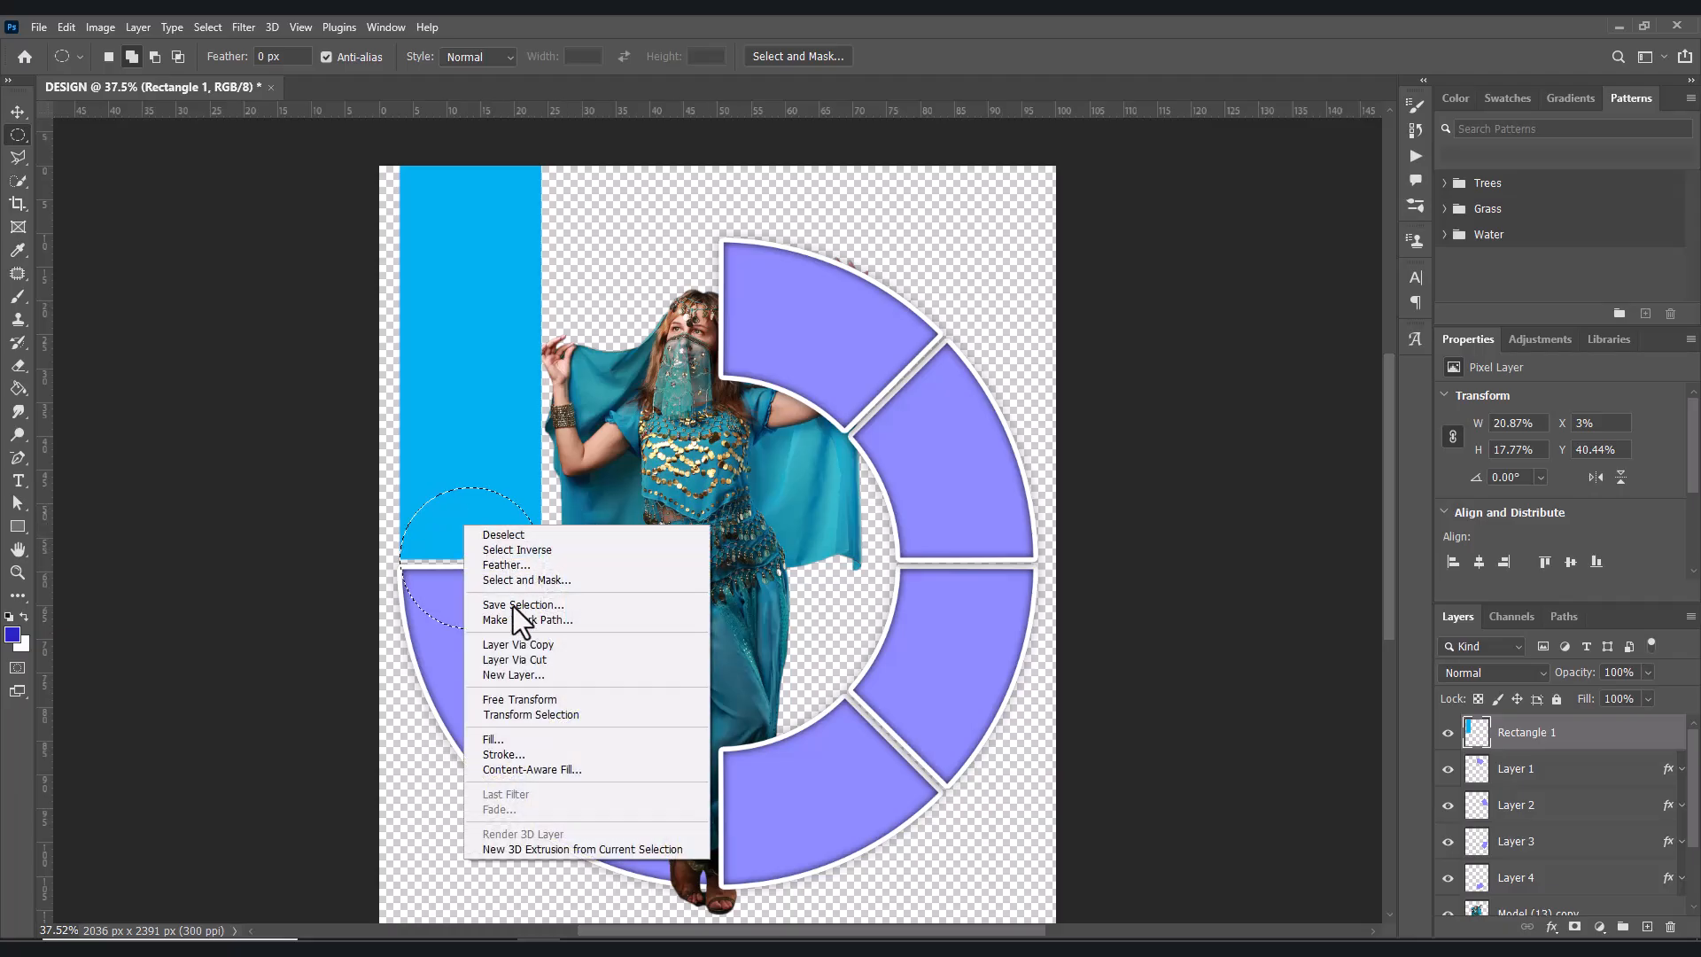
click(519, 661)
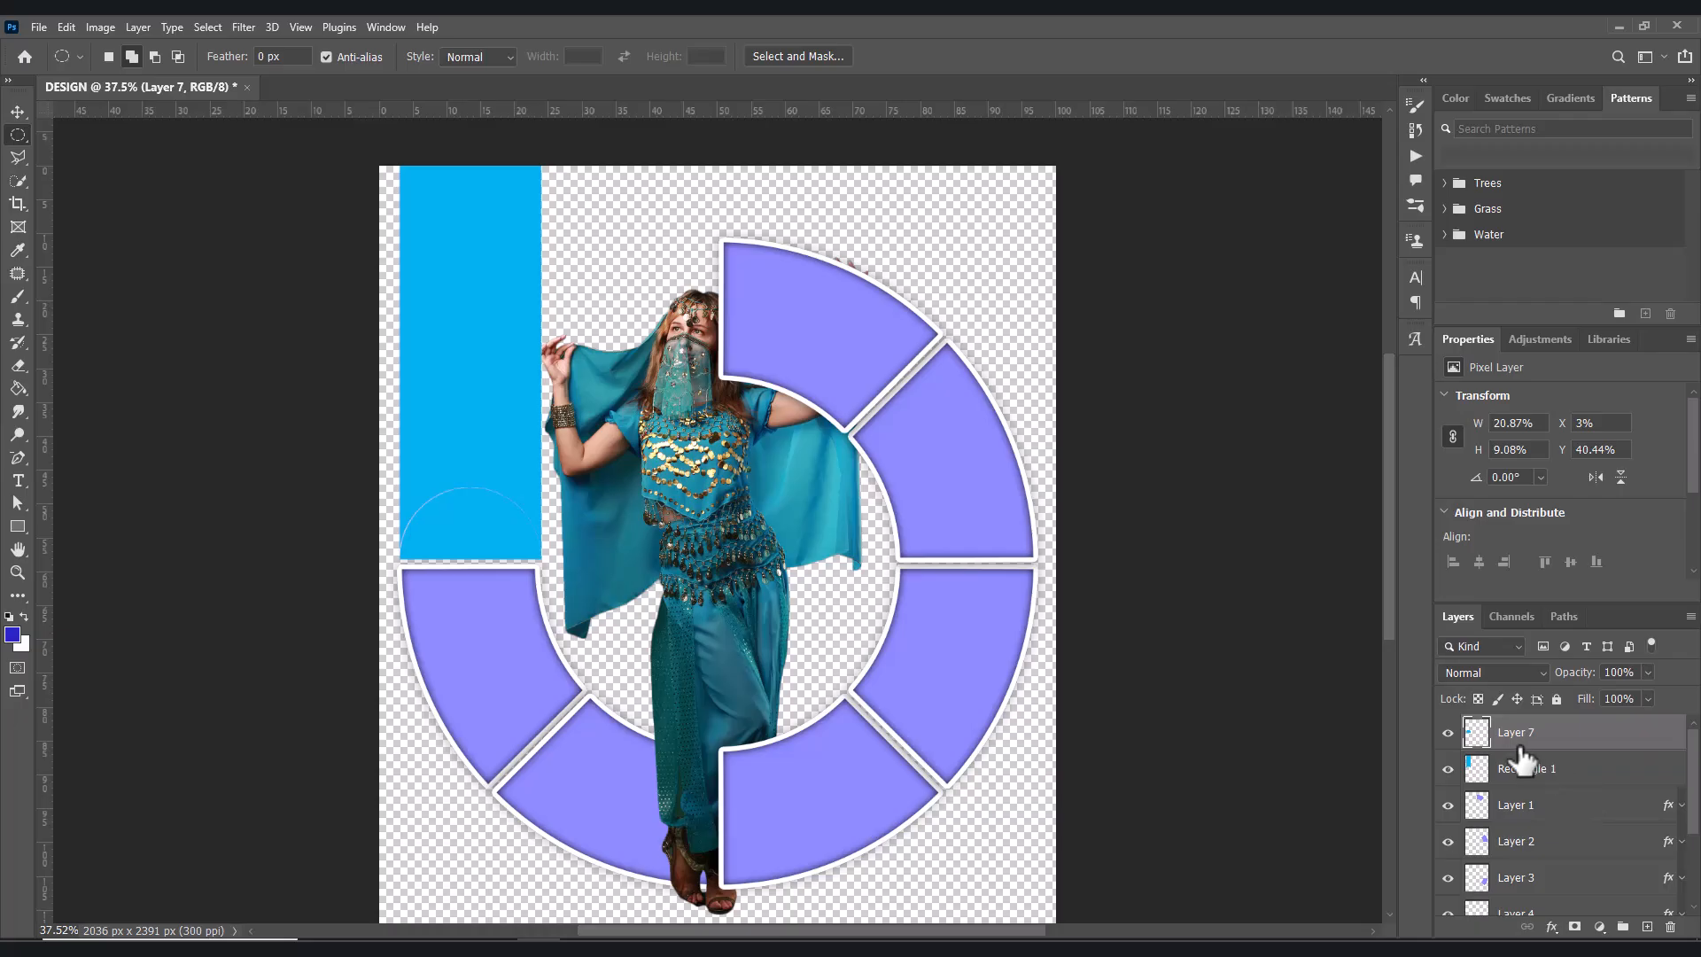
click(1447, 733)
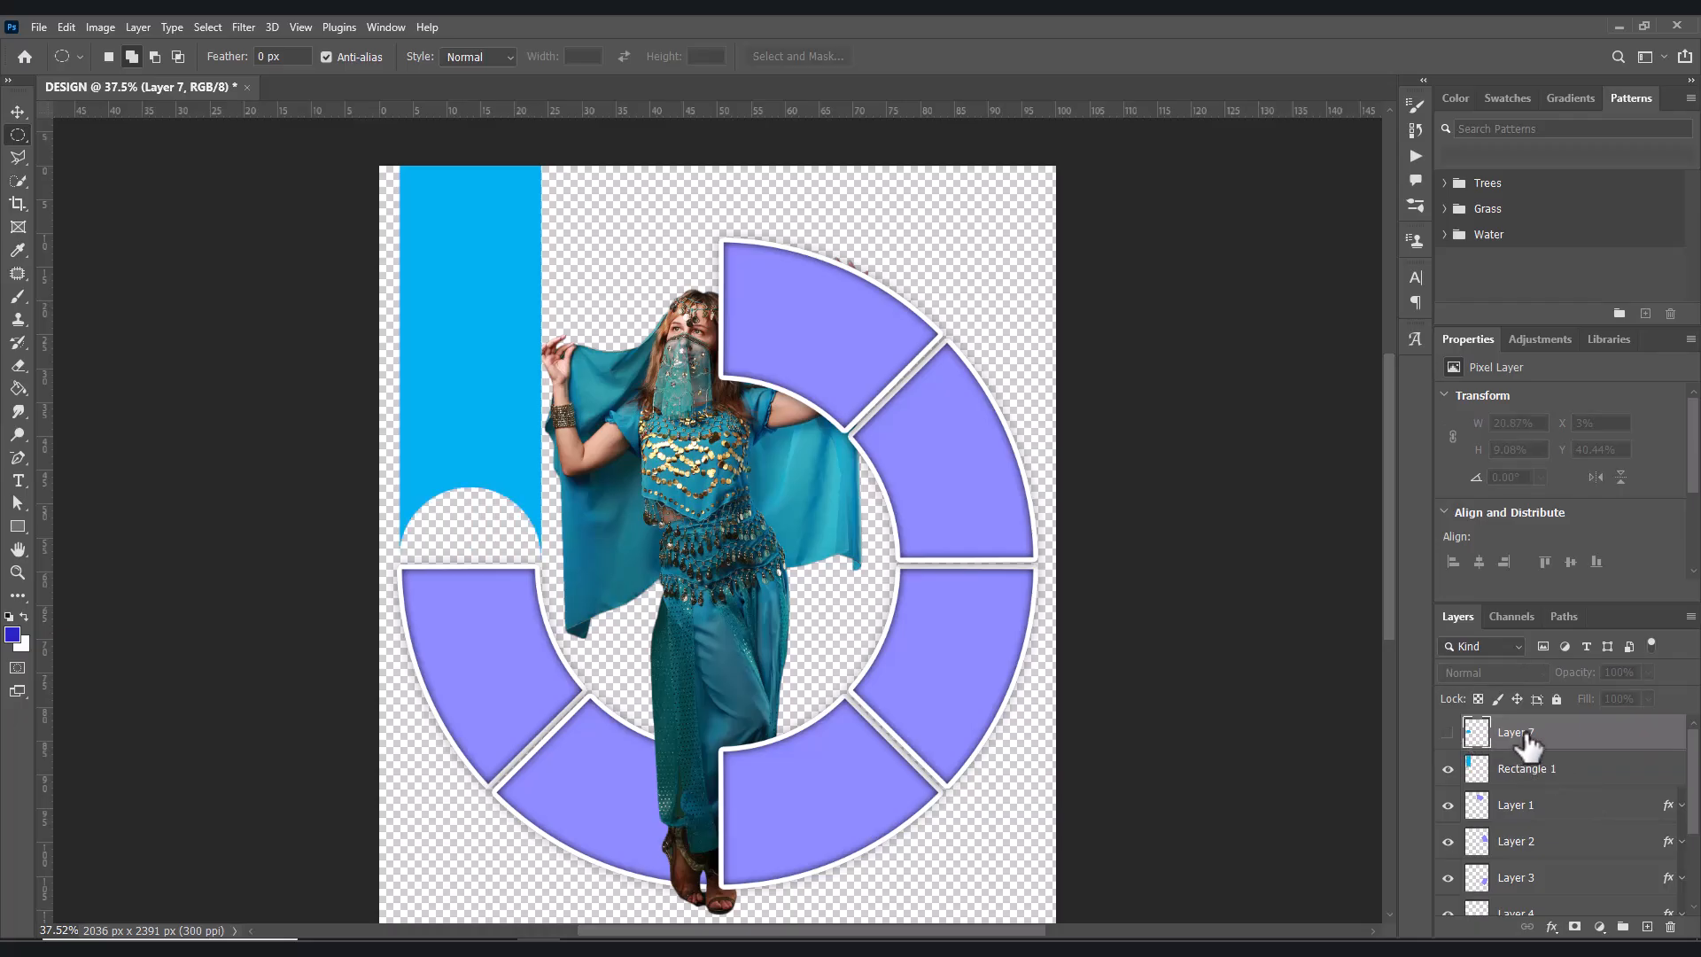
drag(1525, 743, 1670, 926)
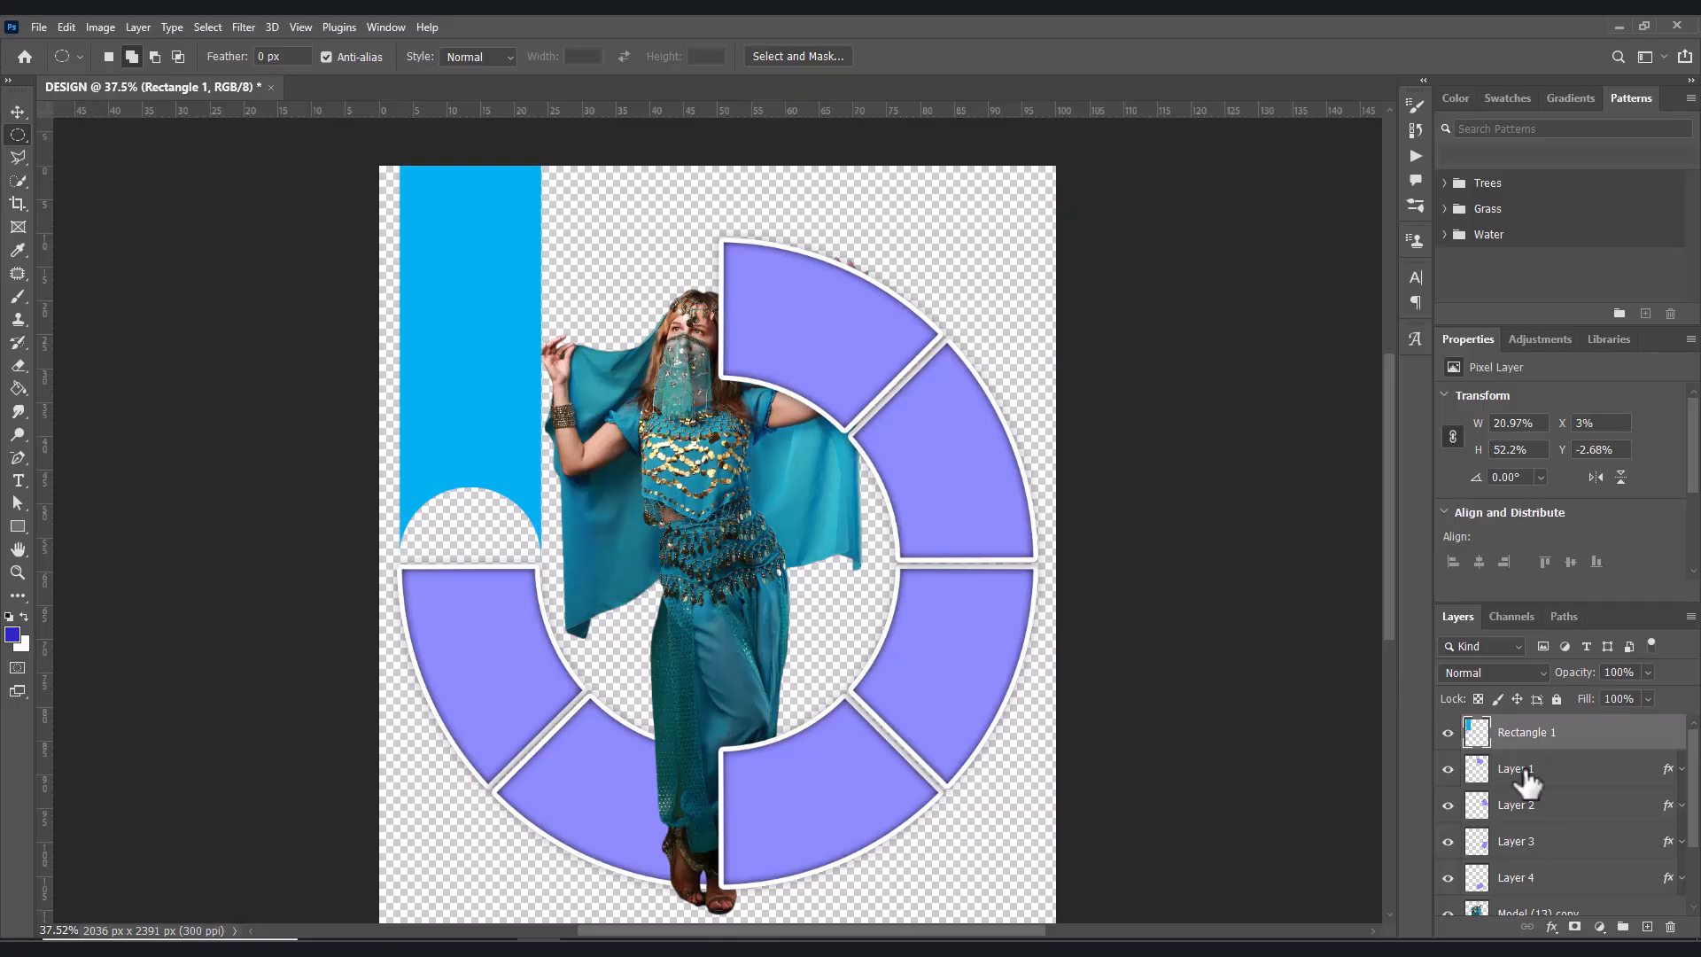
- Cut a matching circular area, about 20.7% x 17.7% of the canvas, from Layer 6's upper end onto a new layer and delete that layer
scroll(1611, 835, down, 2)
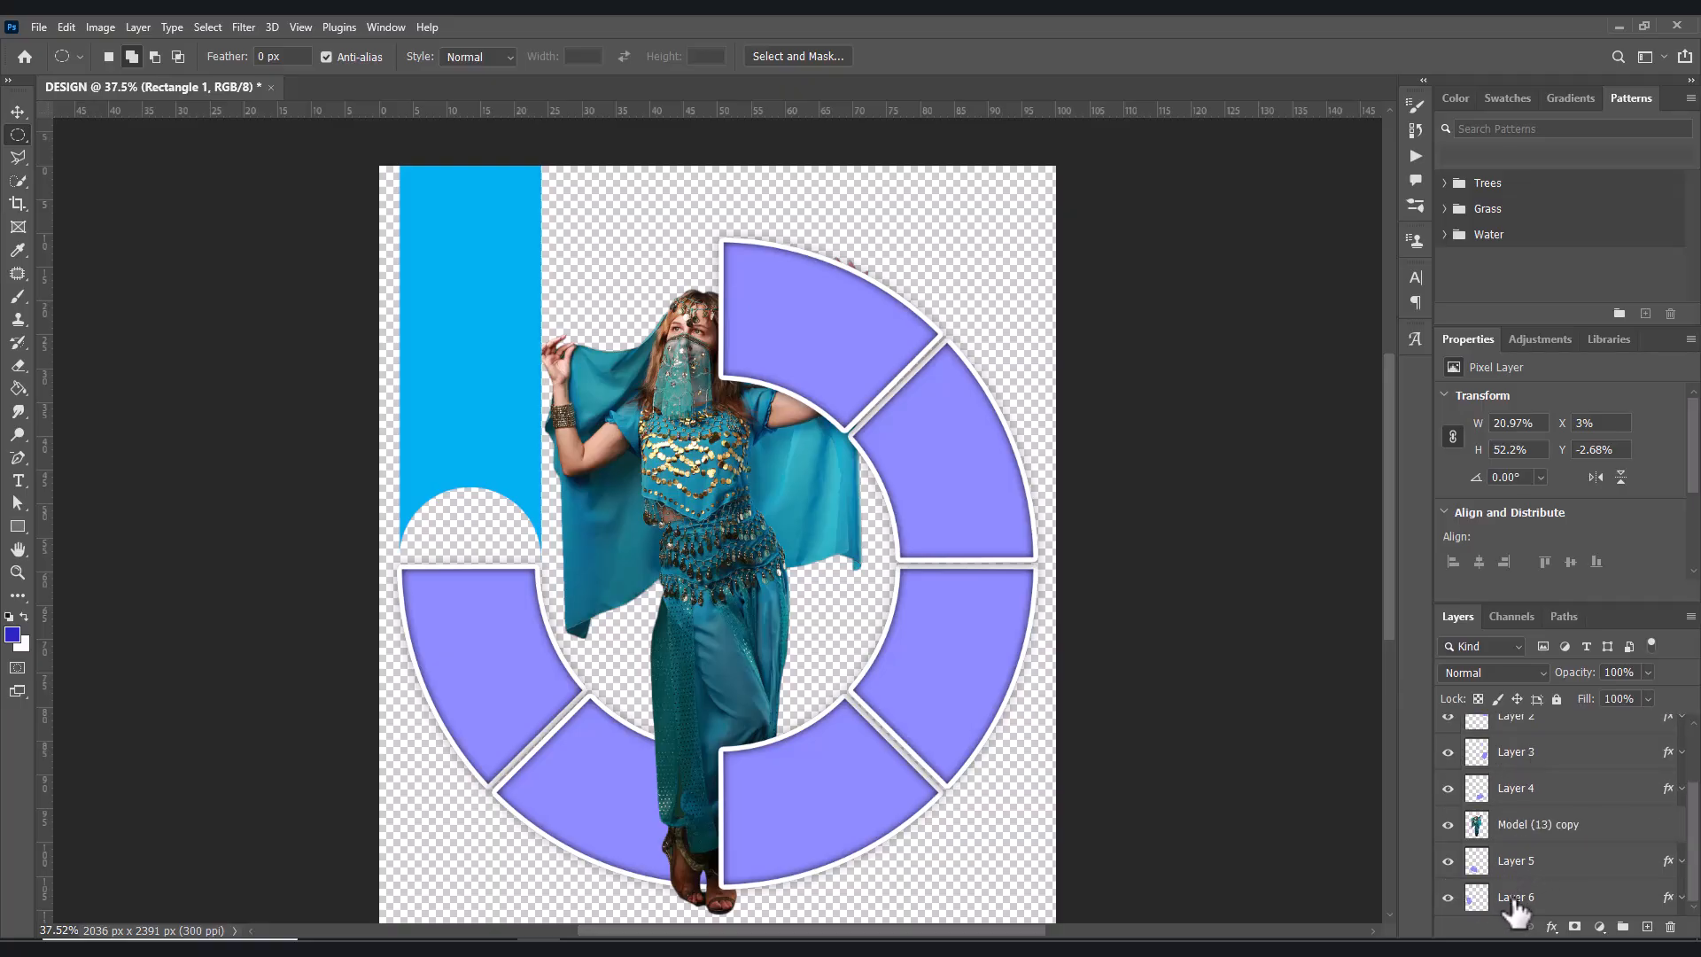
click(1447, 898)
click(1448, 898)
click(1522, 897)
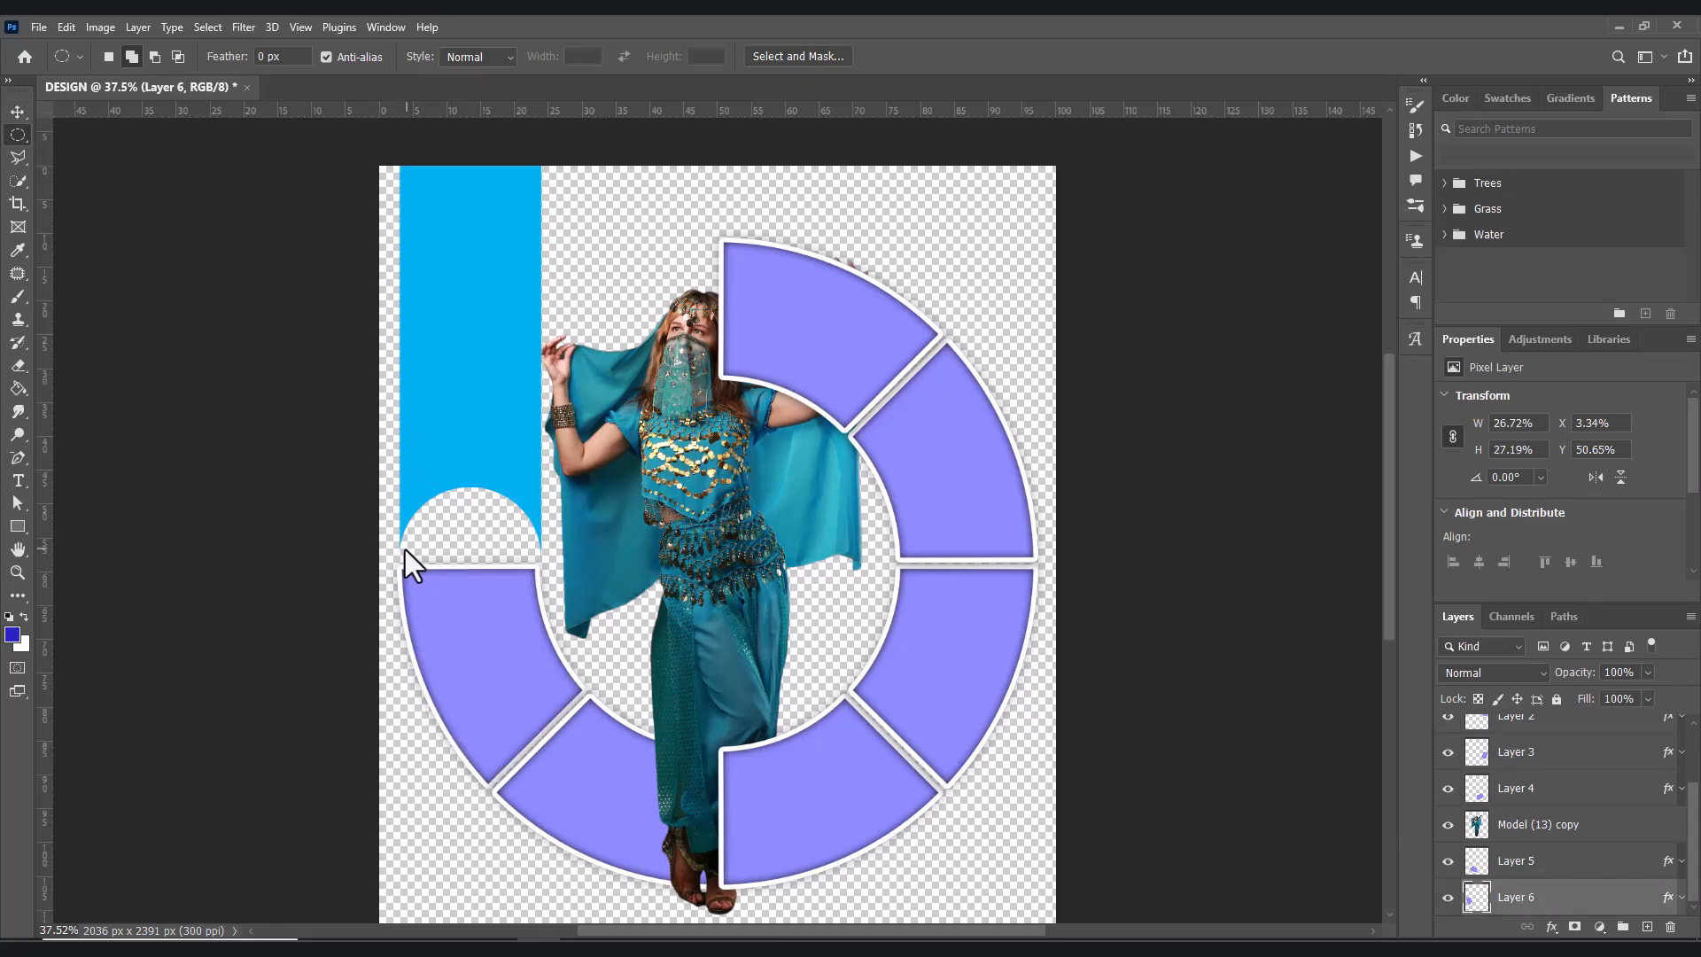
drag(402, 546, 540, 631)
key(space)
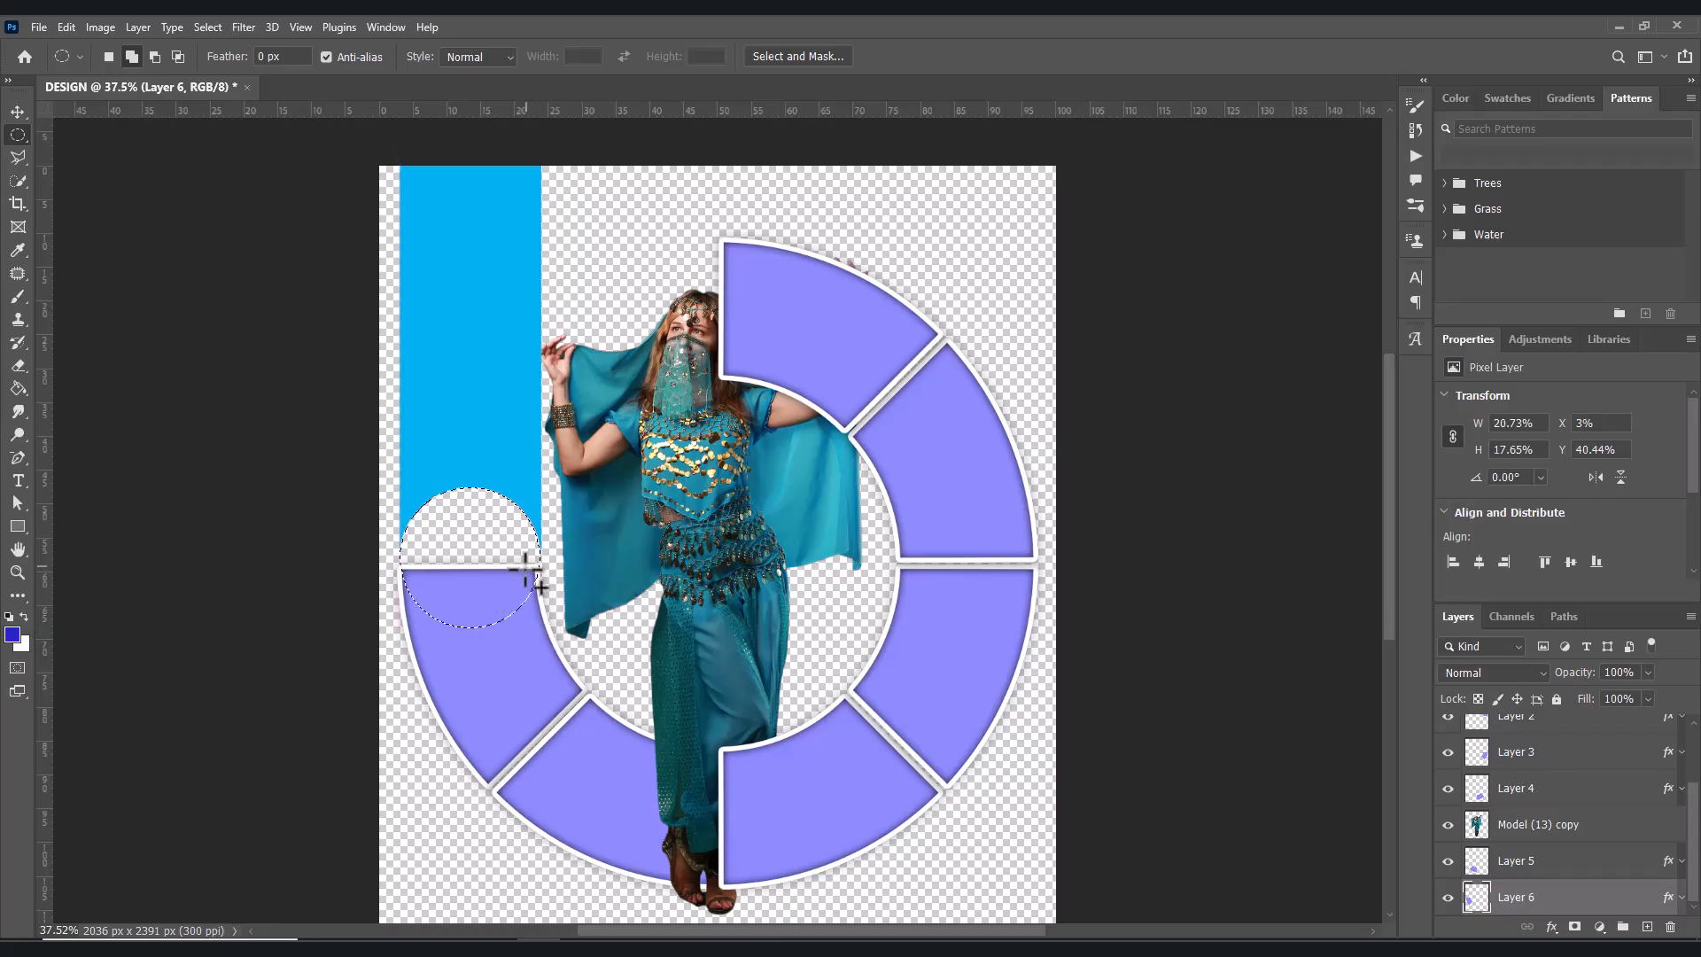
right_click(498, 587)
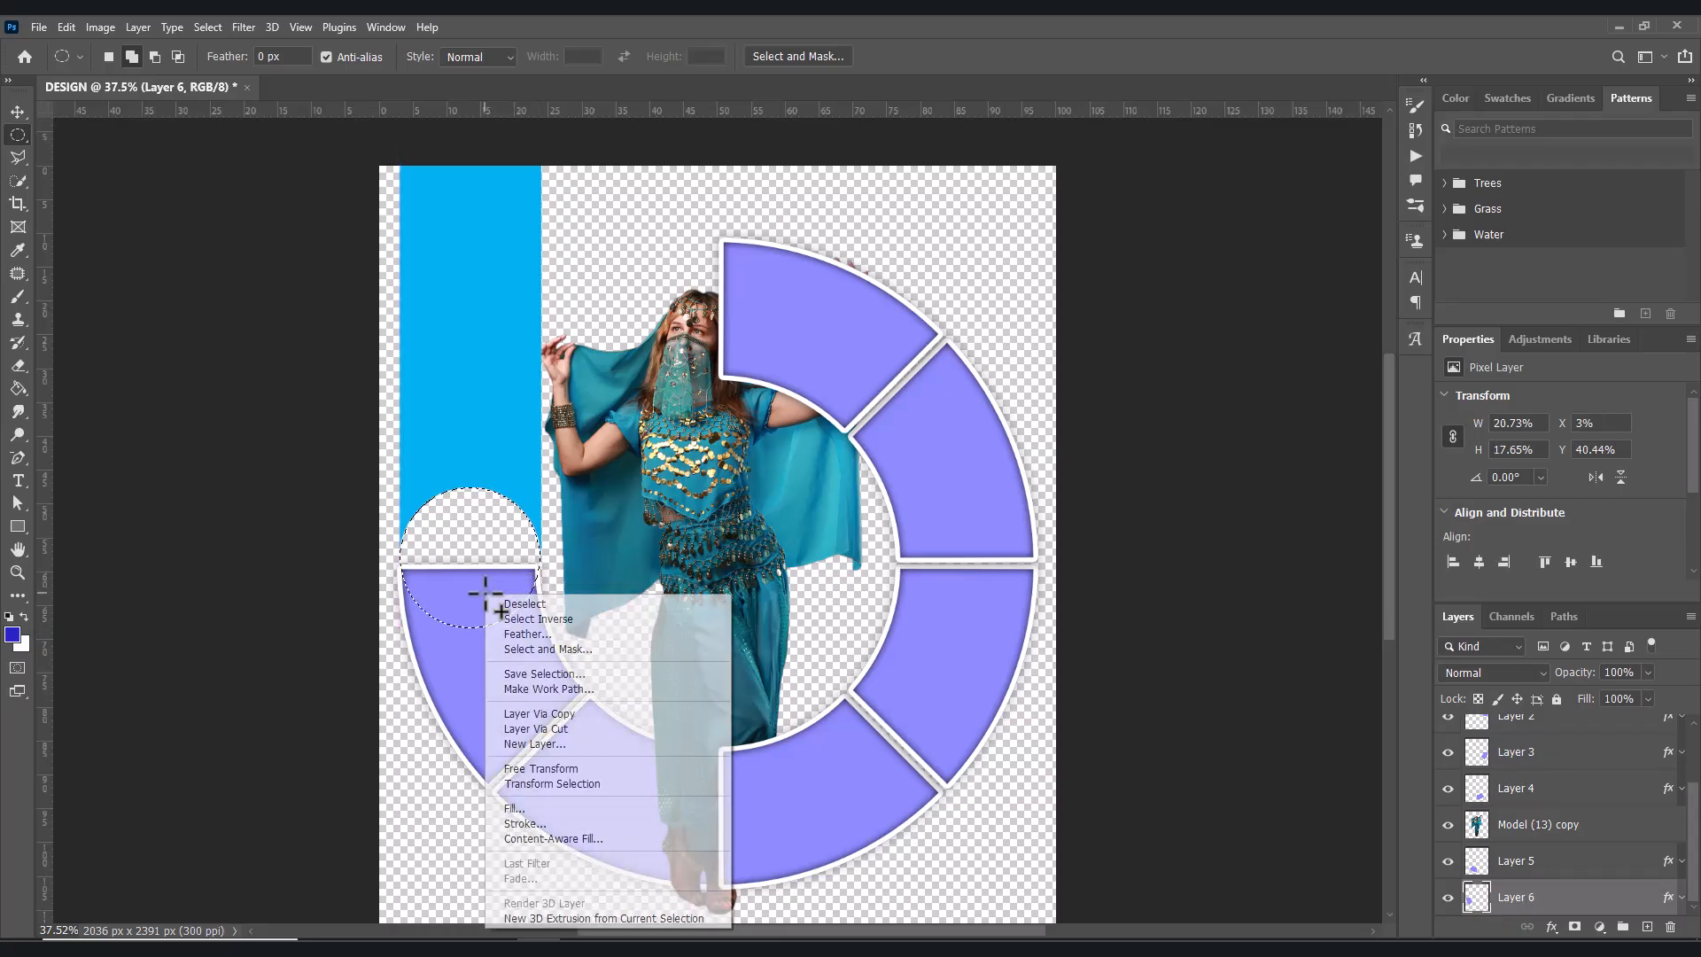
click(529, 730)
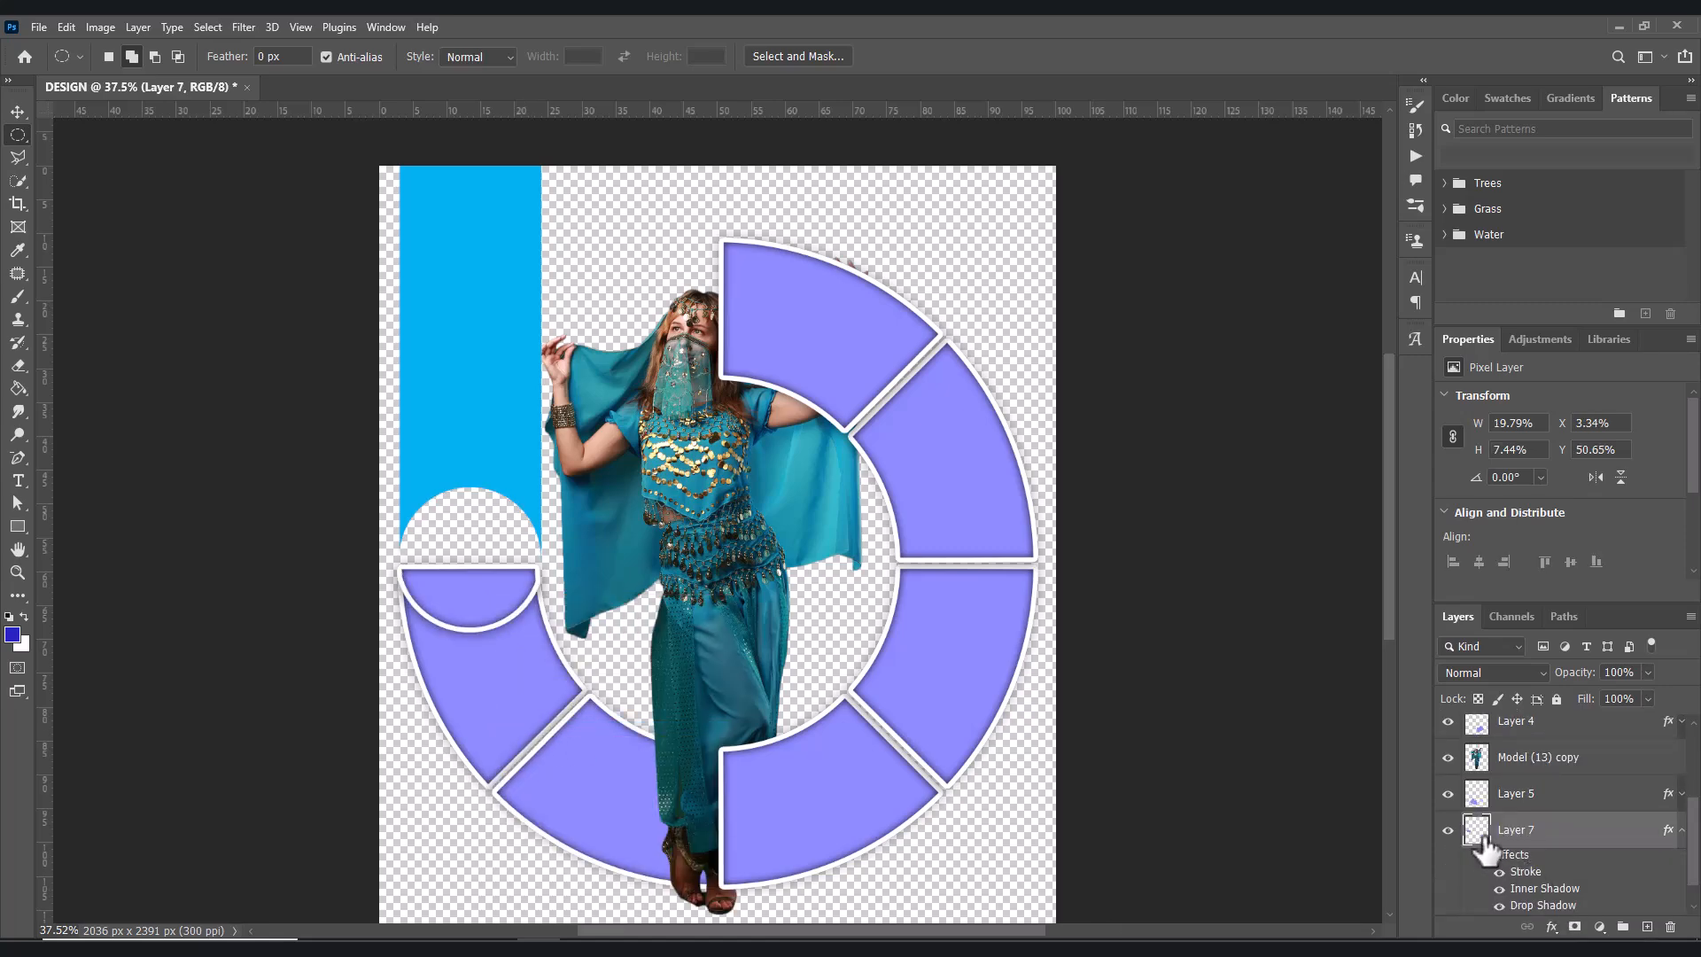
click(1448, 830)
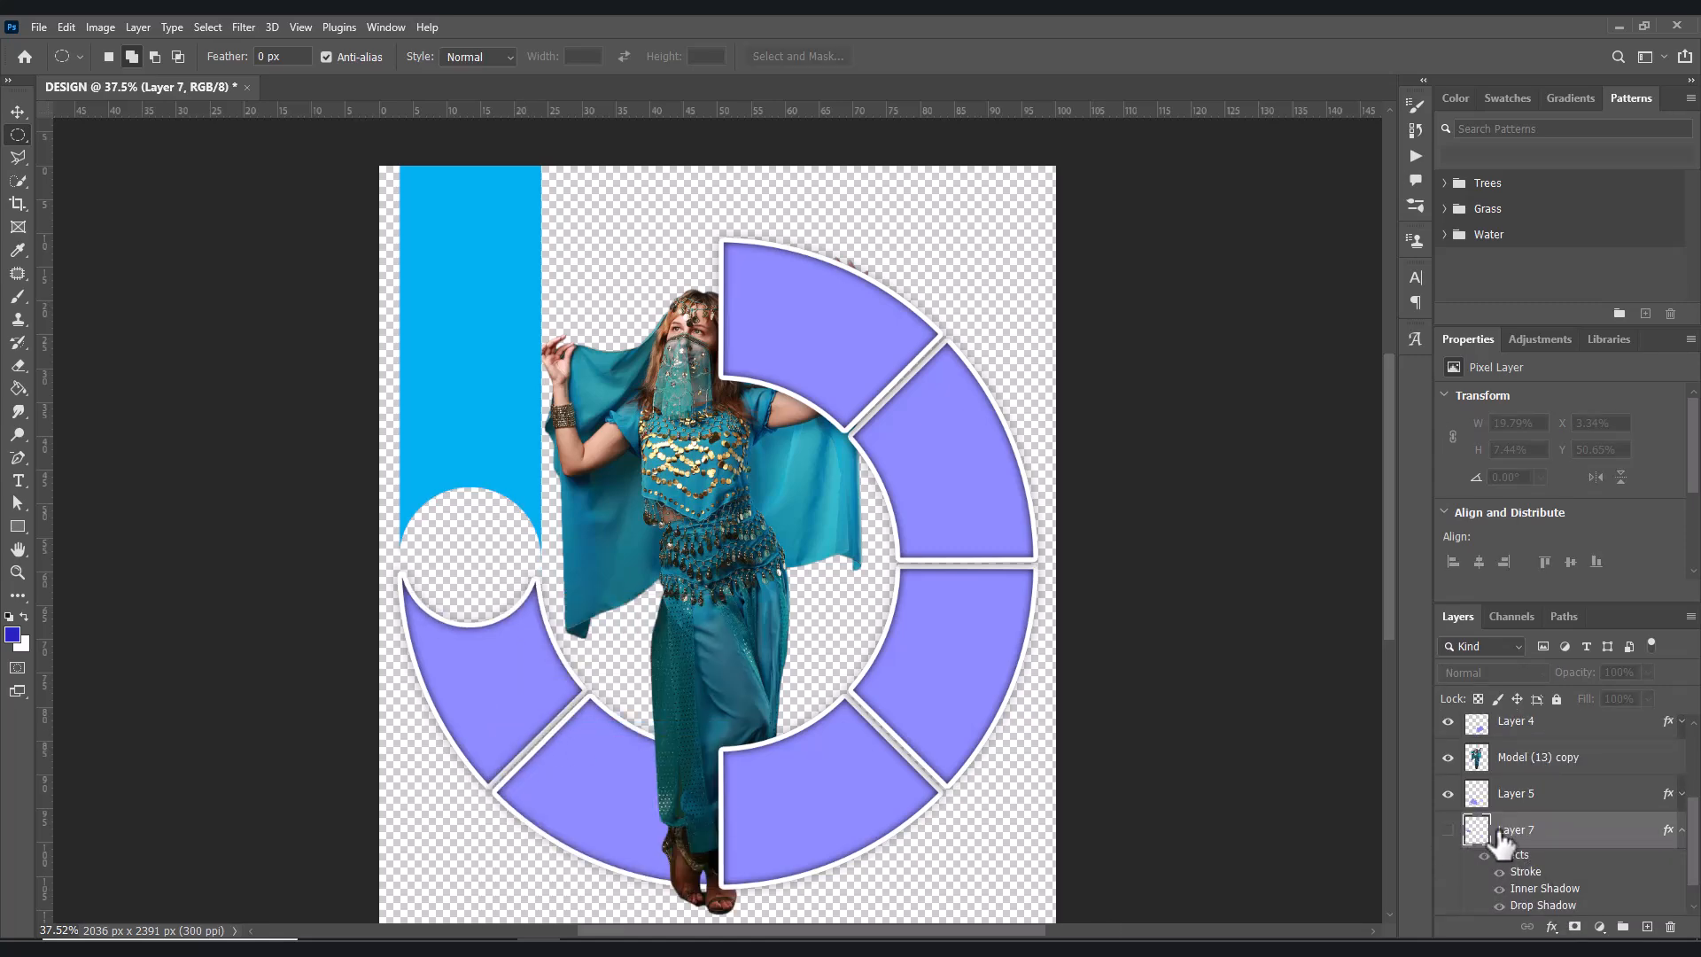
drag(1500, 842, 1670, 927)
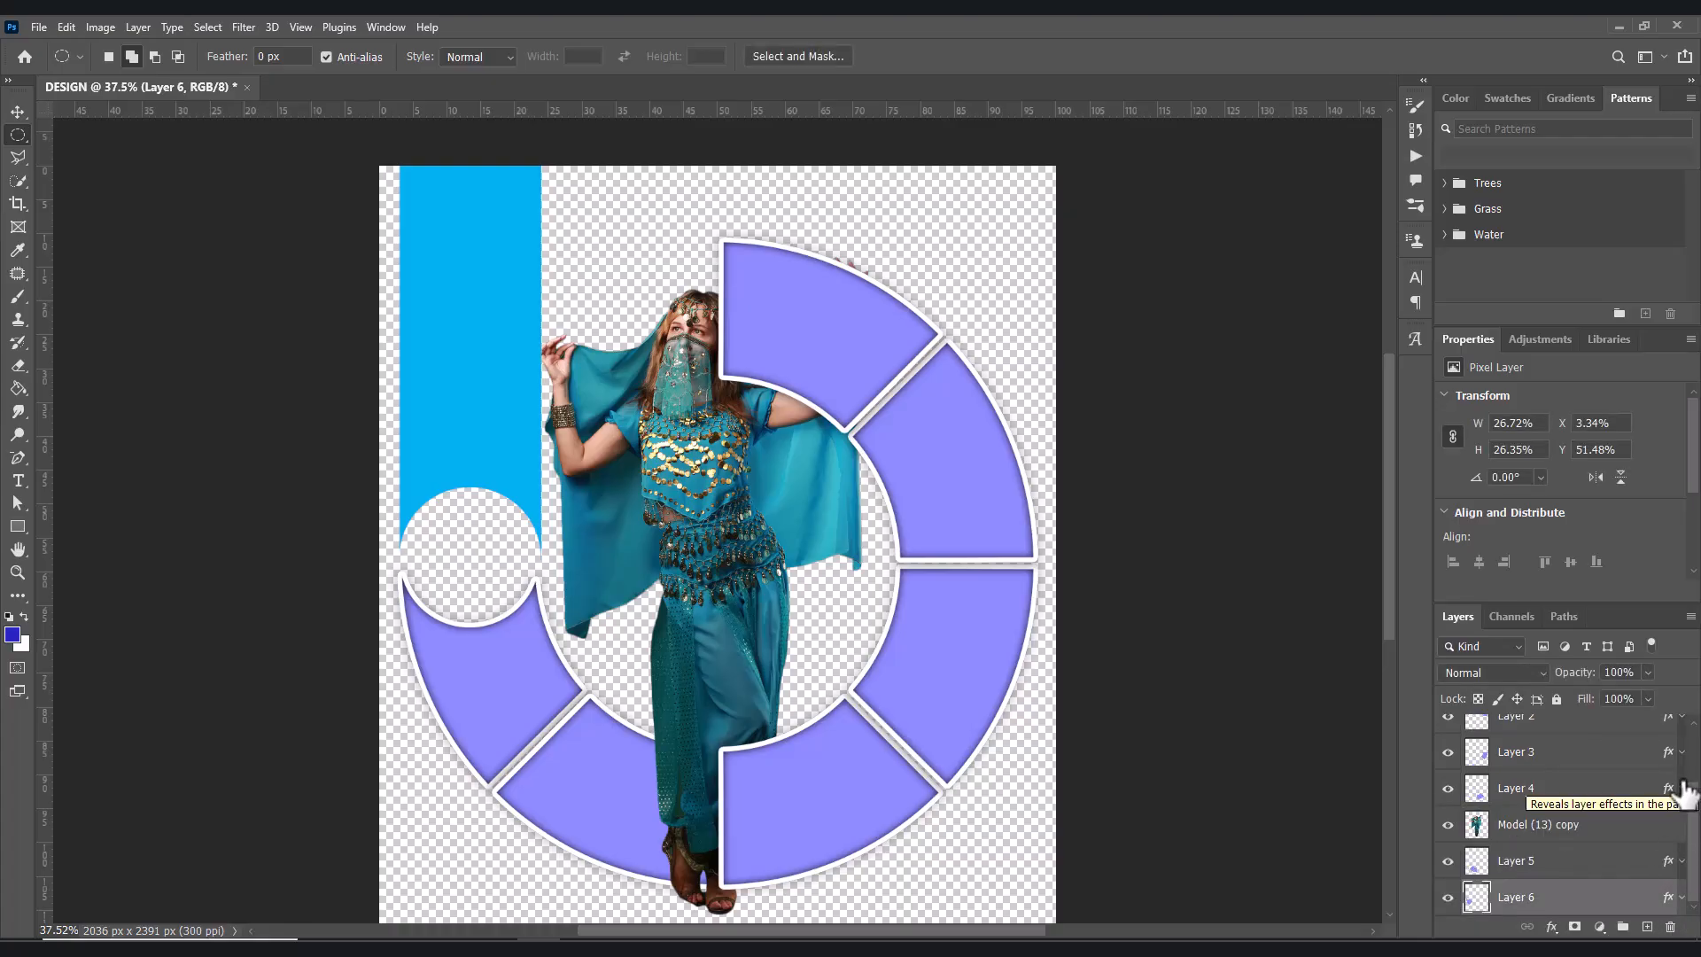
scroll(1644, 805, up, 3)
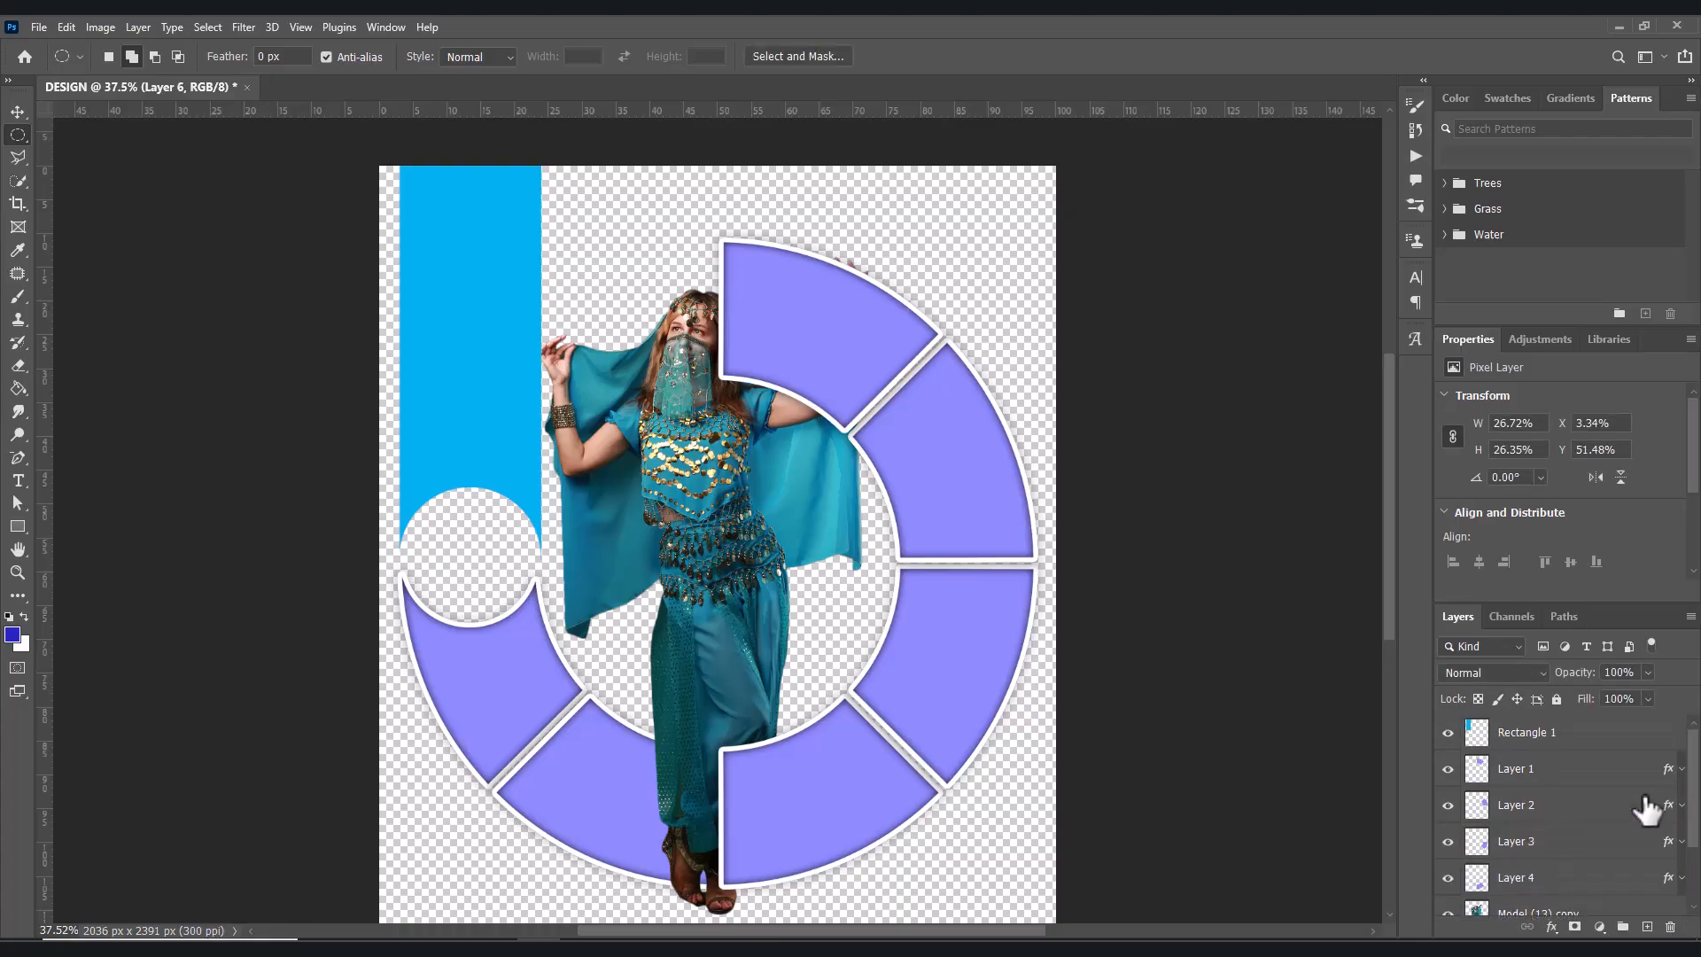
- Copy the layer style of Layer 1 and paste it onto the Rectangle 1 layer
click(1510, 735)
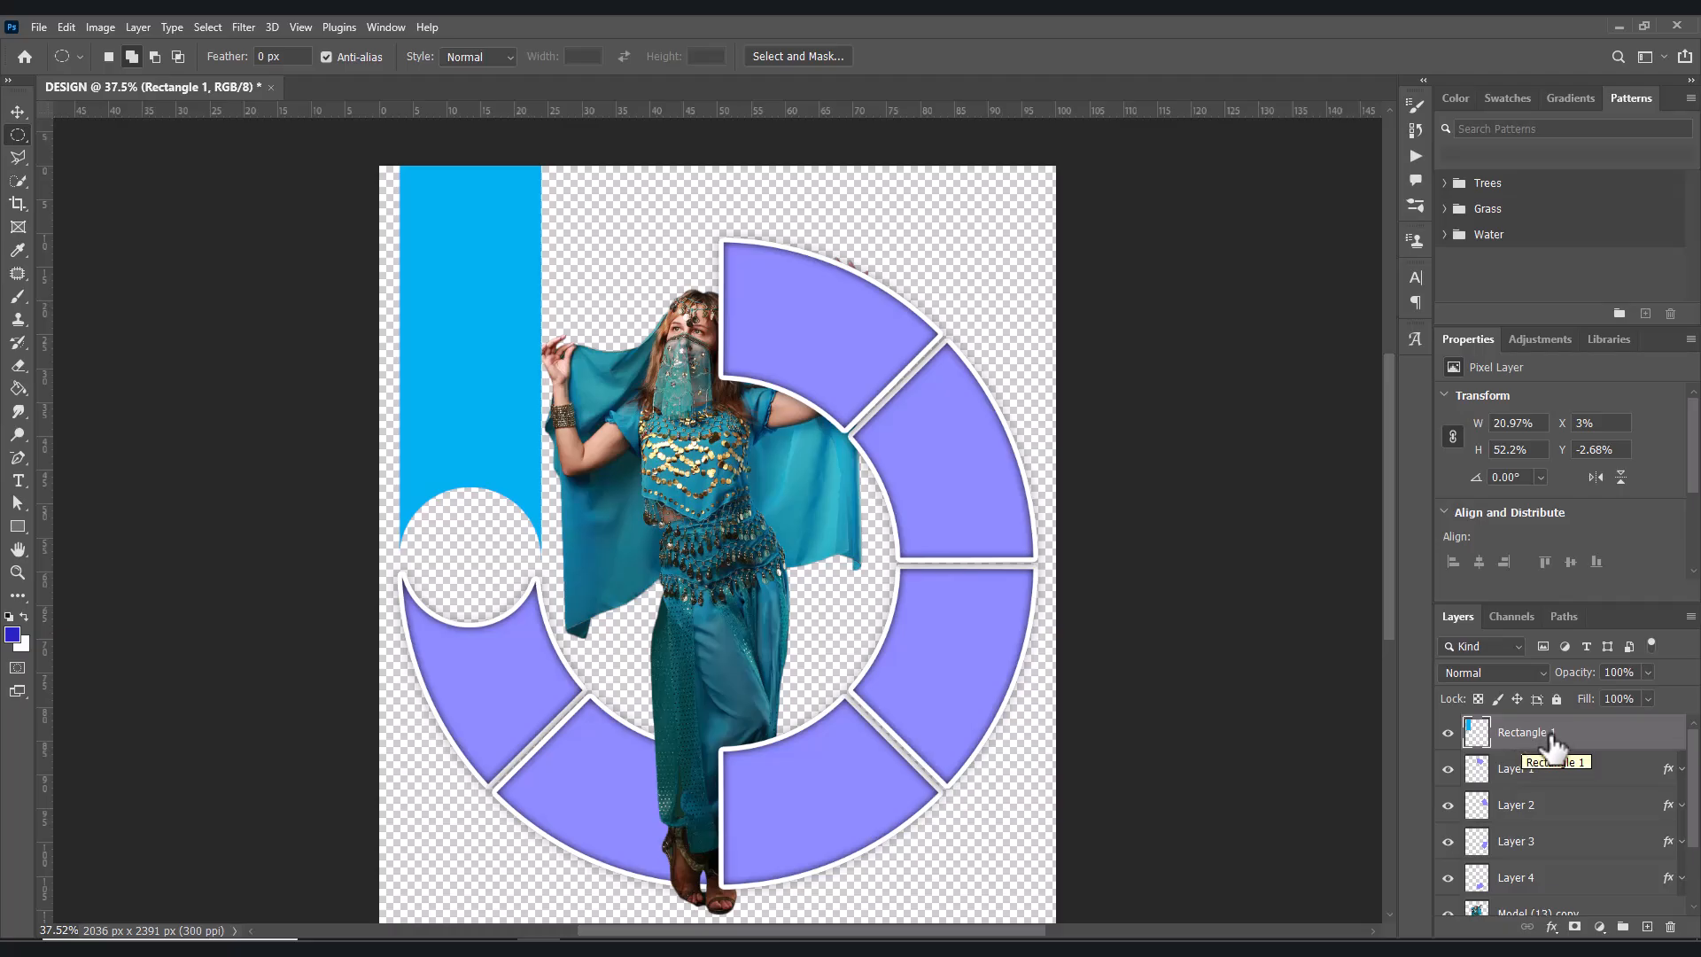
click(1525, 771)
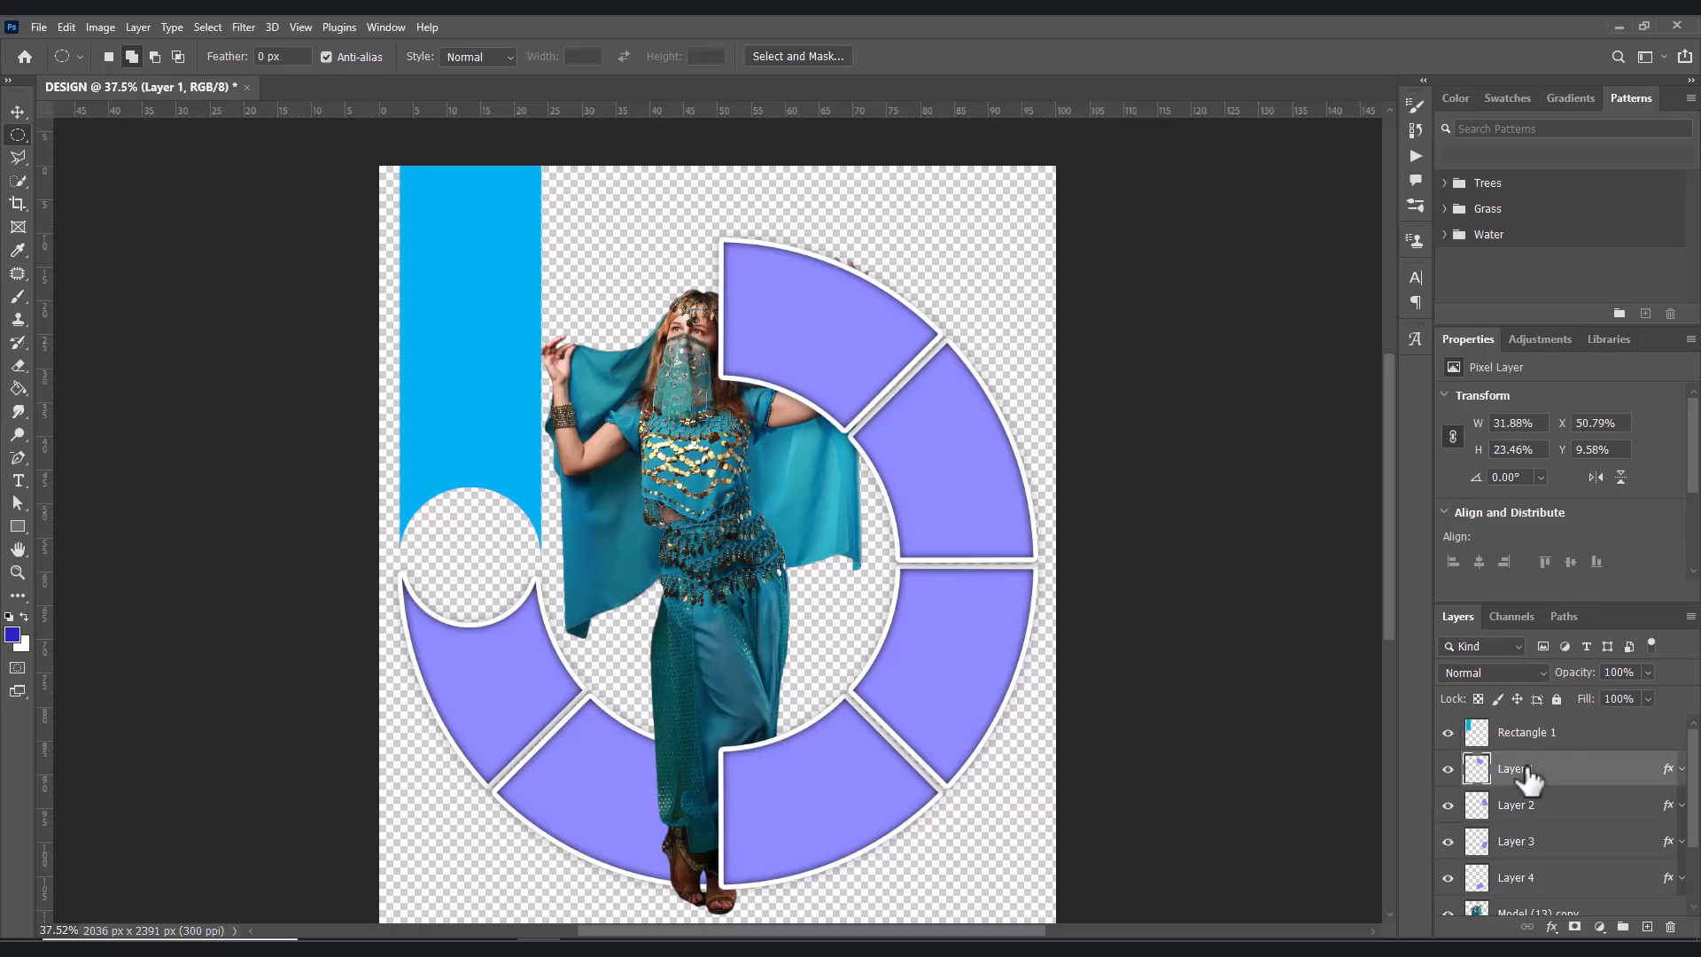
right_click(1526, 769)
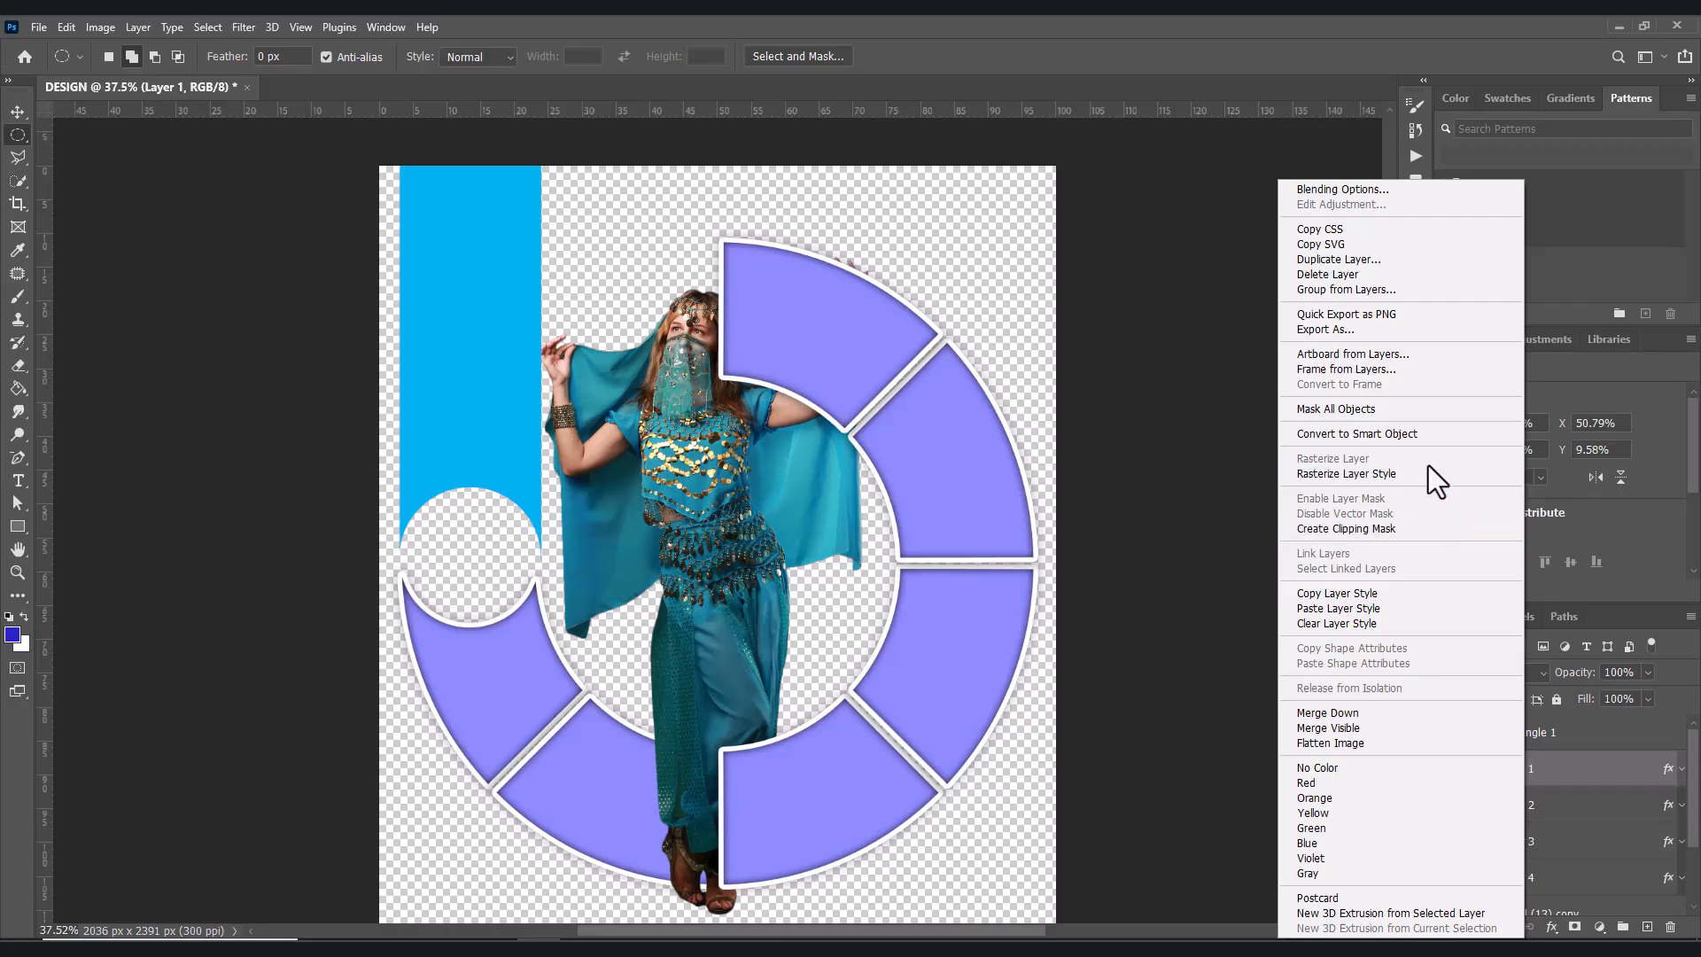
click(1336, 593)
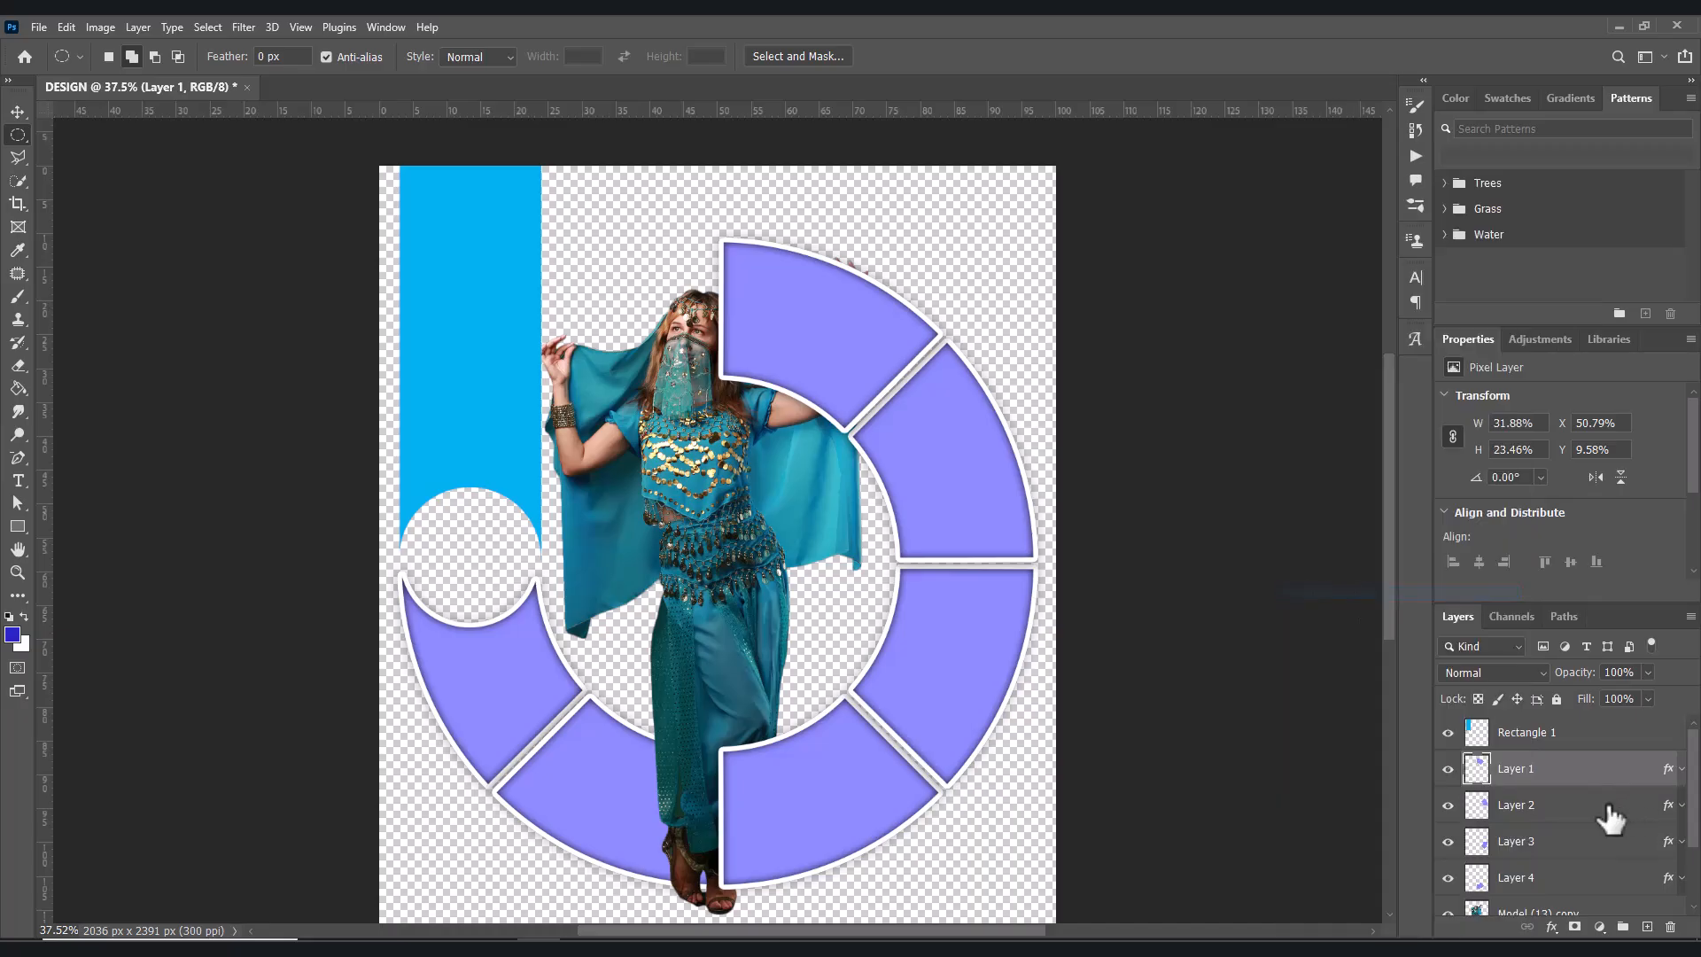
click(1539, 735)
right_click(1533, 728)
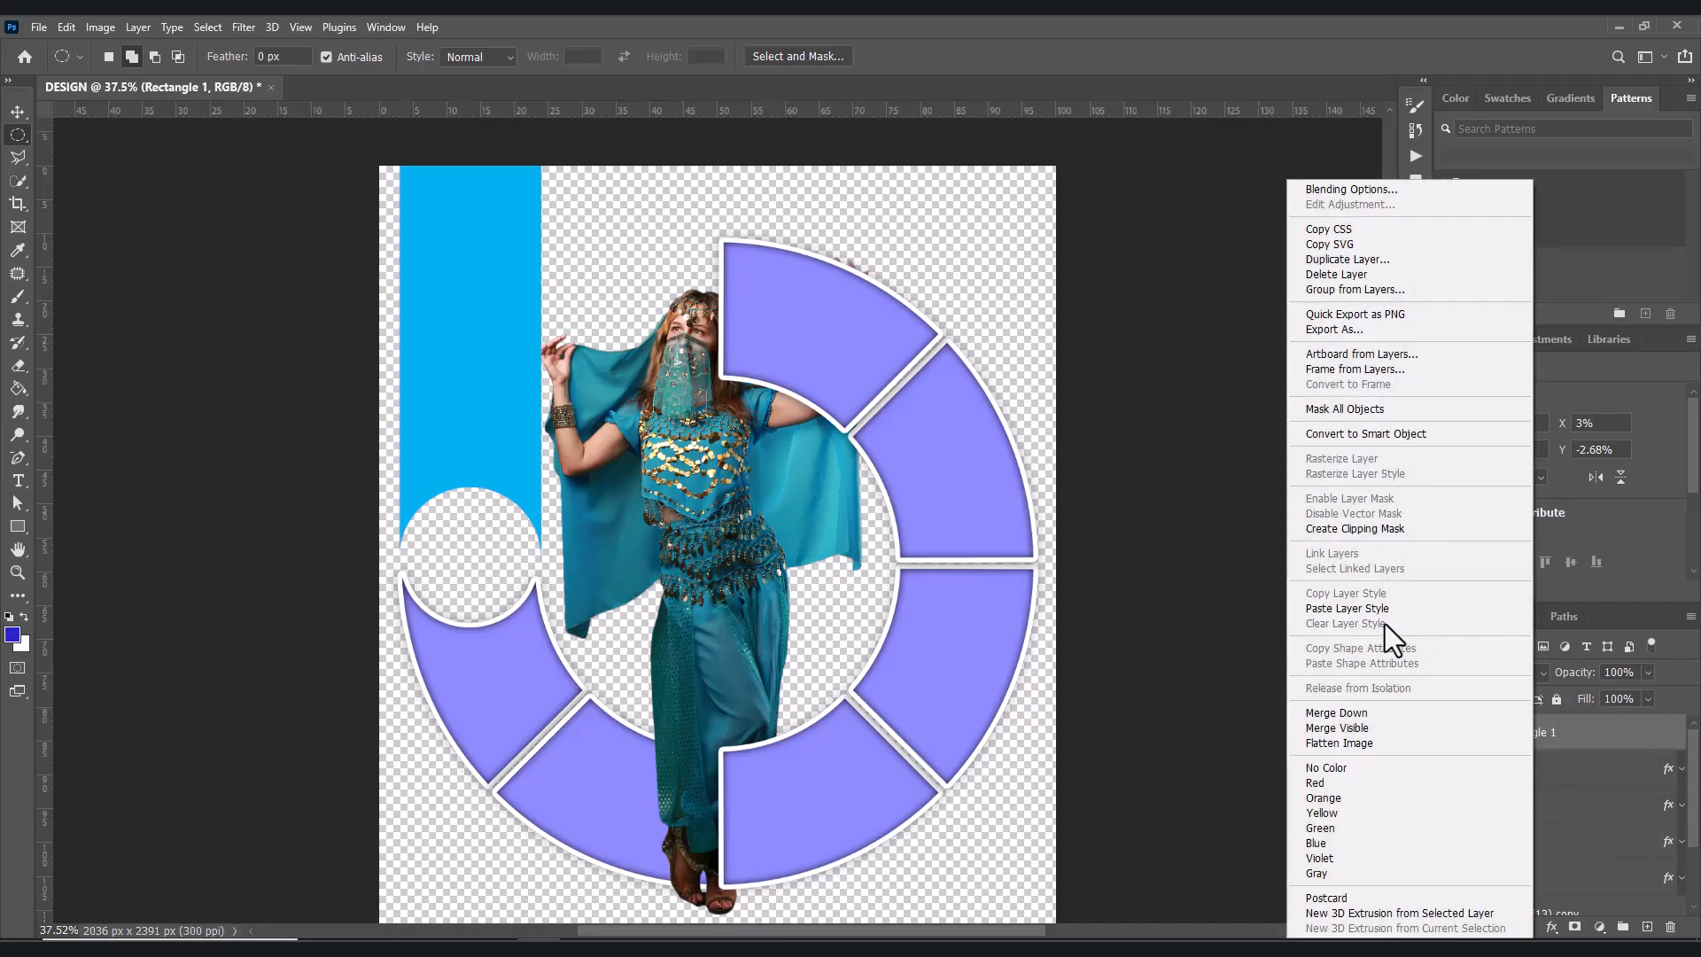
click(1363, 610)
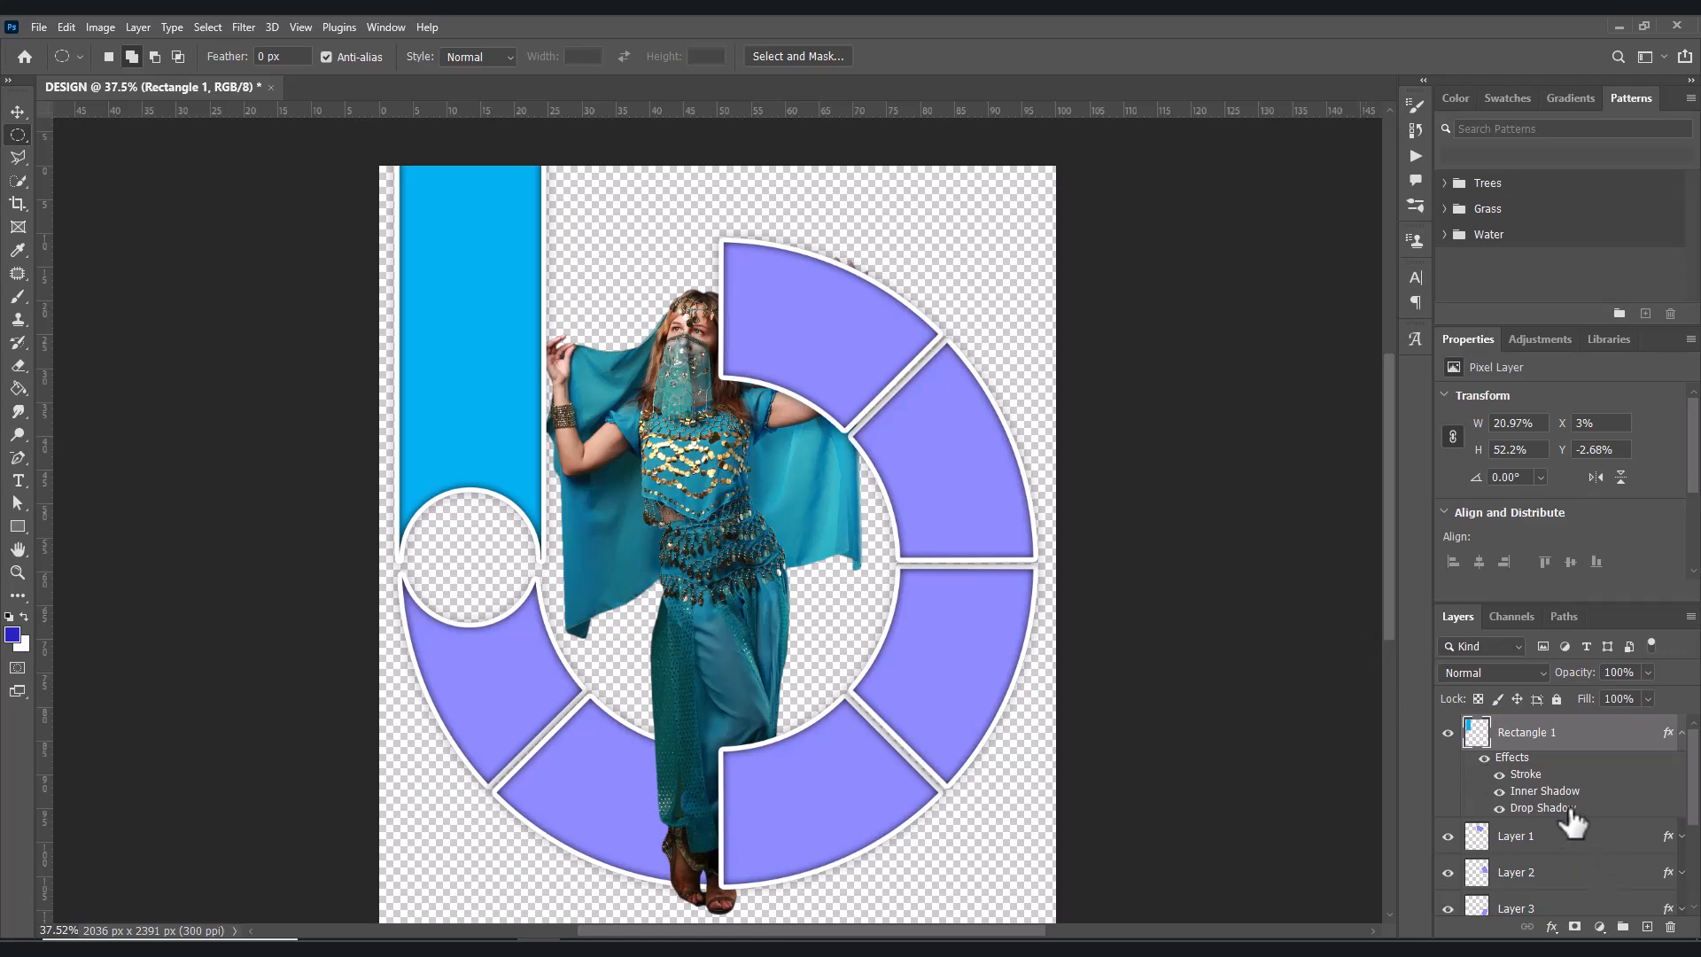
click(1681, 735)
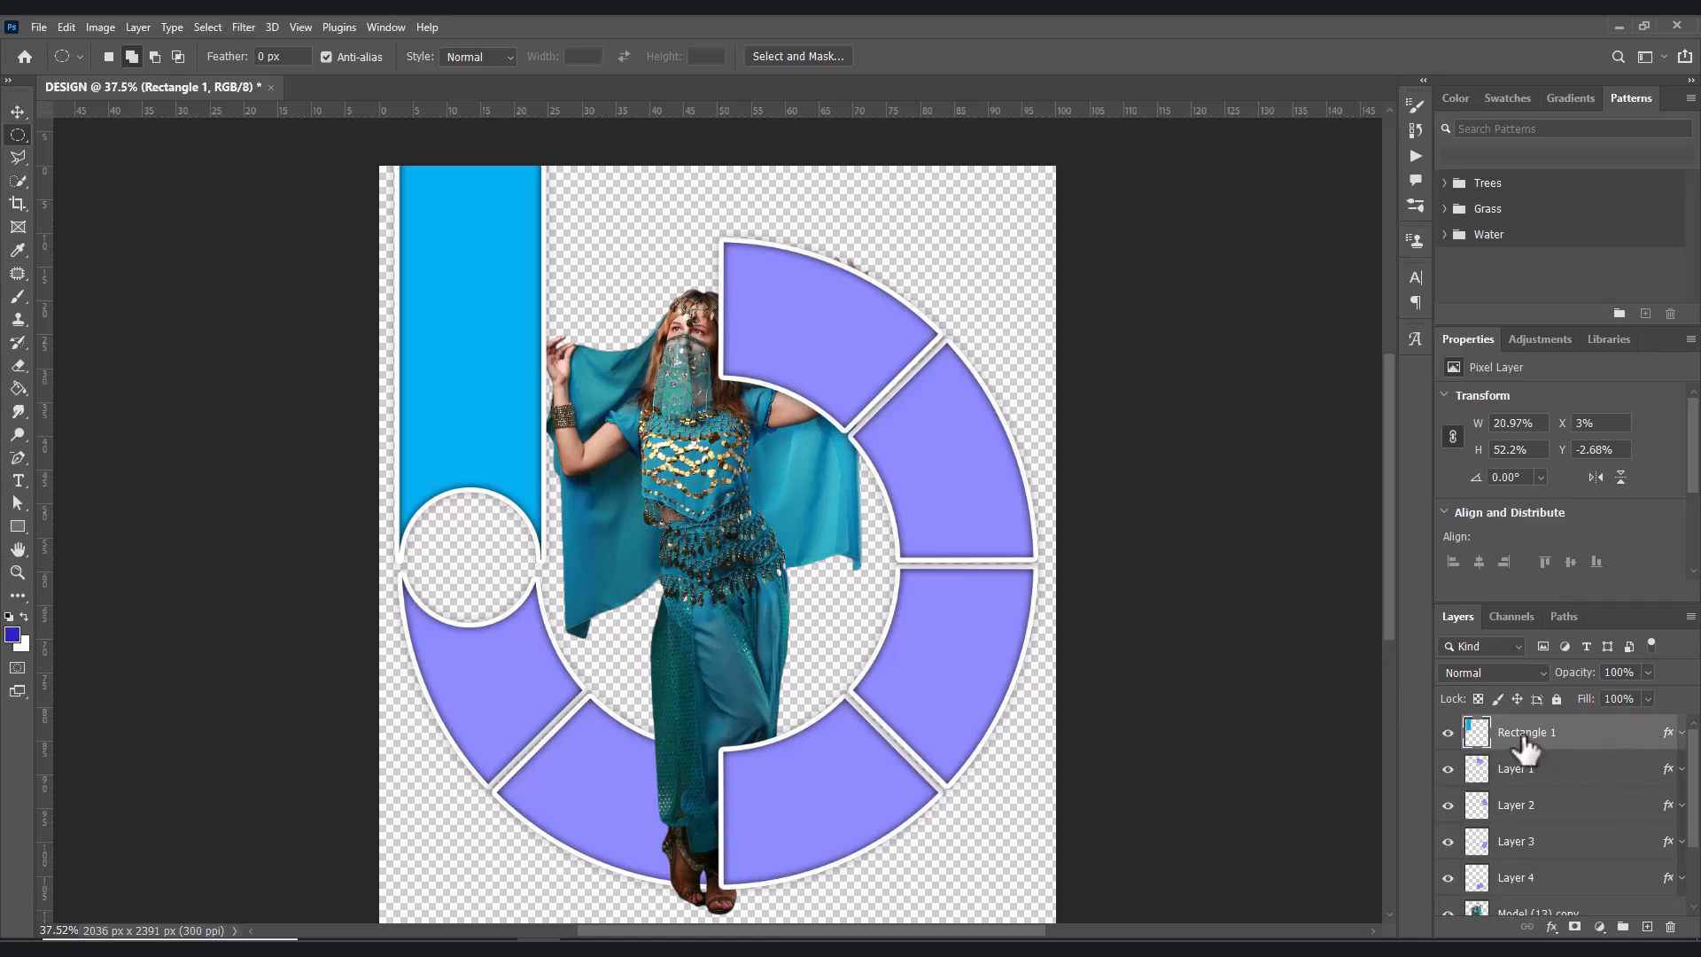
- Move the Rectangle 1 layer directly beneath the Model (13) copy layer so the dancer's hand overlaps the bar
drag(1522, 737, 1519, 853)
scroll(1523, 877, down, 1)
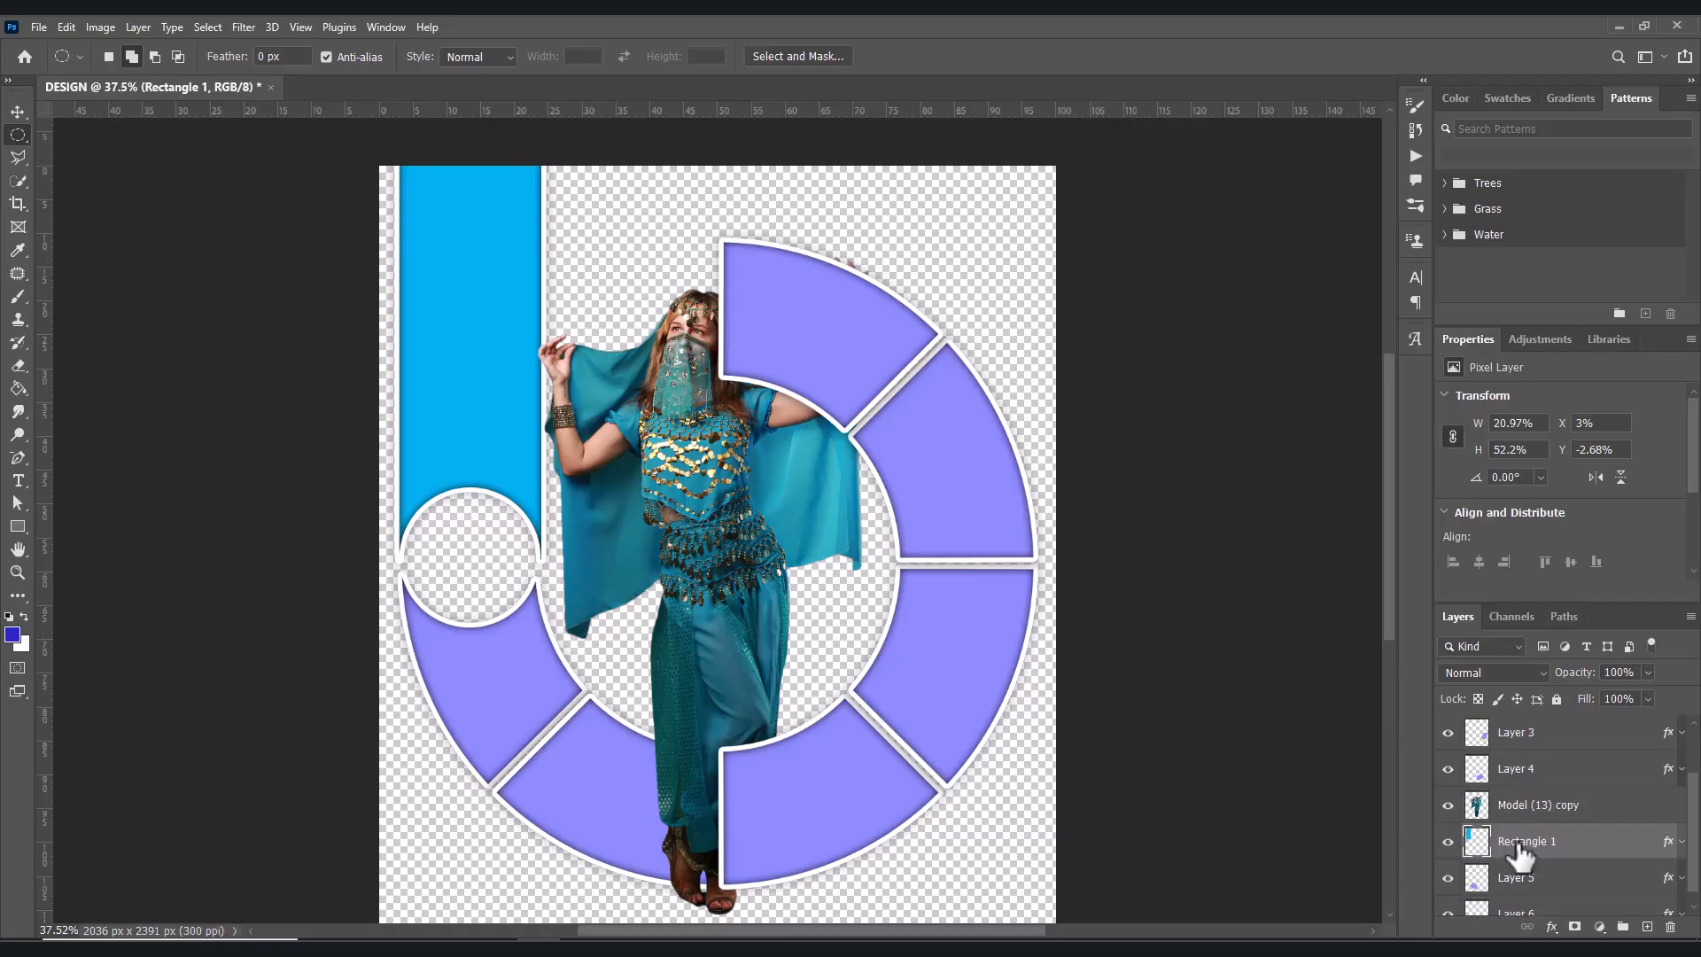
click(8, 112)
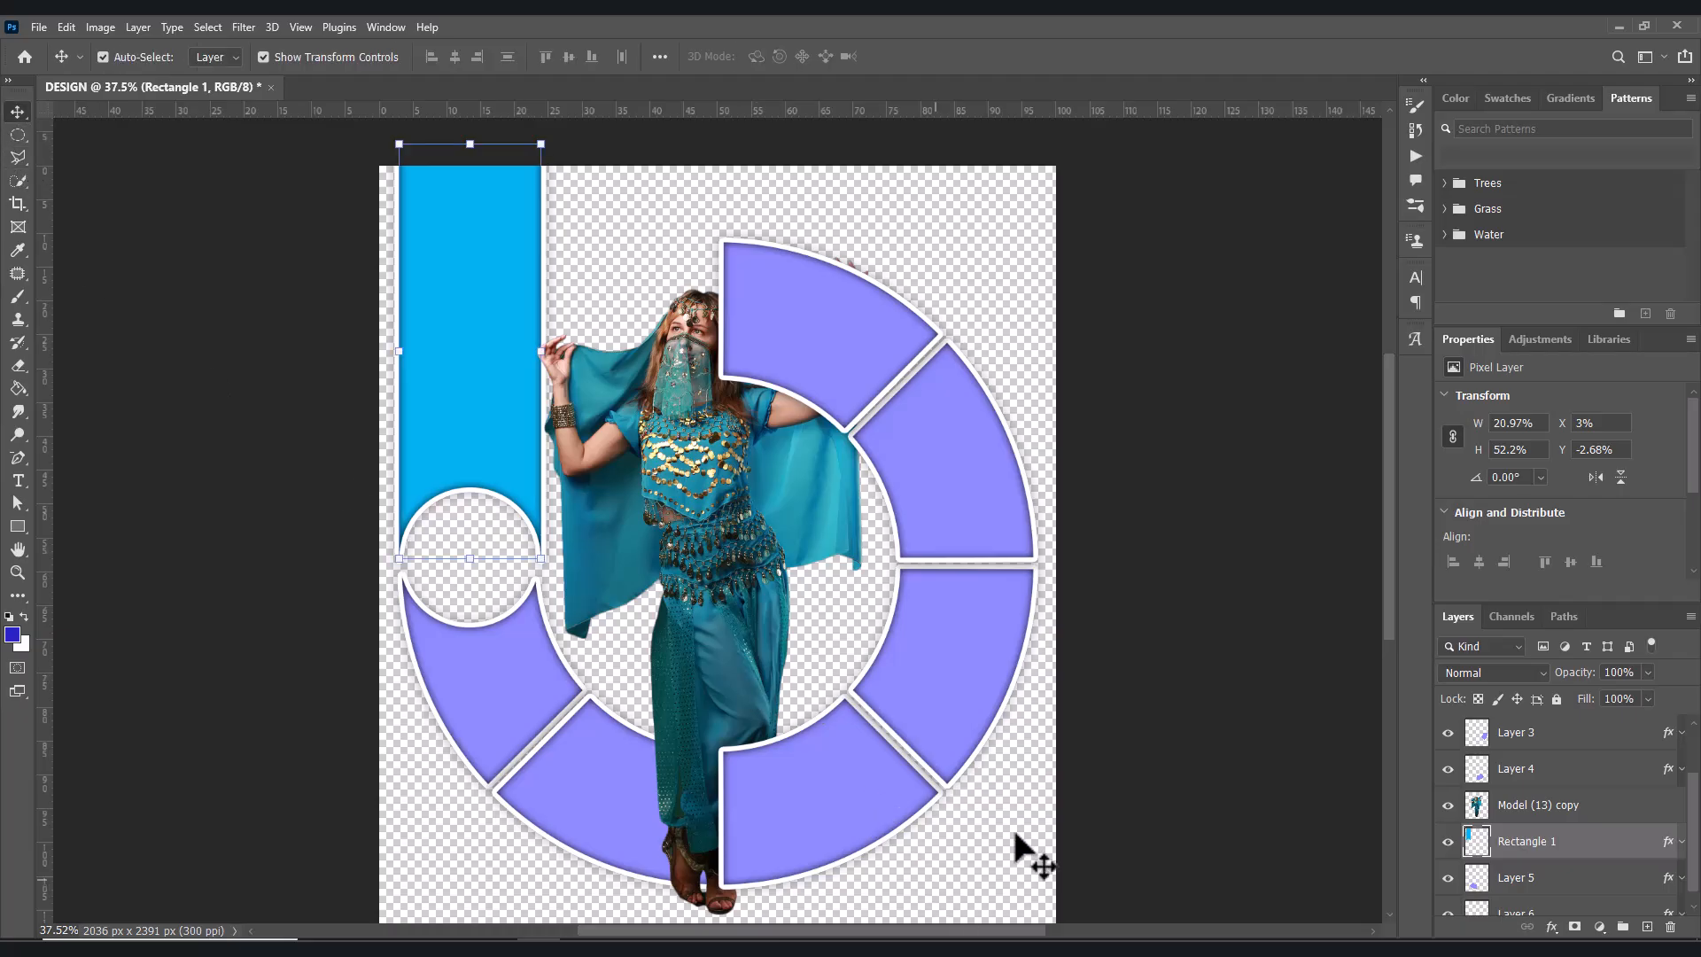
scroll(1052, 794, down, 1)
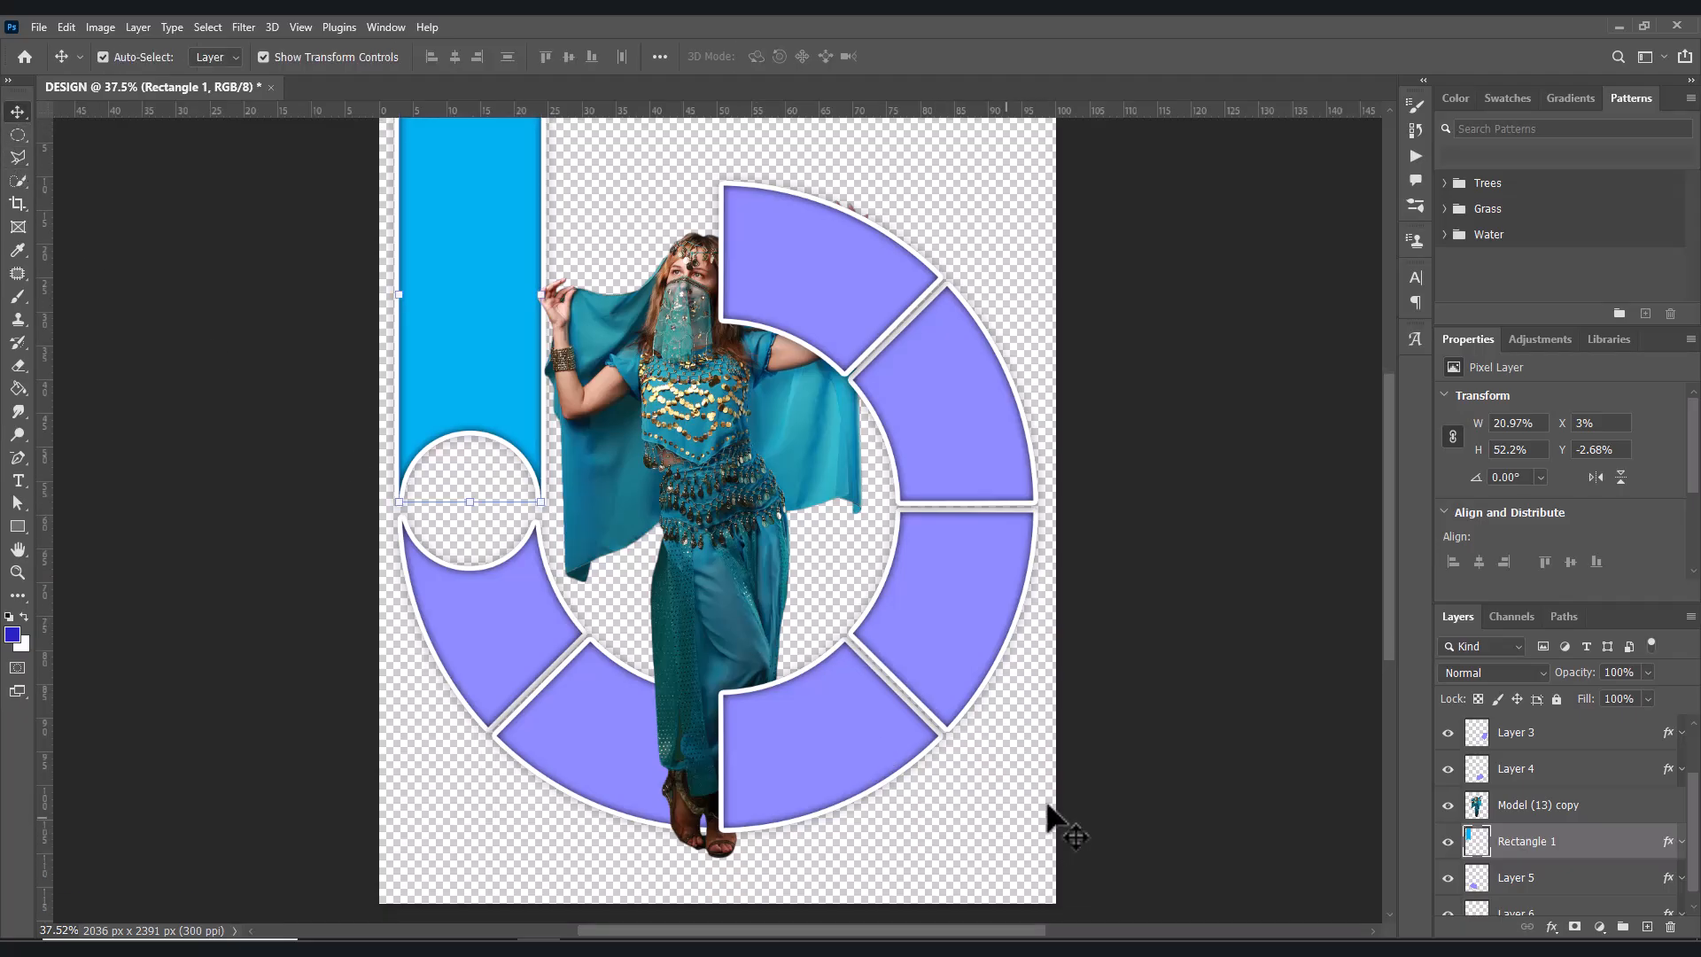
- Place the image Model (2).jpg from the FILES folder into the poster directly above Layer 1
scroll(1631, 811, up, 2)
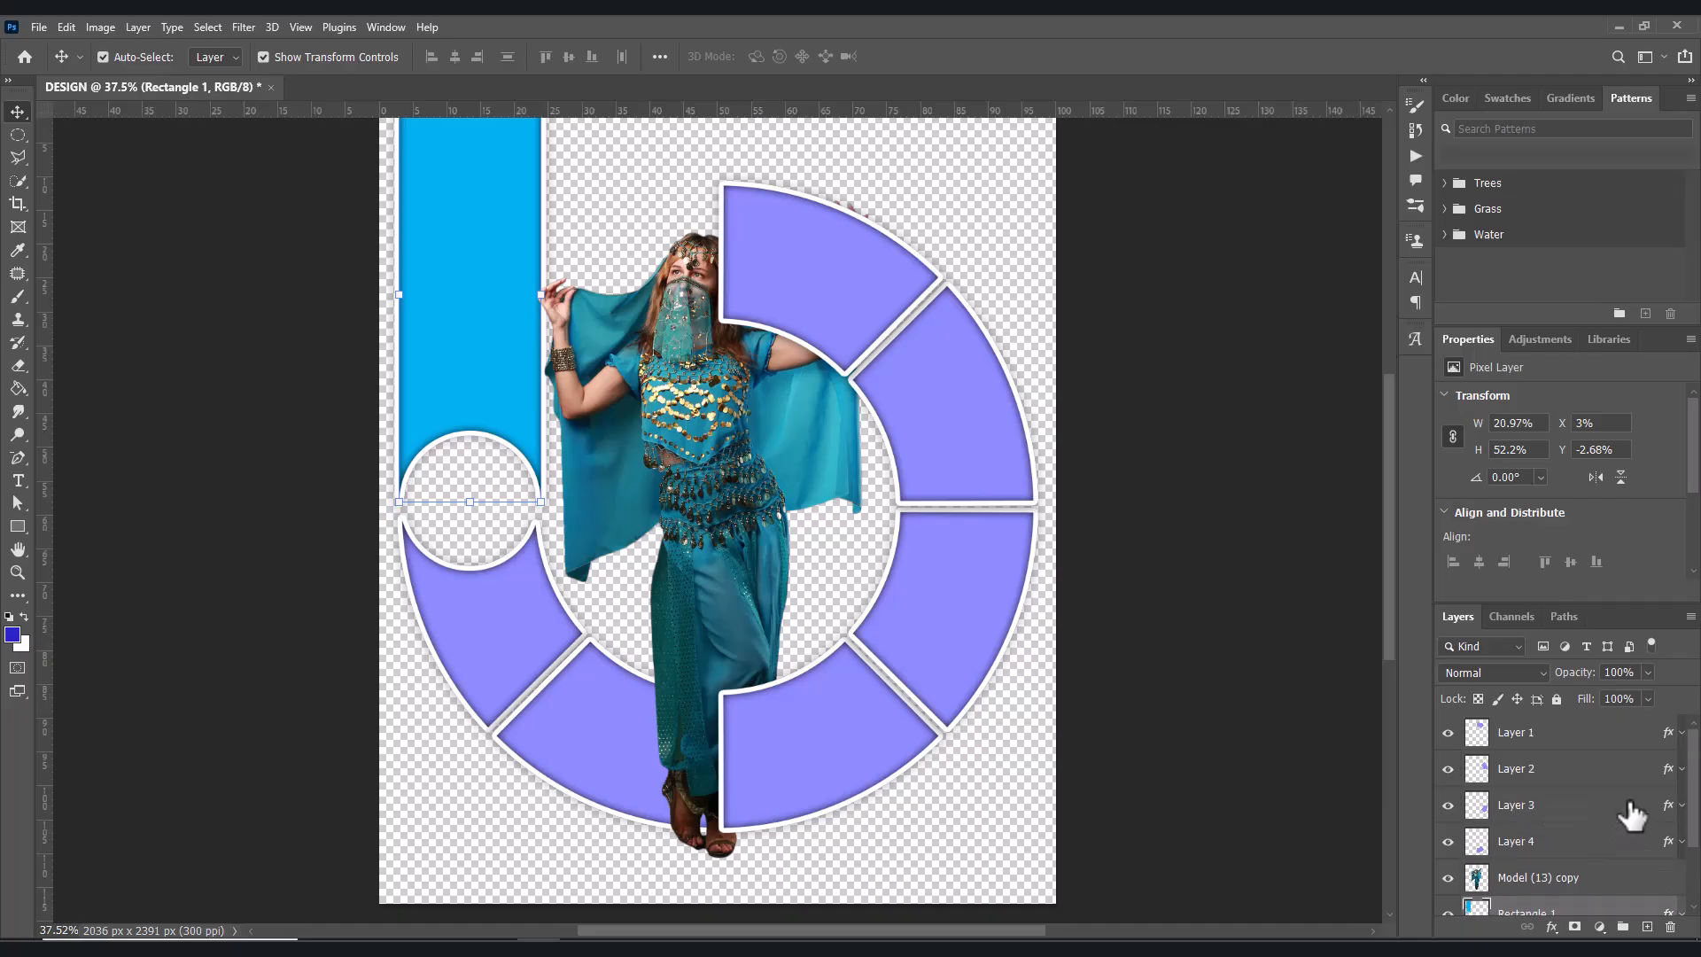
click(1518, 739)
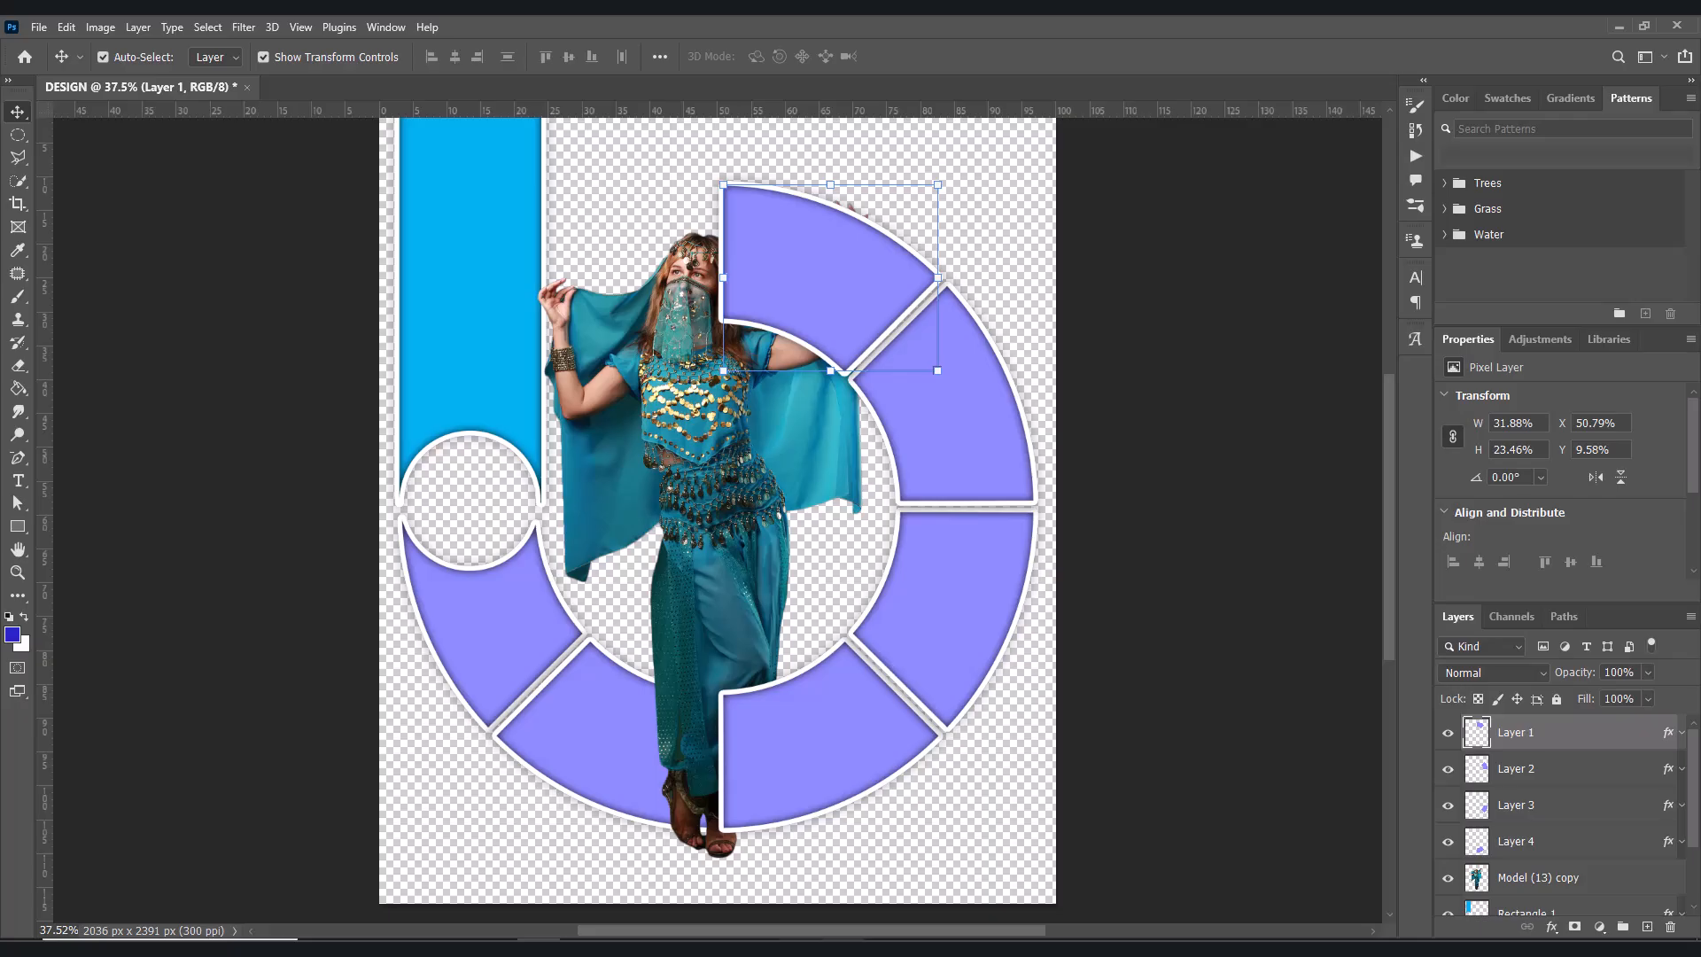
key(alt+Tab)
click(1449, 560)
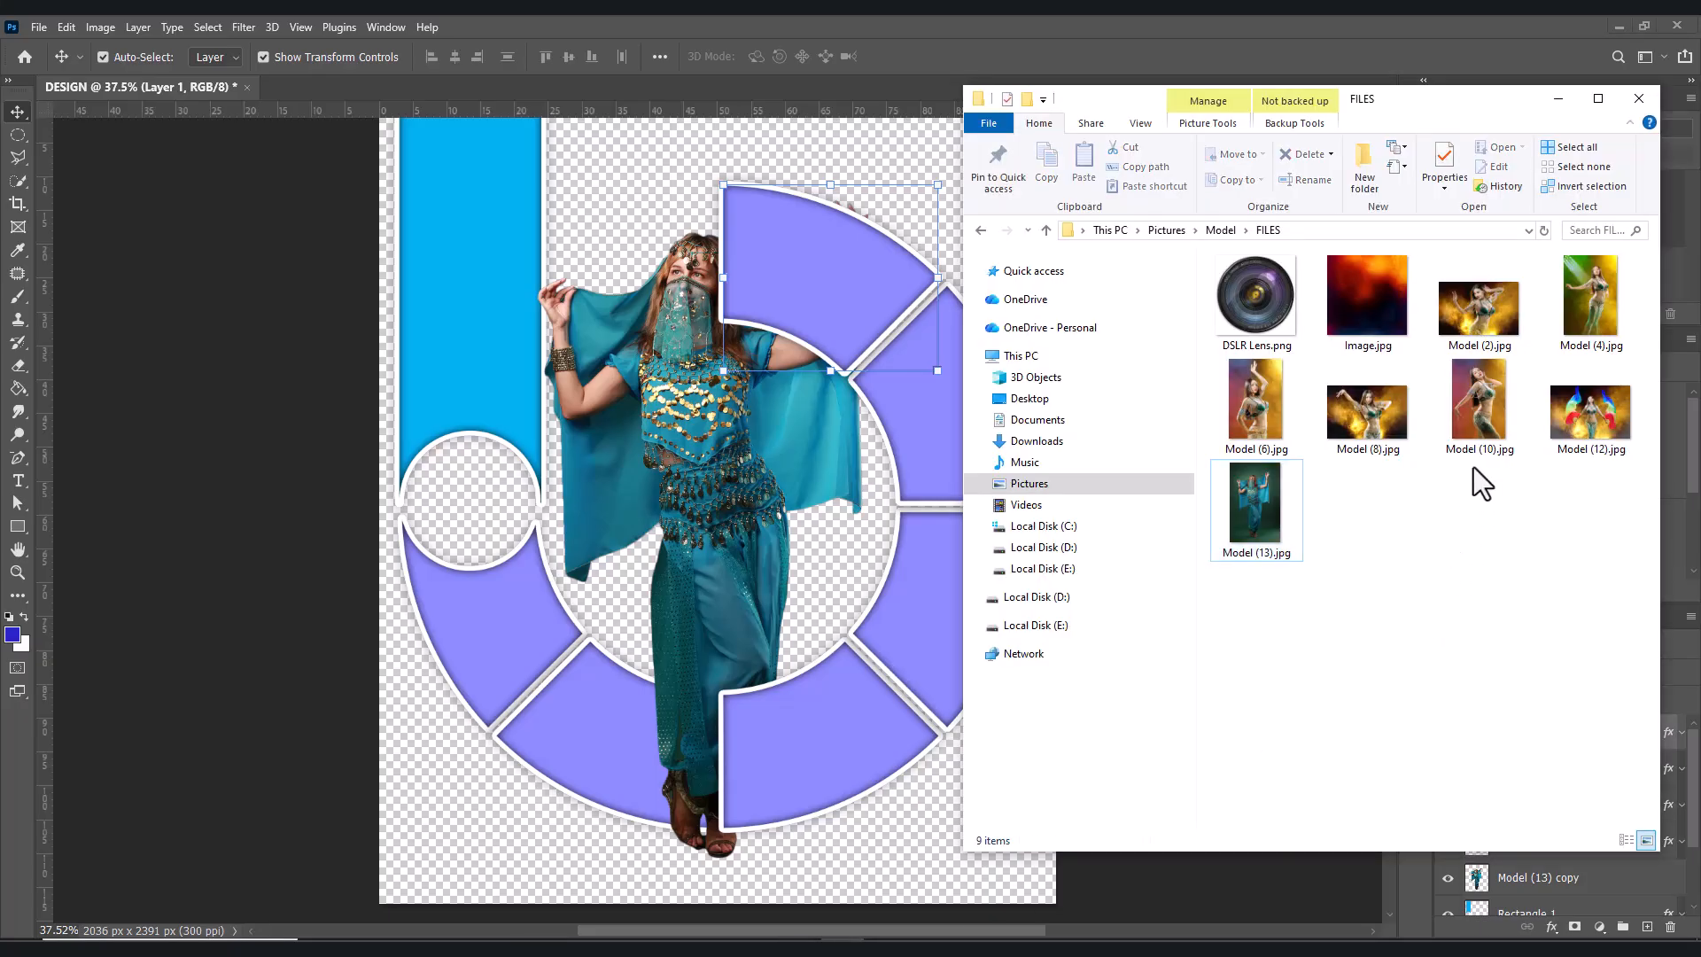
double_click(1472, 322)
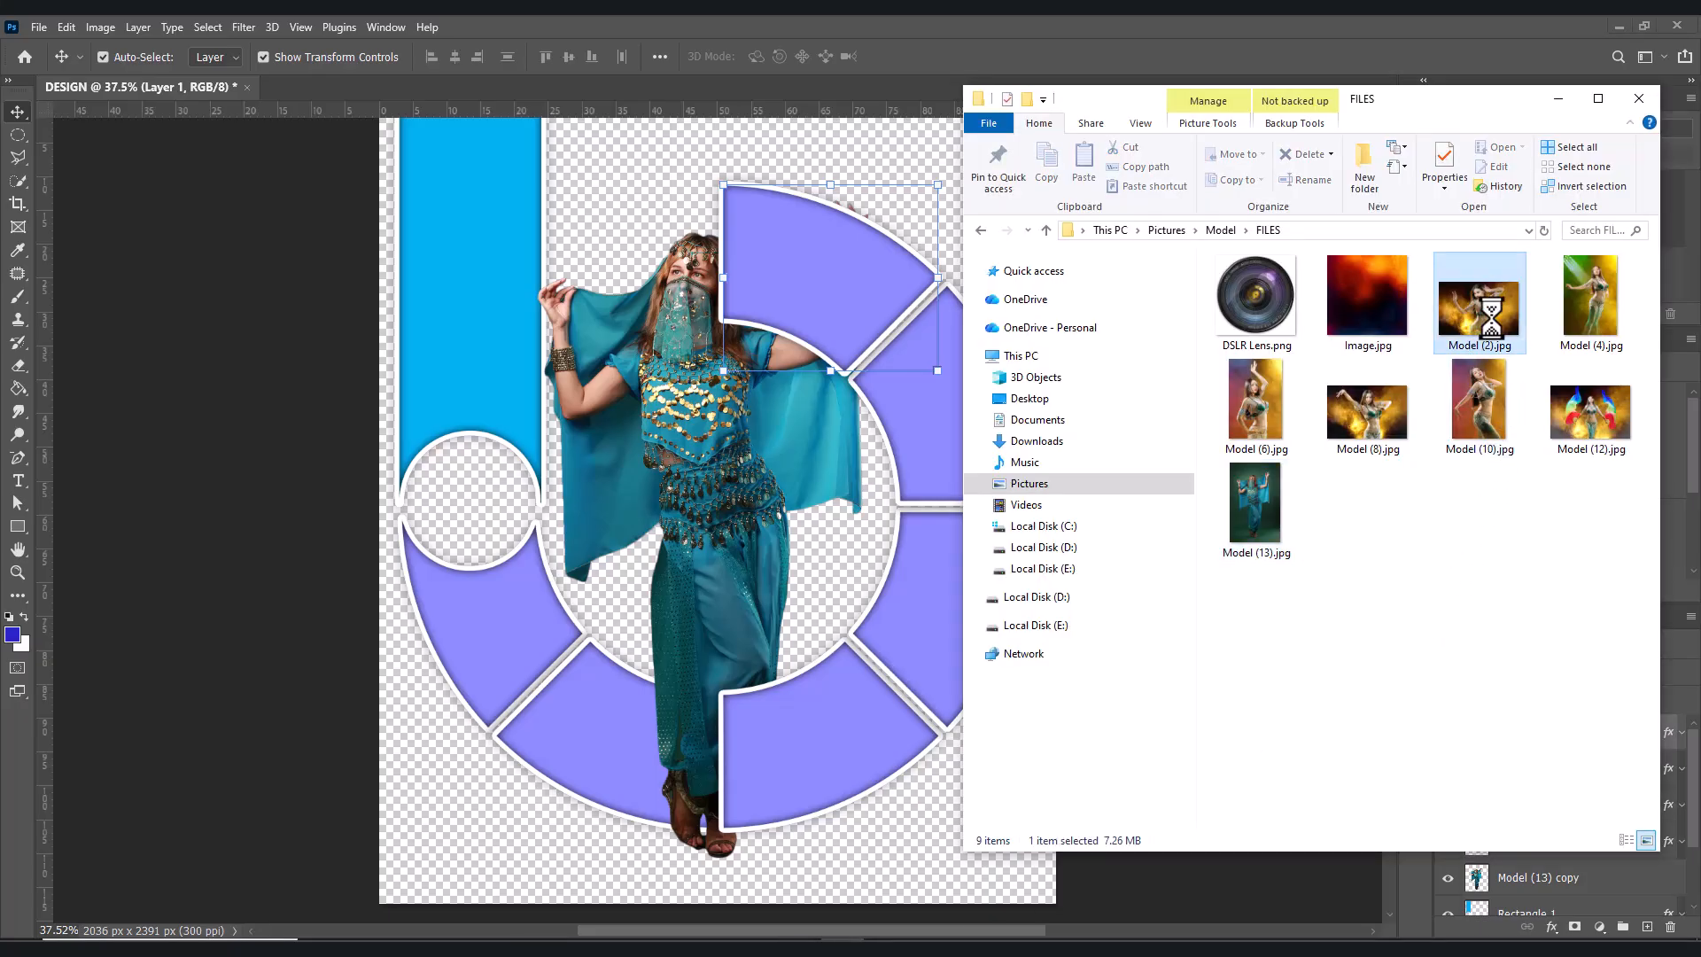
drag(1492, 318, 807, 247)
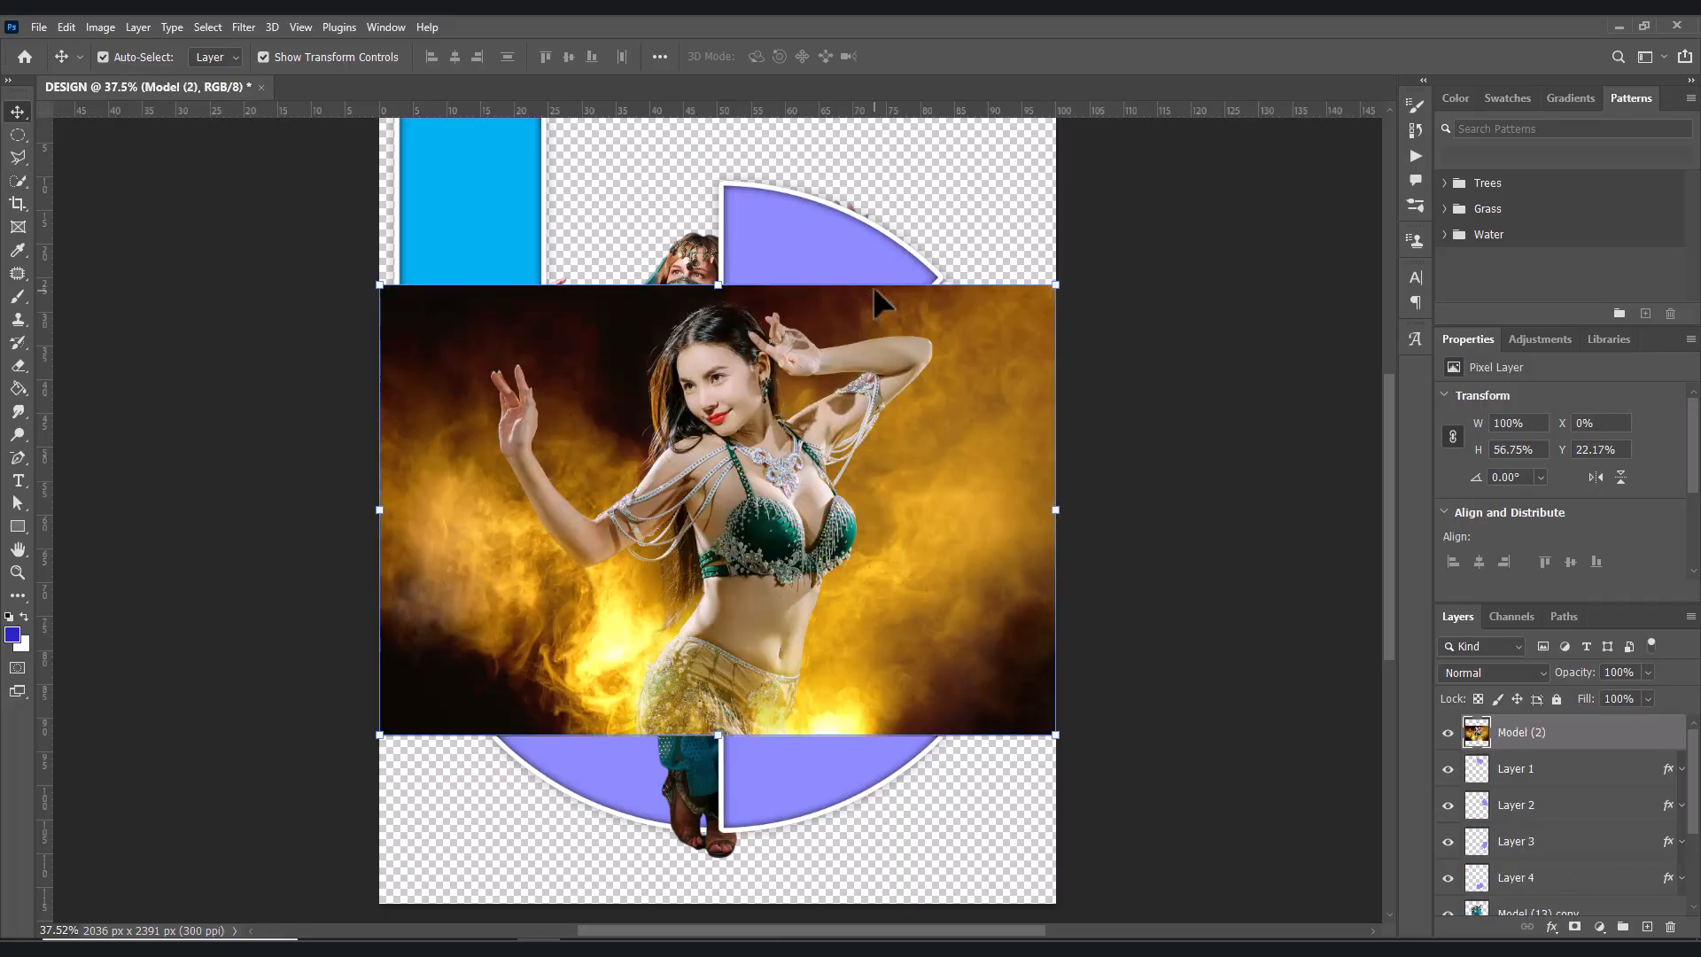
- Scale the Model (2) photo to about 45.2% x 44.1% and position it over the ring's Layer 1 segment
drag(799, 406, 898, 201)
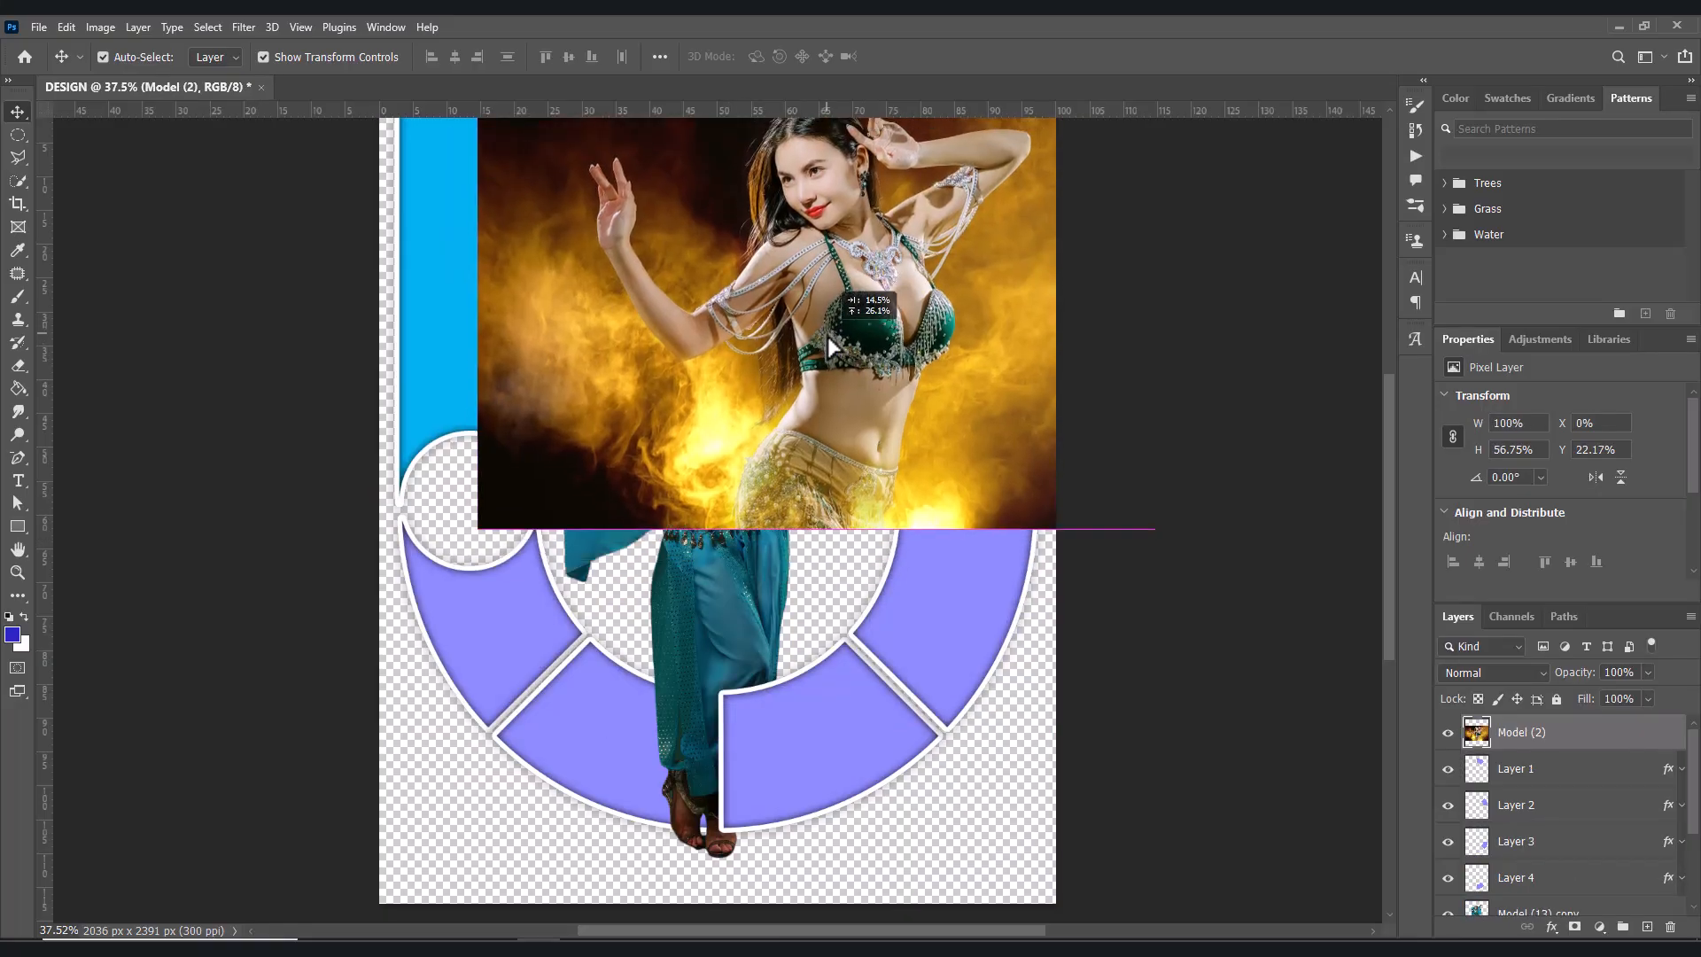
scroll(1308, 563, up, 3)
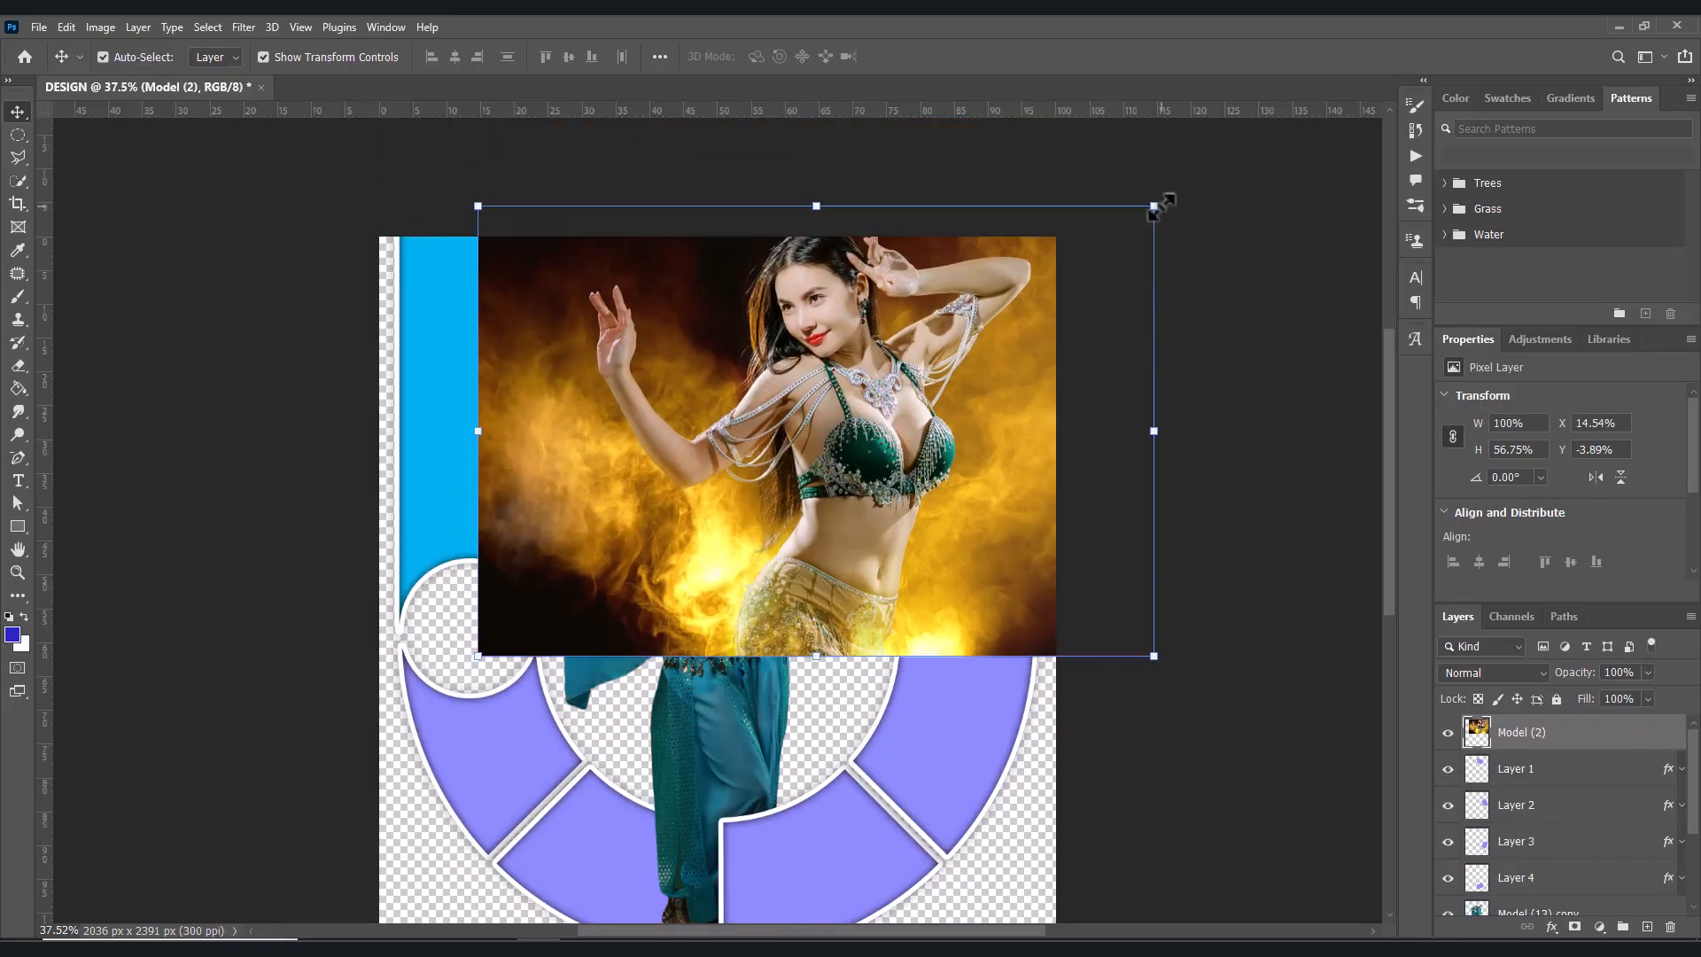
drag(1155, 207, 853, 415)
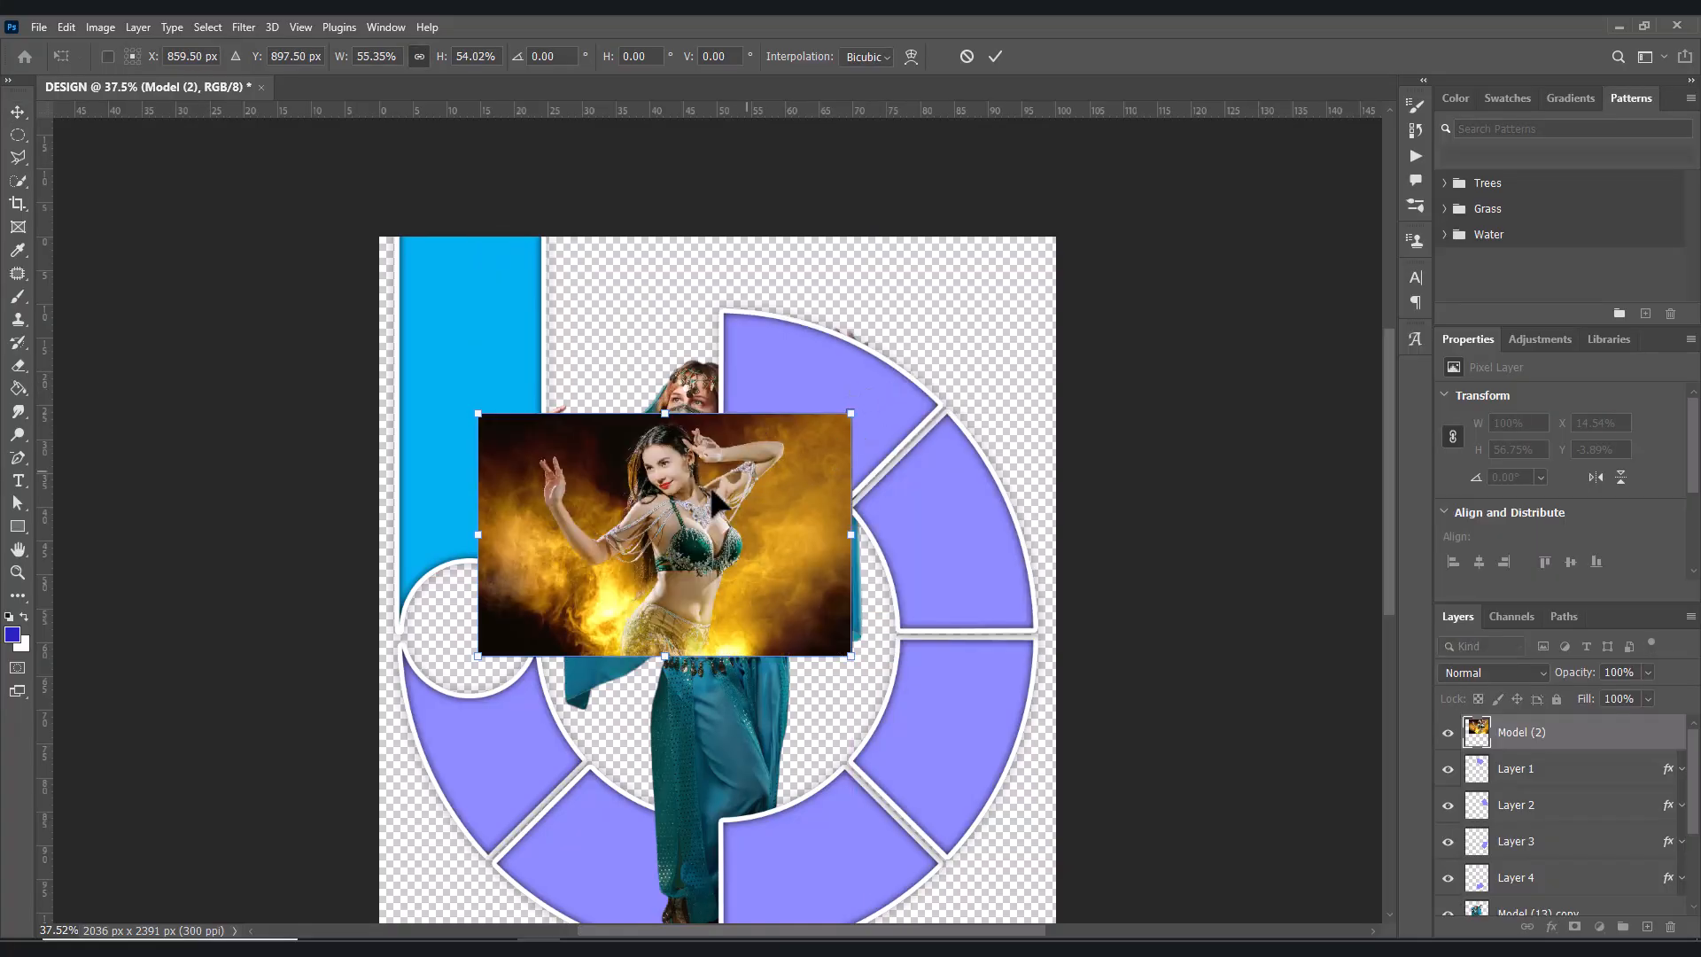
drag(712, 494, 840, 367)
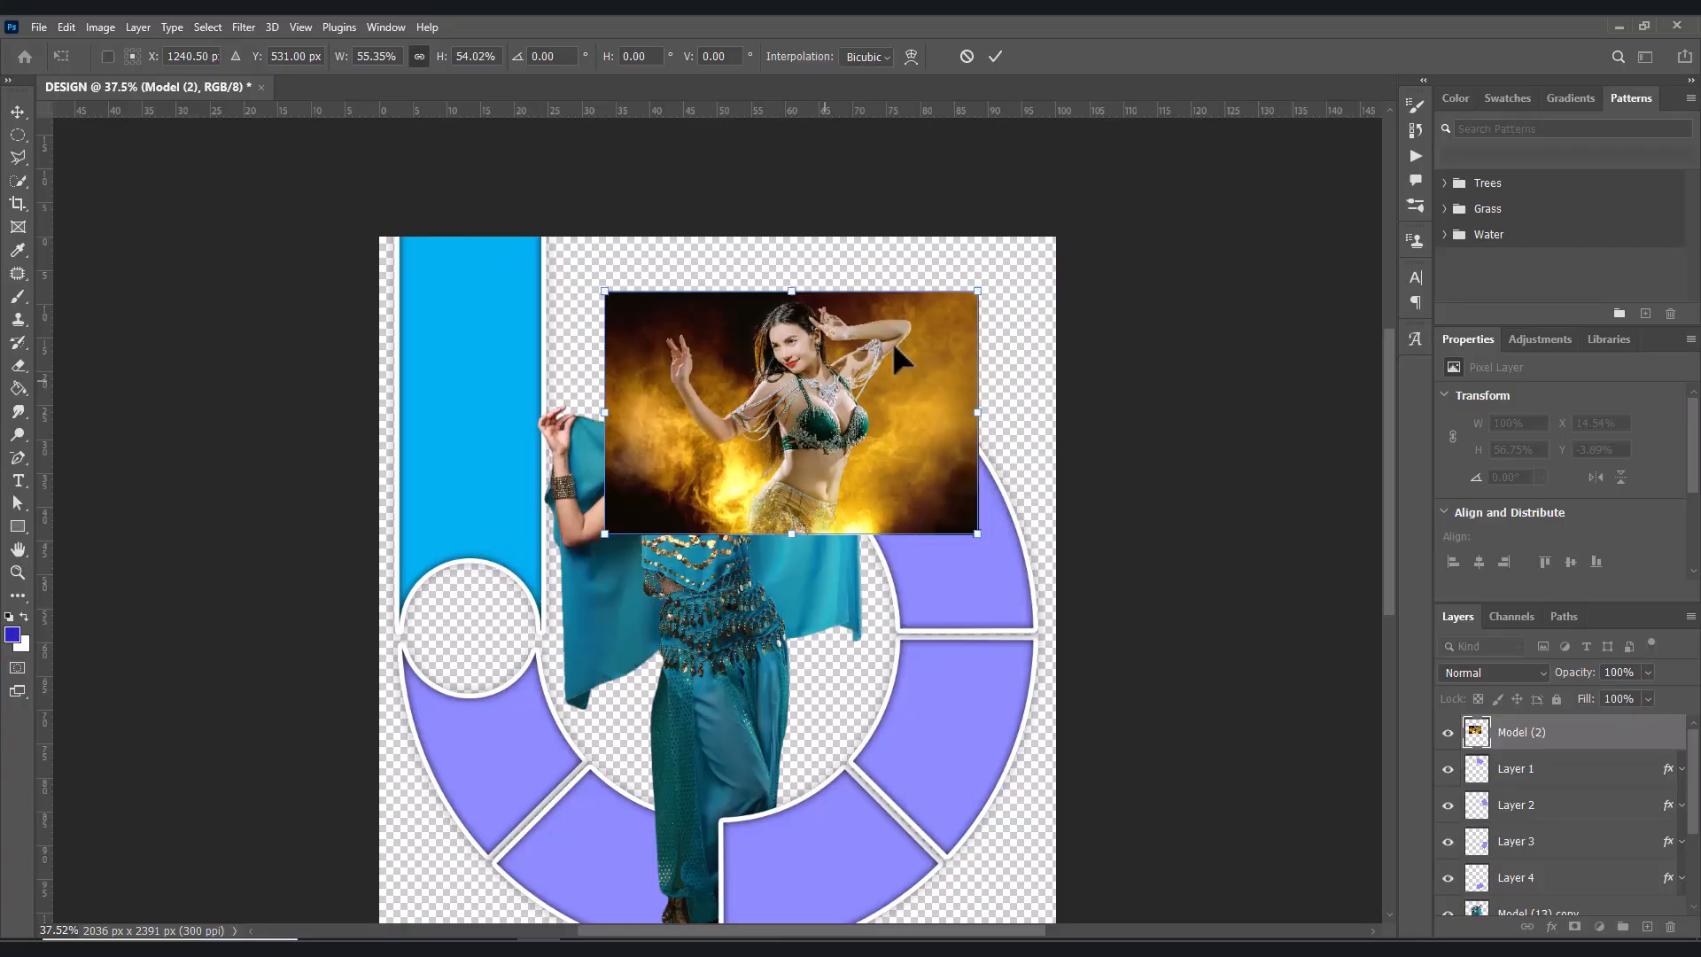
drag(980, 289, 910, 337)
drag(836, 424, 883, 396)
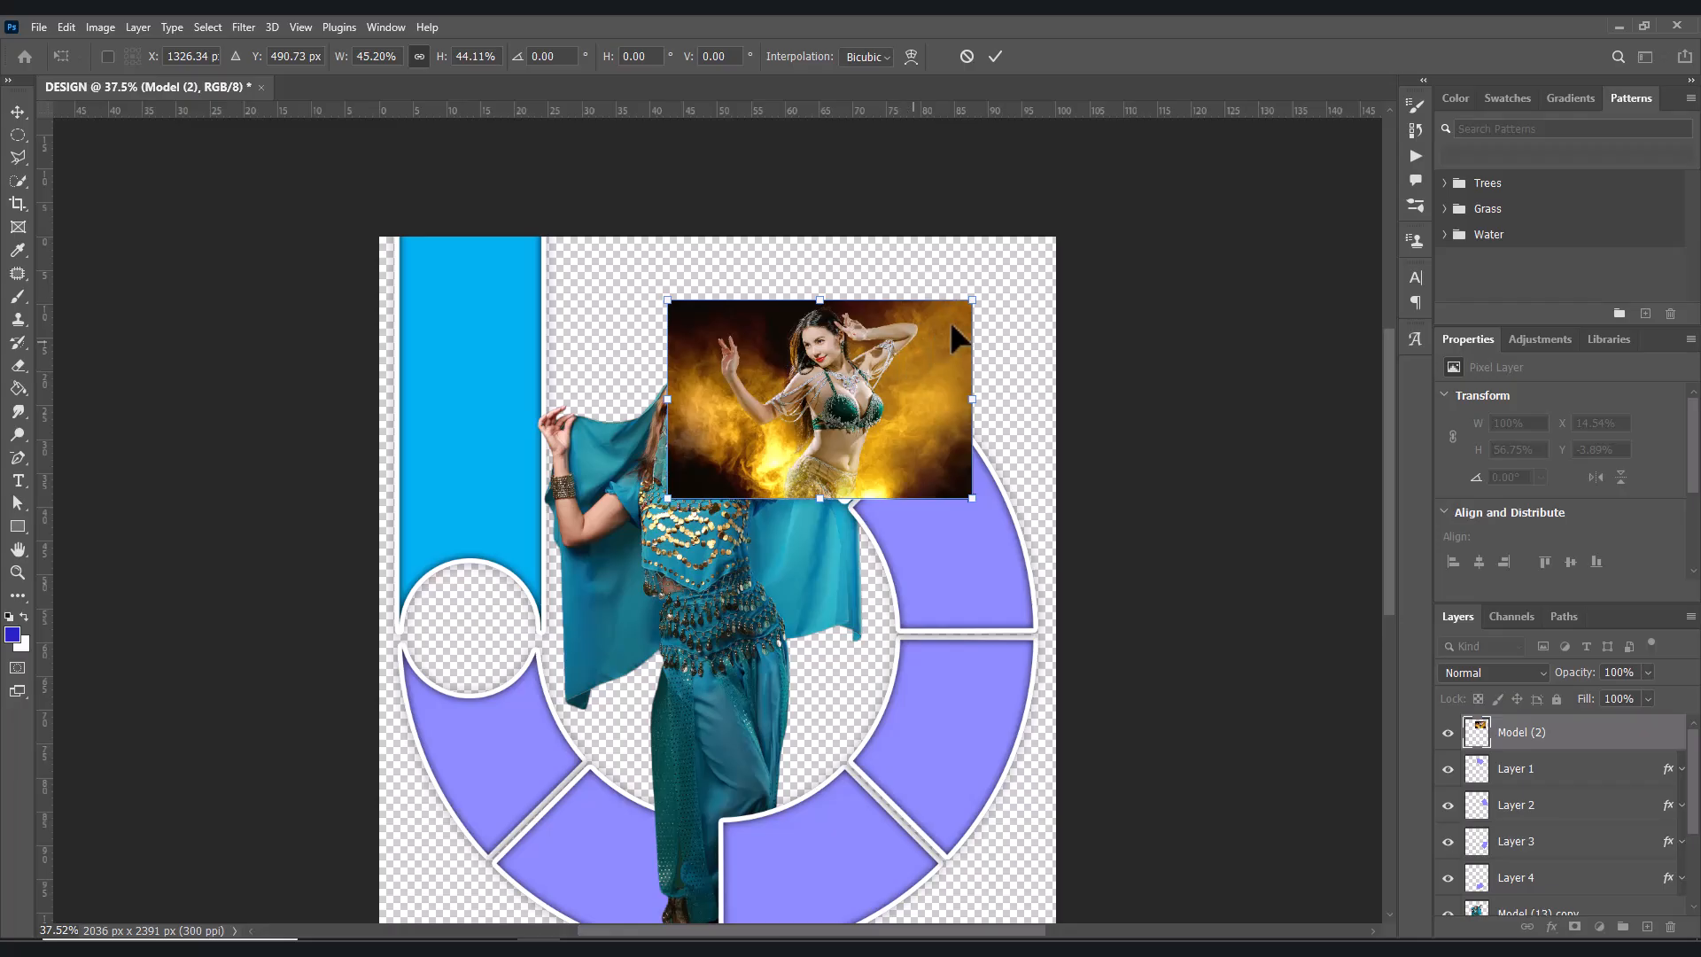
click(996, 56)
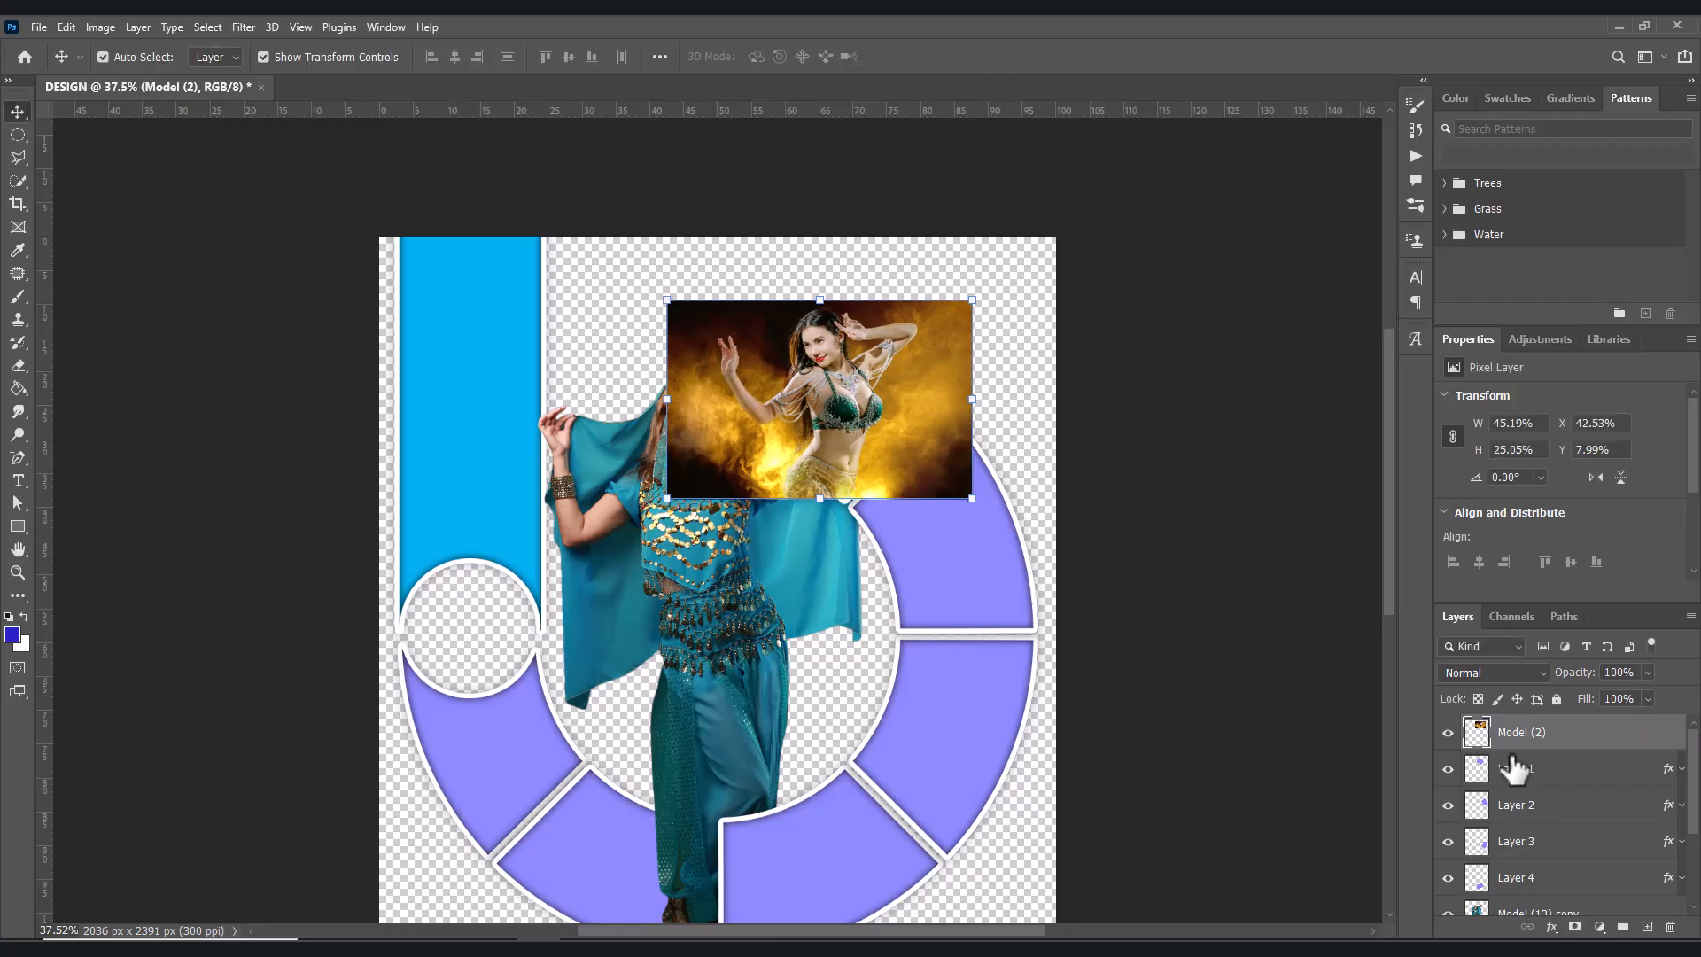
- Clip the Model (2) photo to Layer 1 and shift it slightly down so the woman's head fits inside the segment
click(1513, 773)
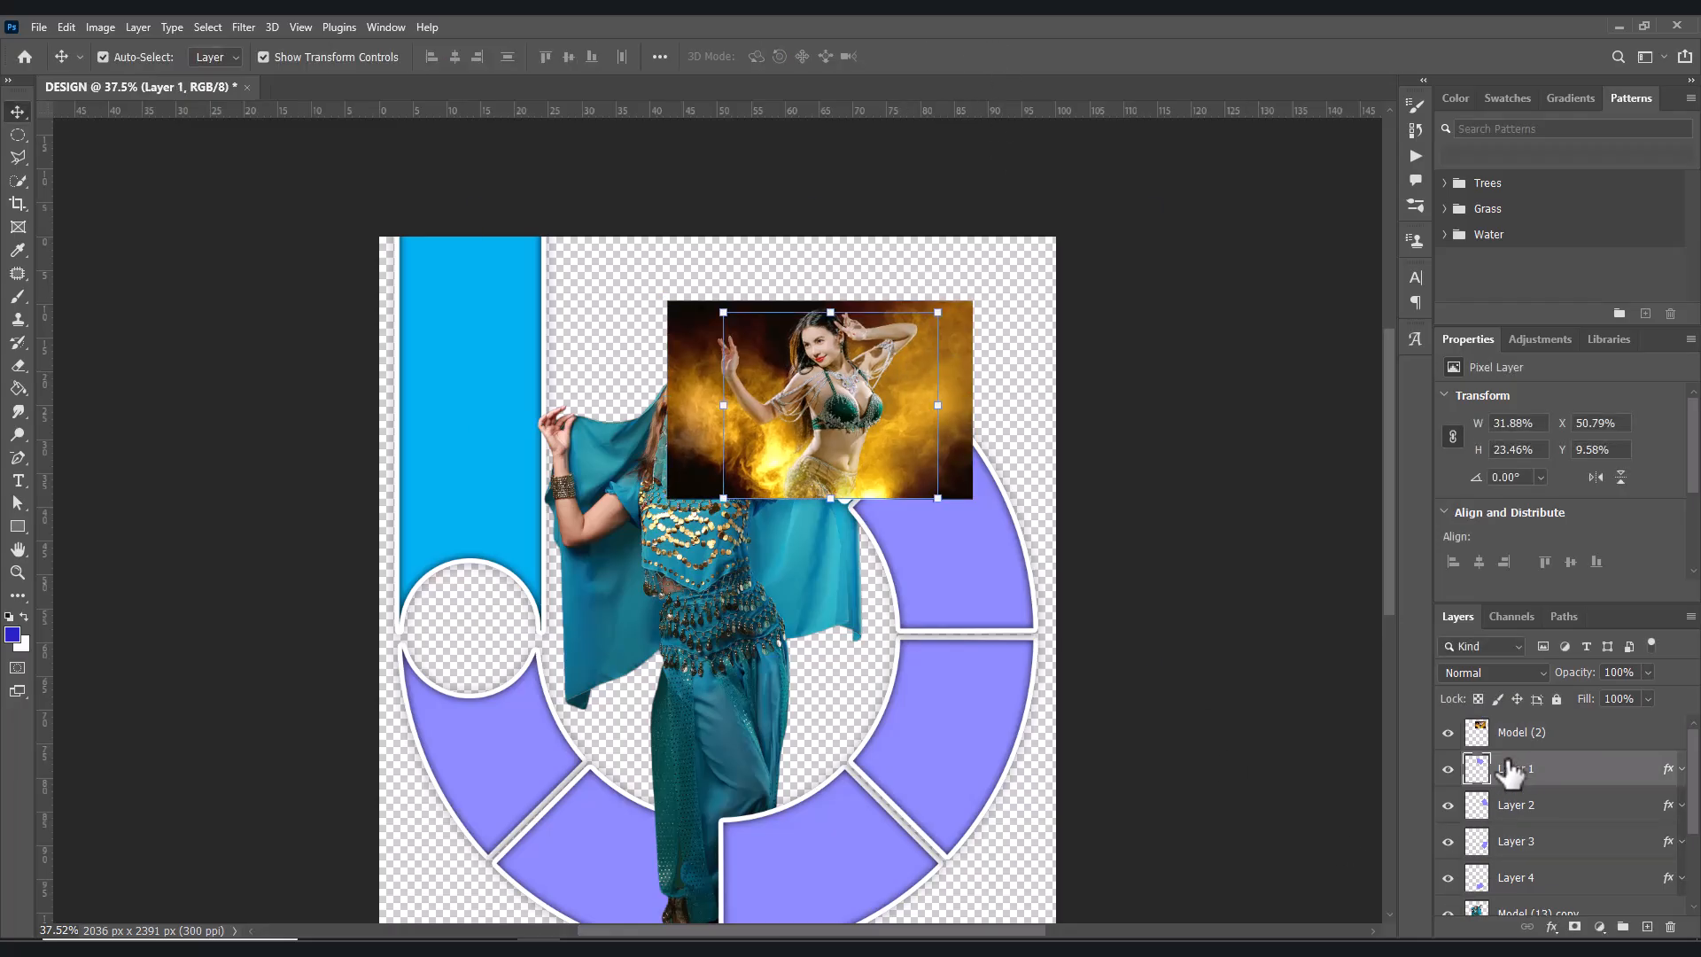
click(1518, 739)
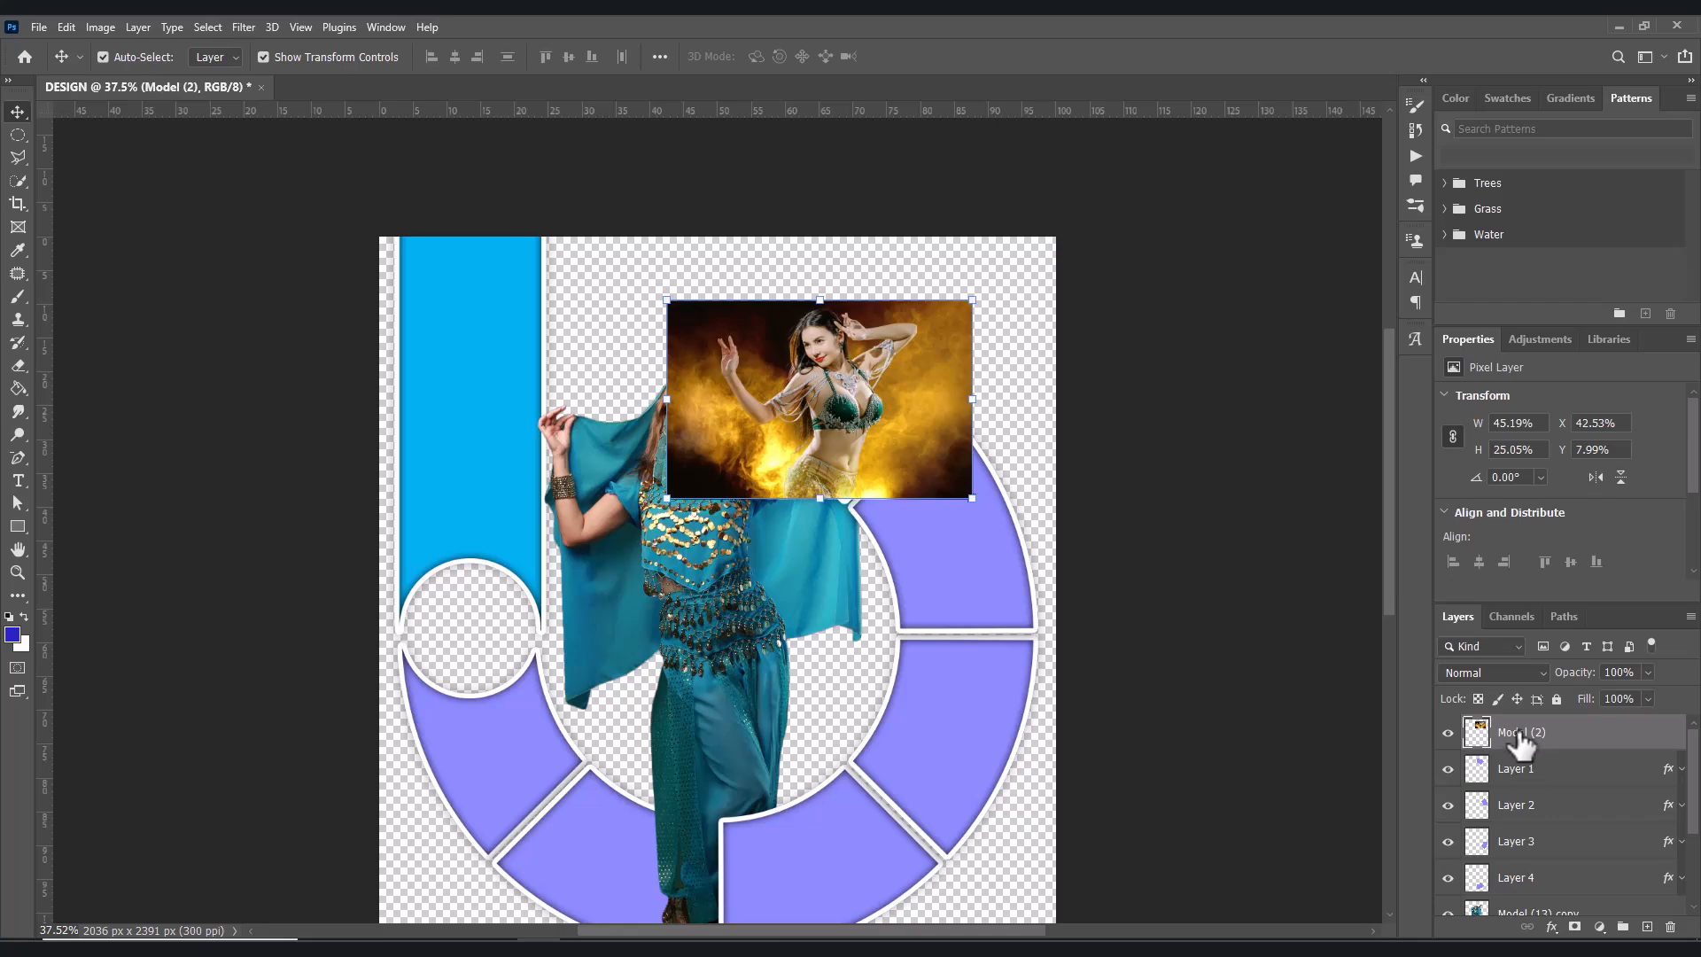
click(1526, 776)
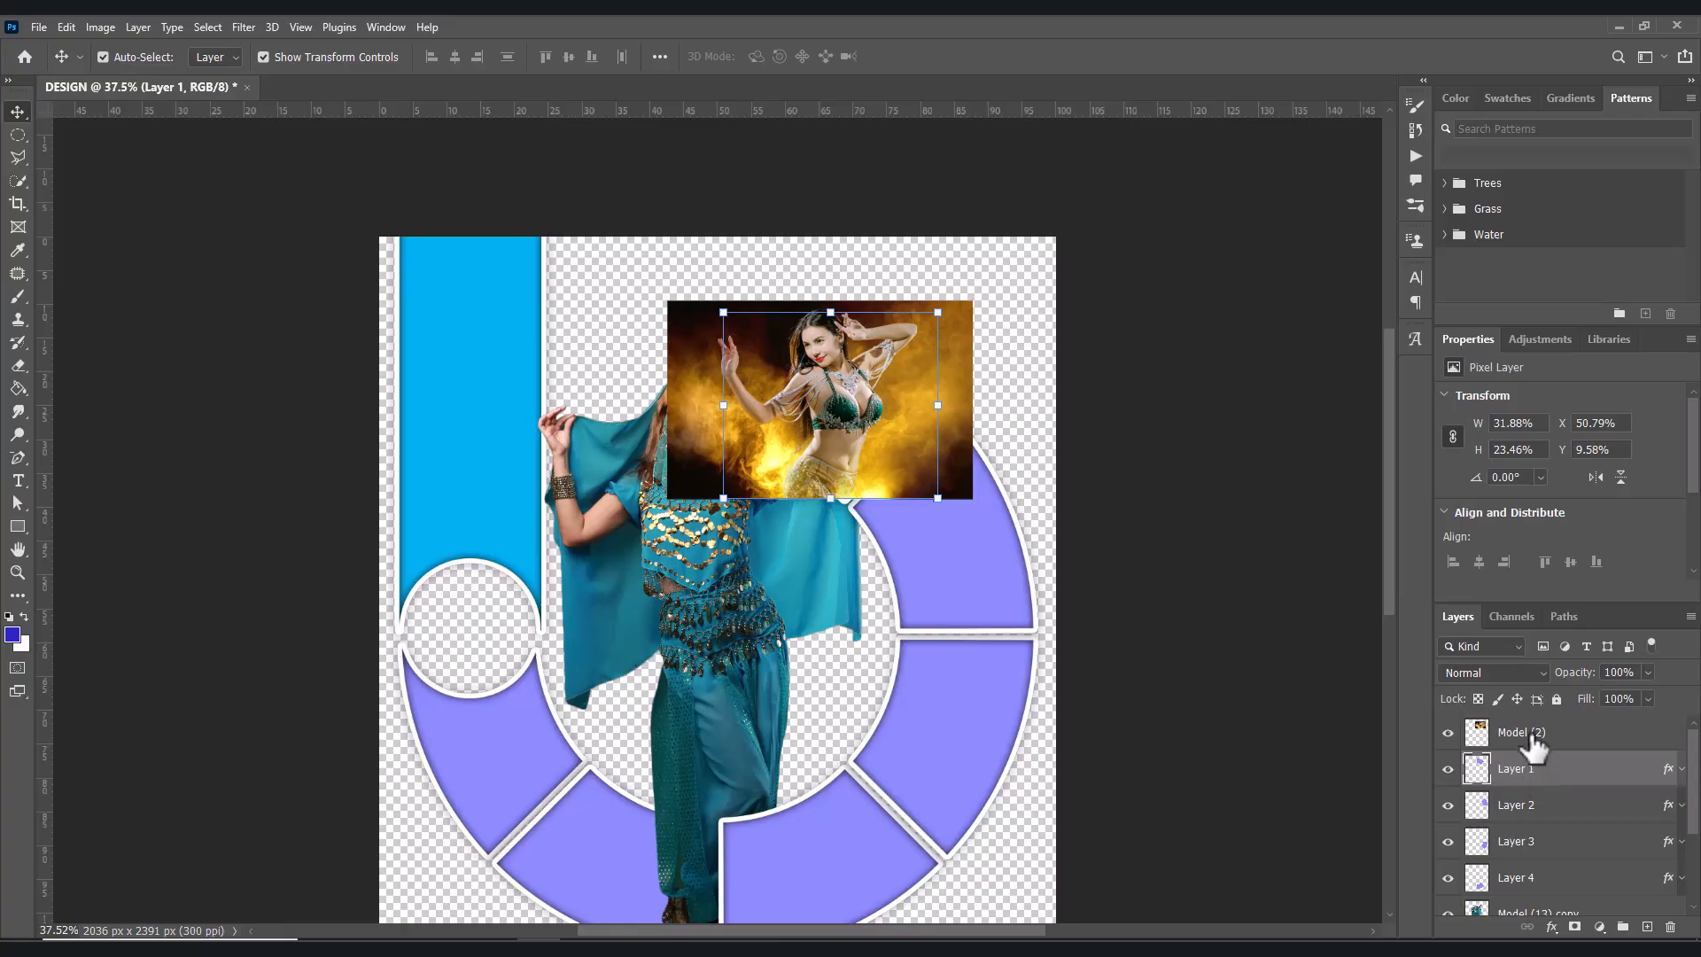
right_click(1531, 734)
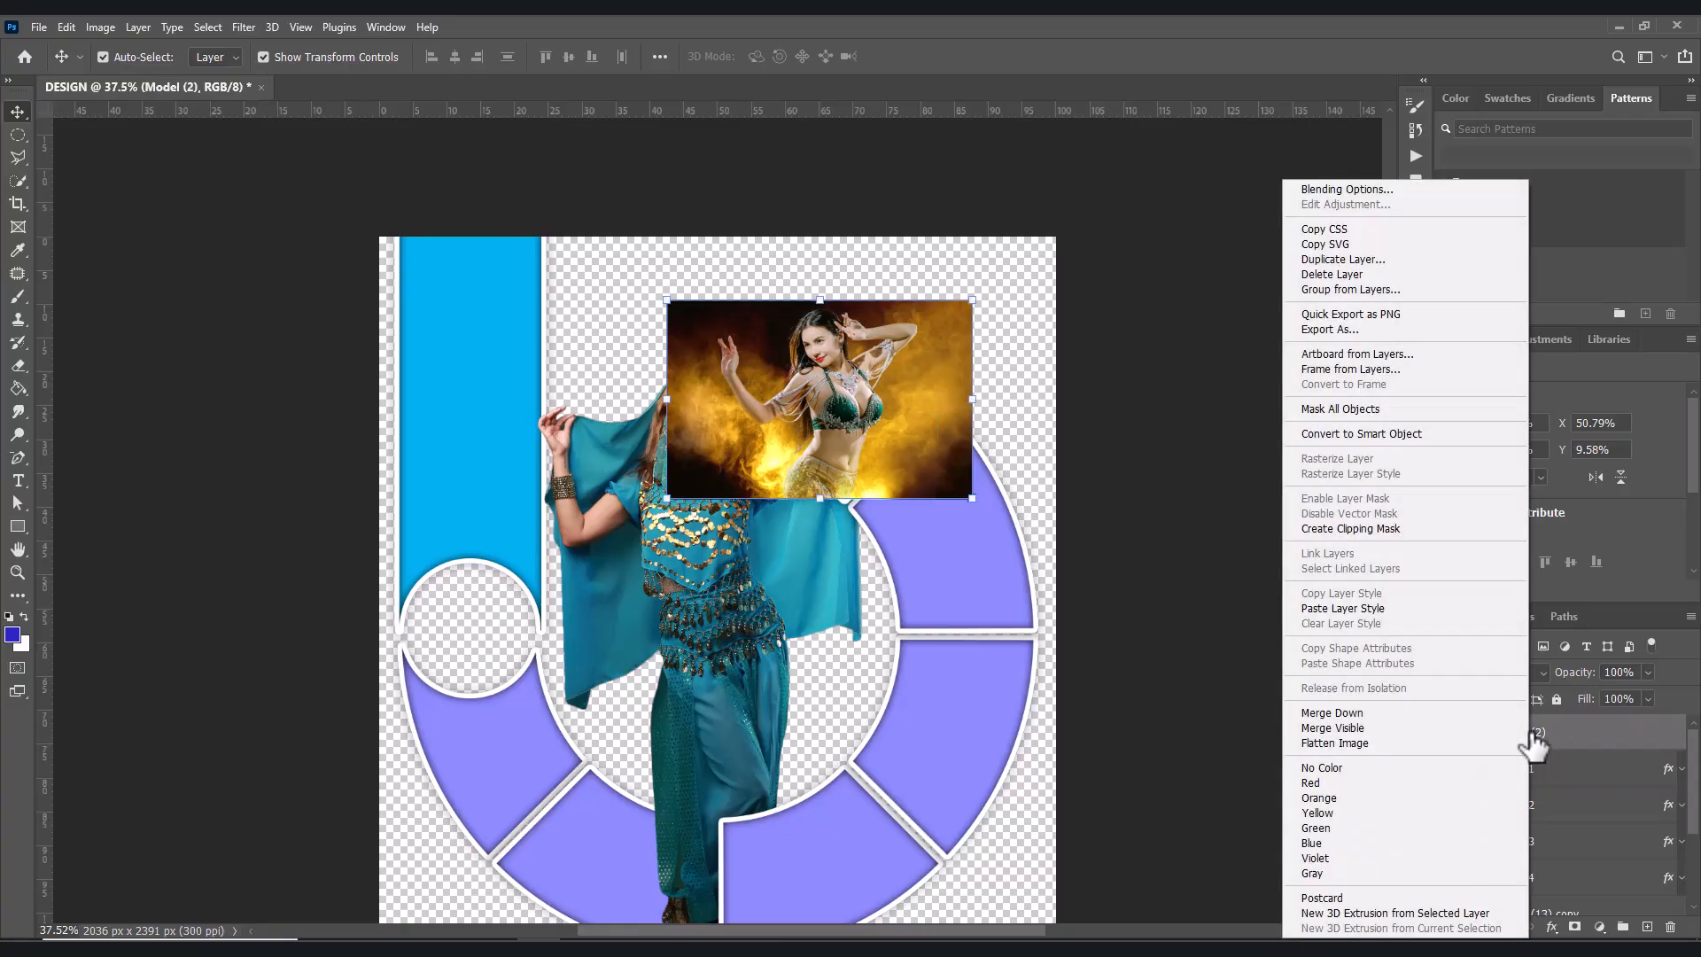
click(1353, 532)
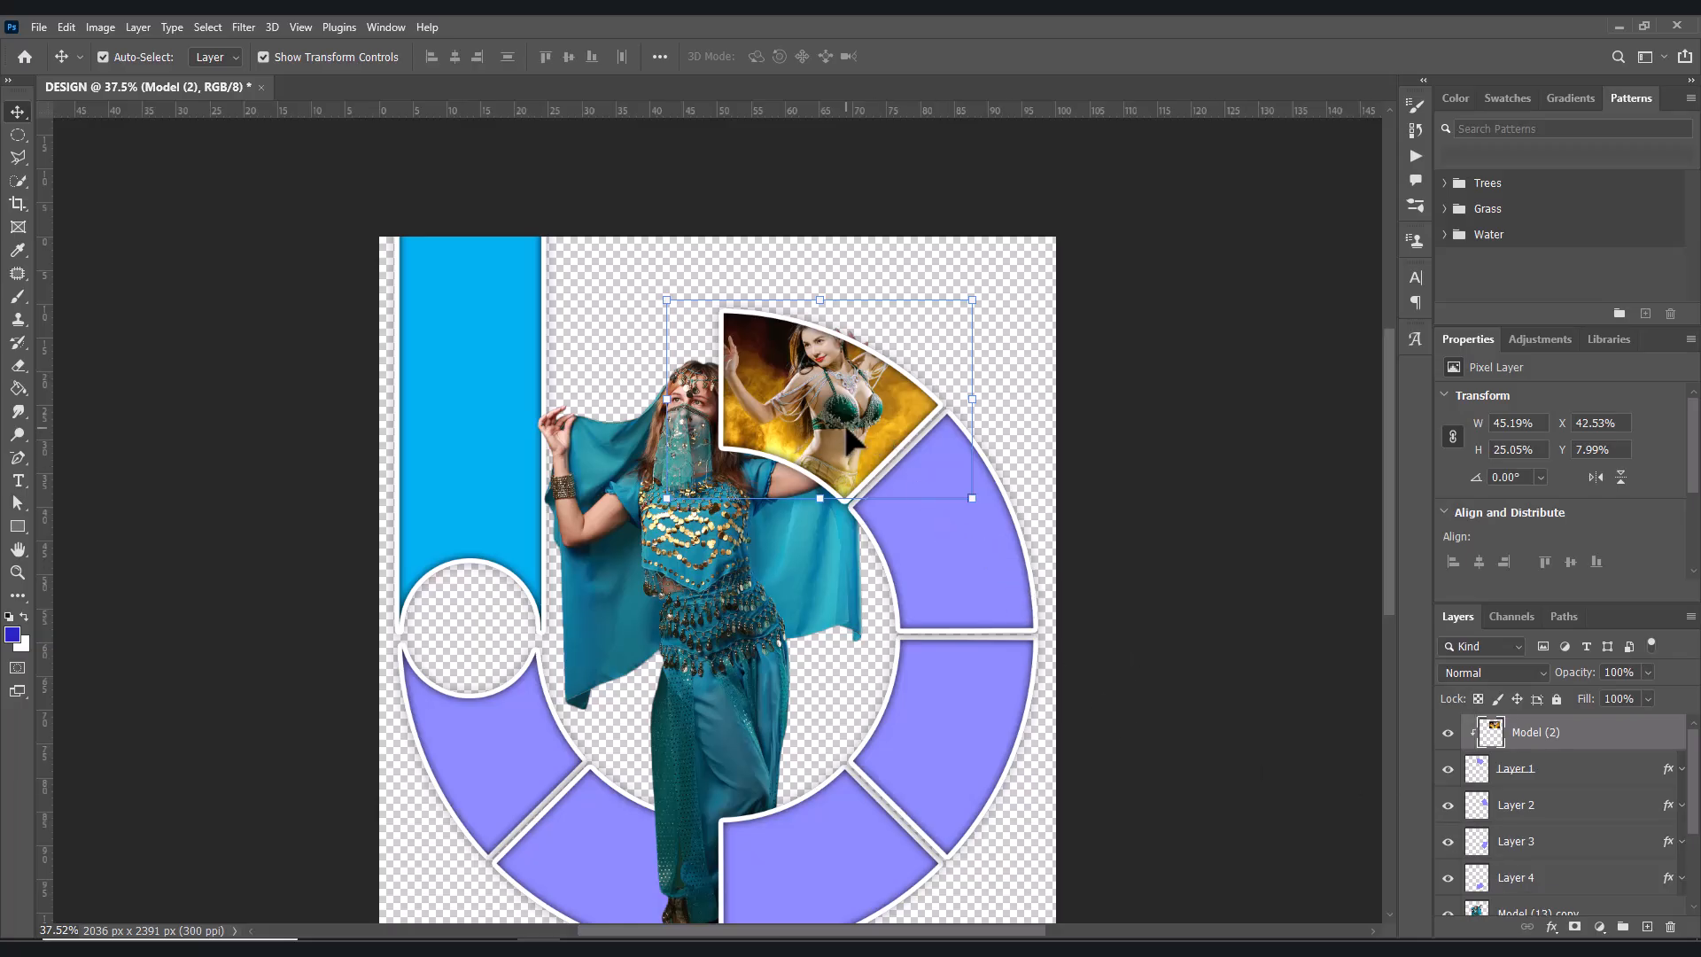
drag(847, 431, 851, 471)
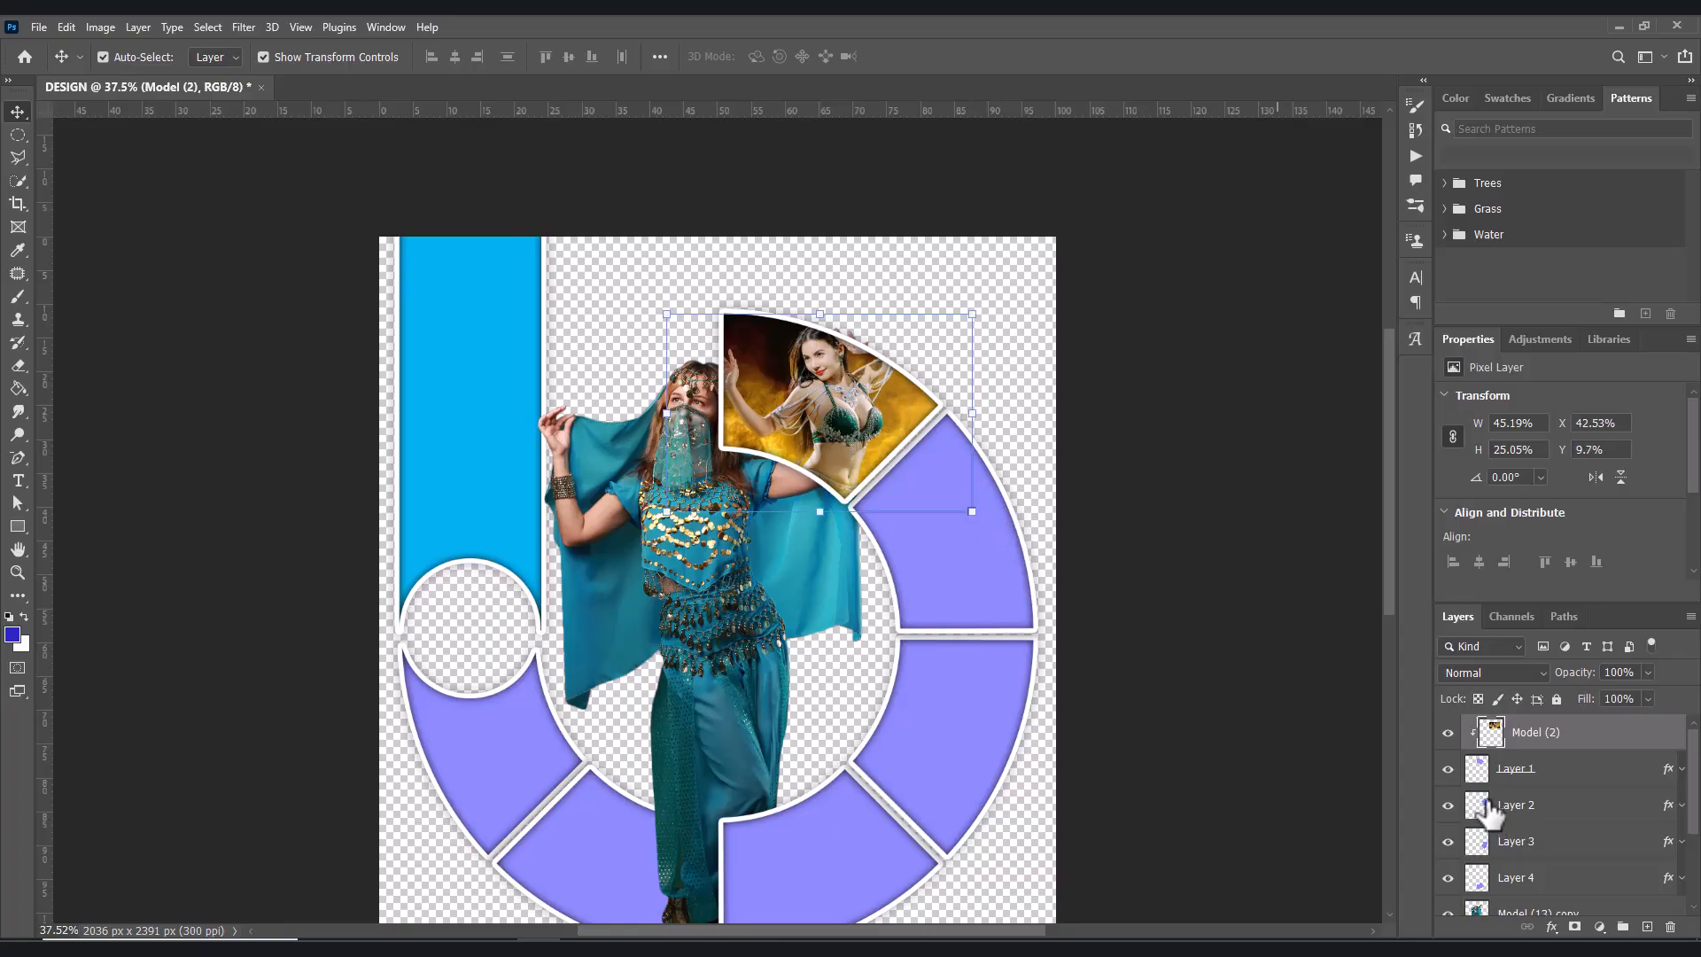
- Place the image Model (4).jpg from the FILES folder into the poster directly above Layer 2
click(1540, 808)
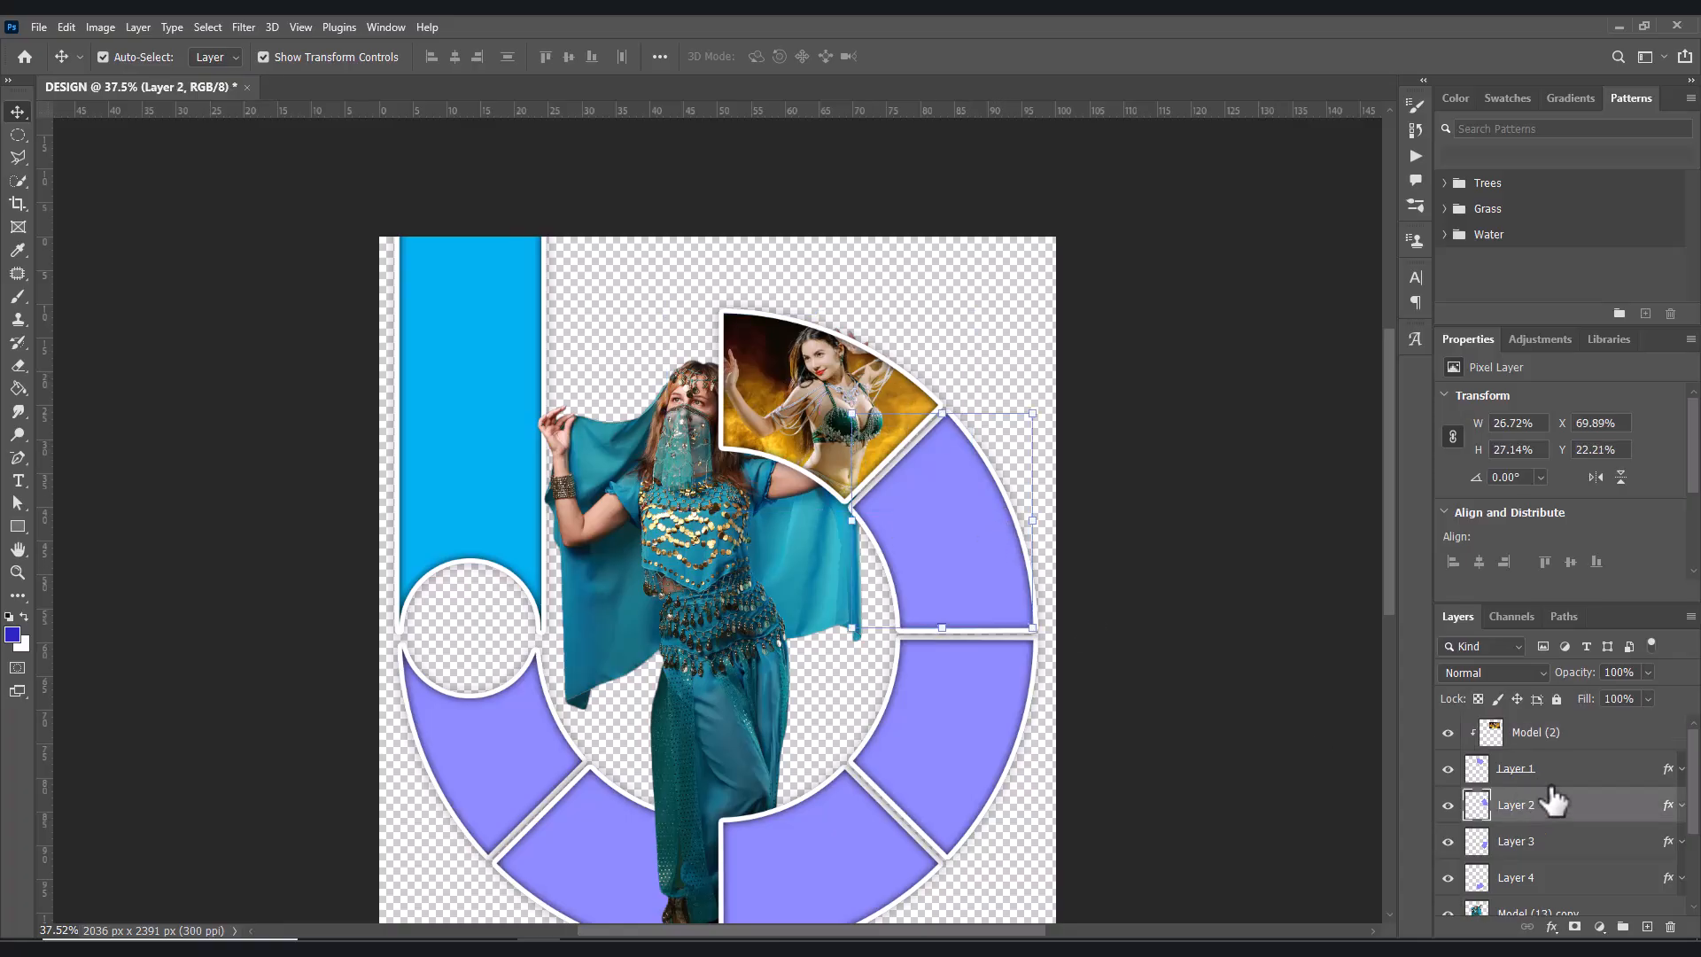
key(alt+Tab)
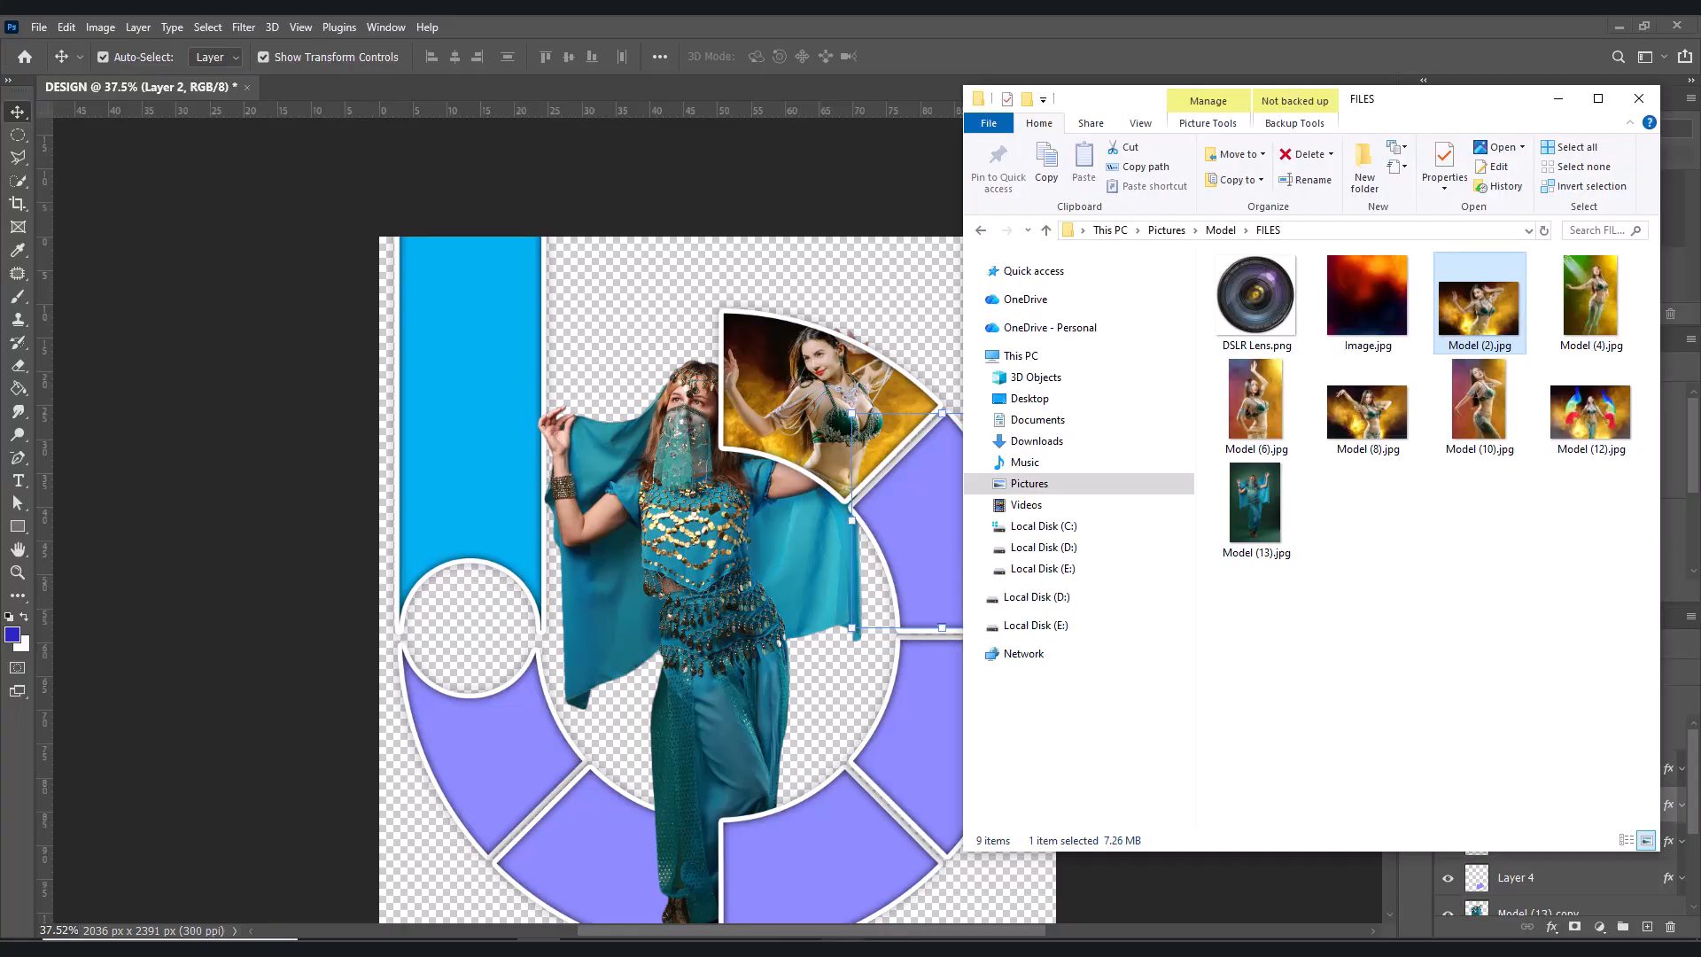
double_click(1590, 324)
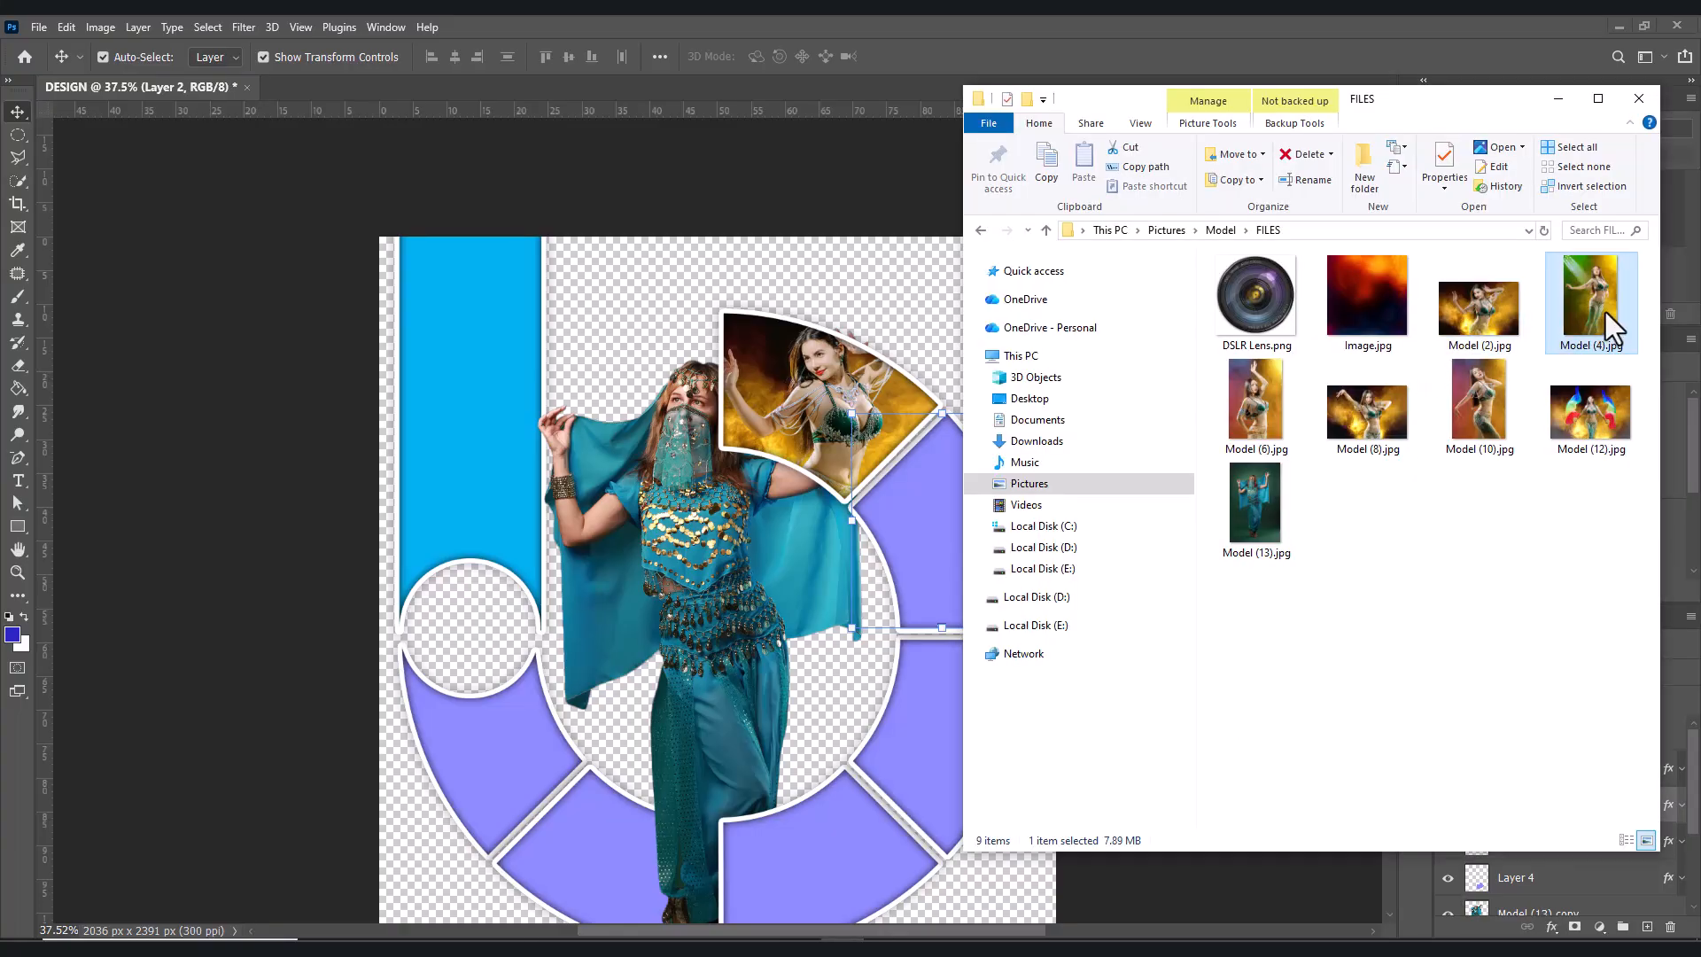
drag(1603, 305, 908, 583)
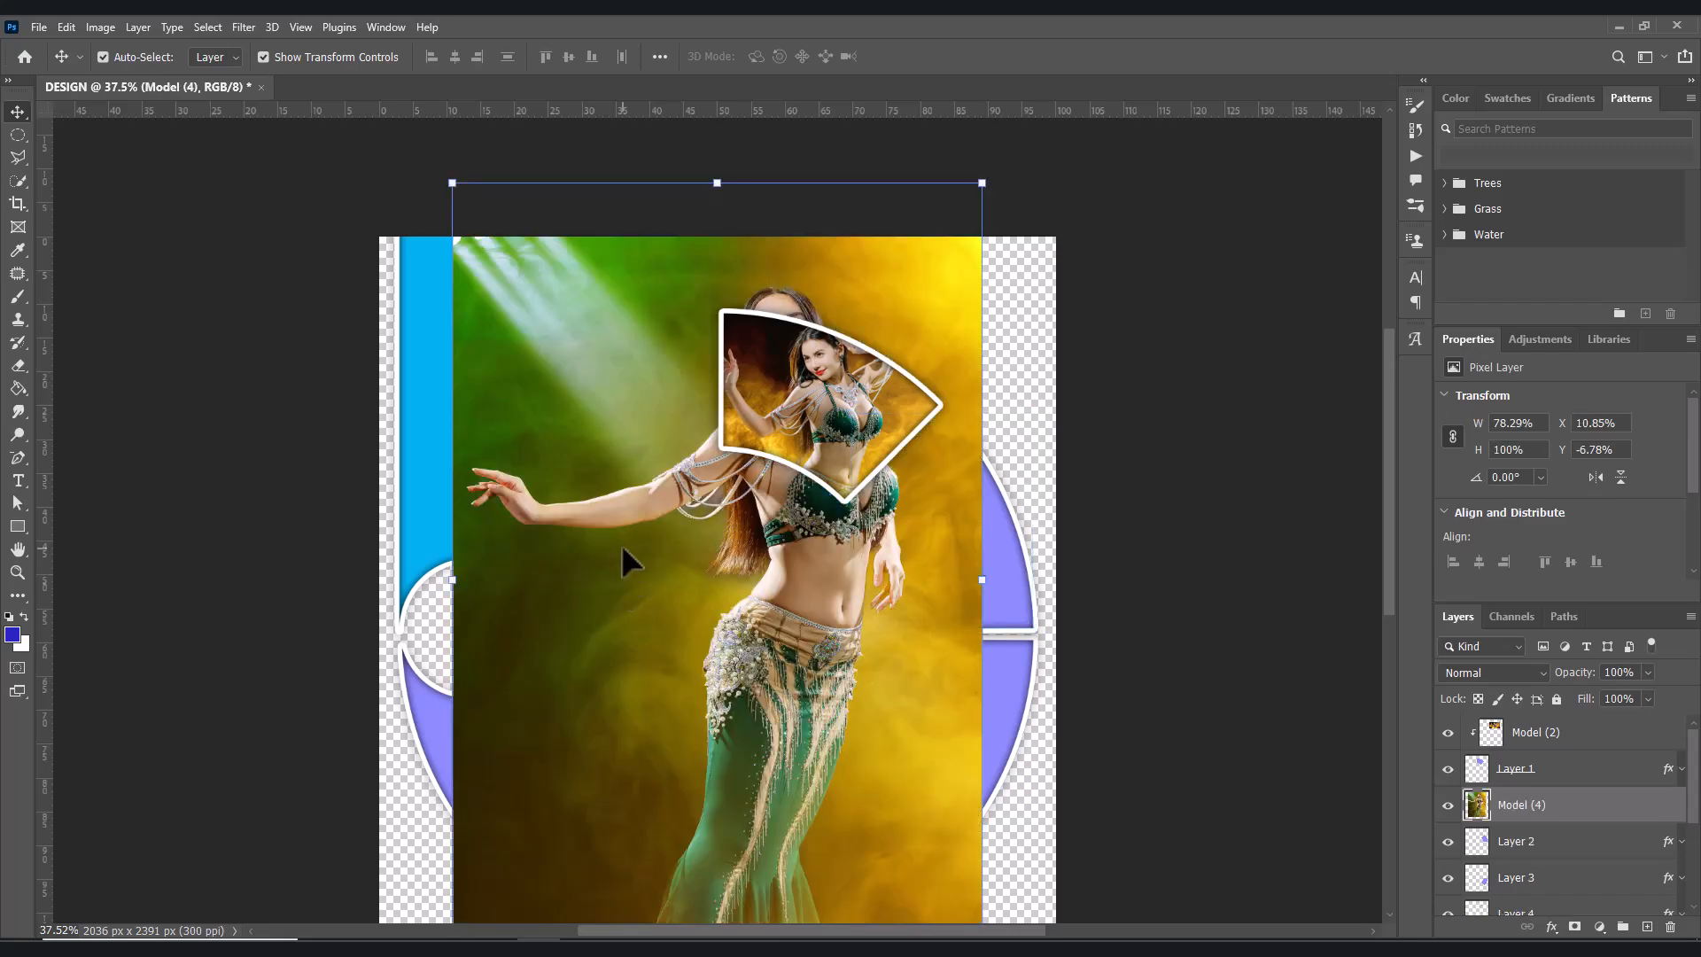
key(Return)
- Scale the Model (4) photo to about 43.5% and position it over the ring's Layer 2 segment
mouse_move(833, 585)
mouse_down()
mouse_move(870, 555)
mouse_move(808, 575)
mouse_up()
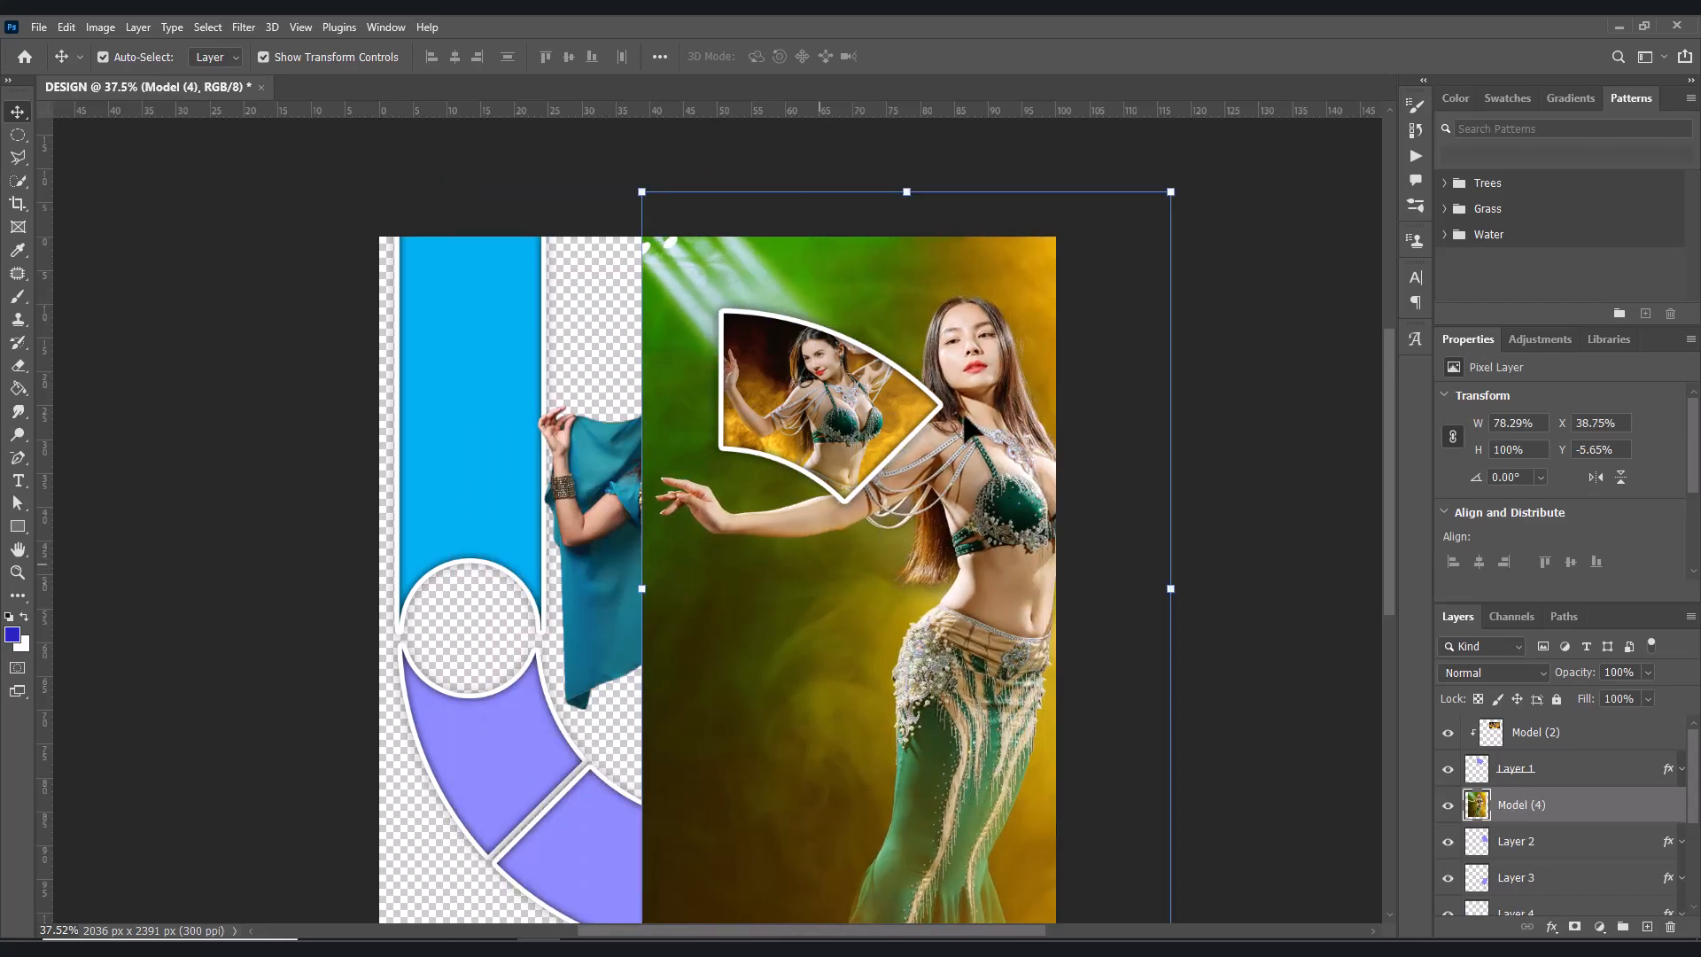
drag(1170, 191, 920, 533)
drag(863, 635, 983, 470)
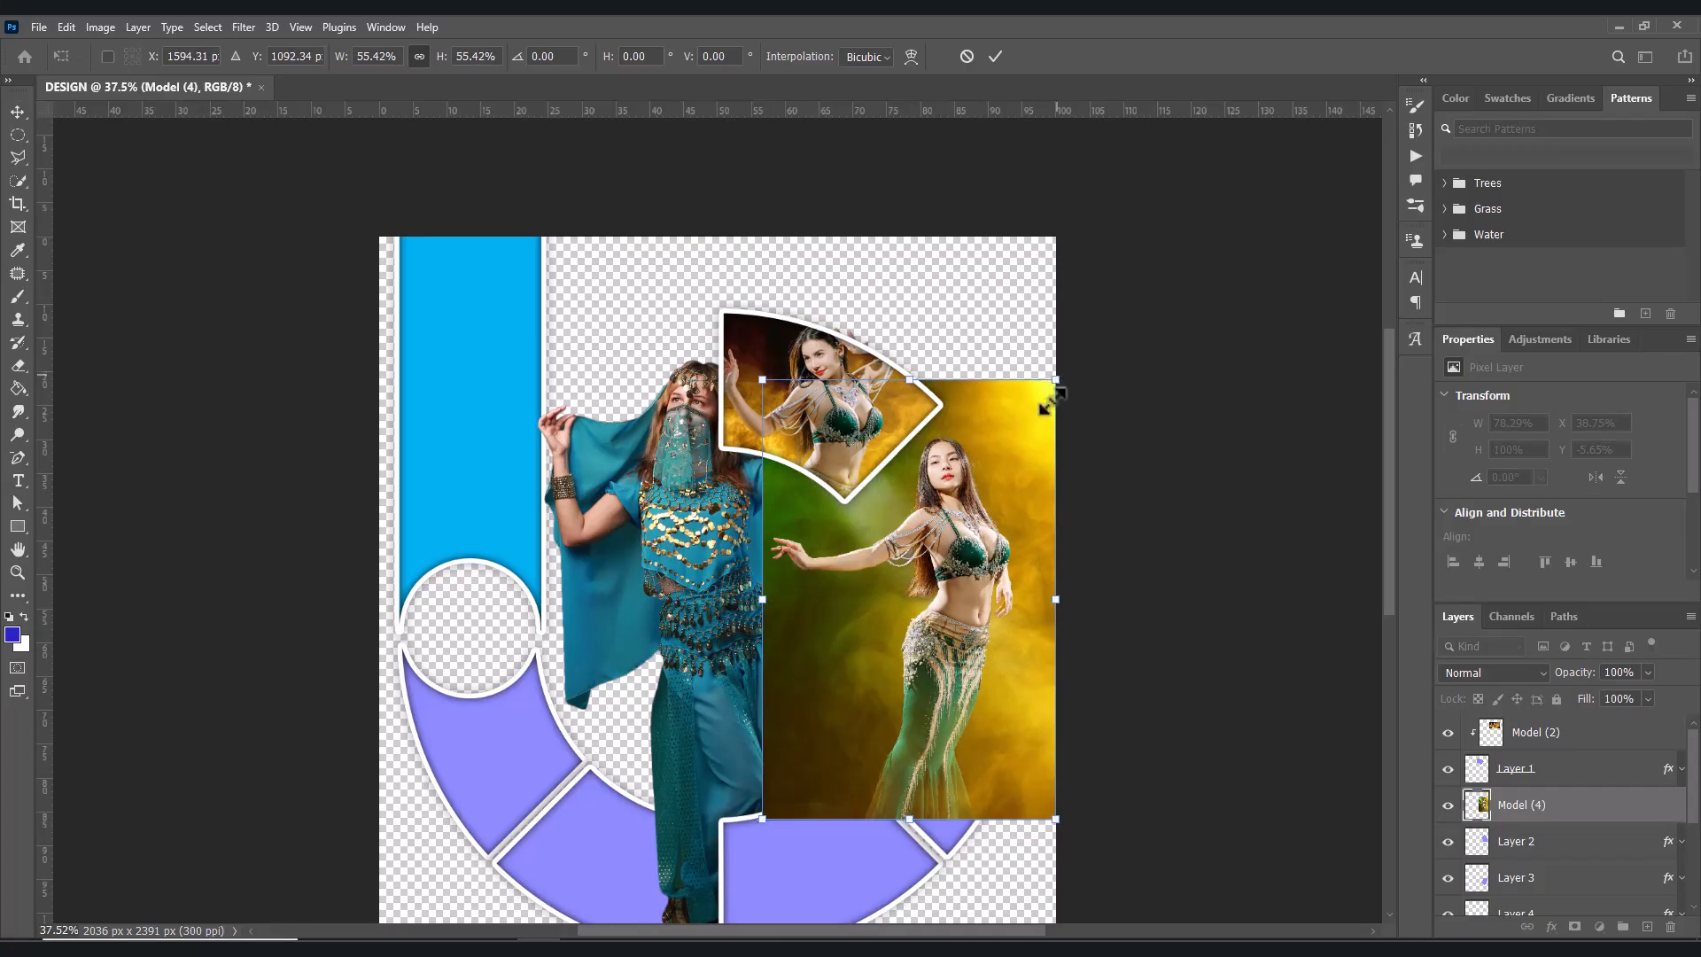
drag(1050, 387, 991, 475)
drag(884, 606, 902, 552)
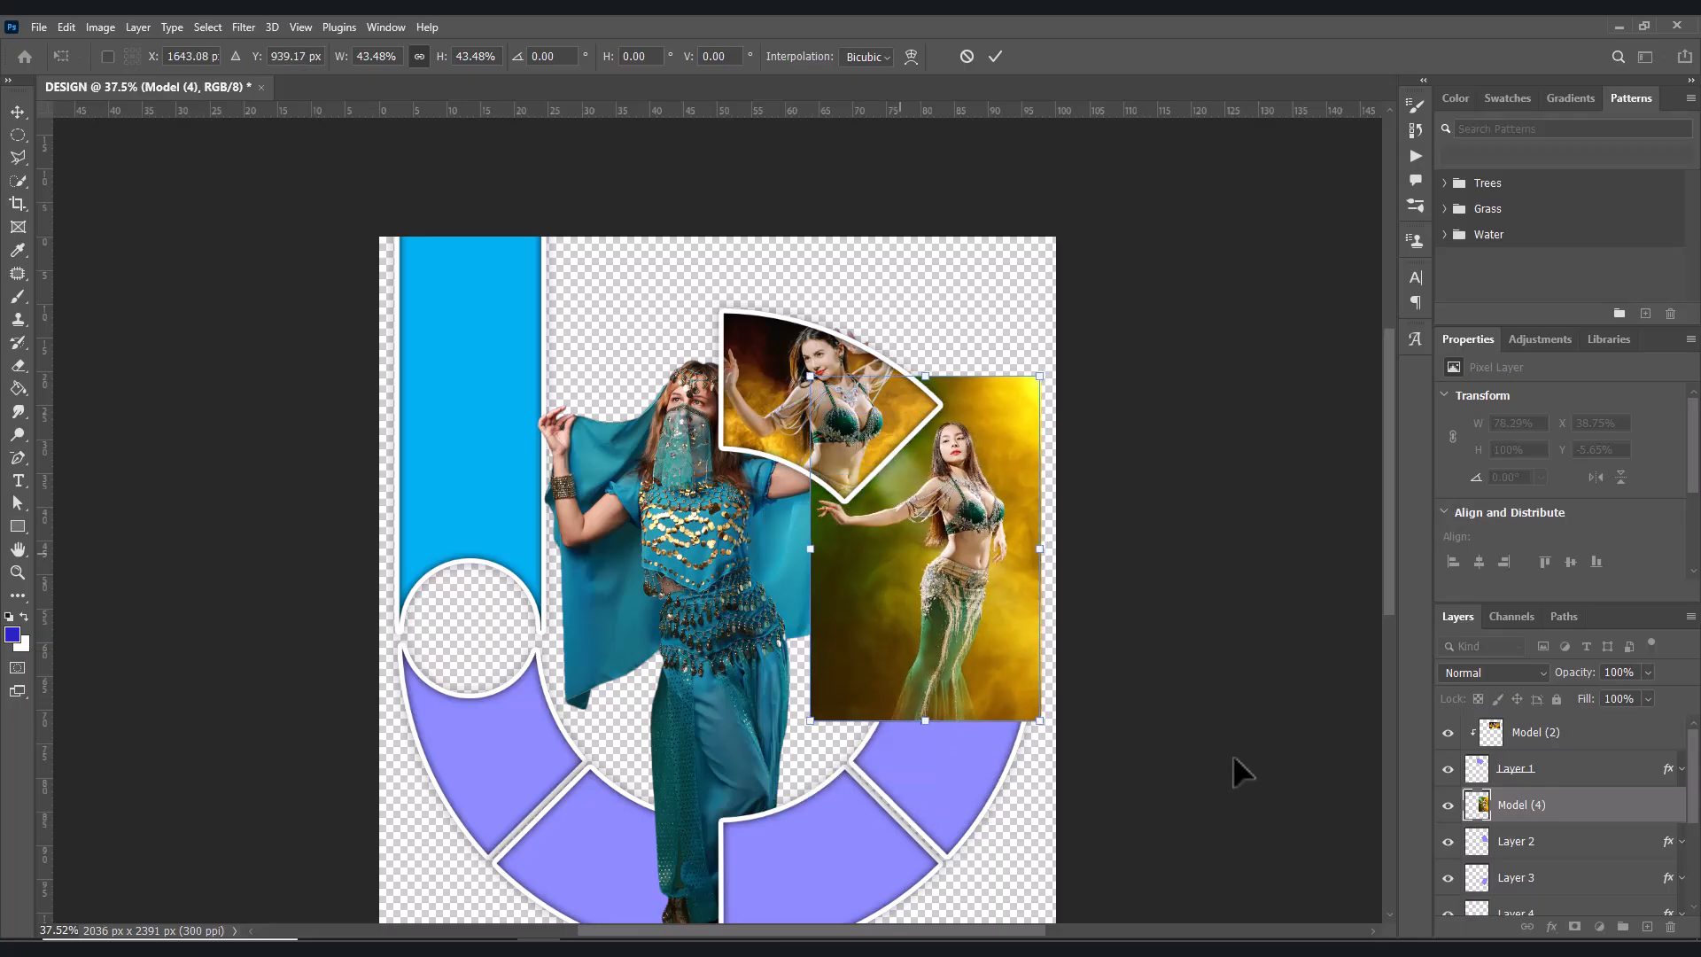
key(Return)
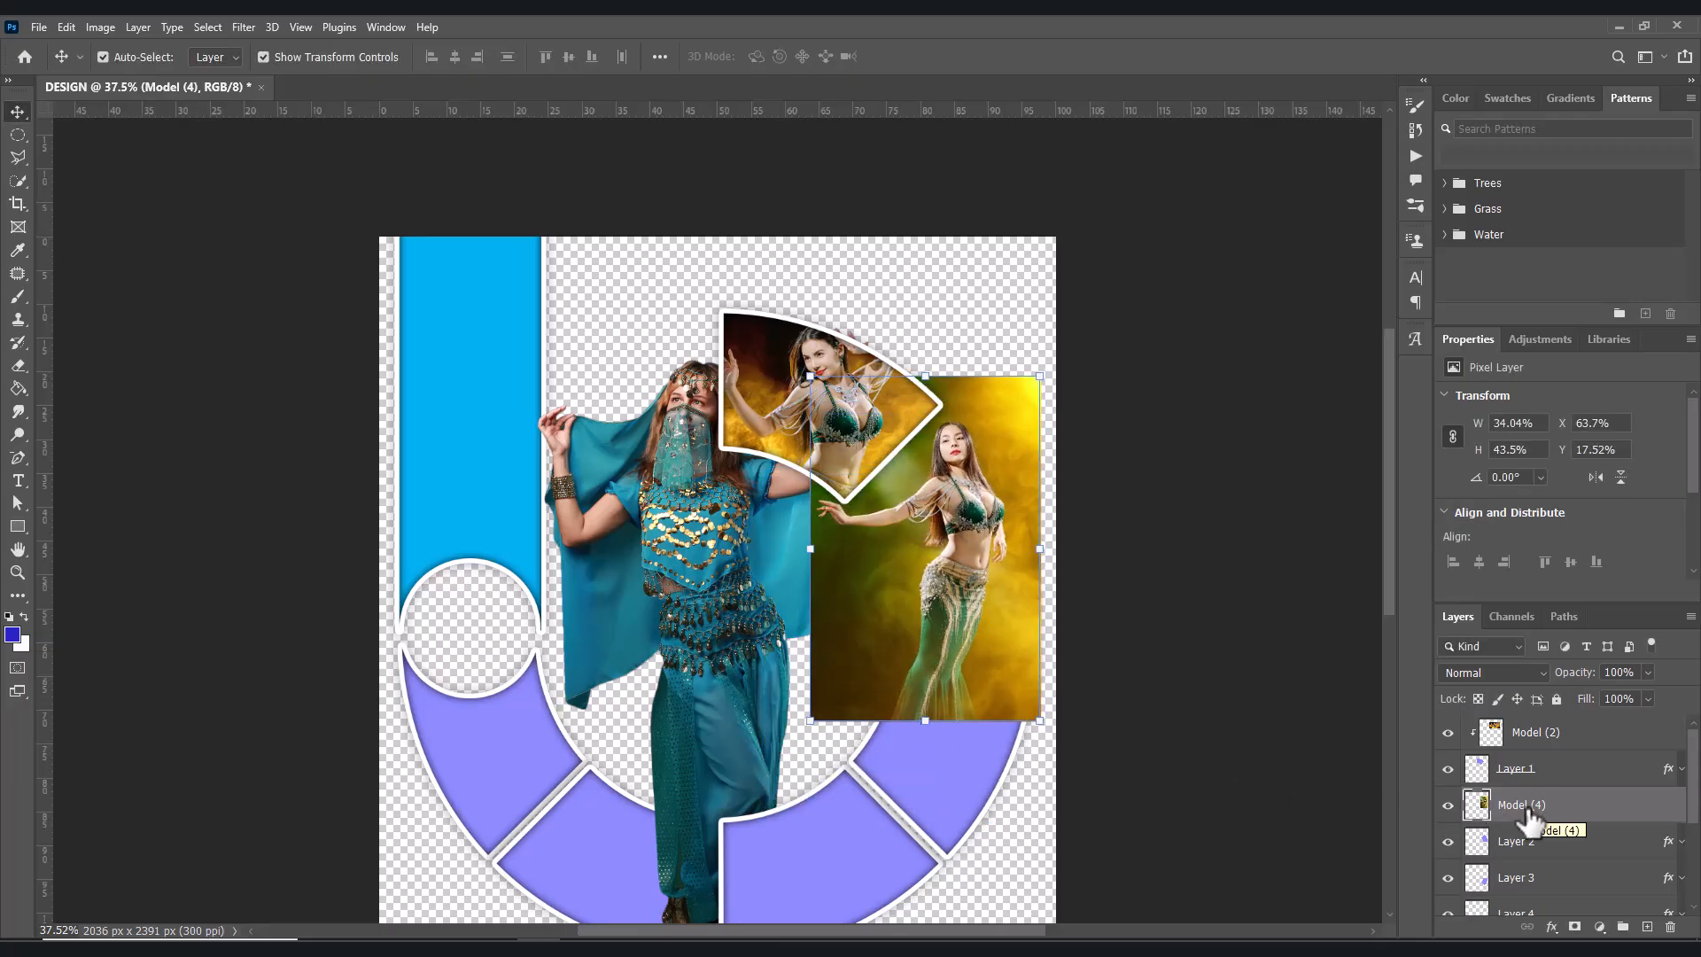
- Clip the Model (4) photo to Layer 2 and place Model (6).jpg from the FILES folder directly above Layer 3
right_click(1528, 810)
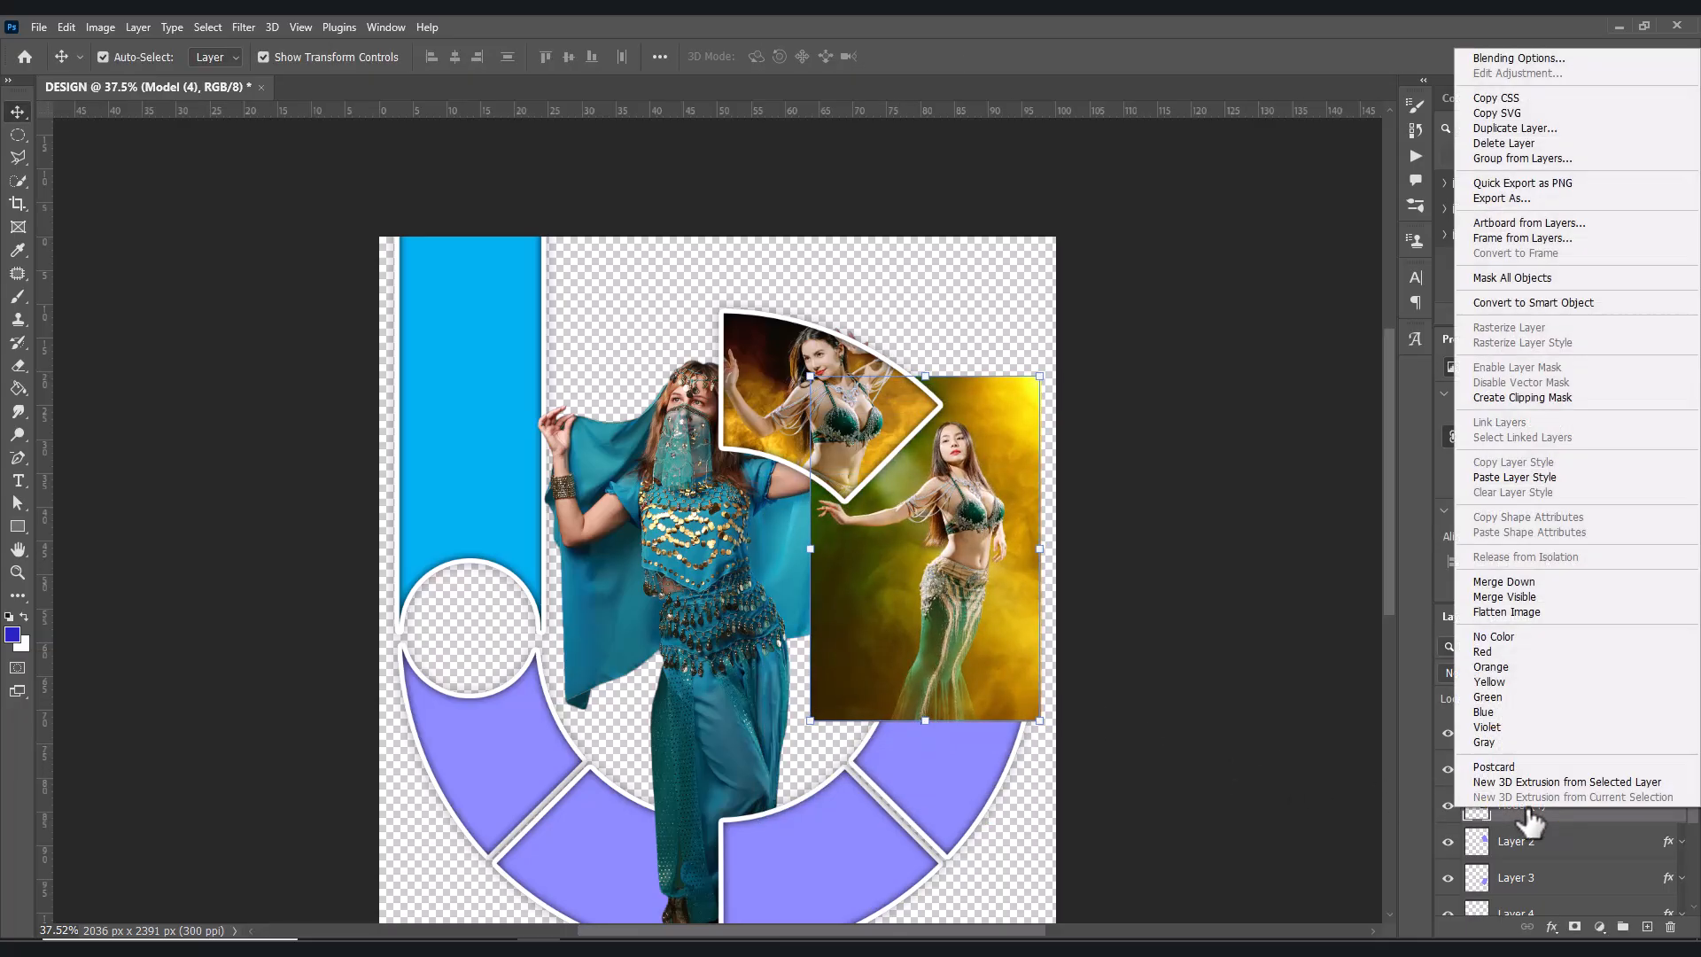
click(1506, 397)
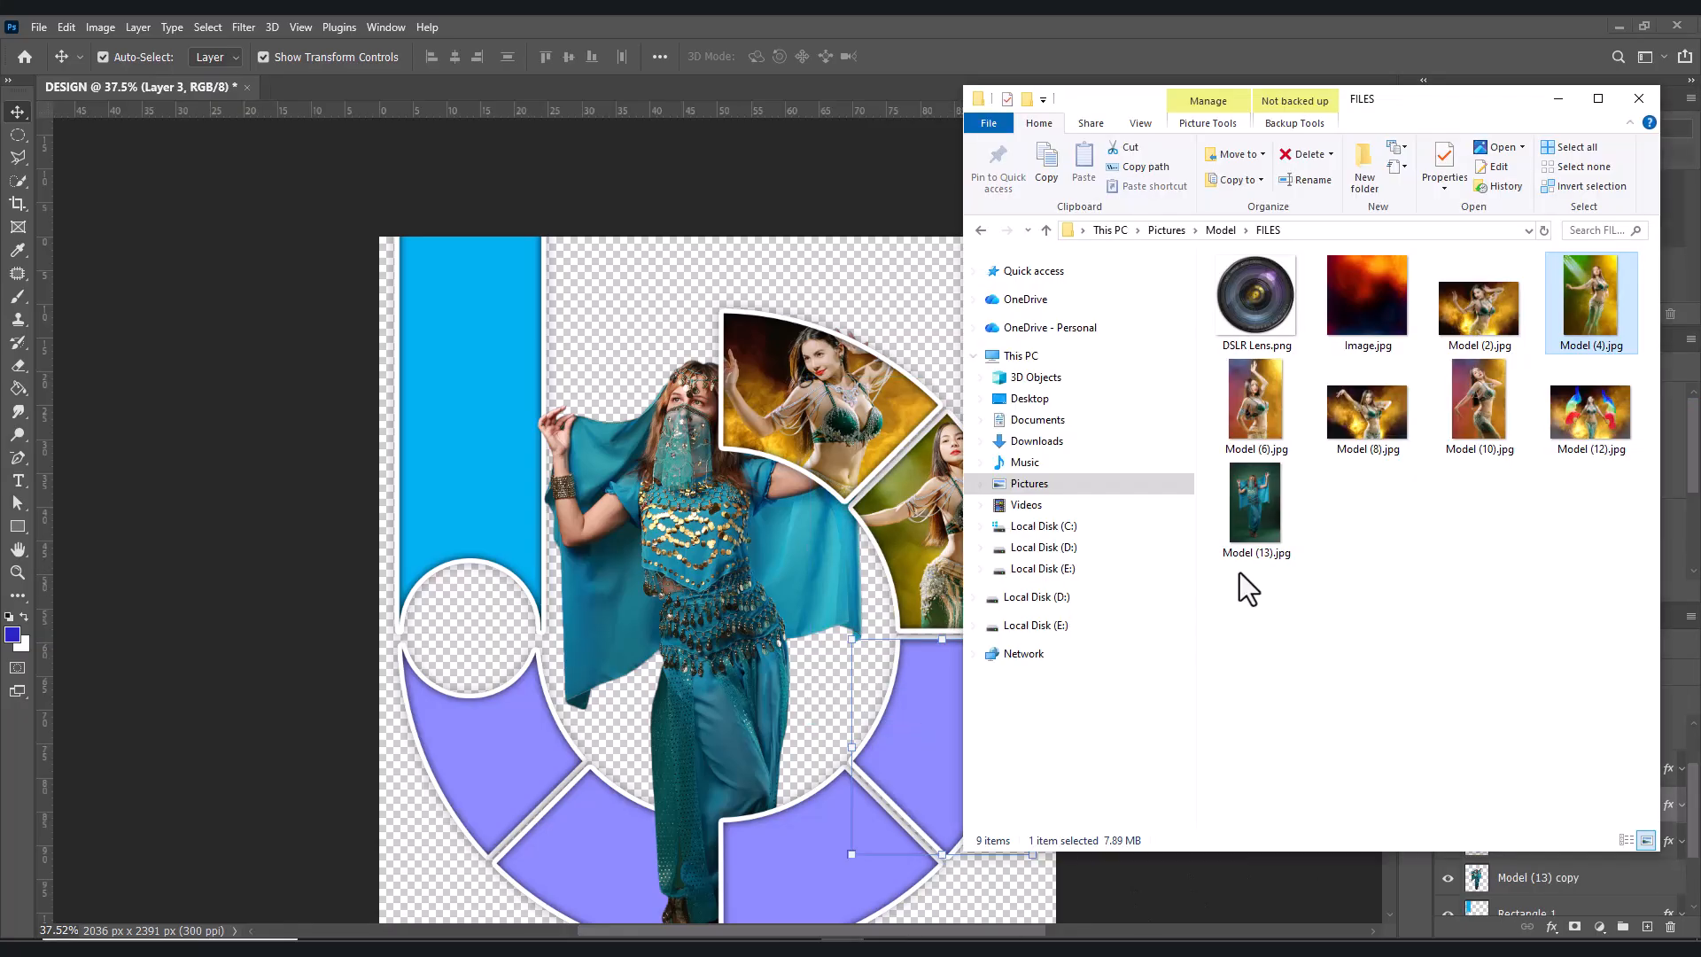
drag(1255, 403, 817, 567)
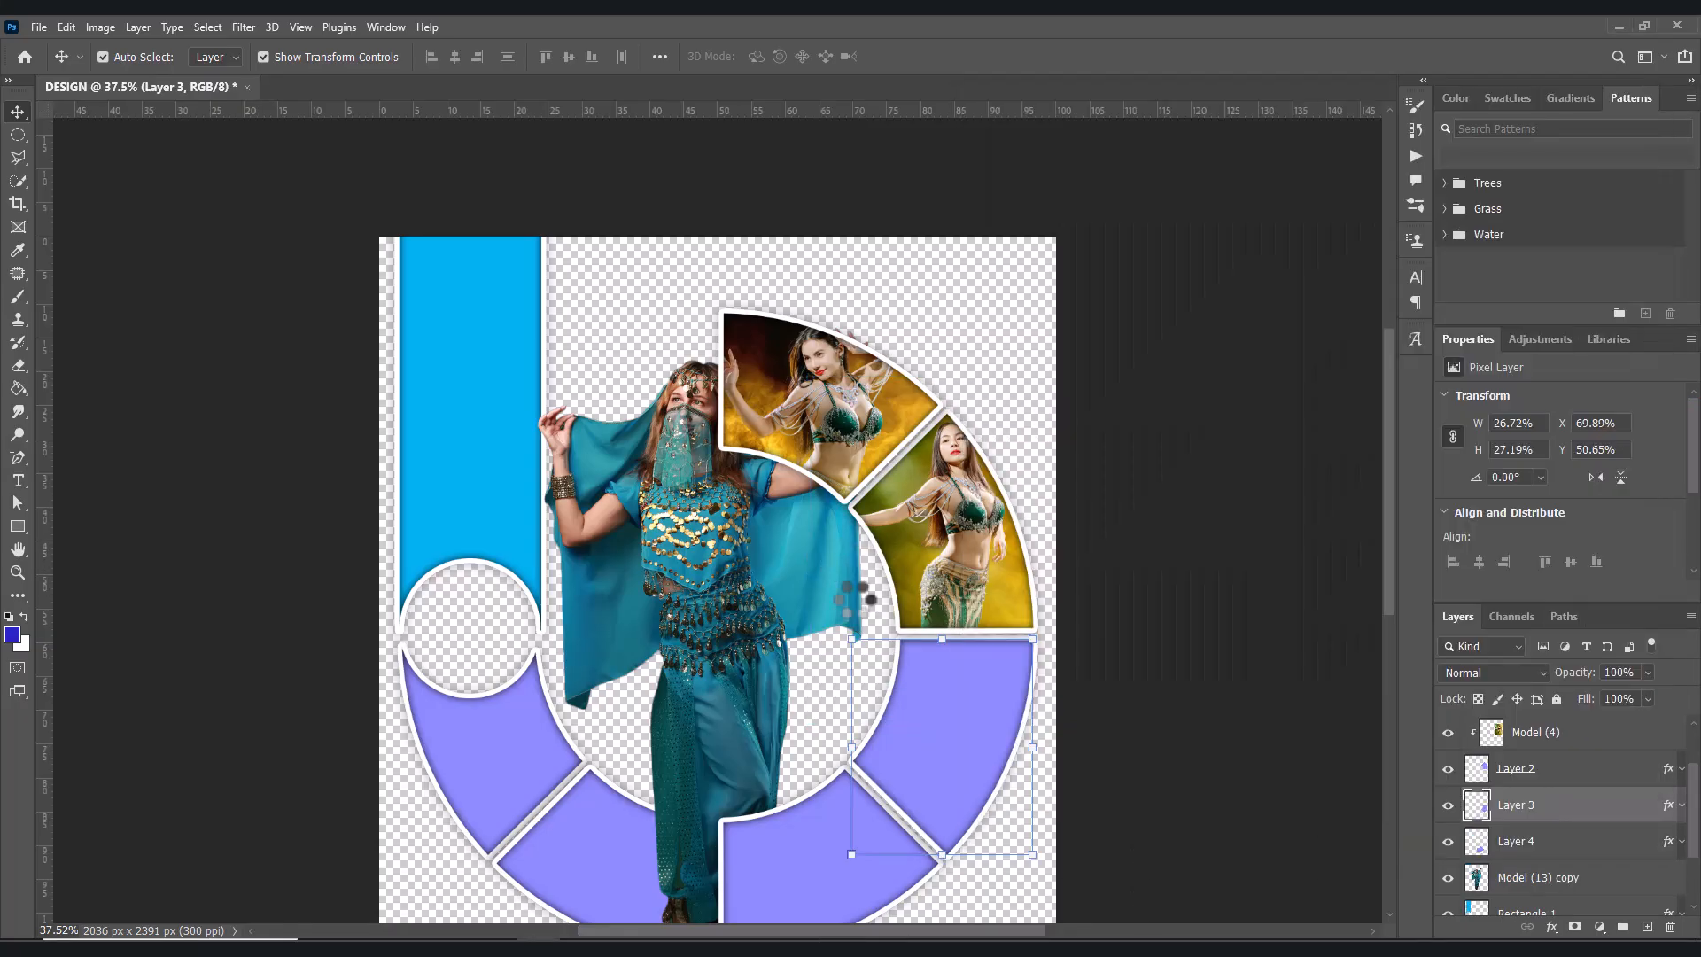
- Scale the Model (6) photo down and position it so the woman covers the ring's Layer 3 segment
drag(746, 762, 898, 717)
drag(1134, 192, 852, 615)
drag(801, 766, 957, 691)
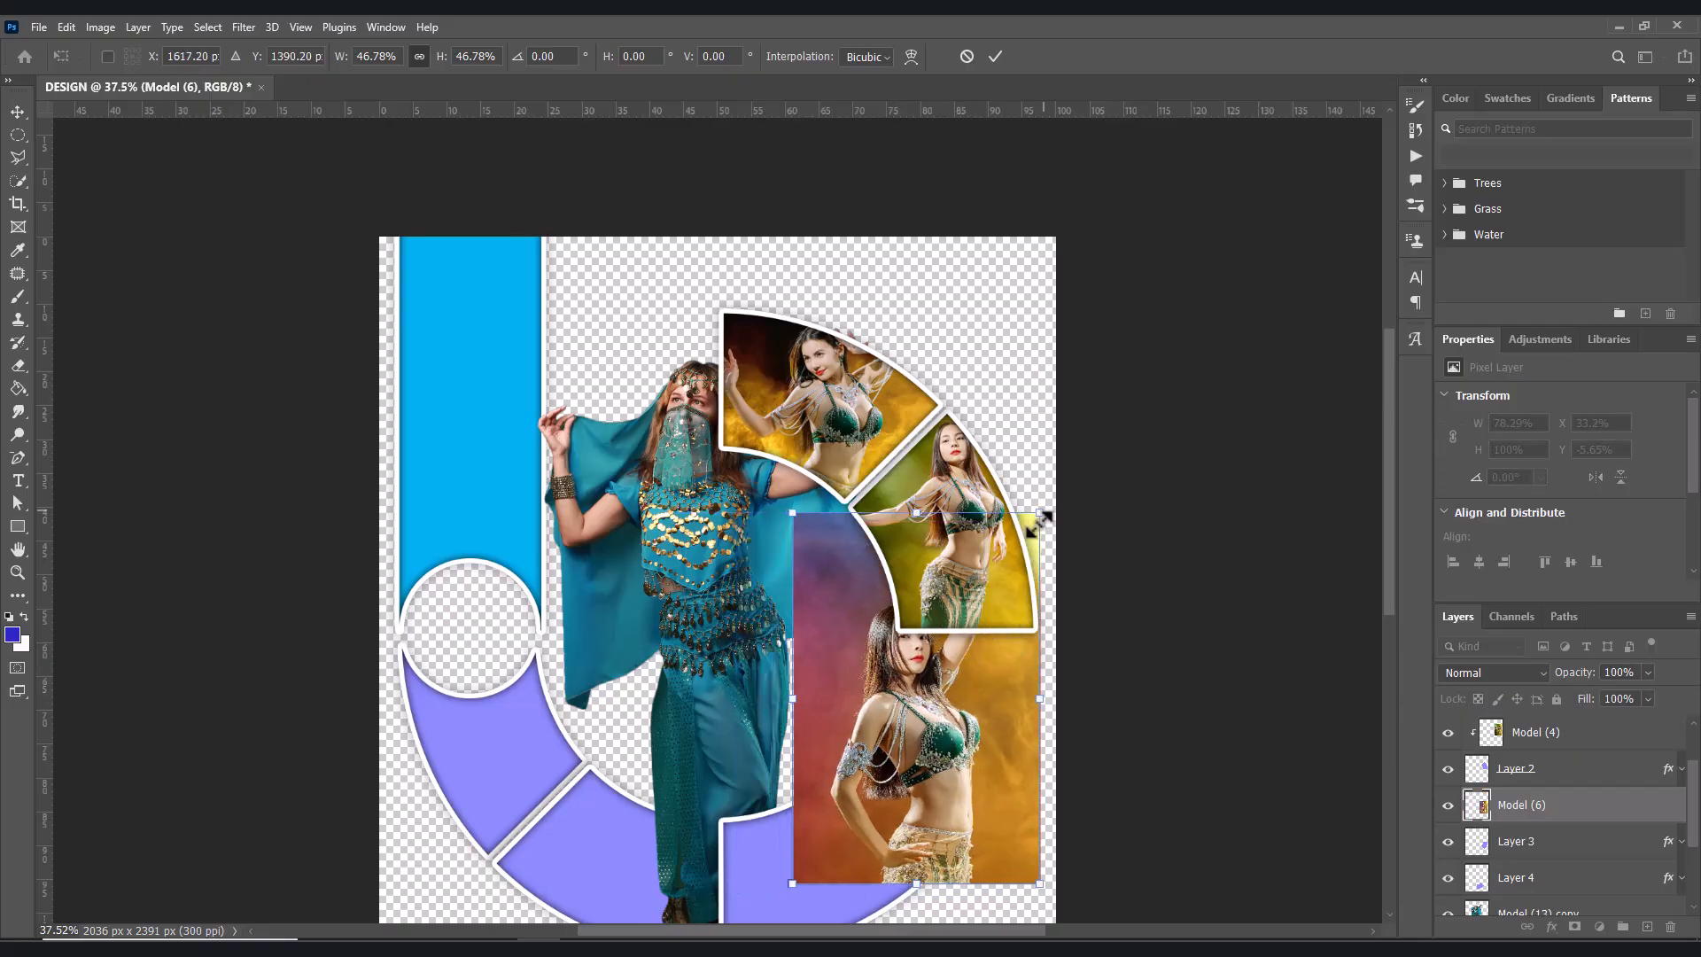
drag(801, 893, 874, 843)
drag(948, 709, 970, 667)
- Clip the Model (6) photo to Layer 3
click(1525, 819)
right_click(1526, 820)
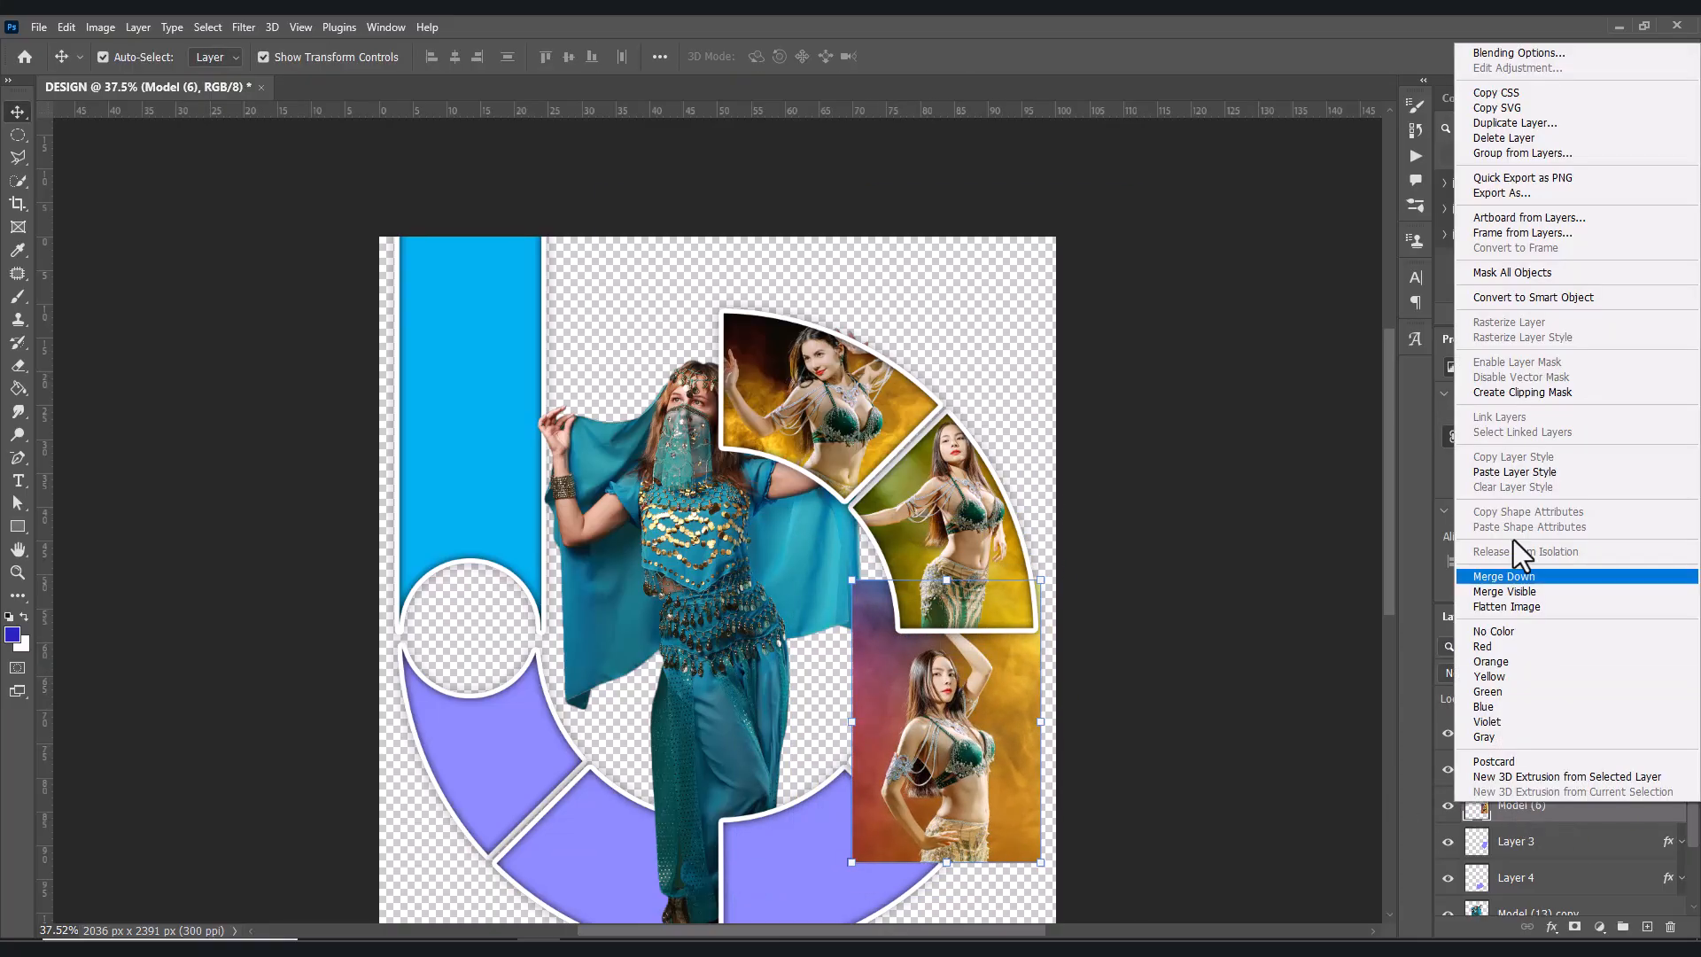
click(1511, 692)
- Place Model (8).jpg from the FILES folder over the Layer 4 segment at about 44.8% x 25.4% and clip it to Layer 4
scroll(1185, 842, down, 1)
click(824, 797)
key(alt+Tab)
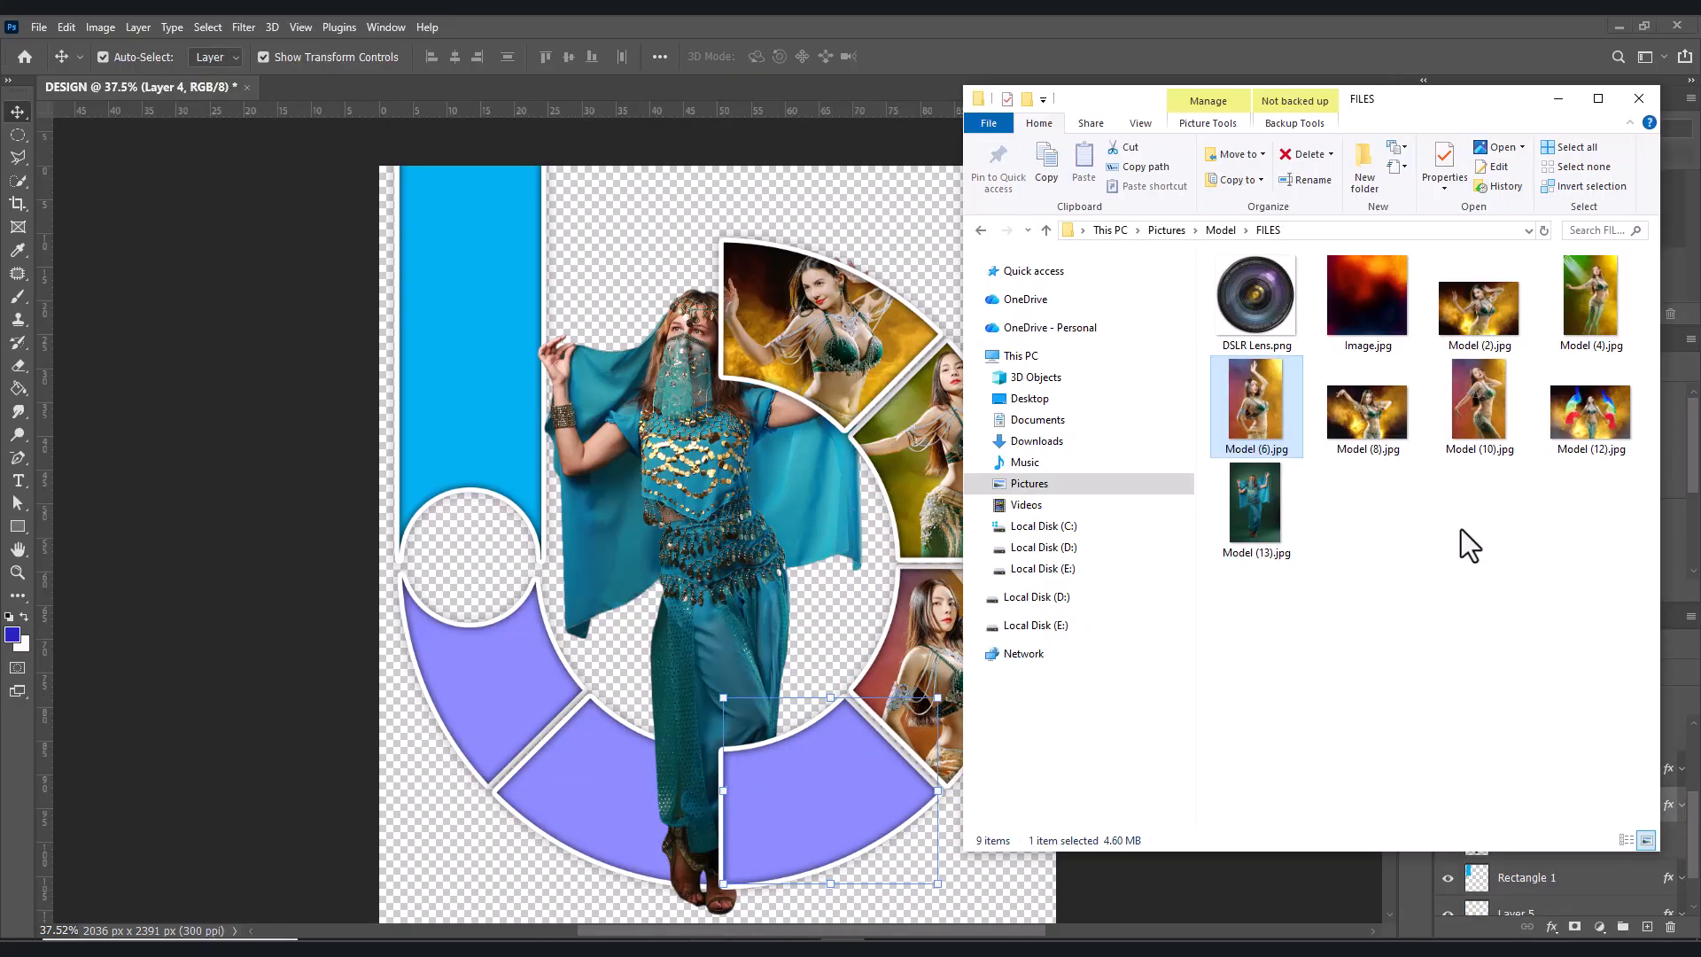
drag(1380, 404, 794, 817)
key(Return)
right_click(1523, 808)
click(1506, 396)
- Move the Model (2) photo together with Layer 1 below the Model (13) copy dancer layer, directly above Rectangle 1
scroll(1530, 850, down, 1)
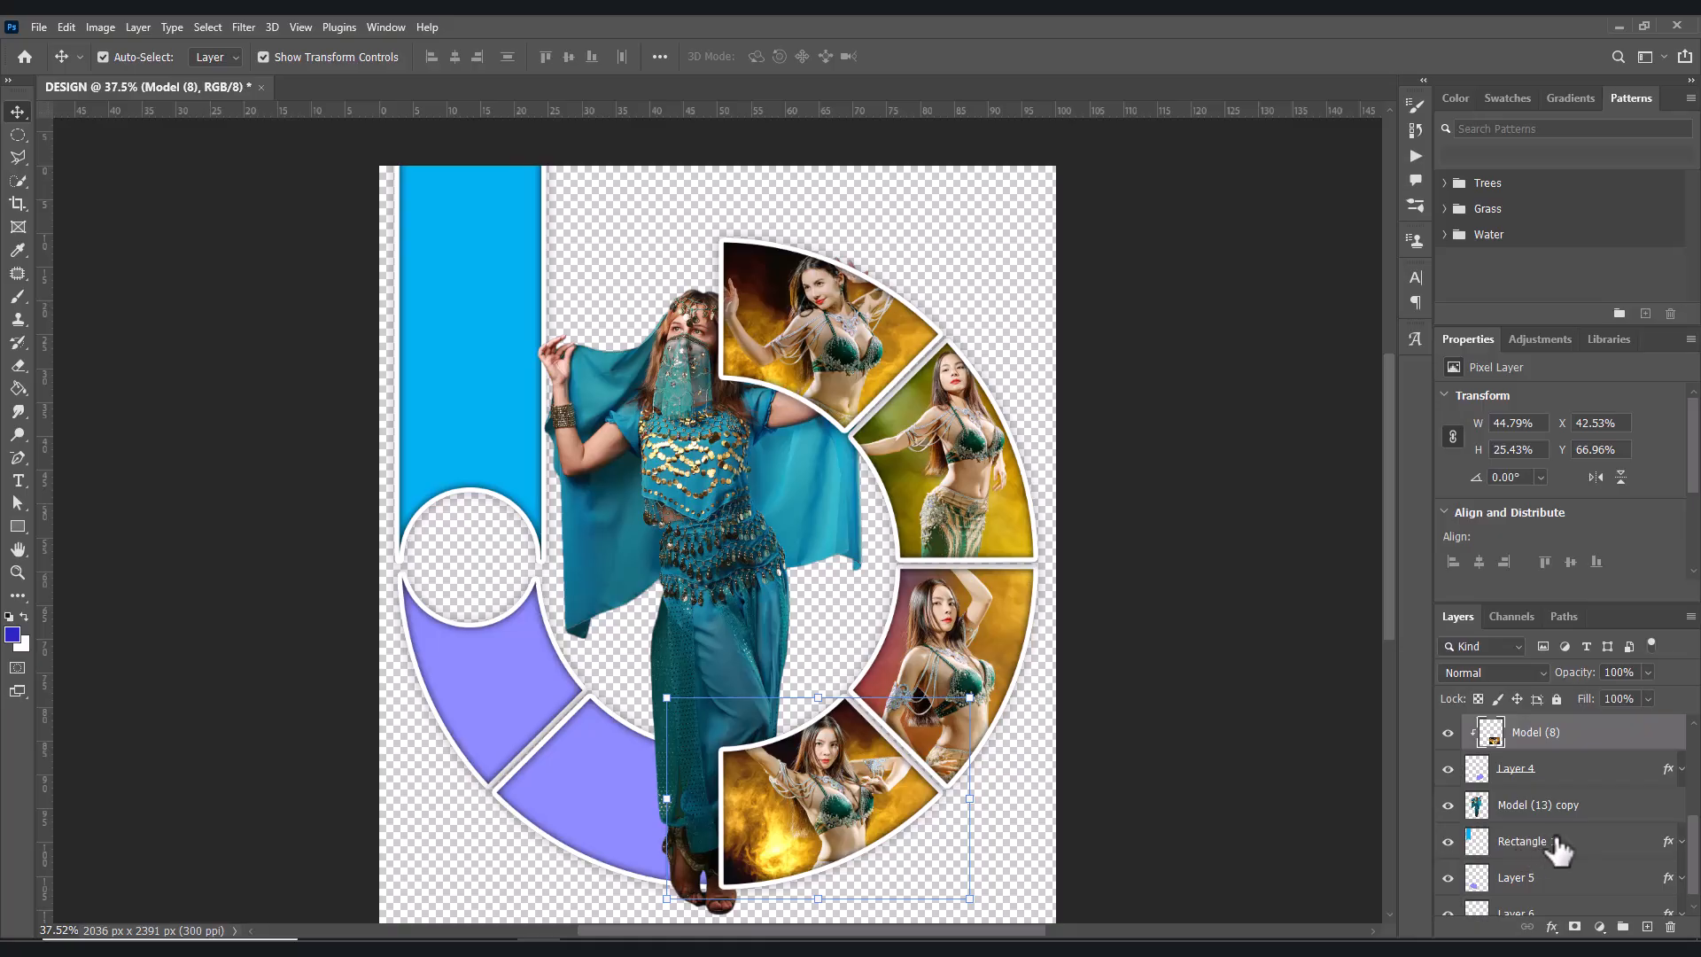
scroll(1553, 843, up, 3)
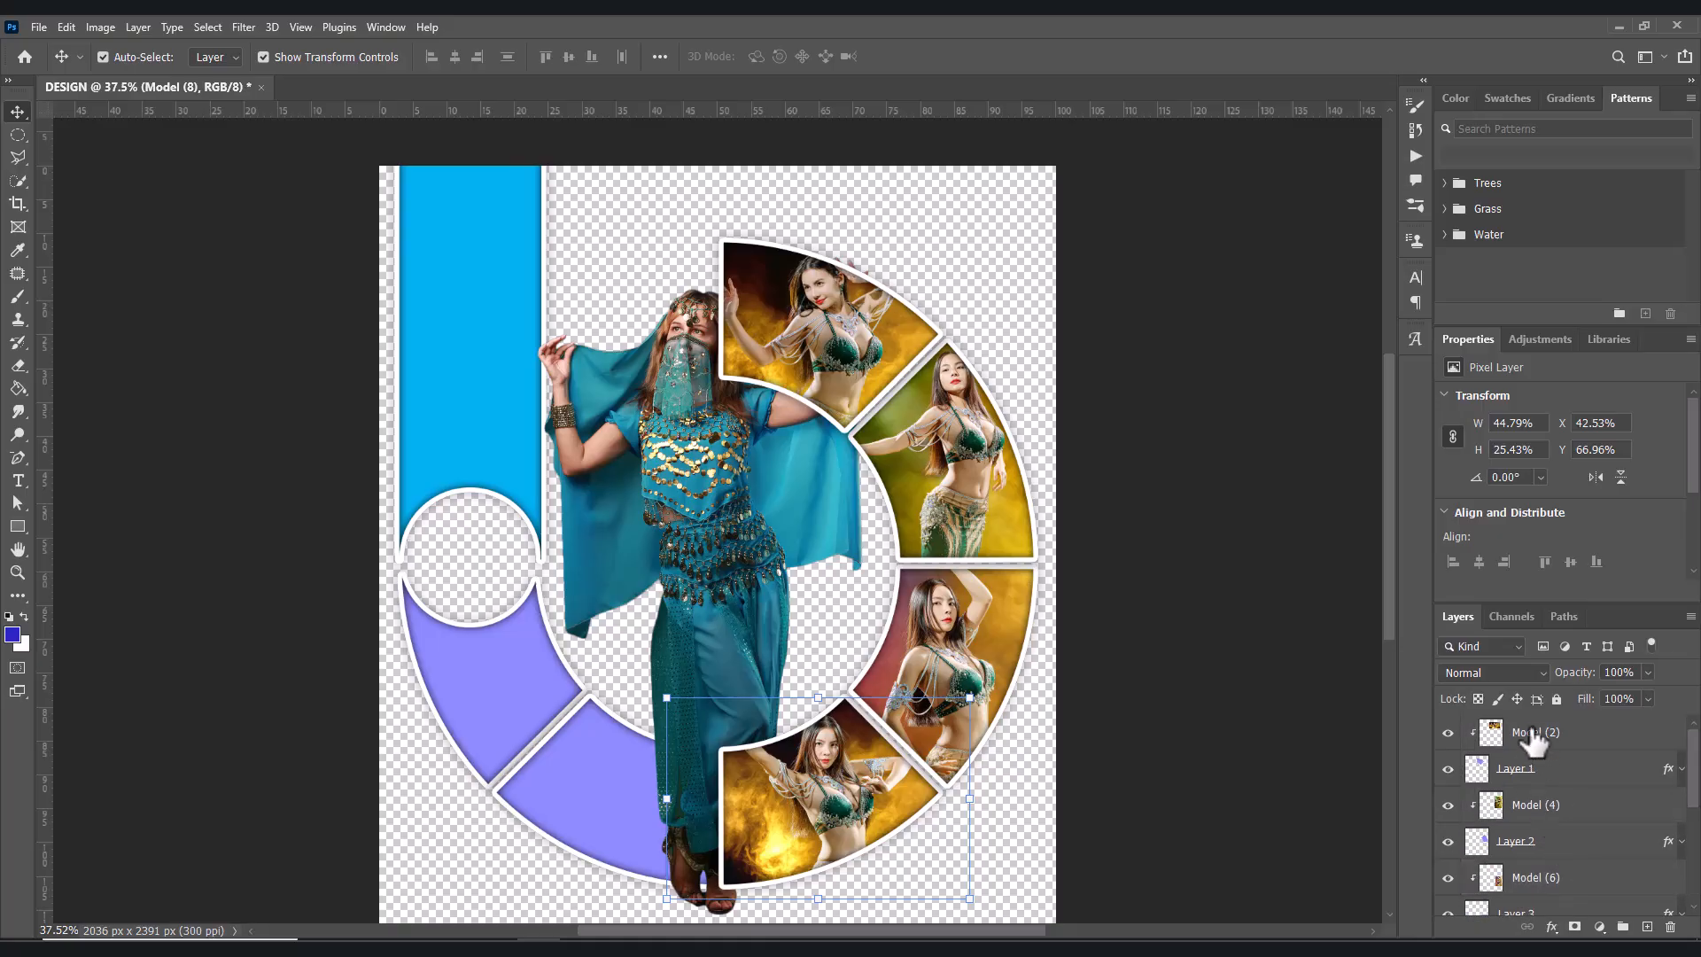
click(1531, 736)
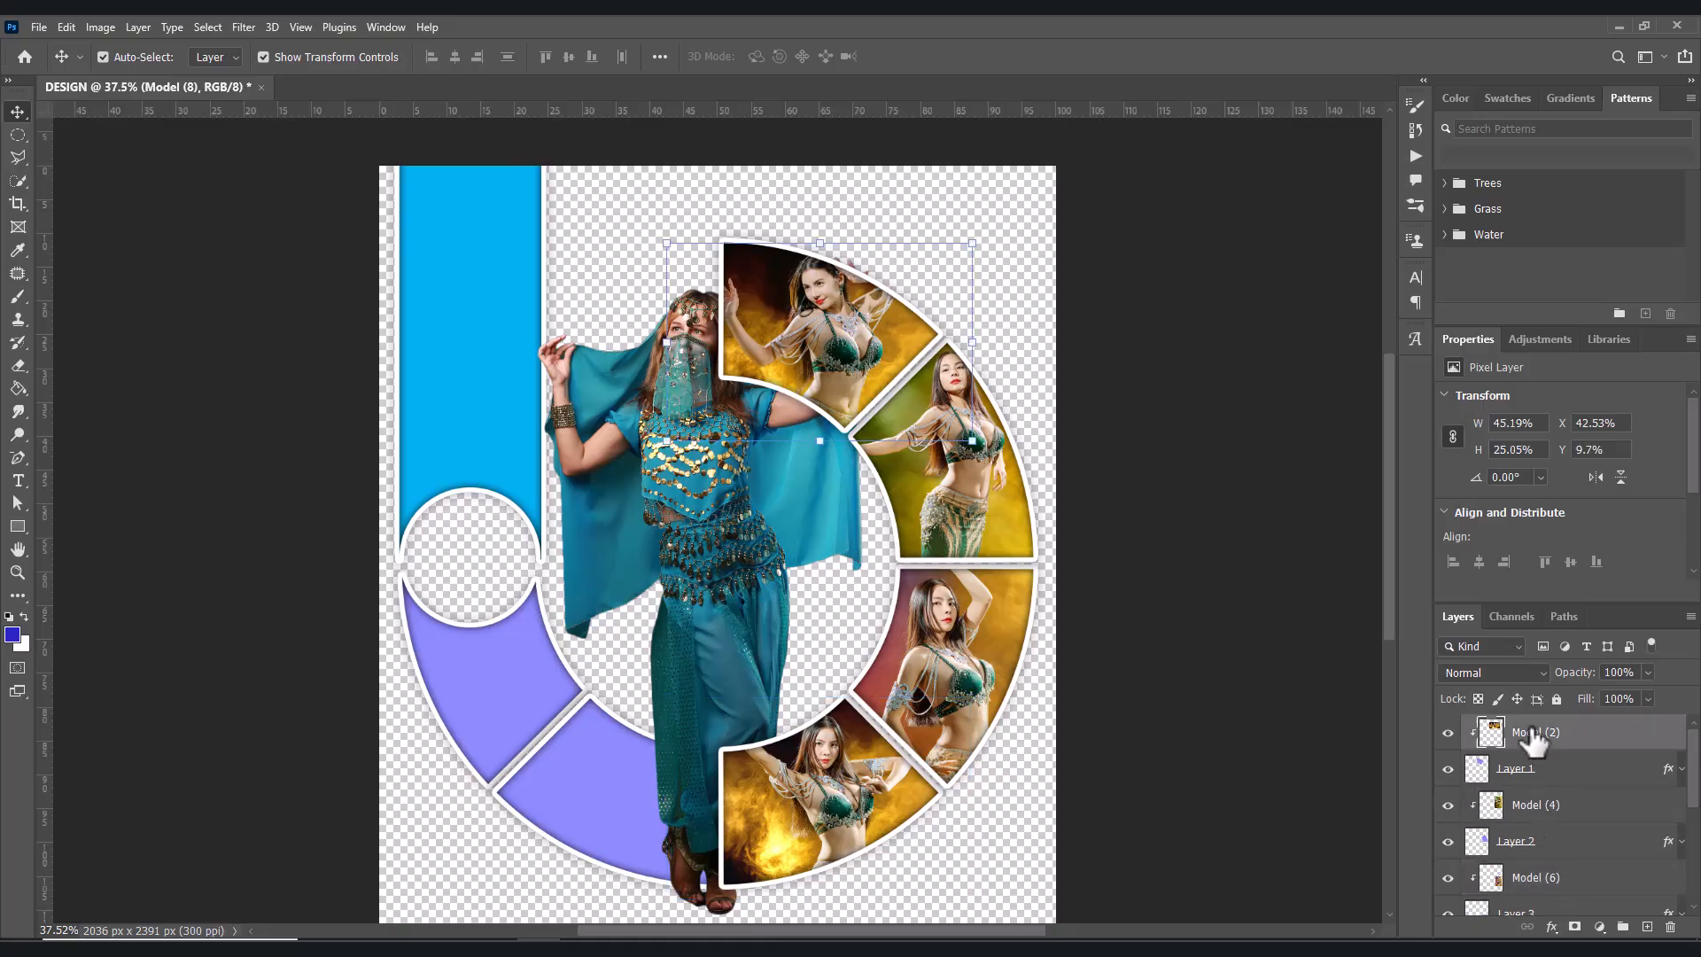
shift+click(1584, 771)
scroll(1644, 795, down, 2)
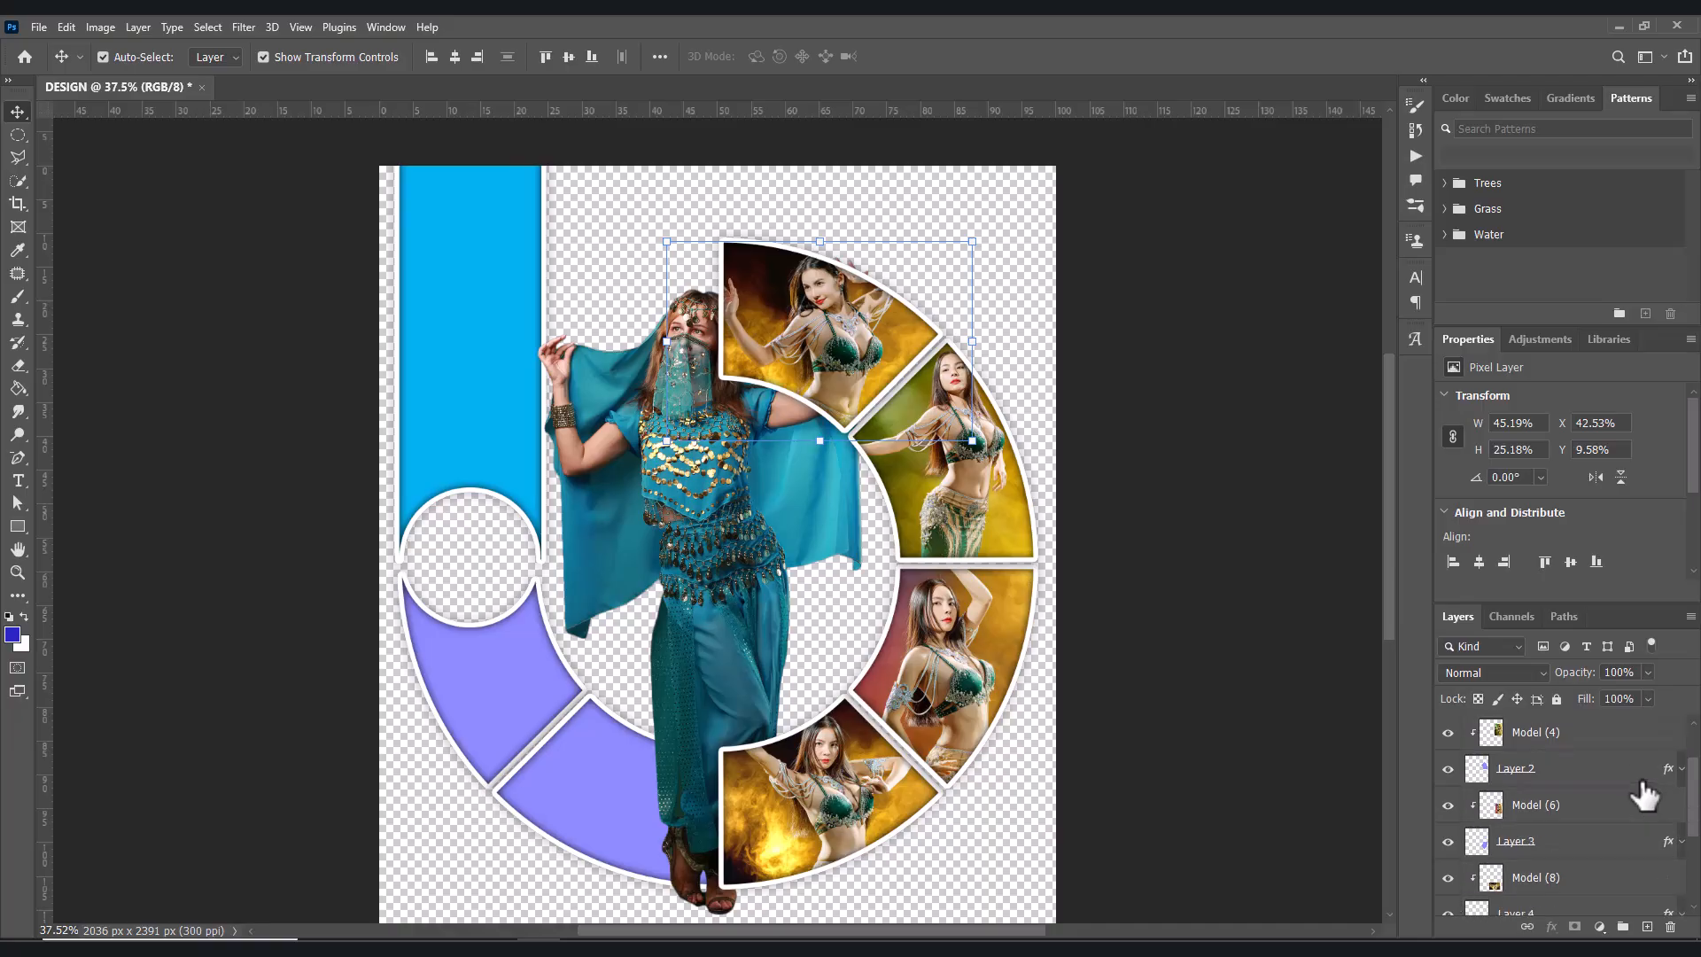
scroll(1642, 792, up, 2)
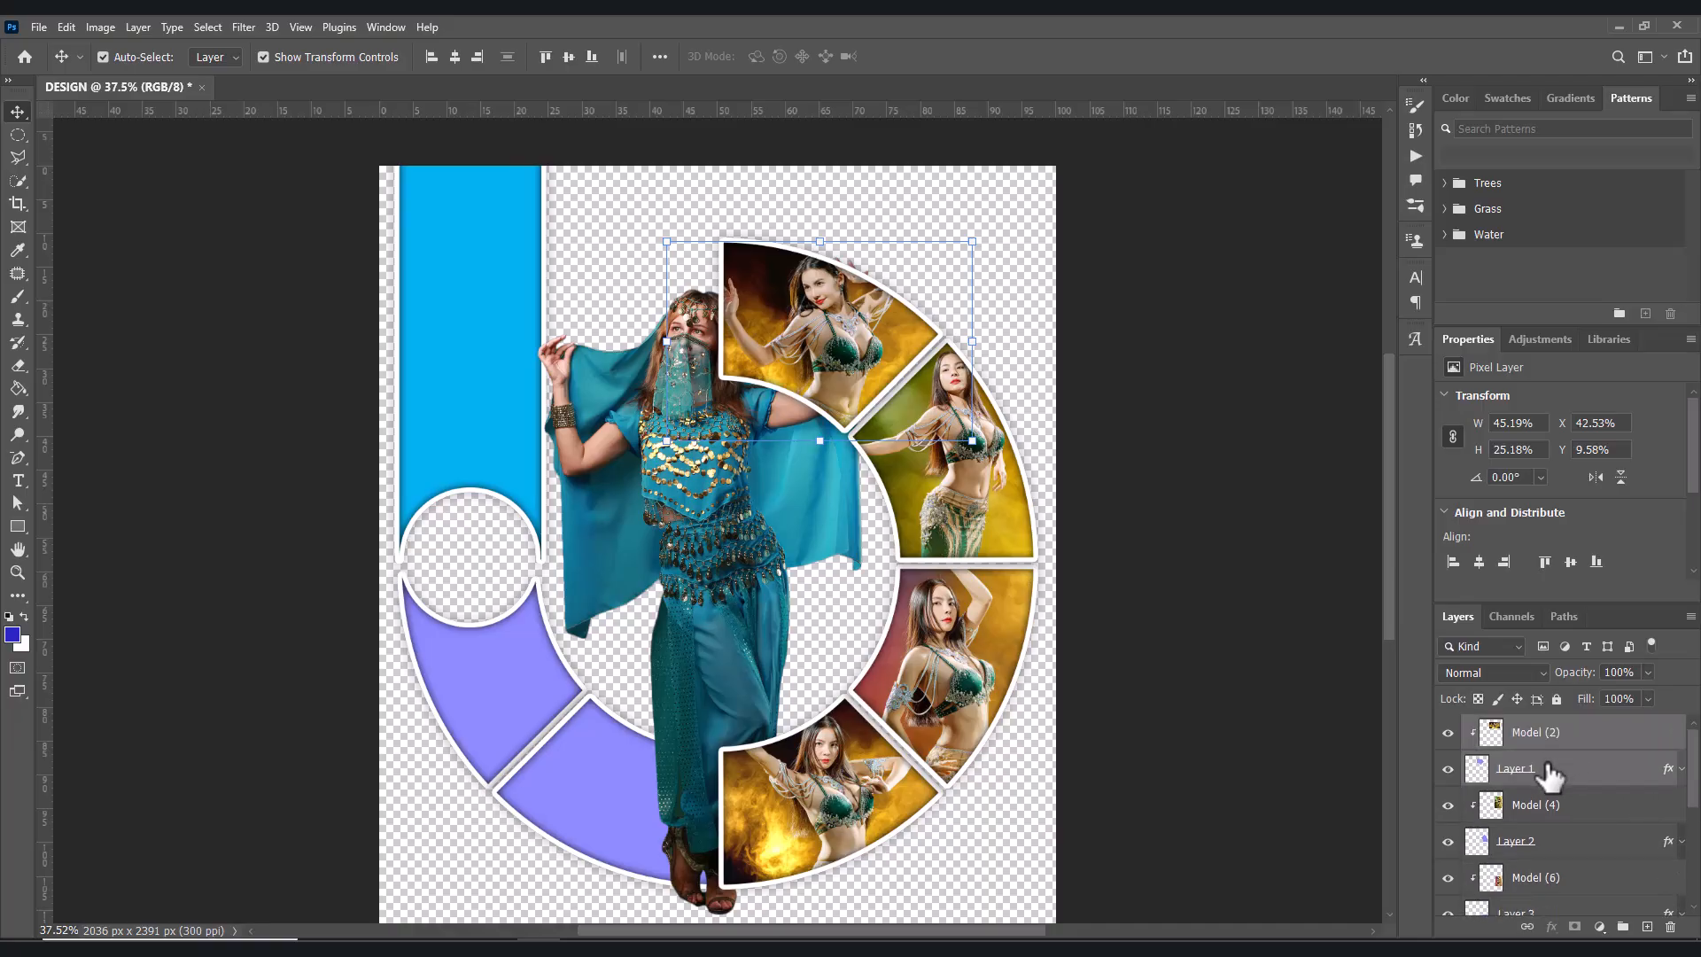
drag(1550, 777, 1548, 829)
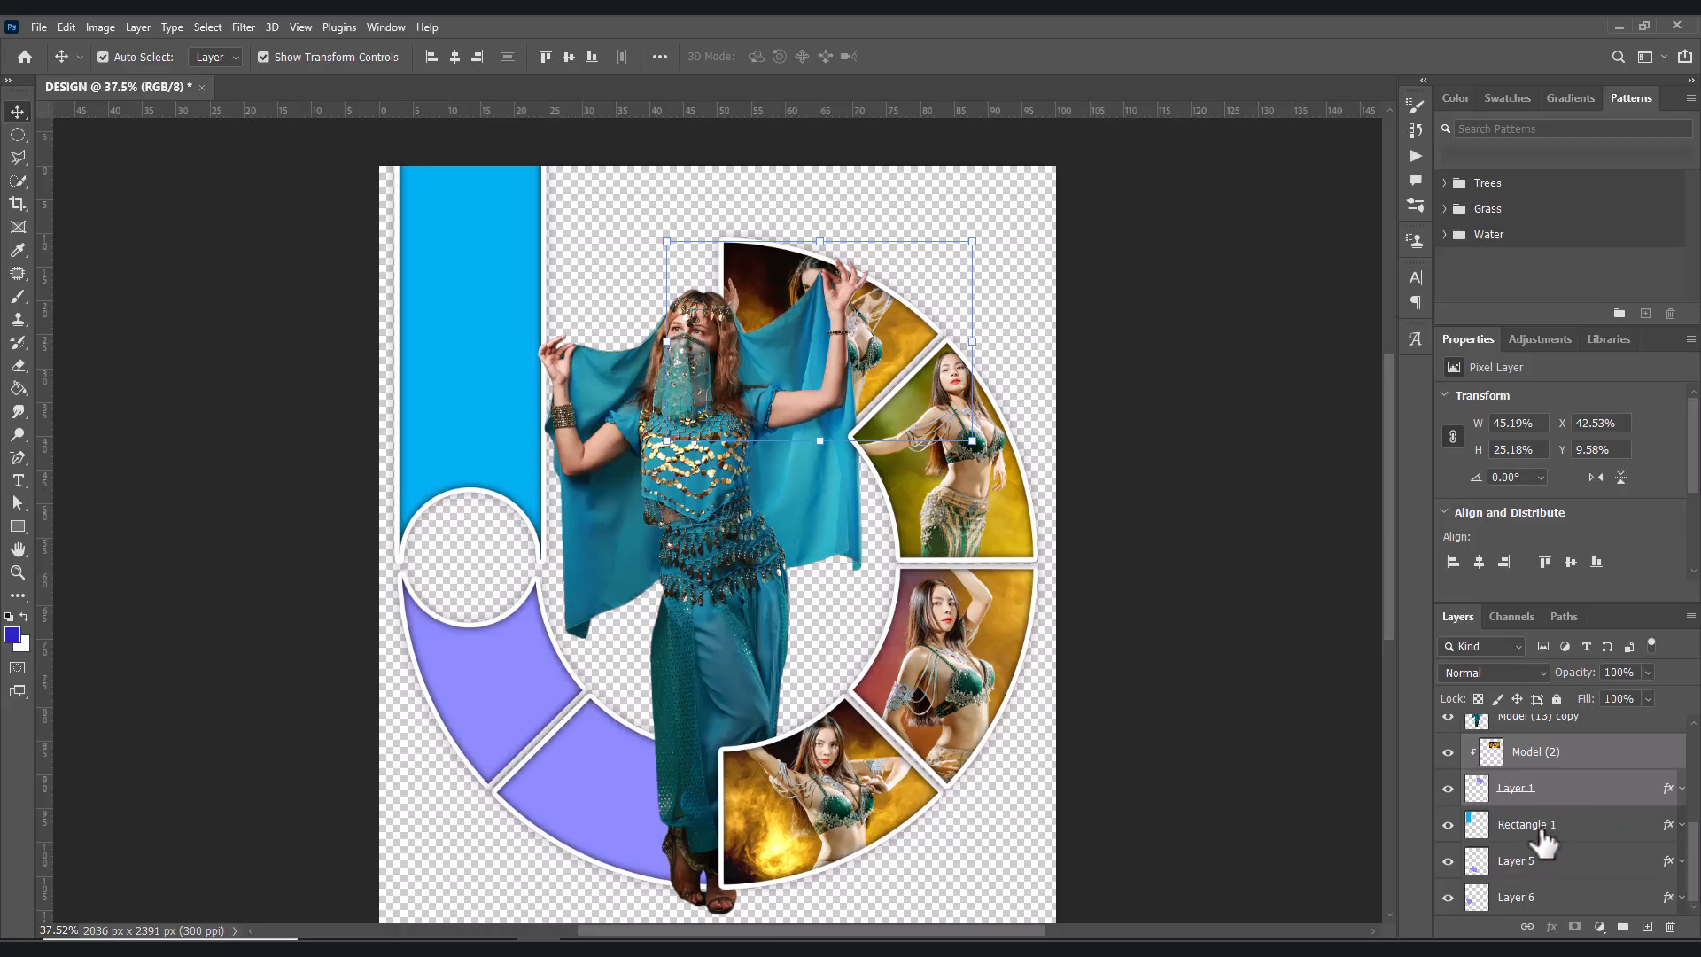
- Place the image Model (10).jpg from the FILES folder into the poster directly above Layer 5
click(1541, 842)
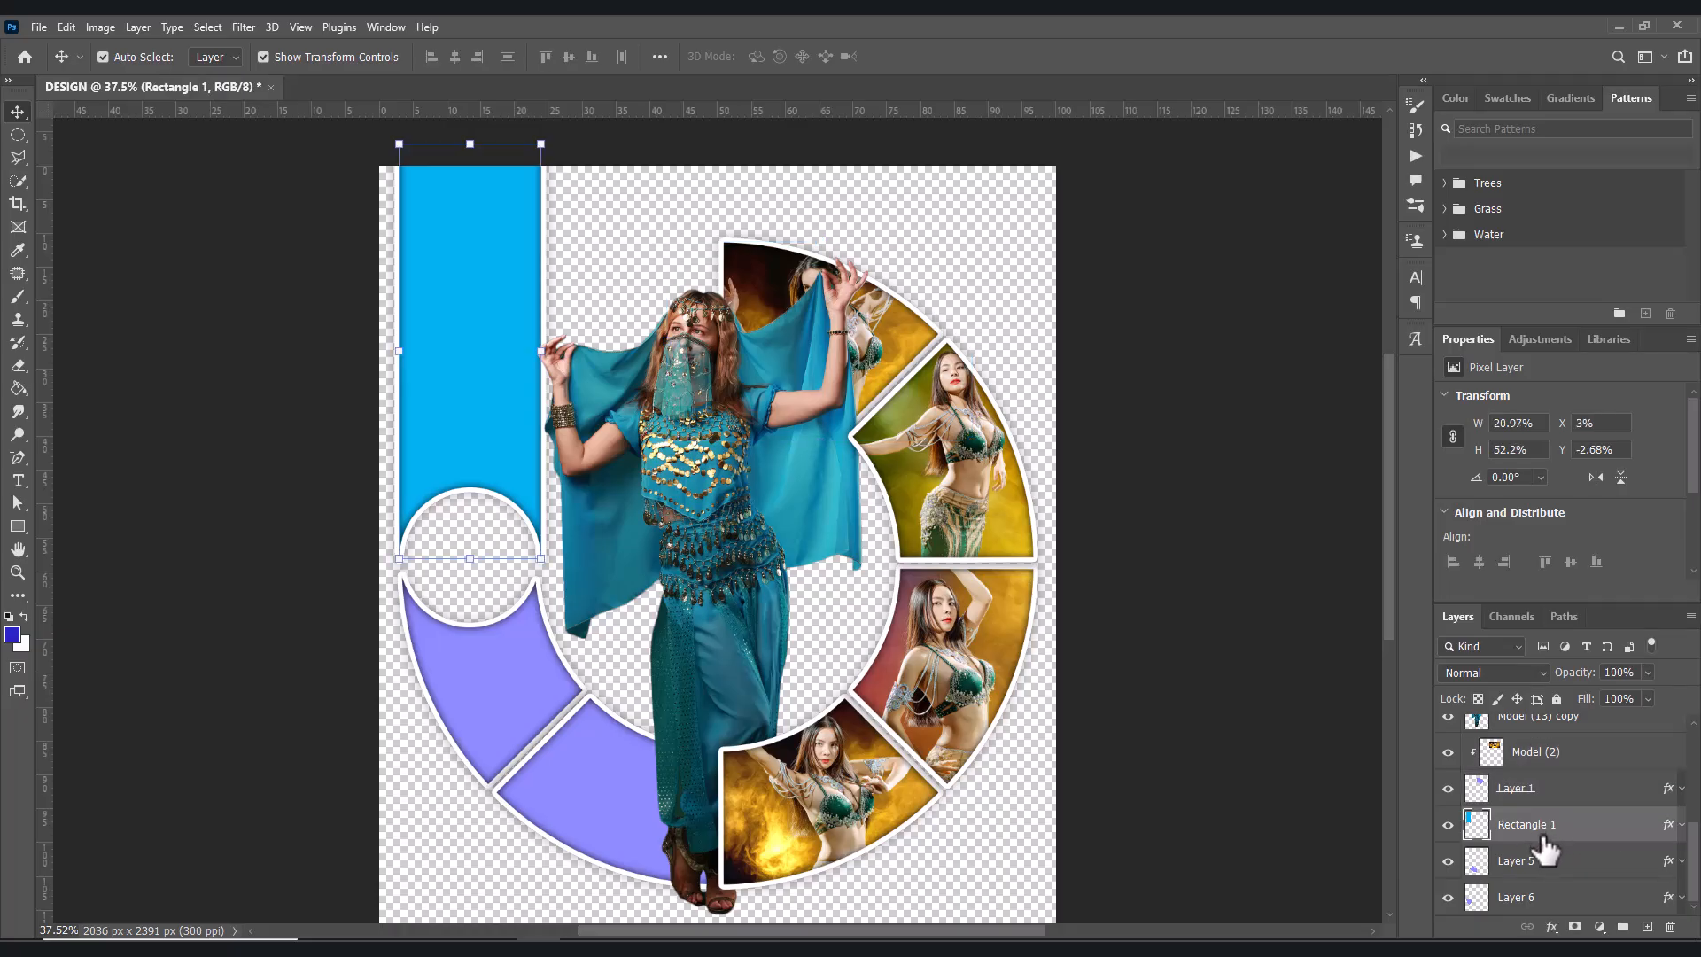
click(1546, 855)
key(alt+Tab)
drag(1488, 420, 669, 693)
- Scale the Model (10) photo to about 30.4% x 38.8% over the ring's Layer 5 segment and clip it to Layer 5
drag(982, 142, 686, 611)
drag(620, 753, 637, 805)
drag(703, 683, 728, 676)
drag(620, 779, 594, 804)
key(Return)
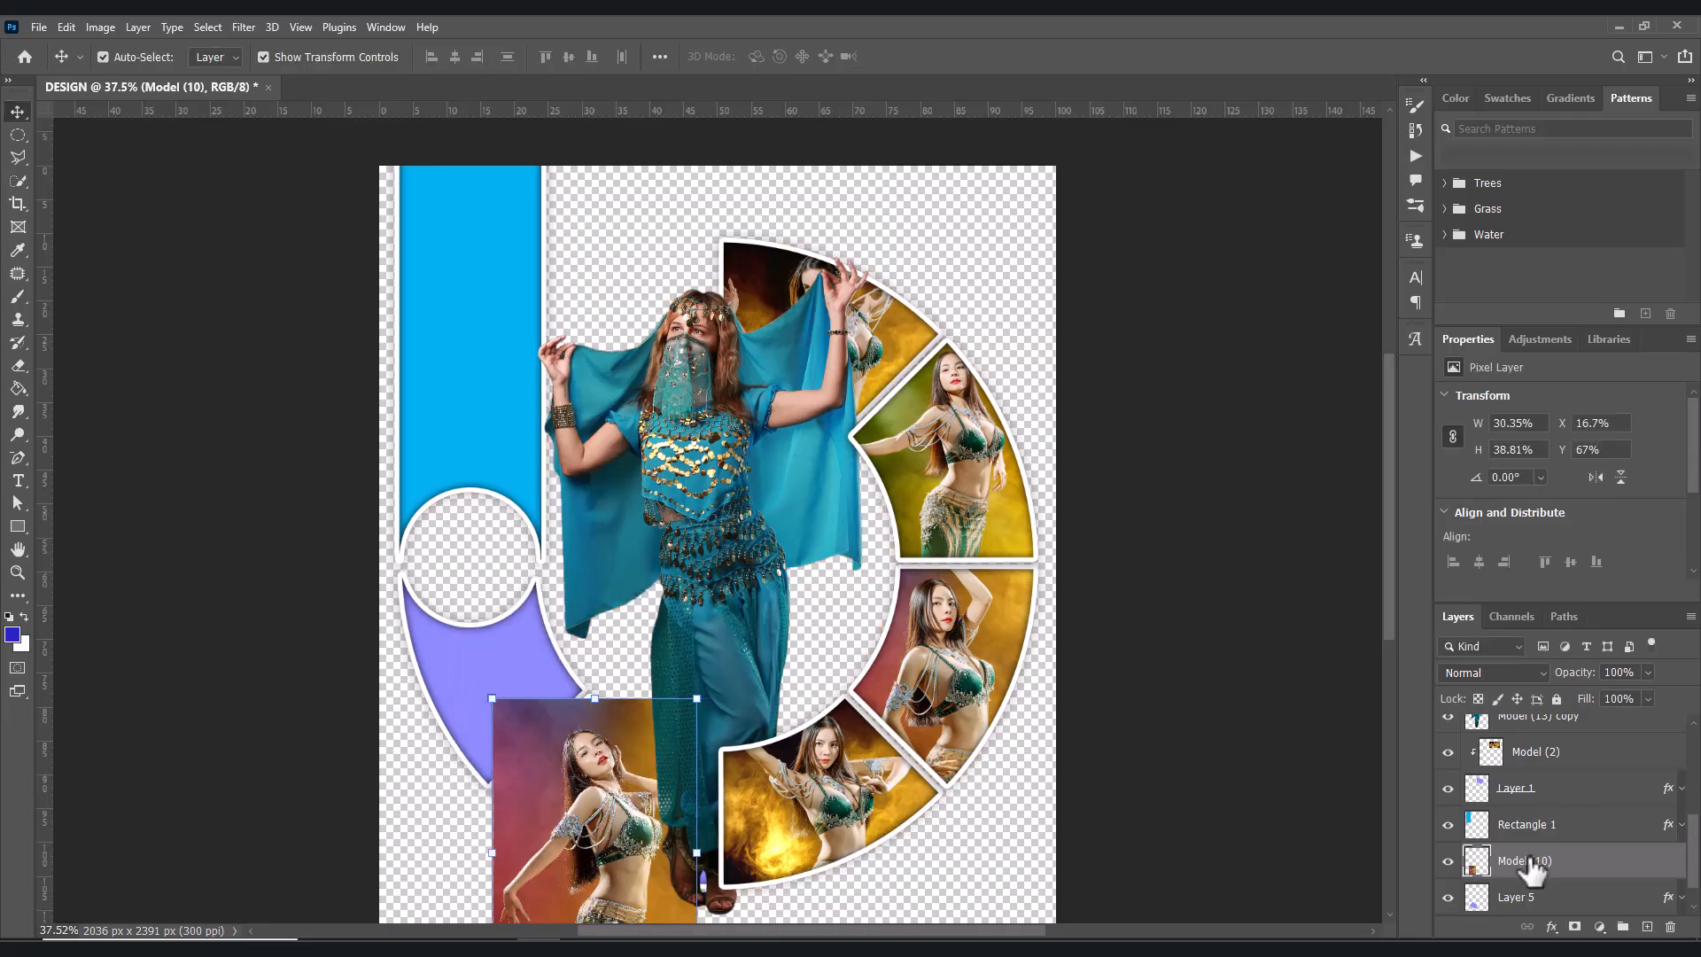
right_click(1595, 861)
click(1545, 660)
- Place the image Model (12).jpg from the FILES folder into the poster directly above Layer 6
click(1542, 868)
key(ctrl+j)
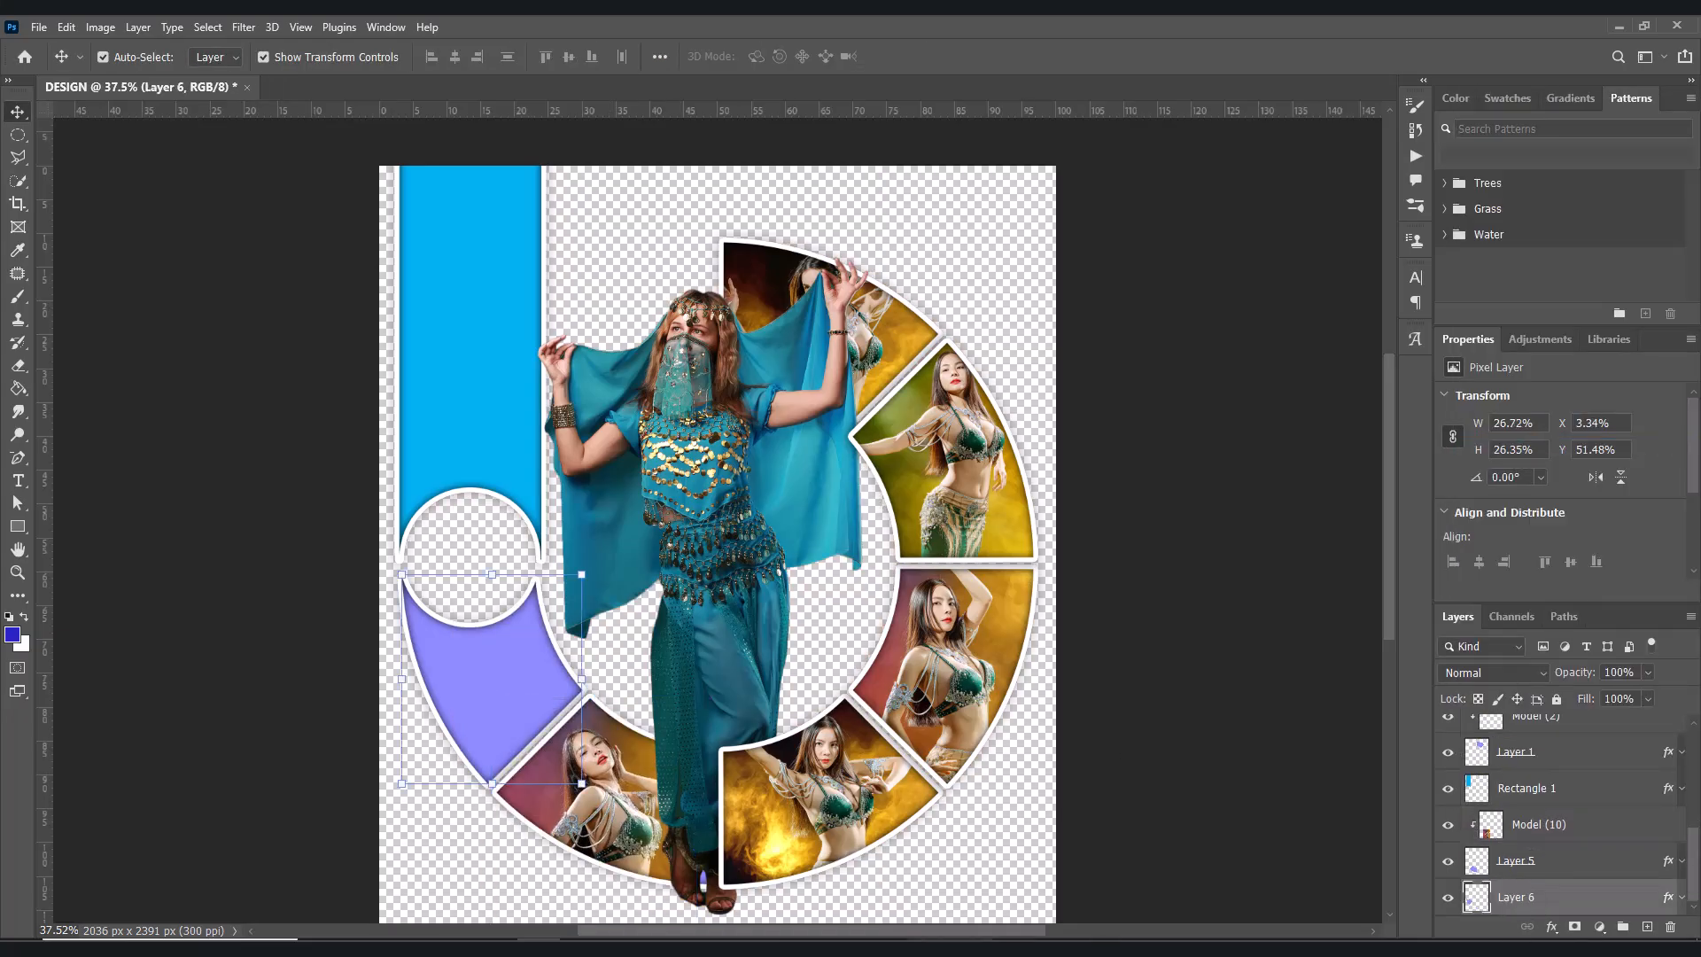
key(alt+Tab)
drag(1590, 412, 454, 709)
- Scale the Model (12) photo to about 45.2% x 25.7% over the ring's Layer 6 segment and clip it to Layer 6
drag(1055, 317, 531, 612)
key(Return)
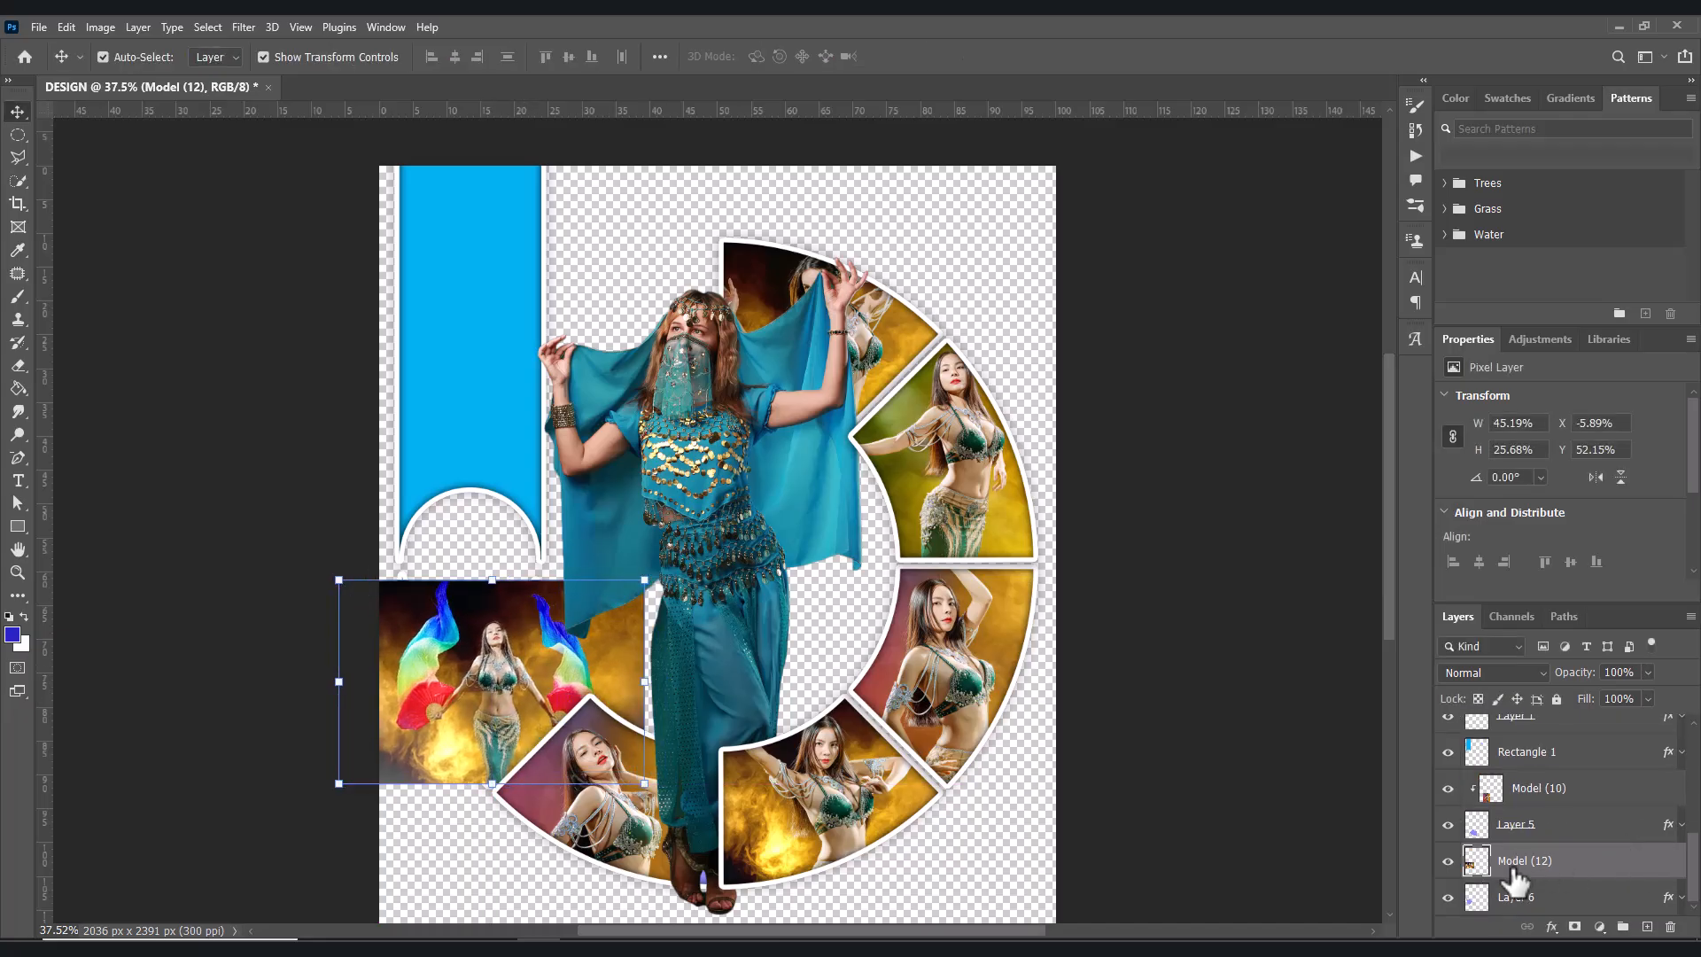
right_click(1518, 864)
click(1549, 446)
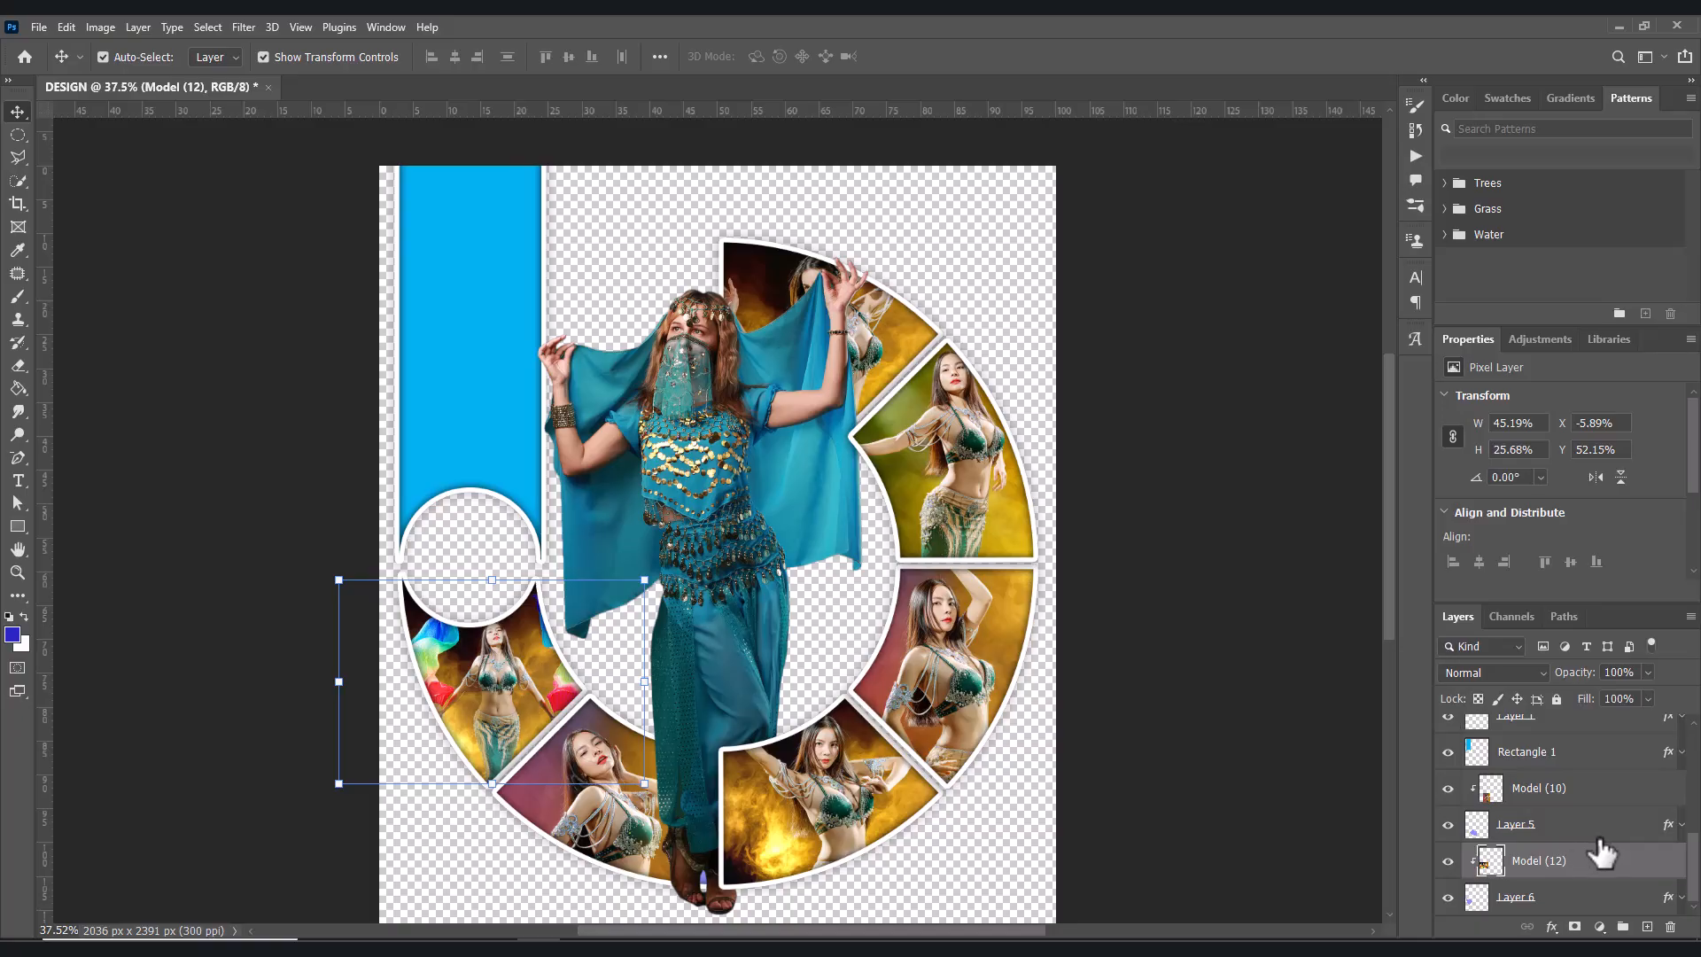
- Place the image DSLR Lens.png from the FILES folder into the poster above the Model (12) photo
scroll(1602, 853, up, 5)
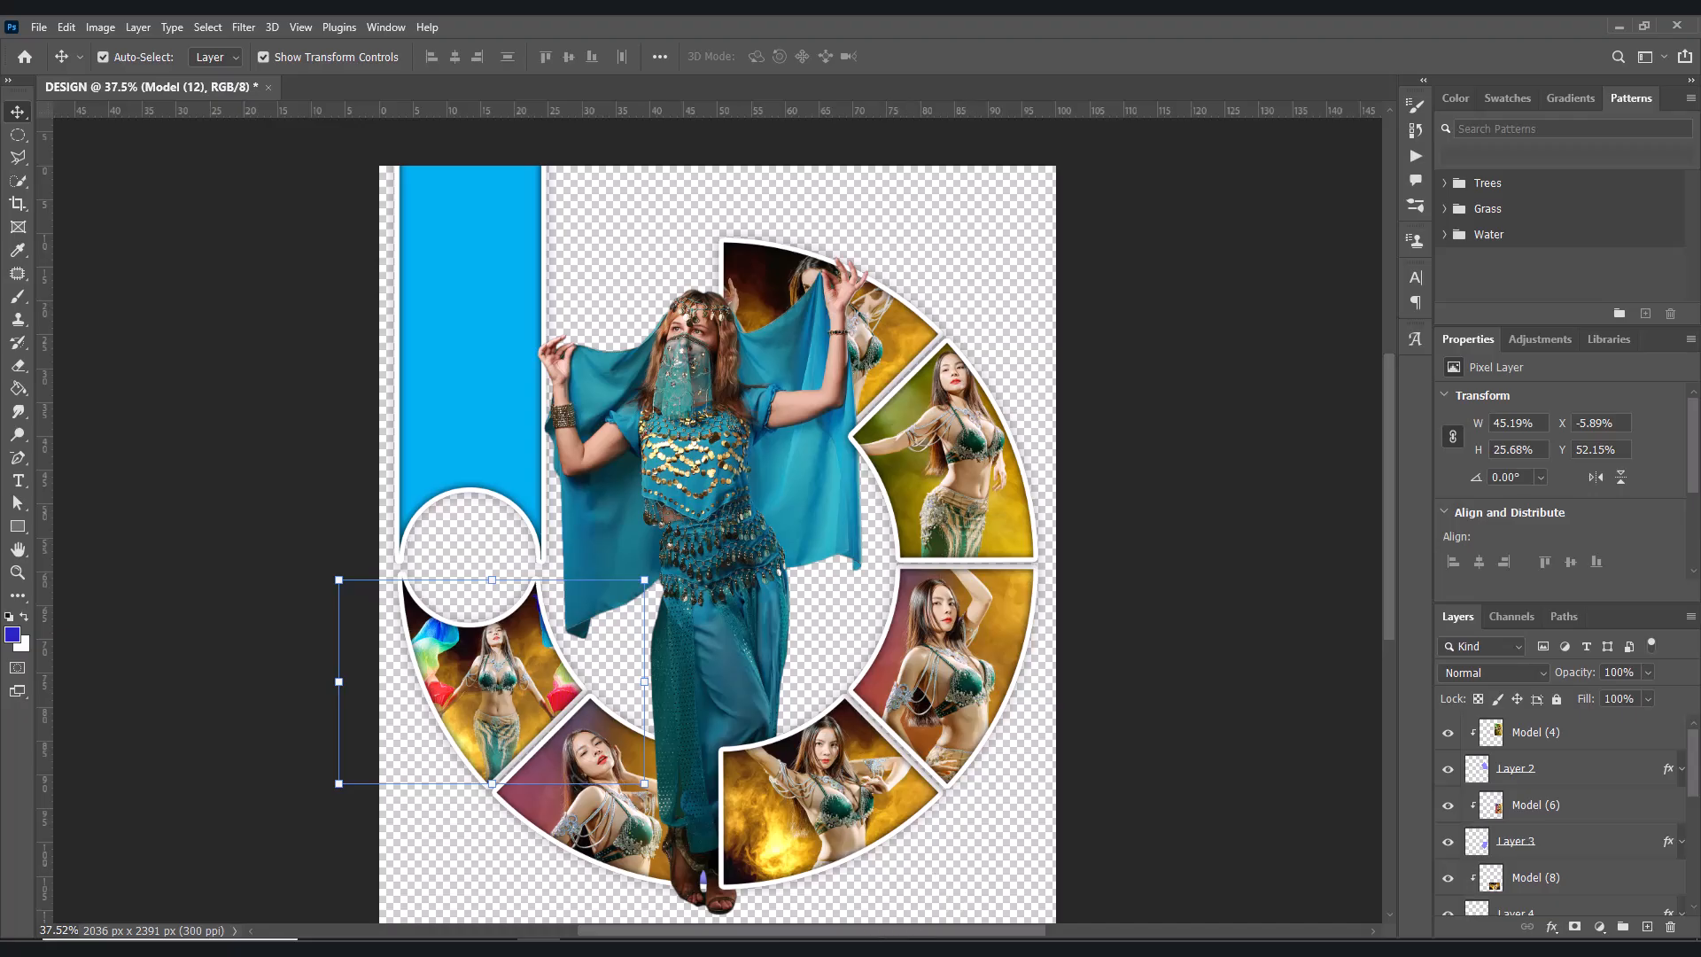
key(alt+Tab)
click(1263, 310)
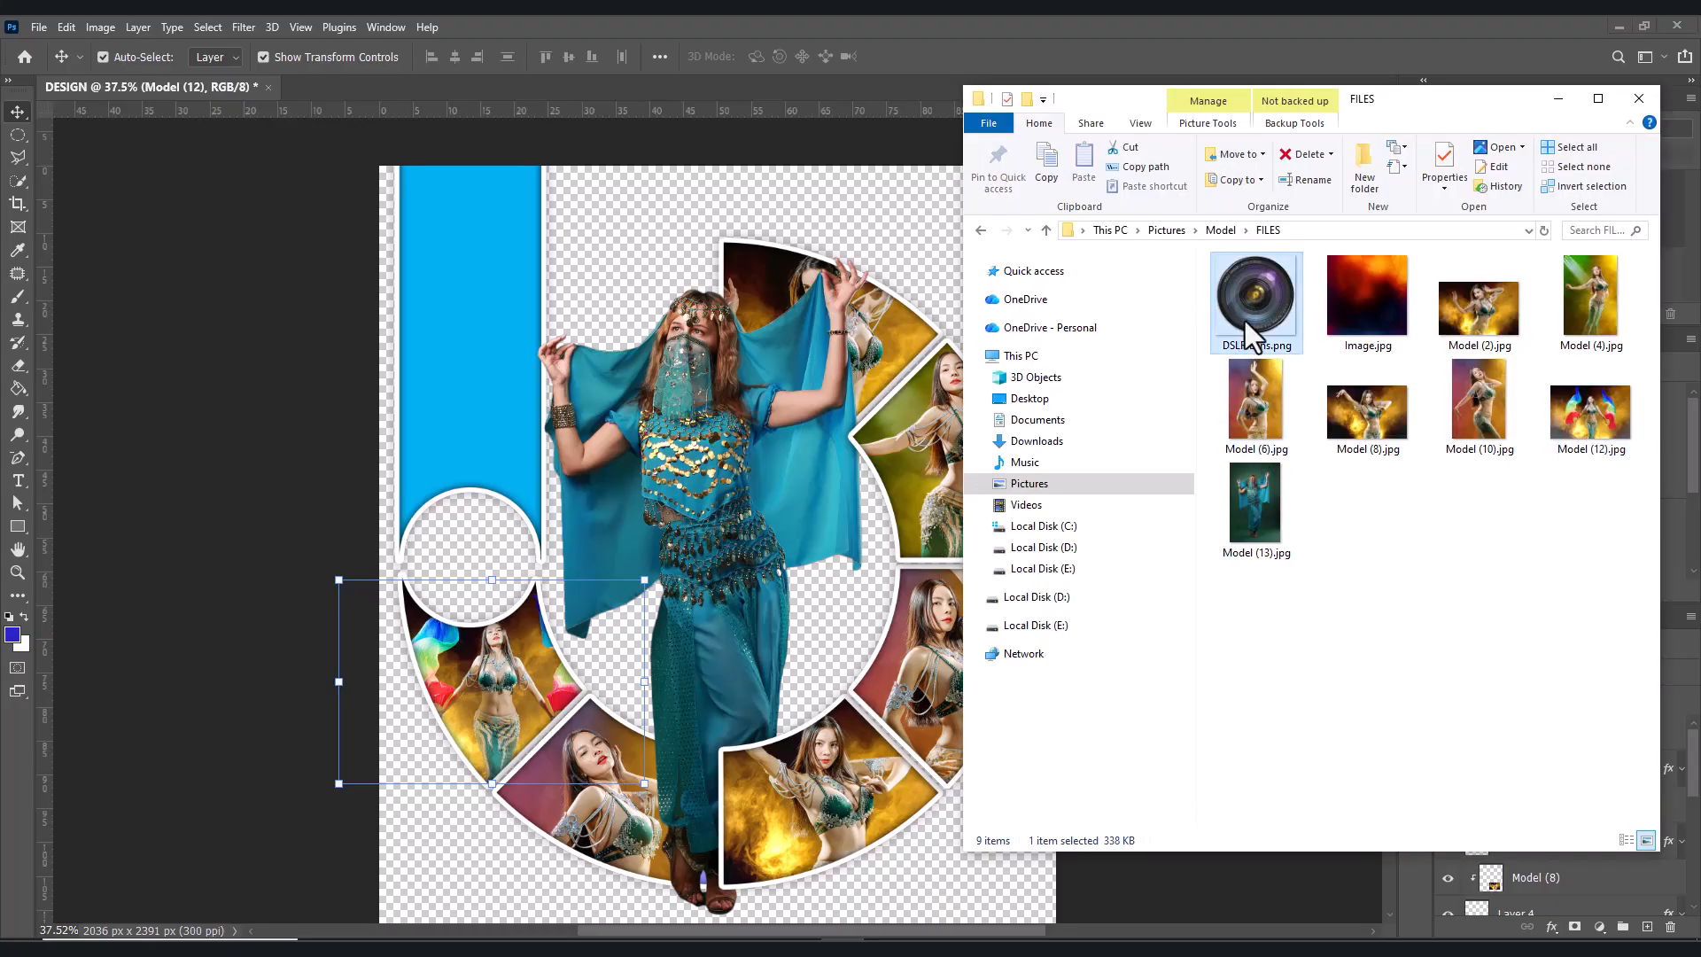
drag(1262, 310, 571, 556)
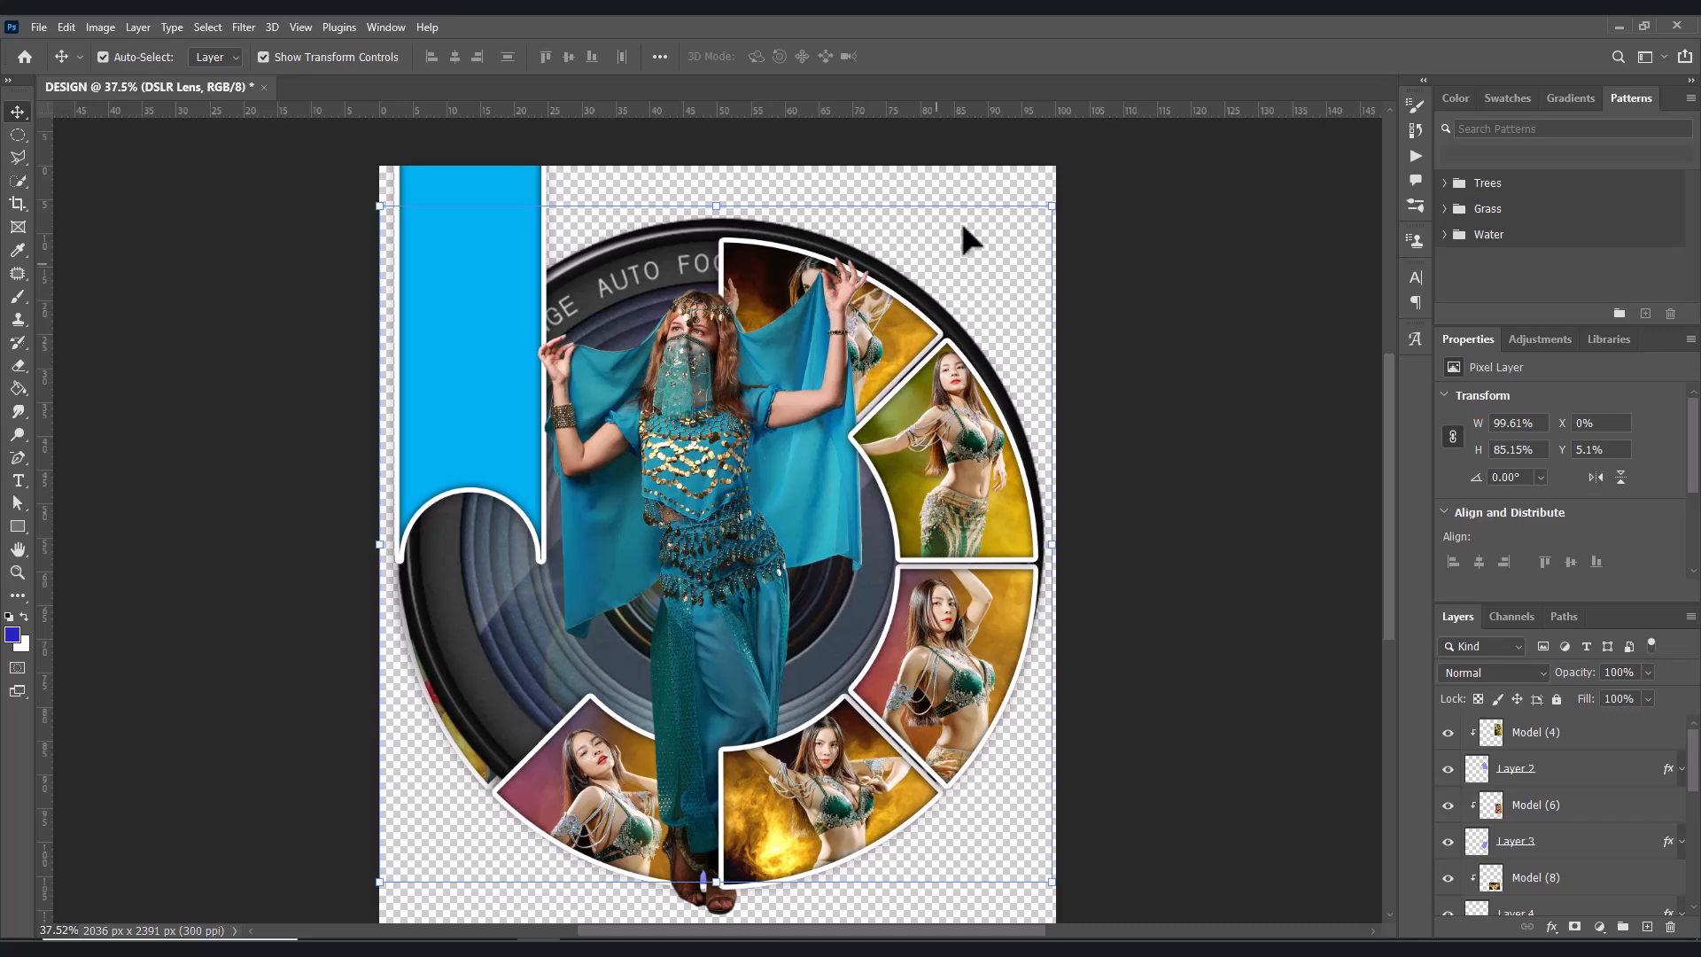
- Scale the DSLR Lens image to about 19.6% and center it in the empty circle below the blue bar
drag(1045, 211, 509, 708)
drag(476, 784, 468, 562)
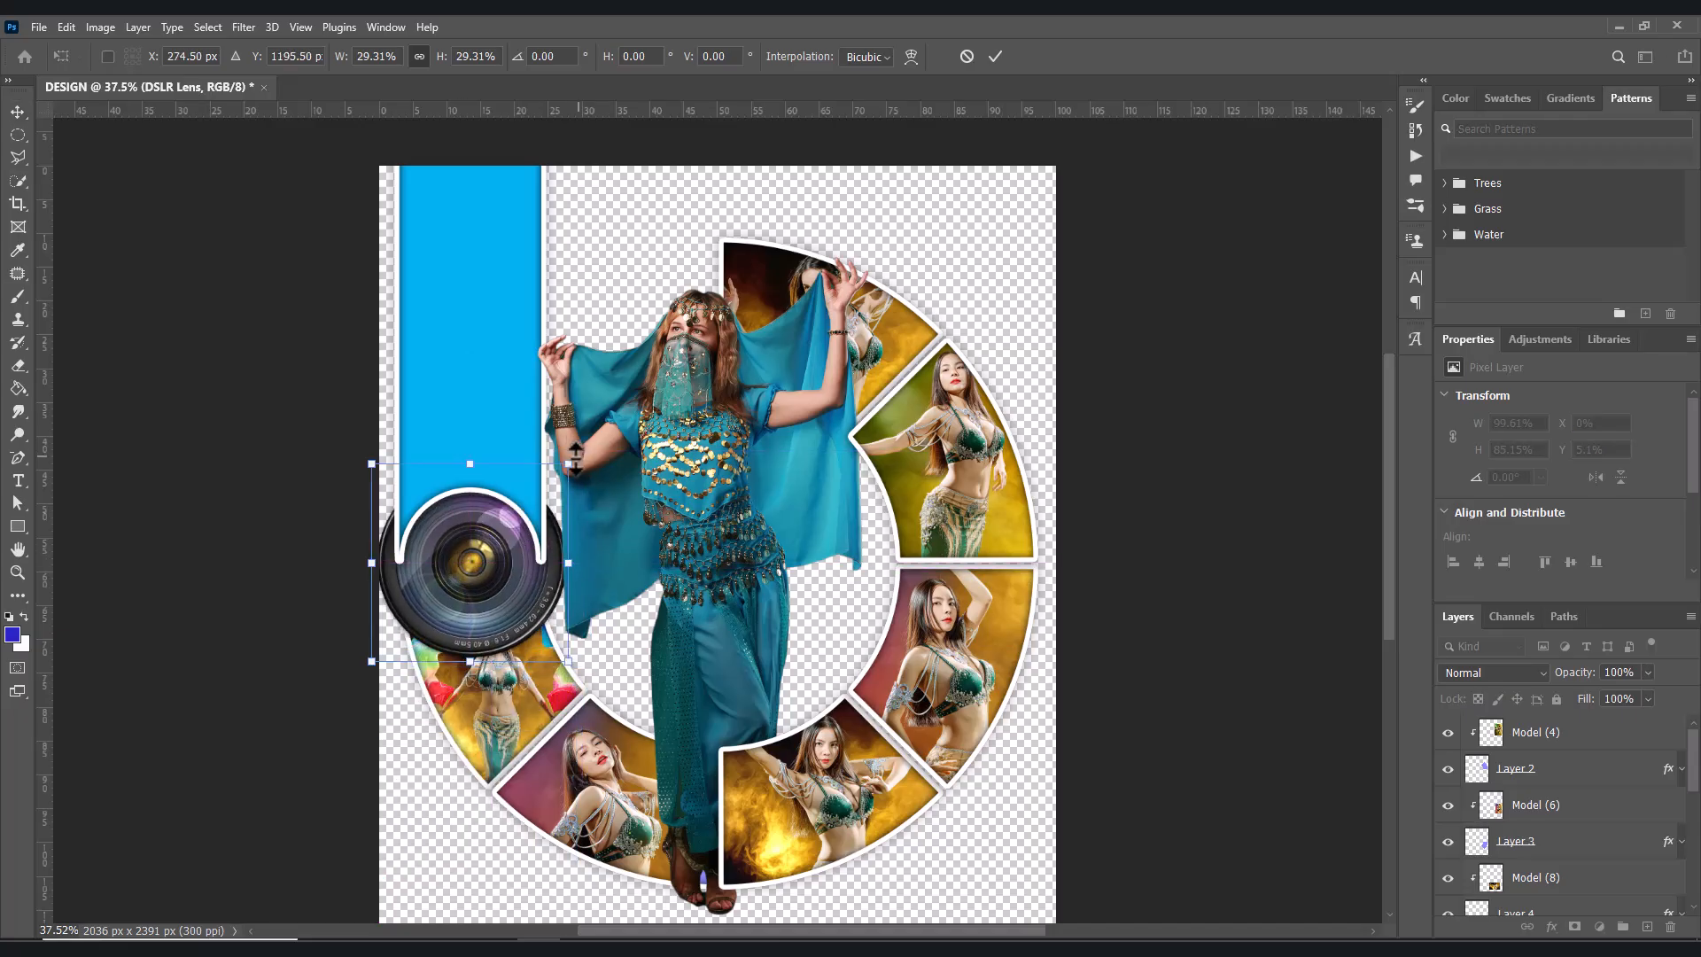
drag(574, 460, 472, 550)
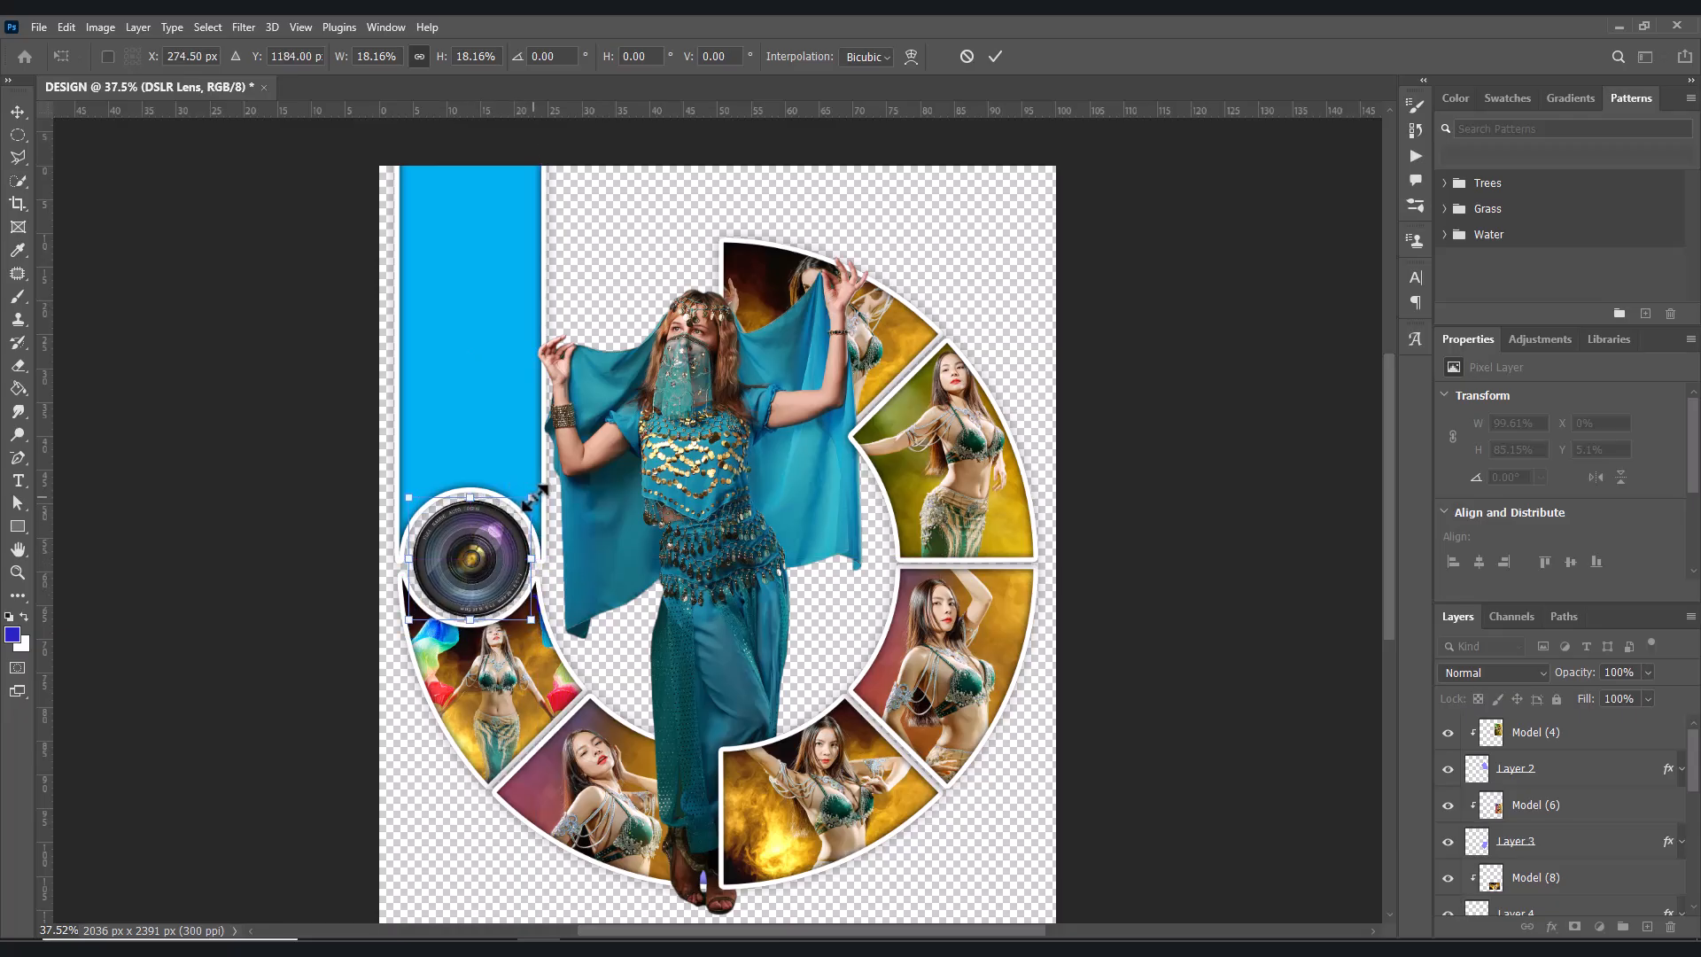
drag(538, 499, 533, 493)
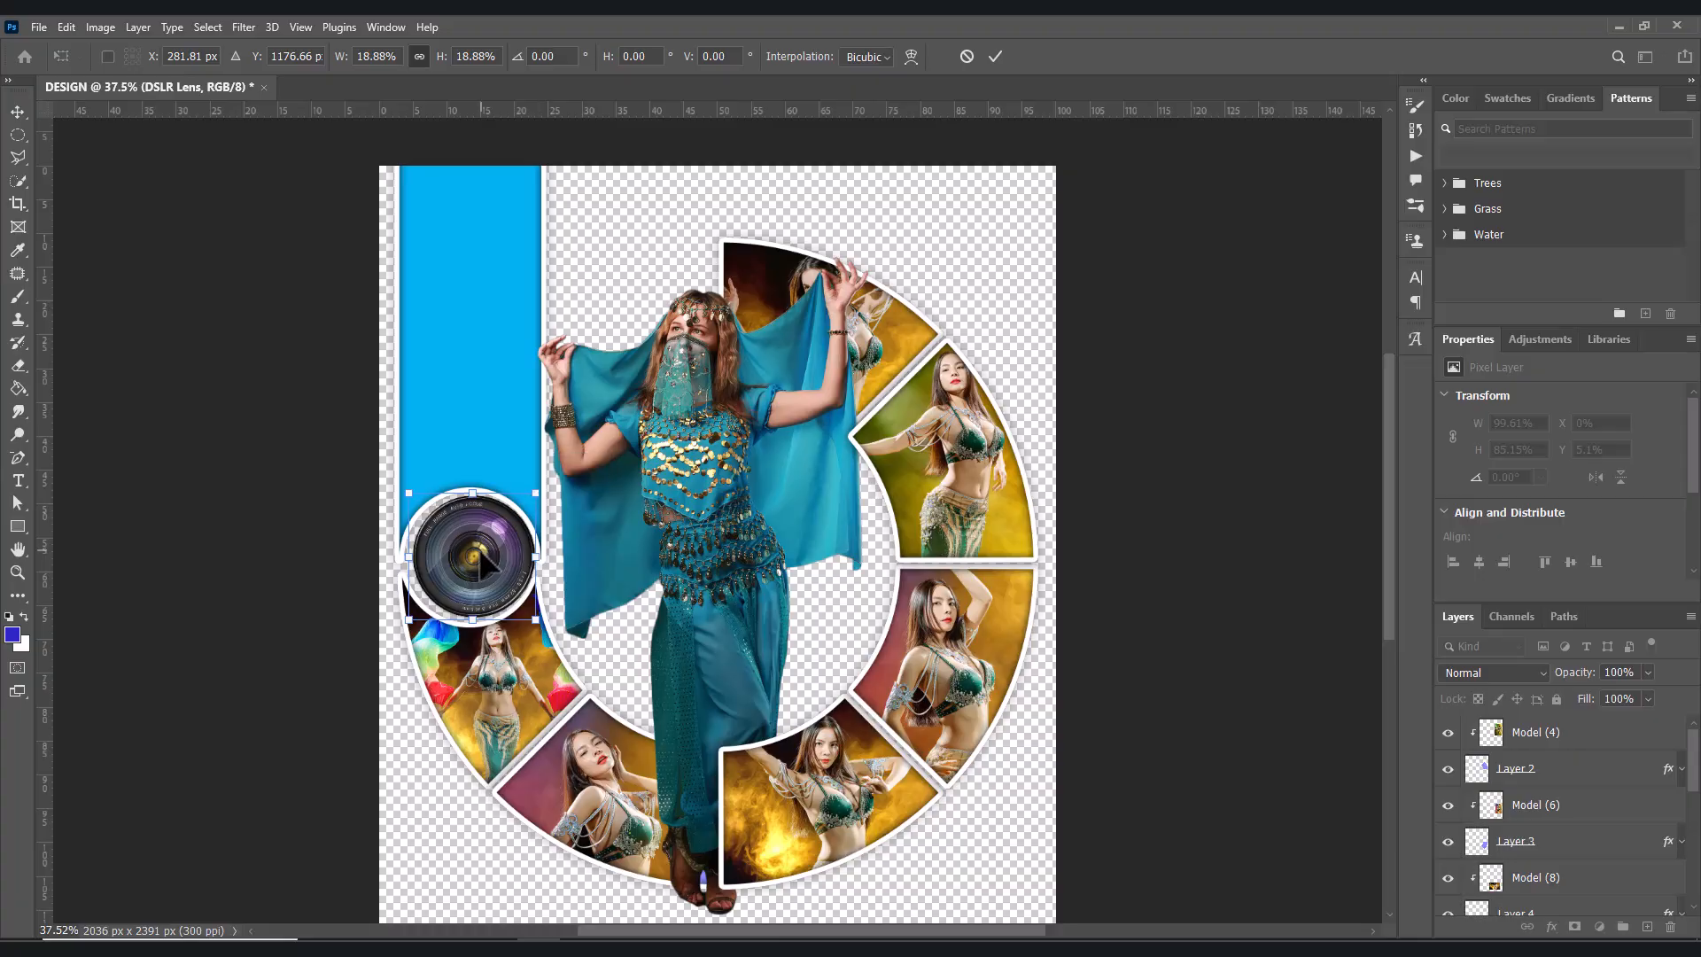
drag(476, 559, 471, 553)
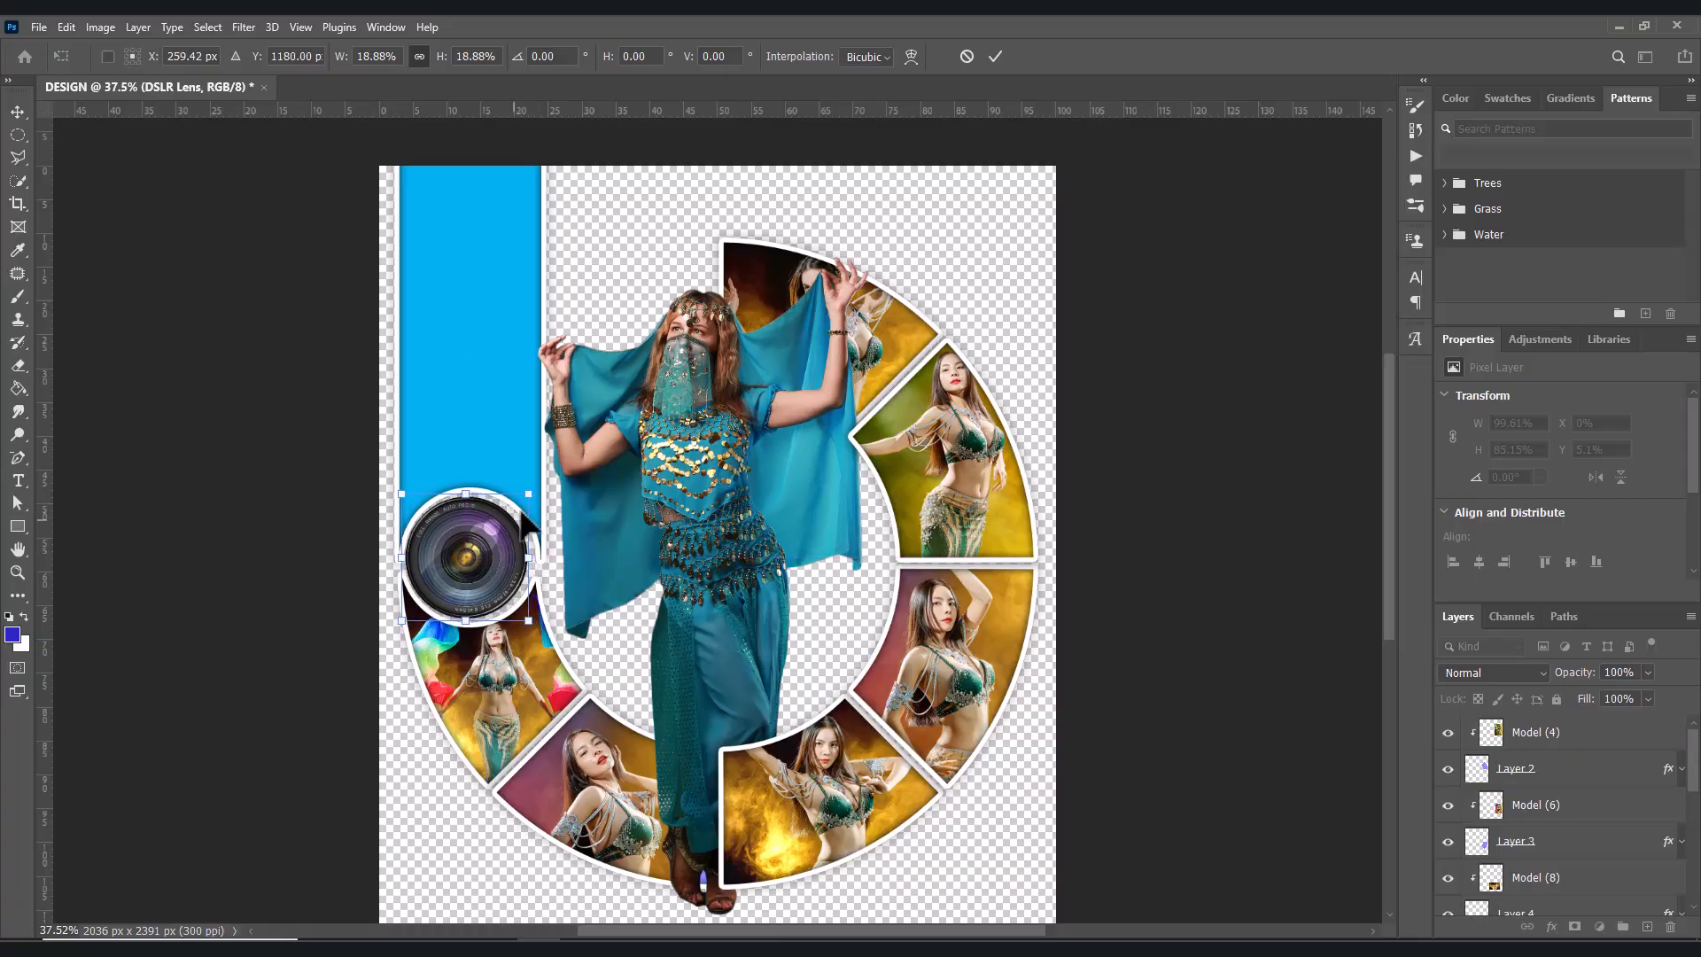
drag(530, 499, 505, 551)
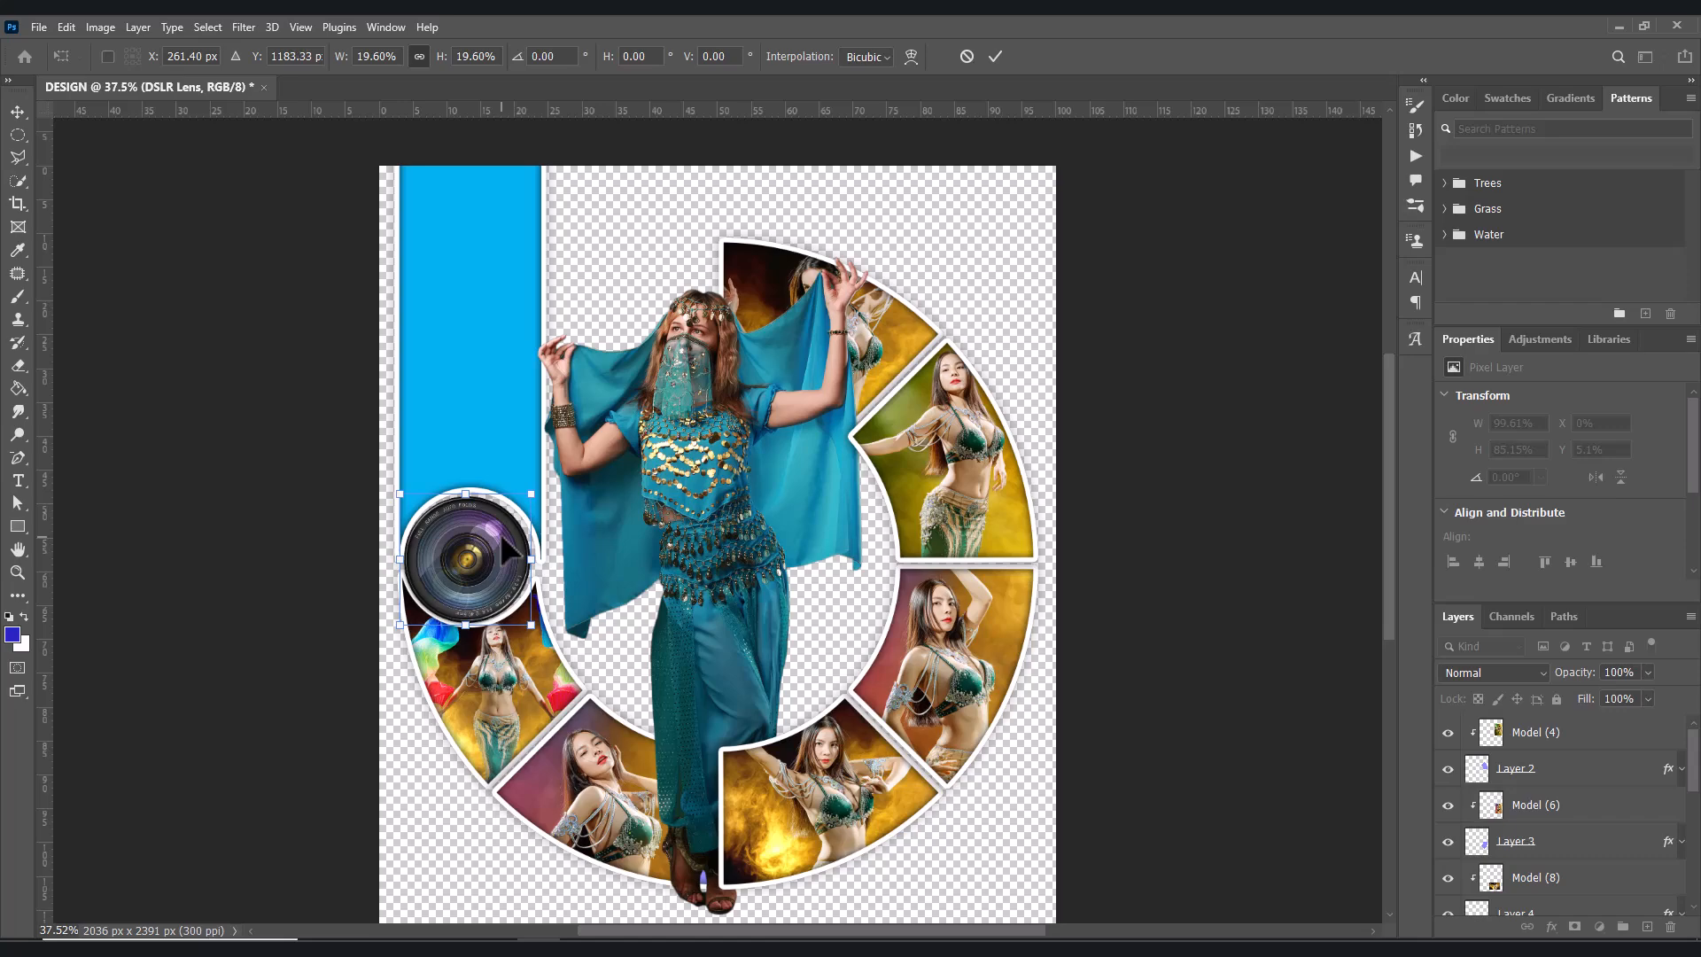
drag(503, 536, 503, 540)
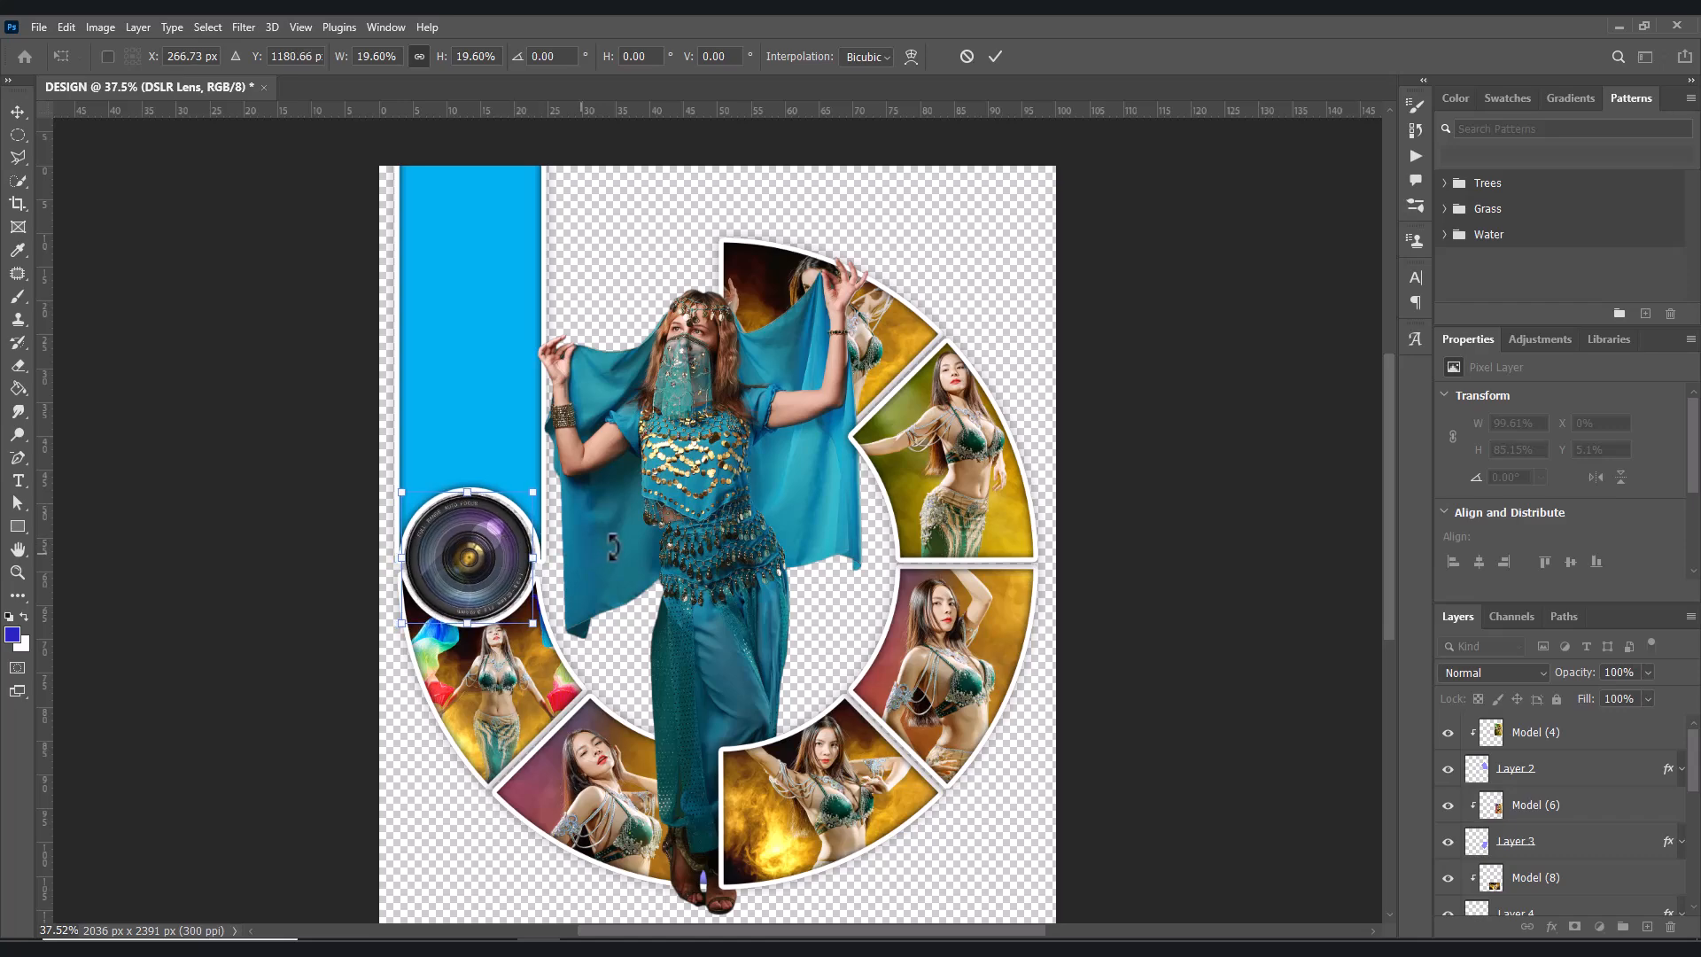
click(994, 56)
- Place the background picture Image.jpg from the FILES folder into the poster
scroll(1086, 638, down, 2)
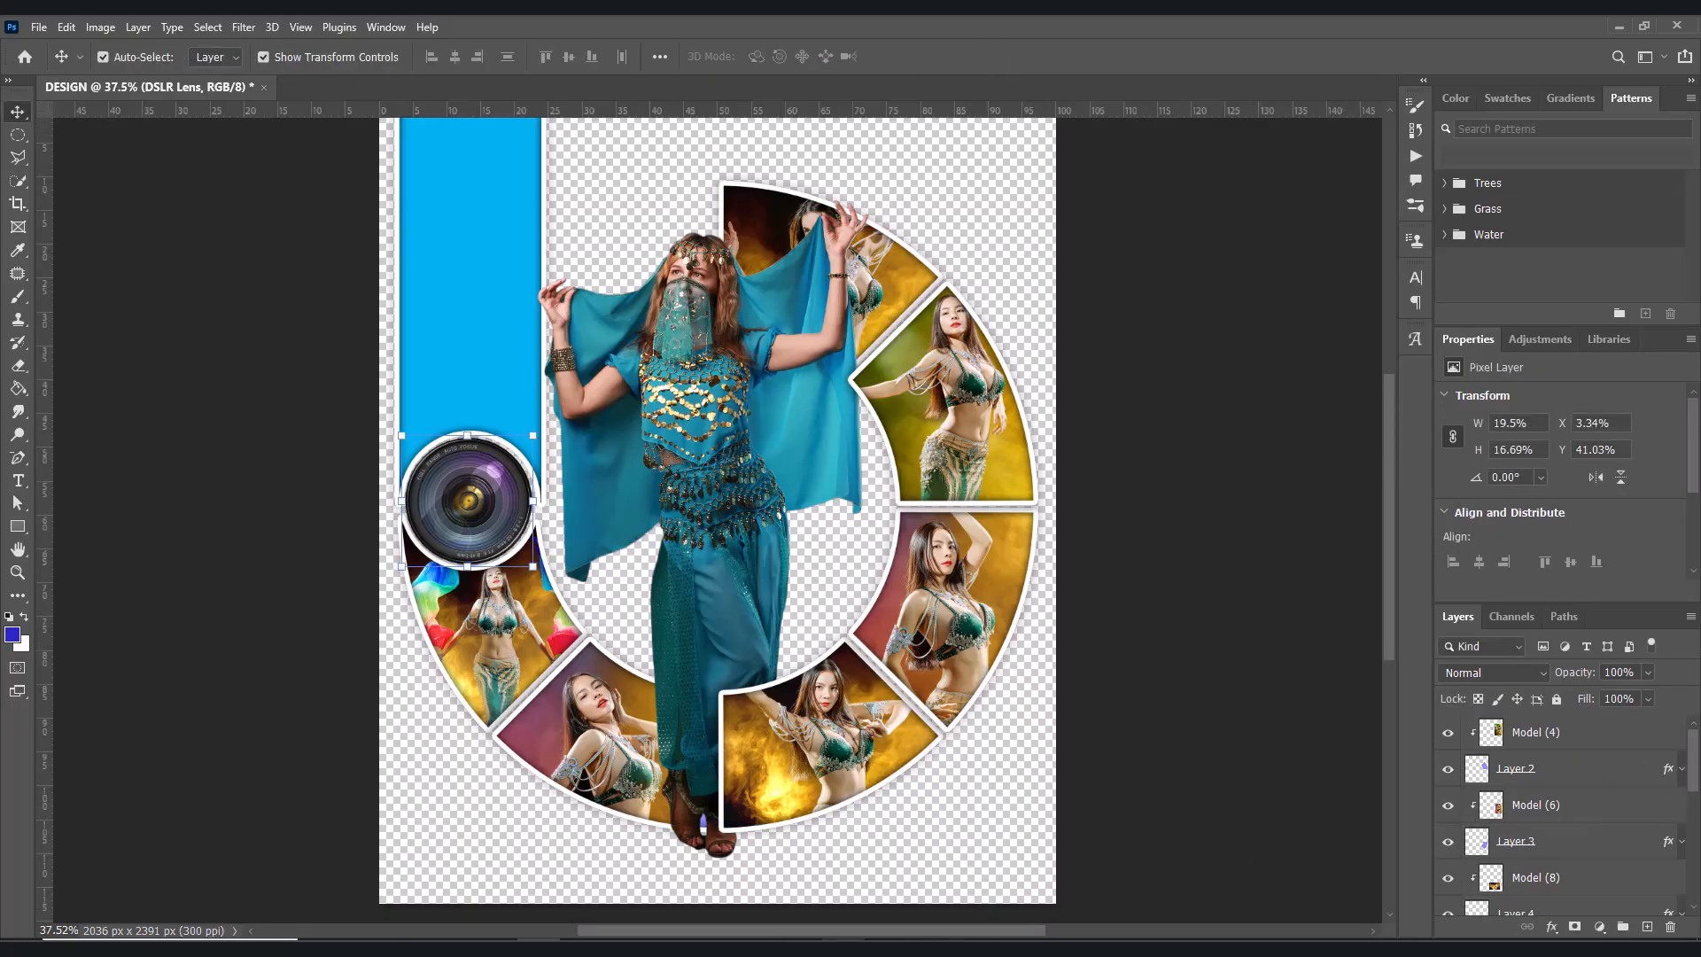
key(alt+Tab)
click(1387, 281)
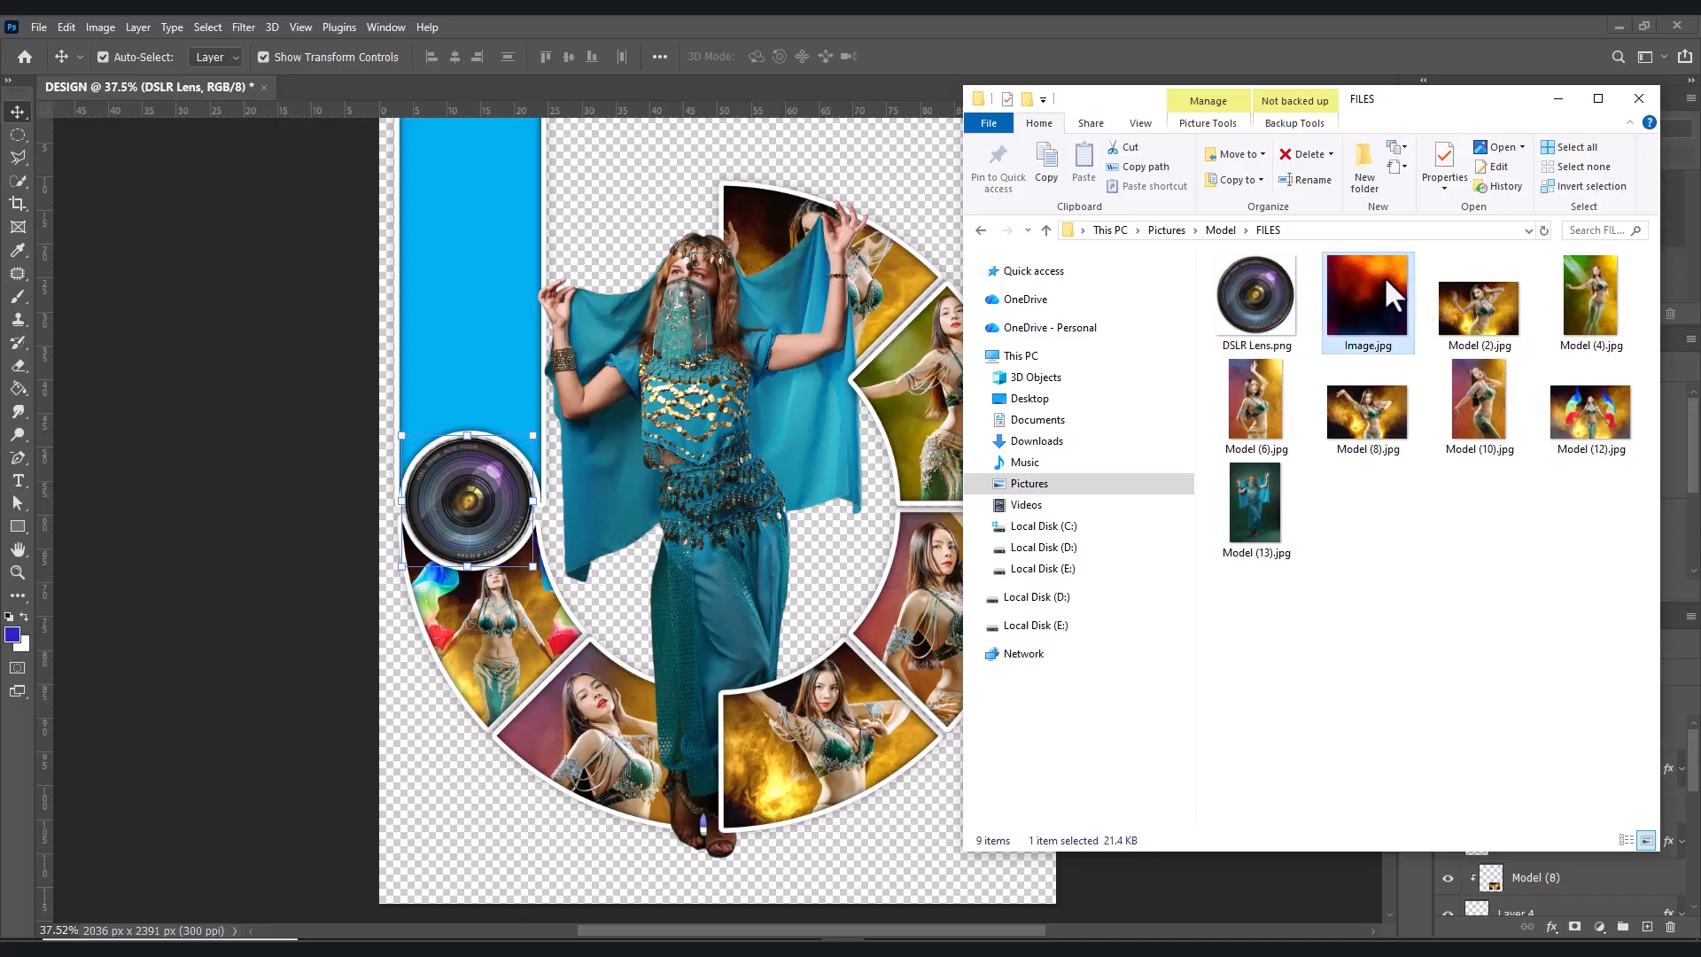
drag(1377, 295, 664, 280)
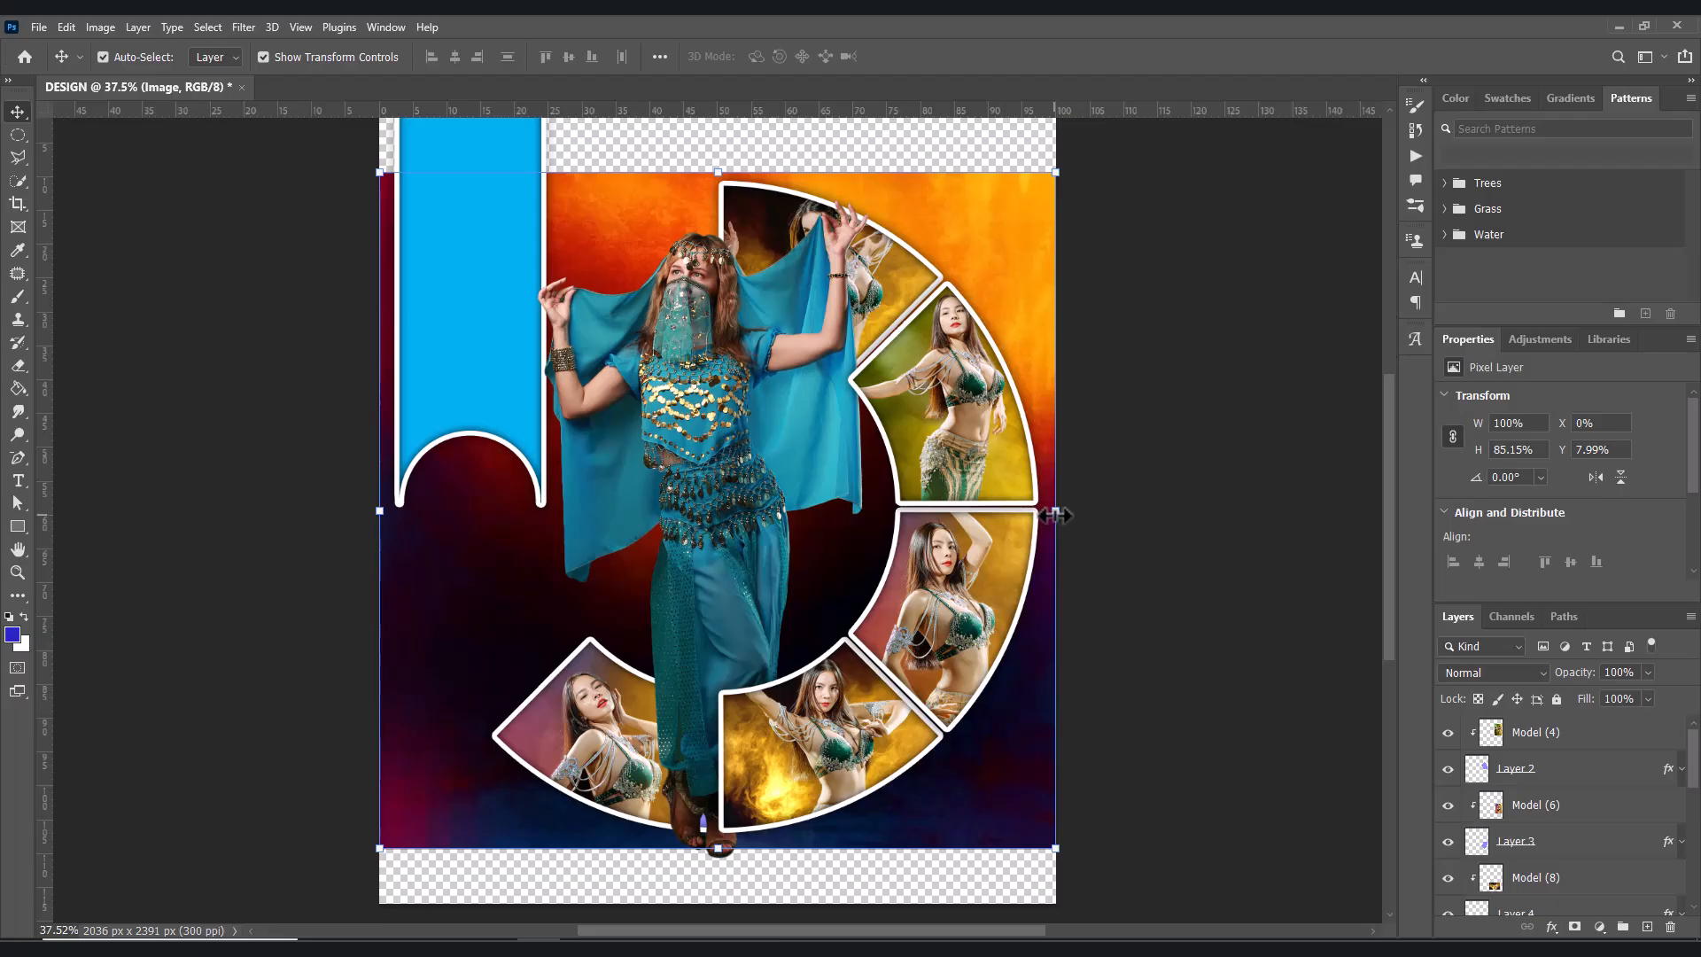
- Enlarge the Image background to about 122.77% to cover the whole canvas and move its layer to the bottom, below Layer 6
drag(1056, 515, 1133, 517)
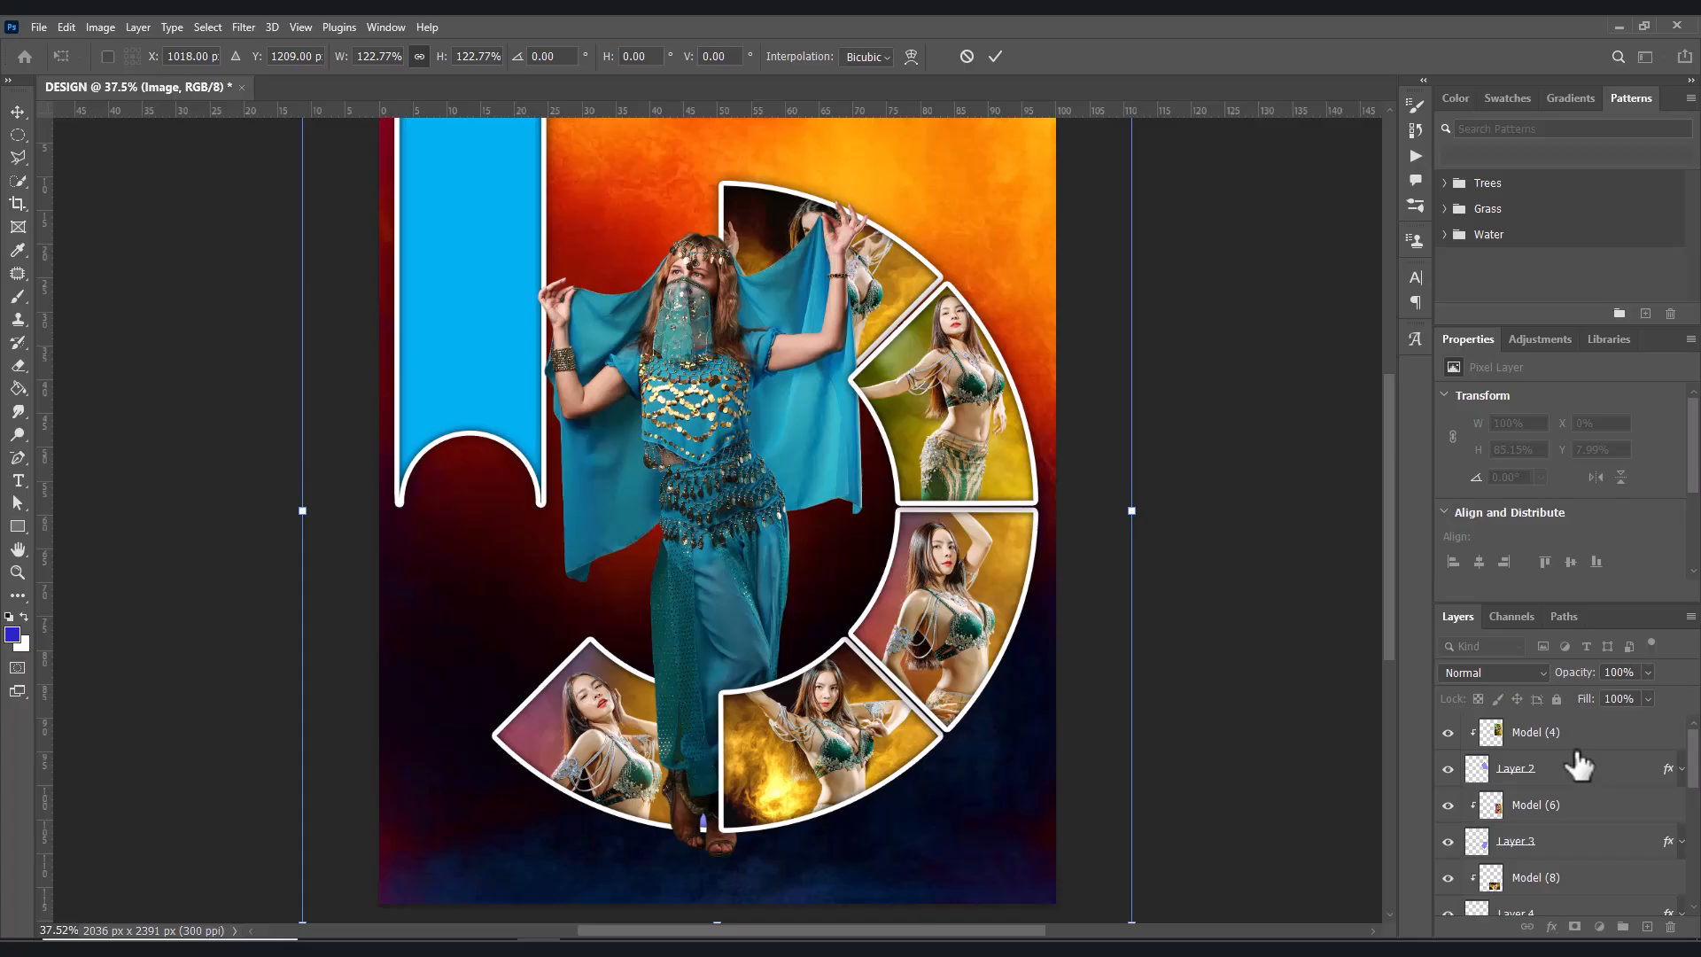
scroll(1578, 764, down, 5)
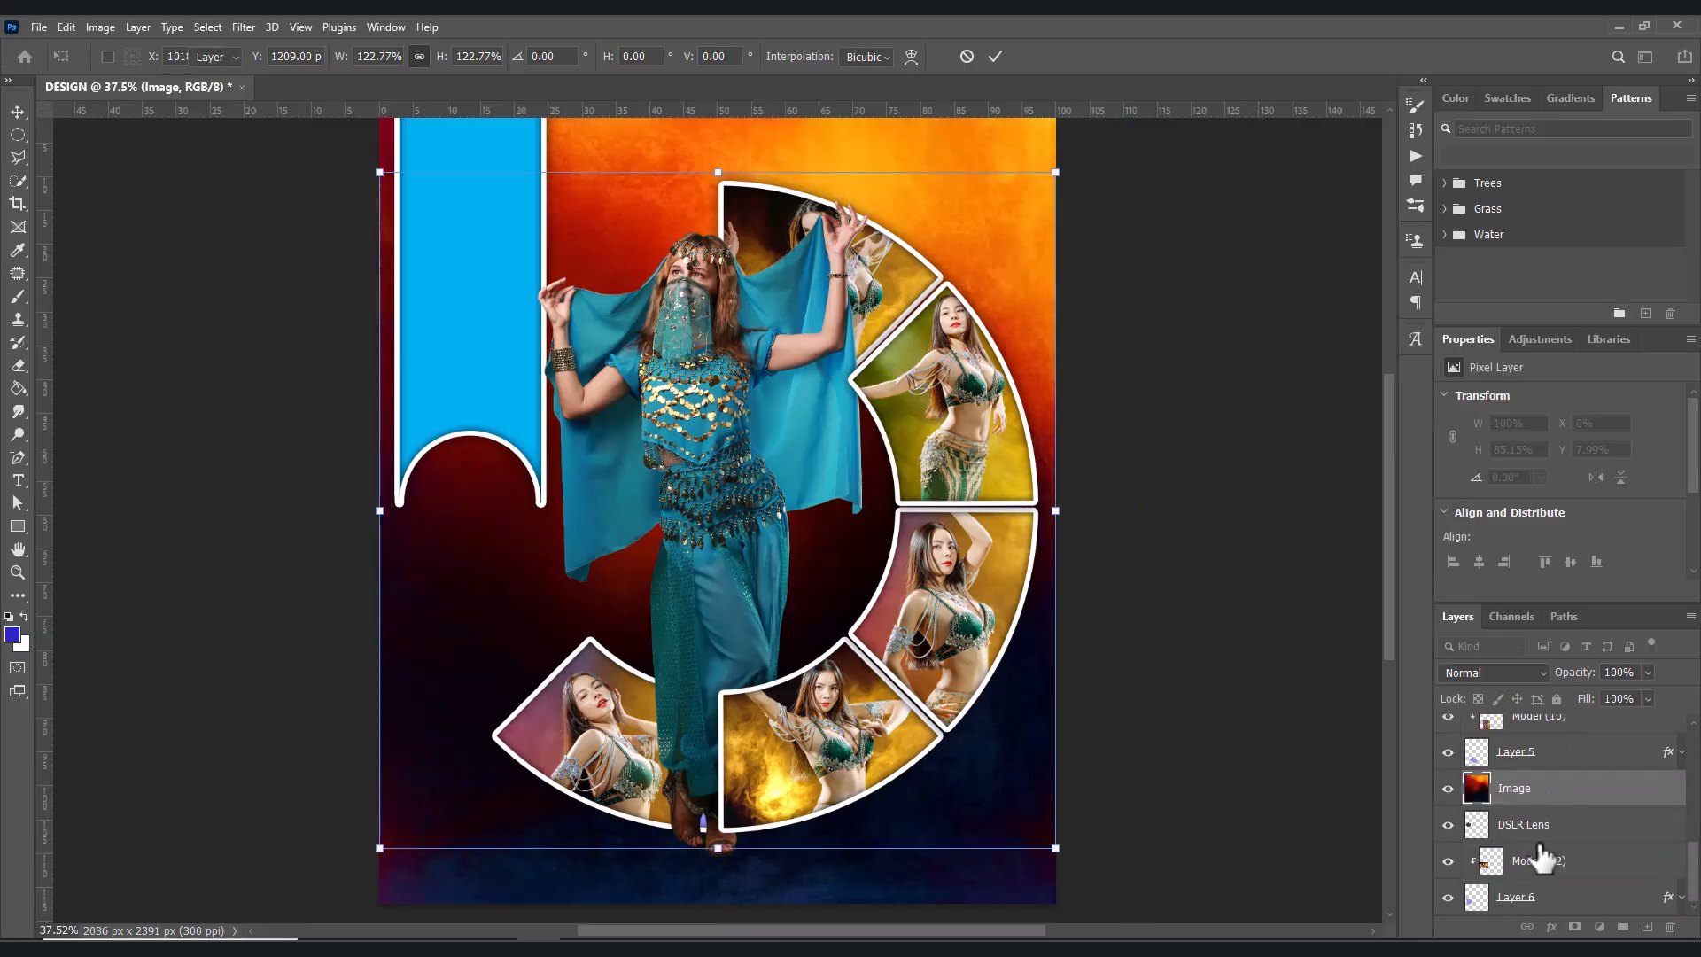
mouse_move(1541, 857)
mouse_down()
mouse_move(1536, 916)
mouse_move(1515, 900)
mouse_move(1531, 807)
mouse_move(1519, 911)
mouse_move(1510, 898)
mouse_move(1533, 873)
mouse_move(1525, 925)
mouse_move(1530, 841)
mouse_move(1532, 861)
mouse_up()
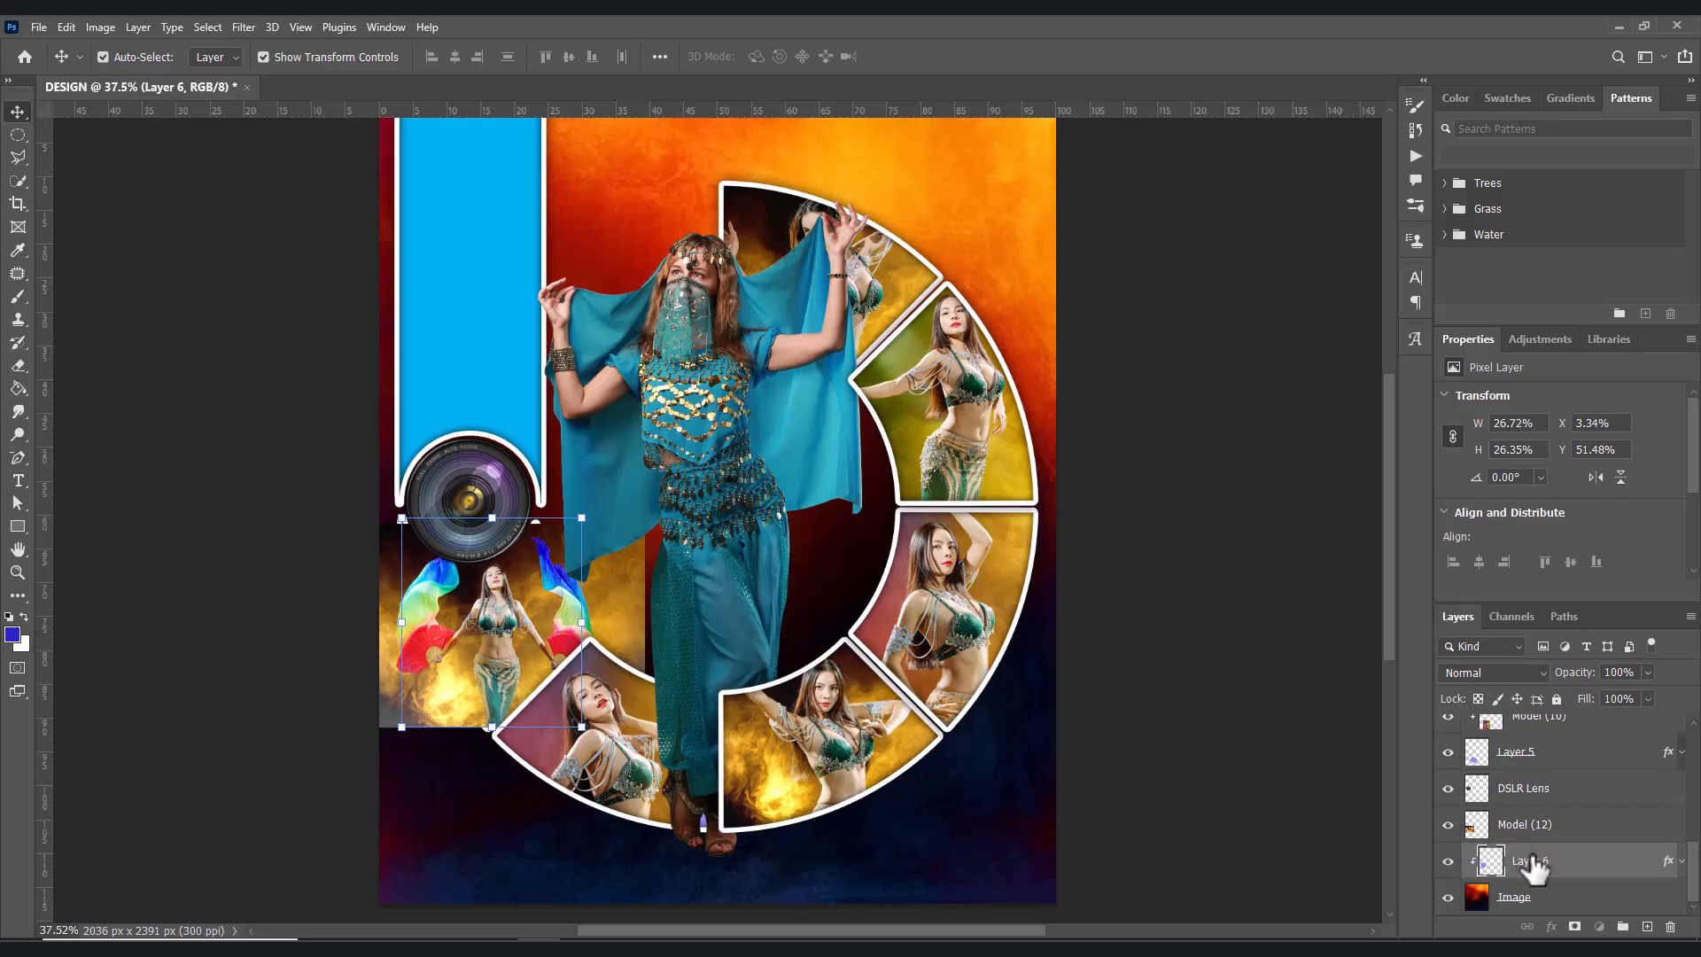
- Release Layer 6 from its clipping mask on the Image layer and clip the Model (12) photo to Layer 6 again
right_click(1532, 863)
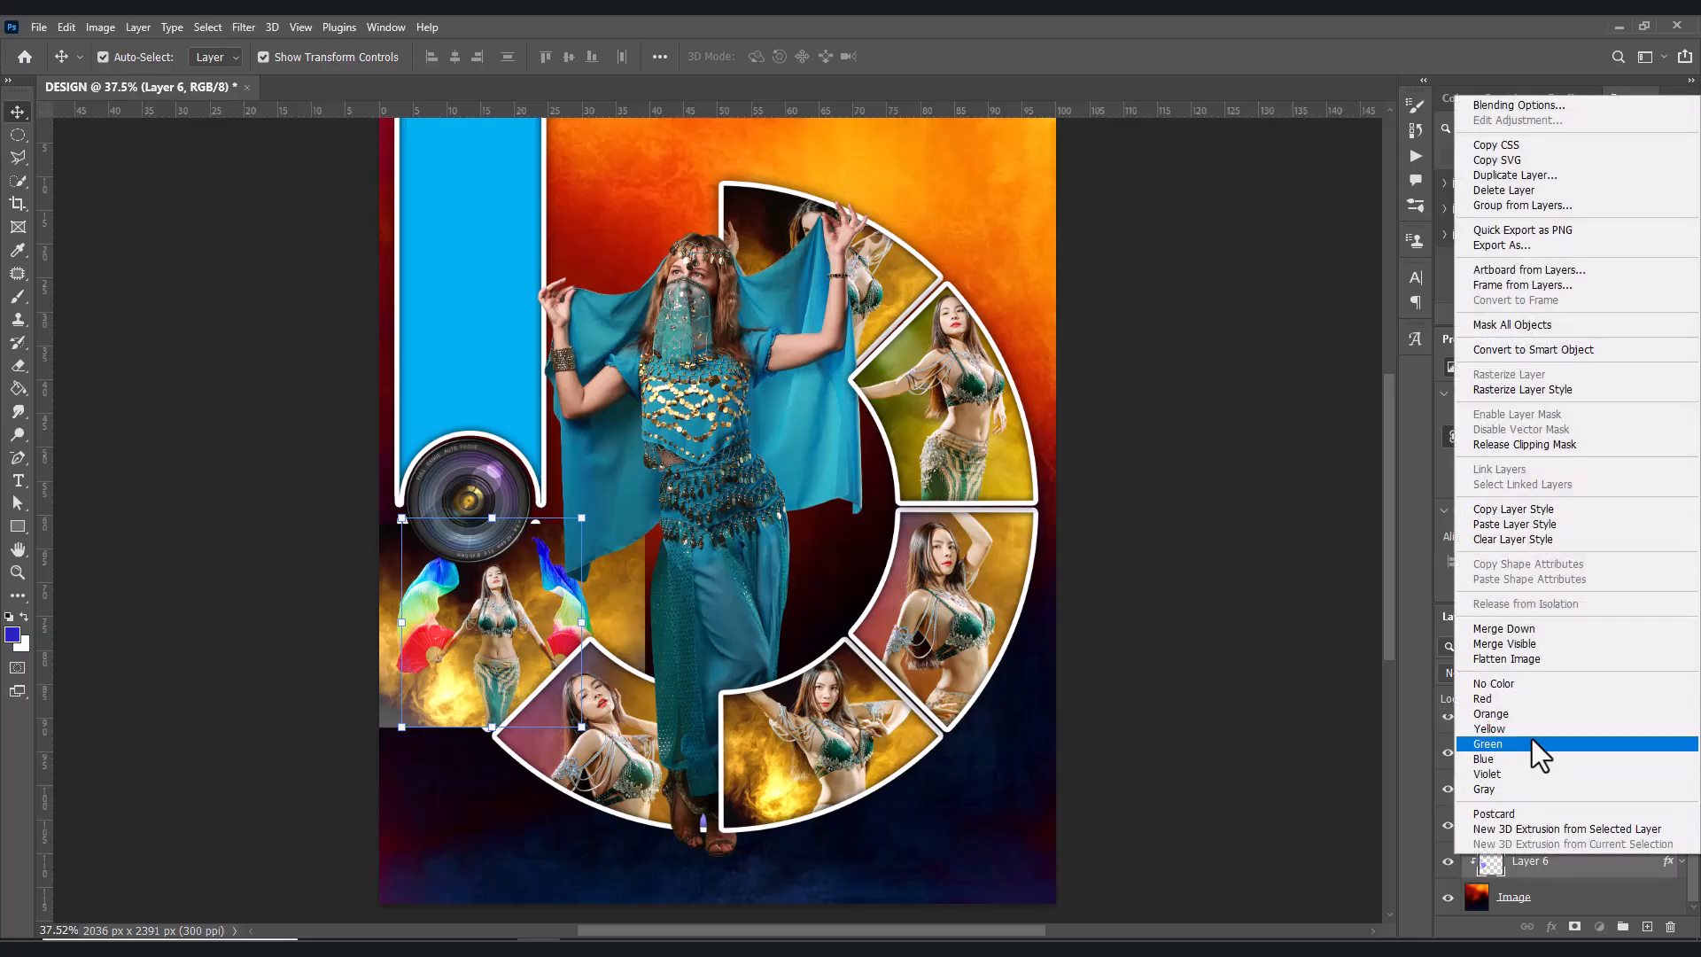
click(1525, 444)
right_click(1531, 828)
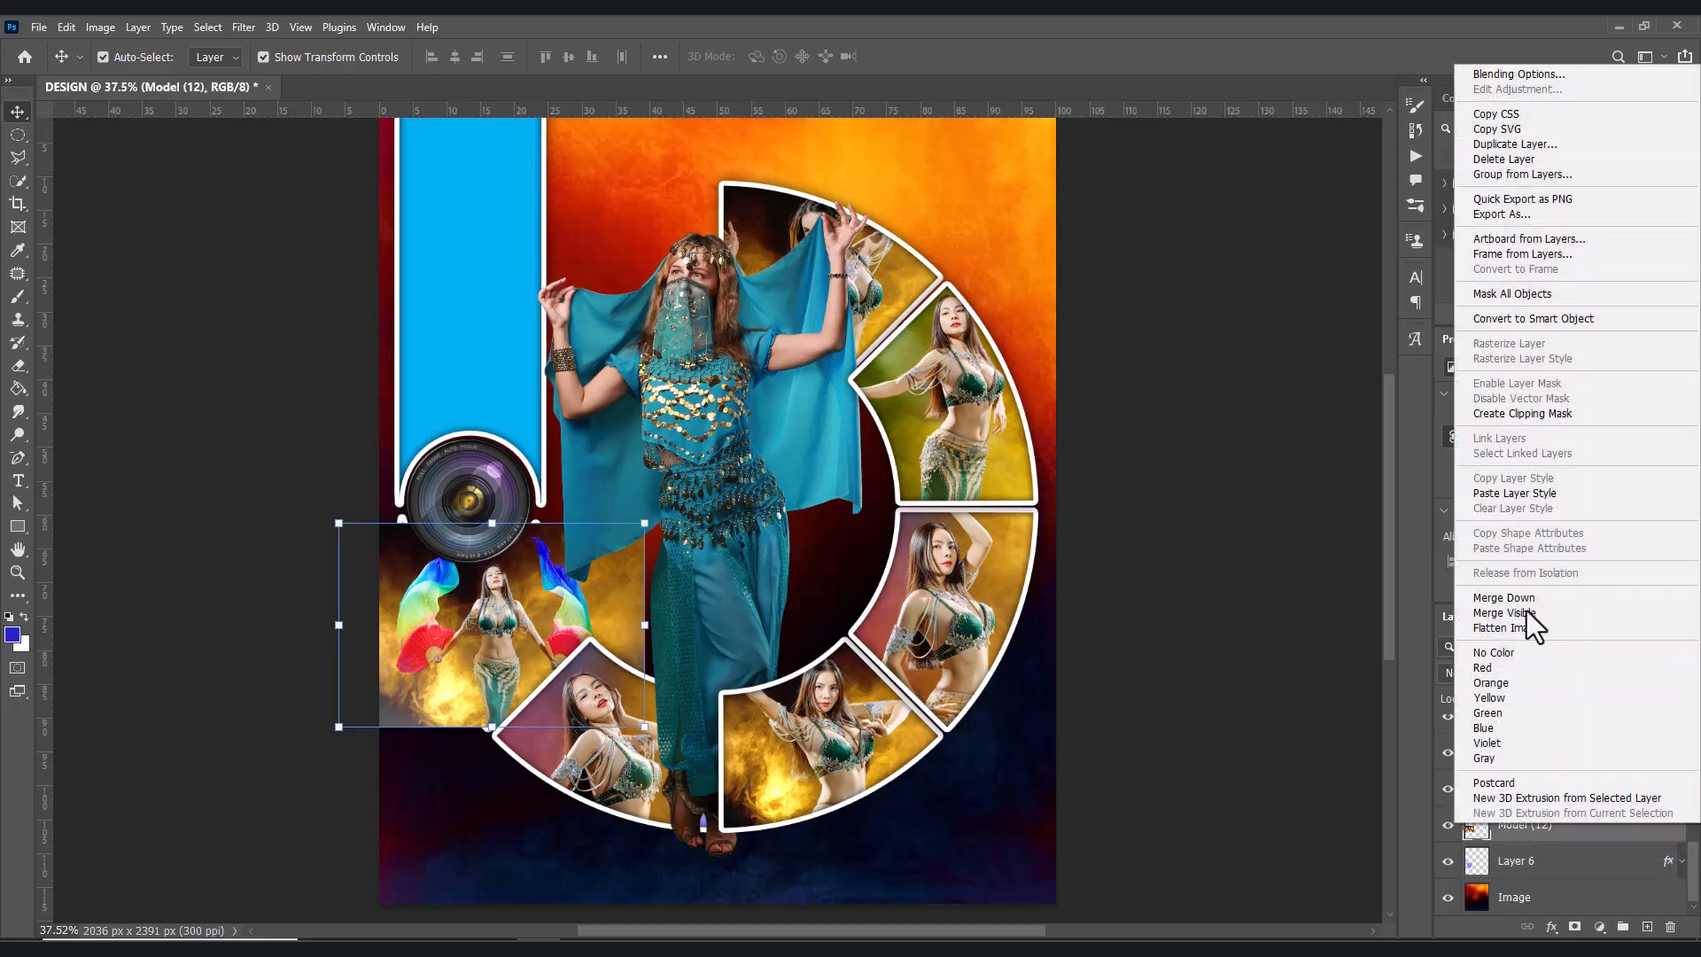
click(1523, 415)
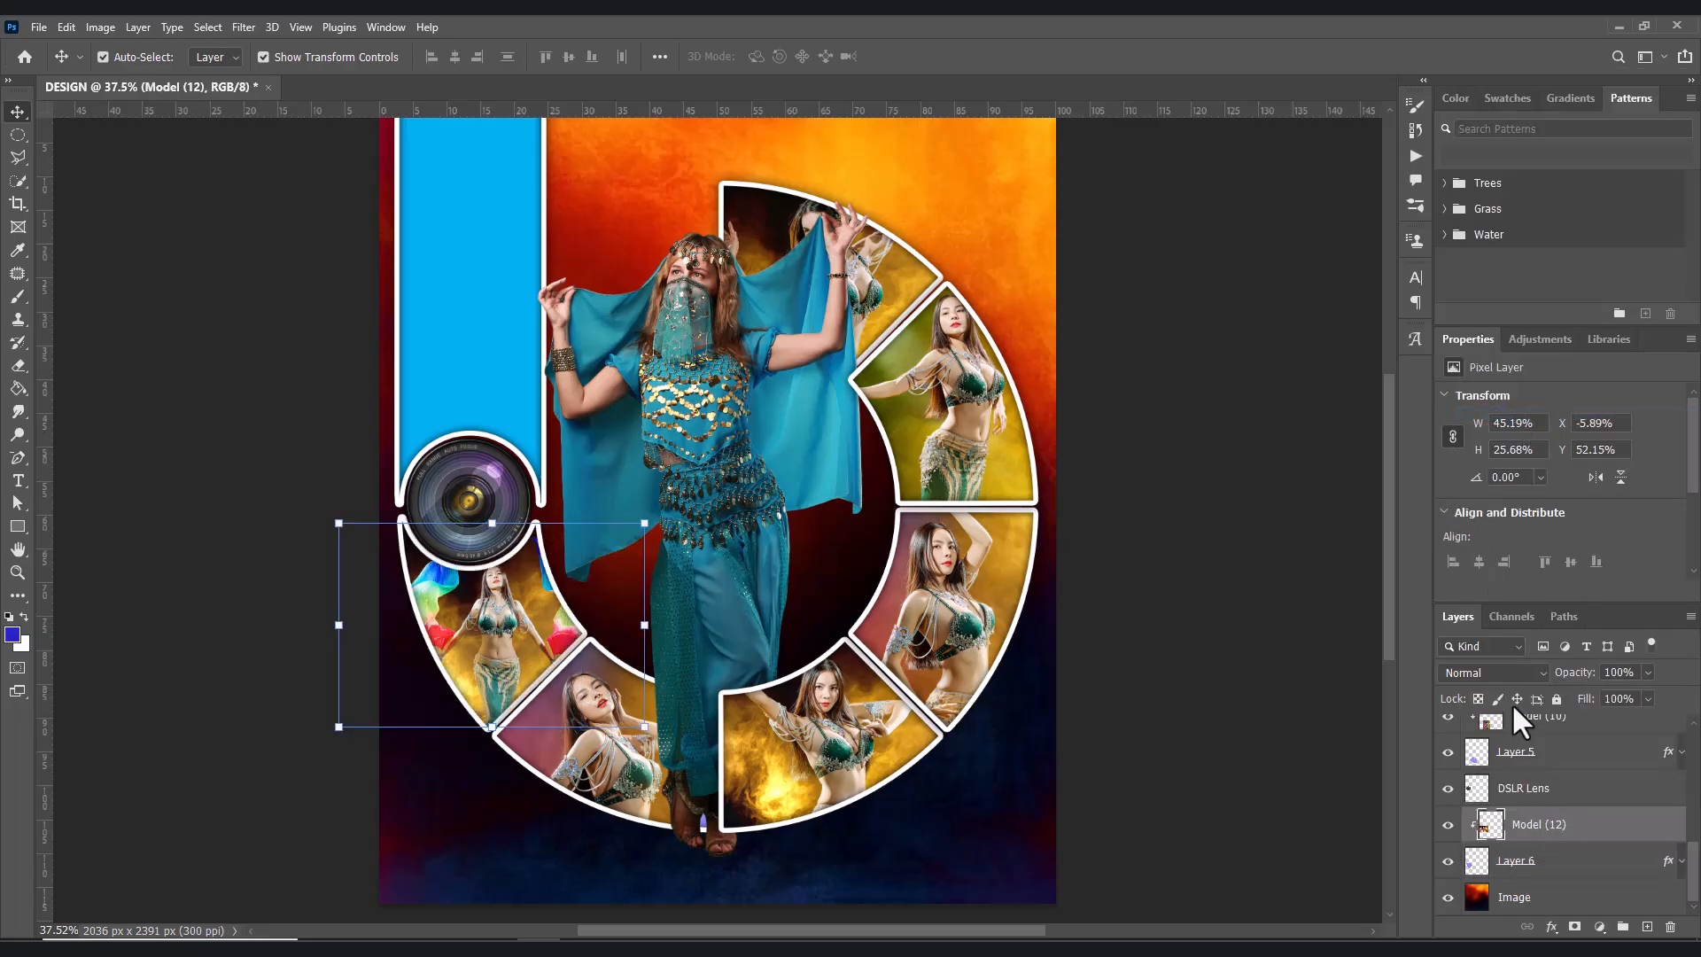
click(1527, 902)
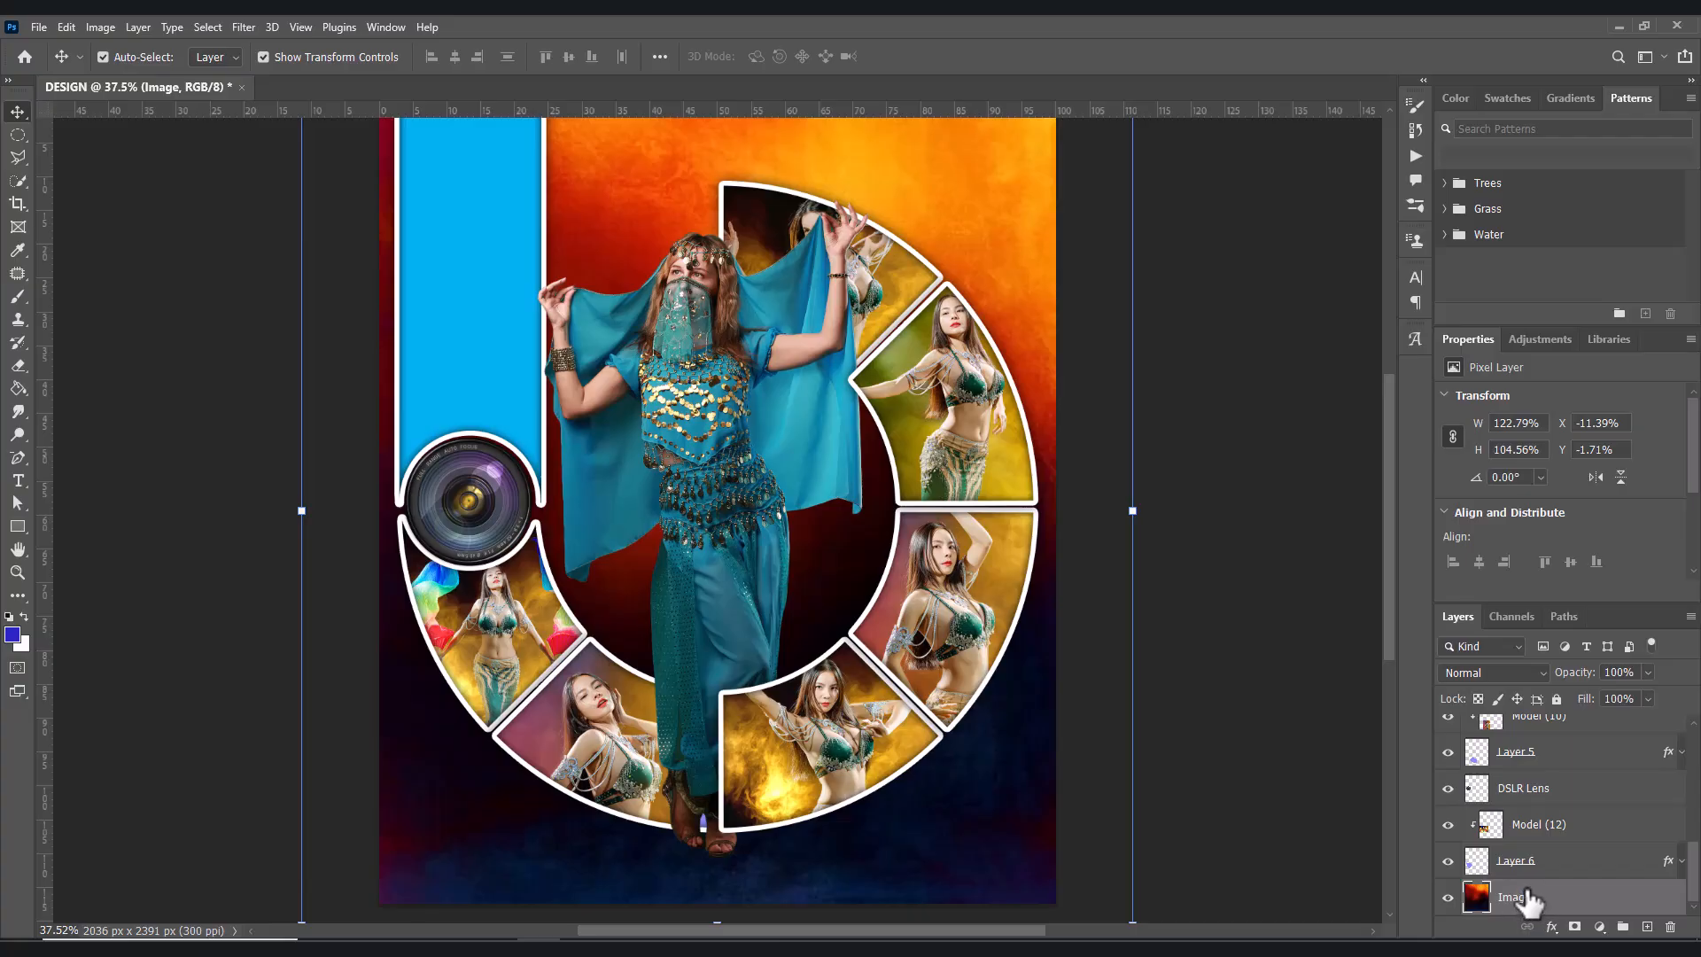
click(1240, 471)
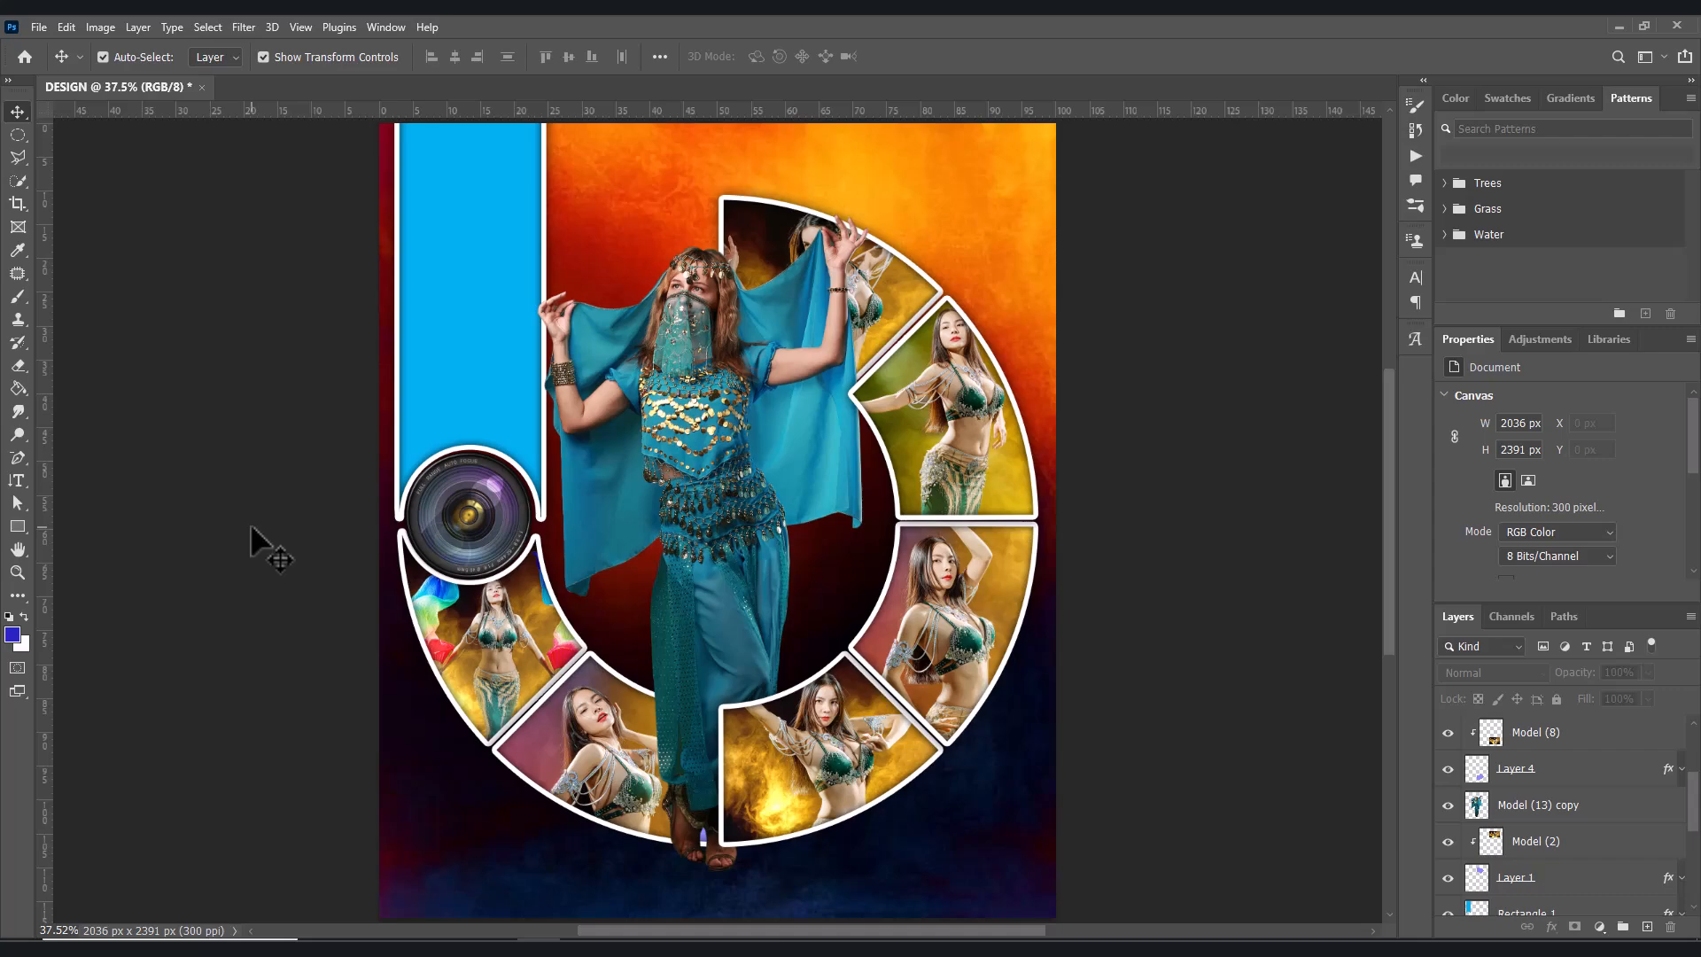
- Add the vertical white text STYLE to the blue bar and move it up near the bar's upper end
click(23, 476)
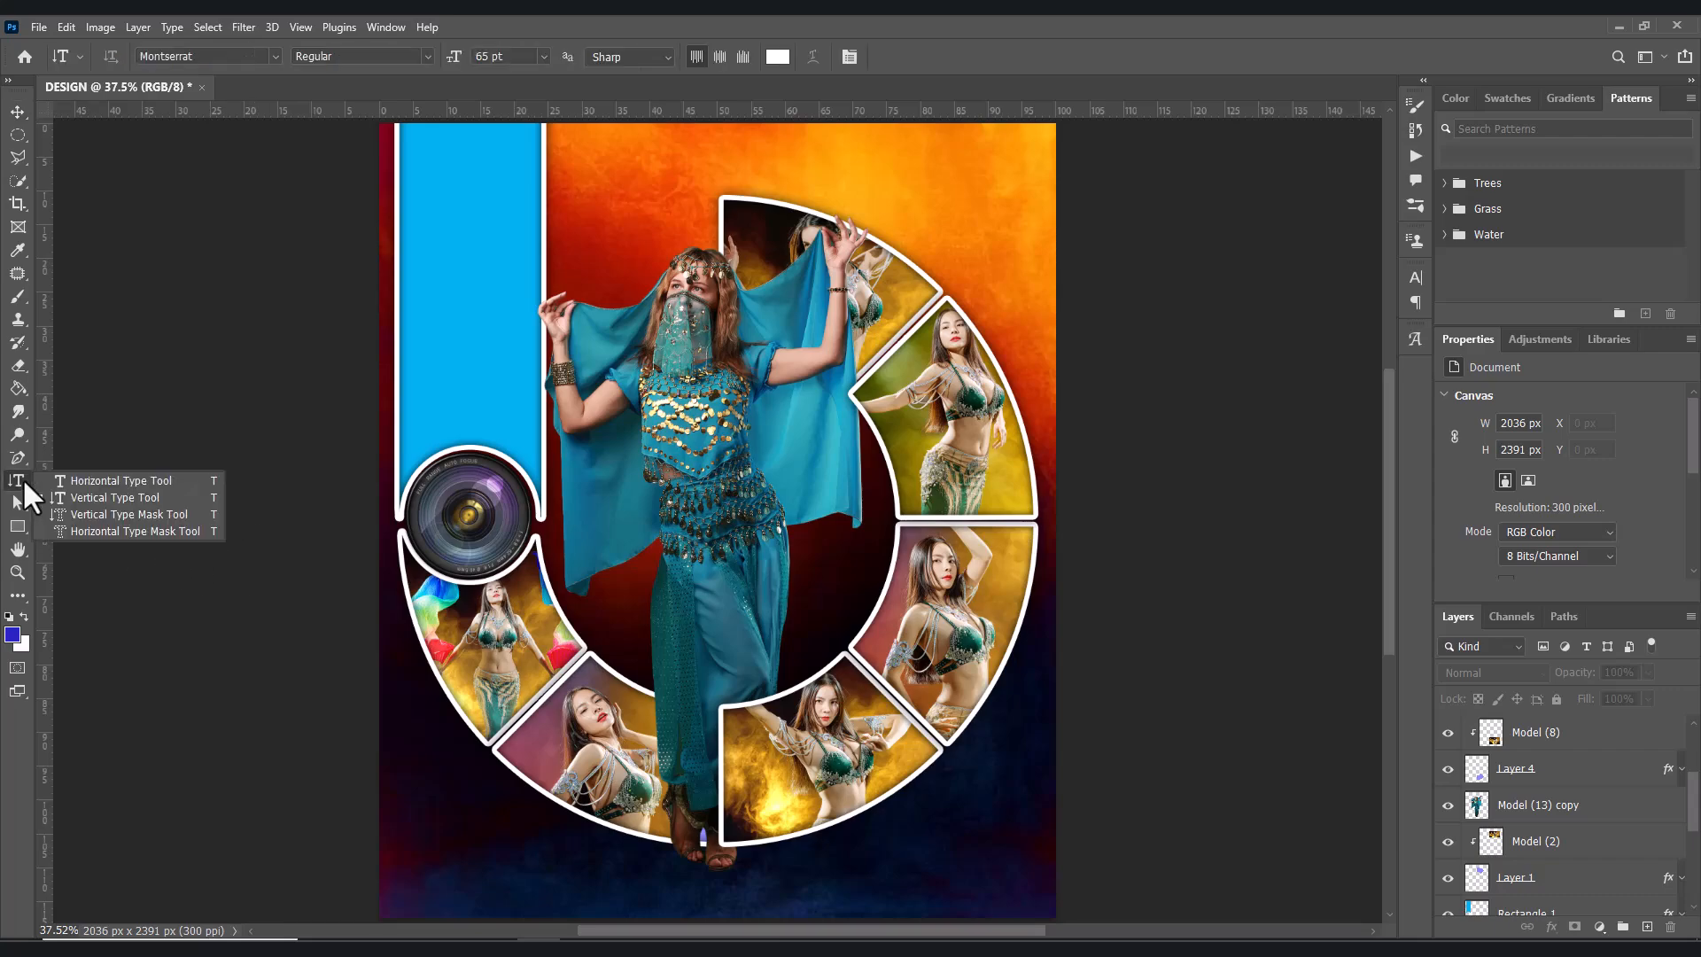
click(89, 497)
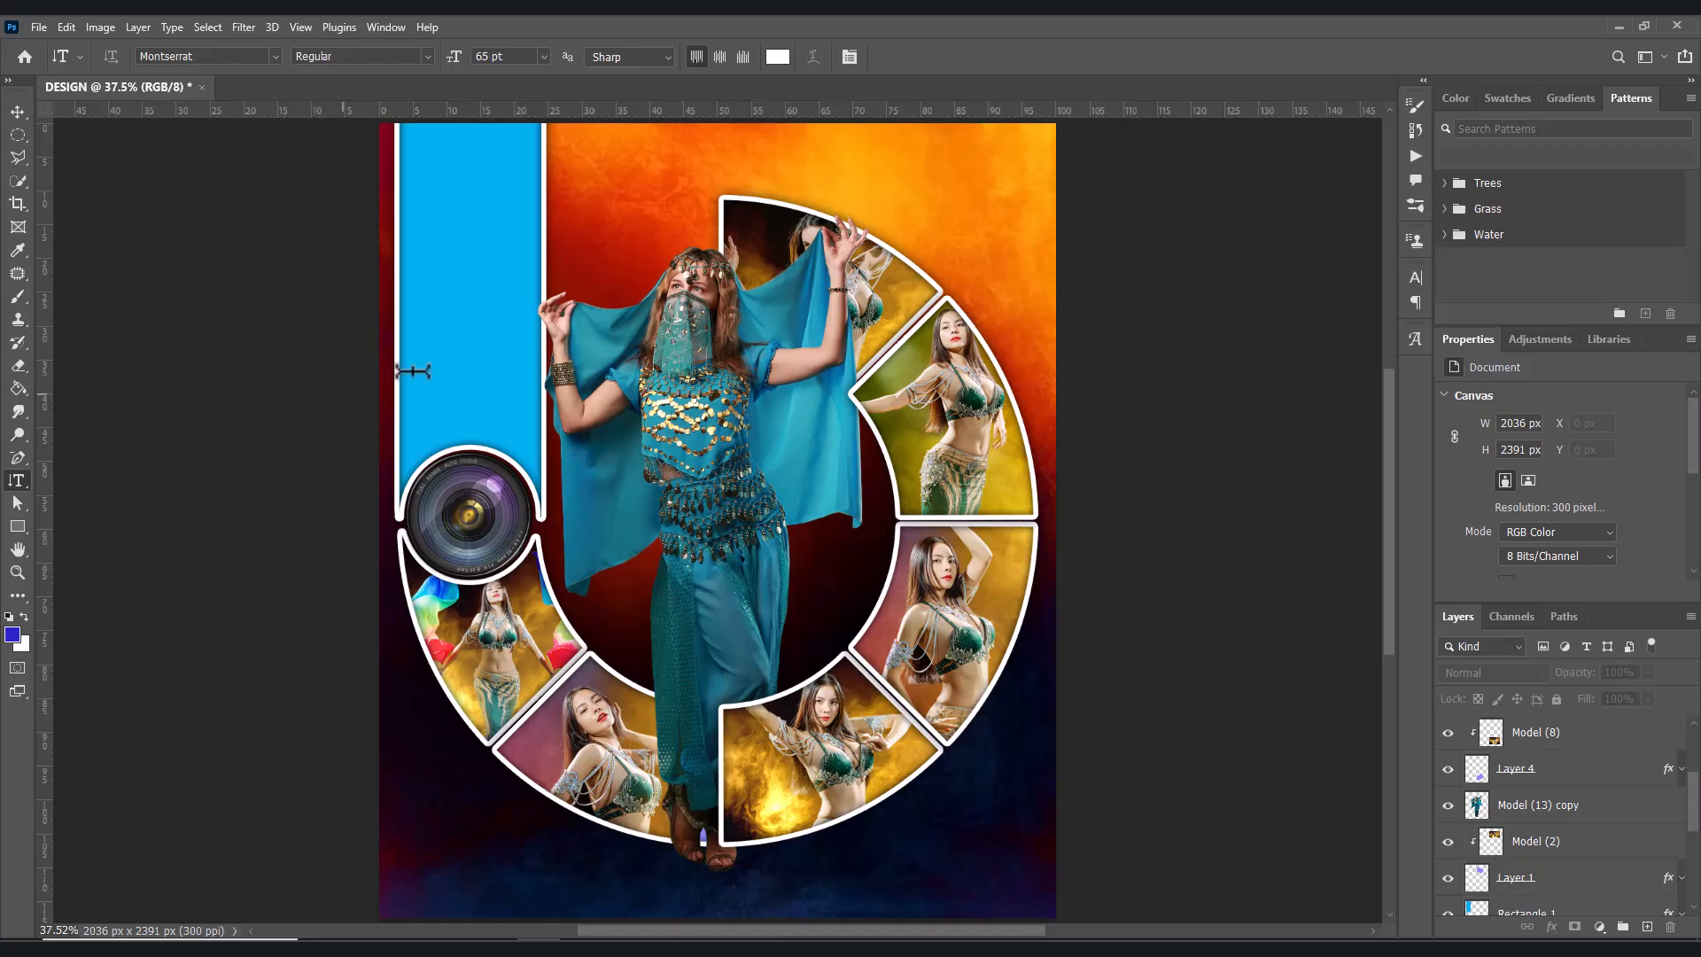
click(471, 207)
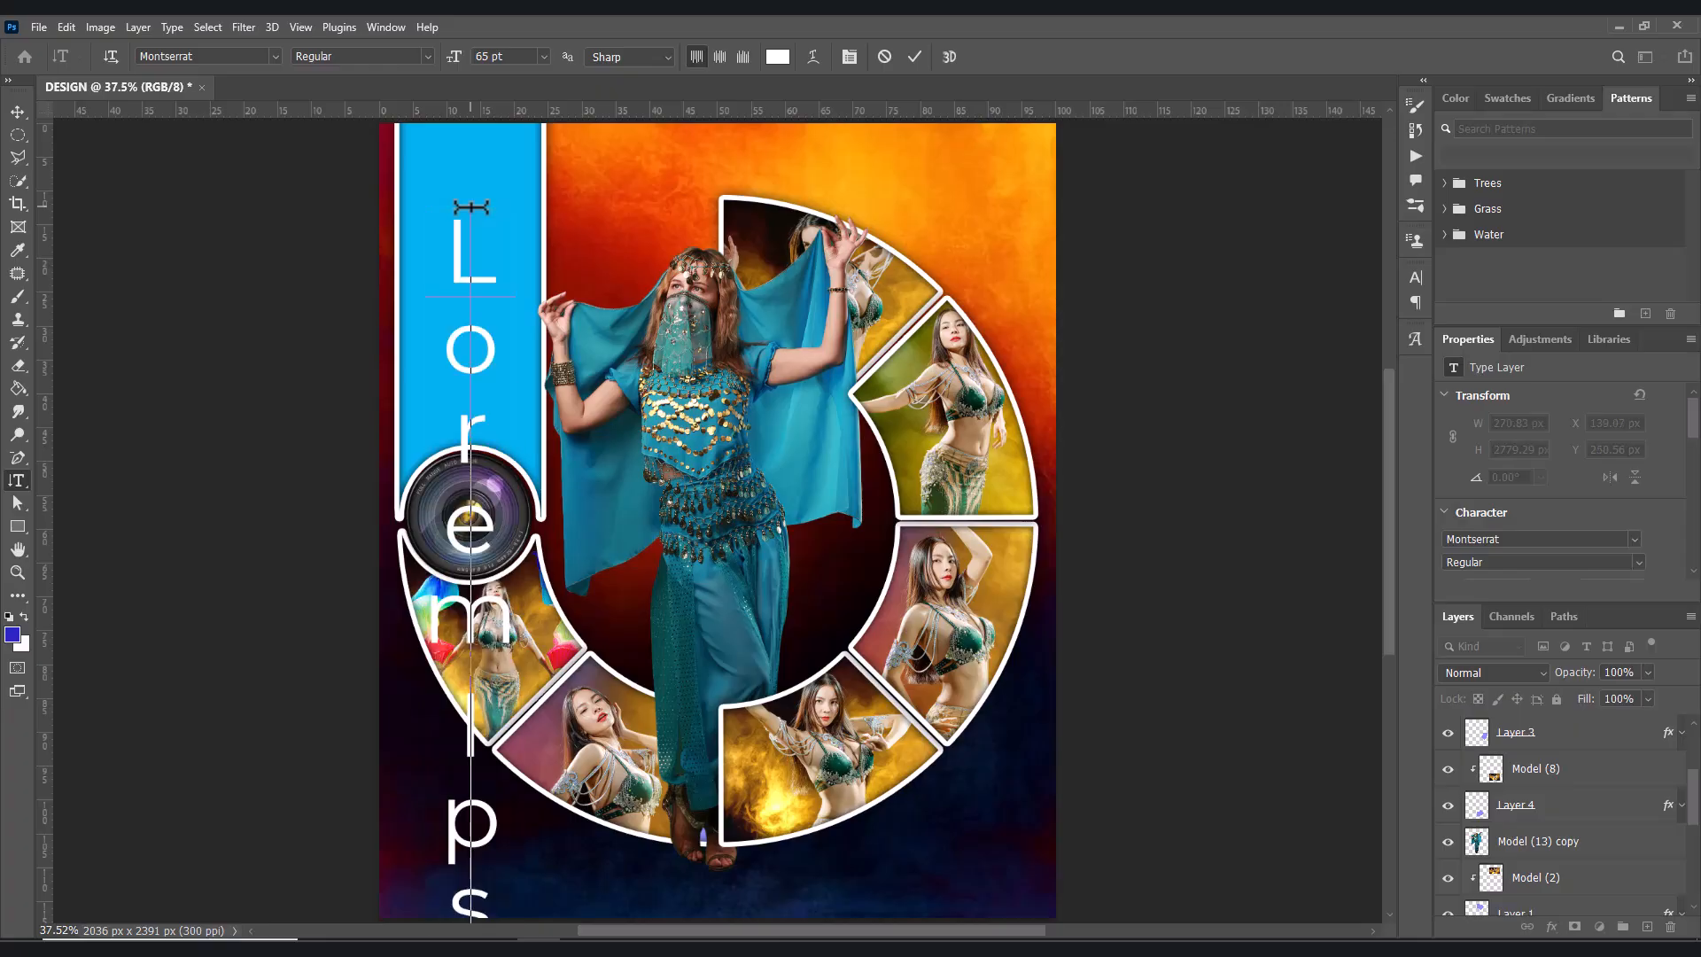
text(STY)
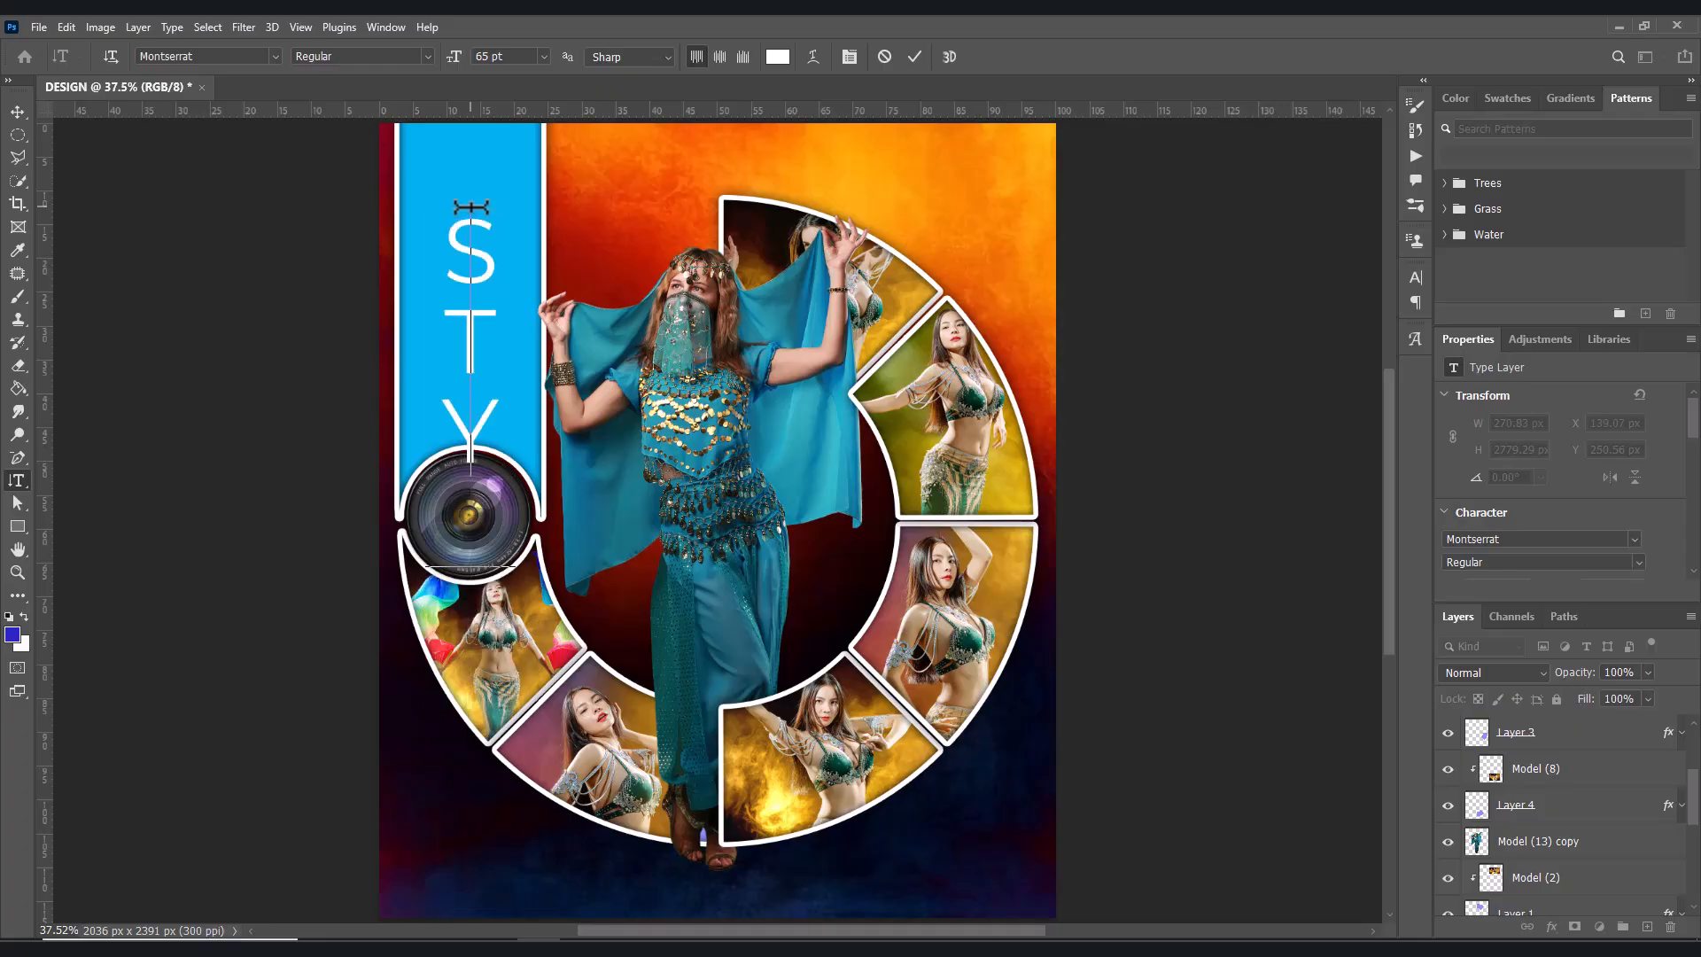
text(LE)
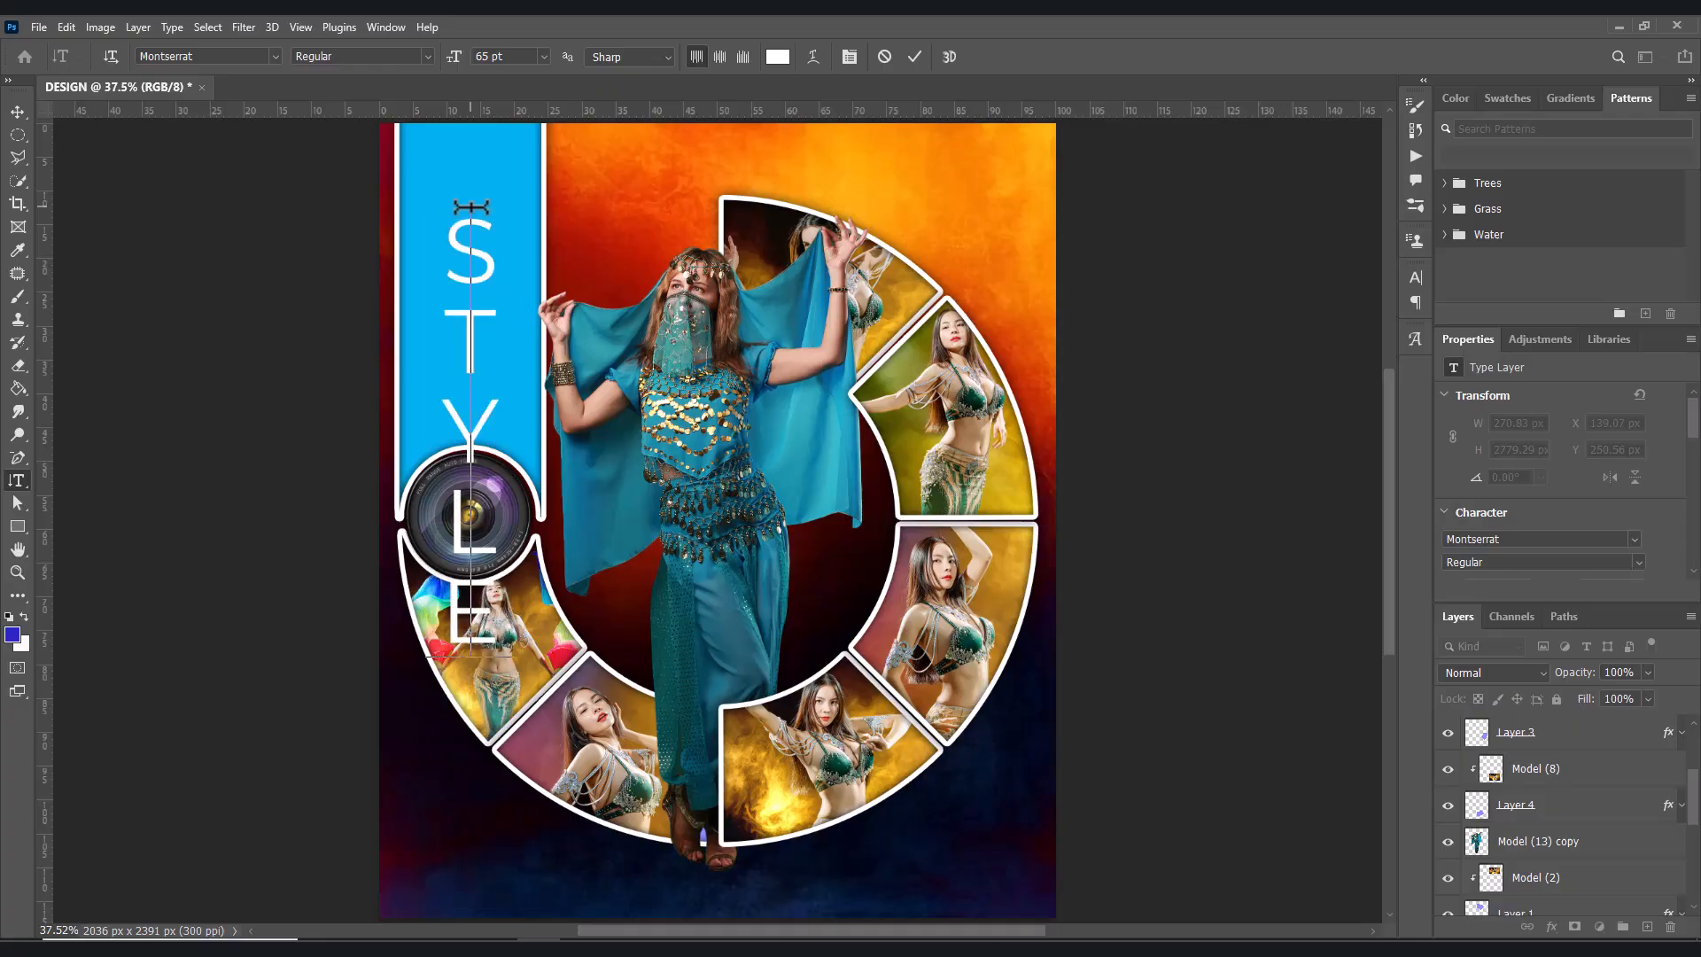
click(17, 112)
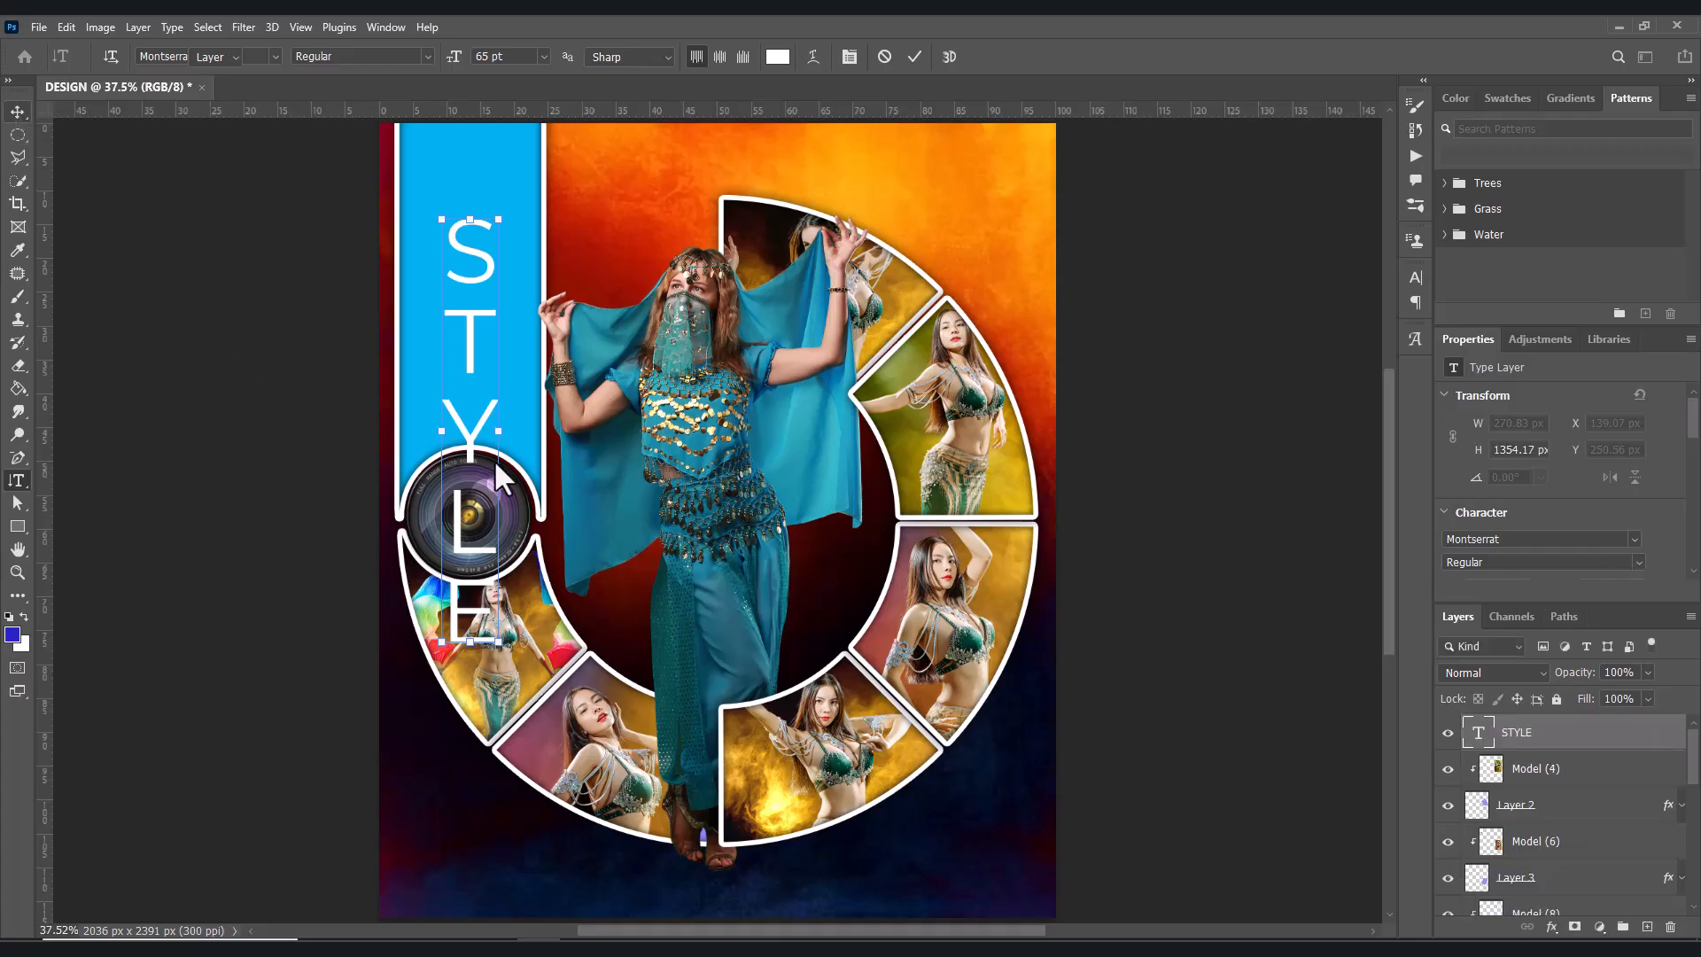
drag(479, 431, 494, 357)
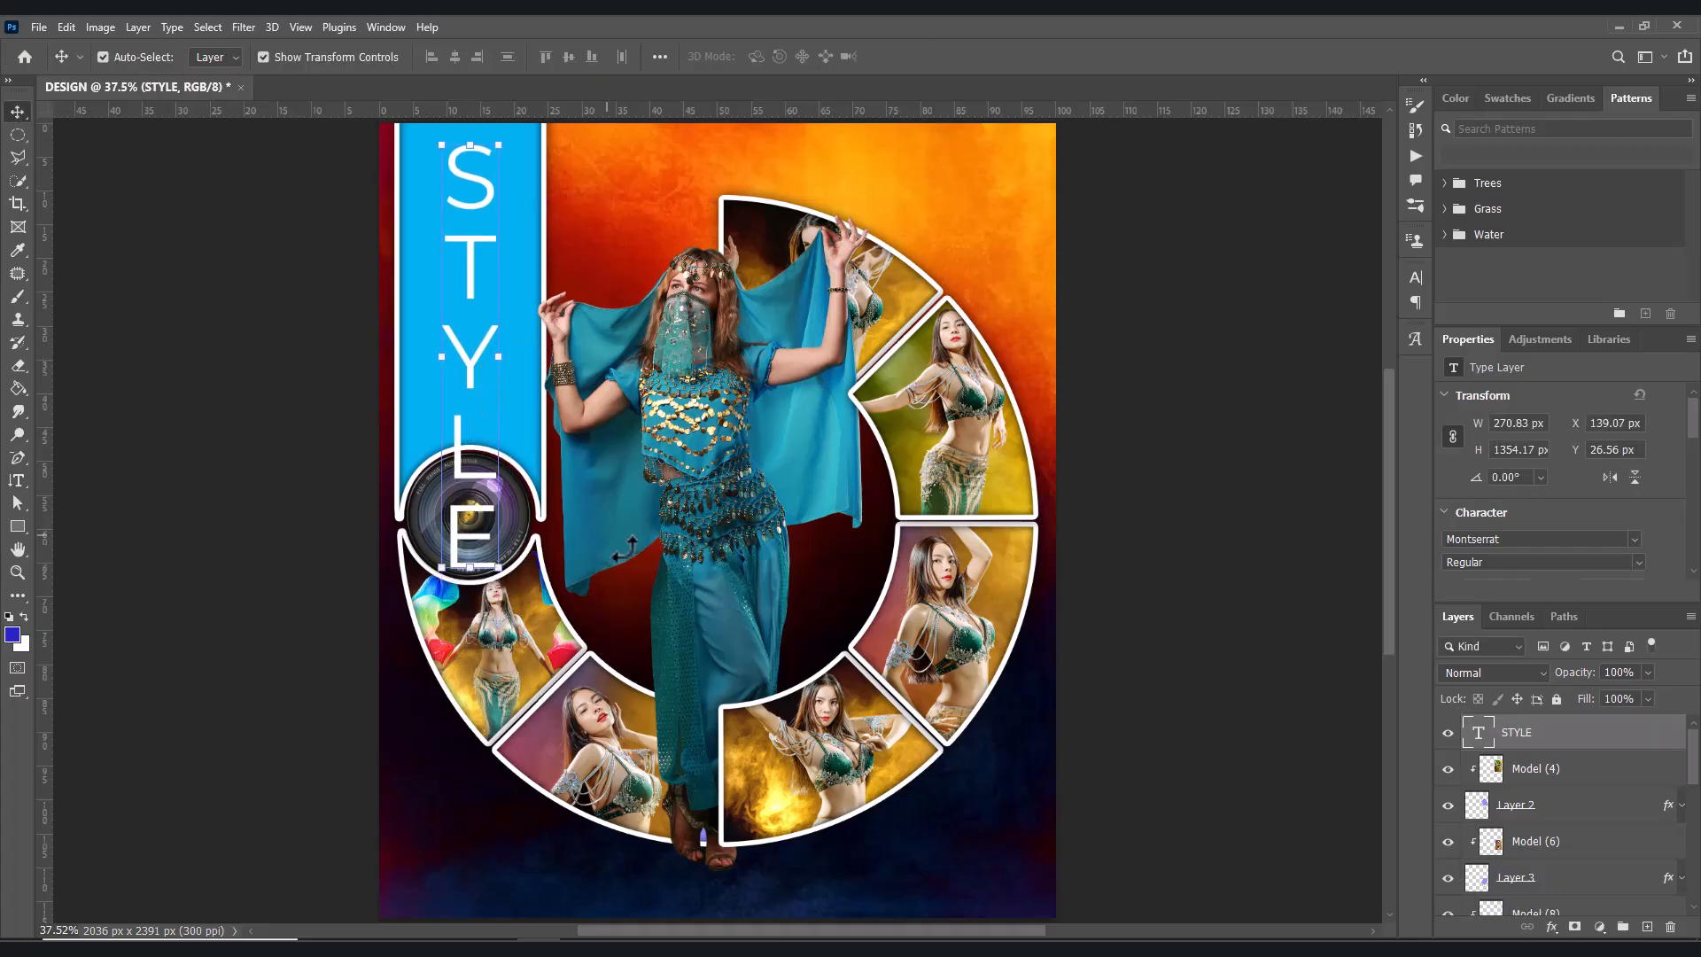
- Set the STYLE text to 42 pt in the Bold style of Montserrat
double_click(1485, 742)
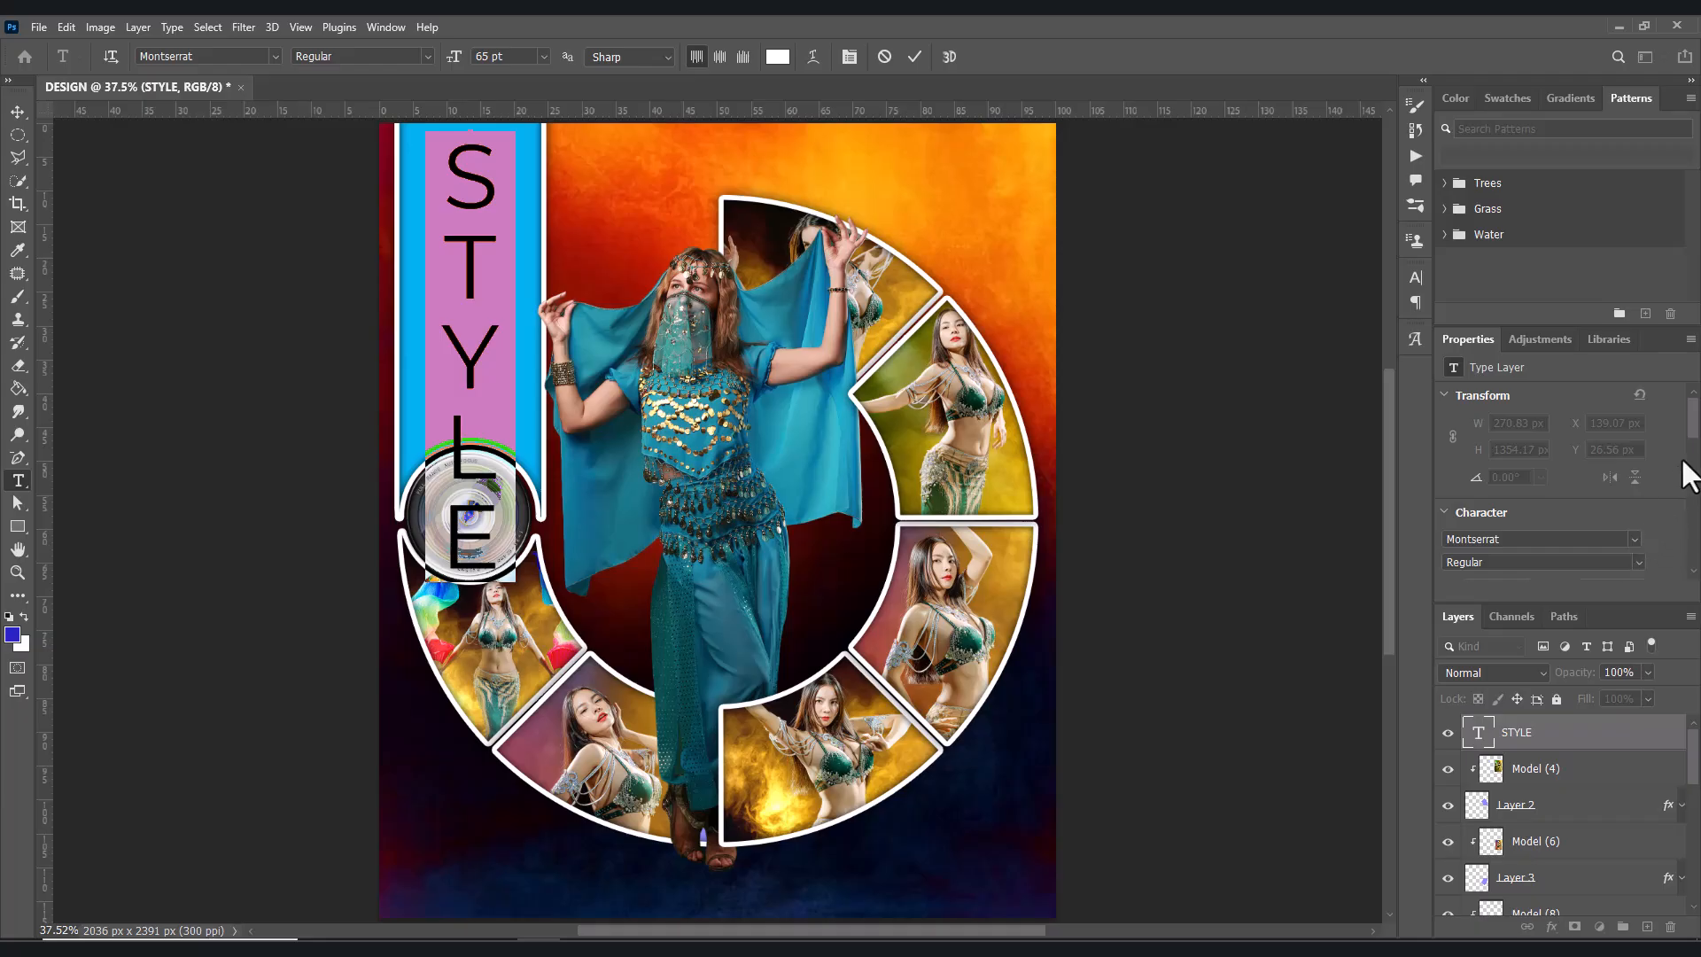
scroll(1690, 453, down, 3)
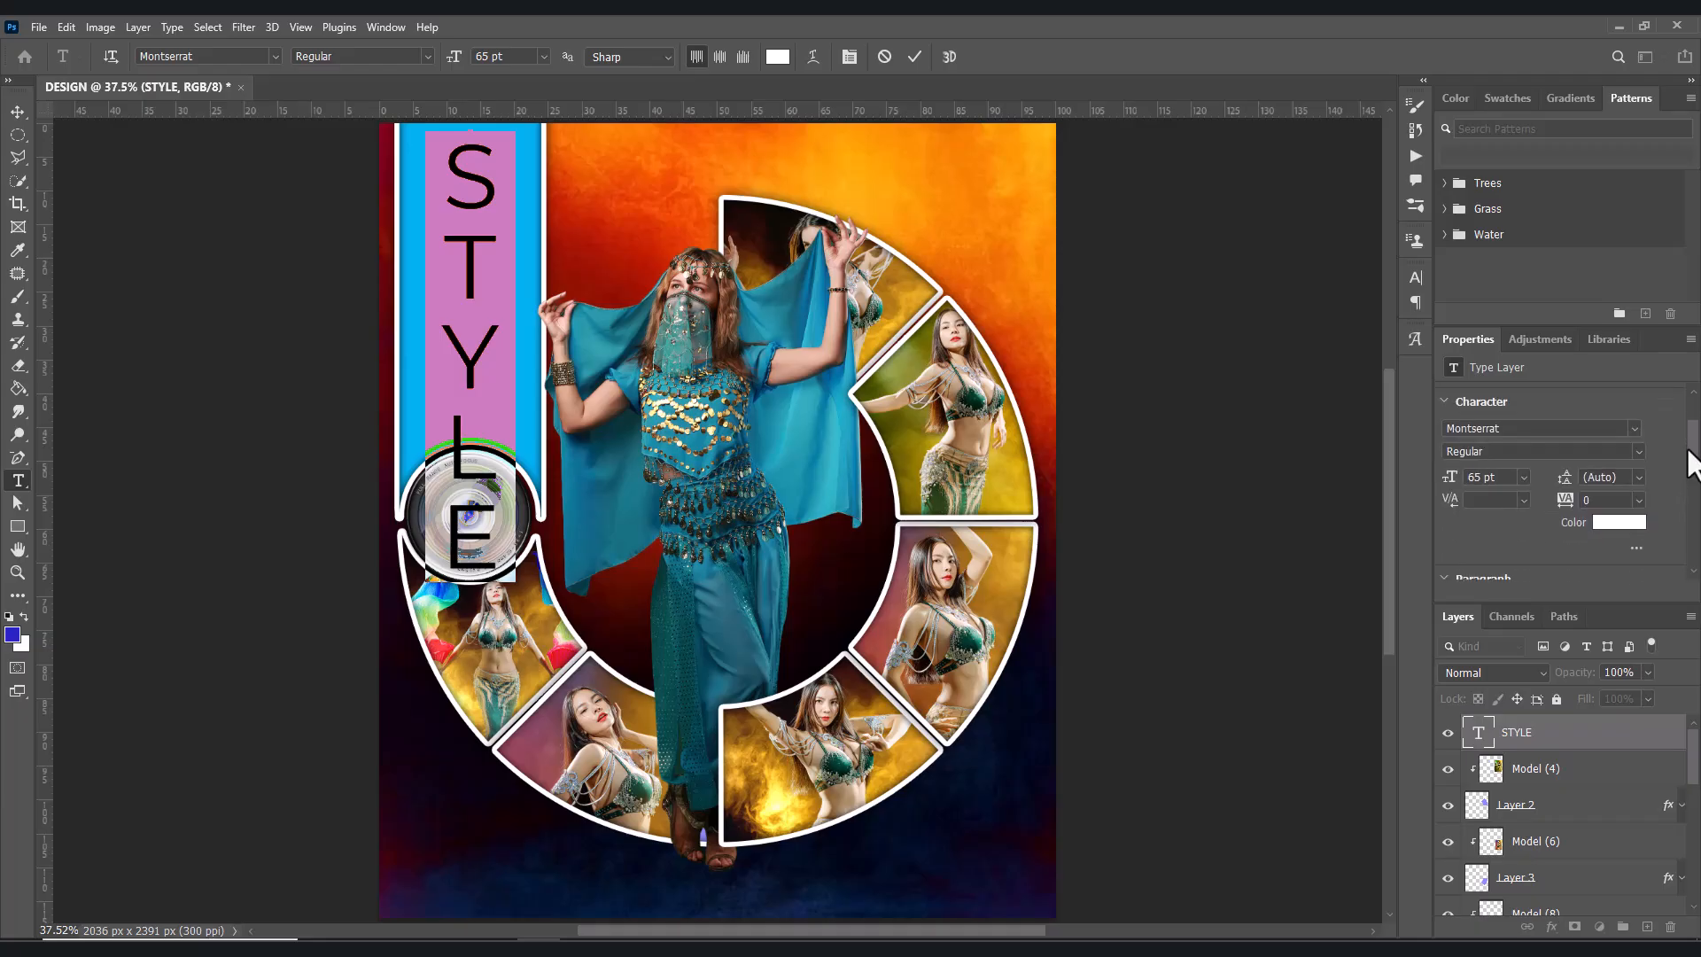
drag(1442, 477, 1427, 468)
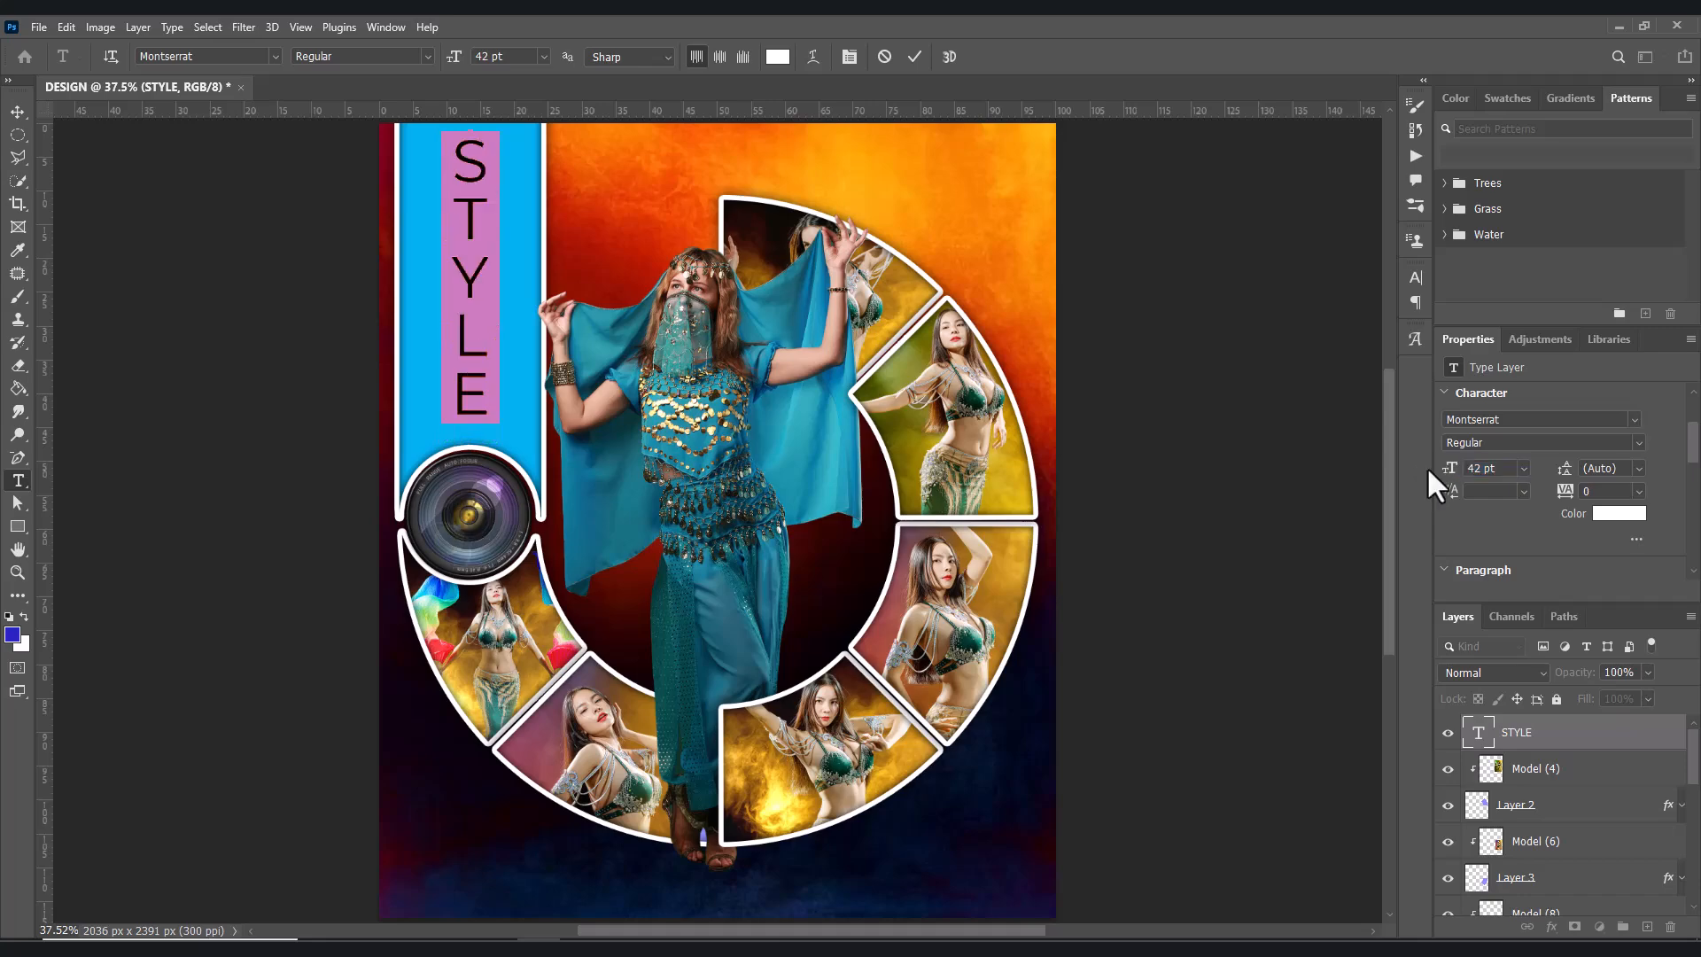
click(1635, 442)
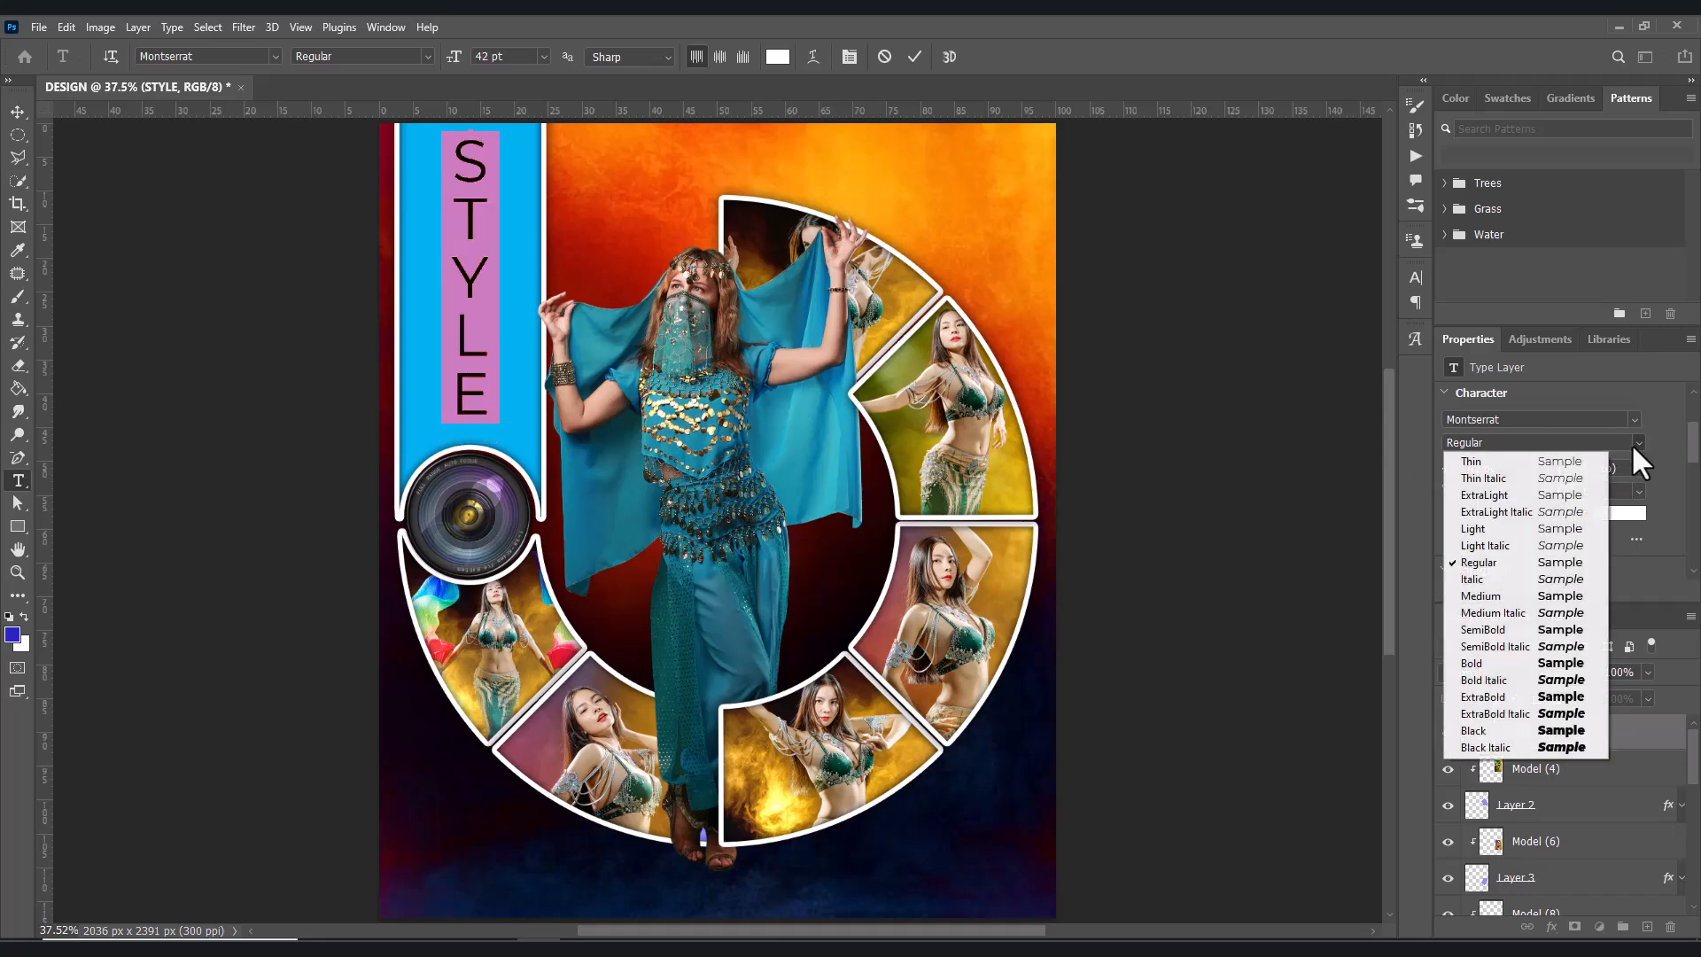
click(1474, 663)
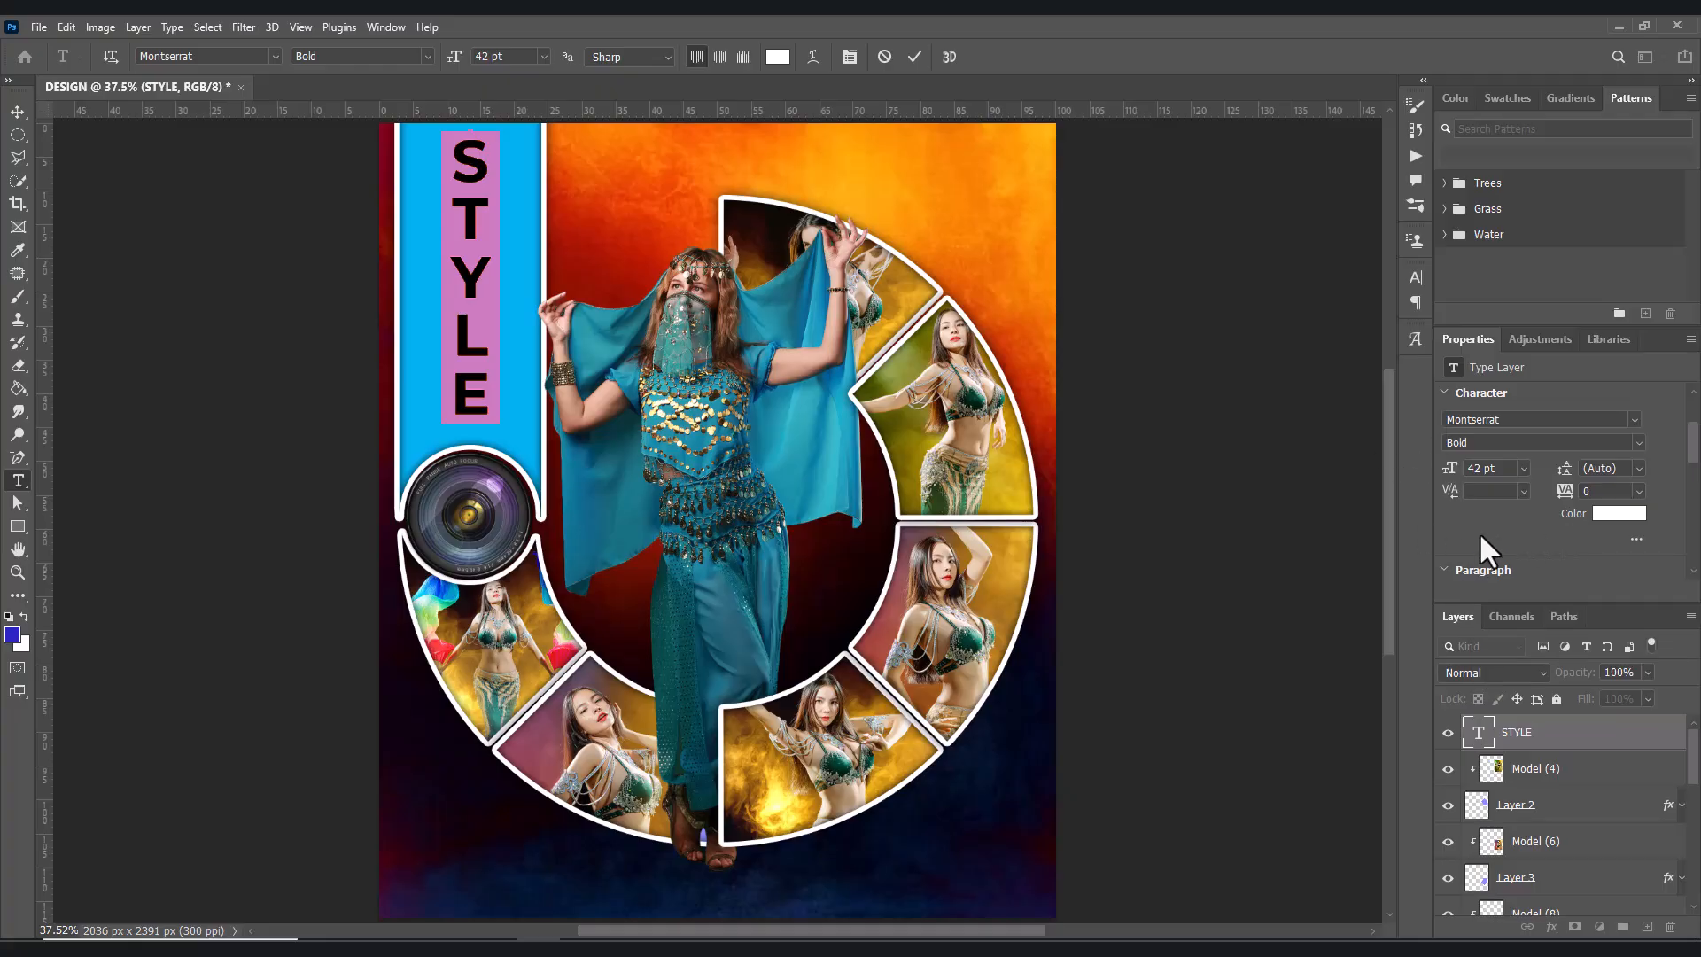
click(18, 113)
click(151, 257)
- Move the STYLE text slightly down within the blue bar, between the poster's upper edge and the lens
scroll(1210, 674, up, 1)
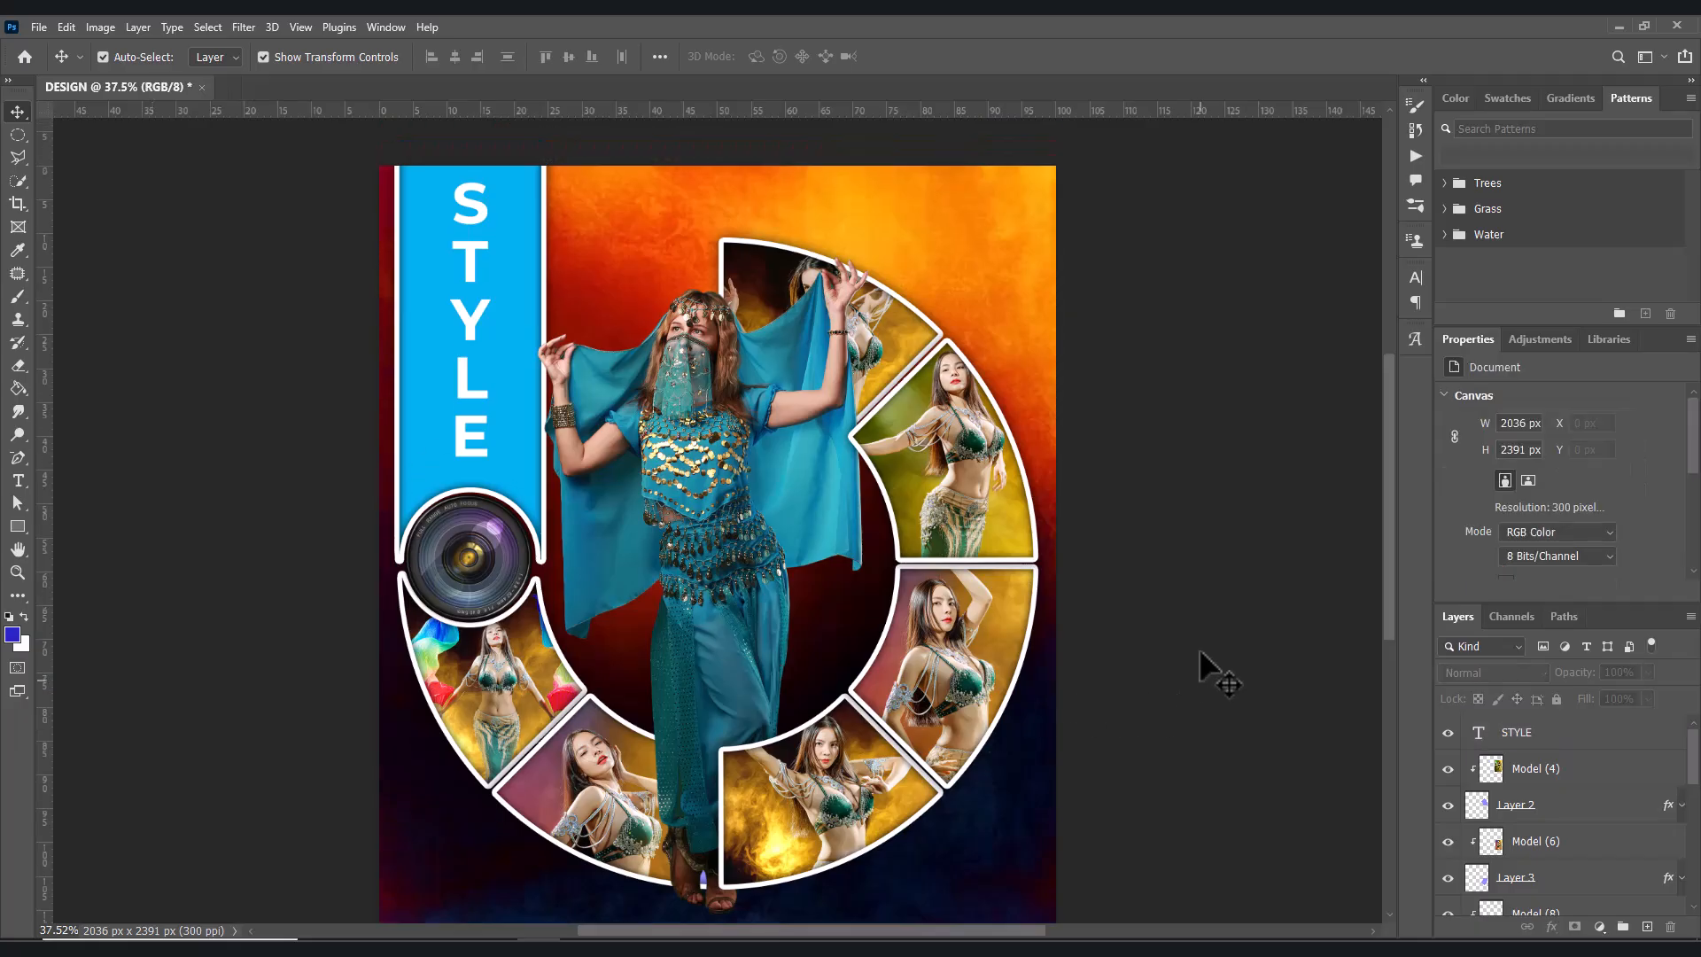
scroll(1209, 673, up, 2)
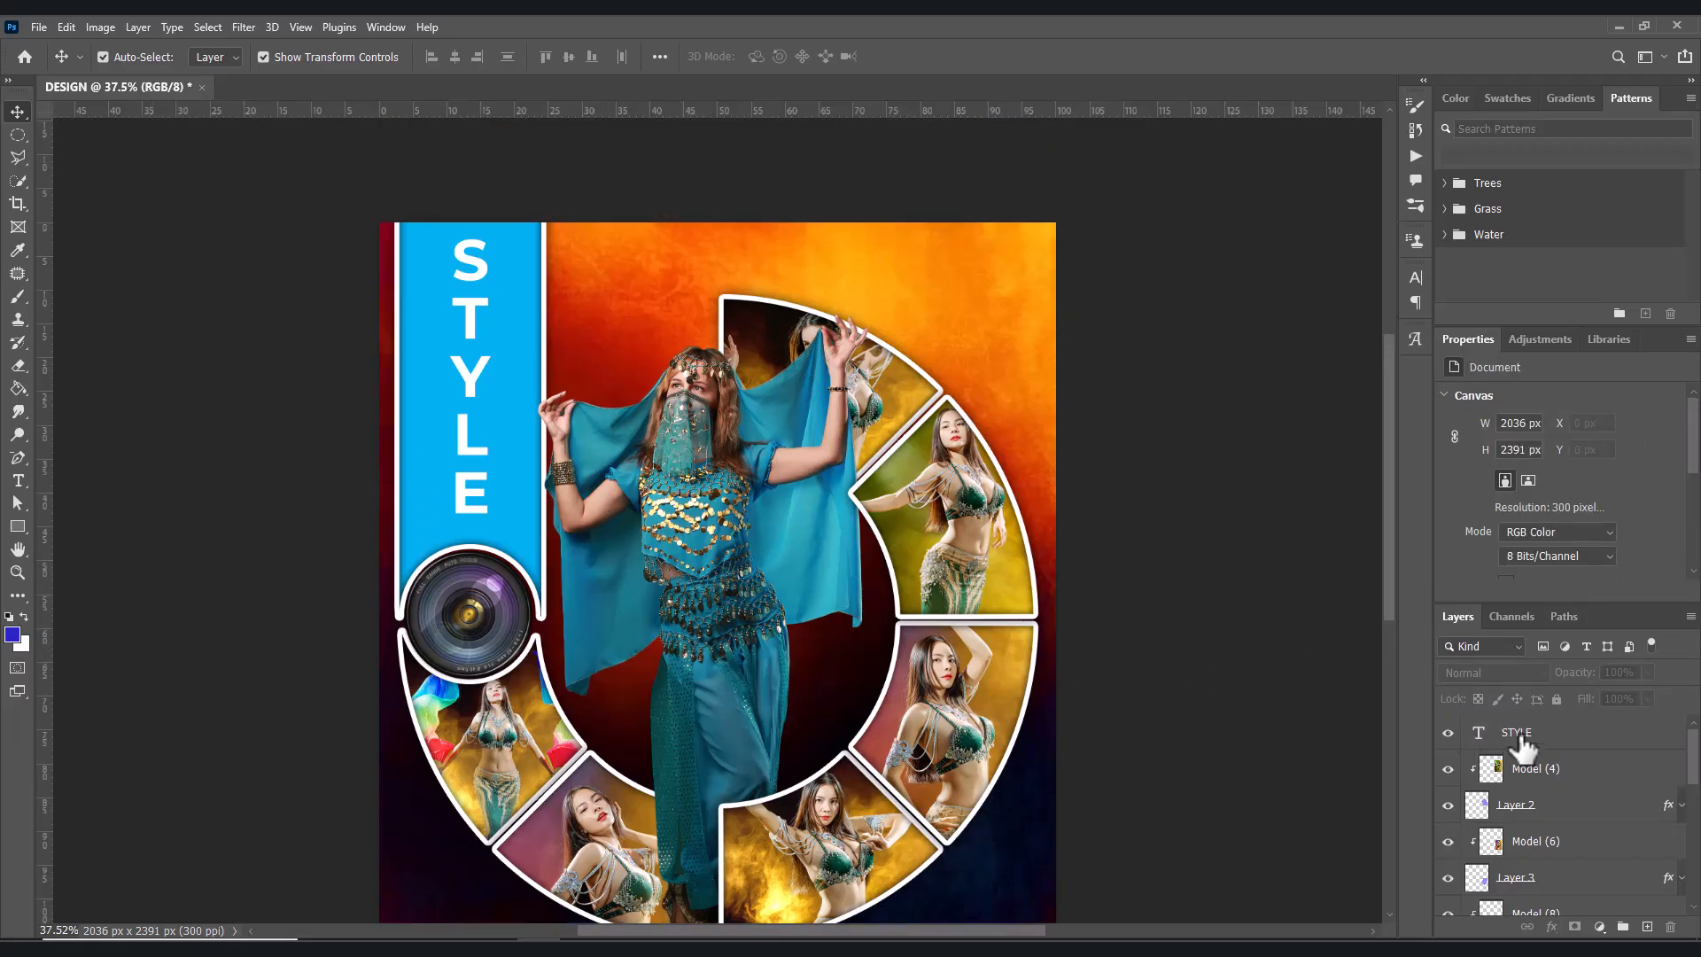
click(463, 447)
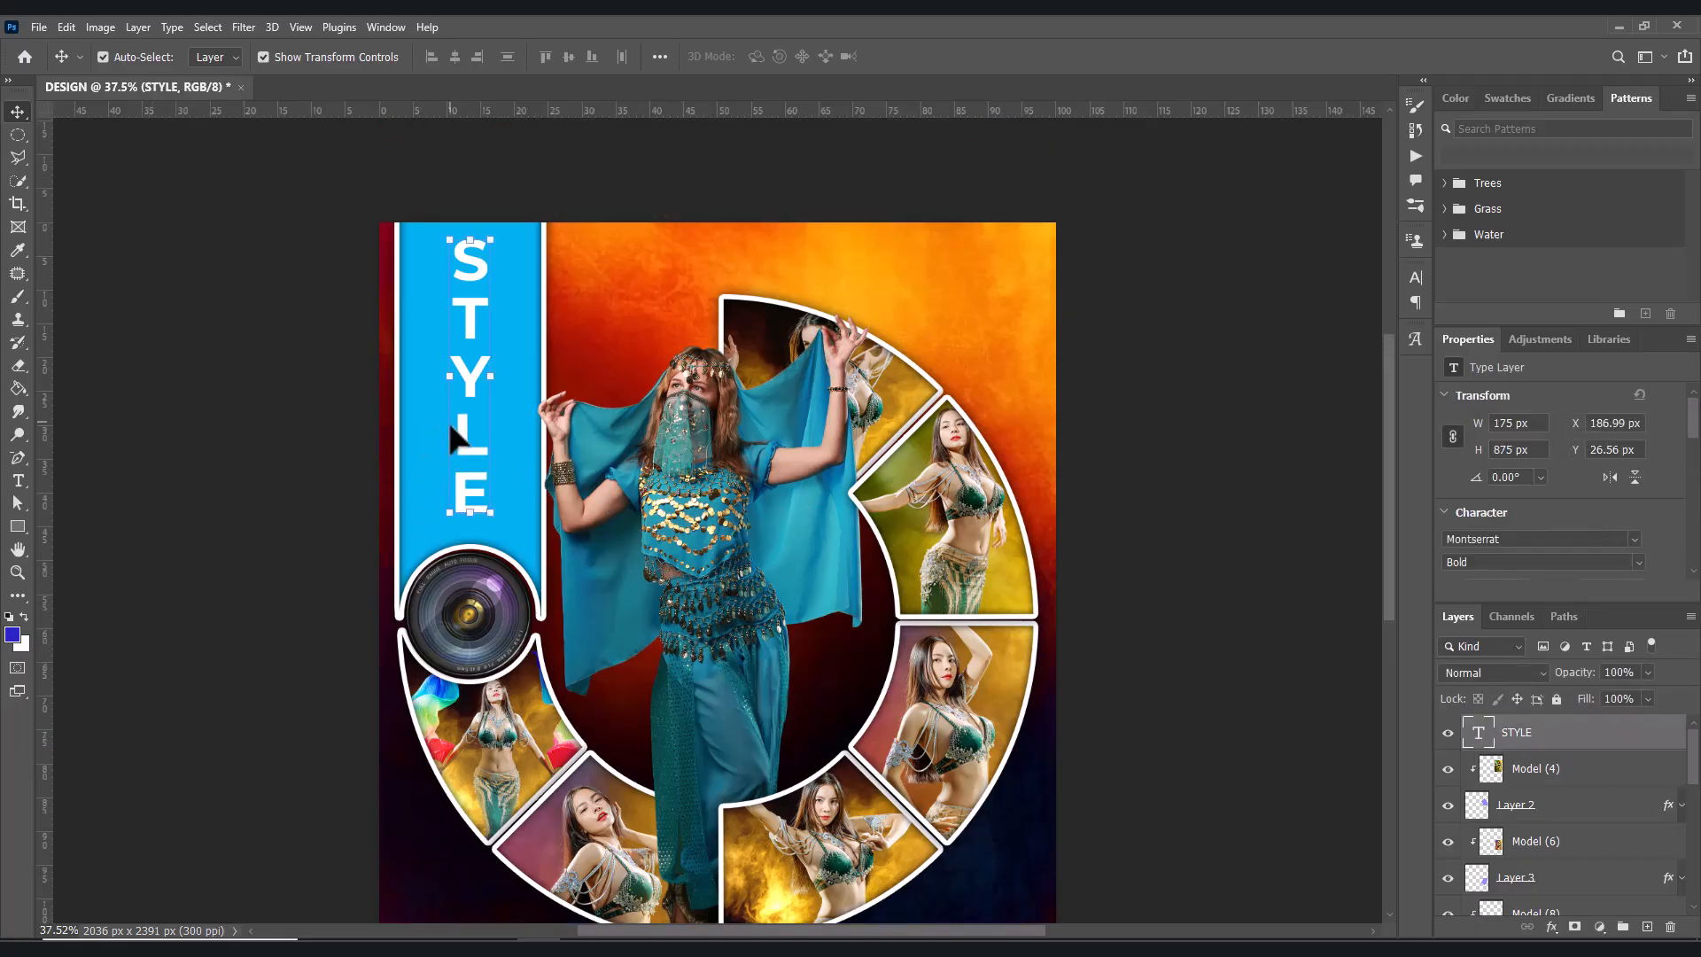
drag(459, 434, 461, 460)
click(322, 360)
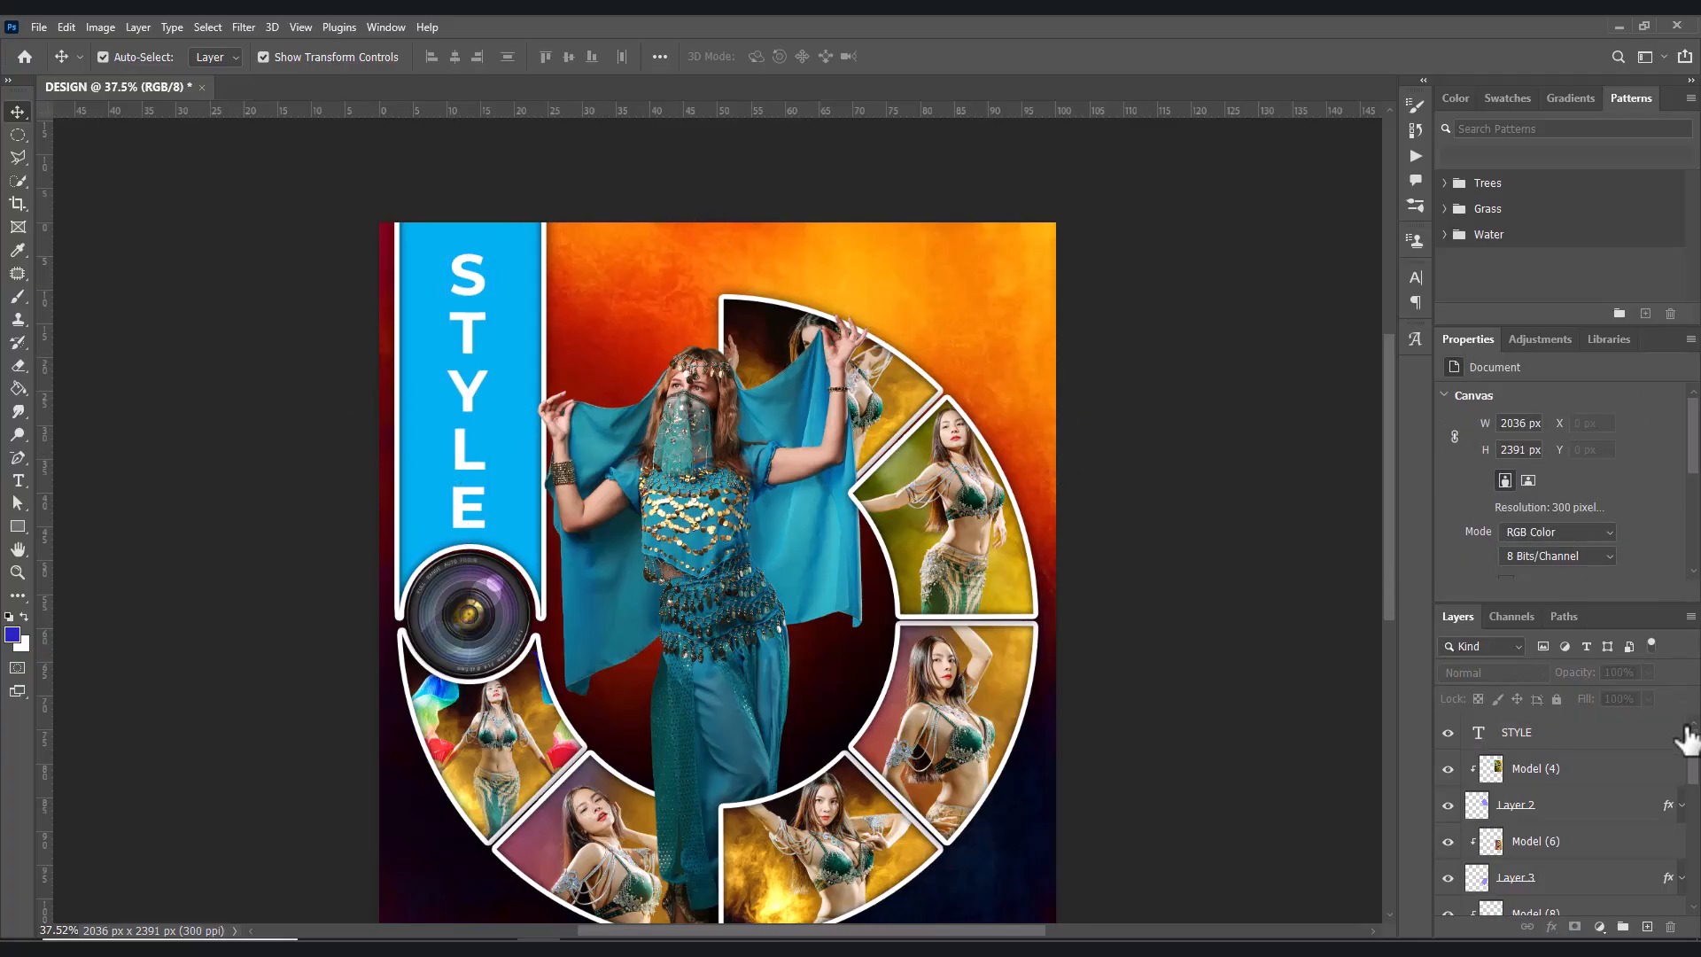
- Examine the overall composition of the whole poster at 33.33% zoom
drag(1695, 773, 1693, 785)
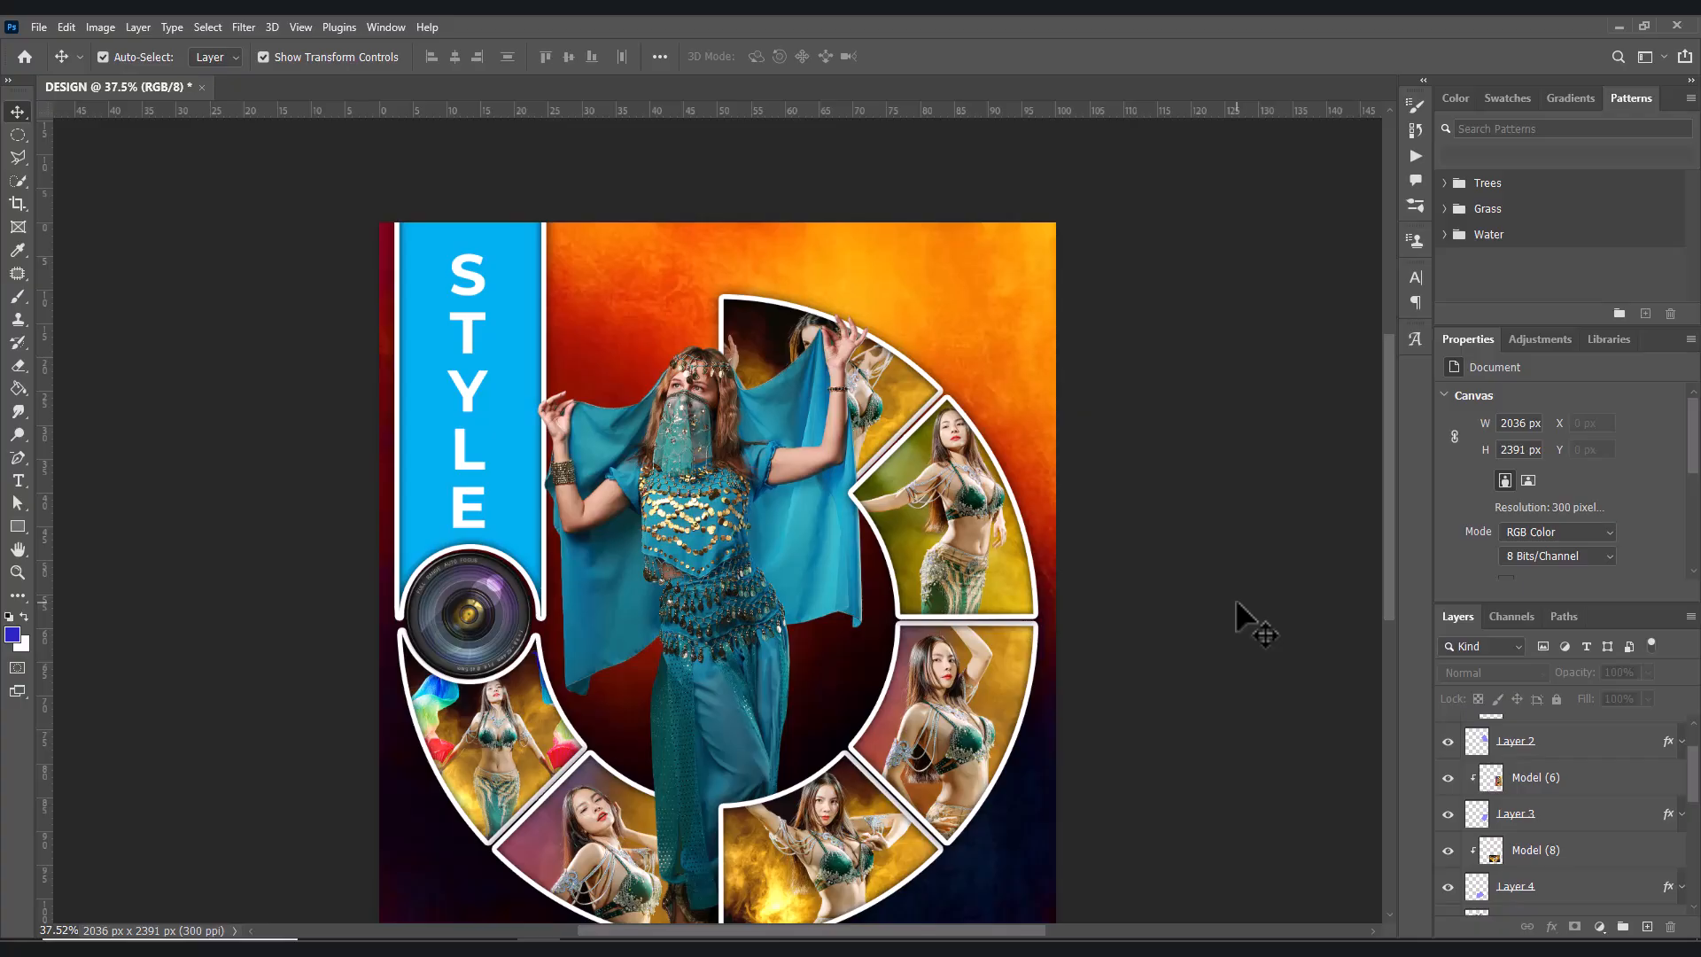
scroll(1235, 598, down, 2)
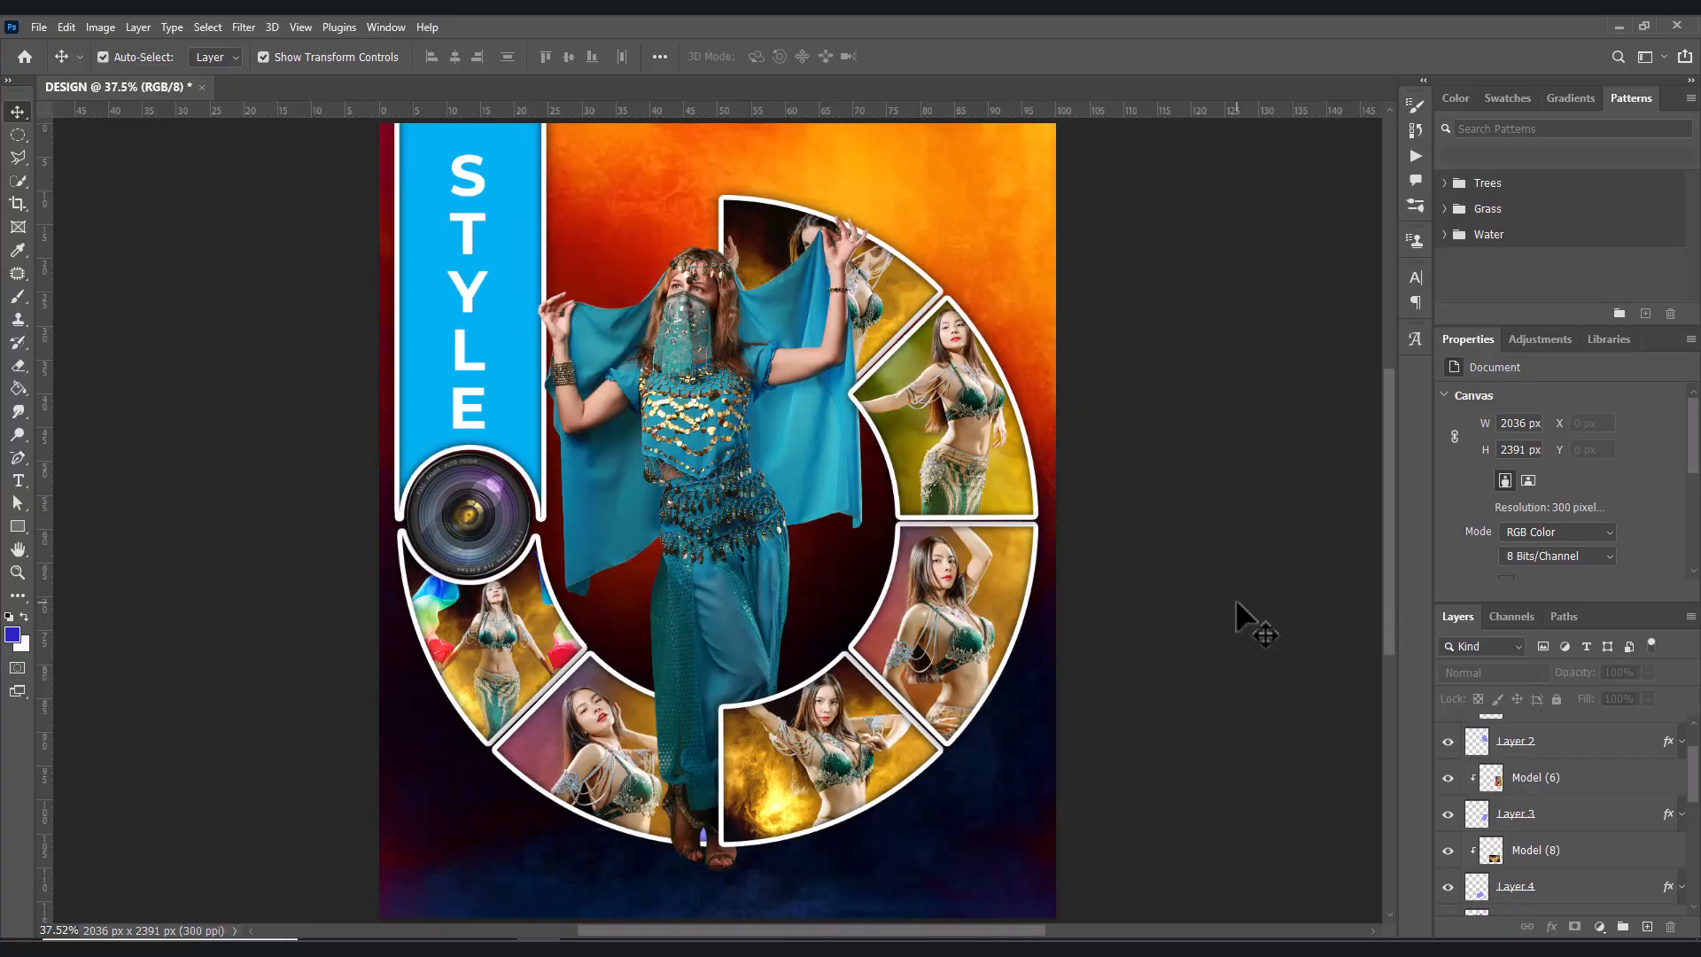
scroll(1233, 598, down, 1)
scroll(1231, 598, up, 1)
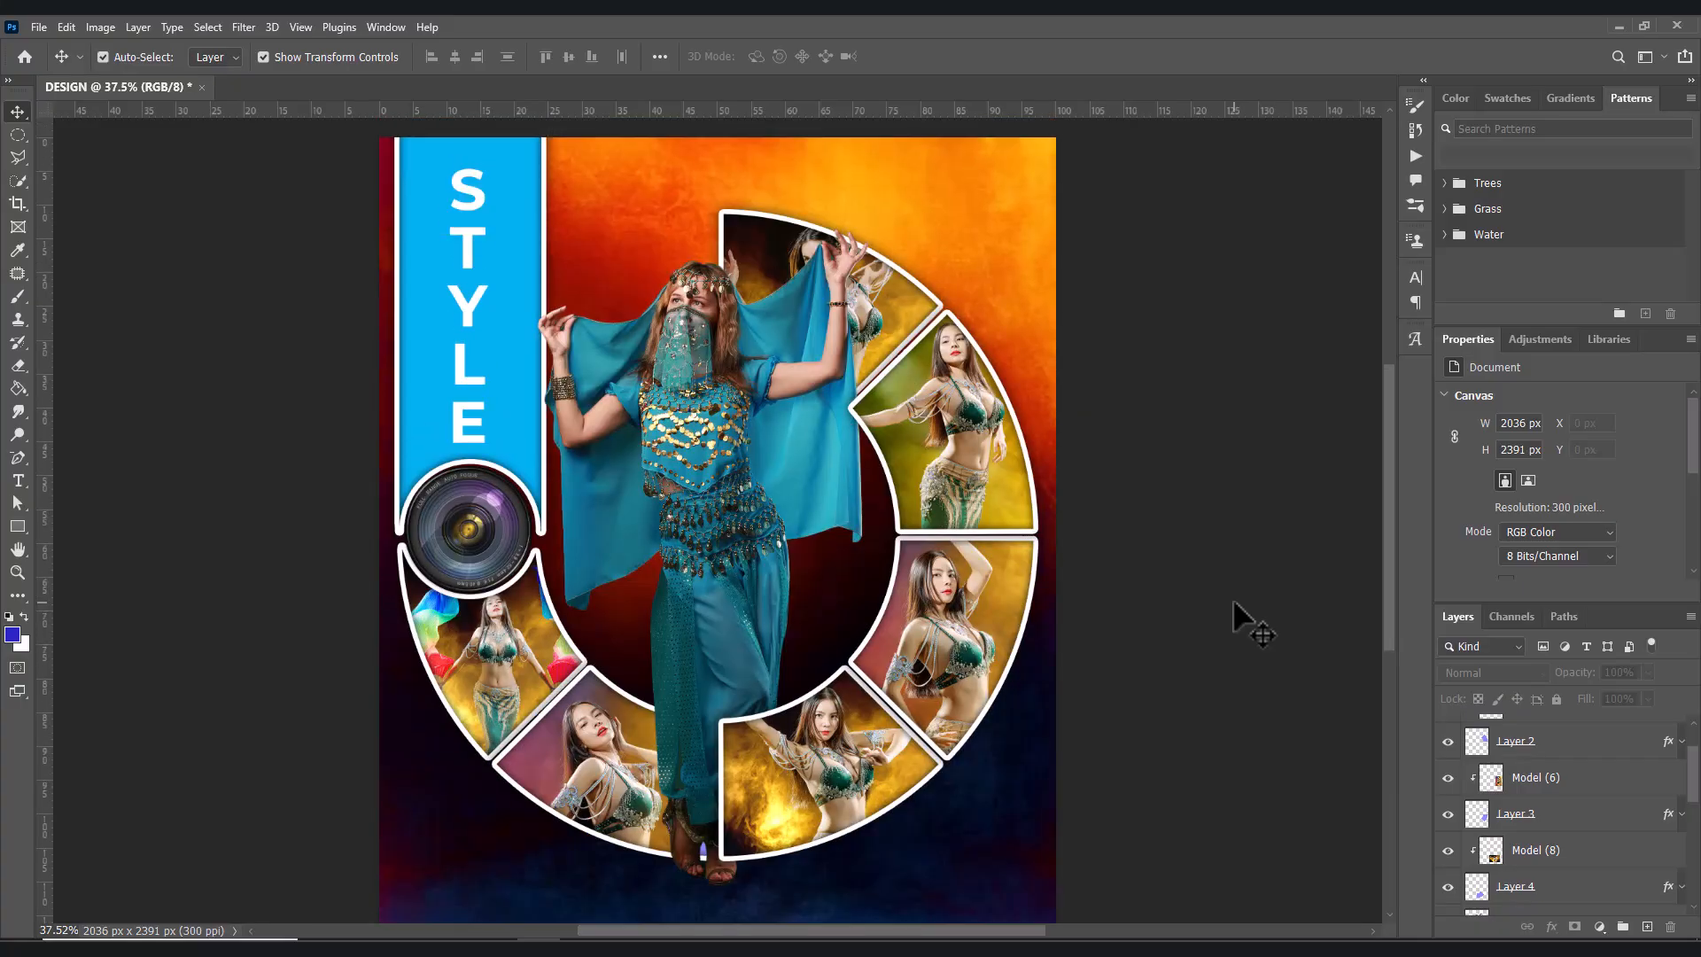
key(ctrl)
key(ctrl+minus)
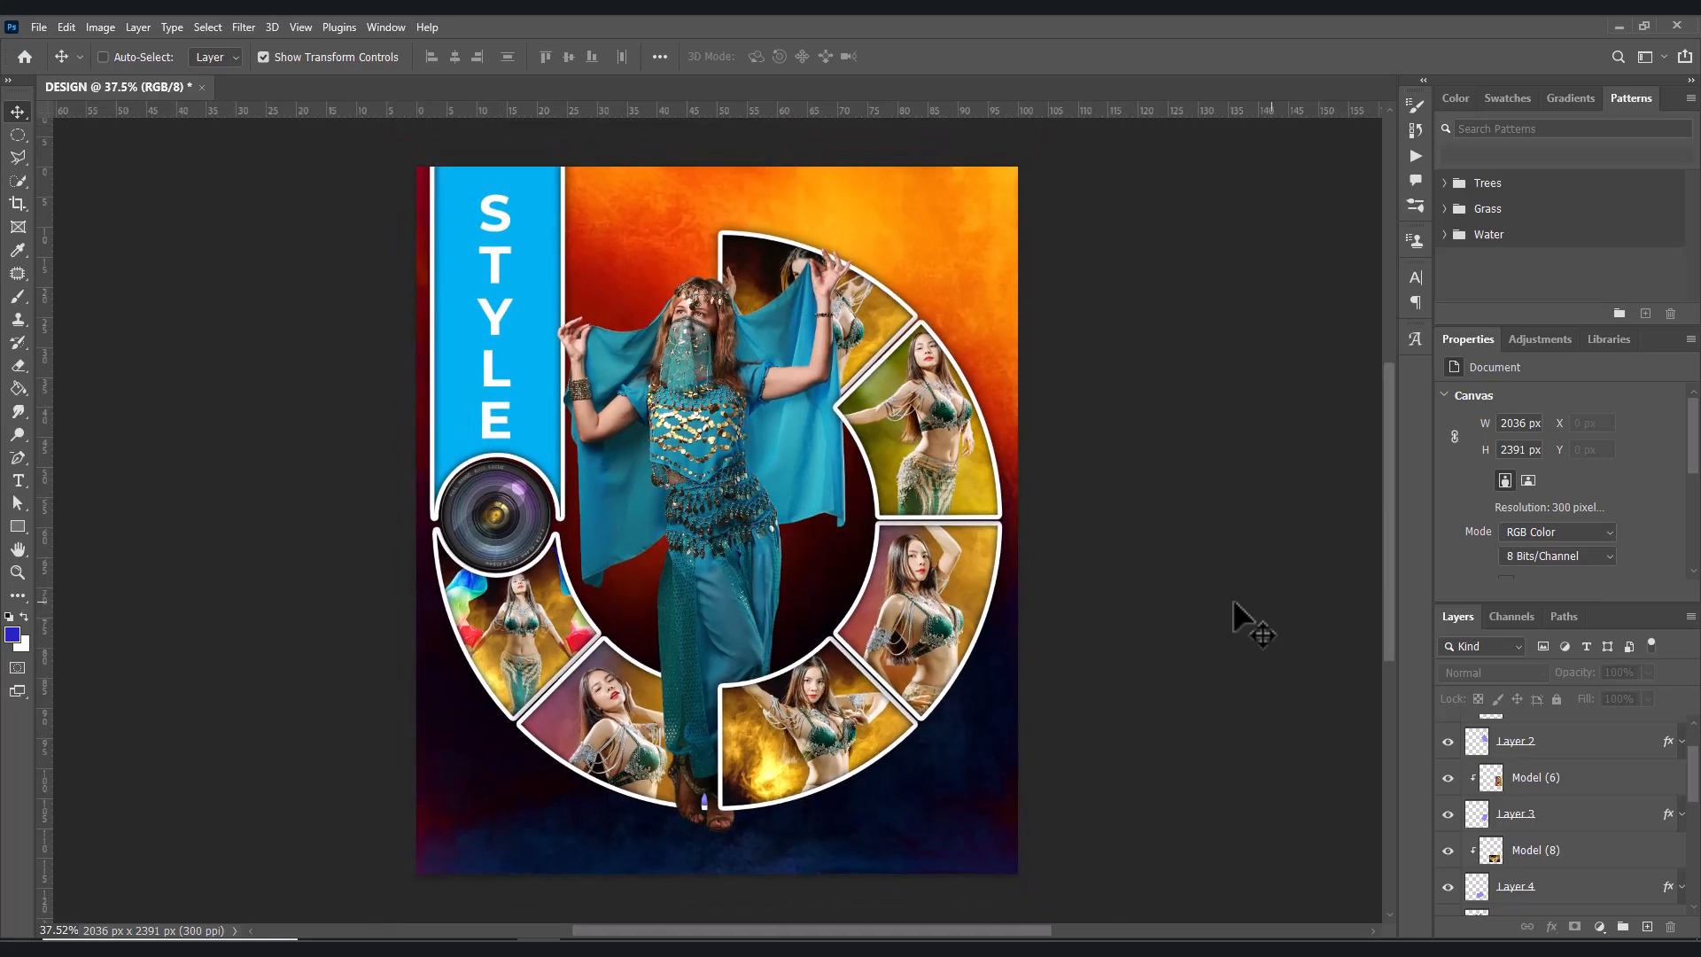
key(ctrl+minus)
key(ctrl+equal)
- Shift the Model (13) copy dancer left to X 14.78%, Y 10.66% to expose the ring segment behind her legs
scroll(1626, 823, up, 2)
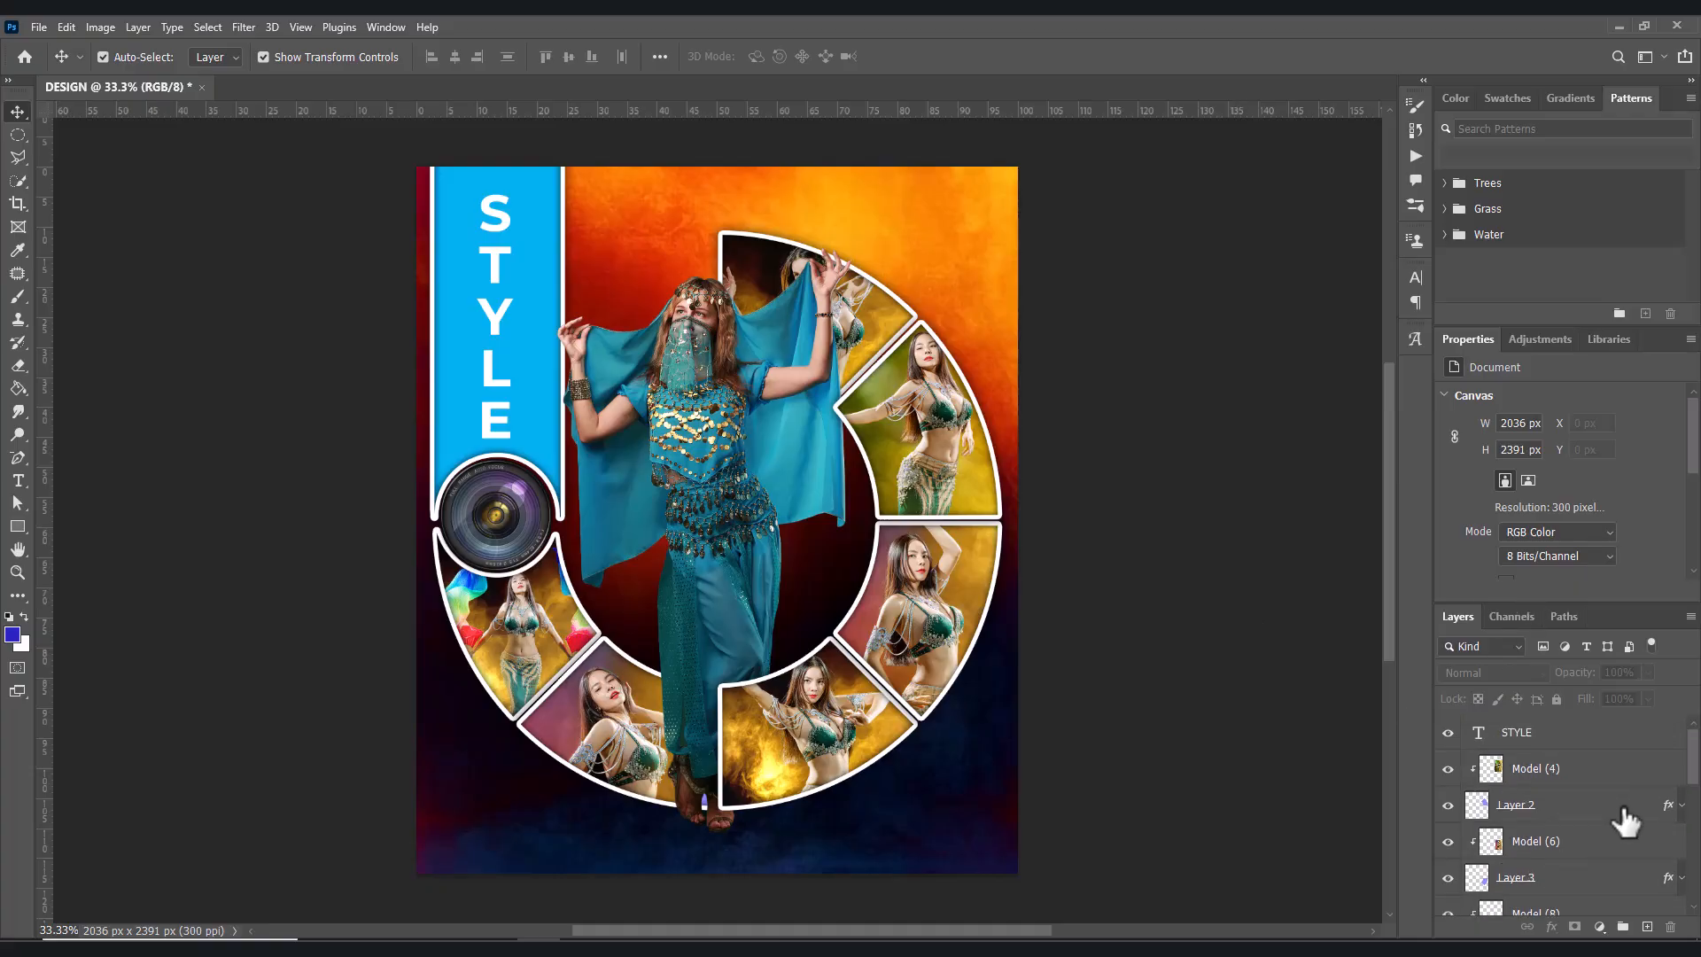
scroll(1625, 822, down, 3)
click(1538, 770)
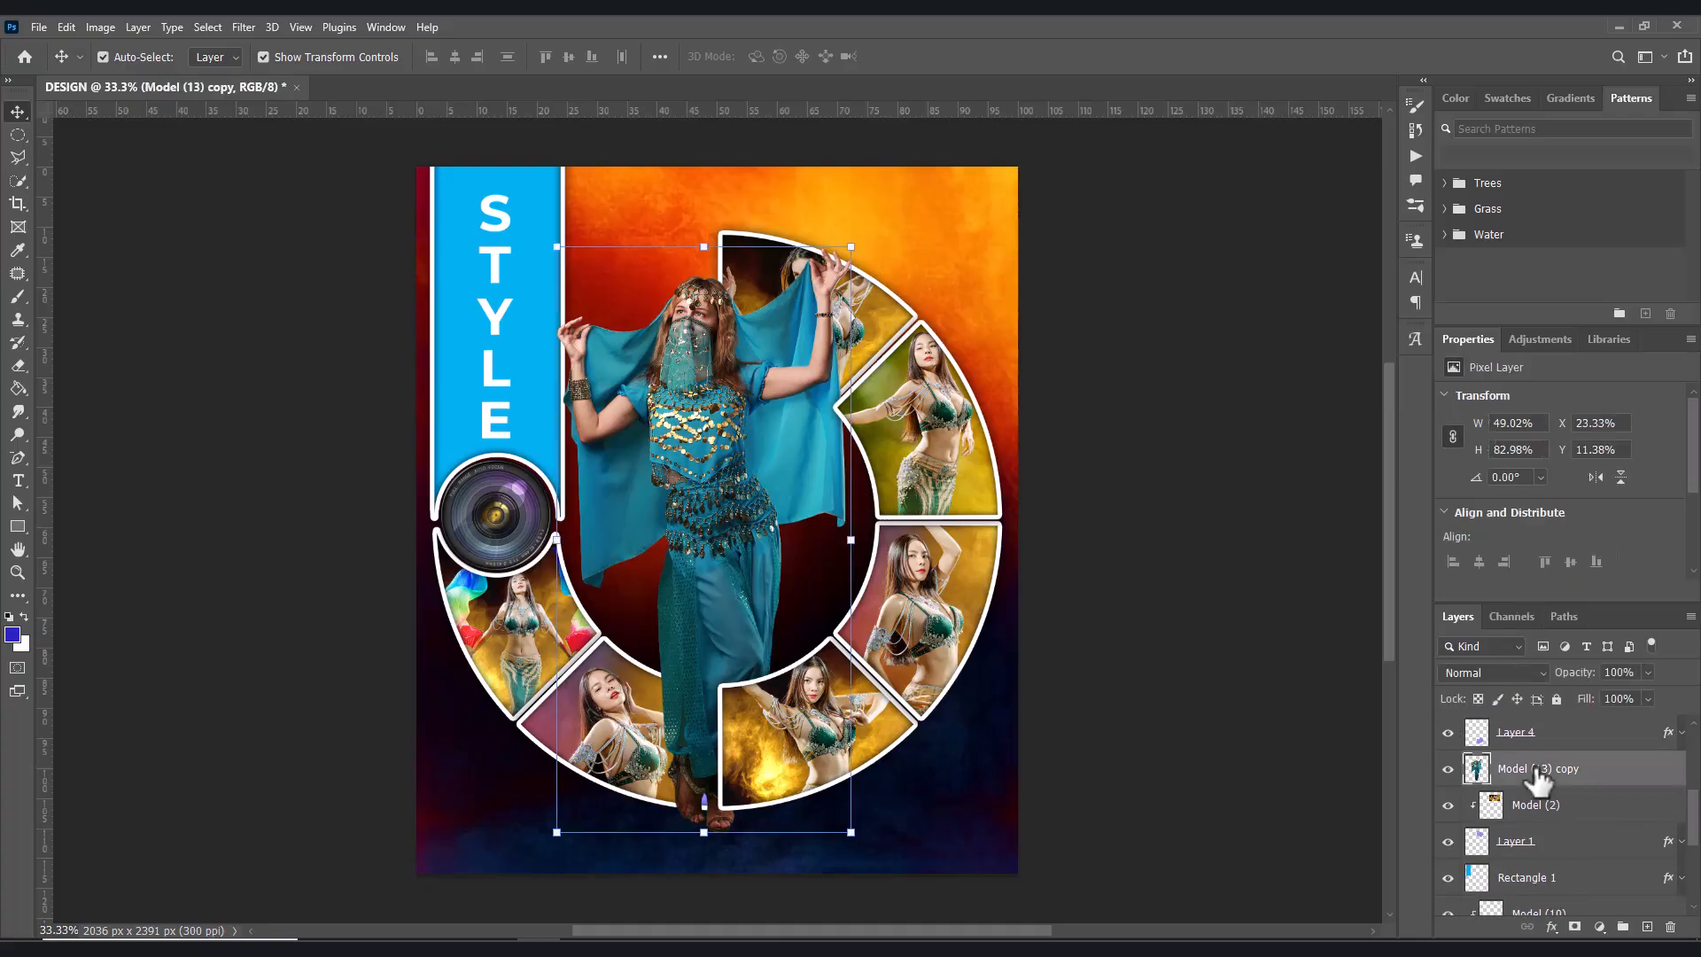
drag(742, 501, 700, 496)
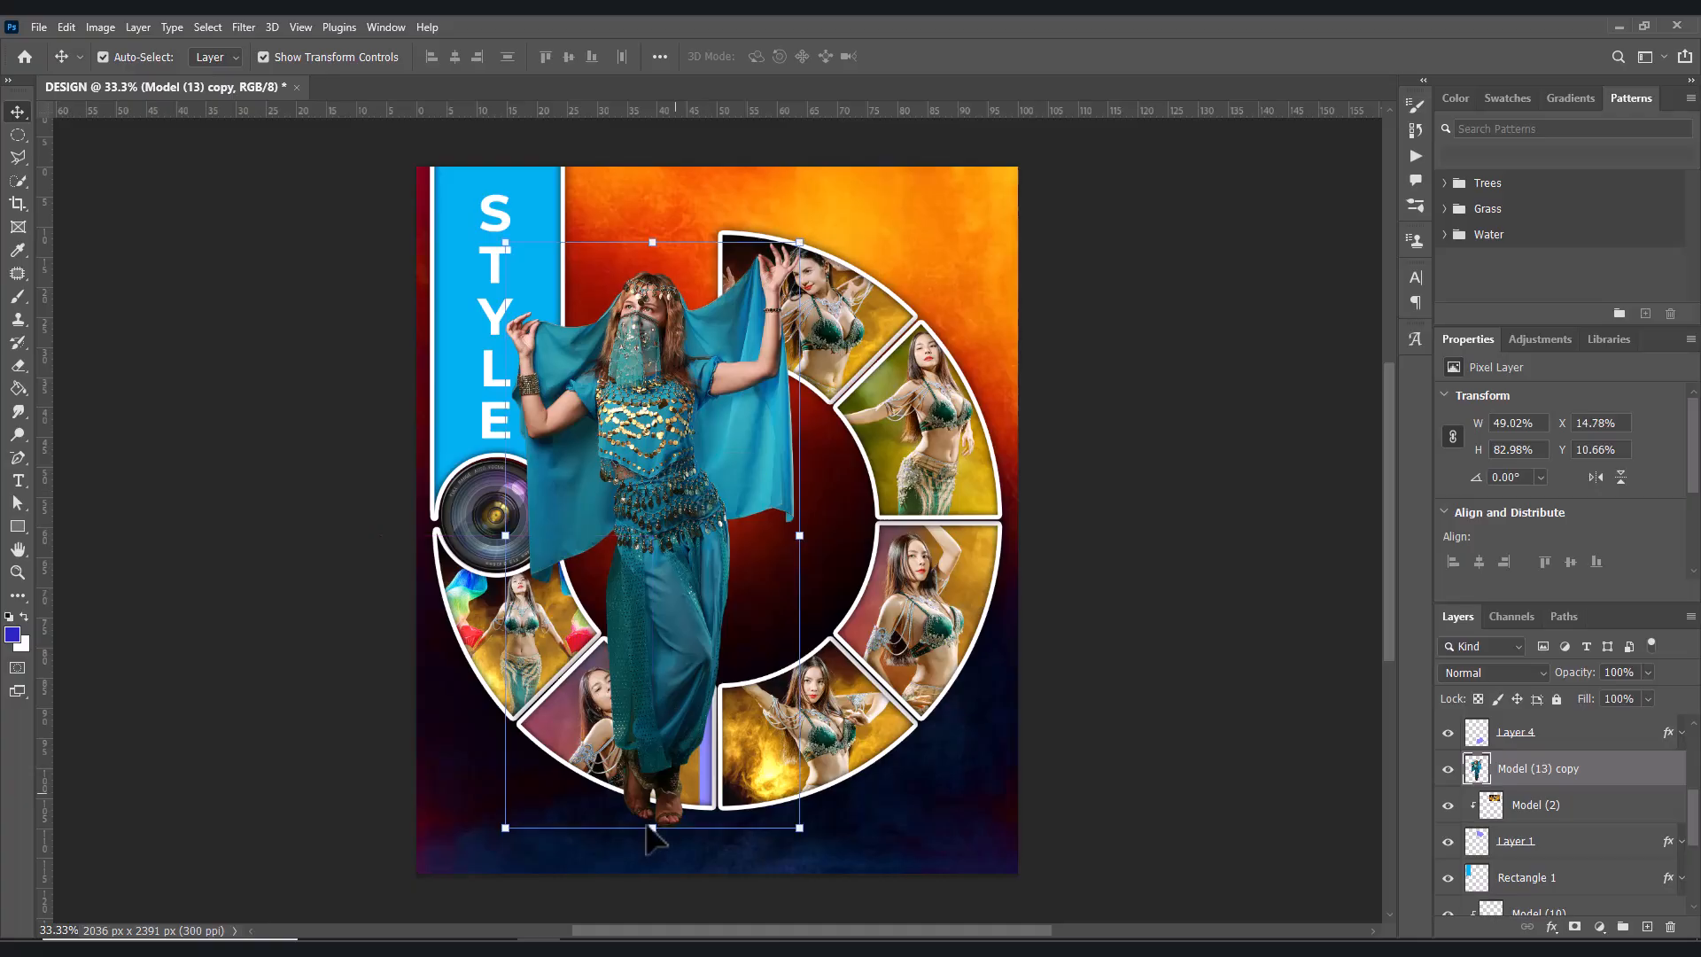
- Enlarge the Model (10) photo to about 108% and adjust its position to fill the lower-left ring segment beside the dancer's legs
scroll(1611, 868, down, 5)
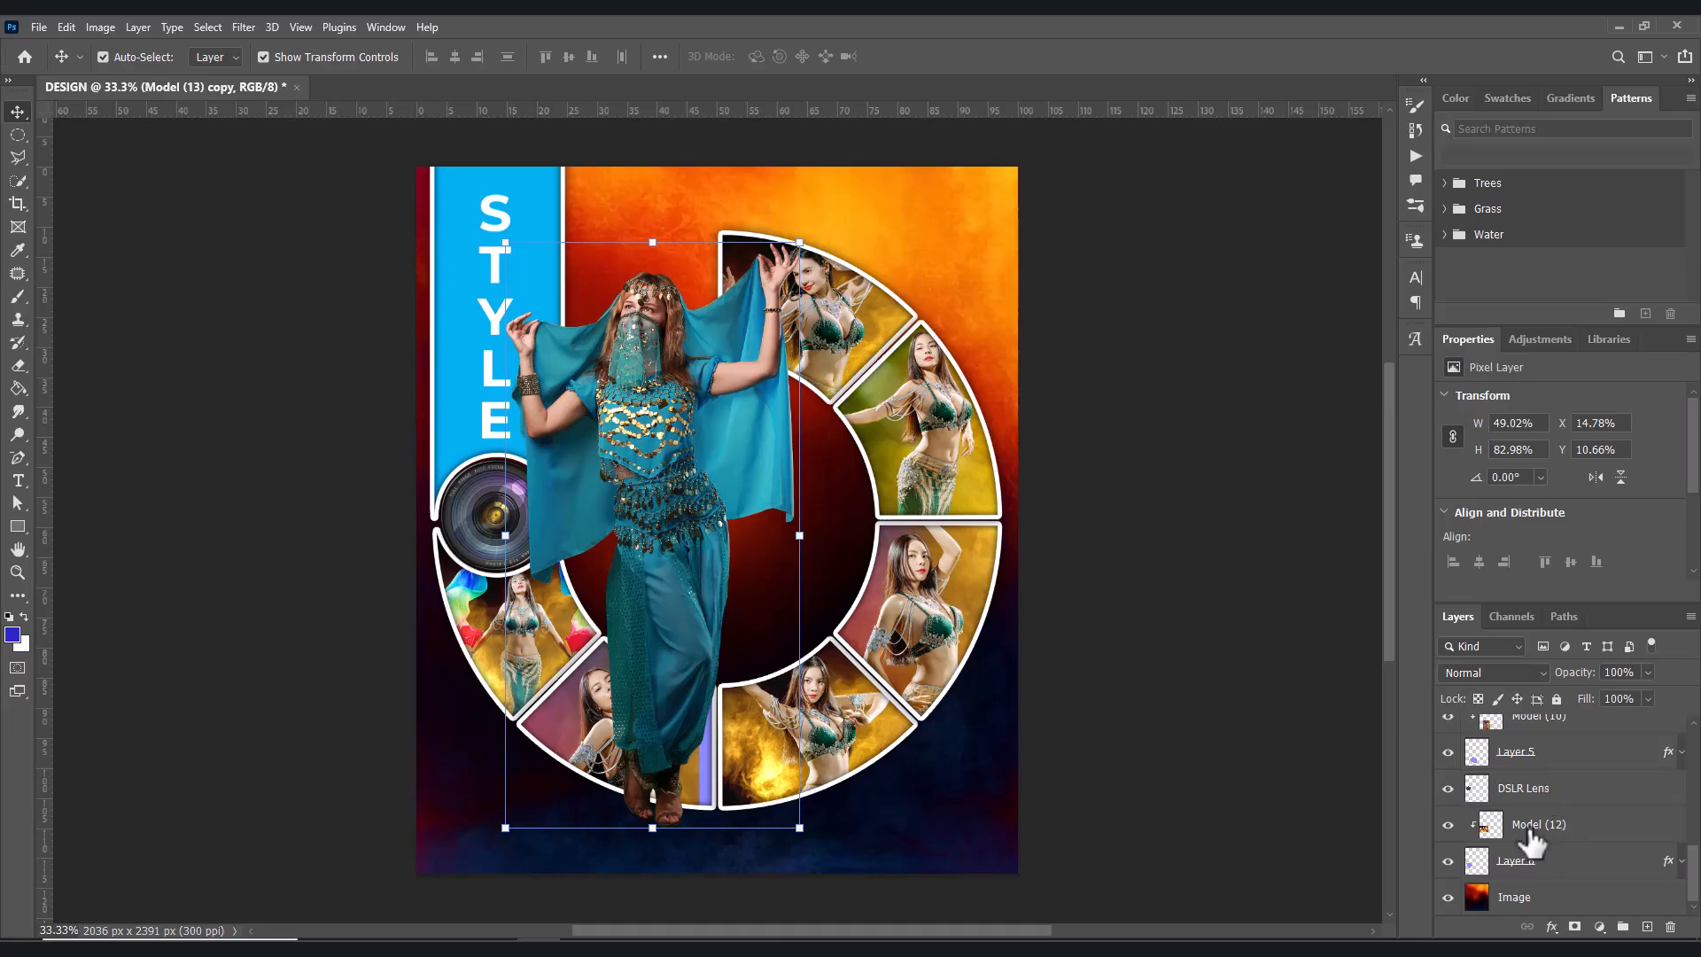
click(1532, 755)
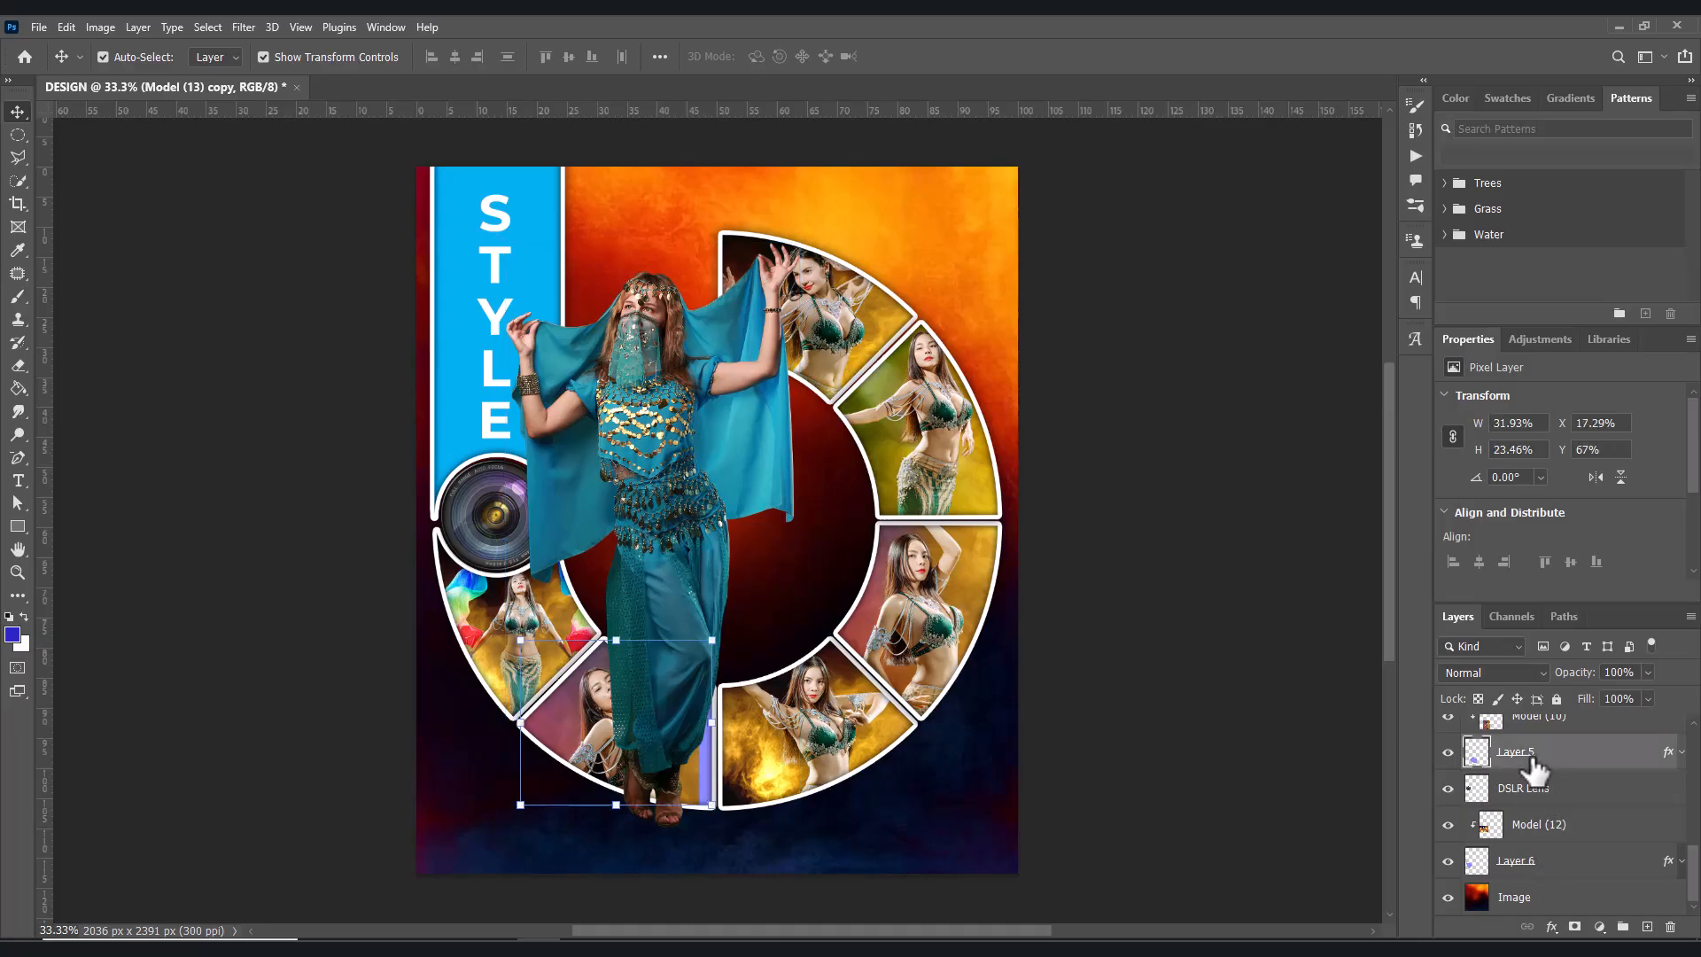
click(1526, 799)
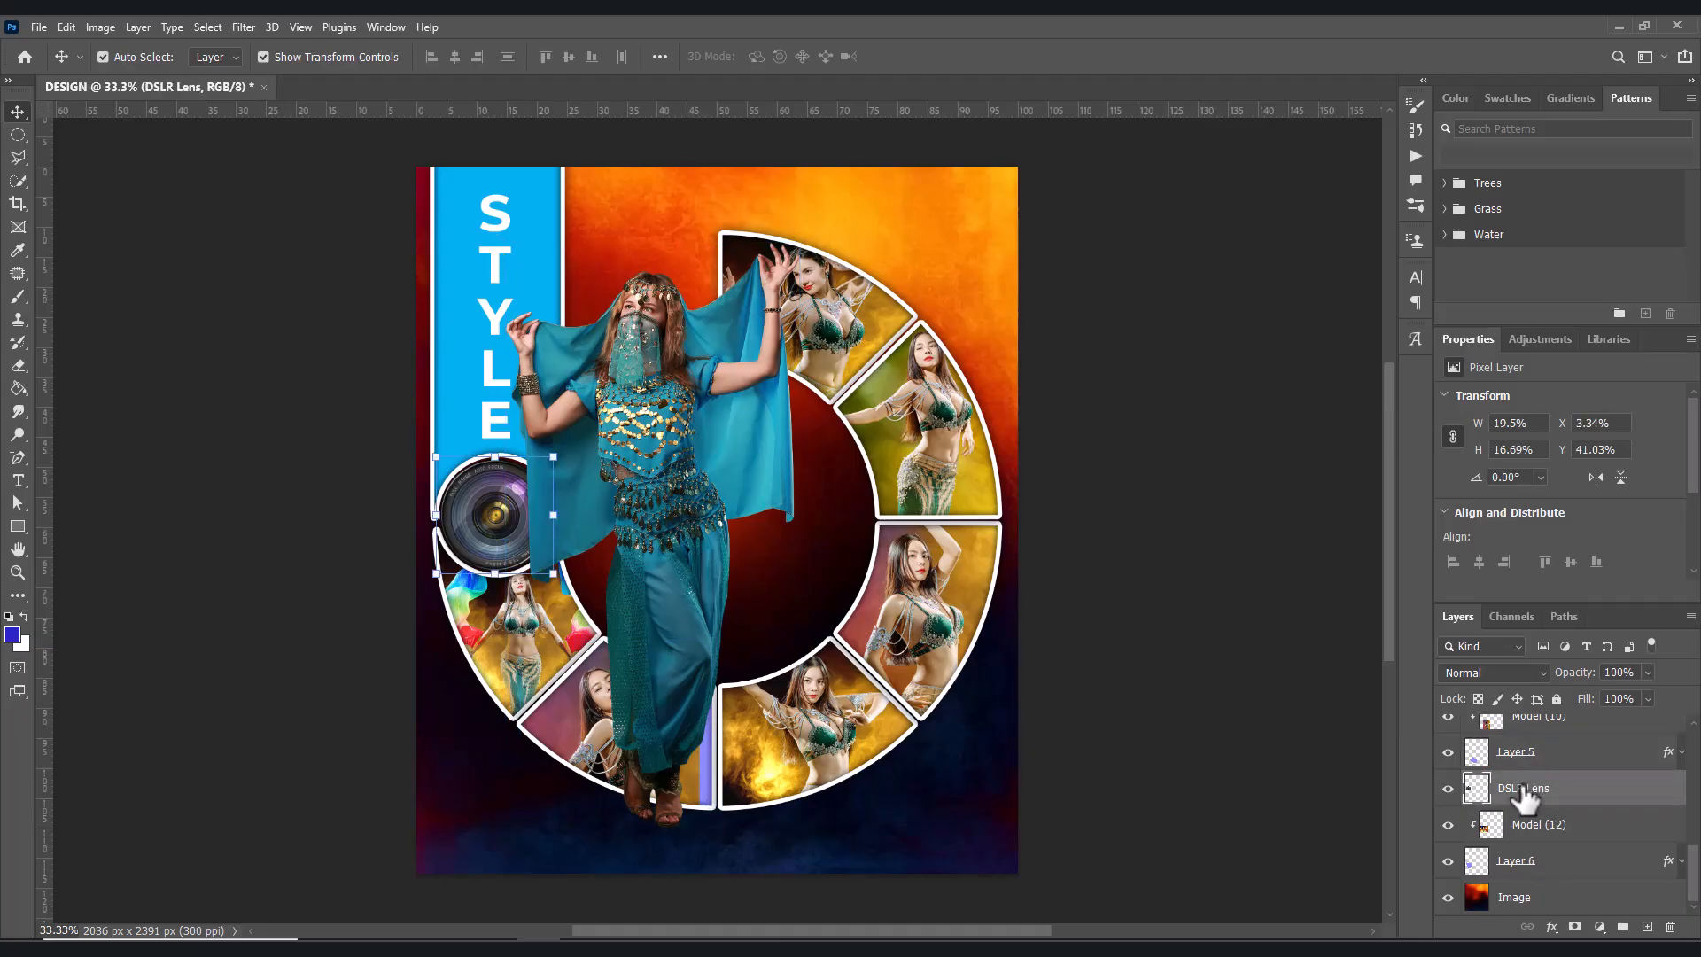
click(1528, 719)
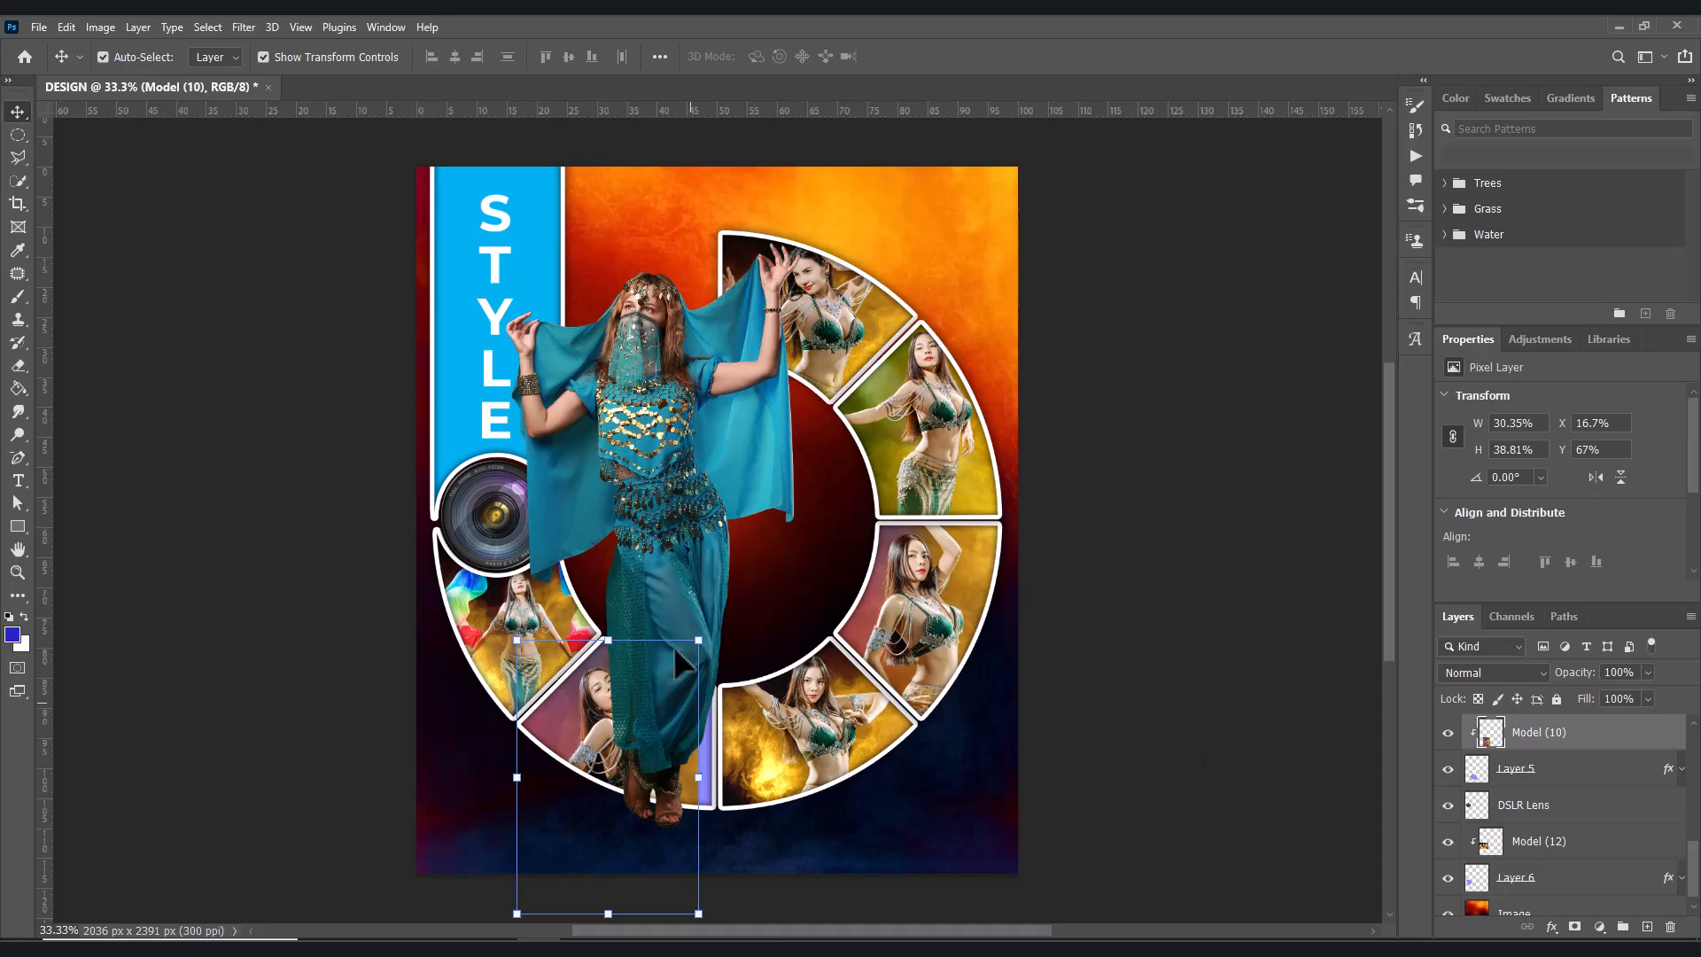
drag(699, 640, 737, 627)
drag(579, 731, 577, 748)
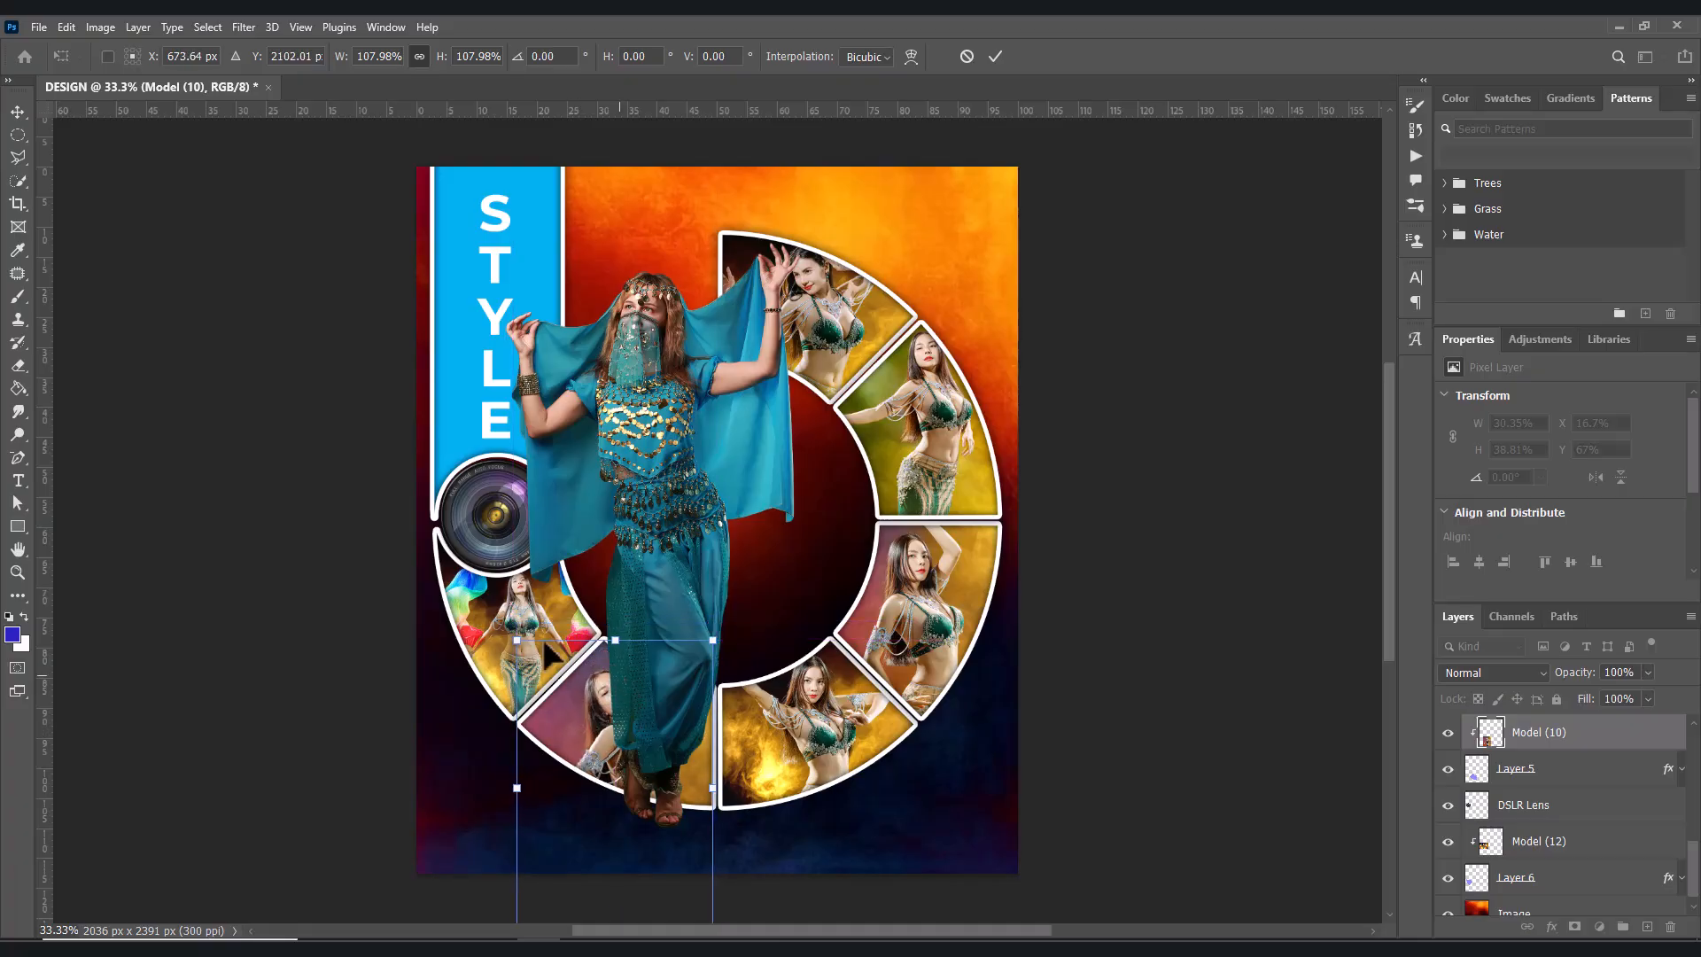
click(992, 53)
click(1039, 476)
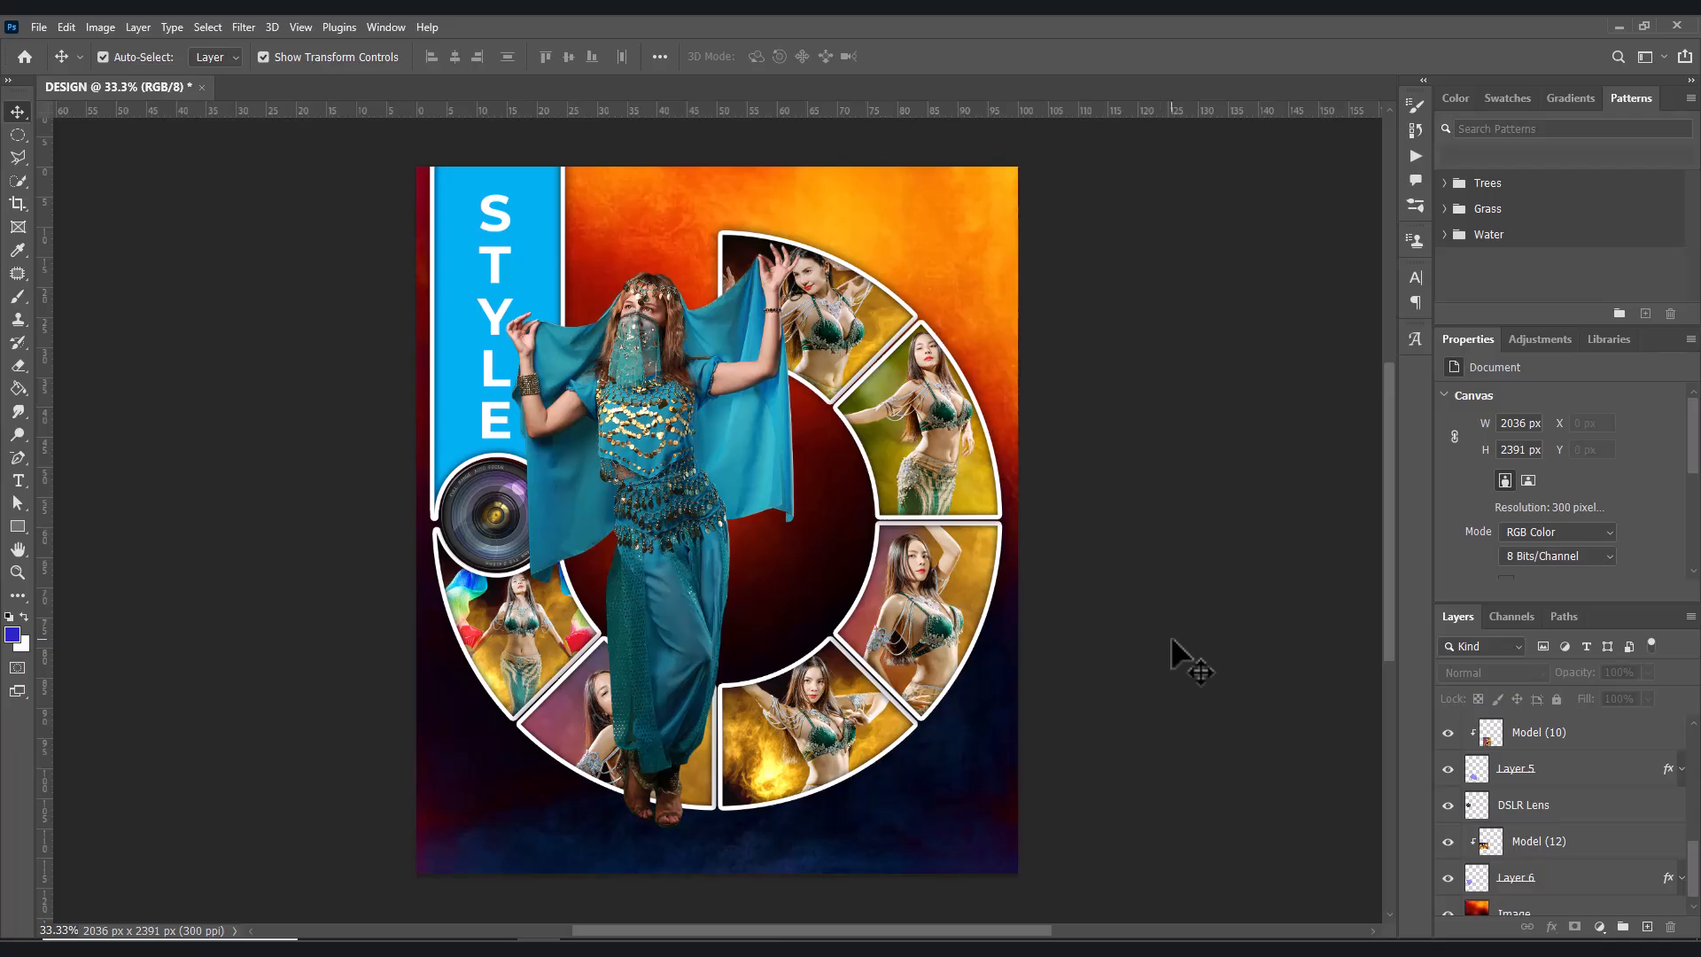
- Move the Model (13) copy dancer right to X 19.3%, Y 10.66%, clear of the camera lens
drag(666, 536, 693, 540)
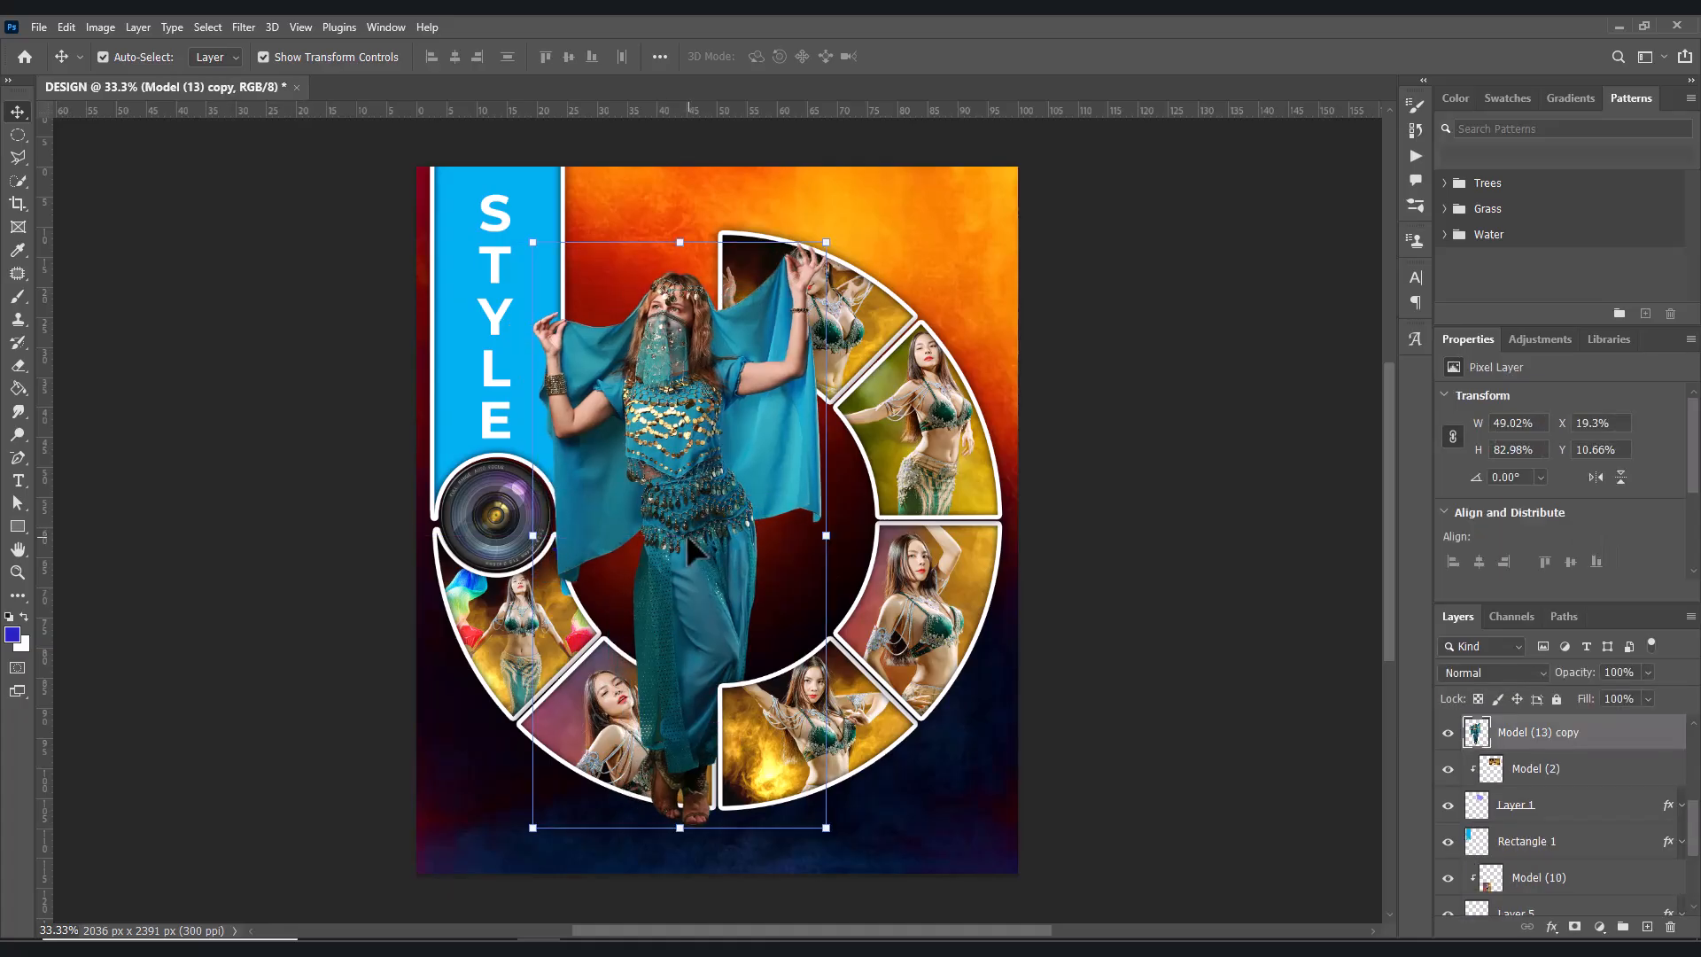